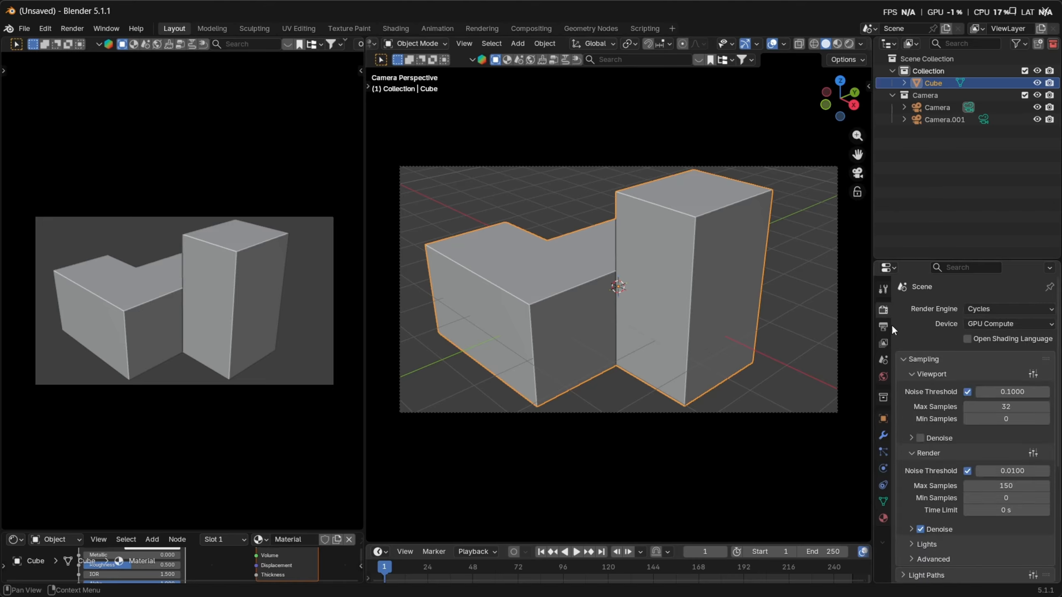
# Set the output resolution to 1080 × 1920 px and make the secondary viewport taller
pyautogui.click(884, 327)
pyautogui.moveTo(1006, 325); pyautogui.dragTo(1006, 325)
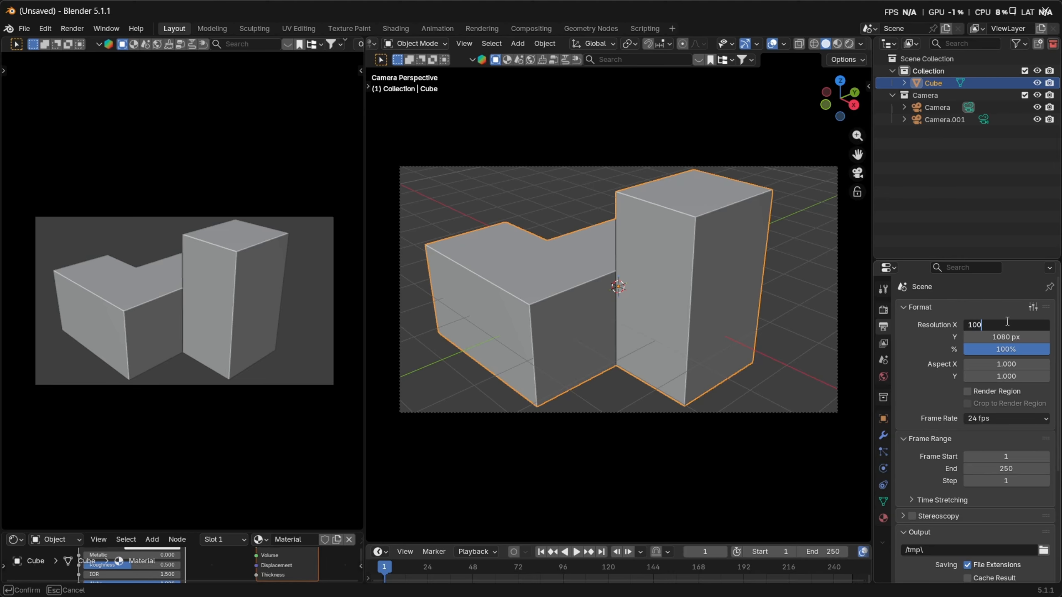
pyautogui.click(1021, 336)
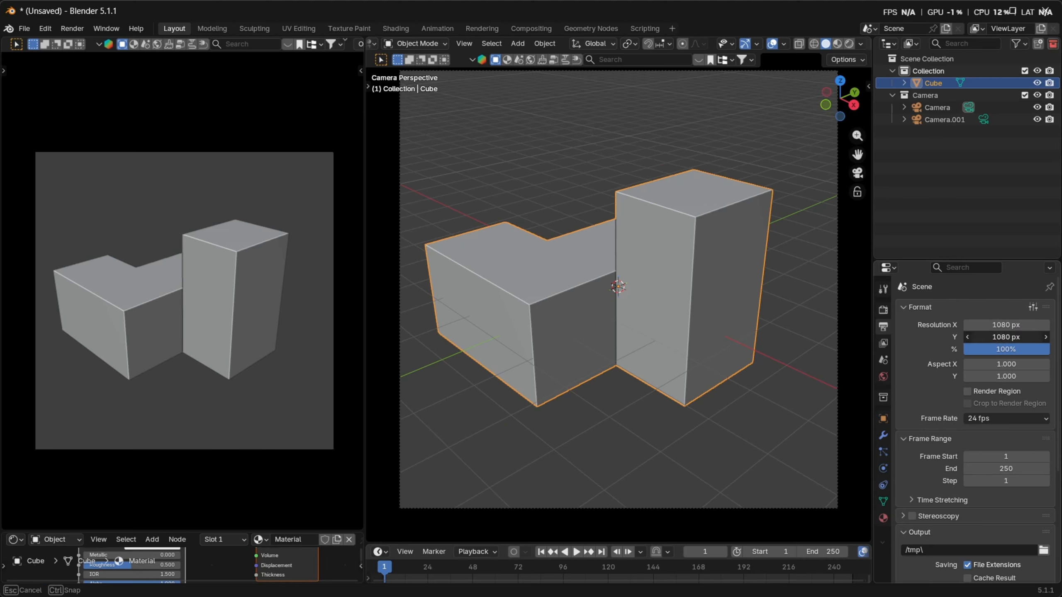
pyautogui.write('1920')
pyautogui.press('Return')
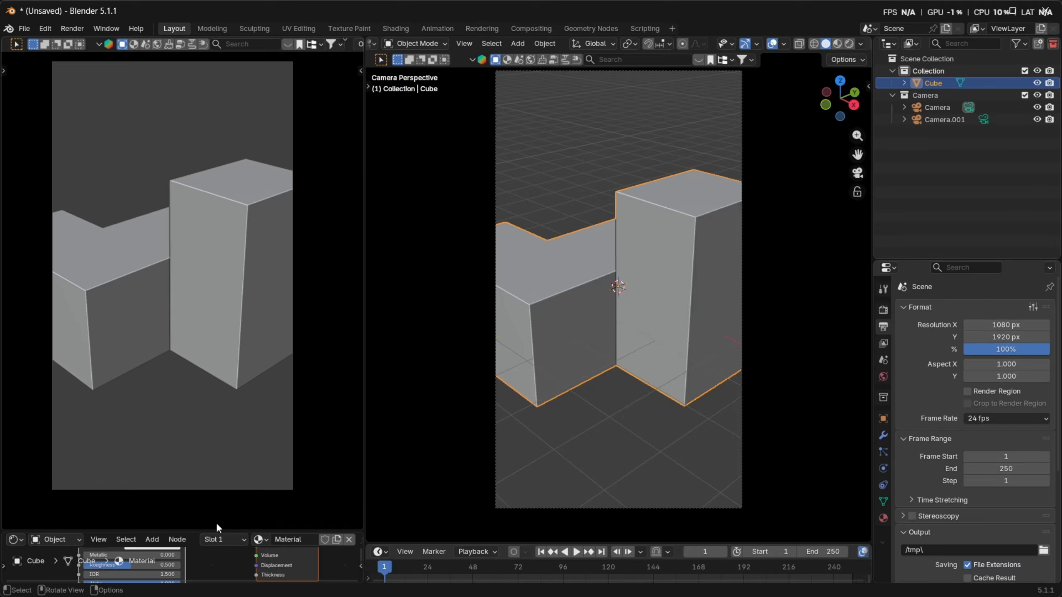
pyautogui.moveTo(217, 532); pyautogui.dragTo(219, 567)
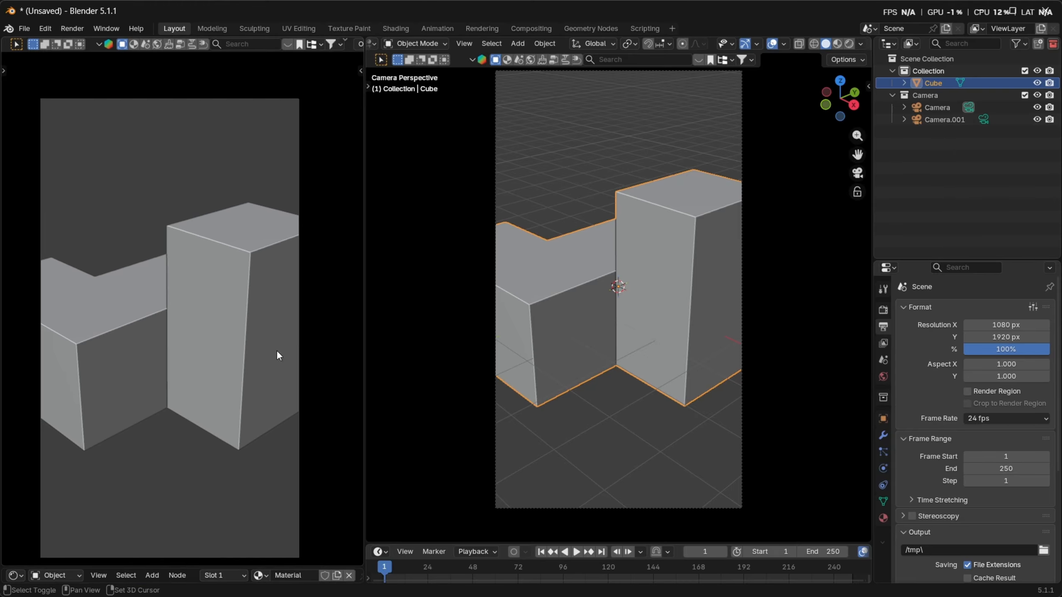
# Leave the camera view and delete the default cube and the extra camera Camera.001
pyautogui.press('KP_0')
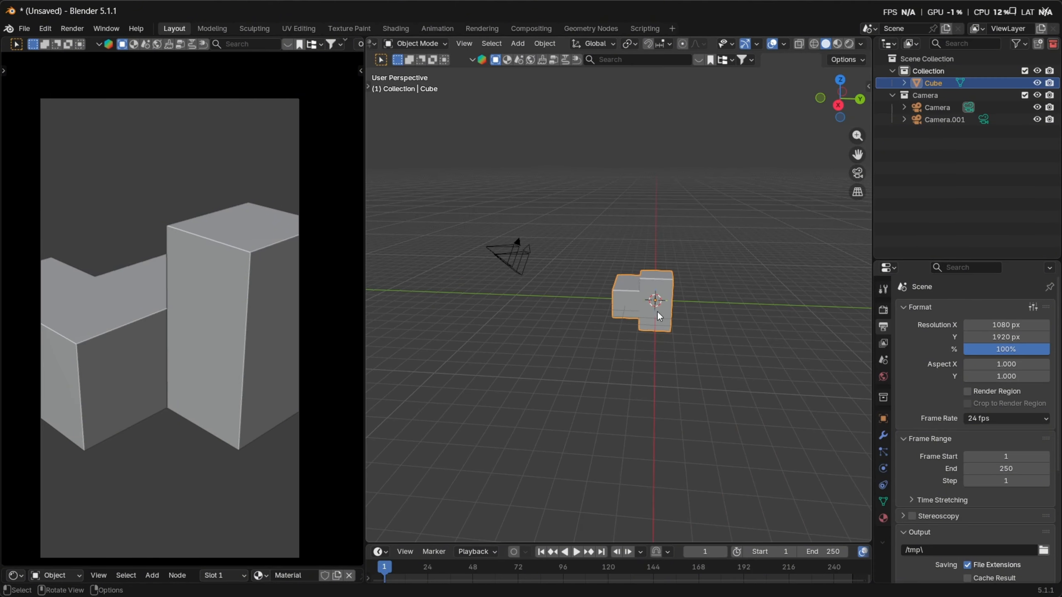
pyautogui.press('Delete')
pyautogui.press('Delete')
# Enable the Screencast Keys display in the main viewport and hide the sidebar again
pyautogui.press('n')
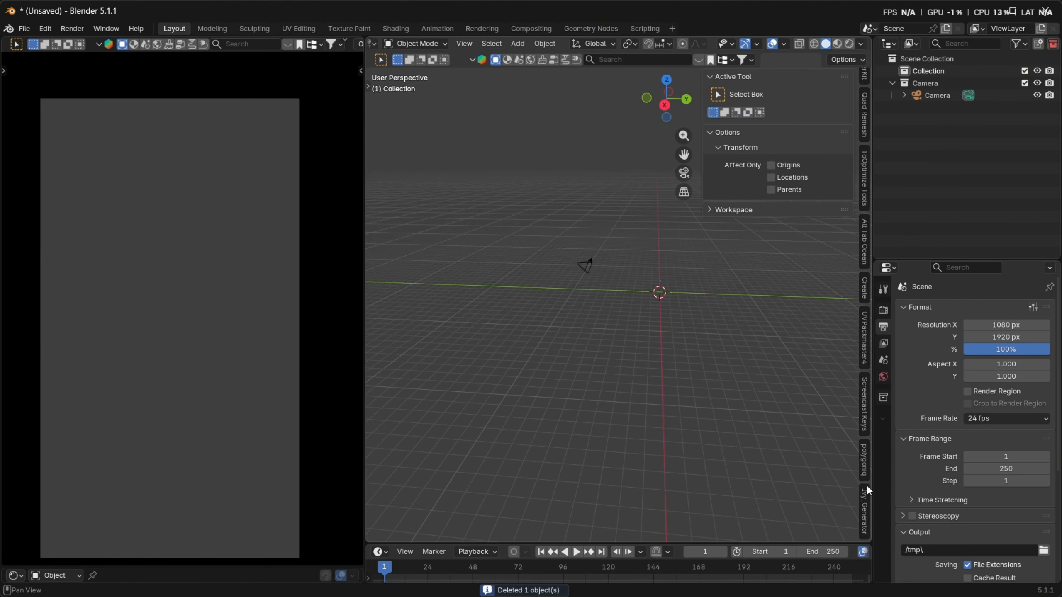
pyautogui.click(865, 423)
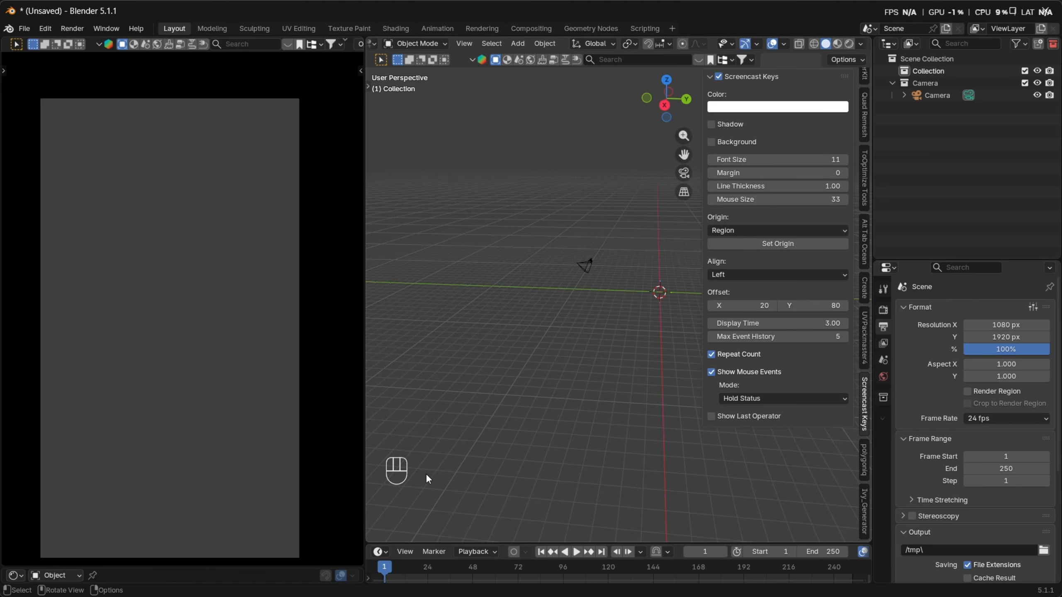
pyautogui.moveTo(548, 449); pyautogui.dragTo(540, 442, button='middle')
pyautogui.press('n')
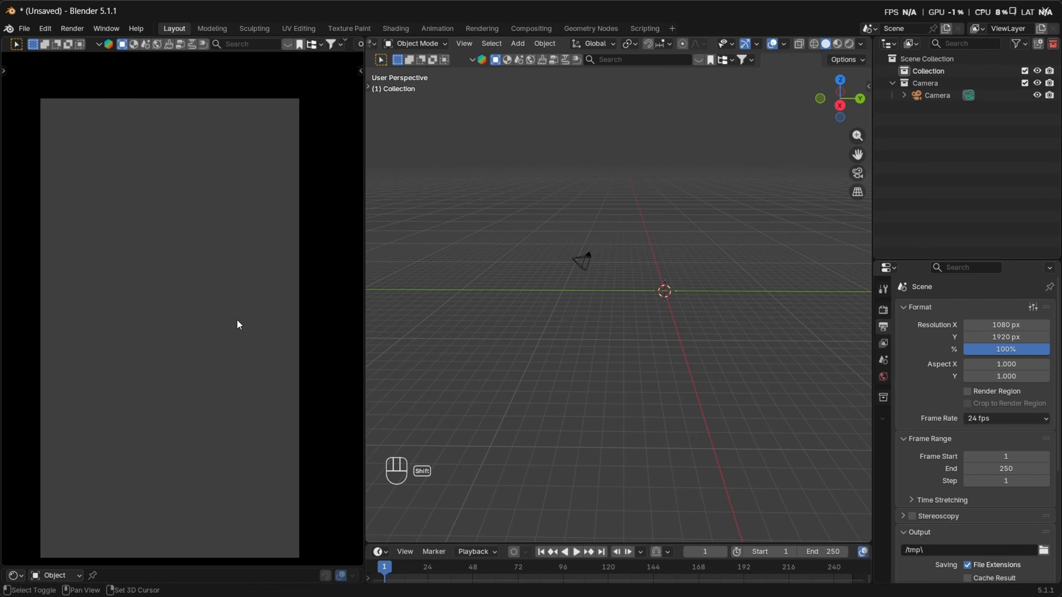
# Delete the remaining camera from the scene
pyautogui.keyDown('shift'); pyautogui.scroll(-2, 238, 325); pyautogui.keyUp('shift')
pyautogui.scroll(2, 612, 256)
pyautogui.click(561, 230)
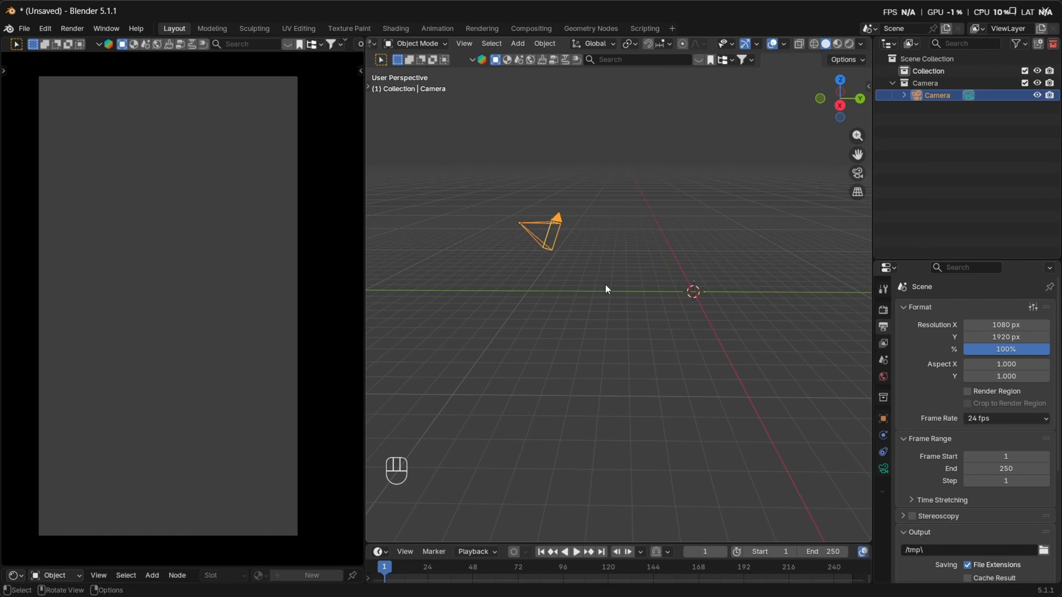
pyautogui.press('x')
pyautogui.click(604, 284)
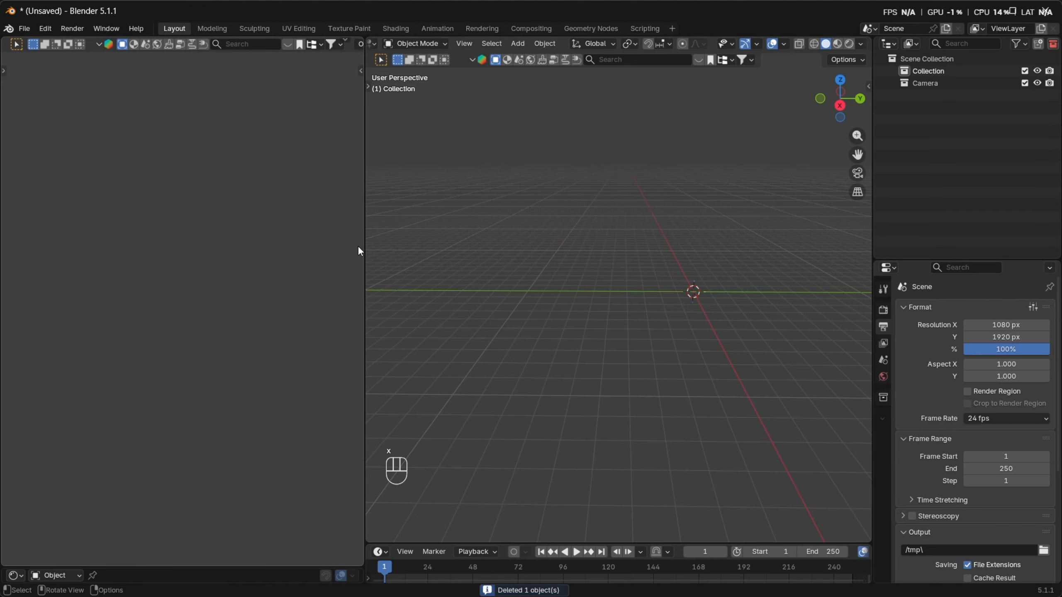
# Widen the main 3D viewport and add a cube mesh to the scene
pyautogui.moveTo(365, 240); pyautogui.dragTo(270, 244)
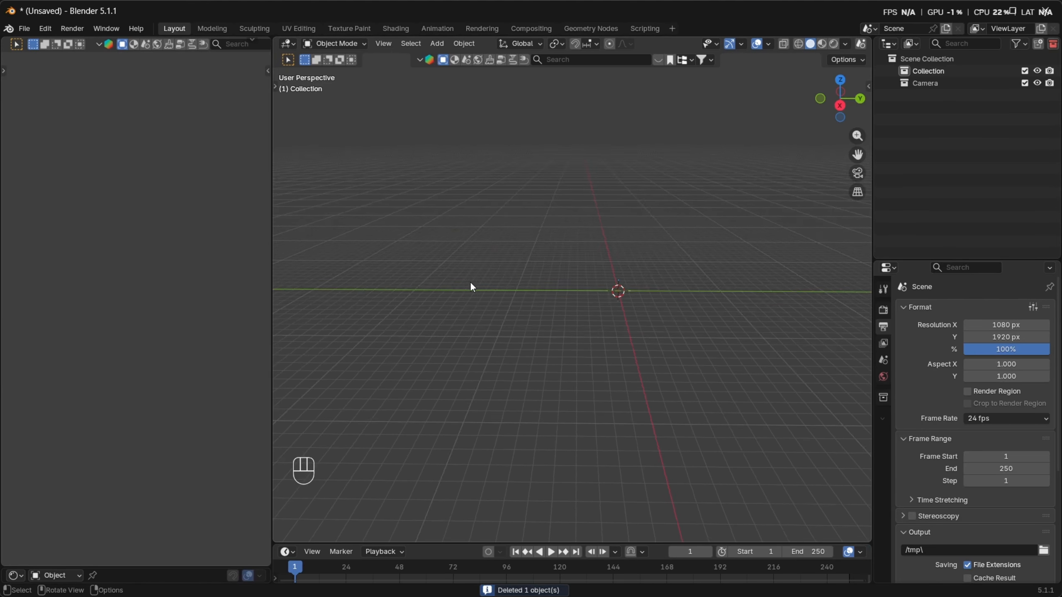
pyautogui.moveTo(471, 287); pyautogui.dragTo(581, 292, button='middle')
pyautogui.hotkey('shift', 'a')
pyautogui.moveTo(548, 309)
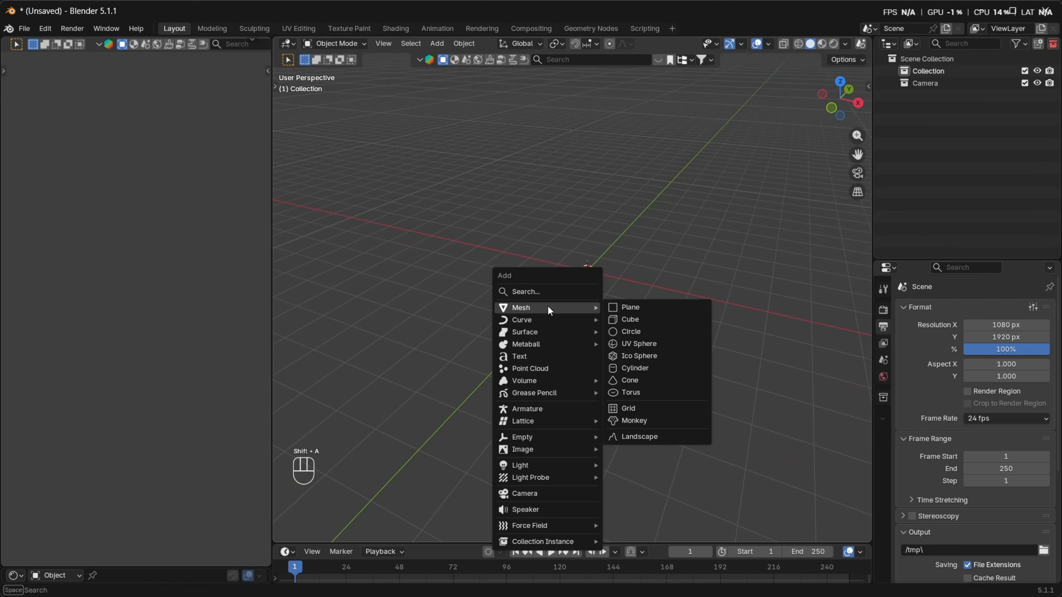
pyautogui.click(649, 320)
pyautogui.moveTo(649, 320); pyautogui.dragTo(872, 385, button='middle')
# Add a Mirror modifier to the cube
pyautogui.click(883, 432)
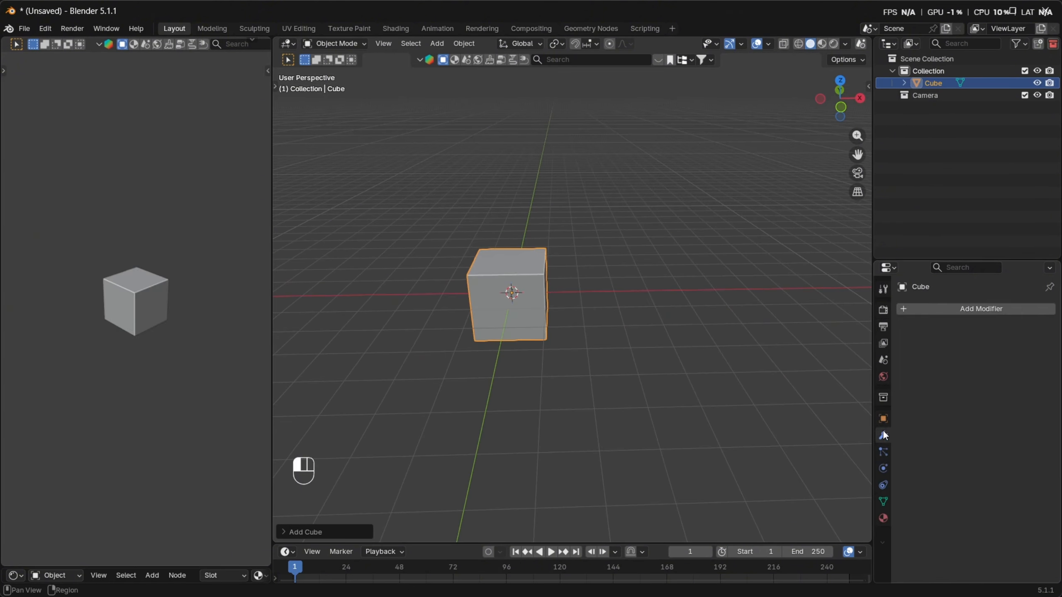
pyautogui.click(953, 311)
pyautogui.moveTo(937, 325)
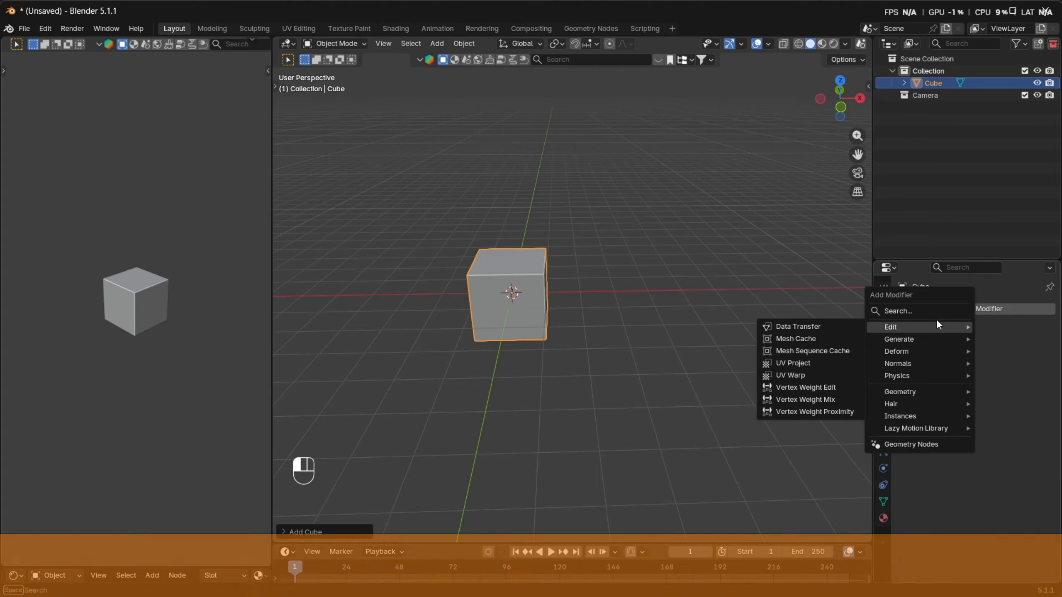
pyautogui.write('mir')
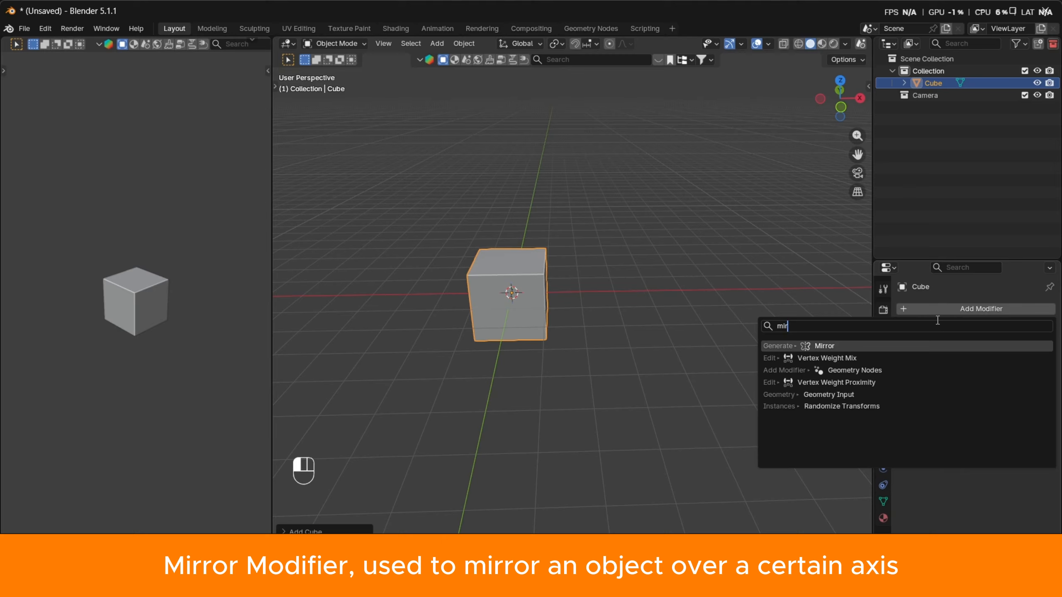
pyautogui.press('Return')
# Switch the cube to Edit Mode
pyautogui.moveTo(627, 340); pyautogui.dragTo(586, 339, button='middle')
pyautogui.click(335, 44)
pyautogui.click(341, 70)
# Activate the Move tool for the cube's mesh and show the toolbar in the viewport
pyautogui.hotkey('shift', 'space')
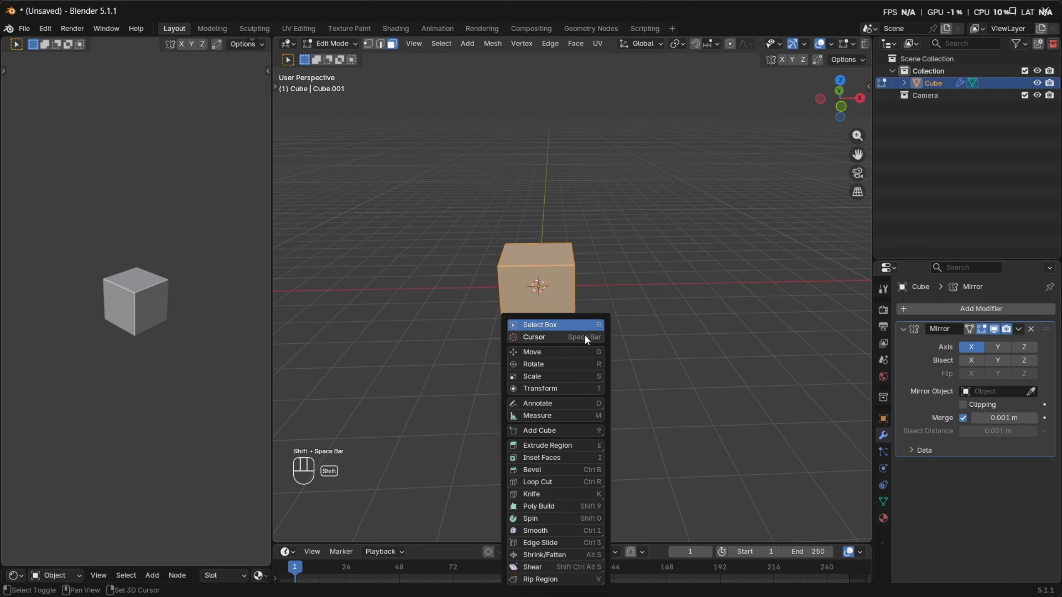
pyautogui.click(547, 364)
pyautogui.hotkey('shift', 'space')
pyautogui.click(544, 316)
pyautogui.hotkey('shift', 'space')
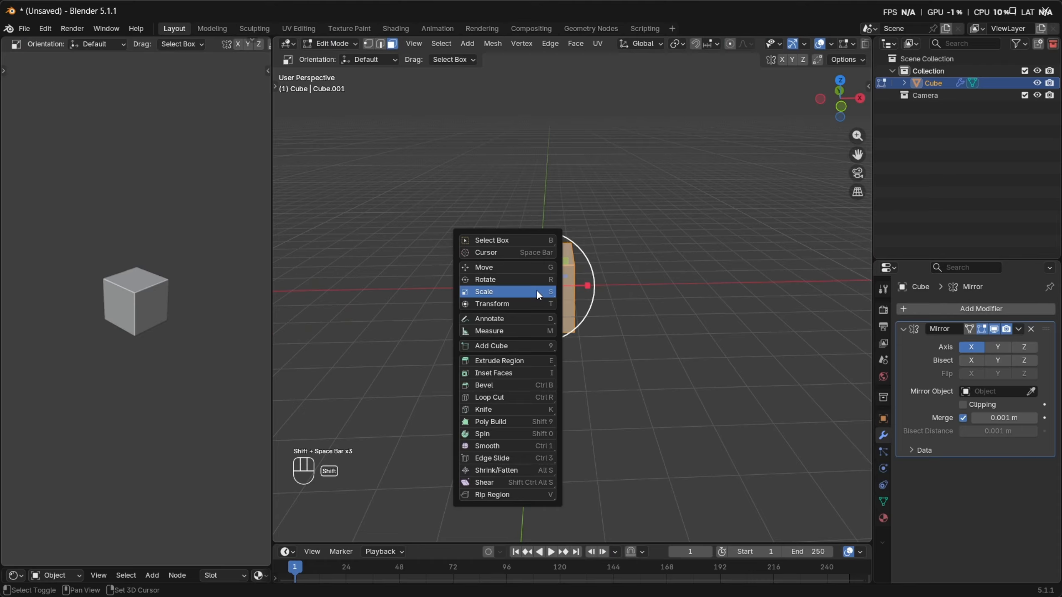
pyautogui.click(504, 268)
pyautogui.press('t')
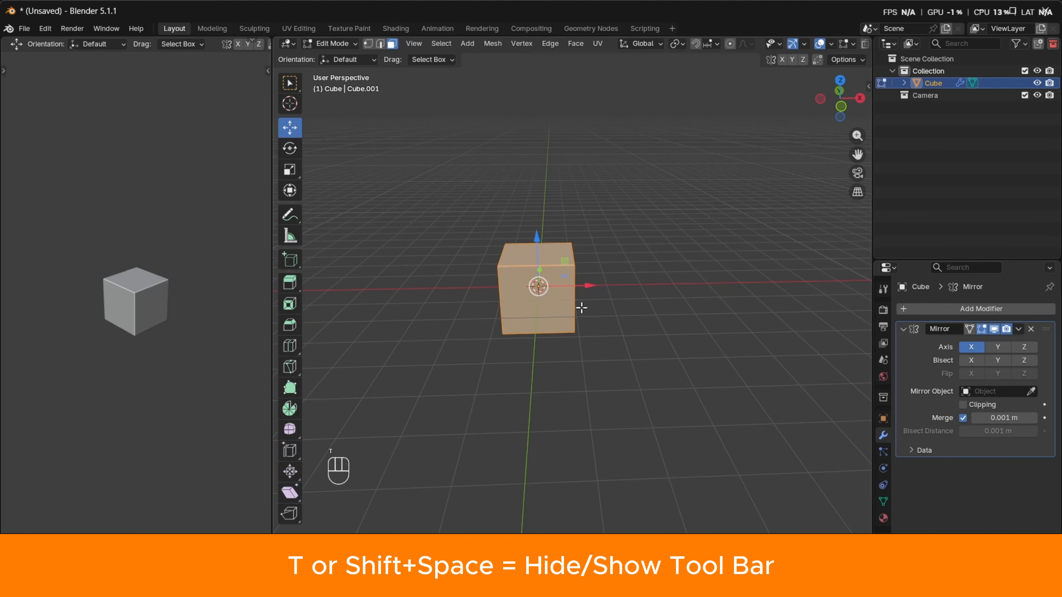
pyautogui.hotkey('shift', 'space')
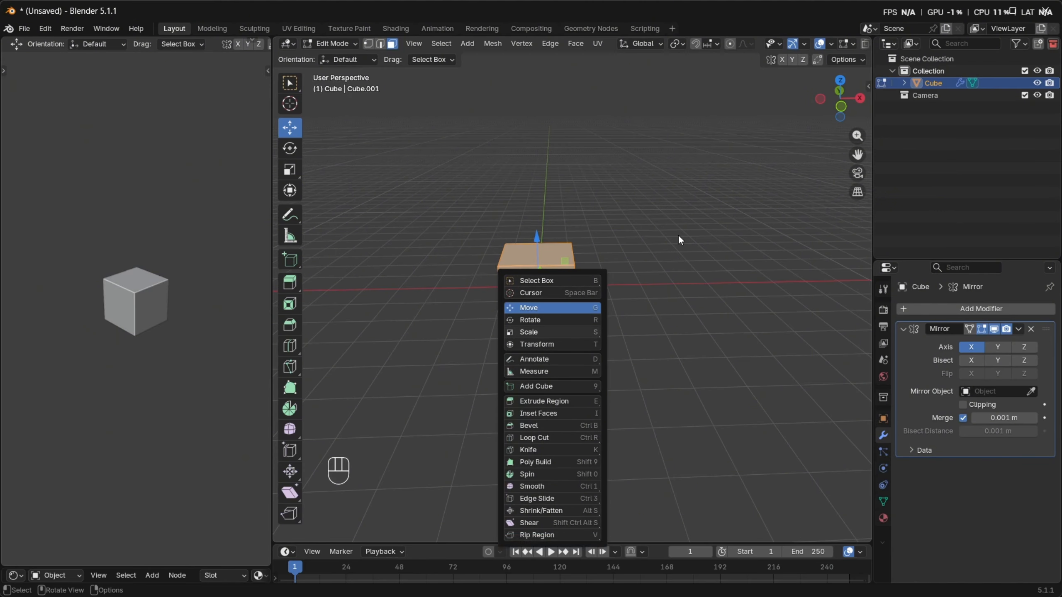
pyautogui.click(678, 235)
# Move the cube's mesh along the X axis in top view until it separates from its mirrored copy
pyautogui.press('`')
pyautogui.click(608, 176)
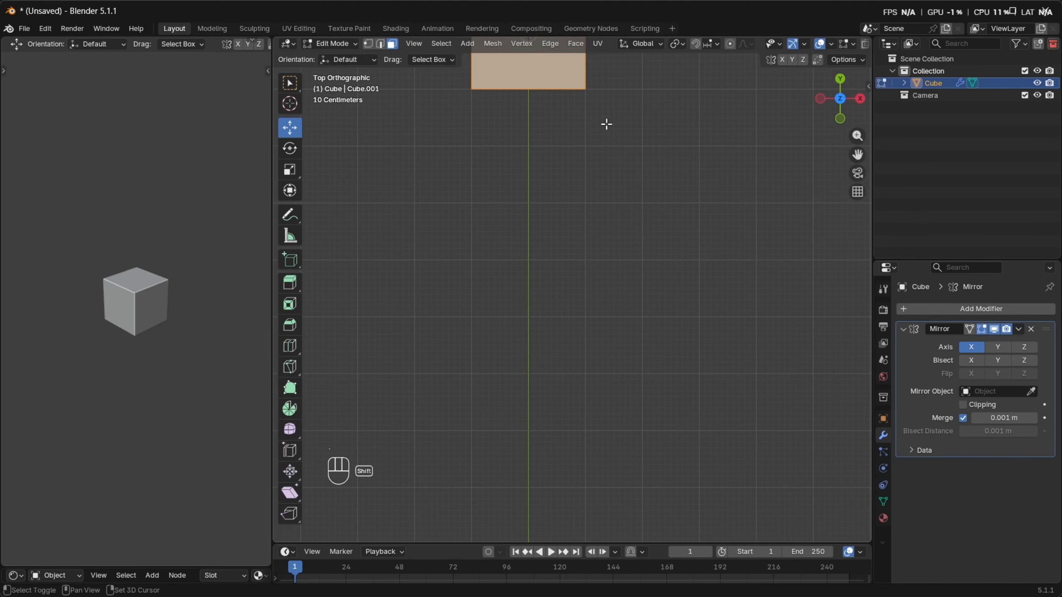
pyautogui.moveTo(619, 237); pyautogui.dragTo(750, 235)
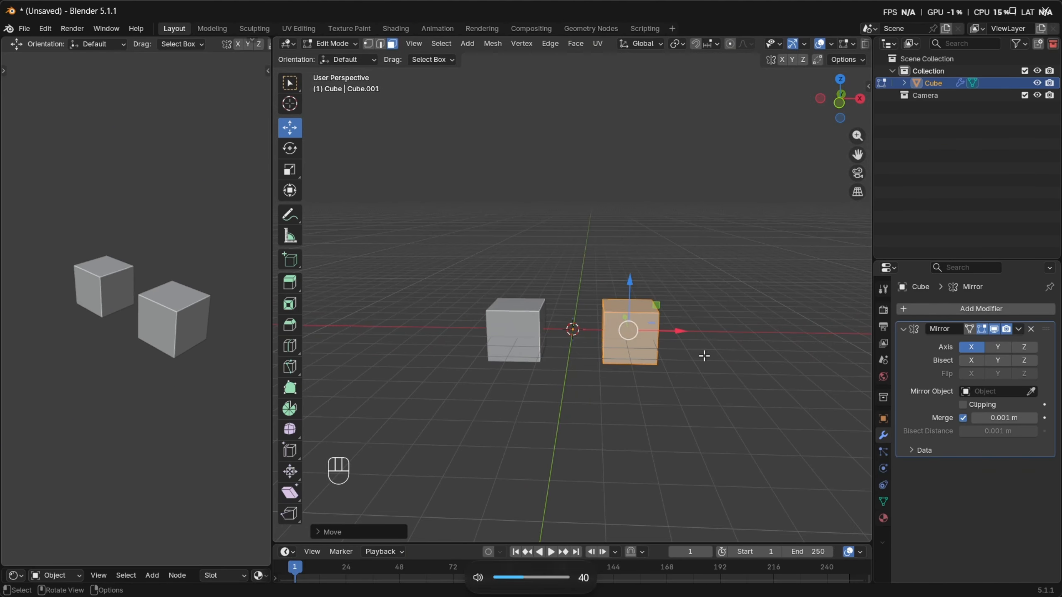
# Raise the cube's mesh 1 m along the Z axis in front view
pyautogui.press('`')
pyautogui.click(607, 270)
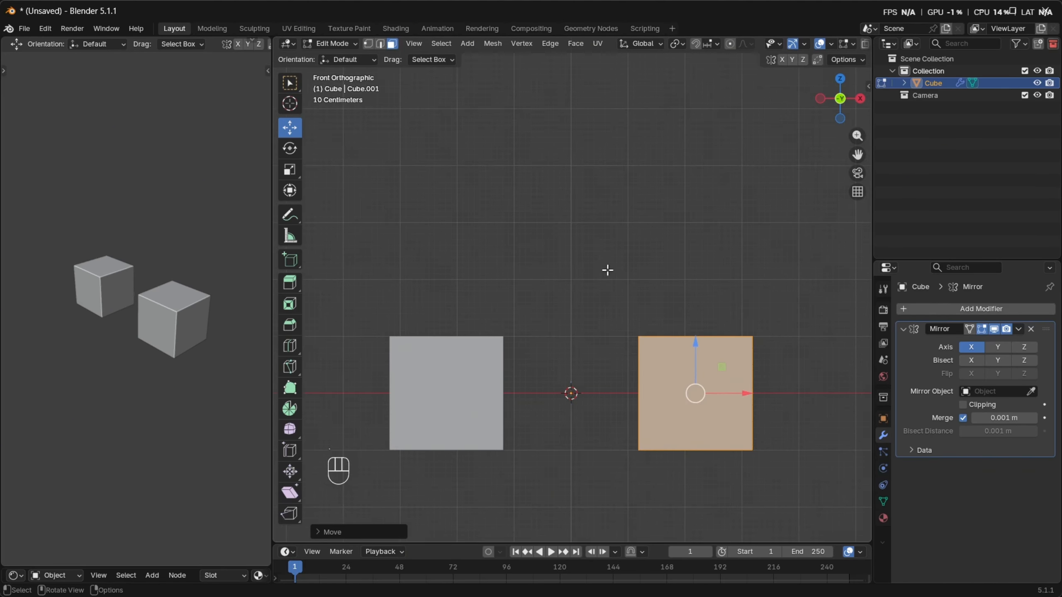
pyautogui.scroll(-4, 696, 389)
pyautogui.keyDown('shift'); pyautogui.moveTo(695, 374); pyautogui.dragTo(676, 368, button='middle'); pyautogui.keyUp('shift')
pyautogui.press('g')
pyautogui.press('z')
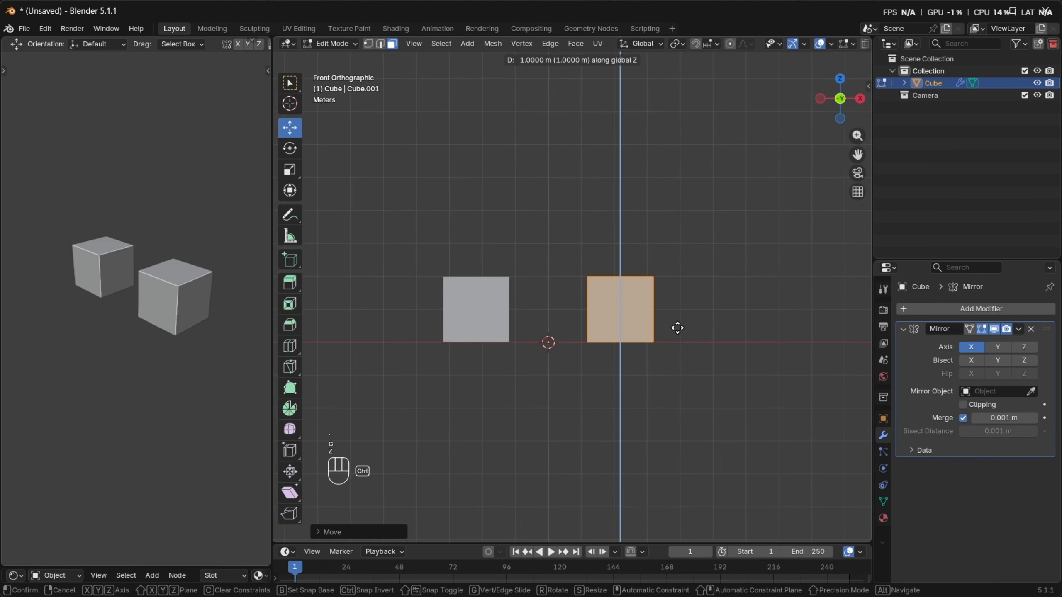
pyautogui.keyDown('ctrl'); pyautogui.click(676, 328); pyautogui.keyUp('ctrl')
# Scale the cube down on X and Y only, excluding Z, to make a slim pillar
pyautogui.moveTo(656, 311); pyautogui.dragTo(666, 324, button='middle')
pyautogui.scroll(5, 666, 324)
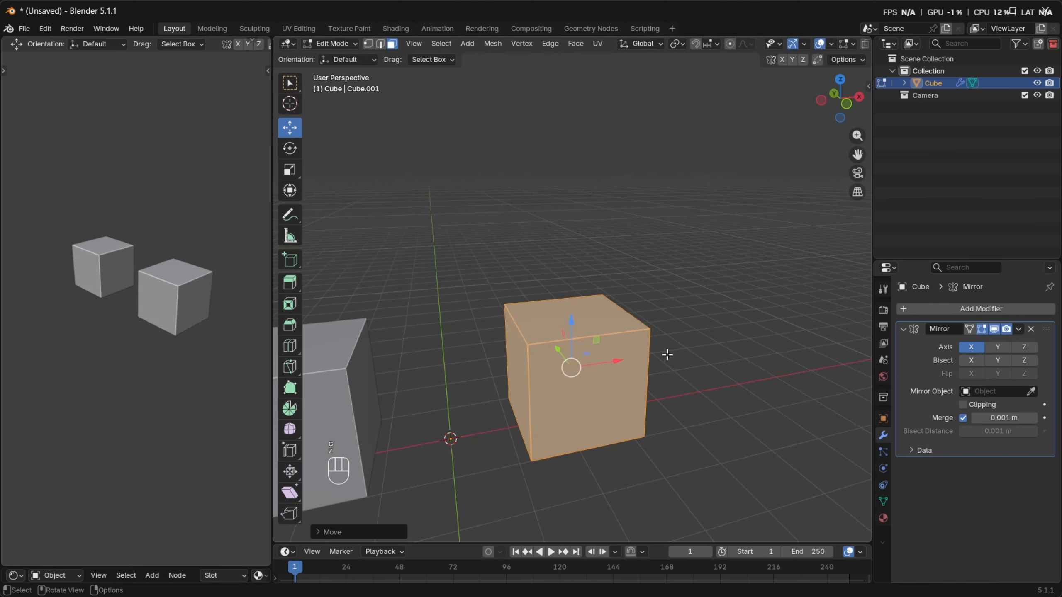
pyautogui.press('s')
pyautogui.hotkey('shift', 'z')
pyautogui.click(571, 354)
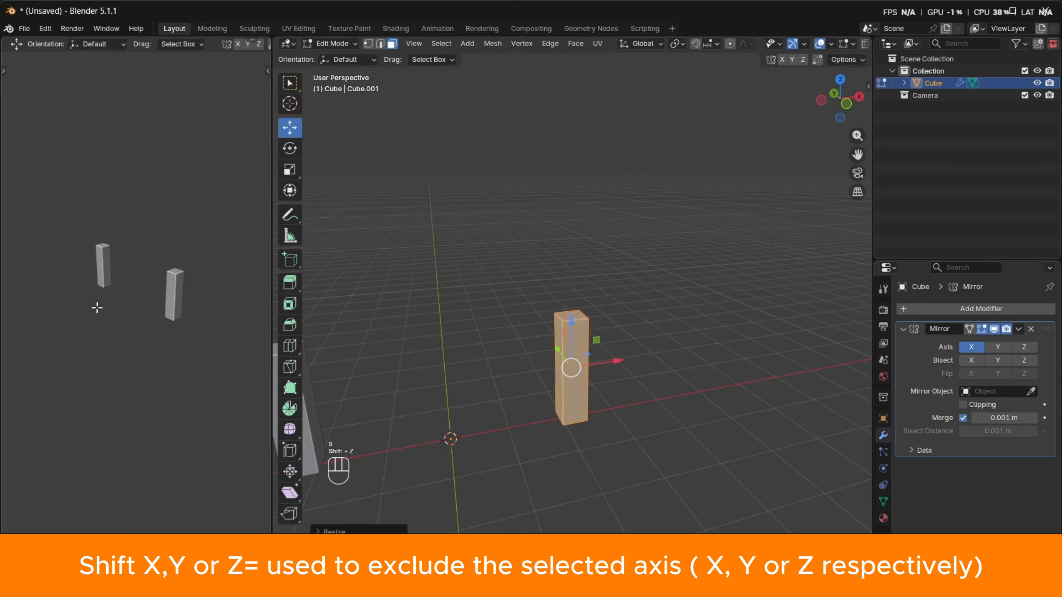
# With X-ray on, raise the pillar's top vertices about 1 m along Z and extrude the top upward about 0.7 m
pyautogui.scroll(4, 149, 280)
pyautogui.keyDown('shift'); pyautogui.moveTo(157, 278); pyautogui.dragTo(160, 304, button='middle'); pyautogui.keyUp('shift')
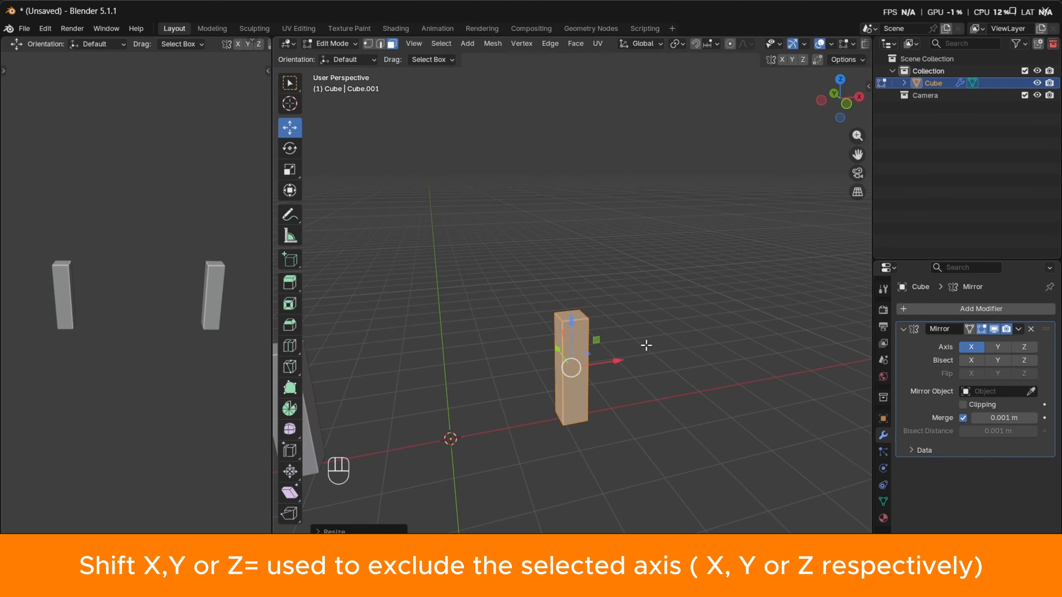
pyautogui.press('KP_1')
pyautogui.press('1')
pyautogui.hotkey('alt', 'z')
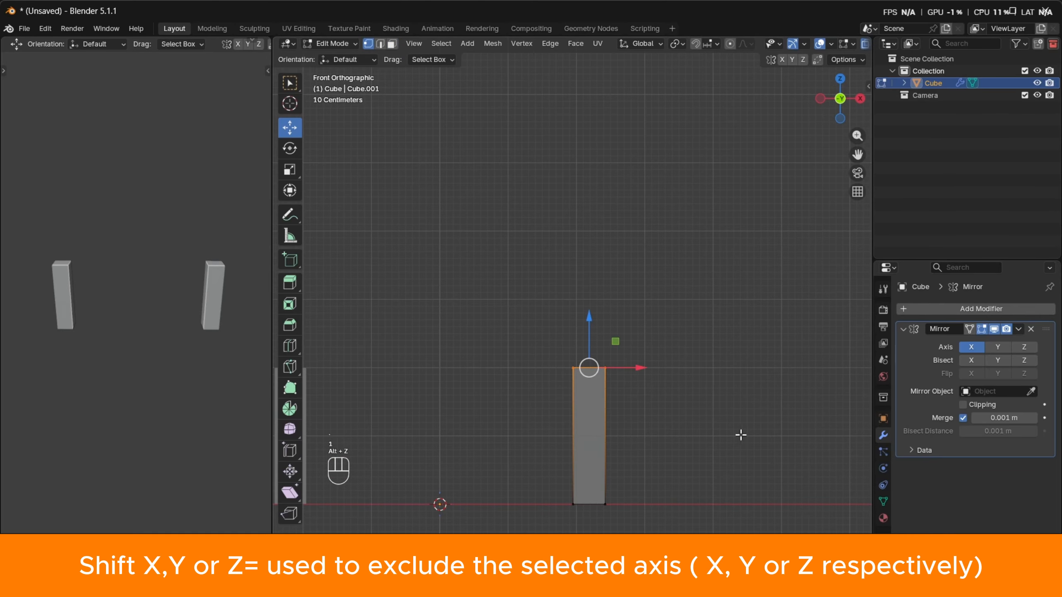
pyautogui.press('g')
pyautogui.press('z')
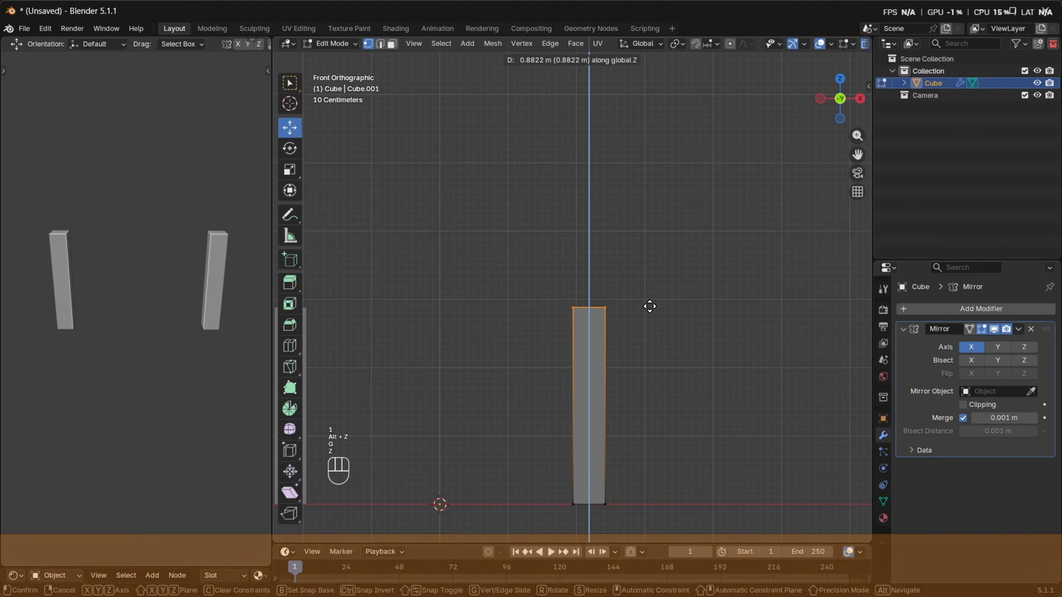
pyautogui.click(646, 295)
pyautogui.press('e')
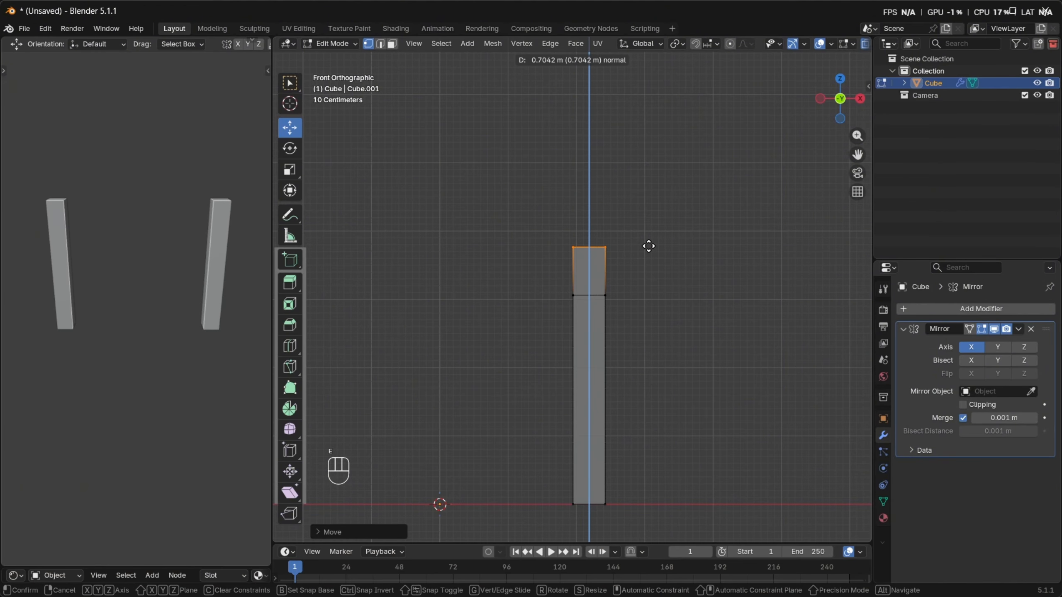
pyautogui.click(649, 246)
# Select the horizontal edge loop below the pillar's extruded top section and scale it up to about 1.31
pyautogui.press('2')
pyautogui.keyDown('alt'); pyautogui.click(615, 302); pyautogui.keyUp('alt')
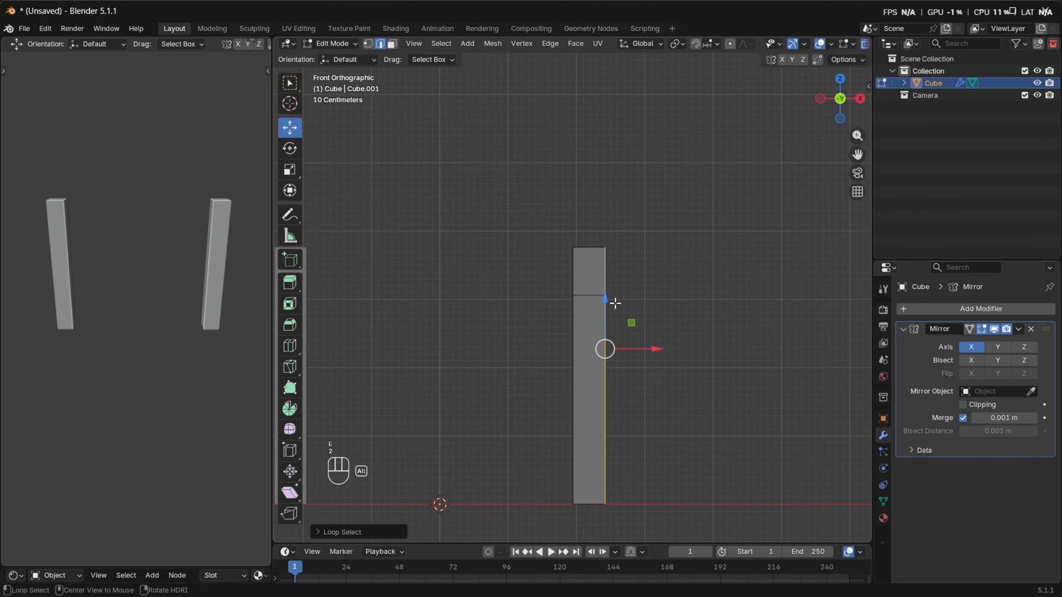
pyautogui.keyDown('alt'); pyautogui.click(602, 295); pyautogui.keyUp('alt')
pyautogui.press('s')
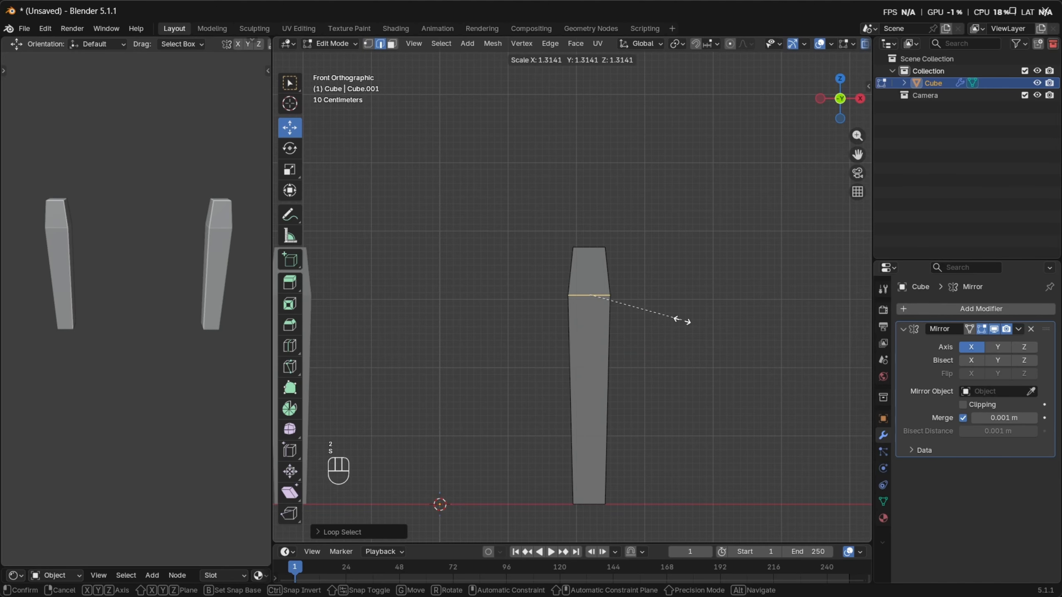
pyautogui.click(682, 321)
# Hide the toolbar and scale the selected edge loop on the pillar up slightly more
pyautogui.moveTo(163, 301); pyautogui.dragTo(158, 266, button='middle')
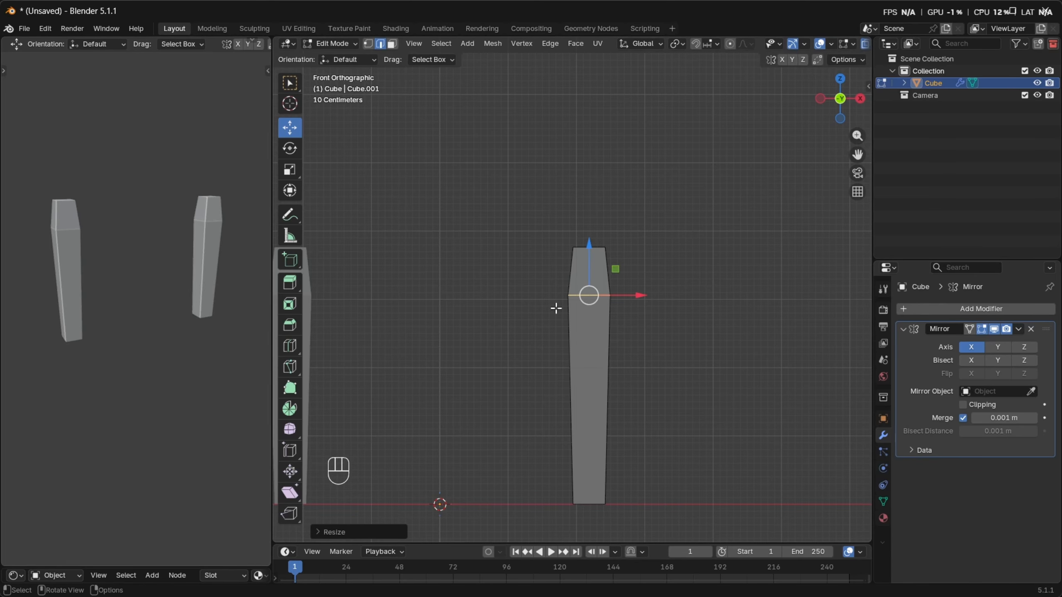
pyautogui.press('r')
pyautogui.rightClick(685, 309)
pyautogui.press('t')
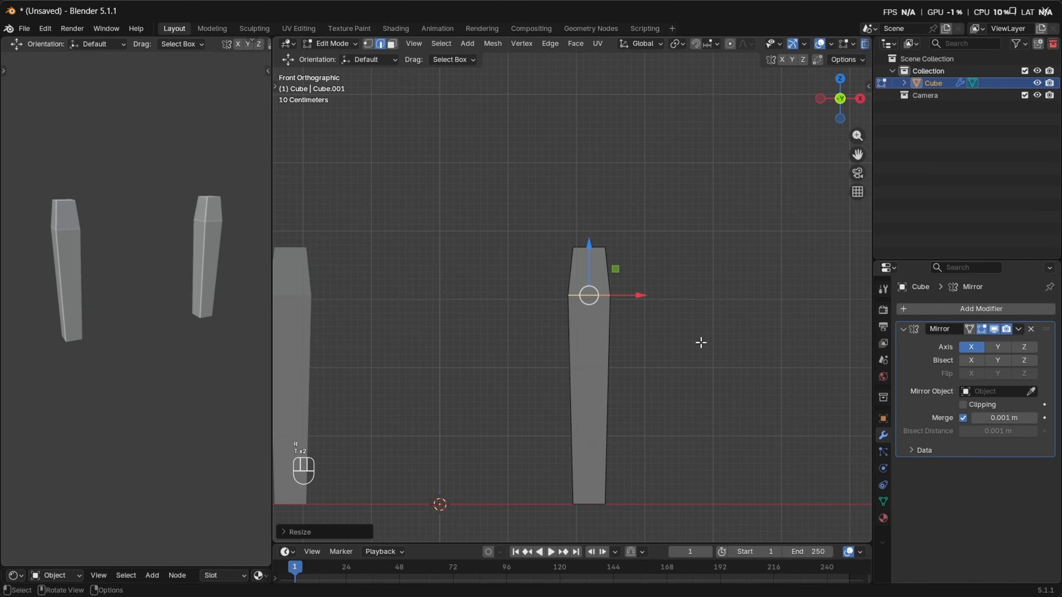
pyautogui.press('s')
pyautogui.click(716, 352)
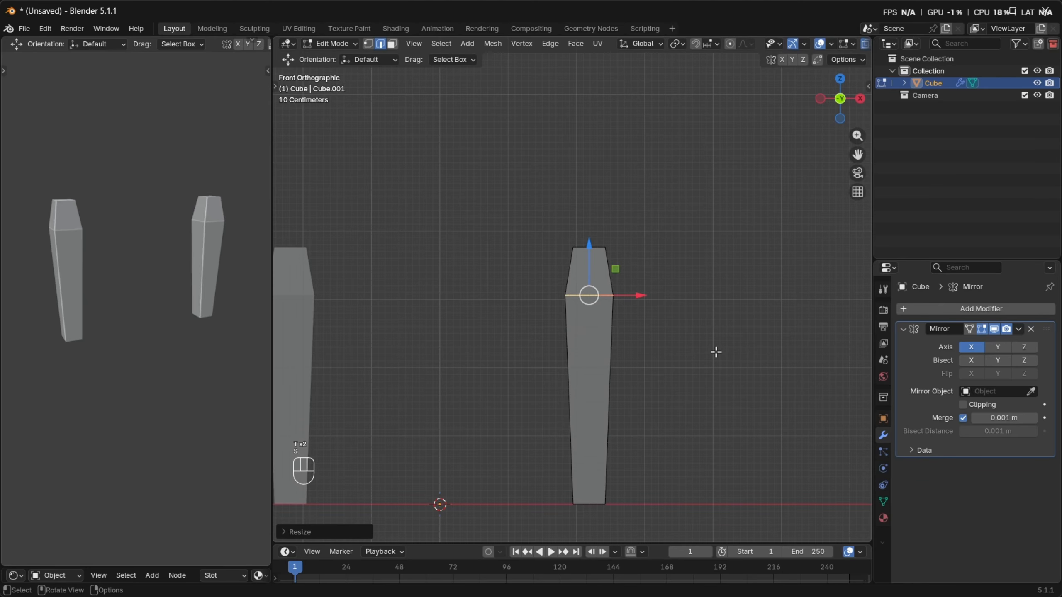
pyautogui.press('s')
pyautogui.rightClick(731, 362)
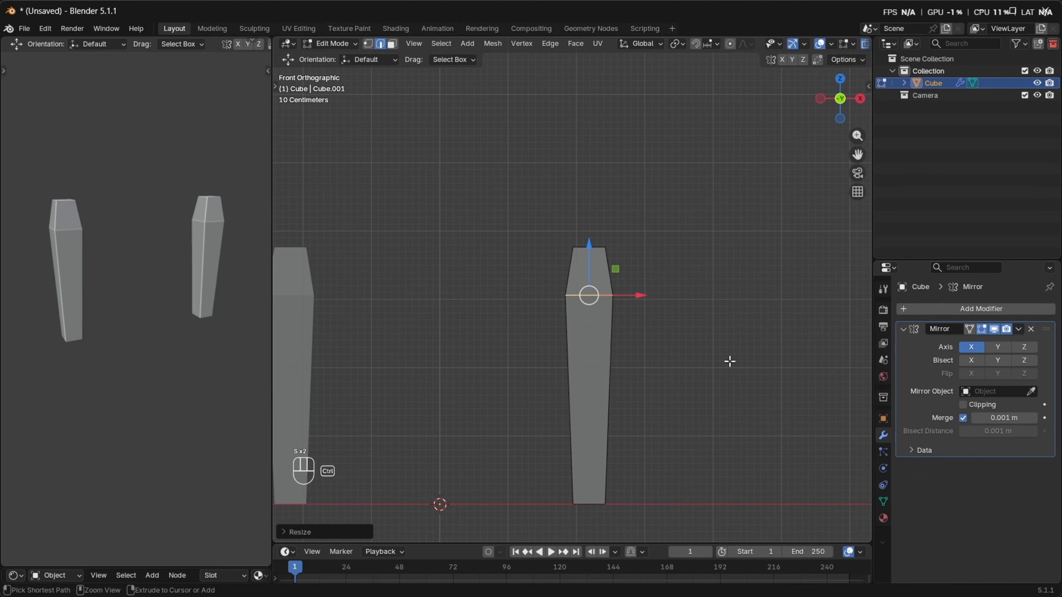
pyautogui.hotkey('ctrl', 'b')
pyautogui.scroll(5, 314, 524)
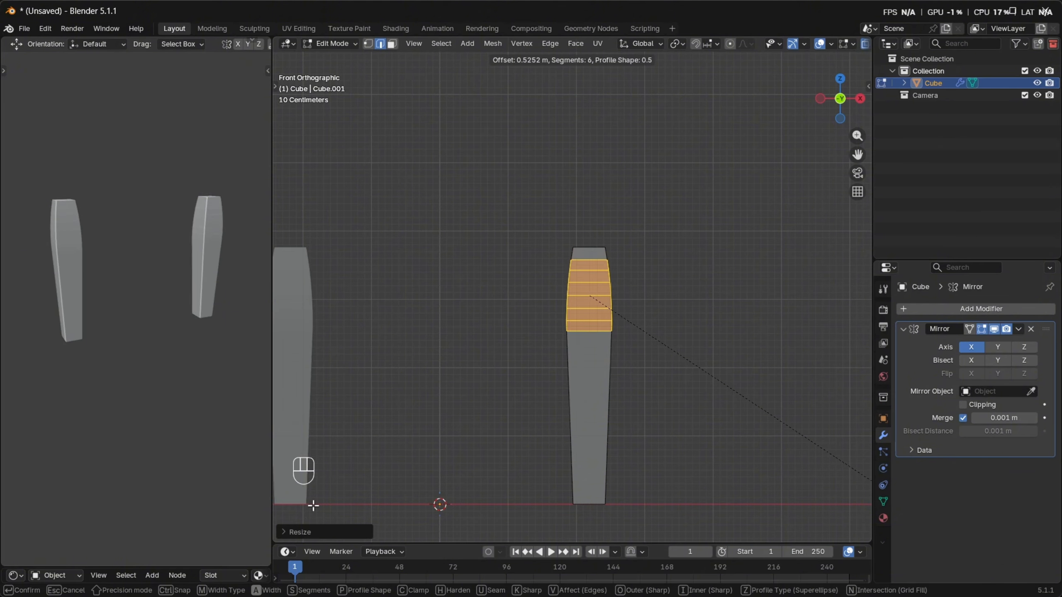
pyautogui.rightClick(475, 467)
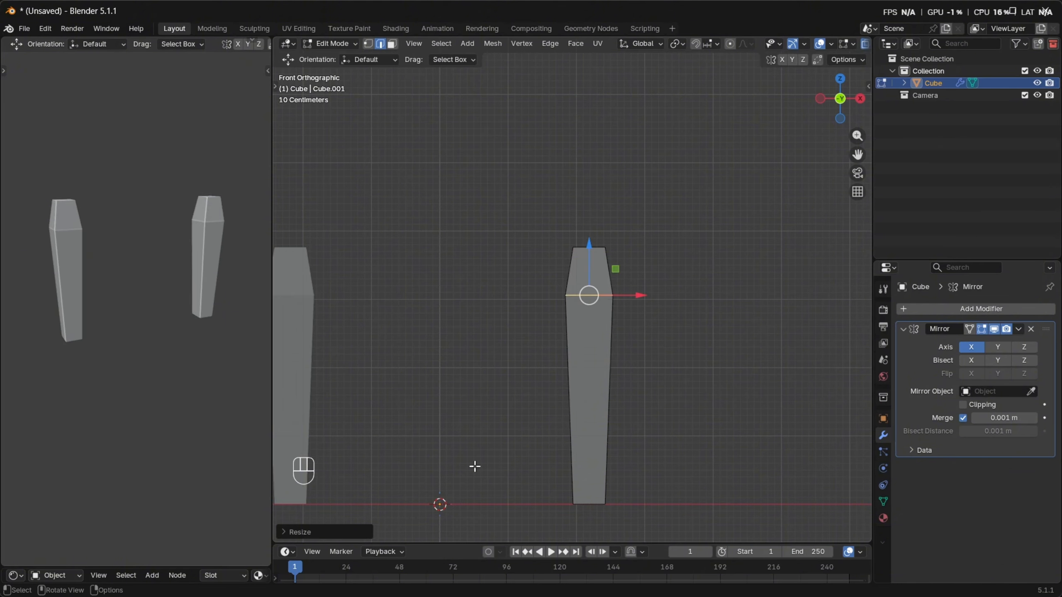
# Scale the selected edge loop on the pillar down slightly and bevel it into several segments to round the pillar's bulge
pyautogui.press('s')
pyautogui.click(719, 412)
pyautogui.hotkey('ctrl', 'b')
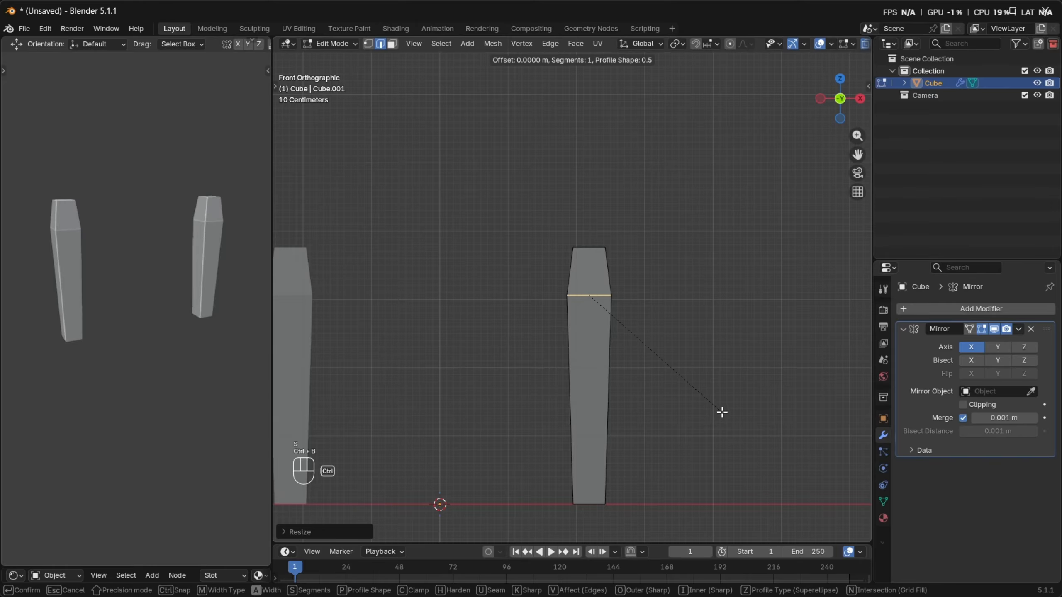
pyautogui.click(745, 451)
# Turn off X-ray, select the pillar's top face, and extrude it upward about 0.13 m
pyautogui.moveTo(714, 341); pyautogui.dragTo(652, 351, button='middle')
pyautogui.hotkey('alt', 'z')
pyautogui.press('3')
pyautogui.click(602, 239)
pyautogui.scroll(-5, 623, 293)
pyautogui.press('`')
pyautogui.click(545, 256)
pyautogui.scroll(5, 611, 288)
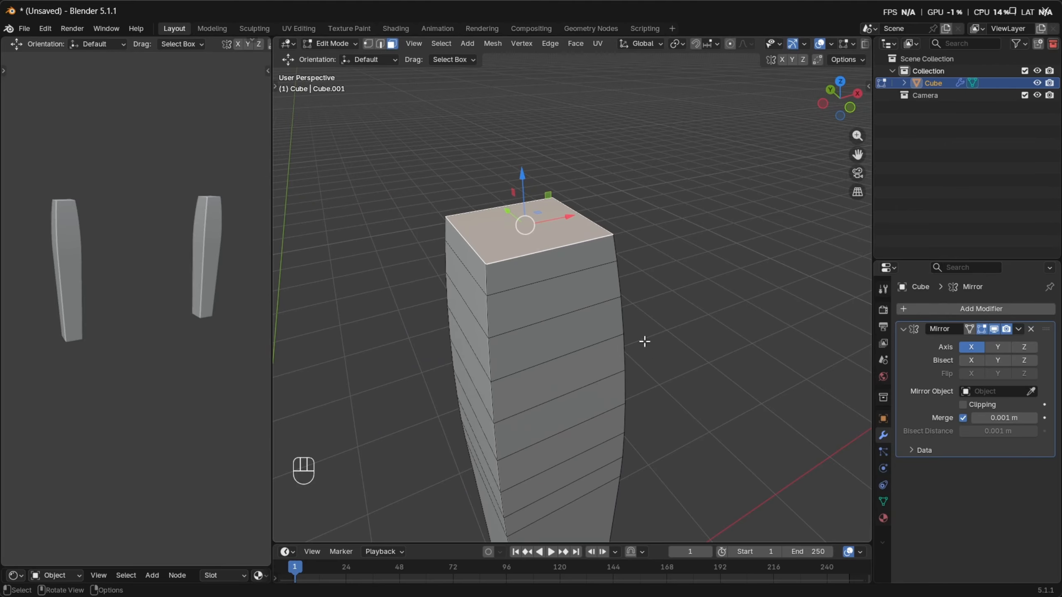
pyautogui.press('e')
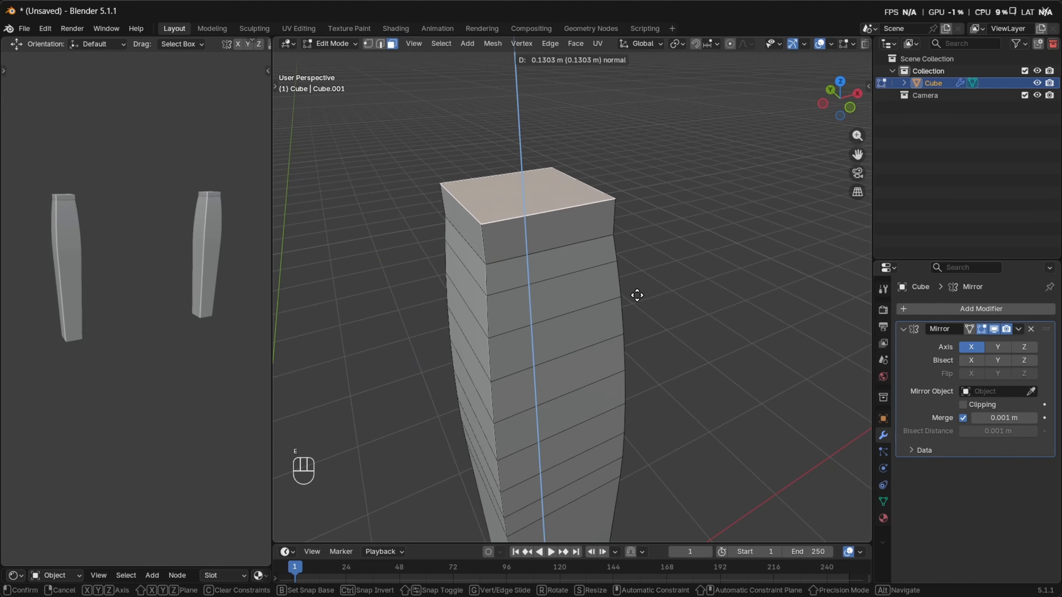
pyautogui.click(635, 296)
# Inset the pillar's top face and extrude the inset face upward to form a narrower neck
pyautogui.press('i')
pyautogui.click(680, 294)
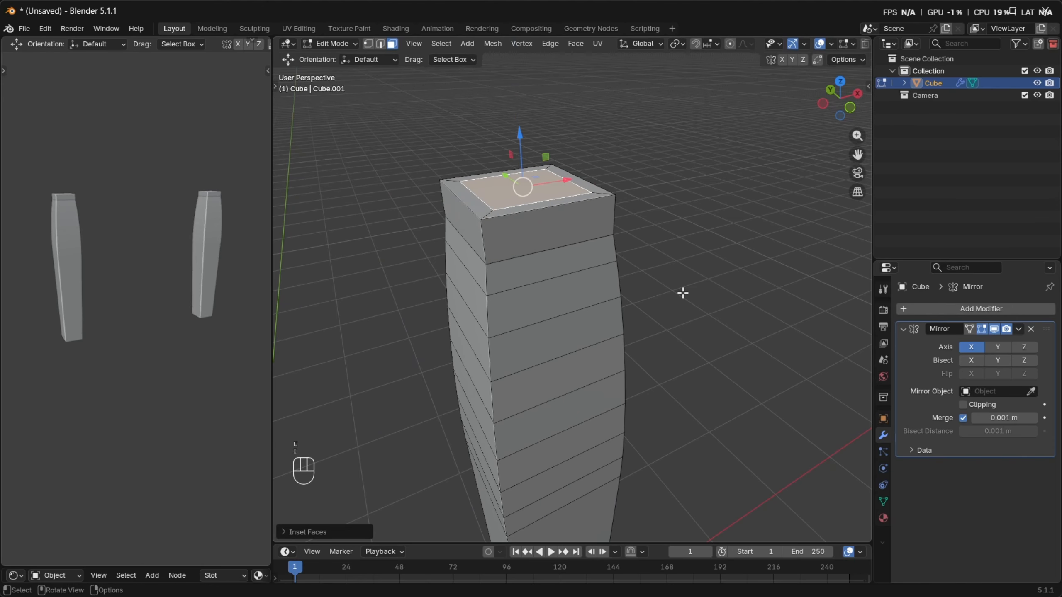
pyautogui.press('e')
pyautogui.click(679, 236)
# In front view, lower the neck's top face slightly along Z to shorten the neck
pyautogui.moveTo(640, 267); pyautogui.dragTo(677, 229, button='middle')
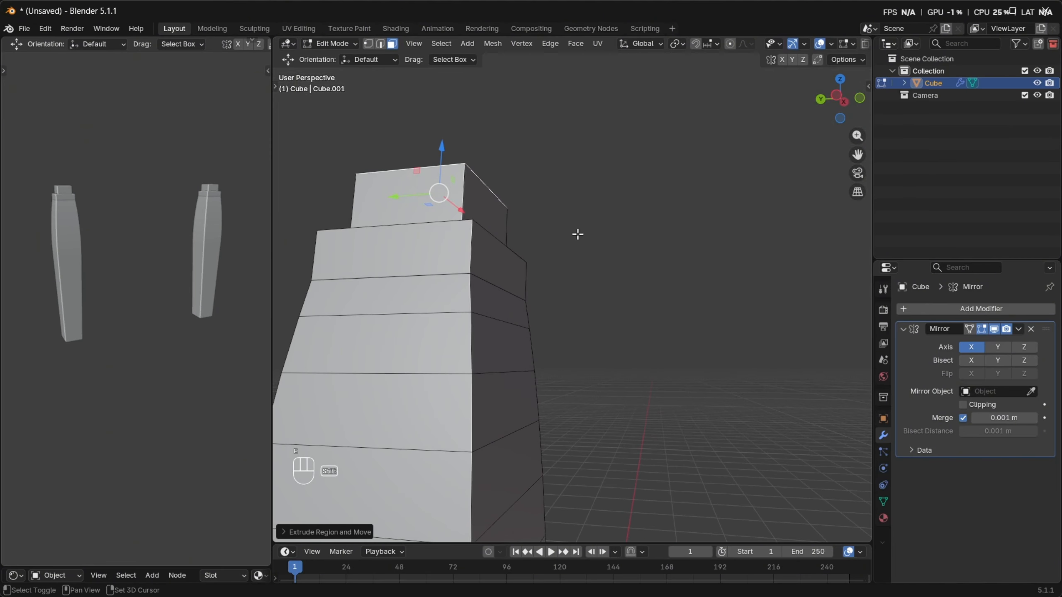
pyautogui.keyDown('shift'); pyautogui.moveTo(577, 235); pyautogui.dragTo(588, 274, button='middle'); pyautogui.keyUp('shift')
pyautogui.moveTo(590, 274); pyautogui.dragTo(533, 269, button='middle')
pyautogui.press('`')
pyautogui.click(534, 253)
pyautogui.press('g')
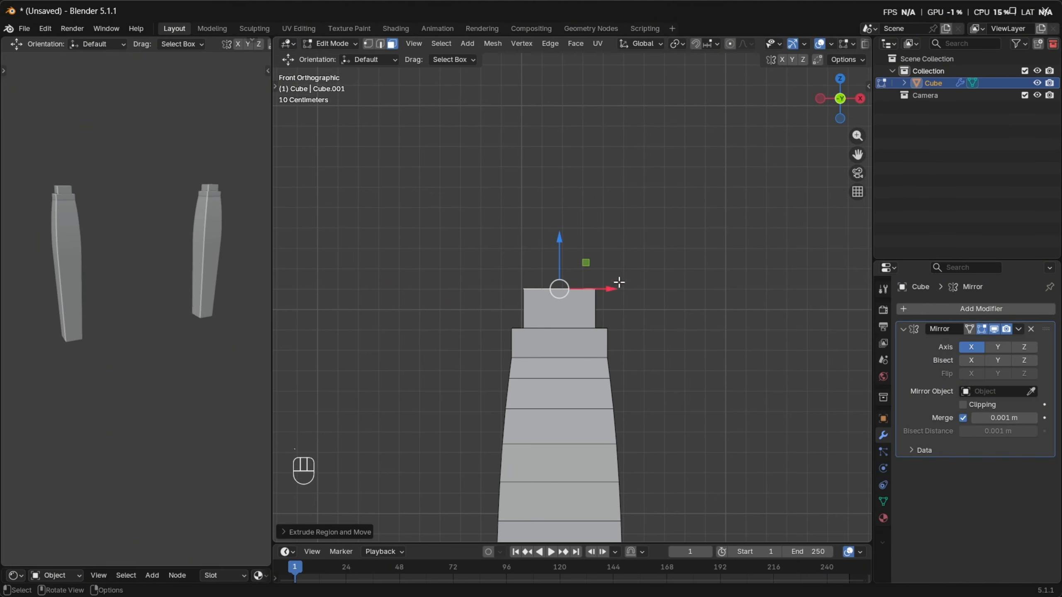
pyautogui.press('x')
pyautogui.press('z')
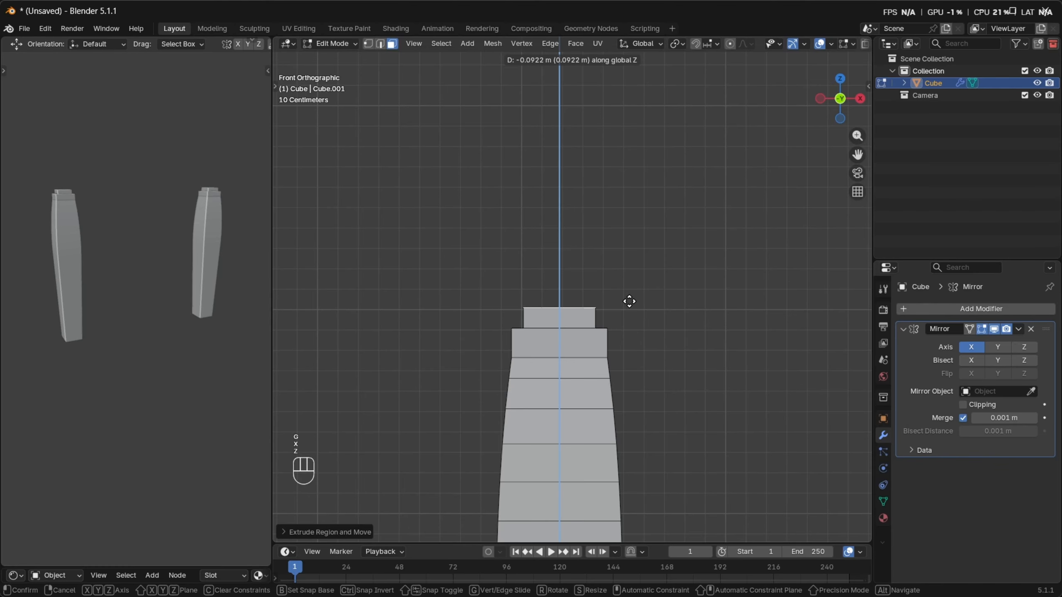
pyautogui.click(630, 298)
# Extrude the neck's top face upward about 0.3 m along Z
pyautogui.press('e')
pyautogui.press('z')
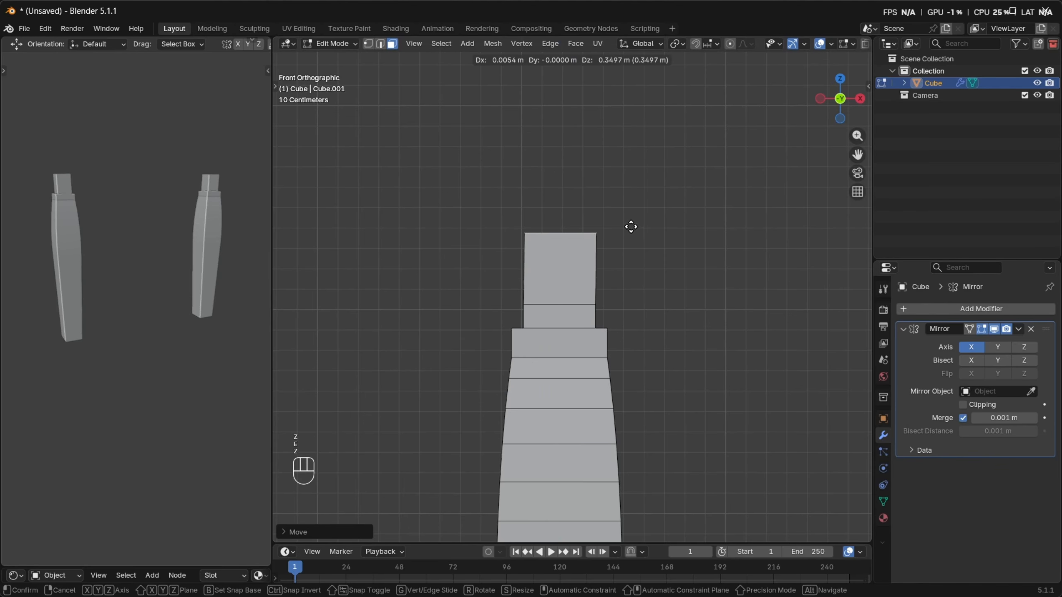
pyautogui.press('z')
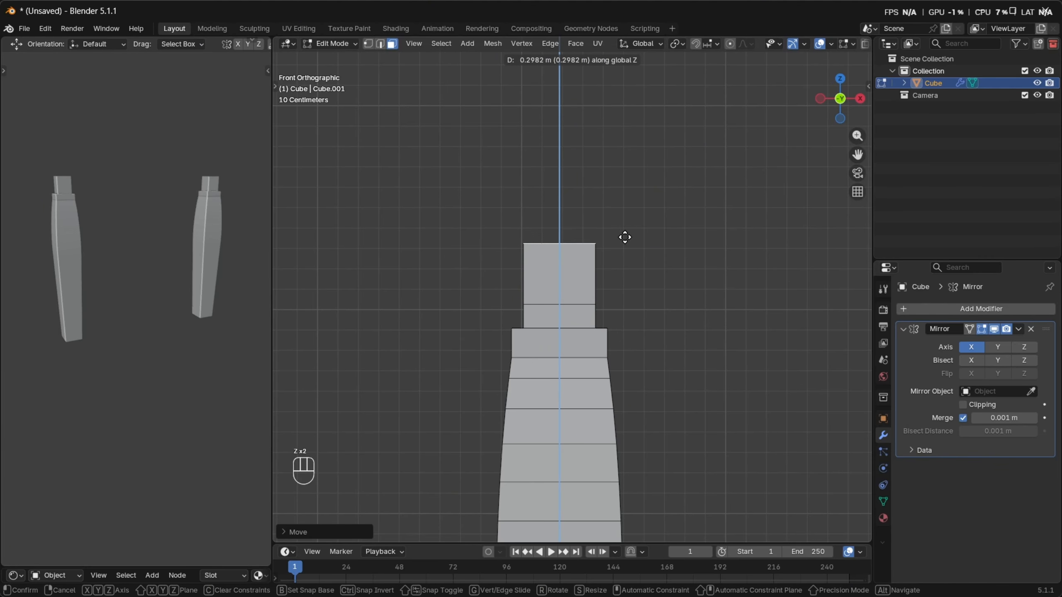
pyautogui.click(624, 237)
# Select the ring of side faces around the upper block, extrude it, and scale it outward on X and Y only
pyautogui.moveTo(623, 237); pyautogui.dragTo(561, 270, button='middle')
pyautogui.keyDown('alt'); pyautogui.click(545, 288); pyautogui.keyUp('alt')
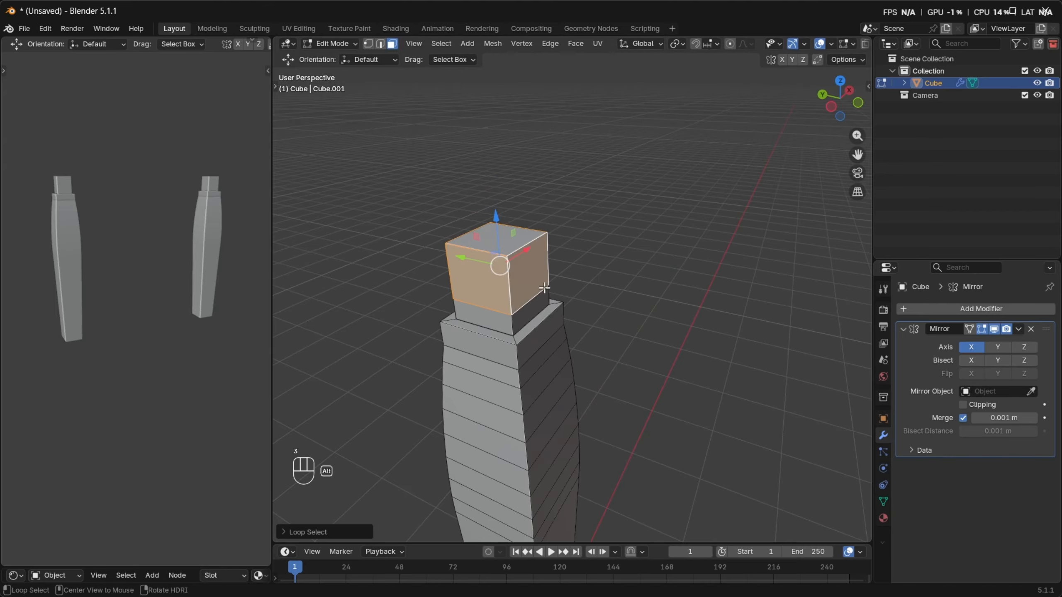
pyautogui.scroll(3, 496, 281)
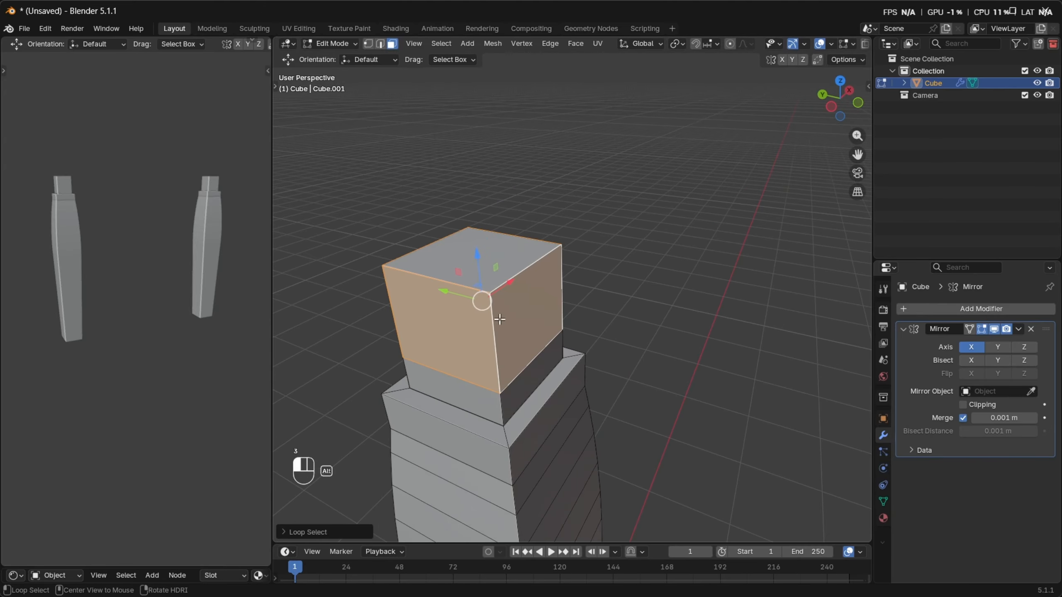
pyautogui.scroll(-3, 619, 304)
pyautogui.moveTo(592, 320); pyautogui.dragTo(610, 305, button='middle')
pyautogui.press('e')
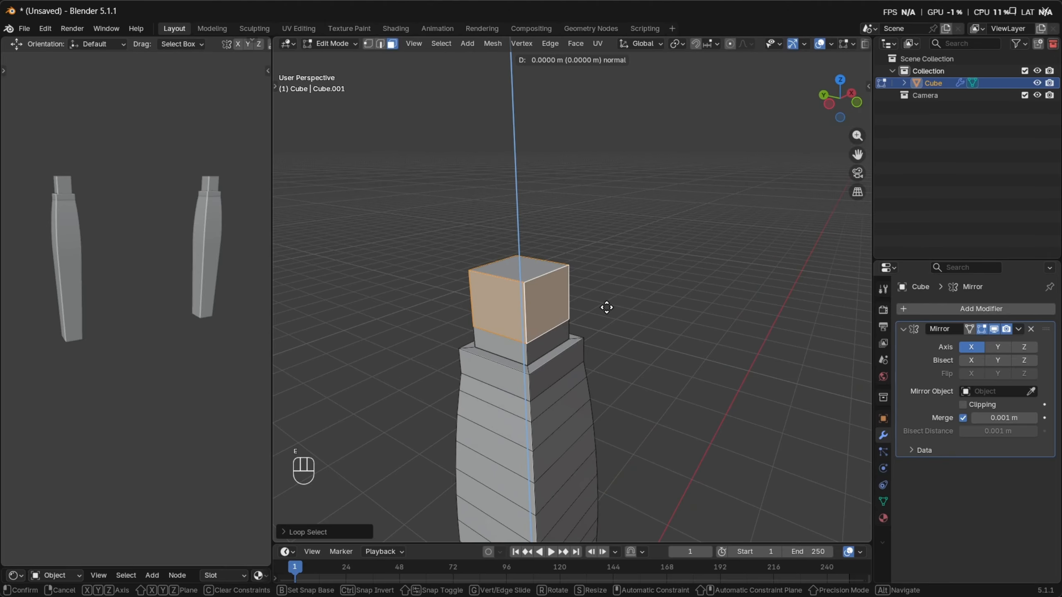
pyautogui.press('s')
pyautogui.hotkey('shift', 'z')
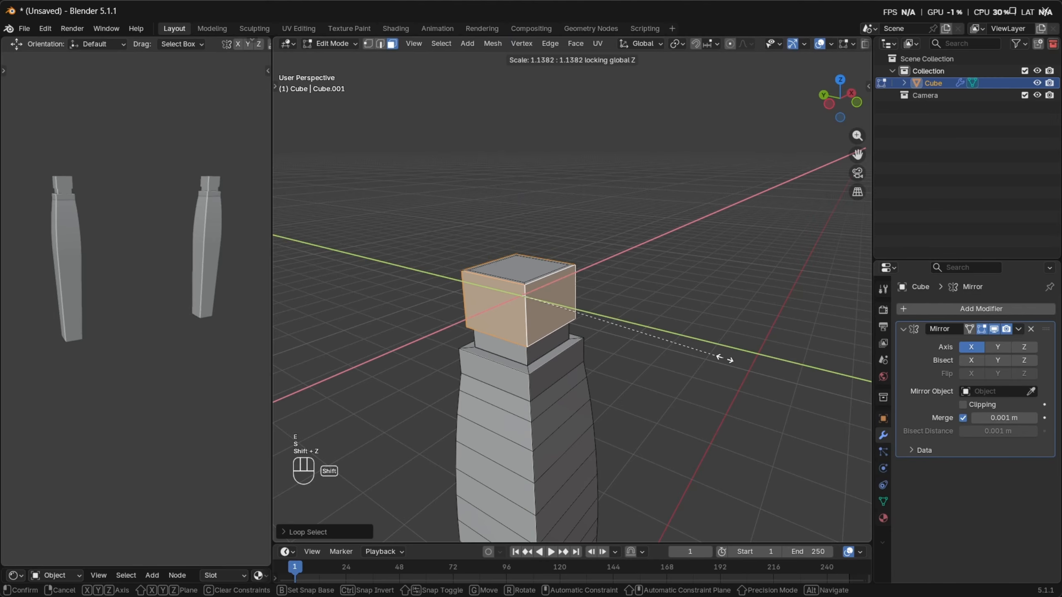
pyautogui.click(693, 364)
# Select the outer edge loop on top of the head block and bevel it about 0.05 m with 10 segments
pyautogui.scroll(2, 126, 226)
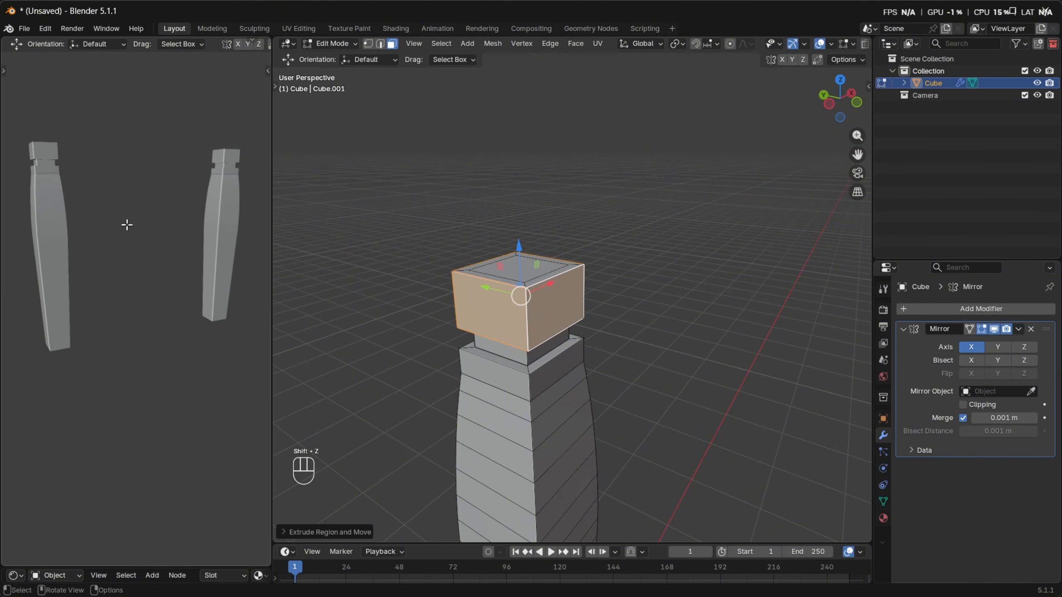
pyautogui.keyDown('shift'); pyautogui.moveTo(126, 219); pyautogui.dragTo(193, 263, button='middle'); pyautogui.keyUp('shift')
pyautogui.scroll(-1, 97, 237)
pyautogui.scroll(-1, 197, 263)
pyautogui.moveTo(453, 303); pyautogui.dragTo(572, 308, button='middle')
pyautogui.keyDown('alt'); pyautogui.click(584, 288); pyautogui.keyUp('alt')
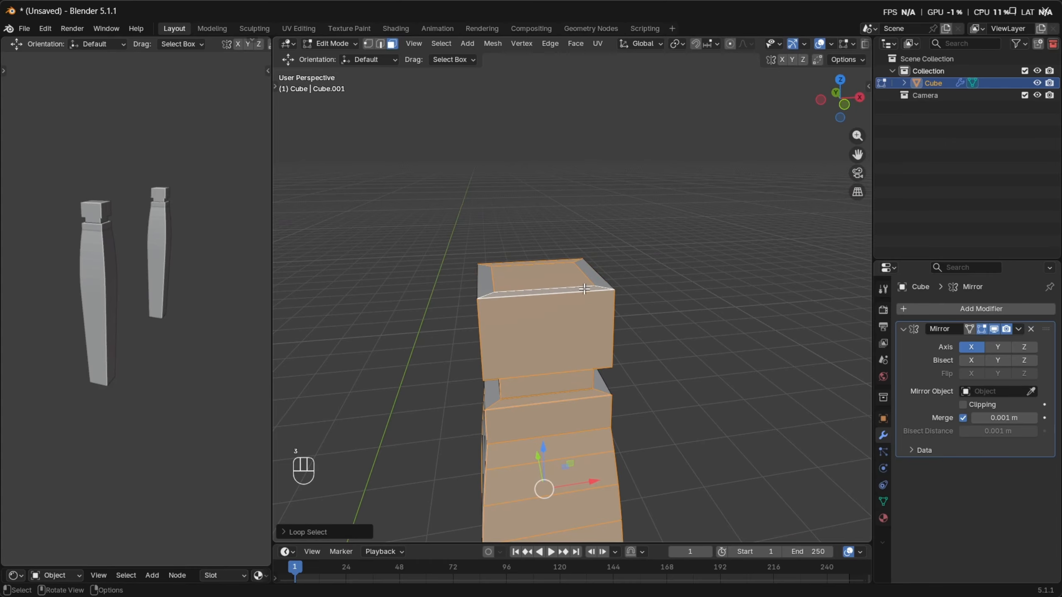
pyautogui.press('2')
pyautogui.keyDown('alt'); pyautogui.click(577, 292); pyautogui.keyUp('alt')
pyautogui.moveTo(607, 306)
pyautogui.mouseDown(button='middle')
pyautogui.moveTo(510, 303)
pyautogui.moveTo(626, 310)
pyautogui.mouseUp(button='middle')
pyautogui.hotkey('ctrl', 'b')
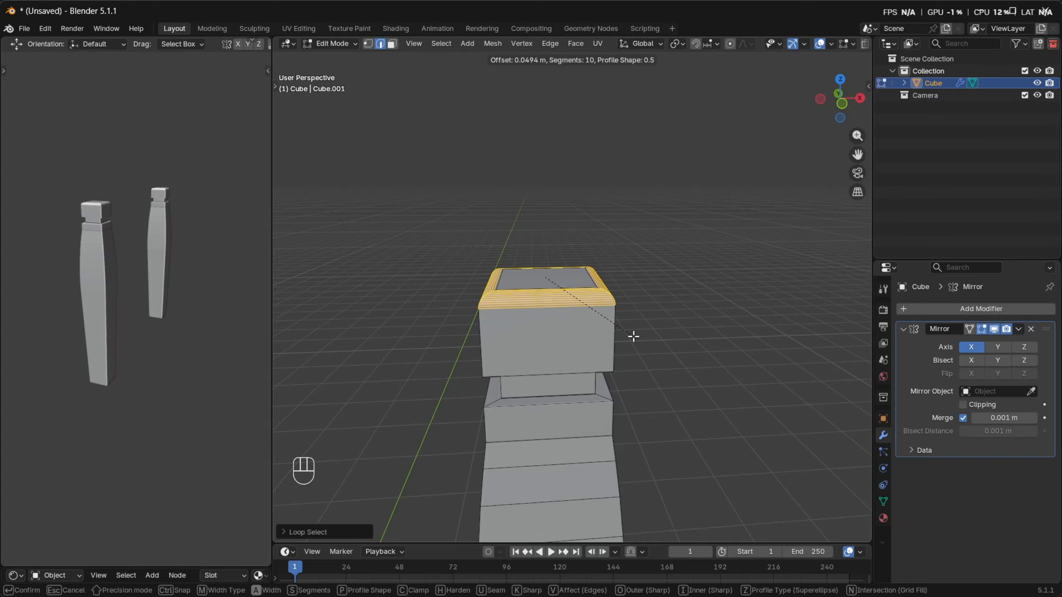
pyautogui.click(633, 336)
# Select the edge loop where the neck meets the underside of the head block and shift it along Z
pyautogui.scroll(-3, 619, 340)
pyautogui.moveTo(527, 389); pyautogui.dragTo(591, 287, button='middle')
pyautogui.scroll(5, 637, 292)
pyautogui.scroll(3, 591, 287)
pyautogui.press('2')
pyautogui.keyDown('alt'); pyautogui.click(591, 285); pyautogui.keyUp('alt')
pyautogui.press('g')
pyautogui.press('z')
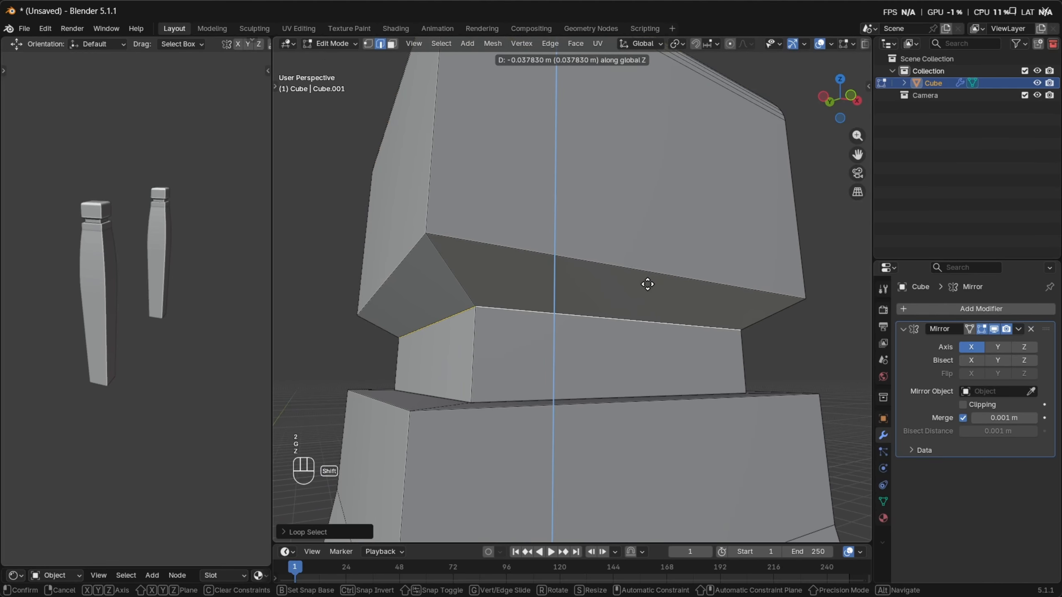
pyautogui.click(649, 128)
# Select the edge loop at the base of the neck and move it slightly upward along Z
pyautogui.moveTo(559, 306); pyautogui.dragTo(539, 368, button='middle')
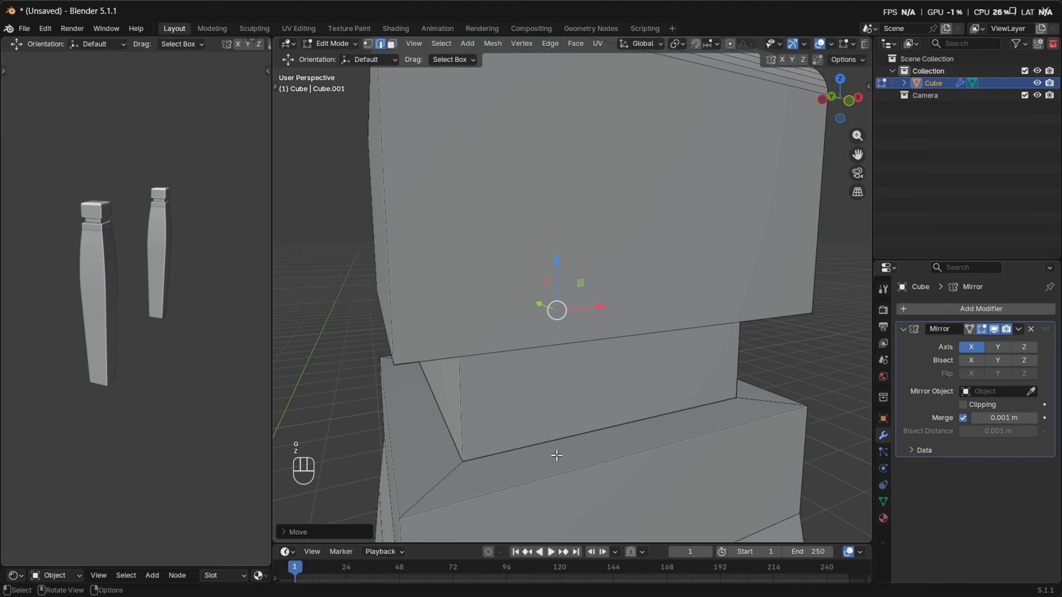
pyautogui.keyDown('alt'); pyautogui.click(557, 455); pyautogui.keyUp('alt')
pyautogui.moveTo(633, 451); pyautogui.dragTo(593, 410, button='middle')
pyautogui.press('g')
pyautogui.press('z')
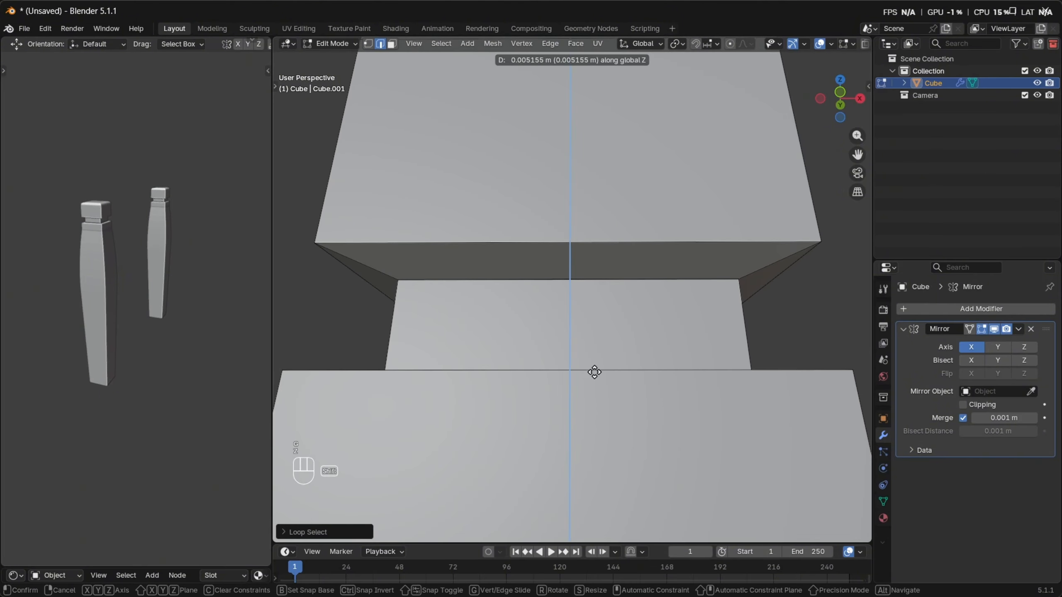
pyautogui.click(595, 372)
pyautogui.moveTo(594, 372); pyautogui.dragTo(628, 366, button='middle')
pyautogui.press('g')
pyautogui.press('z')
pyautogui.click(635, 343)
# Bevel the neck's lower and upper edge loops with multiple segments to form a curved groove
pyautogui.scroll(-1, 628, 366)
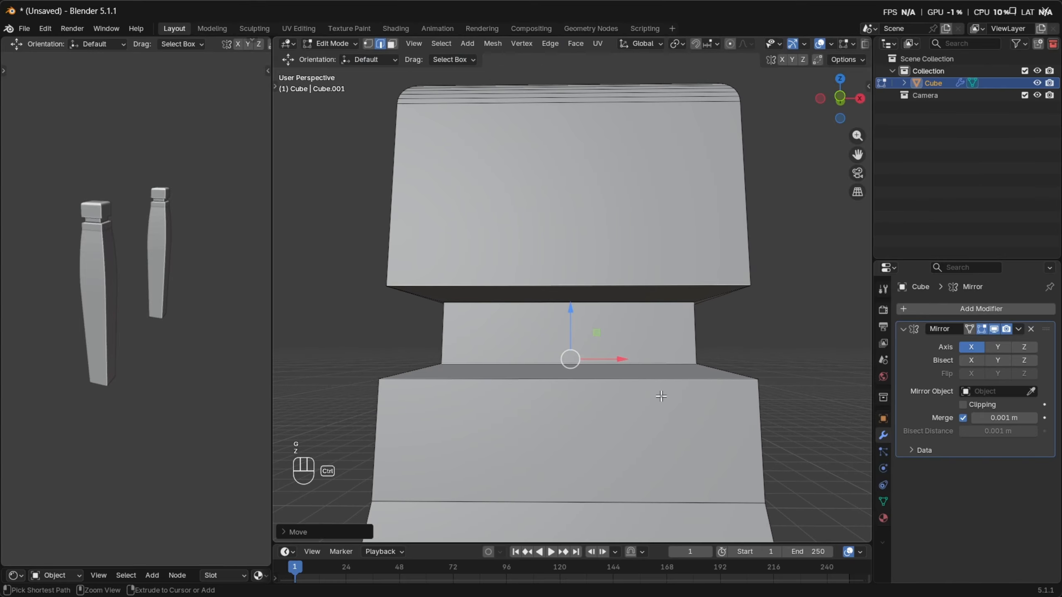
pyautogui.hotkey('ctrl', 'b')
pyautogui.click(672, 412)
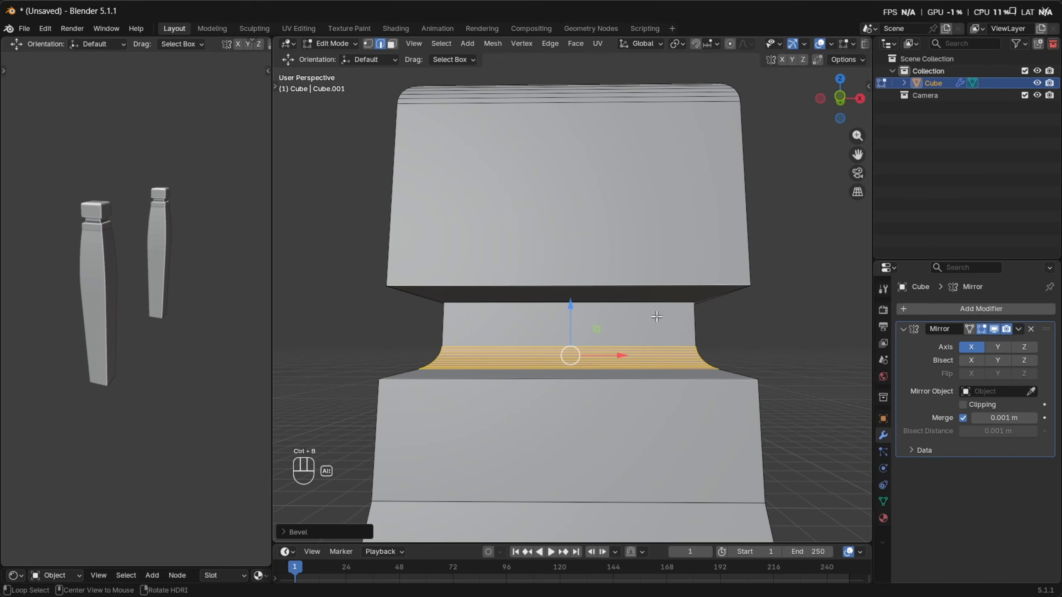
pyautogui.keyDown('alt'); pyautogui.click(658, 303); pyautogui.keyUp('alt')
pyautogui.moveTo(658, 303); pyautogui.dragTo(600, 326, button='middle')
pyautogui.hotkey('ctrl', 'b')
pyautogui.click(640, 322)
# Return to Object Mode and apply Shade Auto Smooth to the pillars
pyautogui.press('Tab')
pyautogui.rightClick(600, 326)
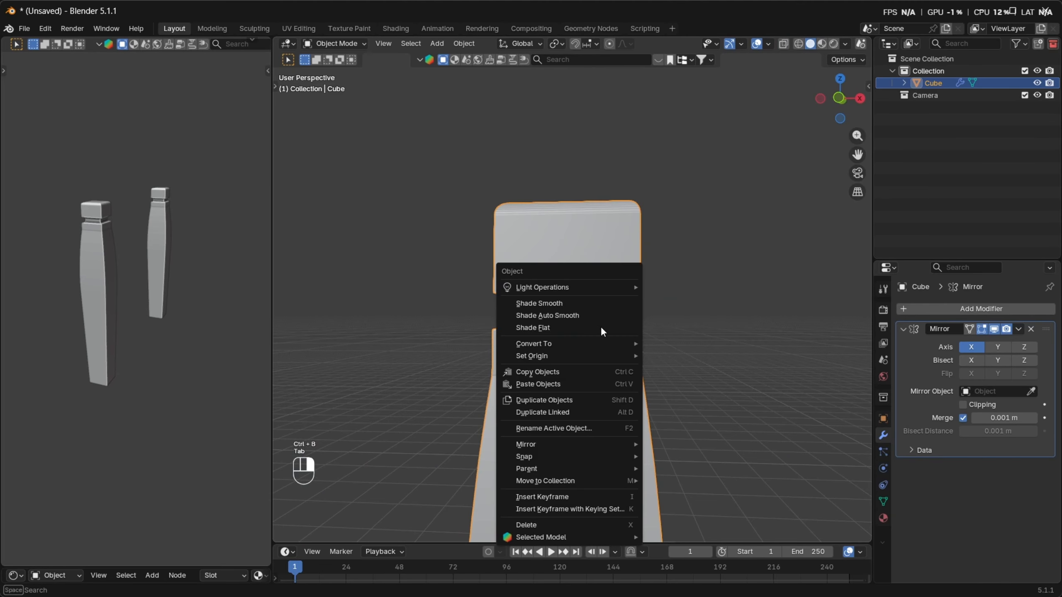
pyautogui.click(596, 314)
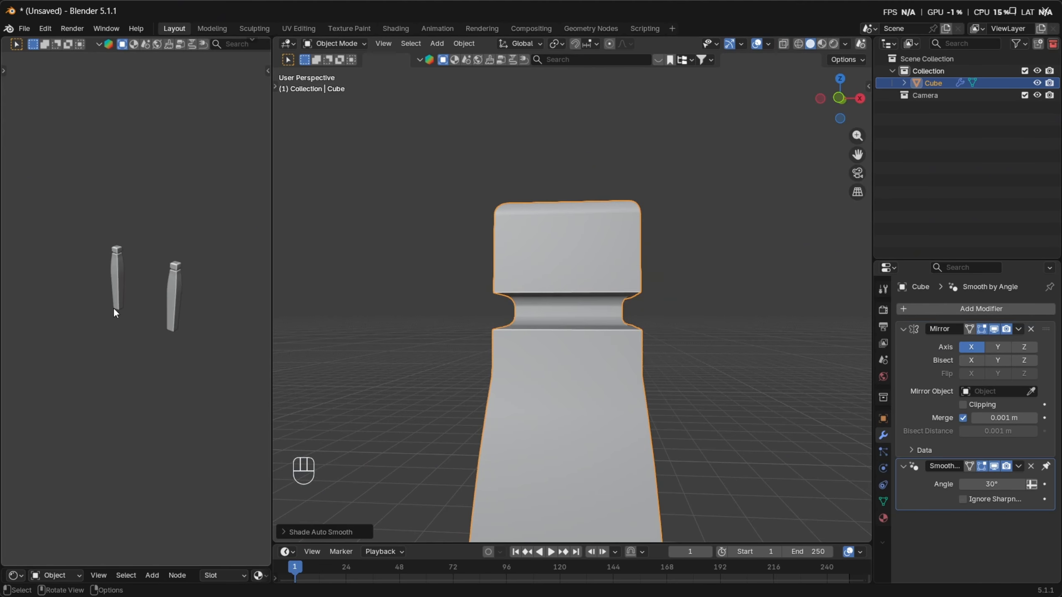
pyautogui.scroll(3, 113, 307)
pyautogui.moveTo(113, 308); pyautogui.dragTo(172, 312, button='middle')
pyautogui.scroll(3, 173, 312)
pyautogui.scroll(-5, 561, 353)
pyautogui.moveTo(573, 364); pyautogui.dragTo(457, 401, button='middle')
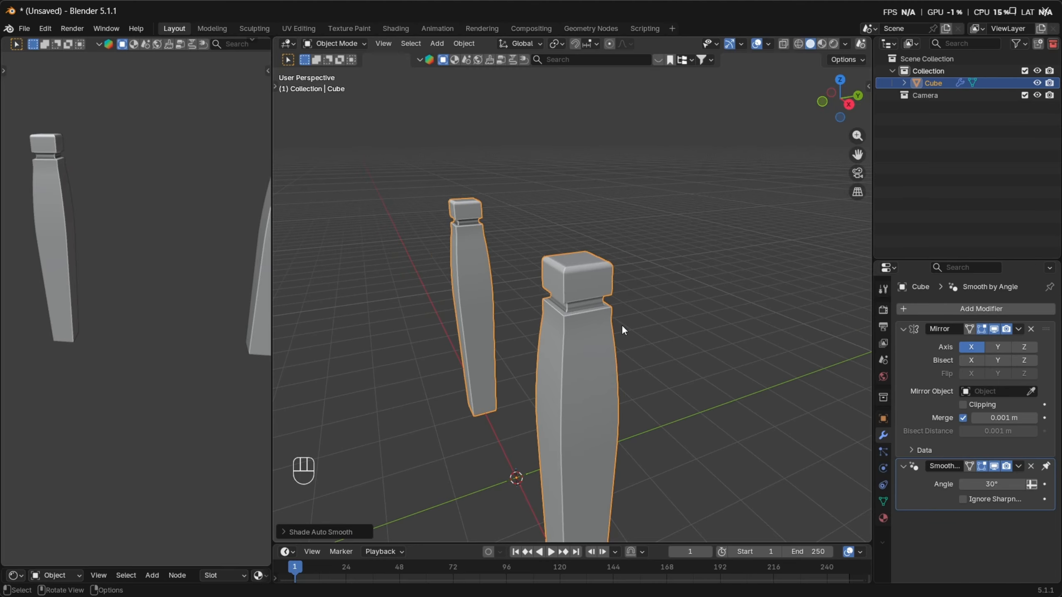
pyautogui.scroll(-3, 621, 331)
pyautogui.moveTo(607, 372); pyautogui.dragTo(433, 161, button='middle')
# Enable the Y axis on the Mirror modifier and switch the pillar object to Edit Mode
pyautogui.click(999, 347)
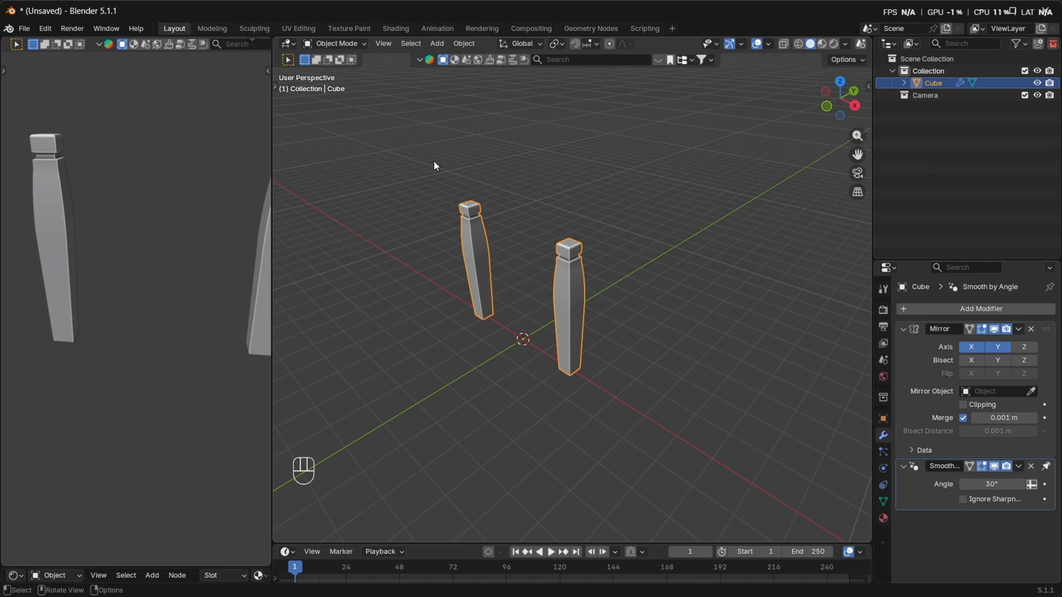
pyautogui.click(335, 43)
pyautogui.click(340, 84)
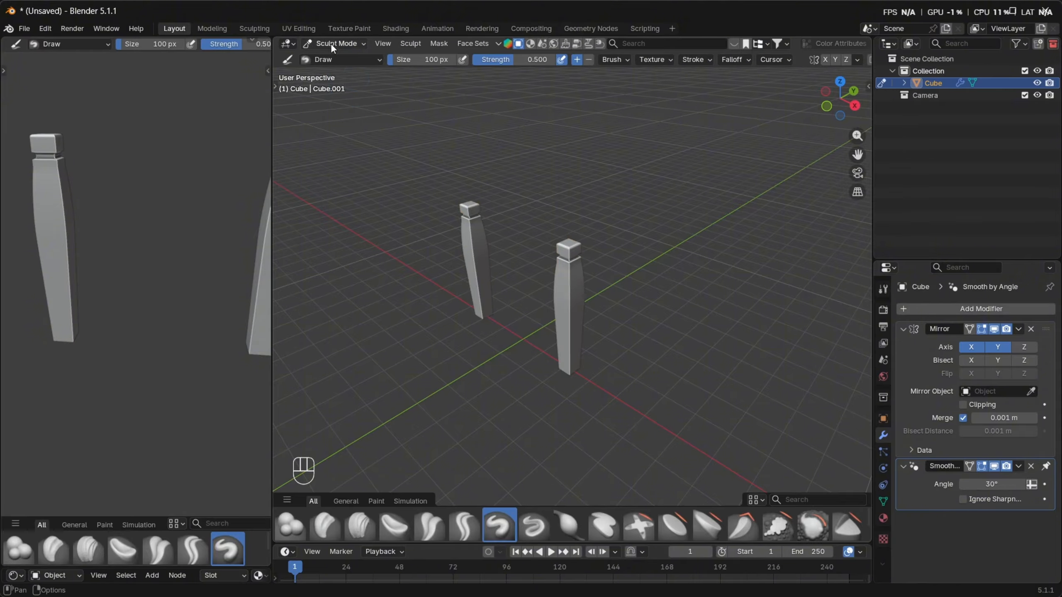
pyautogui.click(331, 44)
pyautogui.click(337, 69)
# In top view, select the whole pillar mesh and move it about 1.5 m in the negative Y direction
pyautogui.moveTo(588, 237)
pyautogui.keyDown('alt'); pyautogui.mouseDown(button='middle')
pyautogui.moveTo(581, 258)
pyautogui.moveTo(569, 238)
pyautogui.mouseUp(button='middle'); pyautogui.keyUp('alt')
pyautogui.scroll(3, 570, 240)
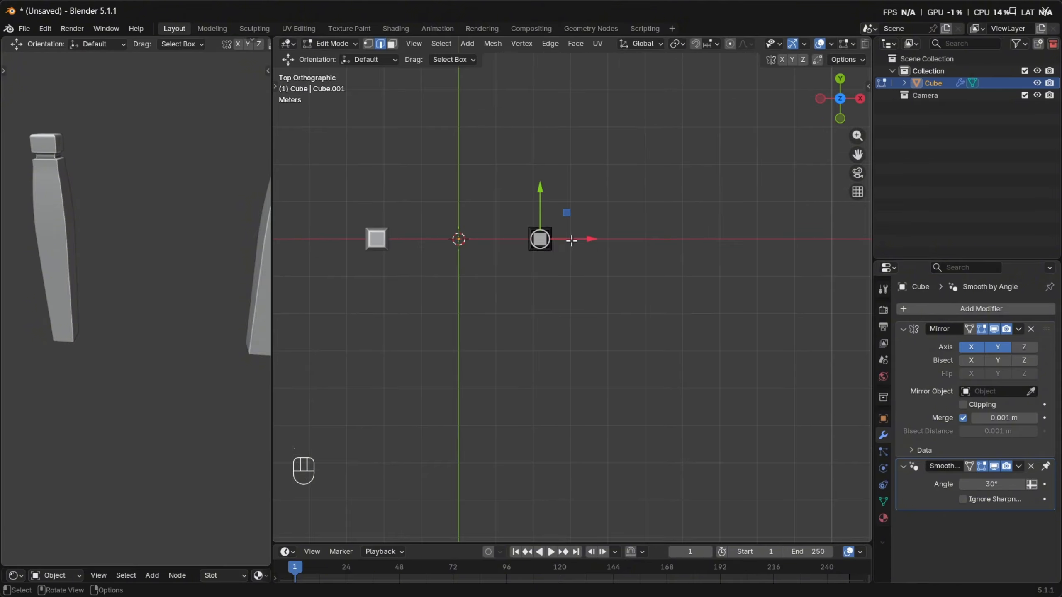
pyautogui.press('a')
pyautogui.keyDown('shift'); pyautogui.moveTo(585, 314); pyautogui.dragTo(594, 315, button='middle'); pyautogui.keyUp('shift')
pyautogui.scroll(1, 594, 251)
pyautogui.press('g')
pyautogui.press('y')
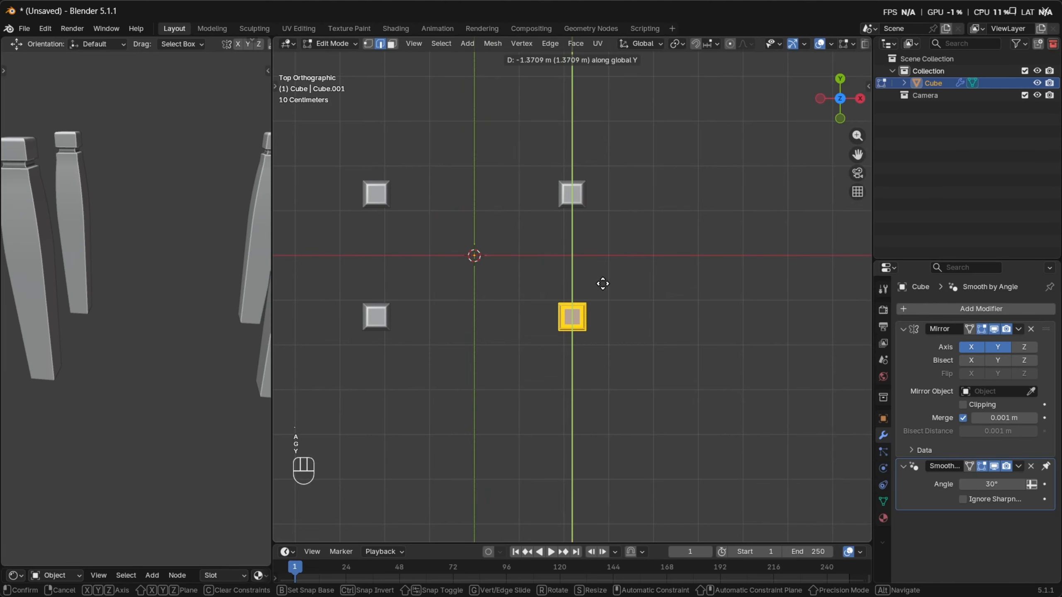
pyautogui.click(605, 355)
pyautogui.scroll(-5, 106, 261)
pyautogui.moveTo(106, 256); pyautogui.dragTo(85, 252, button='middle')
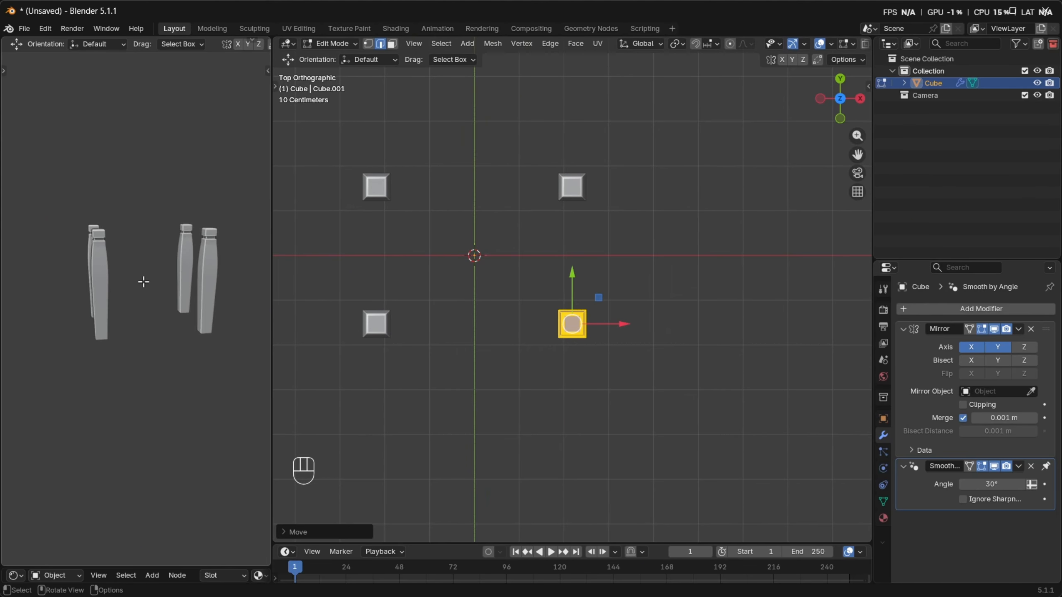
pyautogui.moveTo(144, 281); pyautogui.dragTo(92, 257, button='middle')
# Scale the edge loop around the pillar's bulge to about 0.94 using proportional editing at size 1.10, and return to Object Mode
pyautogui.press('KP_1')
pyautogui.scroll(3, 580, 254)
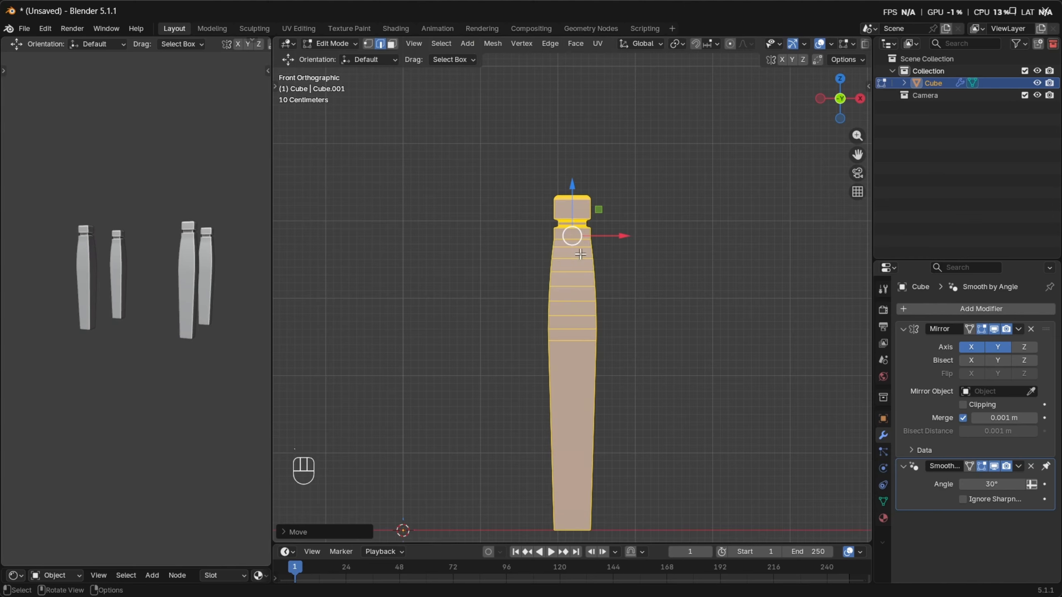
pyautogui.hotkey('alt', 'z')
pyautogui.scroll(2, 560, 308)
pyautogui.press('2')
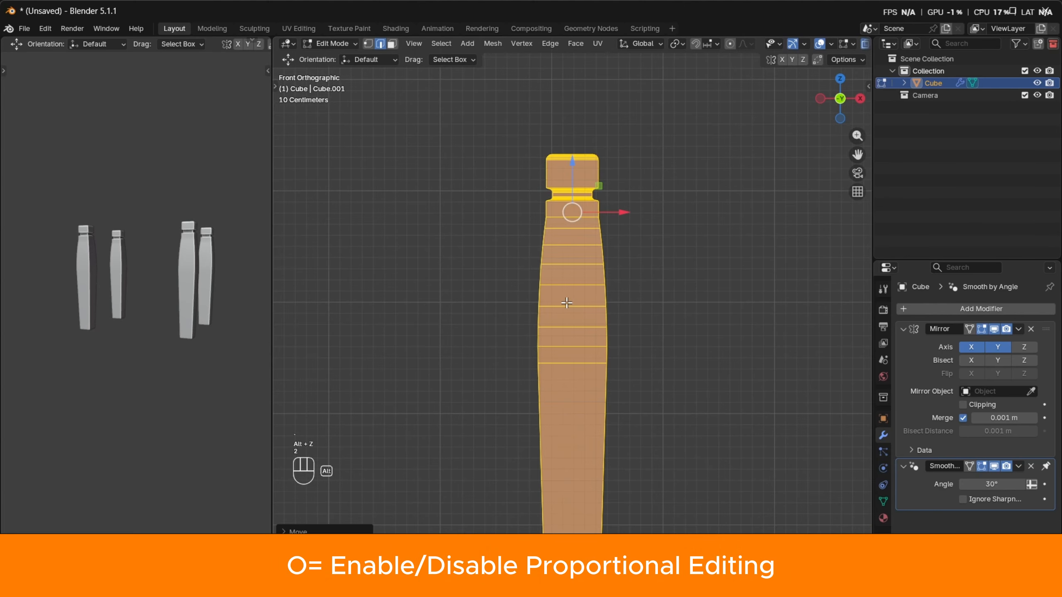
pyautogui.keyDown('alt'); pyautogui.click(559, 304); pyautogui.keyUp('alt')
pyautogui.press('o')
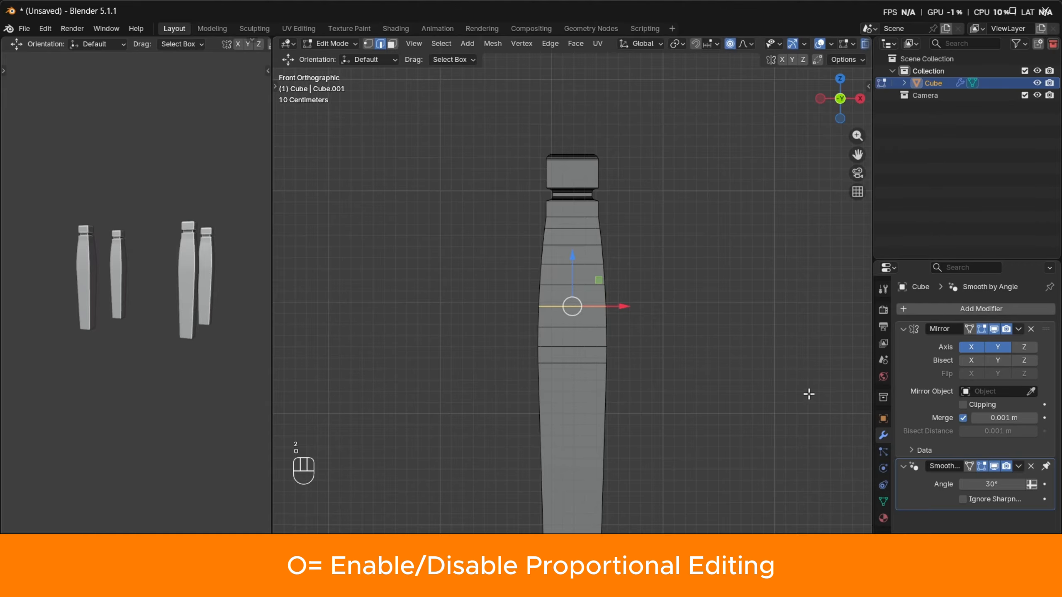
pyautogui.press('s')
pyautogui.scroll(4, 786, 382)
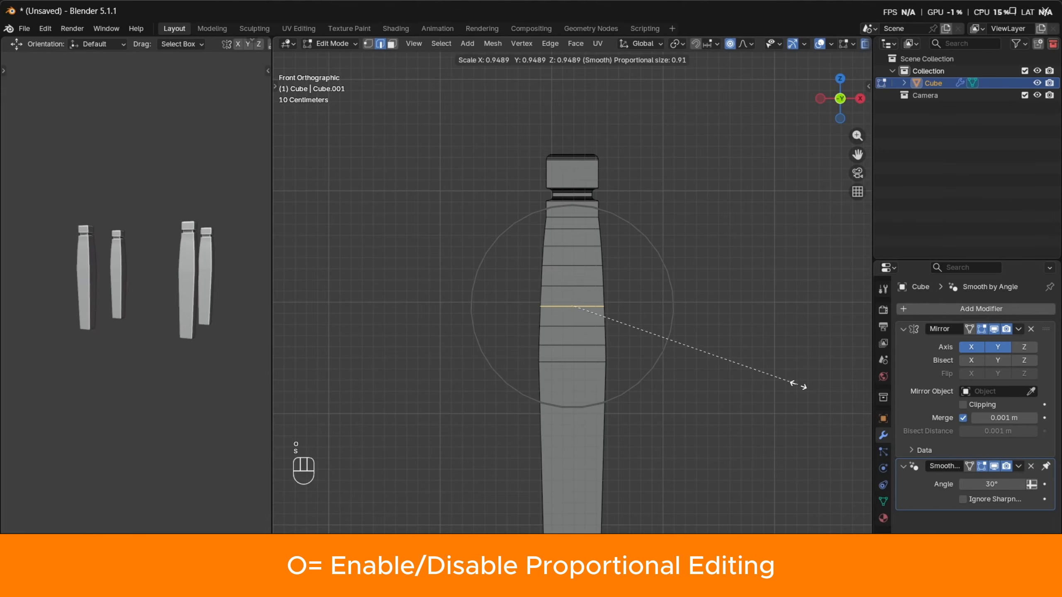
pyautogui.scroll(-2, 788, 385)
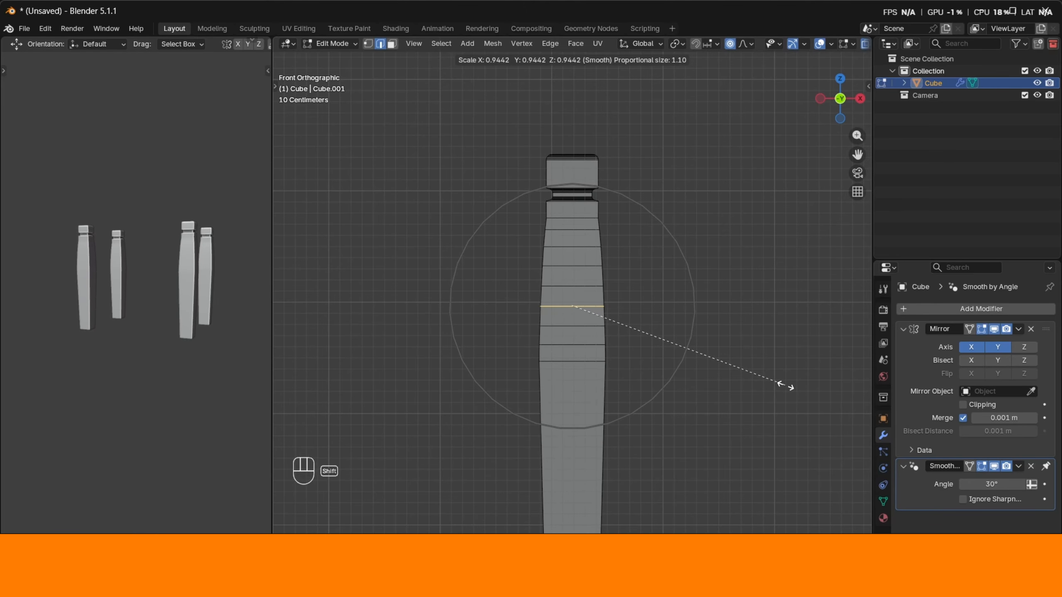
pyautogui.click(784, 385)
pyautogui.press('Tab')
# Duplicate the pillar object in place and disable the Y axis on the duplicate's Mirror modifier
pyautogui.scroll(-5, 692, 351)
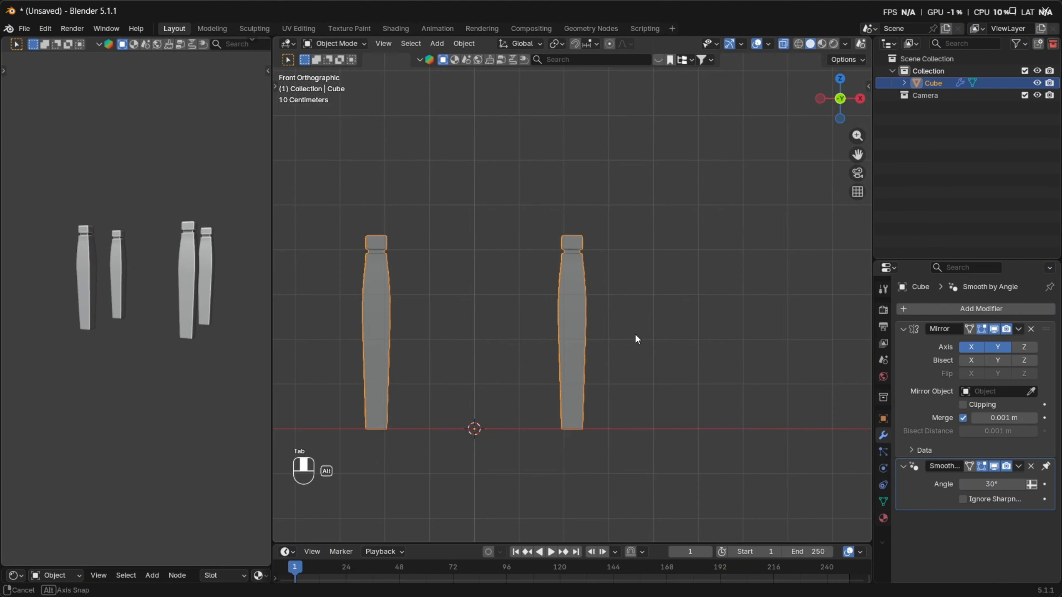
pyautogui.scroll(-4, 629, 337)
pyautogui.moveTo(636, 336)
pyautogui.mouseDown(button='middle')
pyautogui.moveTo(589, 345)
pyautogui.moveTo(636, 340)
pyautogui.mouseUp(button='middle')
pyautogui.hotkey('alt', 'z')
pyautogui.scroll(3, 599, 334)
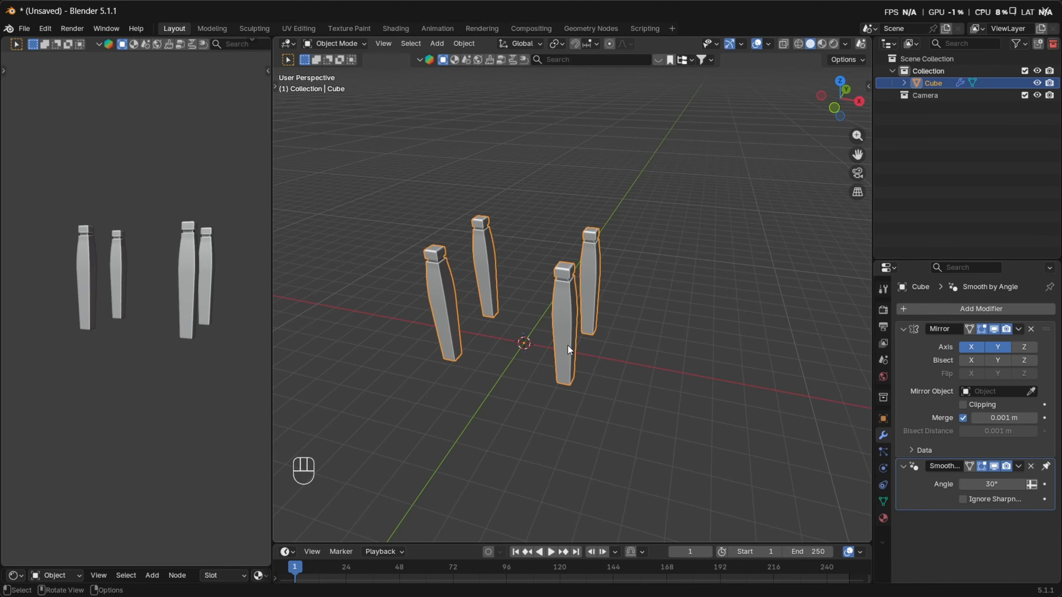
pyautogui.moveTo(568, 345); pyautogui.dragTo(604, 343, button='middle')
pyautogui.hotkey('shift', 'd')
pyautogui.rightClick(607, 326)
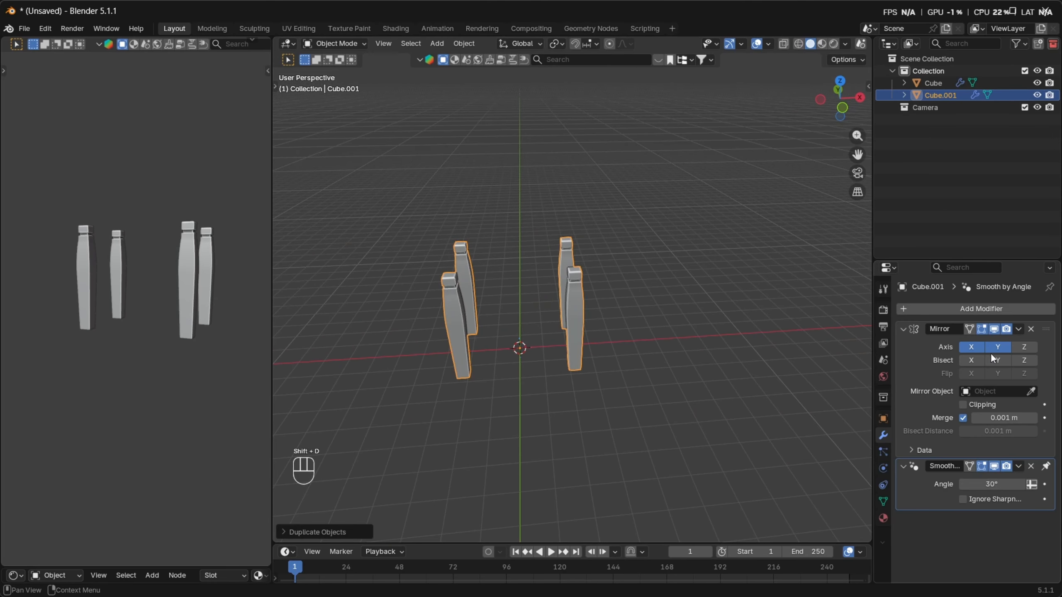
# In top view, select the duplicate's whole mesh in Edit Mode and move it about 1.47 m along Y
pyautogui.moveTo(590, 256); pyautogui.dragTo(565, 315, button='middle')
pyautogui.press('`')
pyautogui.click(529, 248)
pyautogui.scroll(1, 559, 279)
pyautogui.press('Tab')
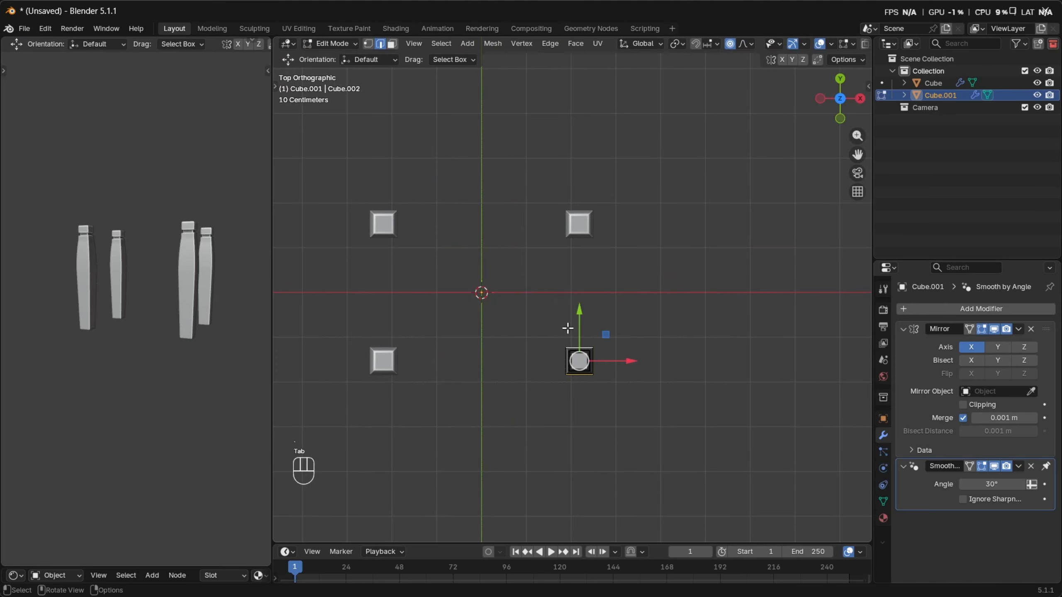
pyautogui.press('a')
pyautogui.press('g')
pyautogui.press('y')
pyautogui.press('shift')
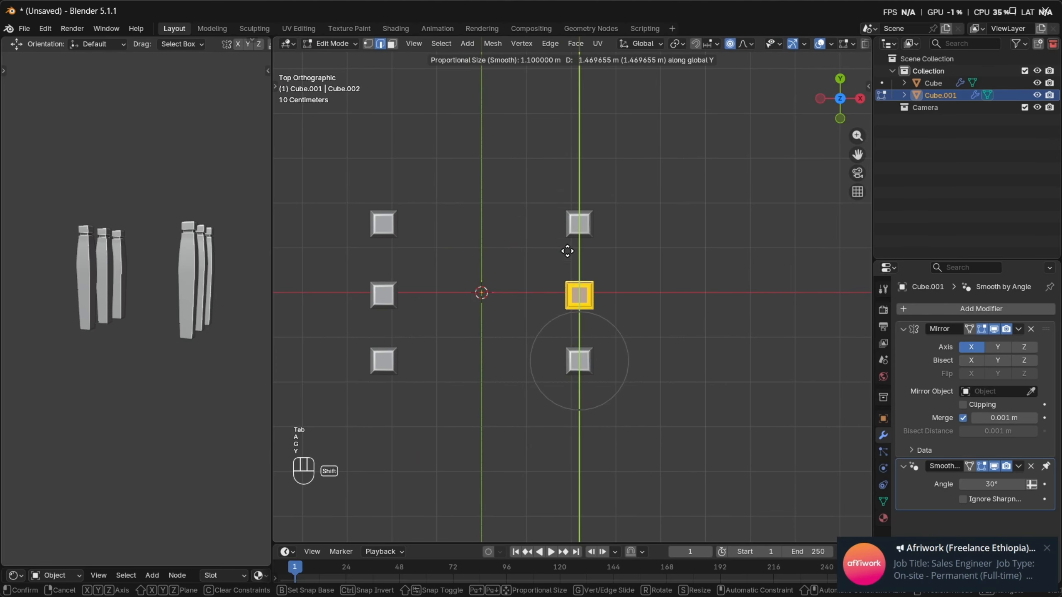
pyautogui.click(568, 251)
# Nudge the middle pillar's mesh slightly along Y to centre it on the X axis line
pyautogui.scroll(2, 600, 325)
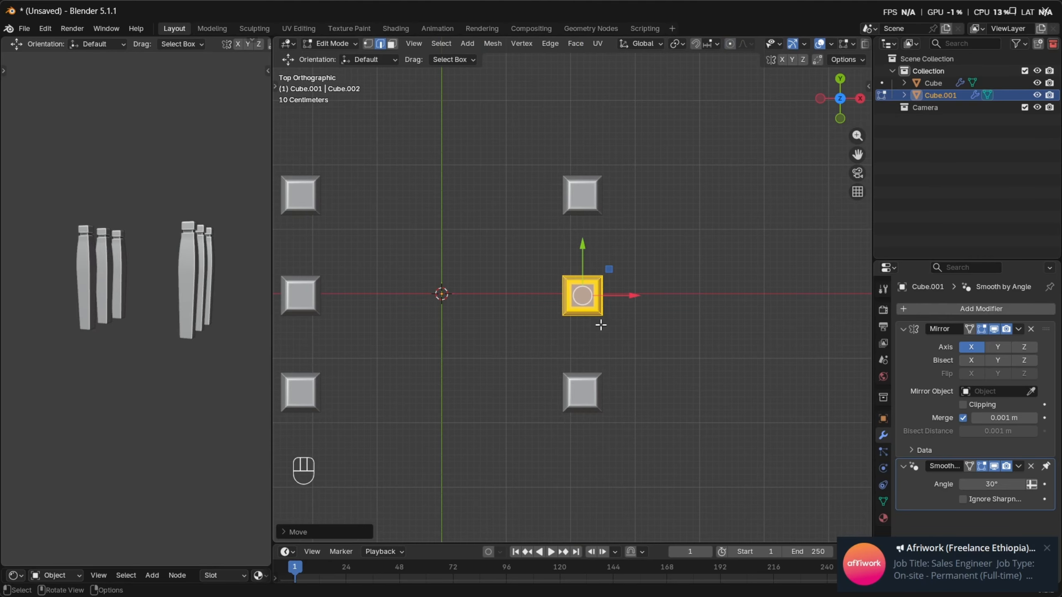
pyautogui.press('g')
pyautogui.press('y')
pyautogui.keyDown('shift'); pyautogui.click(623, 306); pyautogui.keyUp('shift')
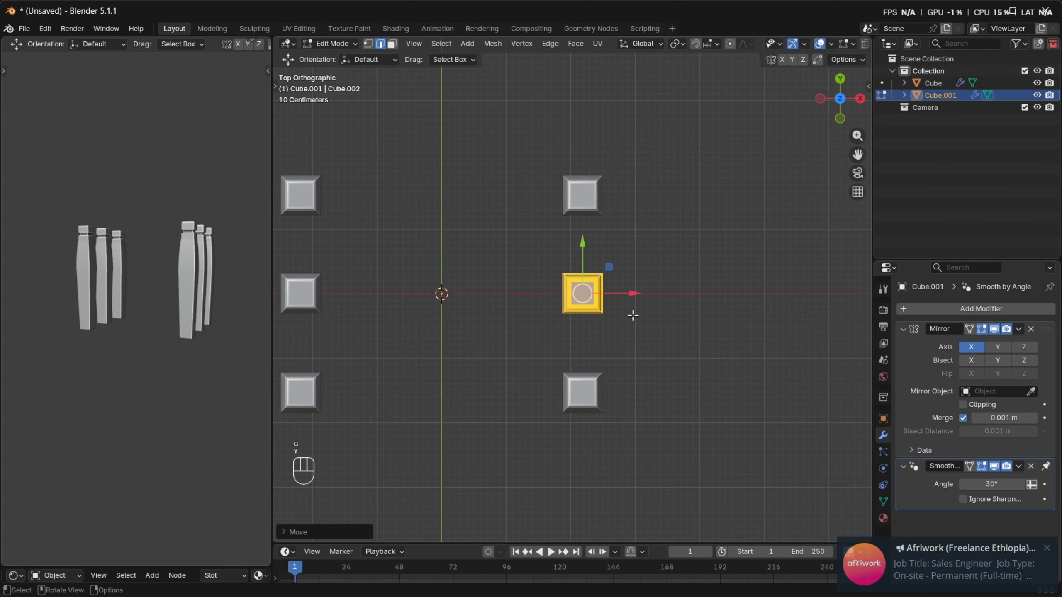
# With X-ray on, select the middle pillar's upper section from the bulge through the head and delete it
pyautogui.moveTo(633, 315); pyautogui.dragTo(553, 185, button='middle')
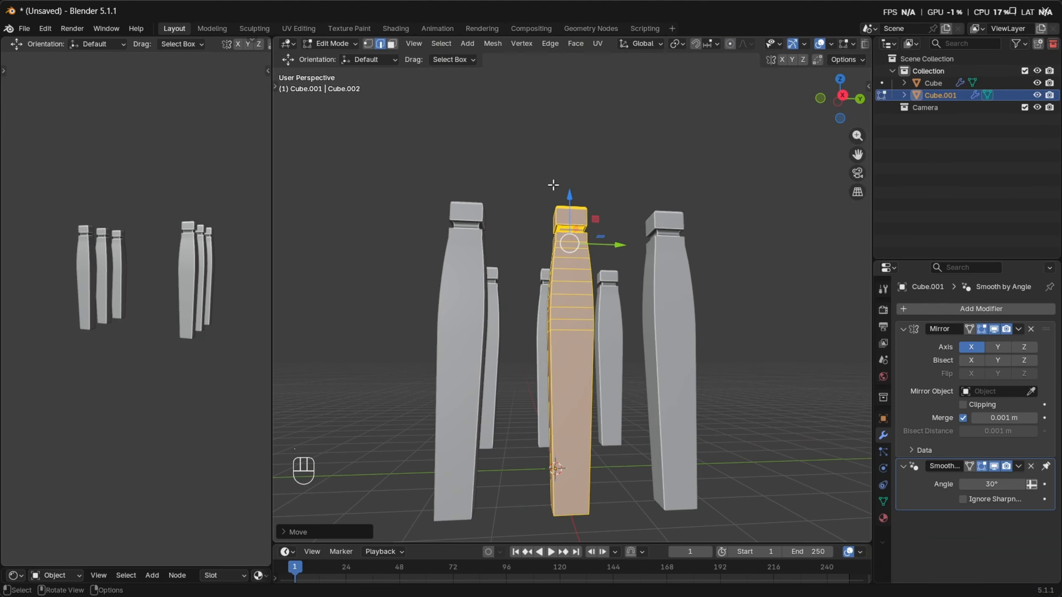
pyautogui.hotkey('alt', 'z')
pyautogui.moveTo(499, 175); pyautogui.dragTo(635, 321)
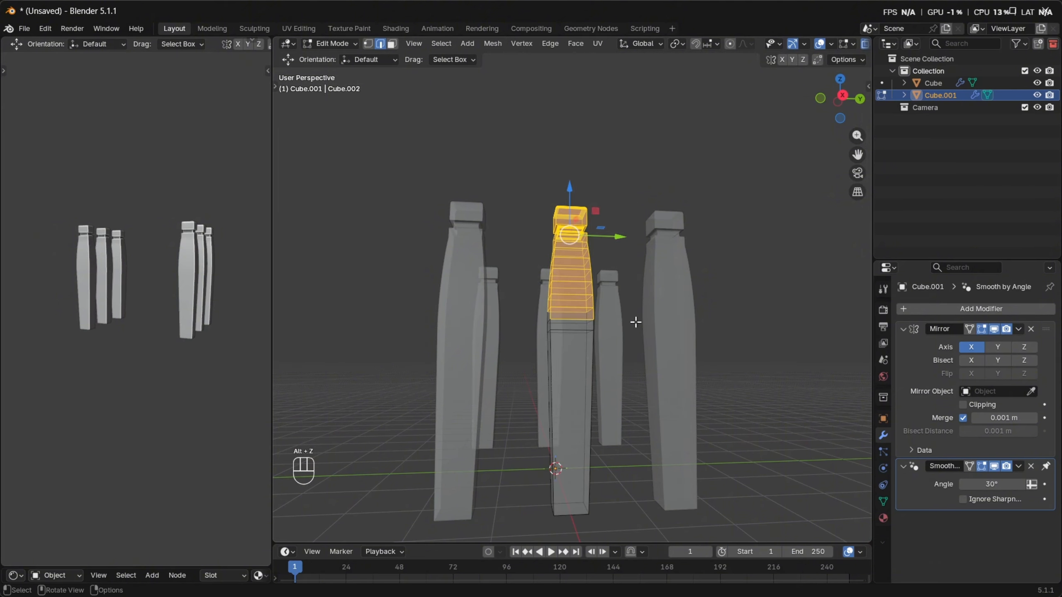
pyautogui.press('x')
pyautogui.click(636, 321)
# Turn X-ray off and delete the leftover face standing above the middle post's open top in face select mode
pyautogui.moveTo(597, 287); pyautogui.dragTo(572, 331, button='middle')
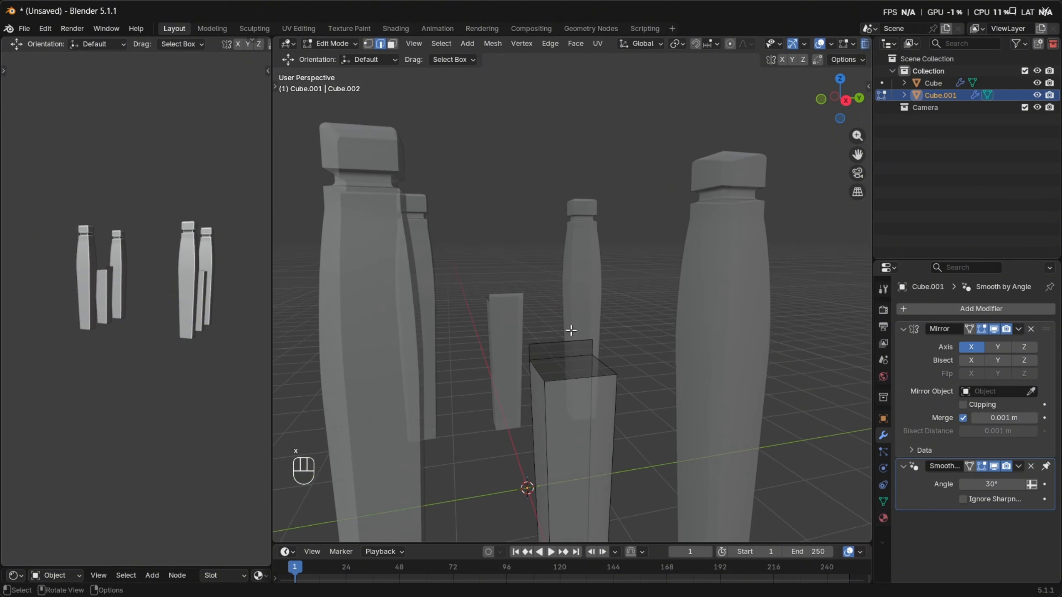
pyautogui.hotkey('alt', 'z')
pyautogui.press('3')
pyautogui.press('x')
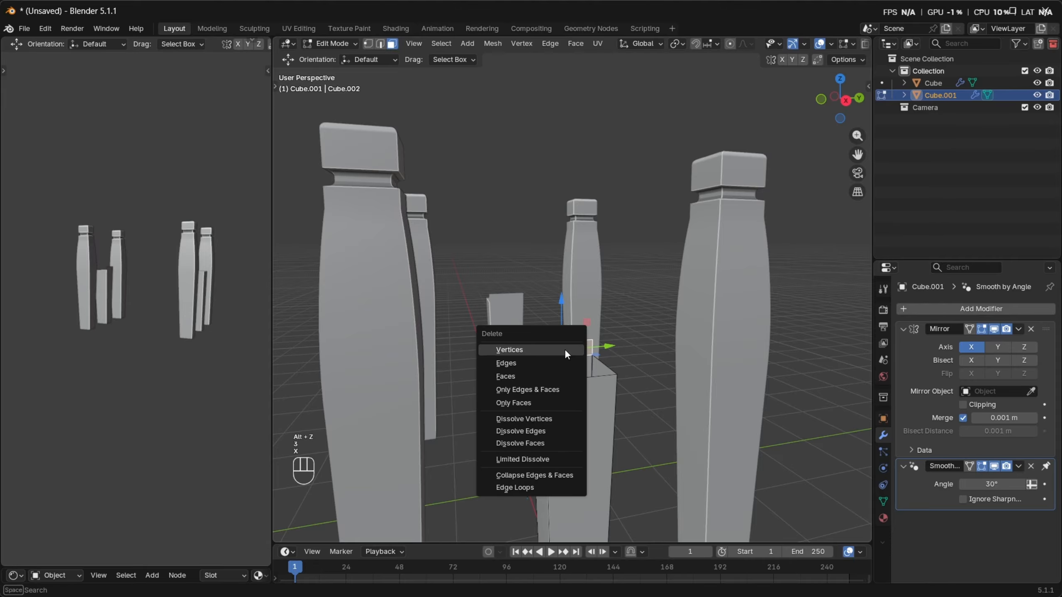
pyautogui.click(566, 350)
pyautogui.hotkey('ctrl', 'z')
pyautogui.moveTo(566, 349)
pyautogui.mouseDown(button='middle')
pyautogui.moveTo(603, 350)
pyautogui.moveTo(578, 350)
pyautogui.mouseUp(button='middle')
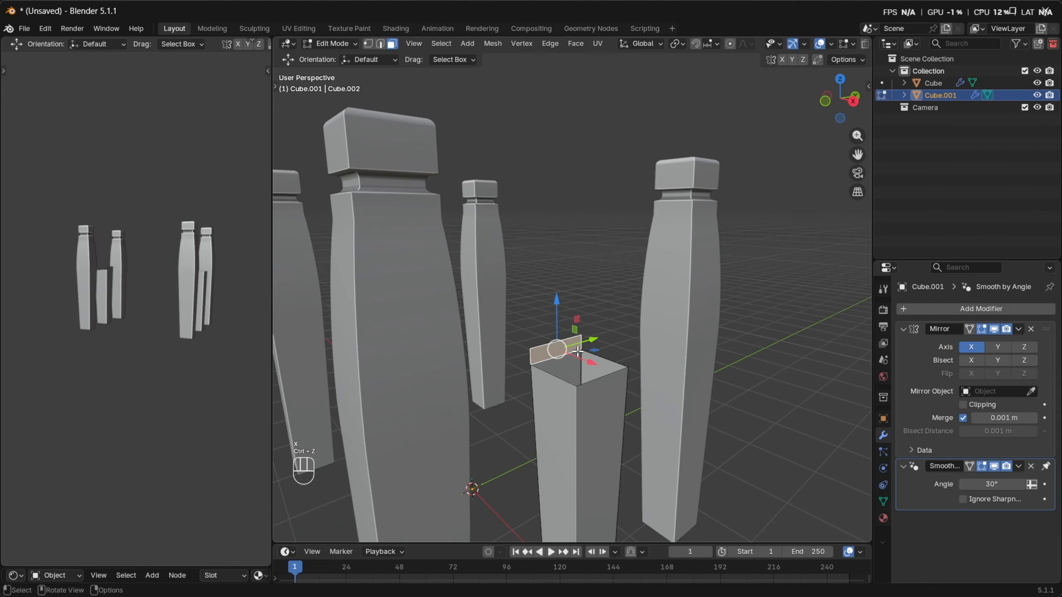
pyautogui.press('x')
pyautogui.click(550, 374)
# In top view, with proportional editing off, scale the post's open top edge loop down to match its base outline
pyautogui.moveTo(672, 372); pyautogui.dragTo(612, 368, button='middle')
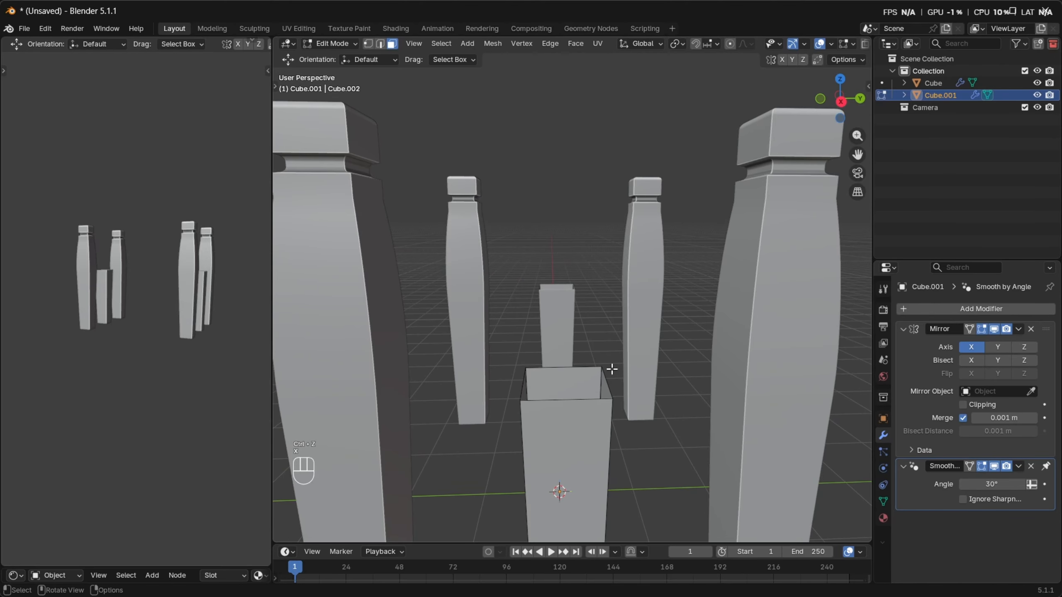
pyautogui.keyDown('alt'); pyautogui.click(590, 396); pyautogui.keyUp('alt')
pyautogui.press('KP_7')
pyautogui.press('KP_Decimal')
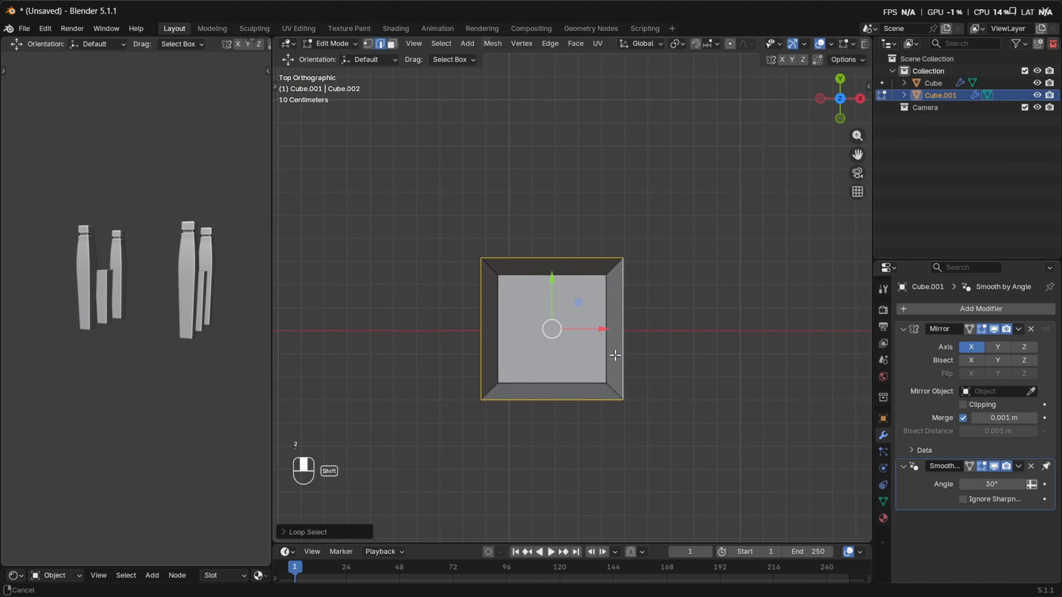
pyautogui.scroll(3, 645, 380)
pyautogui.press('s')
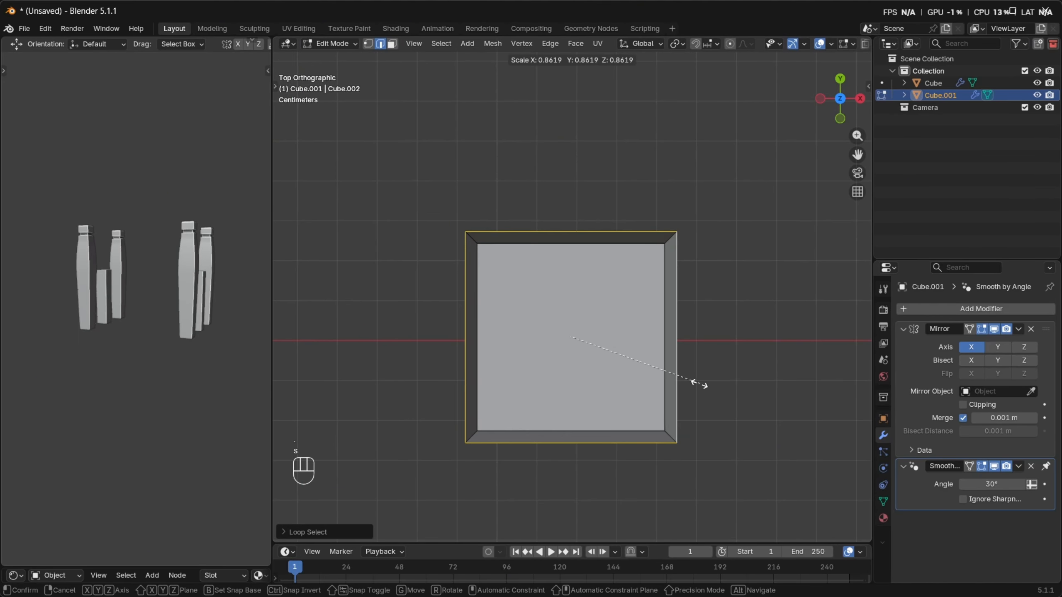
pyautogui.click(690, 382)
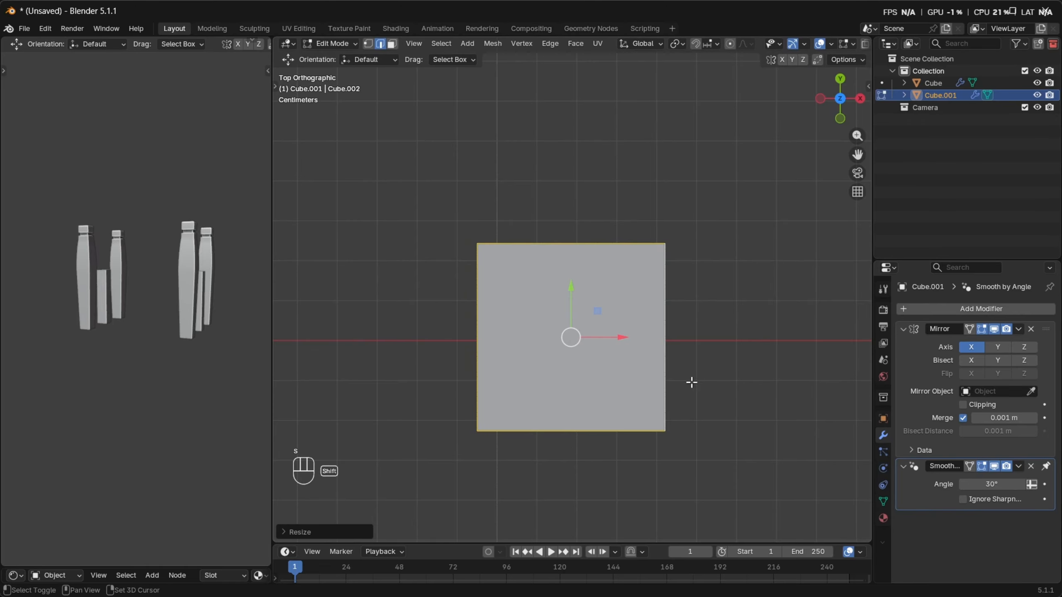
pyautogui.scroll(-3, 689, 382)
pyautogui.moveTo(690, 382); pyautogui.dragTo(683, 391, button='middle')
pyautogui.scroll(4, 683, 391)
pyautogui.press('`')
pyautogui.click(661, 310)
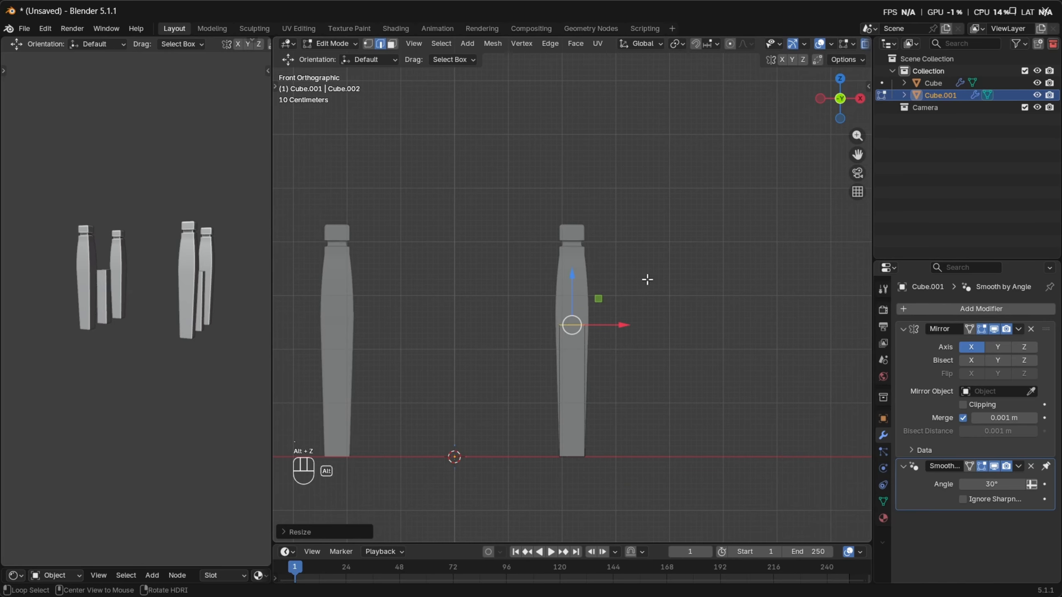
pyautogui.hotkey('alt', 'z')
pyautogui.scroll(3, 616, 360)
pyautogui.scroll(-3, 616, 335)
pyautogui.scroll(-5, 618, 337)
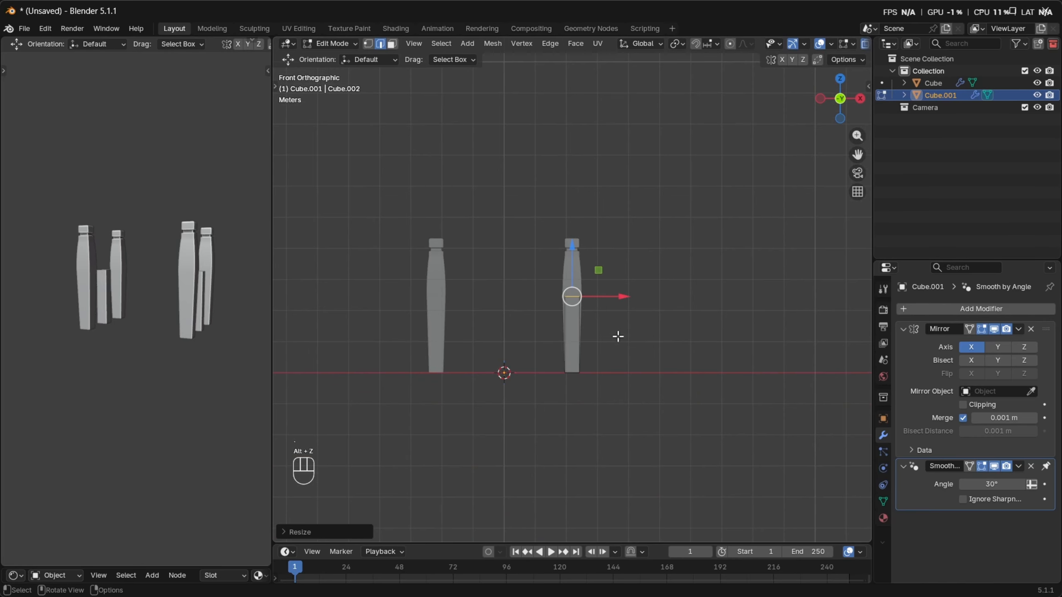
pyautogui.scroll(5, 619, 337)
pyautogui.keyDown('shift'); pyautogui.moveTo(619, 337); pyautogui.dragTo(645, 389, button='middle'); pyautogui.keyUp('shift')
pyautogui.scroll(2, 605, 282)
pyautogui.scroll(-3, 566, 283)
pyautogui.press('g')
pyautogui.press('z')
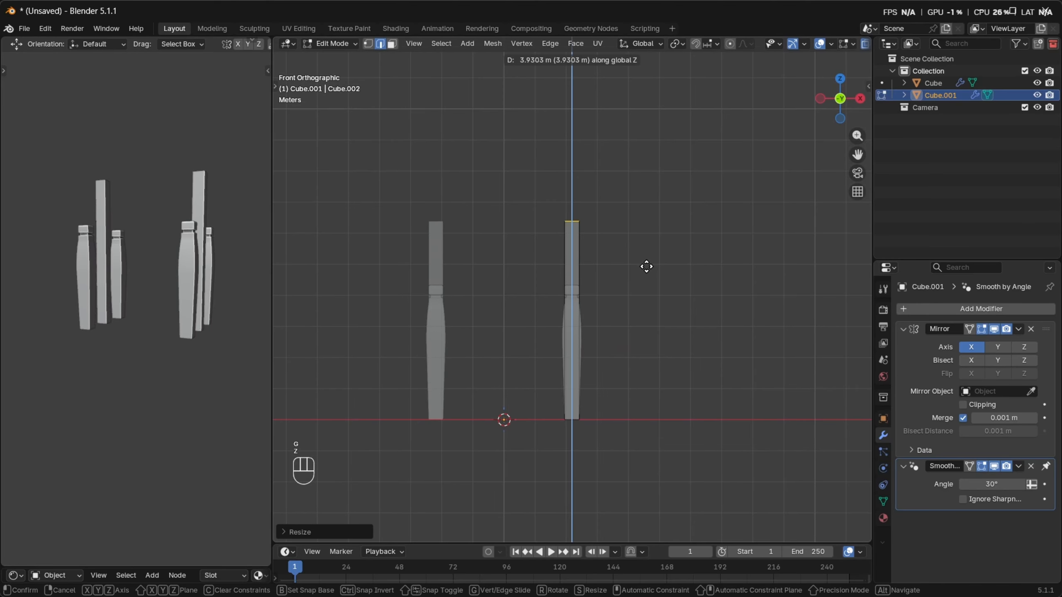
pyautogui.rightClick(644, 282)
pyautogui.scroll(4, 636, 366)
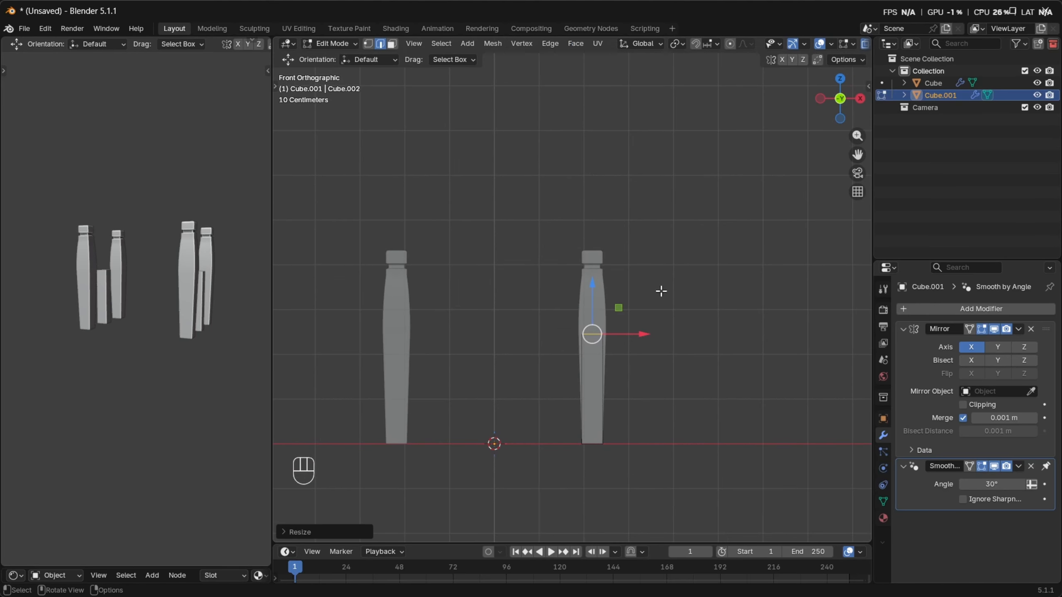
pyautogui.press('s')
pyautogui.rightClick(677, 320)
pyautogui.press('a')
pyautogui.press('s')
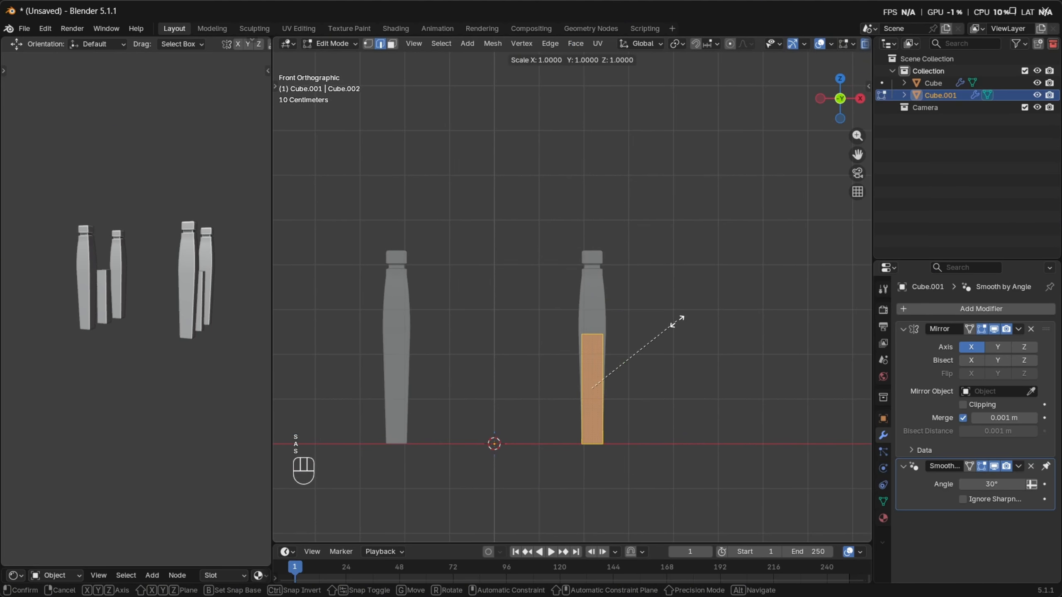
pyautogui.press('z')
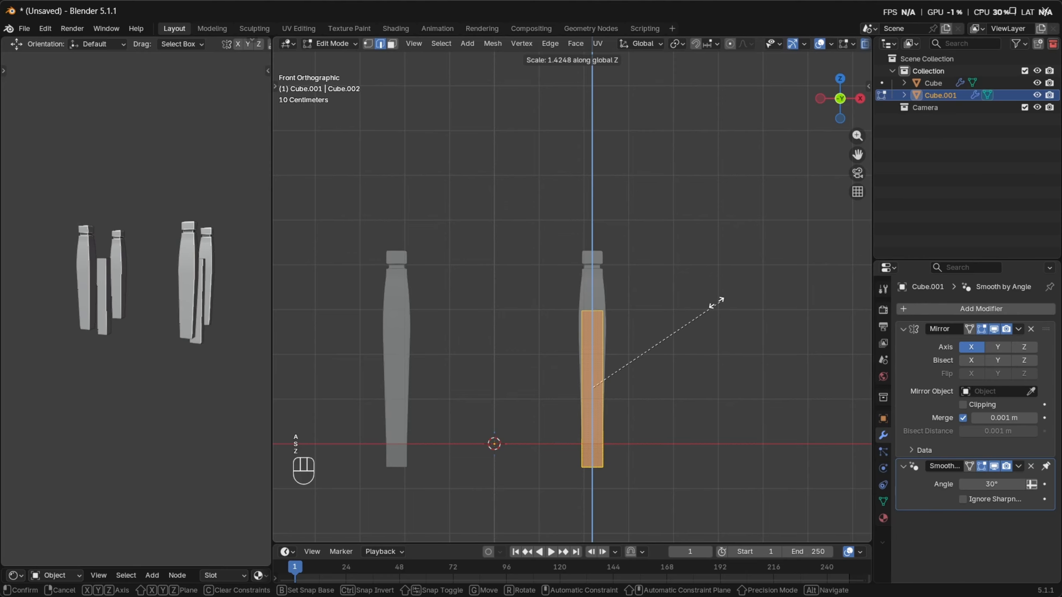
pyautogui.rightClick(721, 300)
# Select only the bottom vertices of the middle post and snap the 3D cursor to them
pyautogui.keyDown('shift'); pyautogui.moveTo(608, 418); pyautogui.dragTo(585, 283, button='middle'); pyautogui.keyUp('shift')
pyautogui.scroll(10, 586, 283)
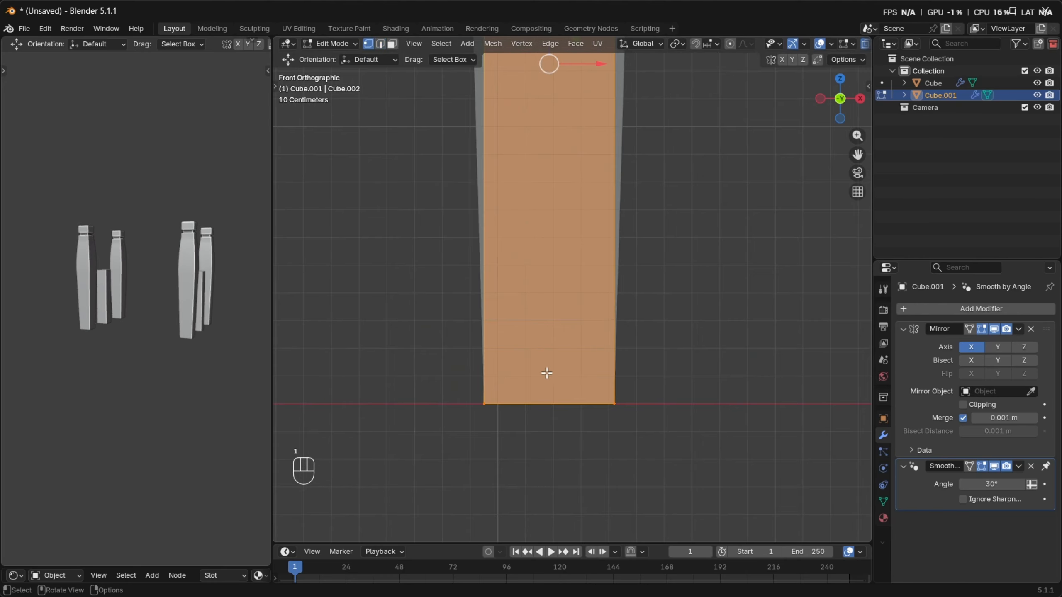
pyautogui.hotkey('alt', 'z')
pyautogui.hotkey('alt', 'z')
pyautogui.moveTo(637, 391); pyautogui.dragTo(540, 383, button='middle')
pyautogui.moveTo(405, 378); pyautogui.dragTo(648, 489)
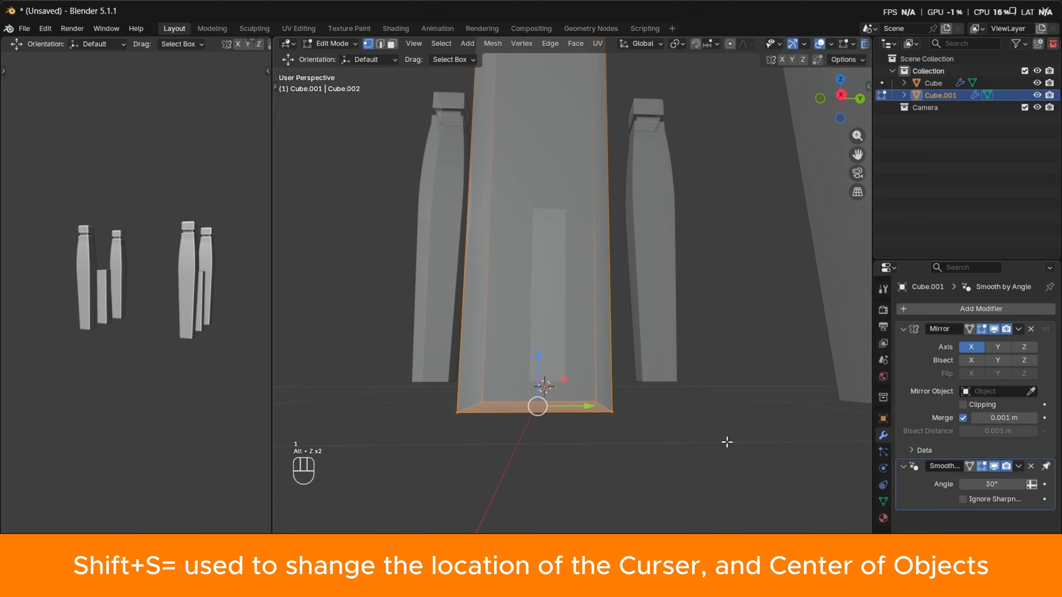
pyautogui.scroll(-4, 727, 443)
pyautogui.hotkey('shift', 's')
pyautogui.click(681, 414)
pyautogui.moveTo(617, 281); pyautogui.dragTo(540, 380, button='middle')
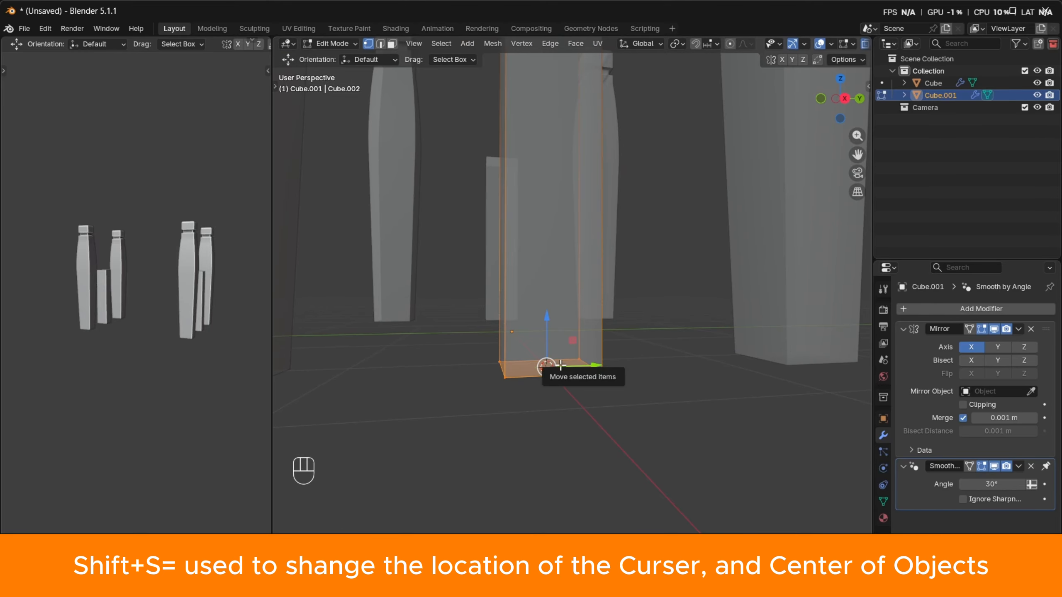
pyautogui.press('Tab')
pyautogui.hotkey('shift', 's')
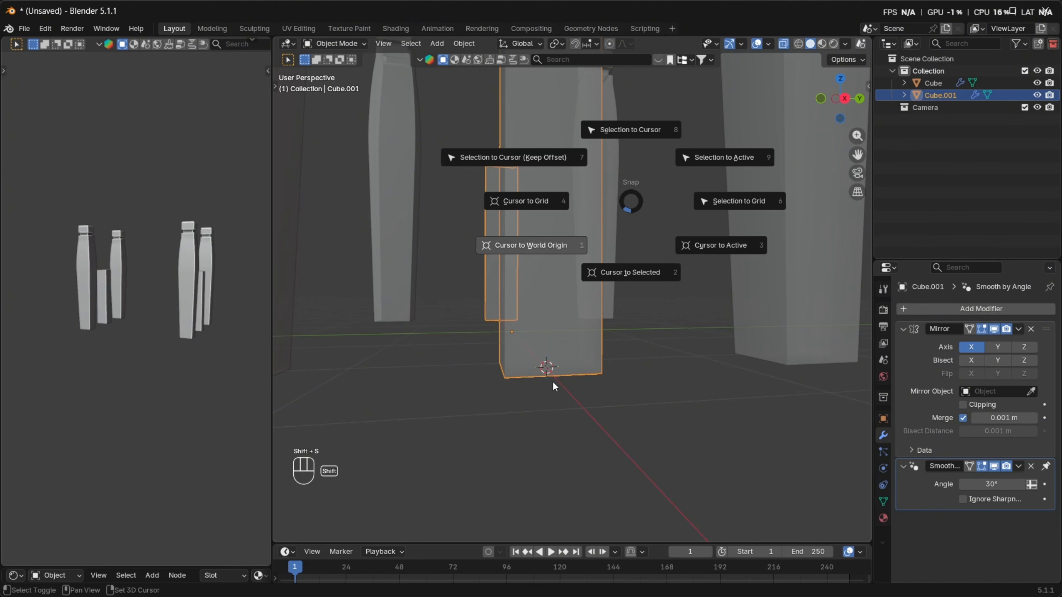
pyautogui.press('Escape')
pyautogui.press('Tab')
pyautogui.scroll(-3, 553, 317)
pyautogui.keyDown('shift'); pyautogui.moveTo(554, 312); pyautogui.dragTo(572, 417, button='middle'); pyautogui.keyUp('shift')
pyautogui.press('Tab')
pyautogui.press('Tab')
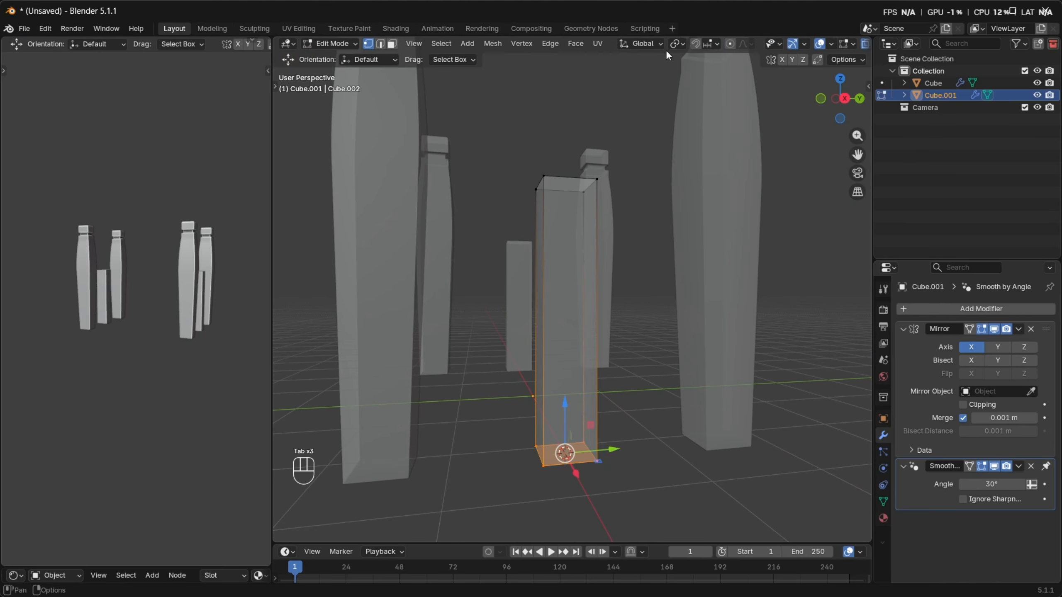
# Select the whole mesh of the middle post and set the transform pivot point to 3D Cursor
pyautogui.hotkey('alt', 'z')
pyautogui.moveTo(588, 273); pyautogui.dragTo(634, 218, button='middle')
pyautogui.press('a')
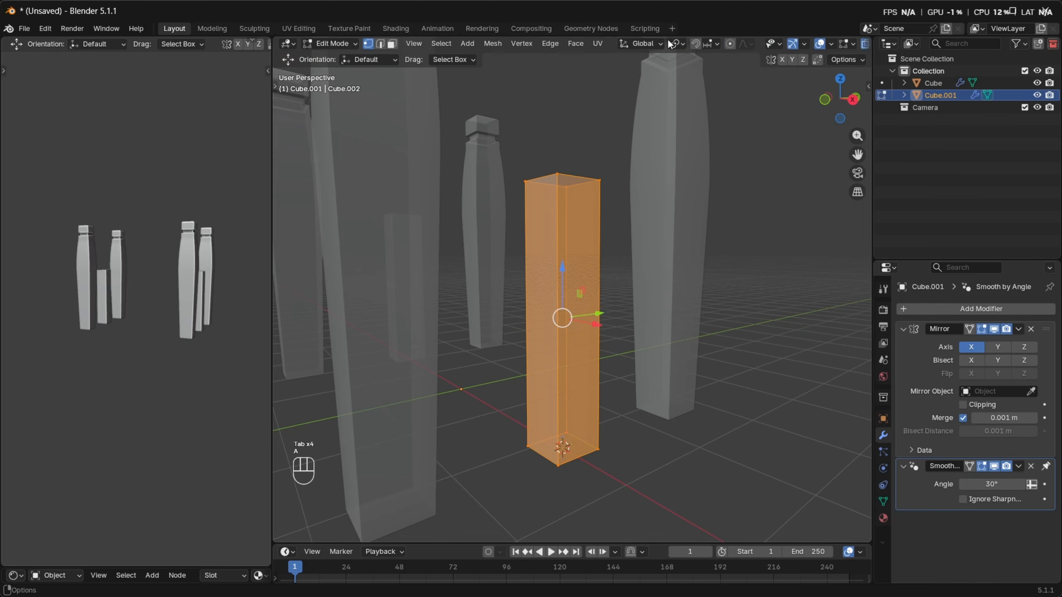
pyautogui.click(684, 45)
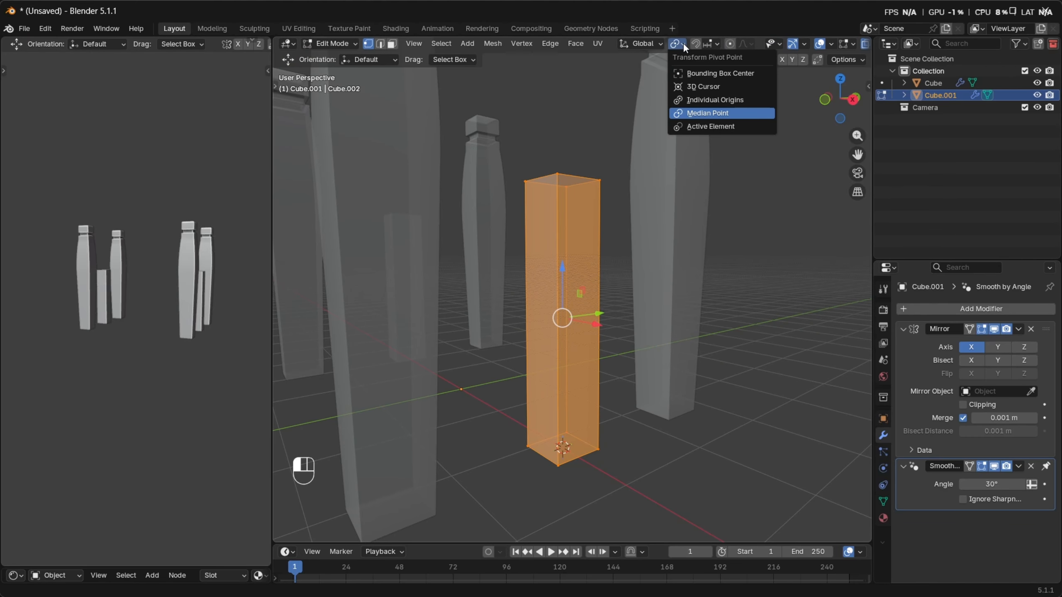
pyautogui.click(703, 86)
pyautogui.scroll(-4, 513, 341)
pyautogui.moveTo(513, 341); pyautogui.dragTo(541, 359, button='middle')
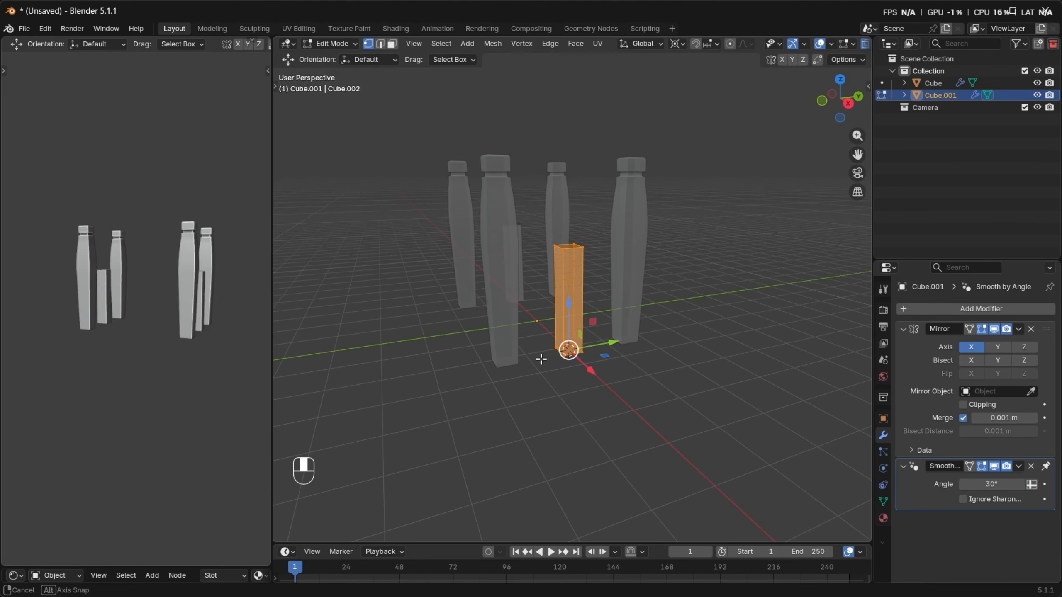
pyautogui.moveTo(608, 356); pyautogui.dragTo(677, 326, button='middle')
pyautogui.keyDown('shift'); pyautogui.moveTo(650, 316); pyautogui.dragTo(609, 344, button='middle'); pyautogui.keyUp('shift')
pyautogui.press('s')
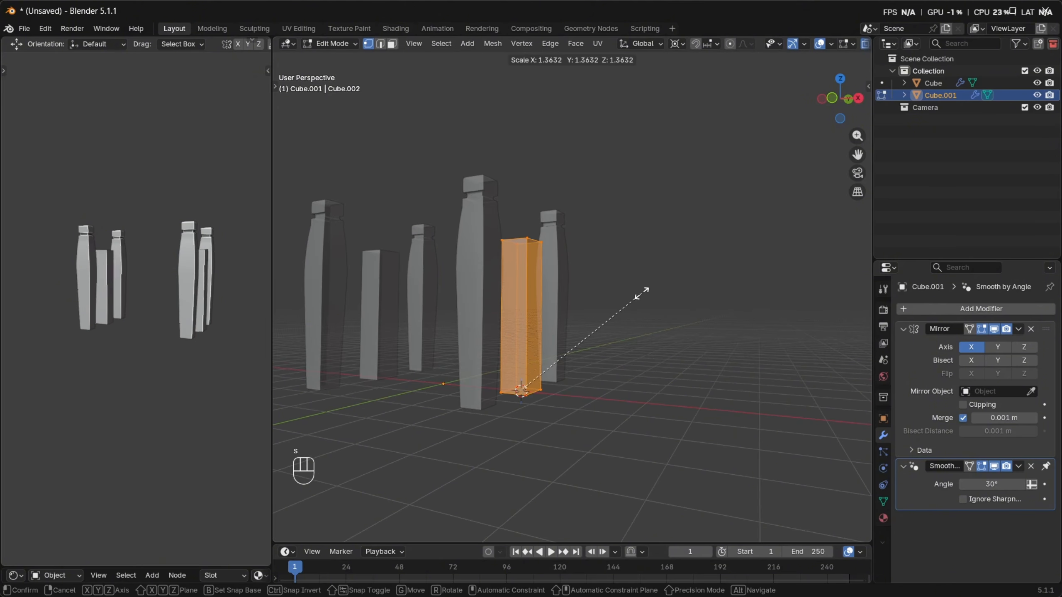
pyautogui.rightClick(624, 296)
# In front view, scale the whole middle post up uniformly from its base until it stands well above the pillars
pyautogui.press('`')
pyautogui.click(573, 197)
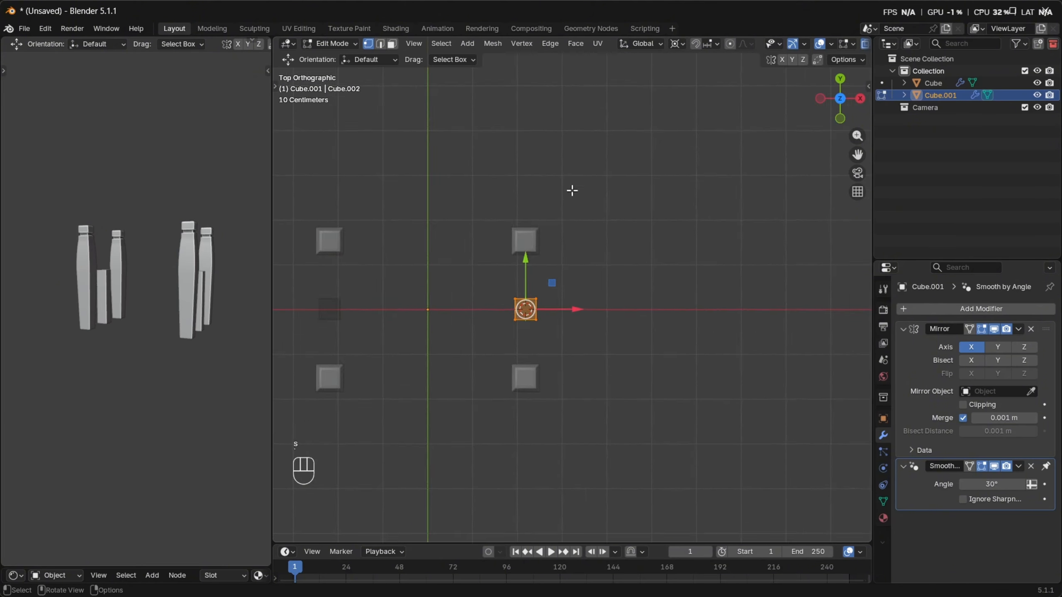
pyautogui.scroll(-5, 563, 251)
pyautogui.press('`')
pyautogui.click(517, 237)
pyautogui.scroll(3, 569, 279)
pyautogui.press('s')
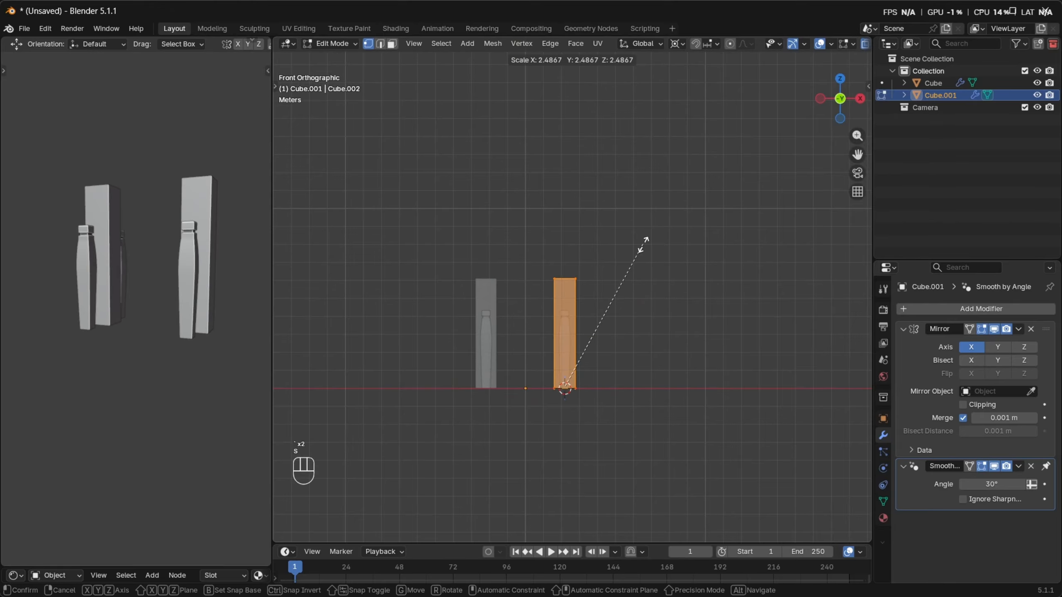
pyautogui.click(652, 214)
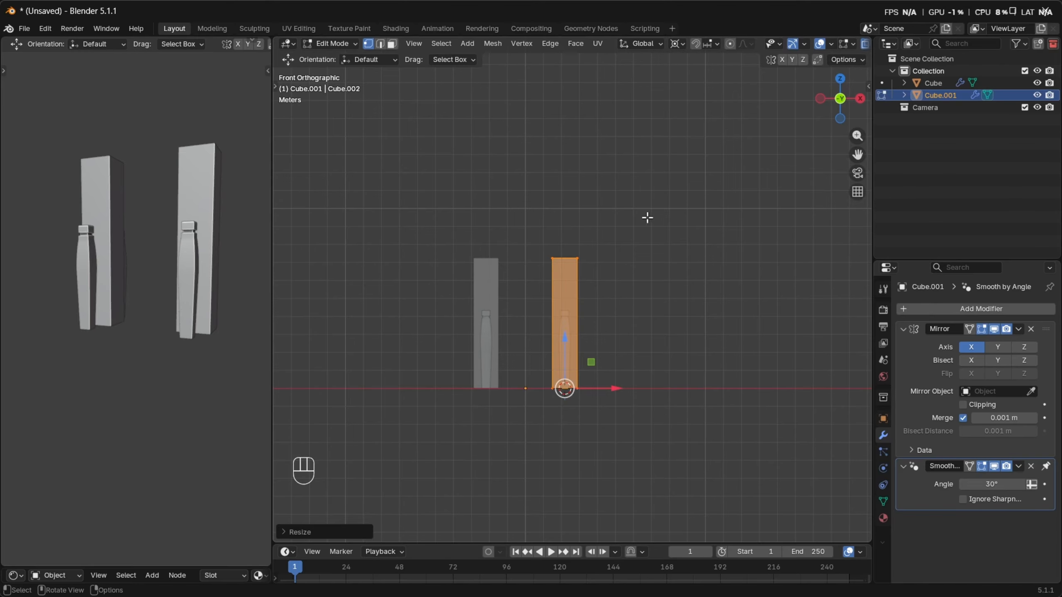
# Turn X-ray off and scale the middle post down along Y to roughly half its depth
pyautogui.moveTo(598, 265); pyautogui.dragTo(627, 309, button='middle')
pyautogui.hotkey('alt', 'z')
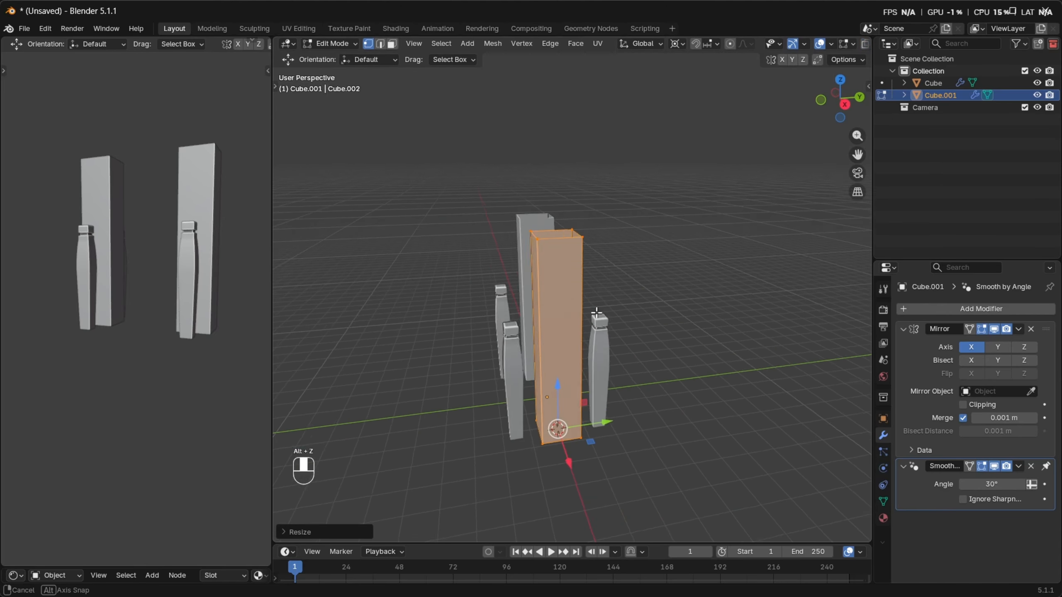
pyautogui.press('s')
pyautogui.press('x')
pyautogui.press('y')
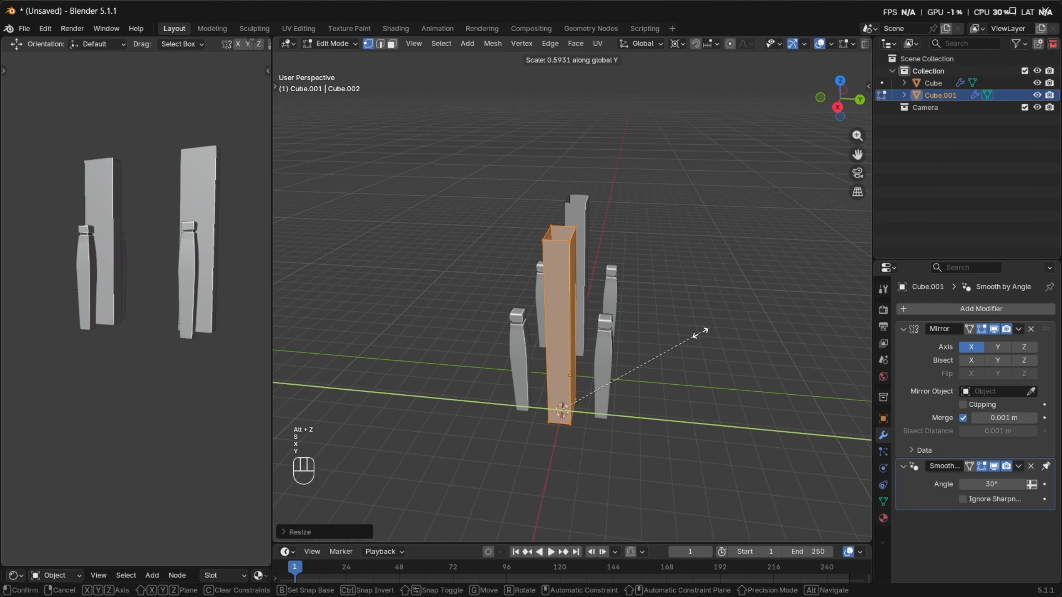
pyautogui.click(657, 333)
# Edit the mirrored pillar object and, in top view, move its whole mesh about 0.3 m along negative Y, away from the middle post
pyautogui.press('Tab')
pyautogui.click(603, 369)
pyautogui.press('Tab')
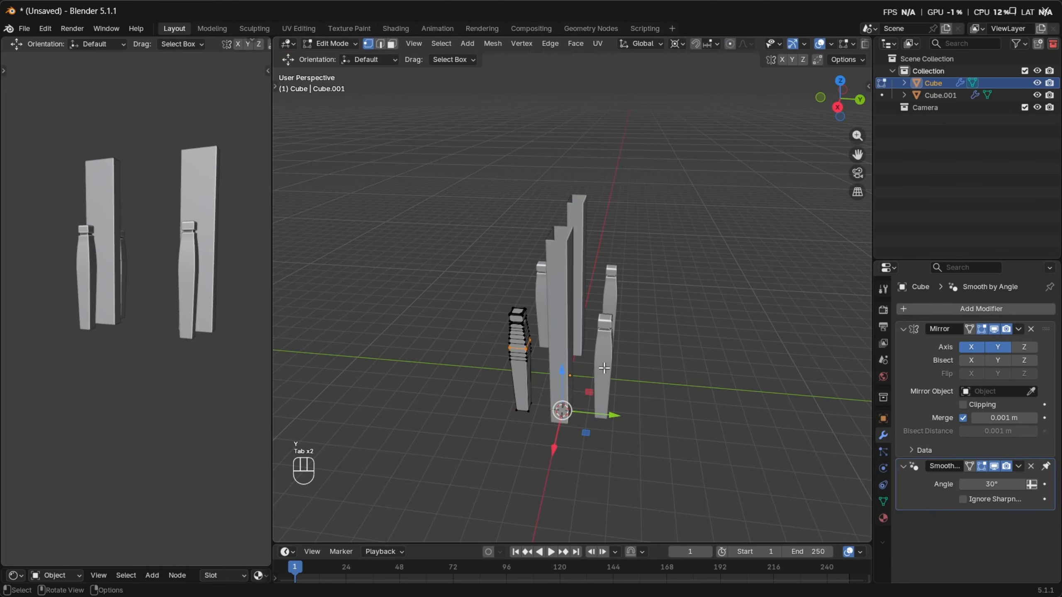
pyautogui.moveTo(603, 379); pyautogui.dragTo(627, 372, button='middle')
pyautogui.press('a')
pyautogui.press('`')
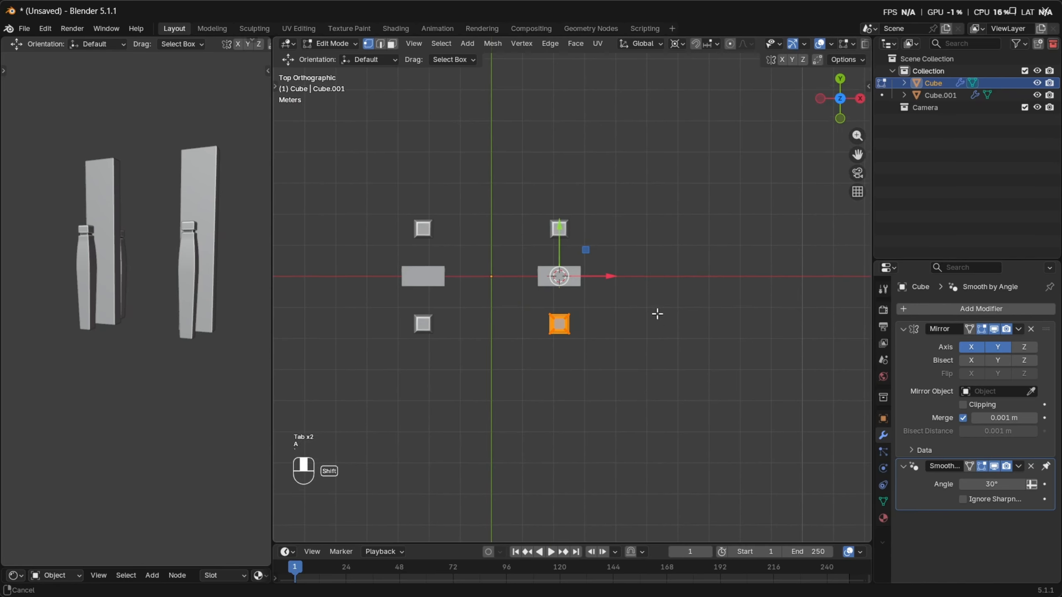
pyautogui.scroll(3, 661, 301)
pyautogui.press('g')
pyautogui.press('y')
pyautogui.press('shift')
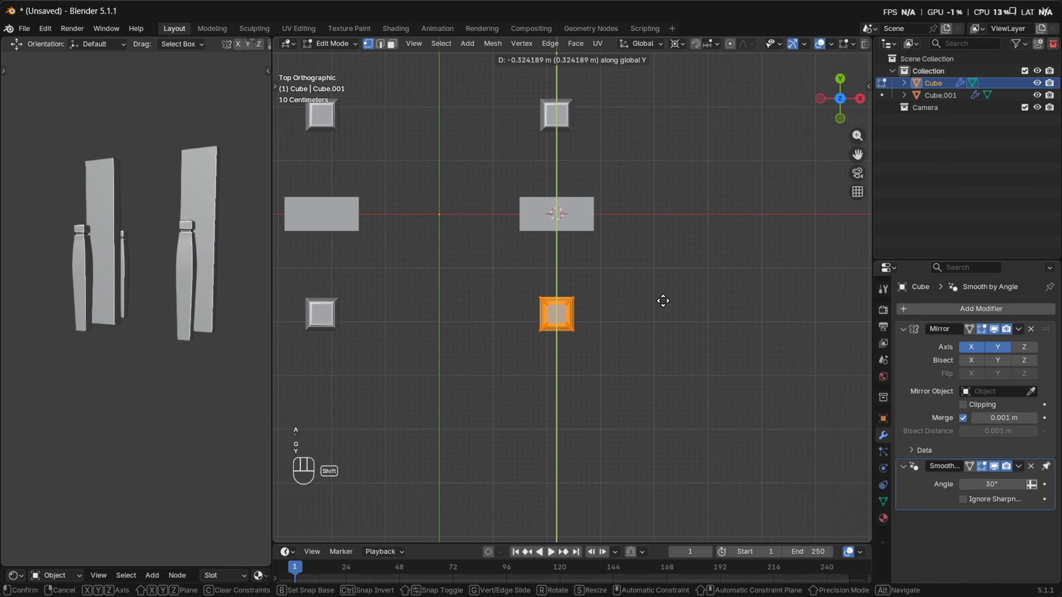
pyautogui.click(661, 308)
# Edit the middle post again and narrow it along X to about 0.77 of its width
pyautogui.moveTo(662, 308); pyautogui.dragTo(591, 238, button='middle')
pyautogui.press('Tab')
pyautogui.click(656, 306)
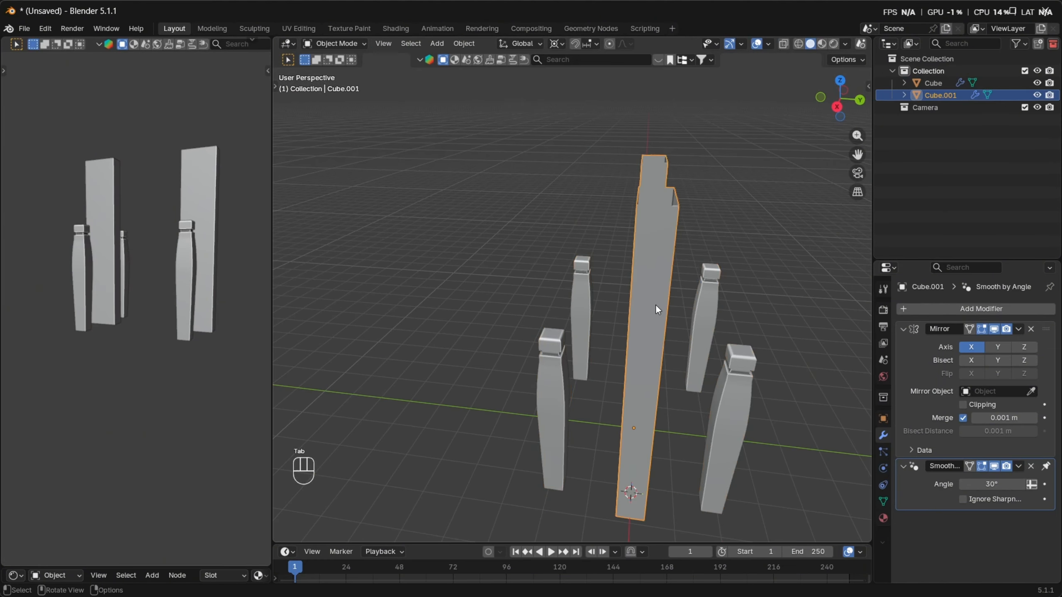
pyautogui.press('Tab')
pyautogui.moveTo(658, 312); pyautogui.dragTo(619, 318, button='middle')
pyautogui.press('s')
pyautogui.press('x')
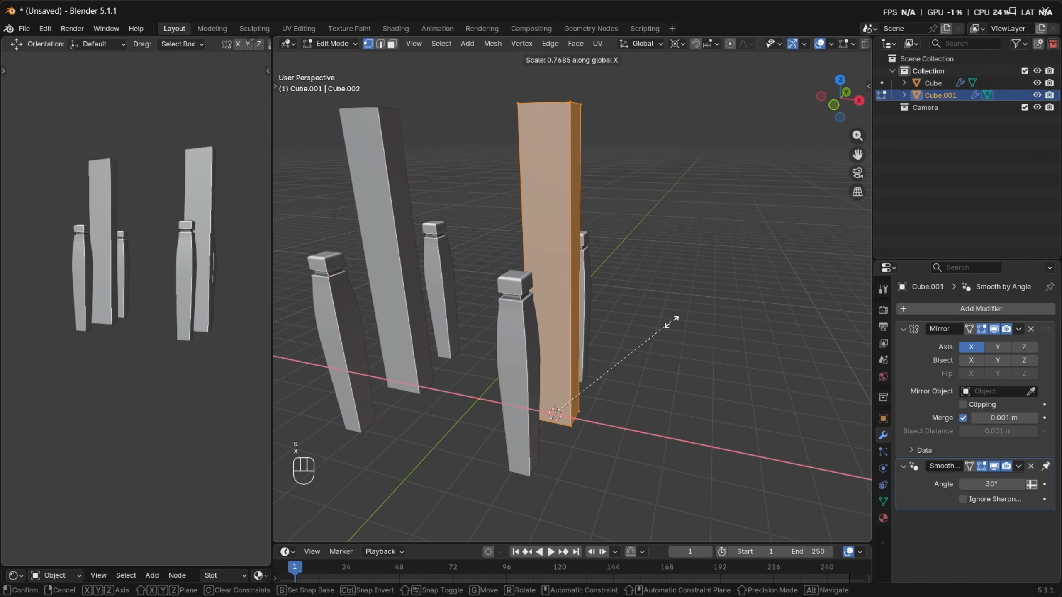
pyautogui.click(664, 319)
# Select the middle post's top vertices and raise them slightly along Z in front view with X-ray on
pyautogui.click(667, 150)
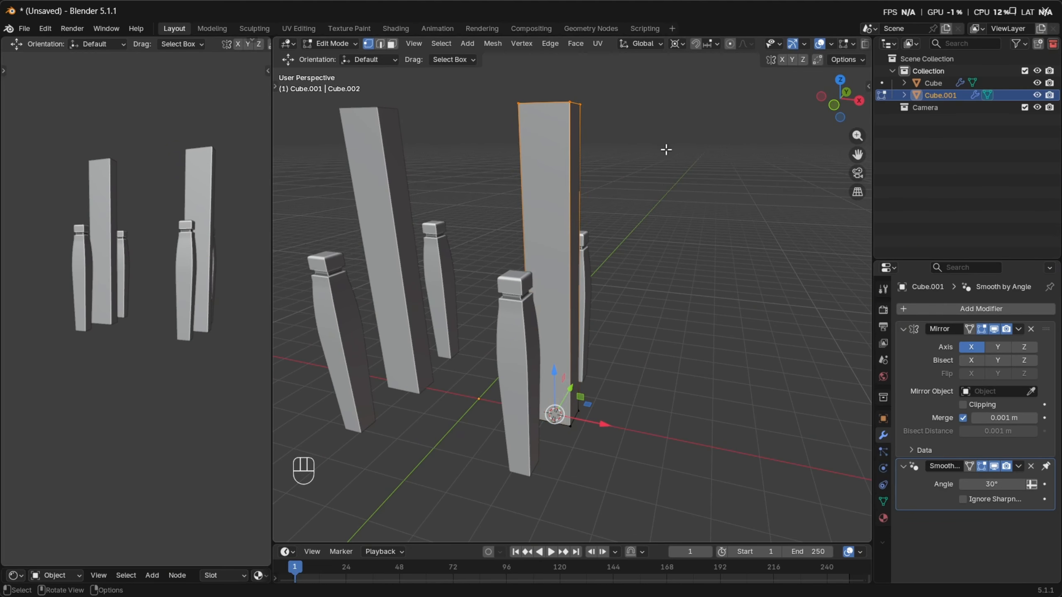
pyautogui.press('KP_1')
pyautogui.hotkey('alt', 'z')
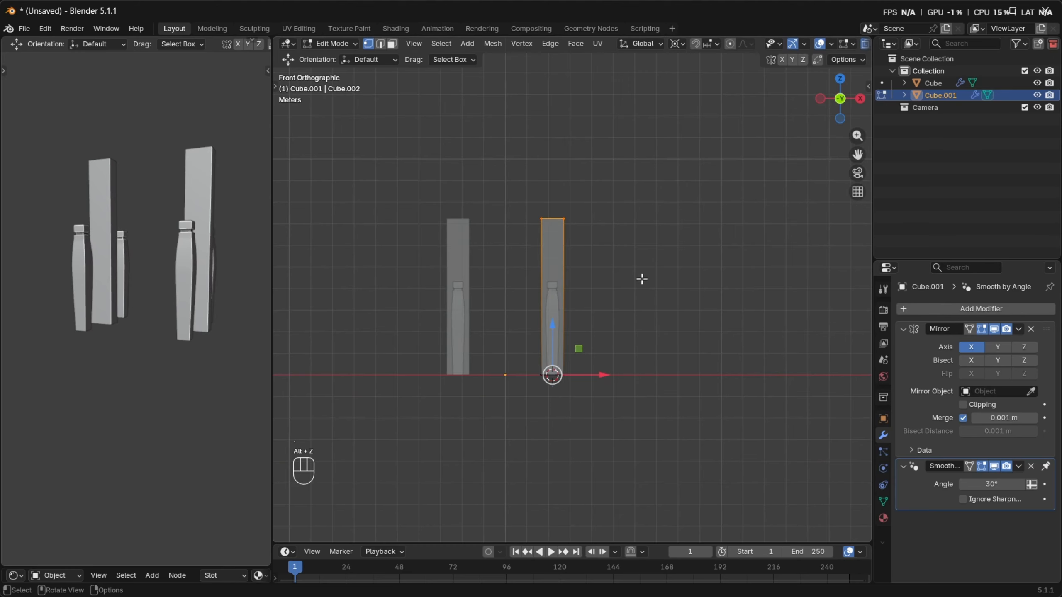
pyautogui.scroll(6, 642, 280)
pyautogui.press('g')
pyautogui.press('z')
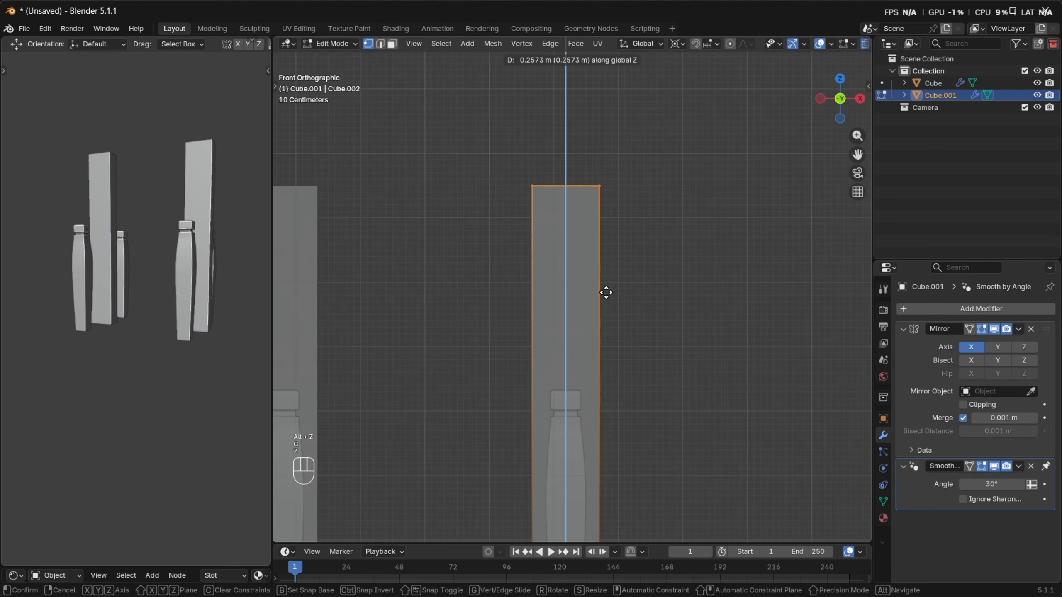
pyautogui.click(604, 289)
# Extrude the post's top edge about 0.3 m along Z and extrude the resulting face band about 0.1 m outward along its normals
pyautogui.press('e')
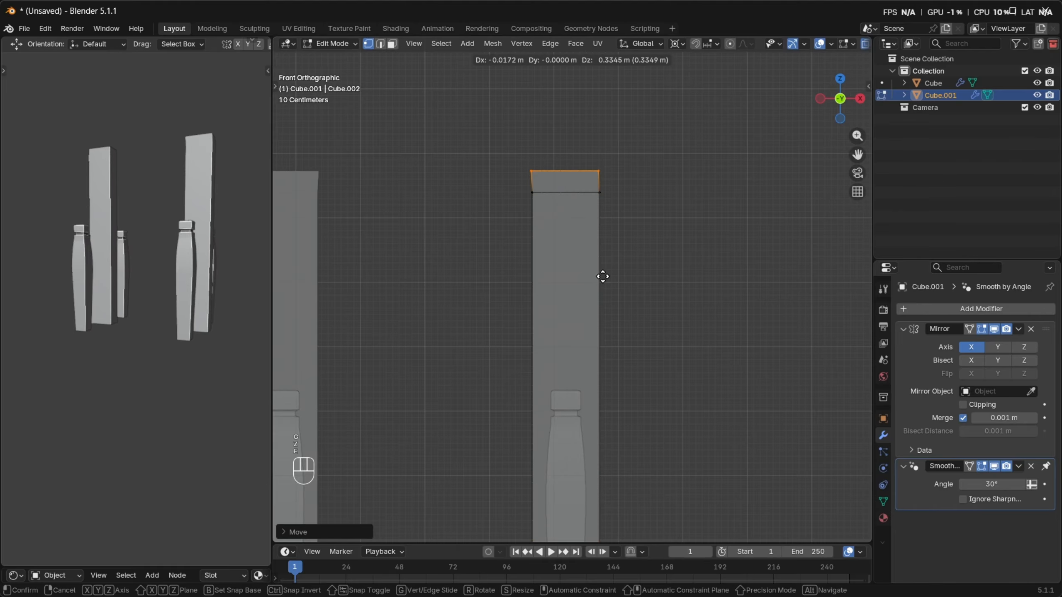
pyautogui.press('z')
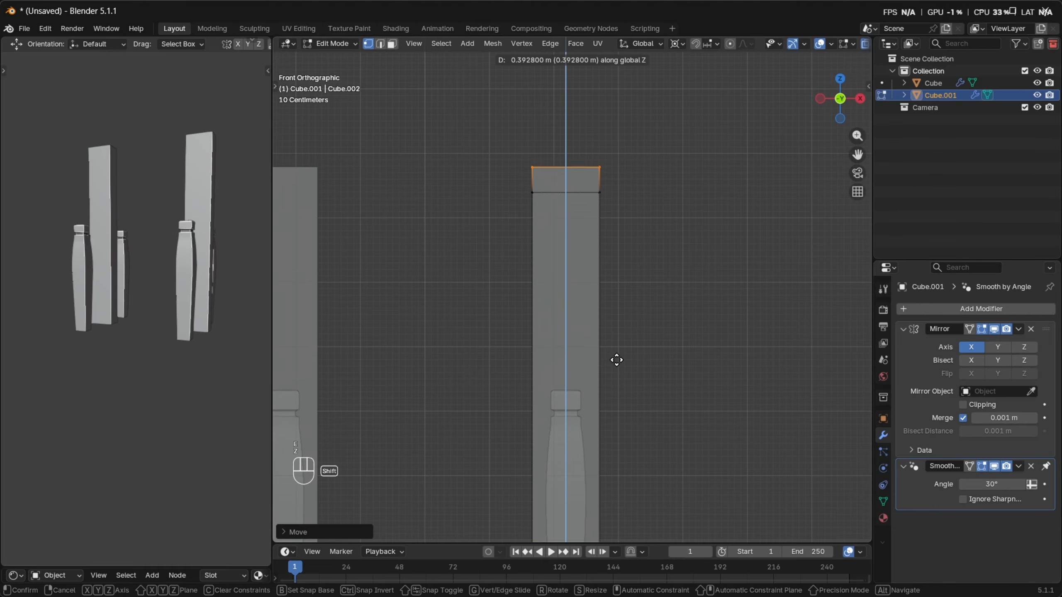
pyautogui.click(635, 438)
pyautogui.press('3')
pyautogui.moveTo(643, 288); pyautogui.dragTo(676, 296, button='middle')
pyautogui.keyDown('alt'); pyautogui.click(608, 296); pyautogui.keyUp('alt')
pyautogui.hotkey('alt', 'e')
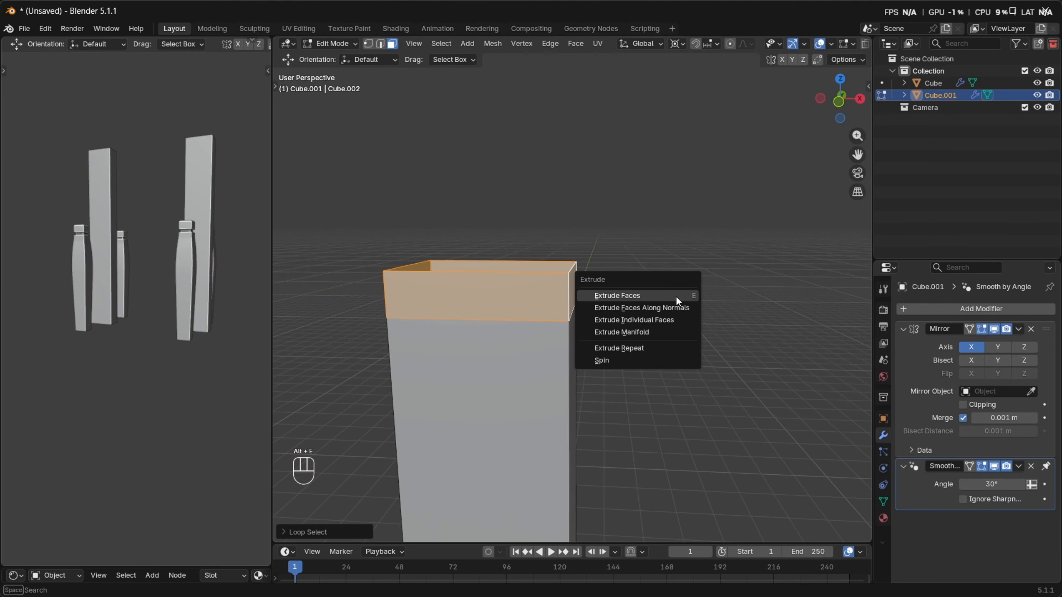
pyautogui.click(664, 306)
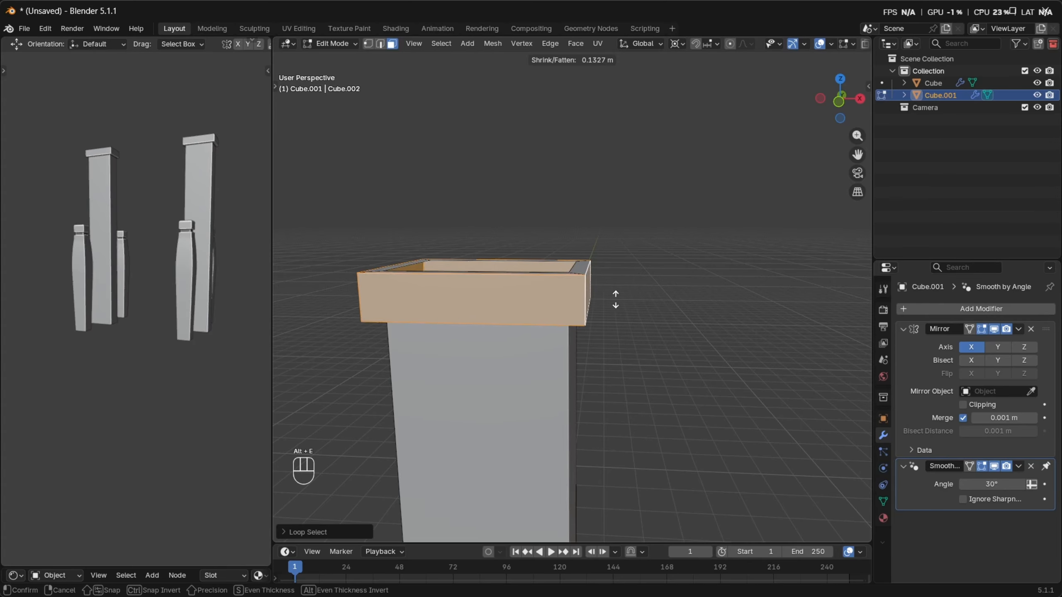
pyautogui.click(531, 367)
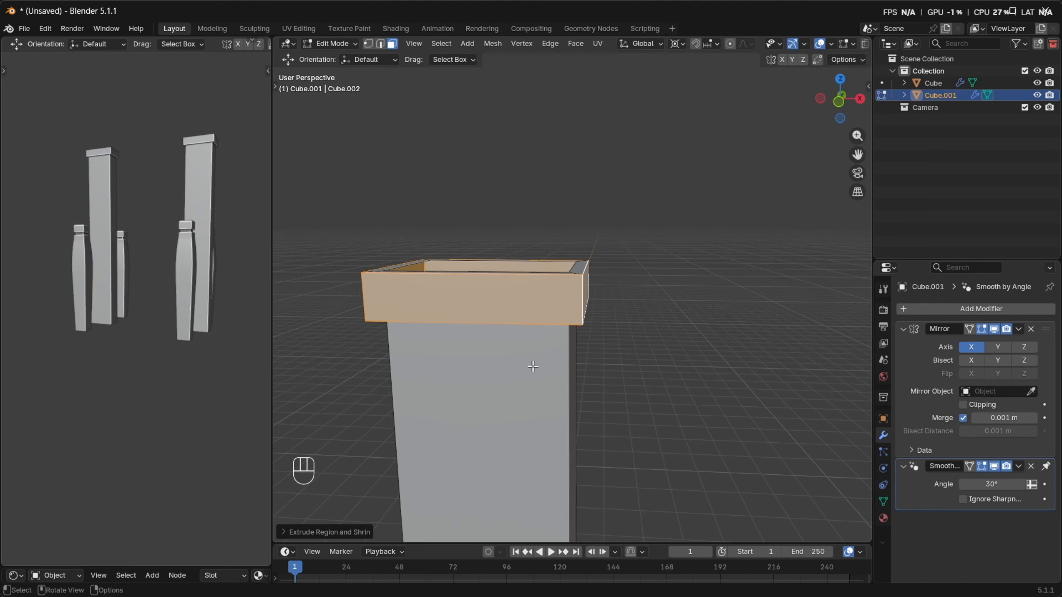
# Bevel the inner and outer edge loops on the underside of the post's cap with 2 segments and about 0.004 m offset
pyautogui.moveTo(531, 368); pyautogui.dragTo(683, 309, button='middle')
pyautogui.keyDown('alt'); pyautogui.click(622, 289); pyautogui.keyUp('alt')
pyautogui.moveTo(623, 289); pyautogui.dragTo(600, 282, button='middle')
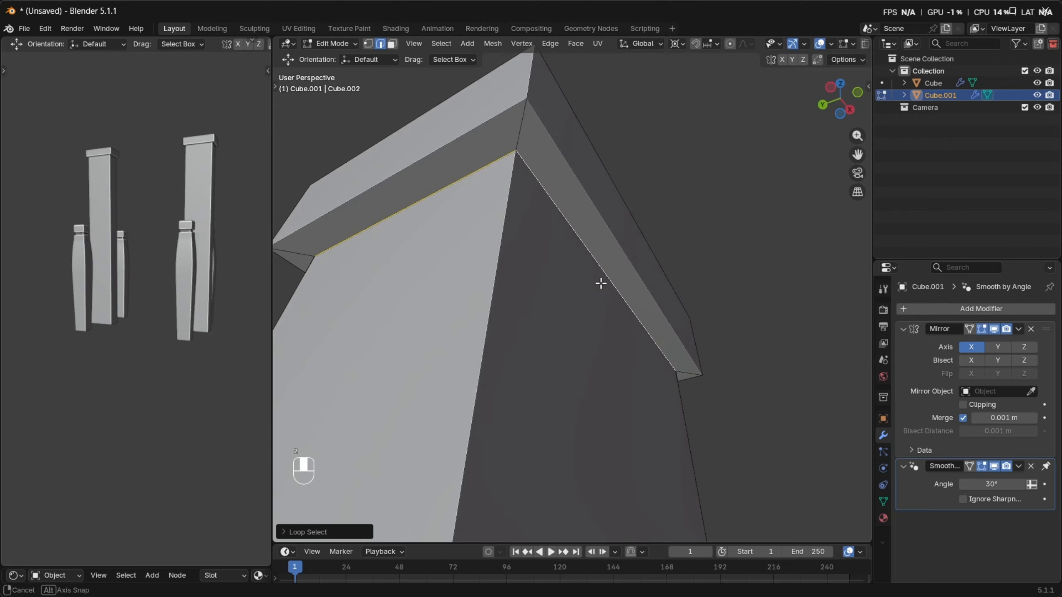
pyautogui.keyDown('alt'); pyautogui.keyDown('shift'); pyautogui.click(630, 256); pyautogui.keyUp('shift'); pyautogui.keyUp('alt')
pyautogui.hotkey('ctrl', 'b')
pyautogui.scroll(-6, 769, 360)
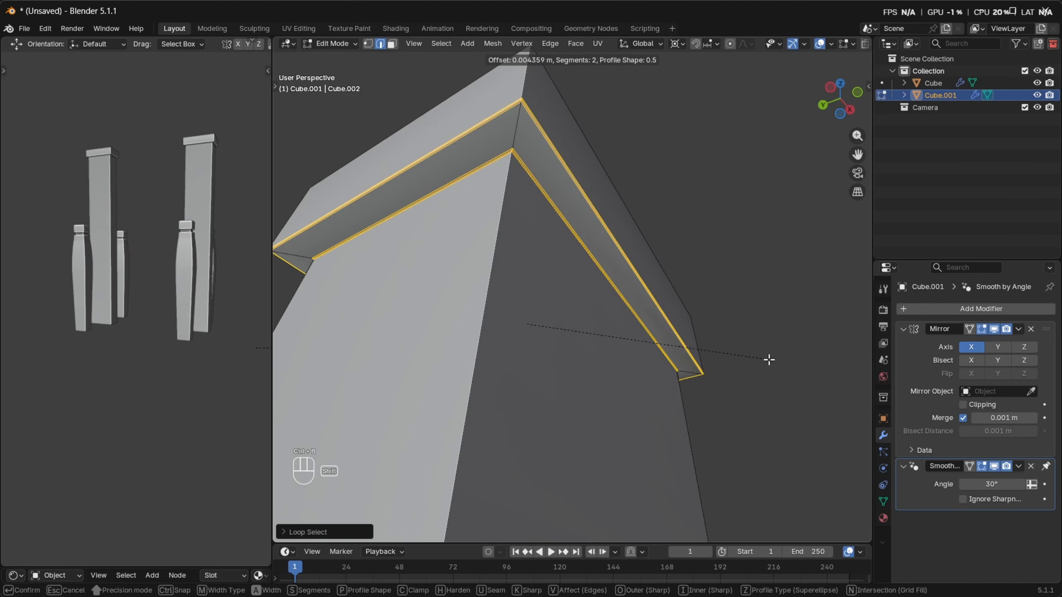
pyautogui.click(769, 362)
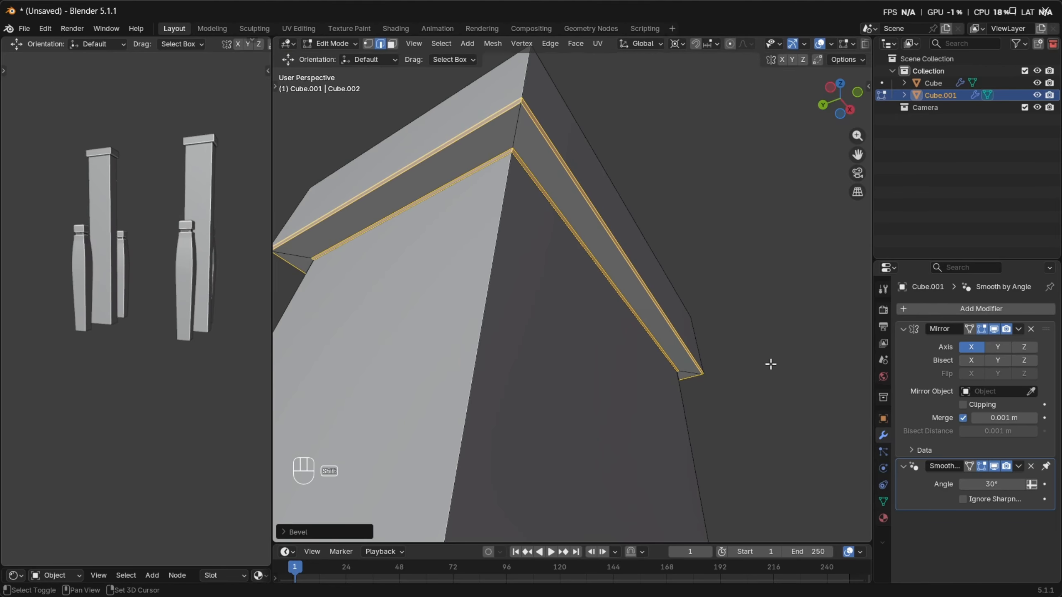
# Close the open top of the middle post's cap by filling its upper edge loop with a face
pyautogui.press('Tab')
pyautogui.scroll(-6, 721, 353)
pyautogui.moveTo(686, 360); pyautogui.dragTo(544, 373, button='middle')
pyautogui.scroll(-3, 193, 267)
pyautogui.moveTo(195, 267); pyautogui.dragTo(137, 302, button='middle')
pyautogui.moveTo(586, 347); pyautogui.dragTo(589, 389, button='middle')
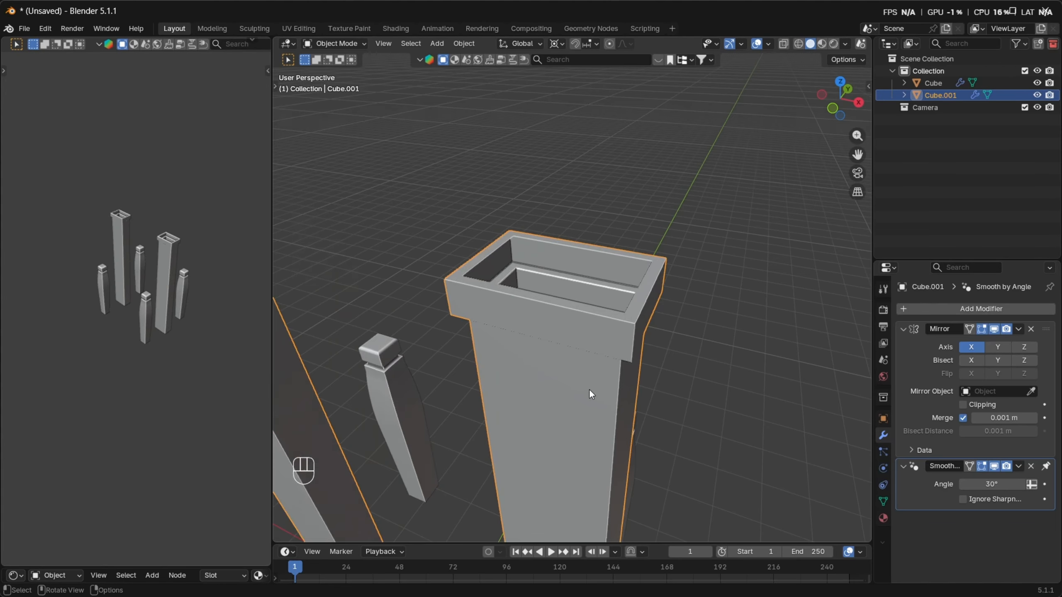
pyautogui.keyDown('shift'); pyautogui.moveTo(580, 324); pyautogui.dragTo(567, 382, button='middle'); pyautogui.keyUp('shift')
pyautogui.press('Tab')
pyautogui.scroll(3, 576, 385)
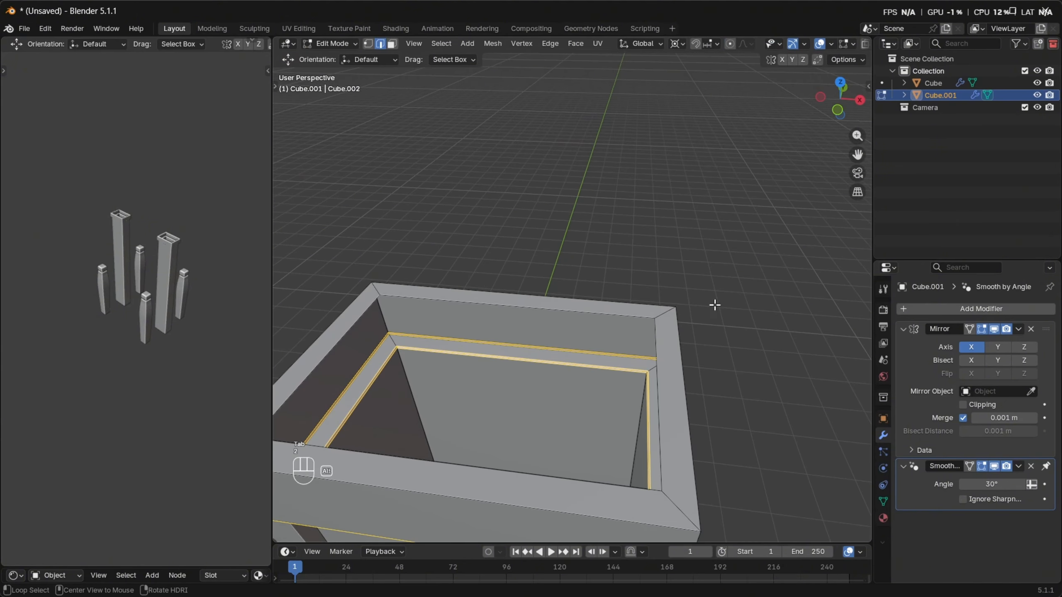
pyautogui.press('f')
pyautogui.scroll(-5, 604, 332)
pyautogui.press('Tab')
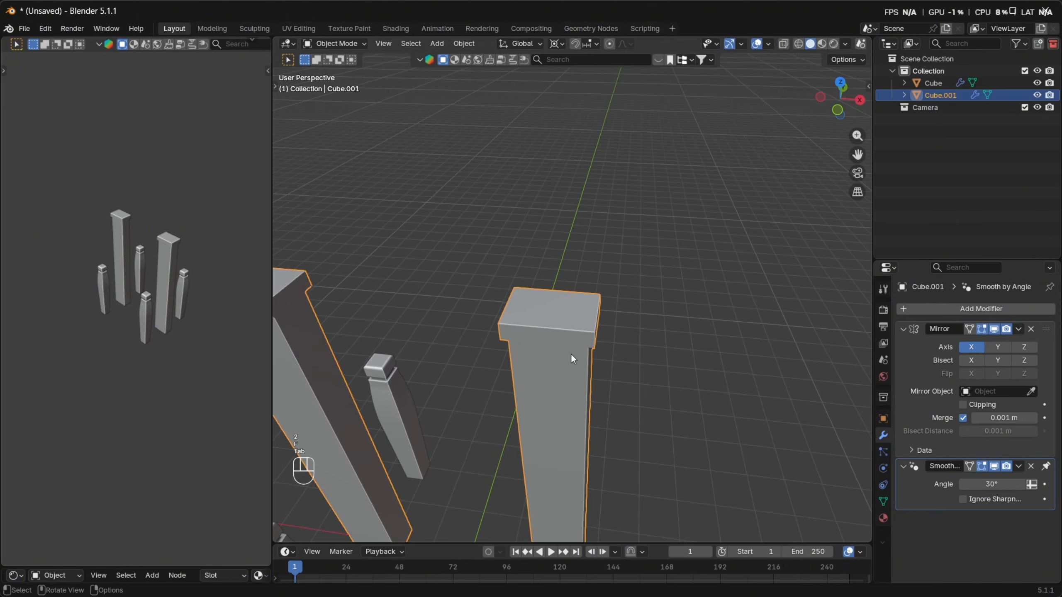
# Edit the pillars and middle post together, select both whole meshes in top view, and move them outward along X from the mirror axis
pyautogui.keyDown('shift'); pyautogui.moveTo(571, 354); pyautogui.dragTo(610, 274, button='middle'); pyautogui.keyUp('shift')
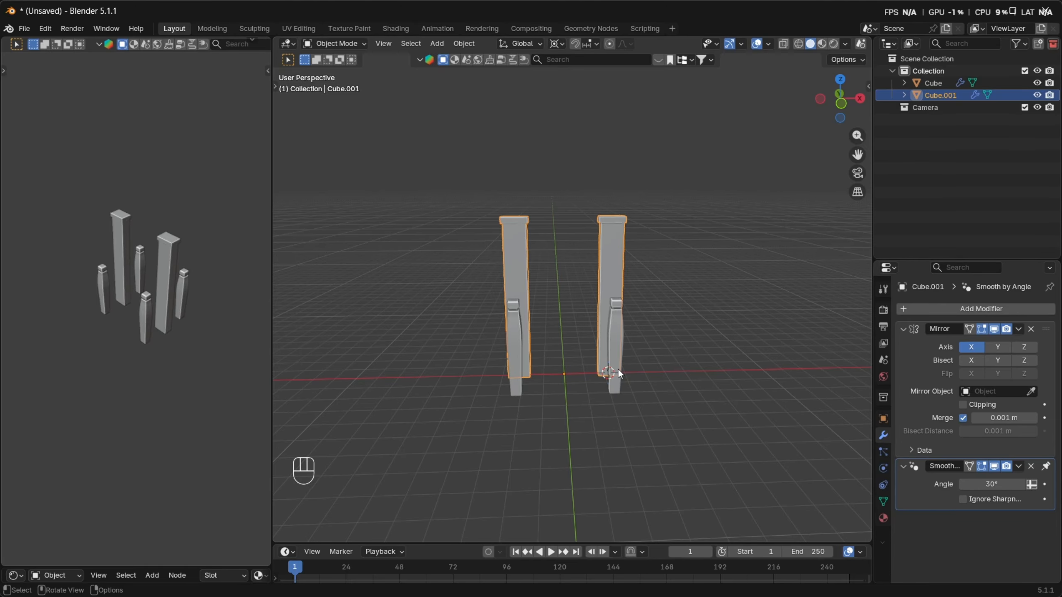
pyautogui.press('Tab')
pyautogui.press('KP_7')
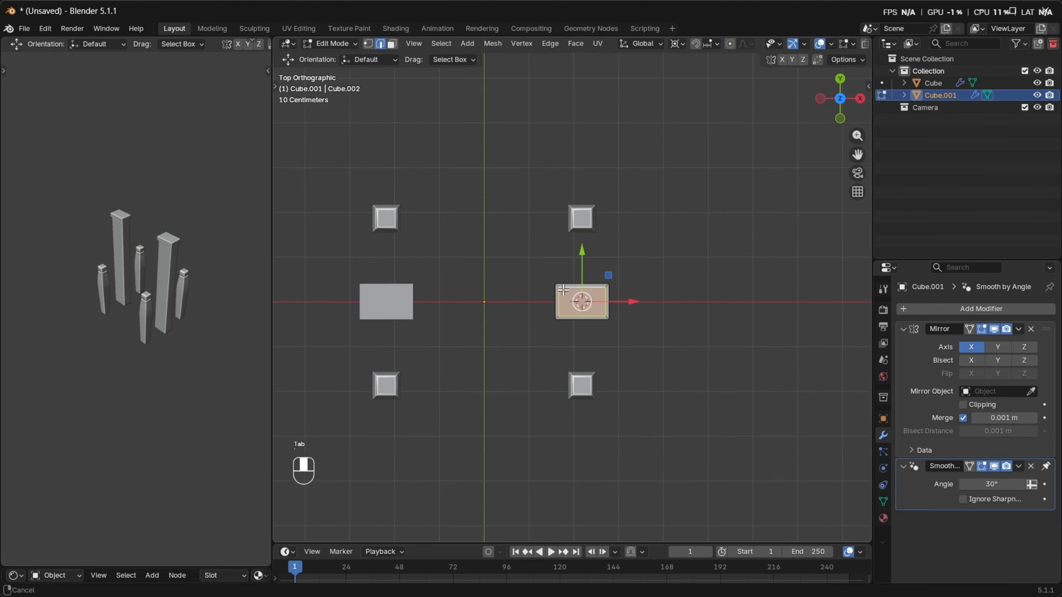
pyautogui.press('Tab')
pyautogui.keyDown('shift'); pyautogui.click(583, 217); pyautogui.keyUp('shift')
pyautogui.press('Tab')
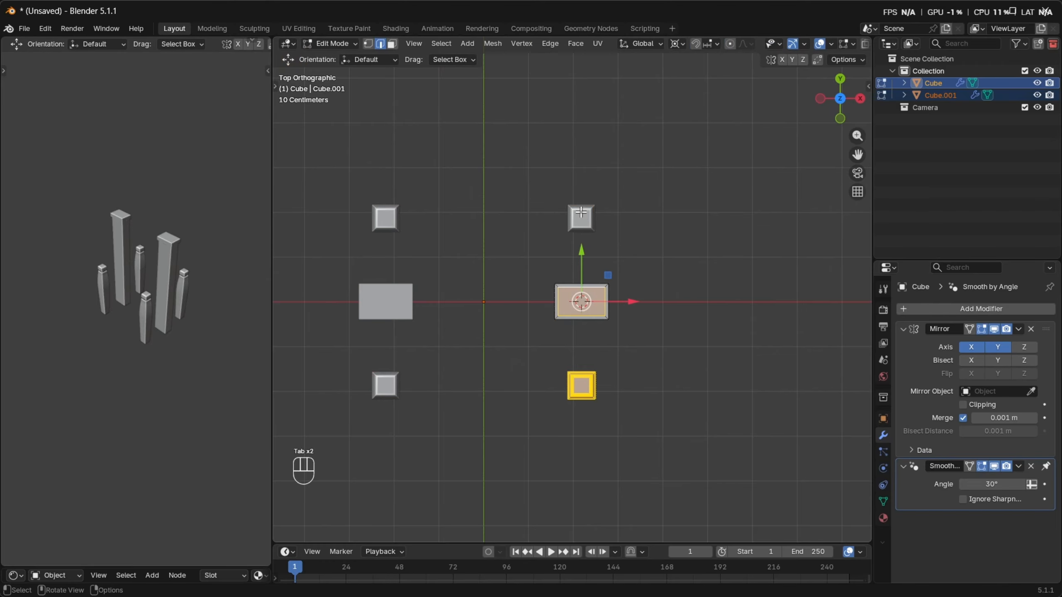
pyautogui.hotkey('alt', 'z')
pyautogui.keyDown('shift'); pyautogui.moveTo(477, 173); pyautogui.dragTo(736, 539); pyautogui.keyUp('shift')
pyautogui.scroll(2, 604, 337)
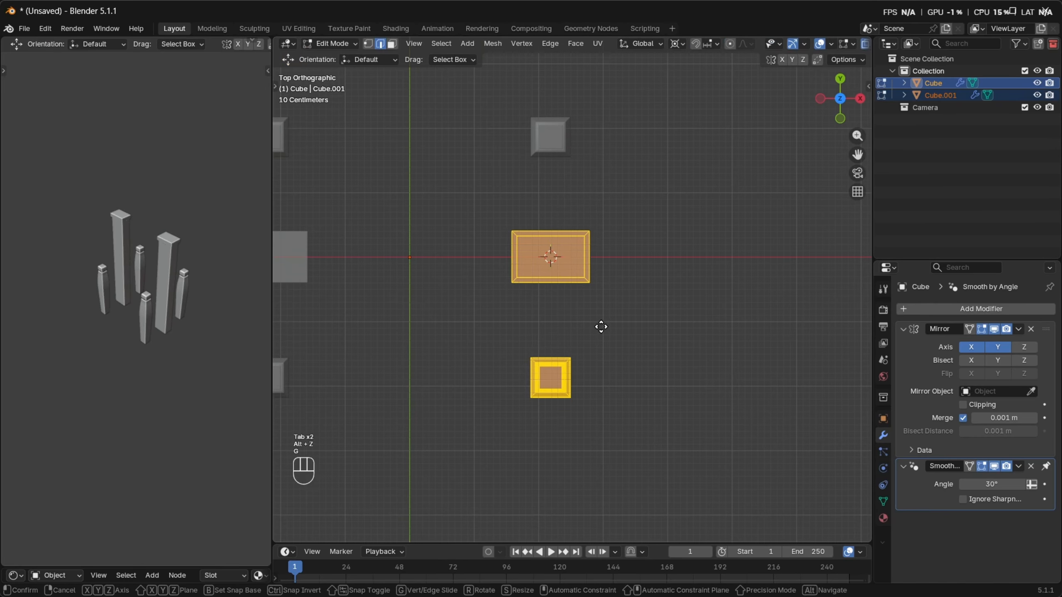
pyautogui.press('g')
pyautogui.press('x')
pyautogui.click(669, 320)
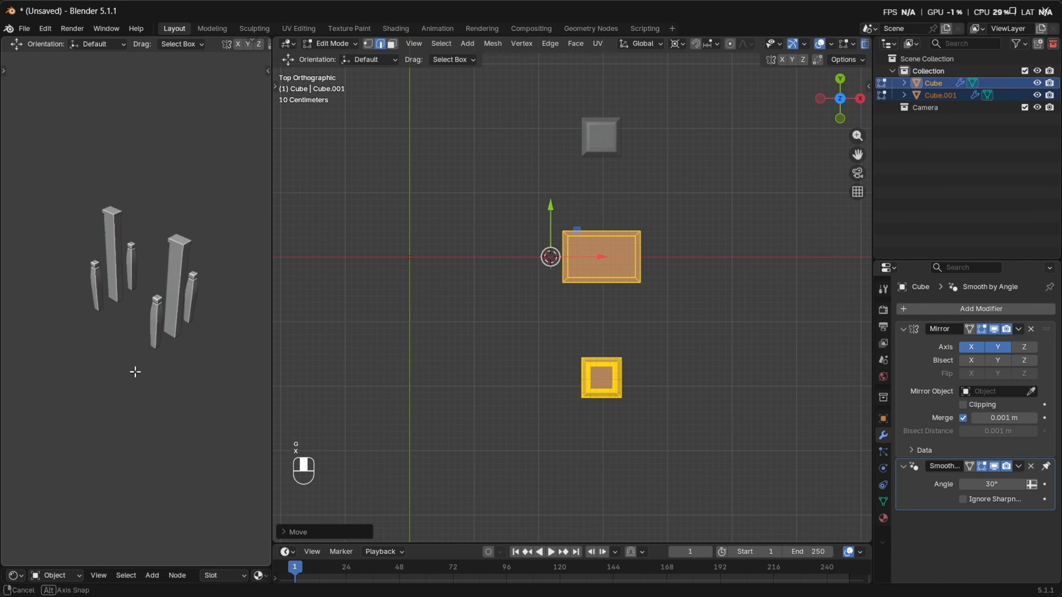
# Return to Object Mode, turn X-ray off and add a camera to the scene
pyautogui.moveTo(126, 362); pyautogui.dragTo(201, 326, button='middle')
pyautogui.scroll(-5, 659, 327)
pyautogui.press('Tab')
pyautogui.moveTo(659, 328); pyautogui.dragTo(617, 229, button='middle')
pyautogui.scroll(-3, 687, 276)
pyautogui.hotkey('alt', 'z')
pyautogui.hotkey('shift', 'a')
pyautogui.moveTo(614, 228)
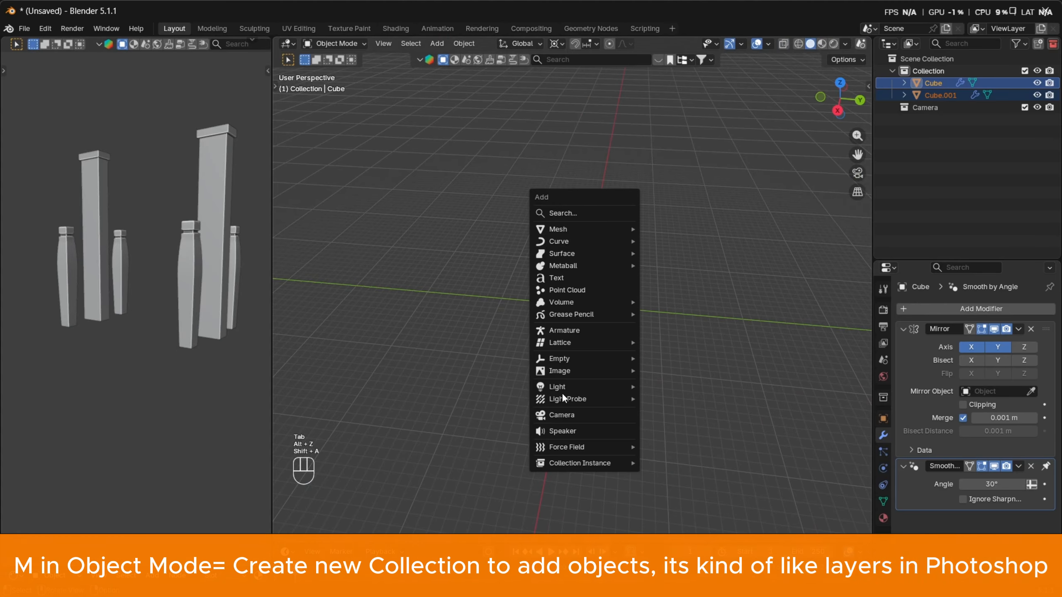
pyautogui.click(614, 411)
# Move the new camera into a new collection named "Camera" and delete the old empty Camera collection
pyautogui.press('m')
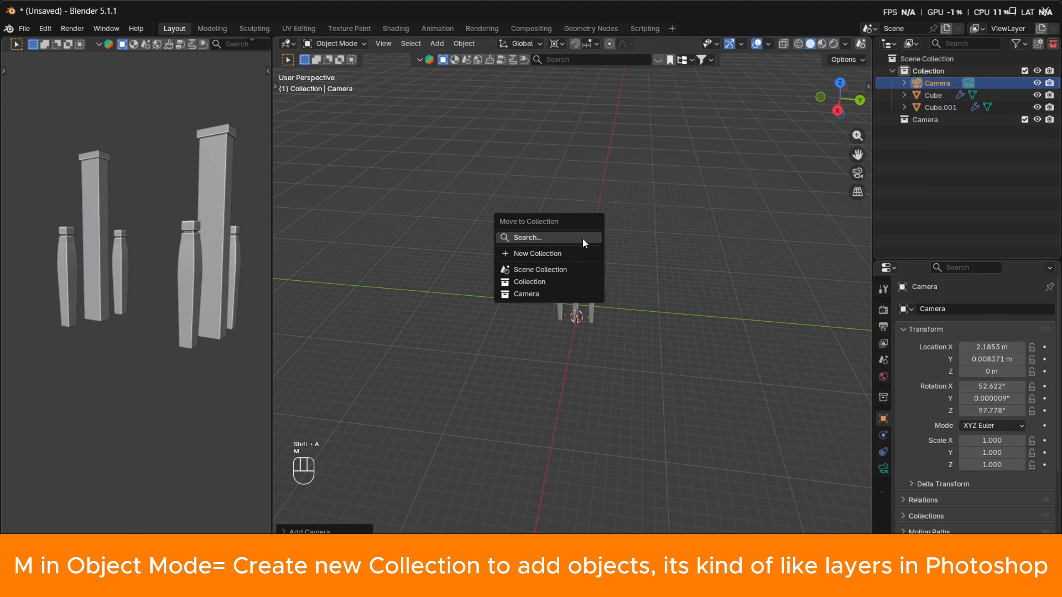
pyautogui.click(560, 253)
pyautogui.write('Camer')
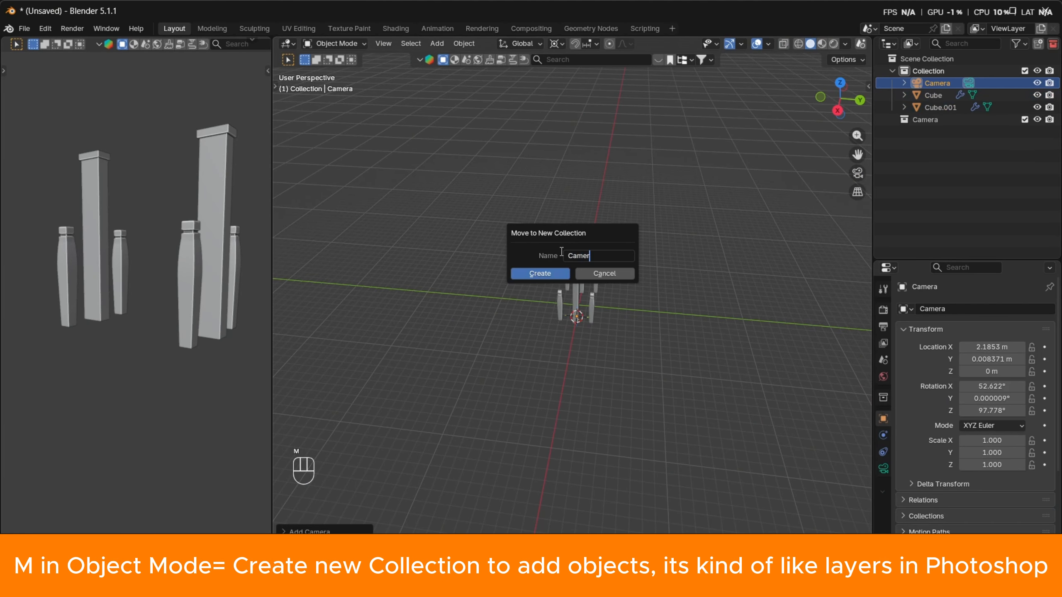
pyautogui.write('a')
pyautogui.press('Return')
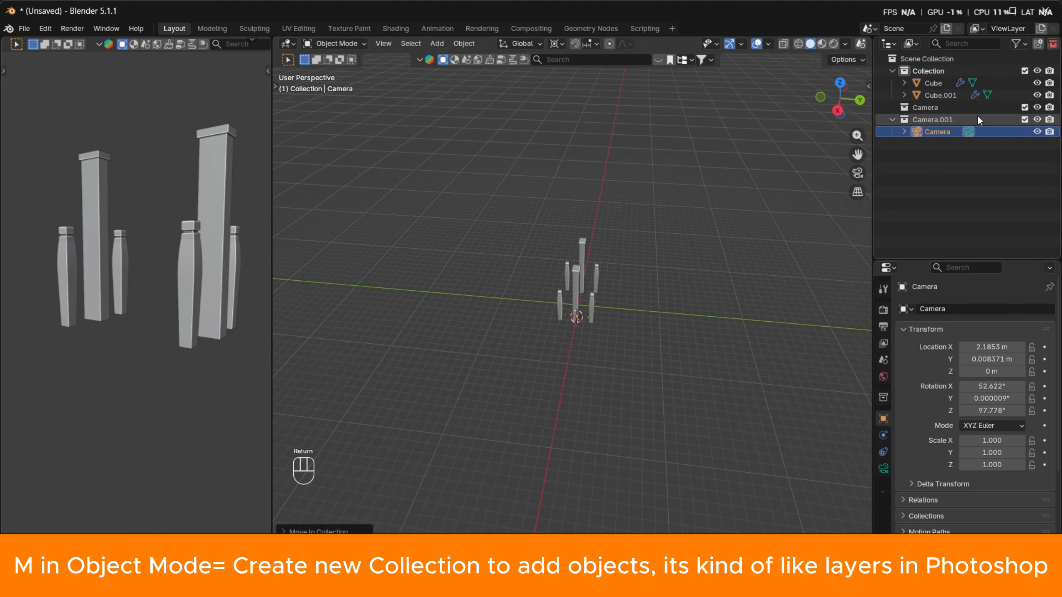
pyautogui.click(943, 107)
pyautogui.press('Delete')
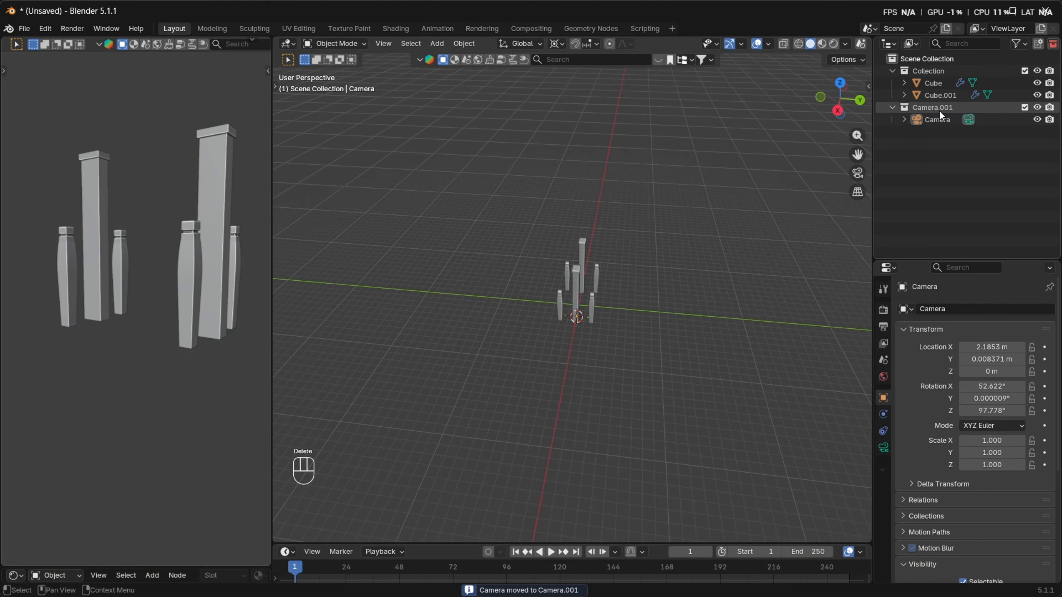
# Rename the Camera.001 collection to "Camera" and select the camera object inside it
pyautogui.doubleClick(940, 108)
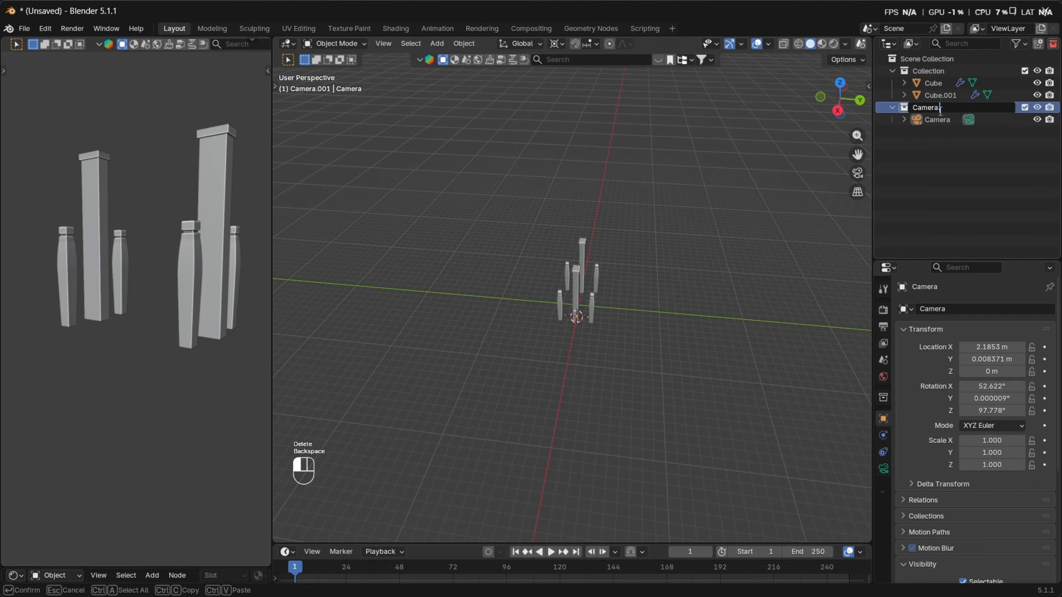
pyautogui.press('Return')
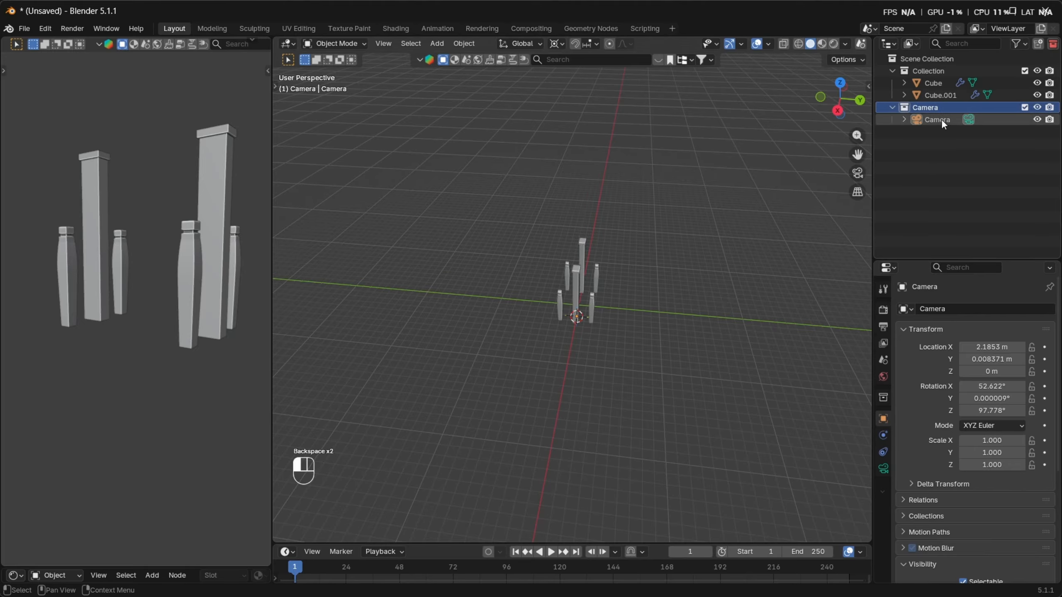
pyautogui.click(941, 119)
# Set the camera's focal length to 24 mm
pyautogui.moveTo(669, 301); pyautogui.dragTo(565, 292, button='middle')
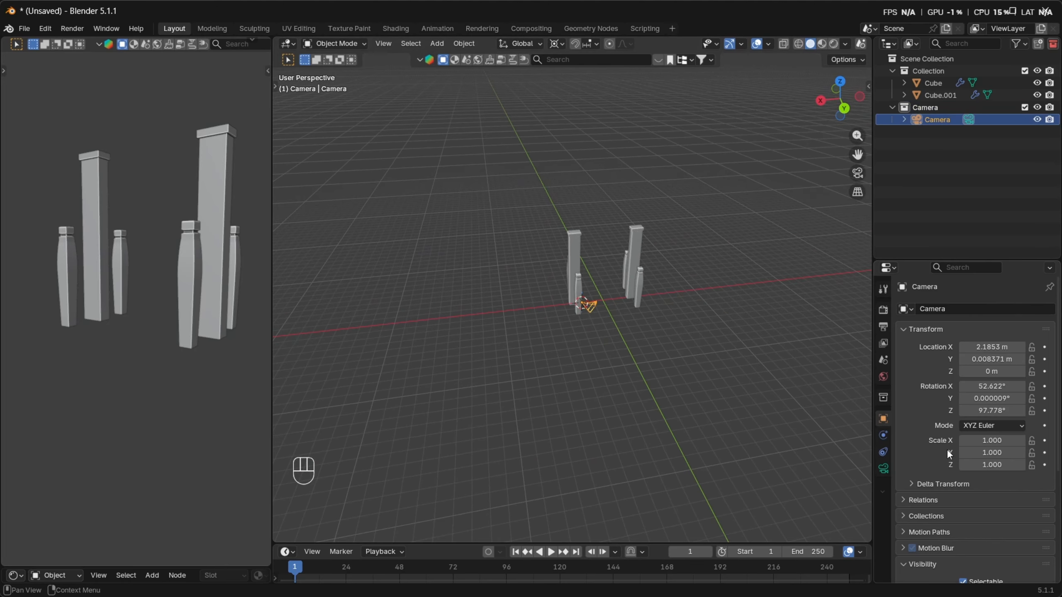
pyautogui.click(883, 469)
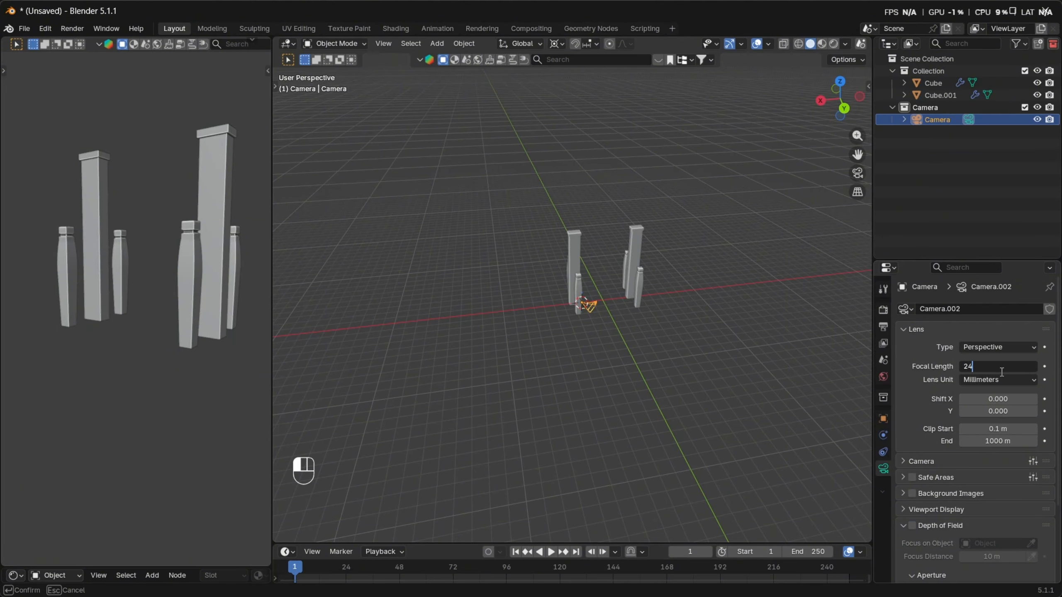
pyautogui.scroll(5, 651, 331)
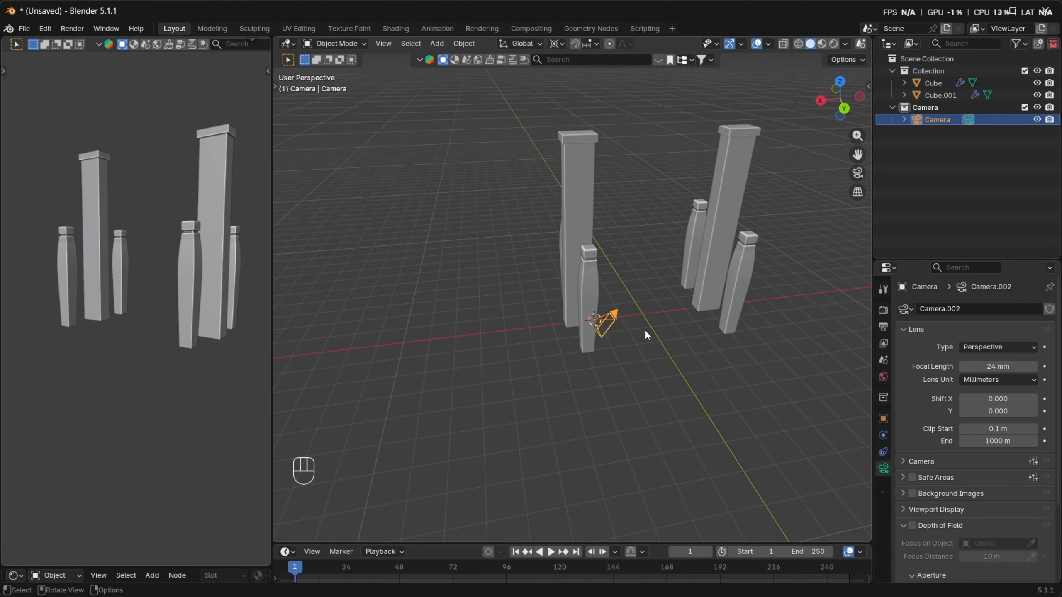
# Clear the camera's rotation and location so it sits unrotated at the world origin
pyautogui.scroll(1, 639, 322)
pyautogui.keyDown('shift'); pyautogui.moveTo(635, 311); pyautogui.dragTo(586, 285, button='middle'); pyautogui.keyUp('shift')
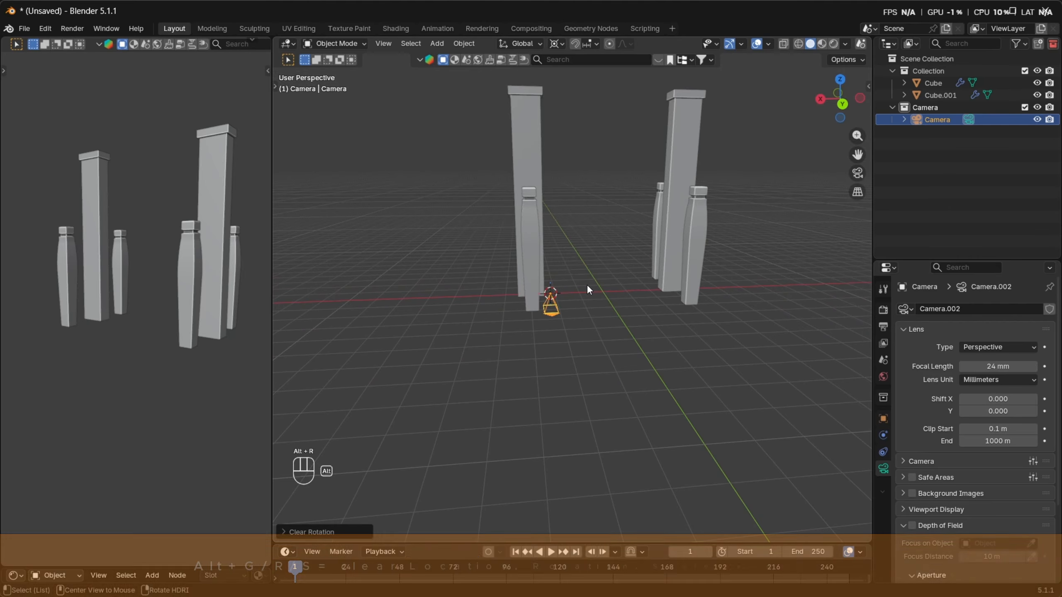
pyautogui.hotkey('alt', 'r')
pyautogui.hotkey('alt', 'g')
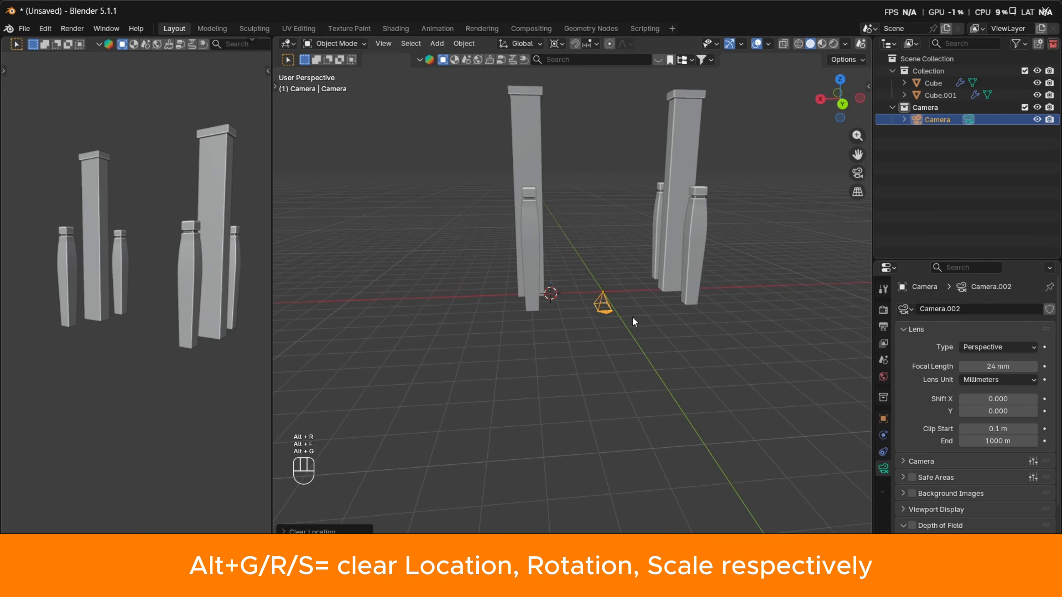
# Activate the Move tool to get the transform gizmo
pyautogui.moveTo(633, 316); pyautogui.dragTo(610, 323, button='middle')
pyautogui.hotkey('shift', 'space')
pyautogui.click(578, 352)
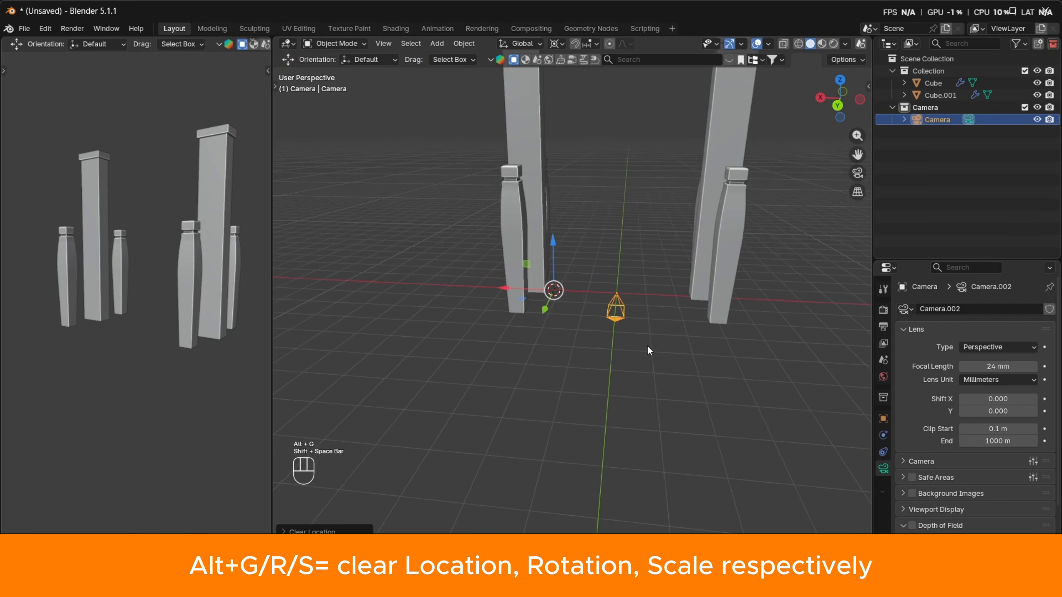
pyautogui.scroll(4, 647, 346)
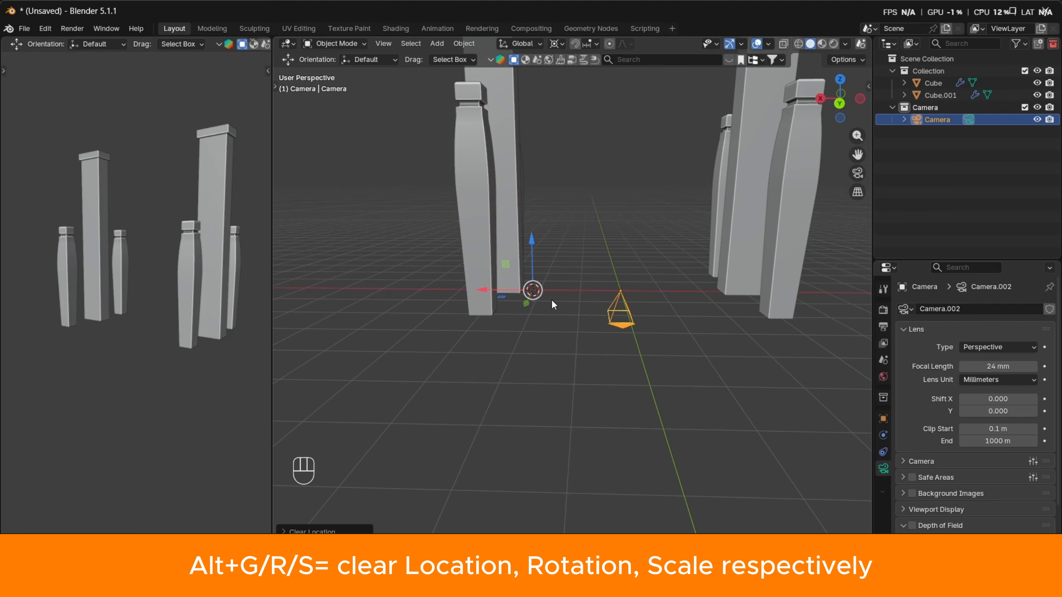
# Change the transform pivot point to Median Point and test it by starting a rotation of the camera
pyautogui.press('r')
pyautogui.rightClick(631, 292)
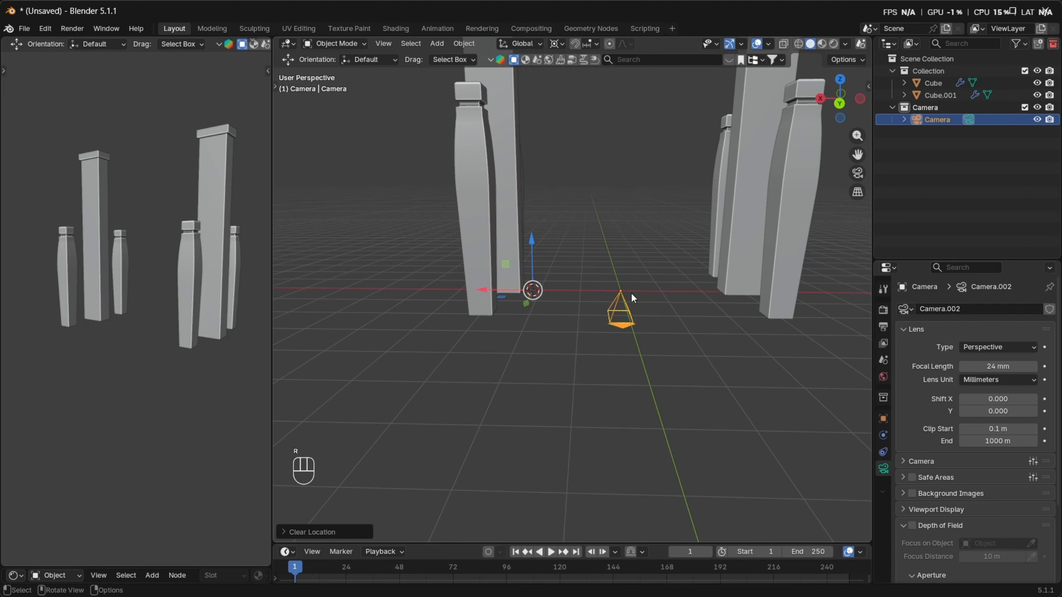
pyautogui.click(562, 44)
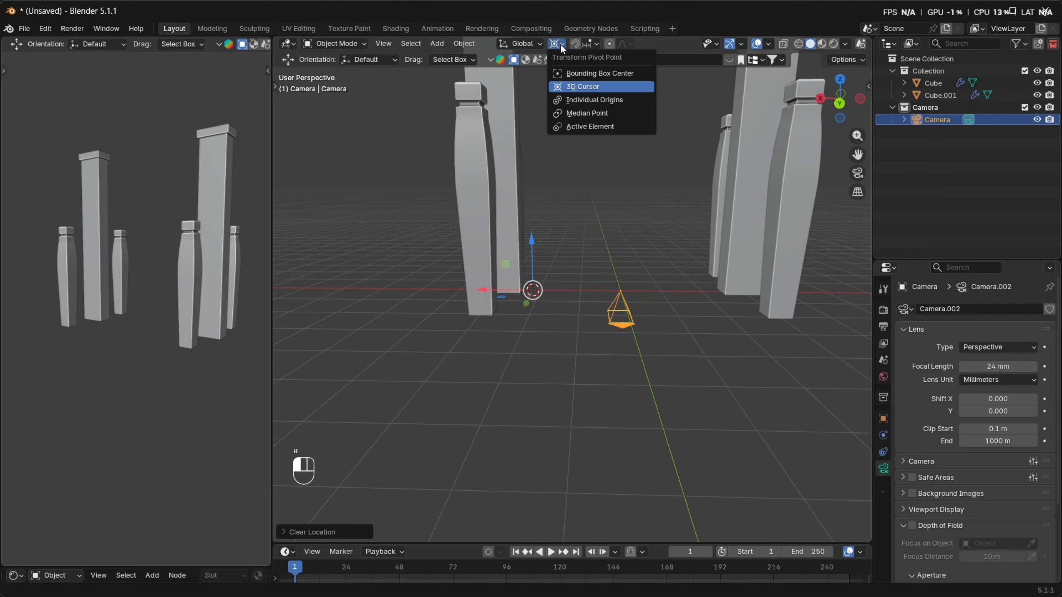
pyautogui.click(592, 113)
pyautogui.press('r')
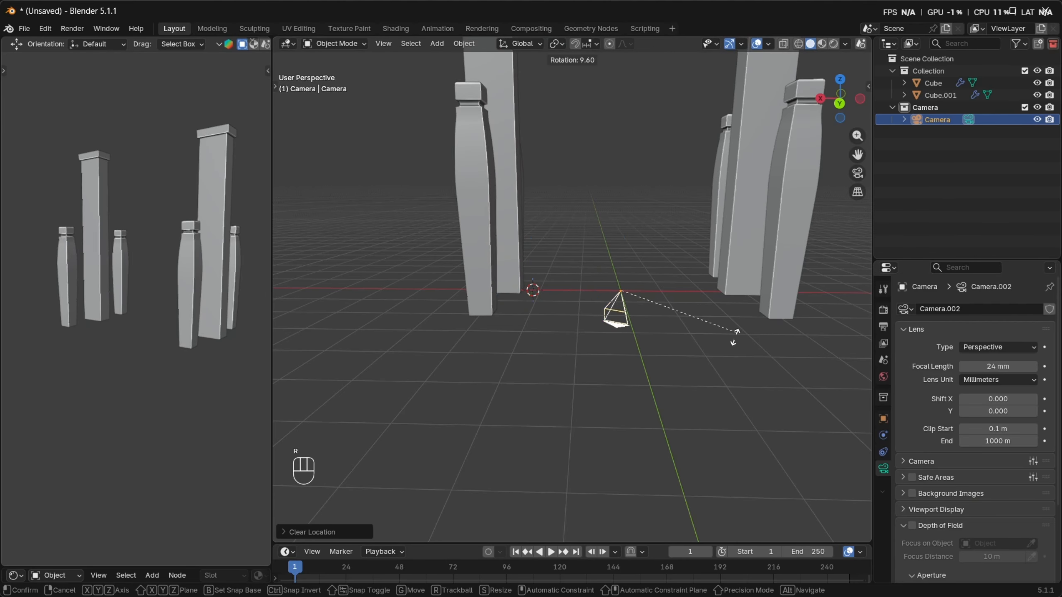
pyautogui.rightClick(694, 404)
# Switch the narrow secondary viewport to the camera's view and frame it
pyautogui.scroll(-3, 690, 409)
pyautogui.scroll(-4, 221, 411)
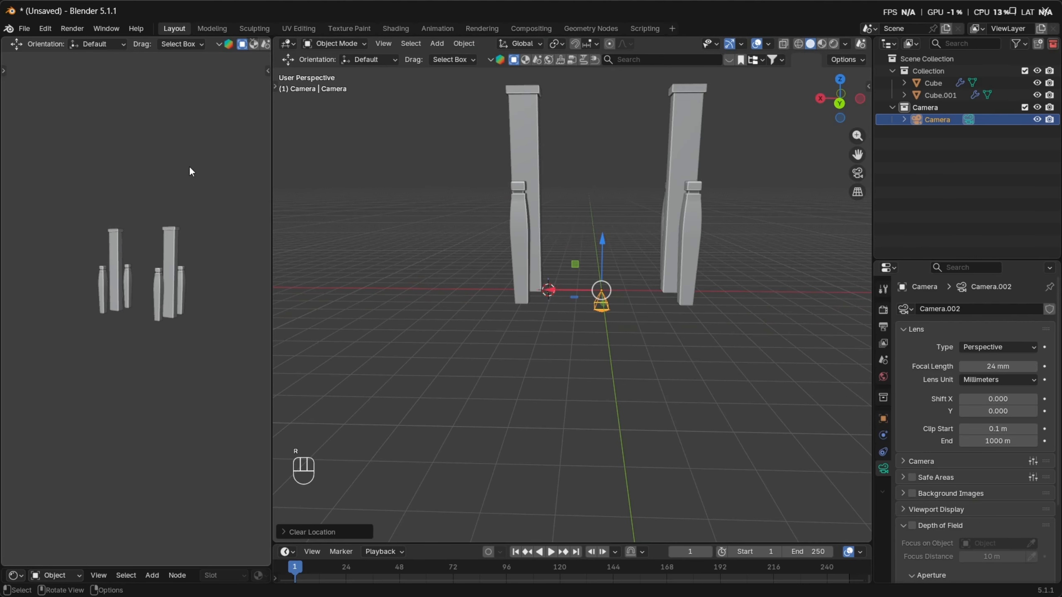
pyautogui.press('`')
pyautogui.scroll(-5, 67, 345)
# Rotate the camera 90° about the X axis
pyautogui.scroll(3, 679, 427)
pyautogui.moveTo(679, 427); pyautogui.dragTo(705, 407, button='middle')
pyautogui.press('r')
pyautogui.press('x')
pyautogui.press('KP_9')
pyautogui.press('KP_0')
pyautogui.press('Return')
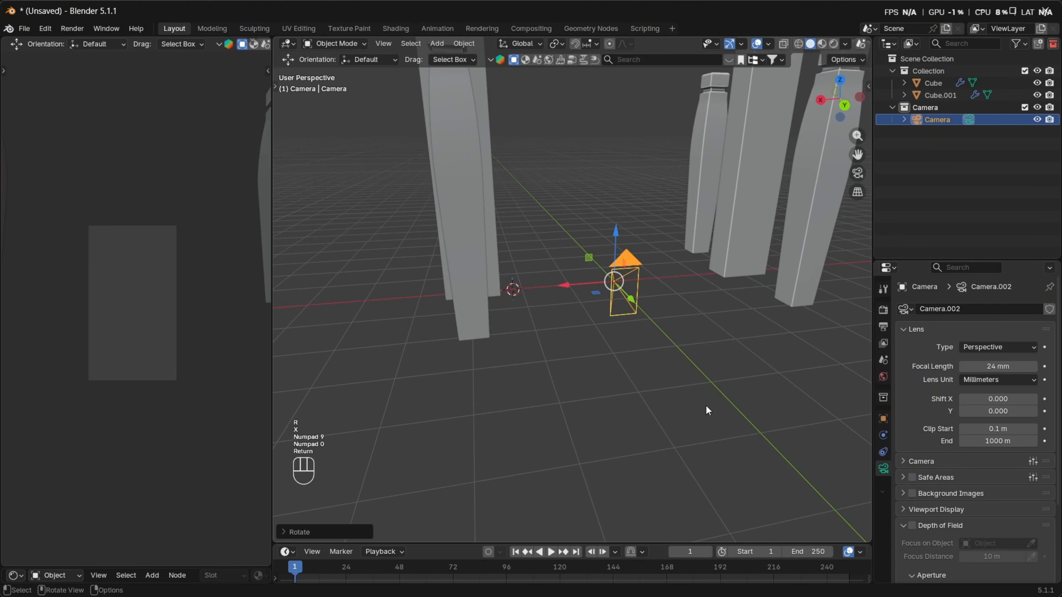
# Rotate the camera 90° about the Z axis
pyautogui.press('r')
pyautogui.press('z')
pyautogui.press('KP_9')
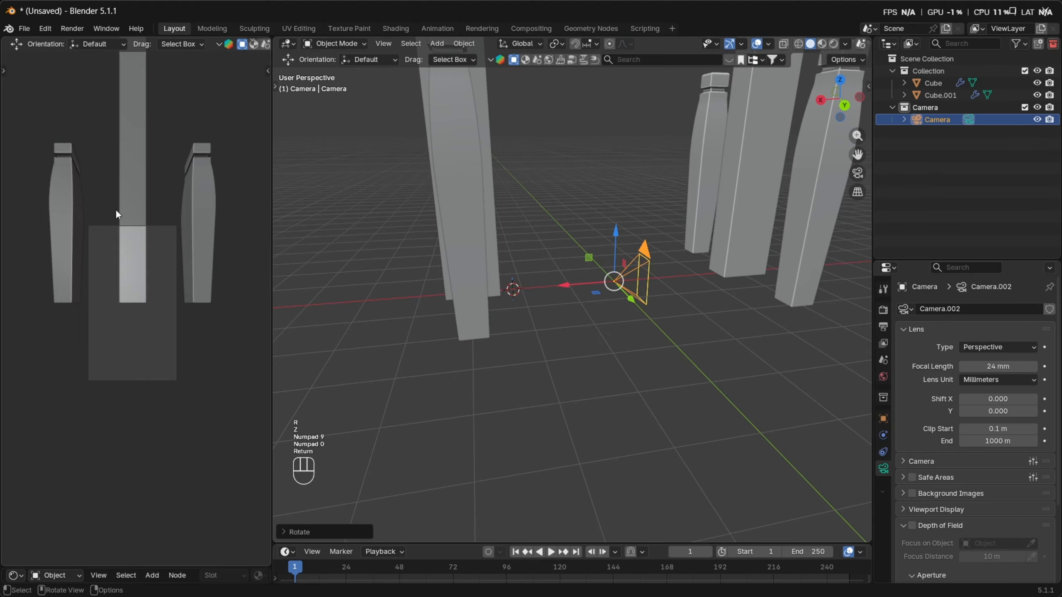
# Set the camera's passepartout opacity to 1.000 and centre the camera frame in the secondary viewport
pyautogui.scroll(3, 117, 216)
pyautogui.scroll(-5, 1000, 500)
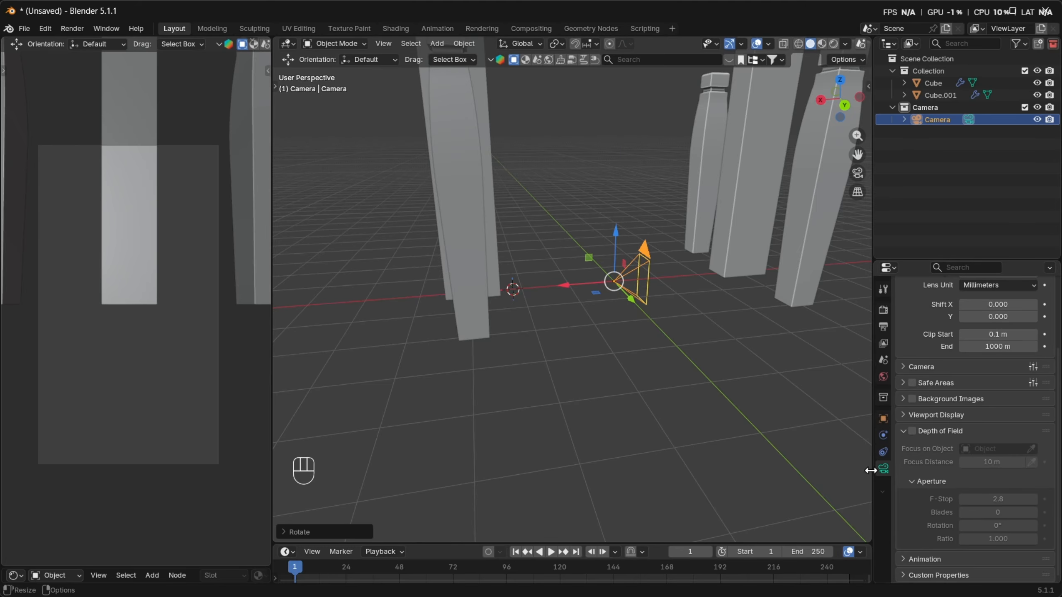
pyautogui.click(927, 415)
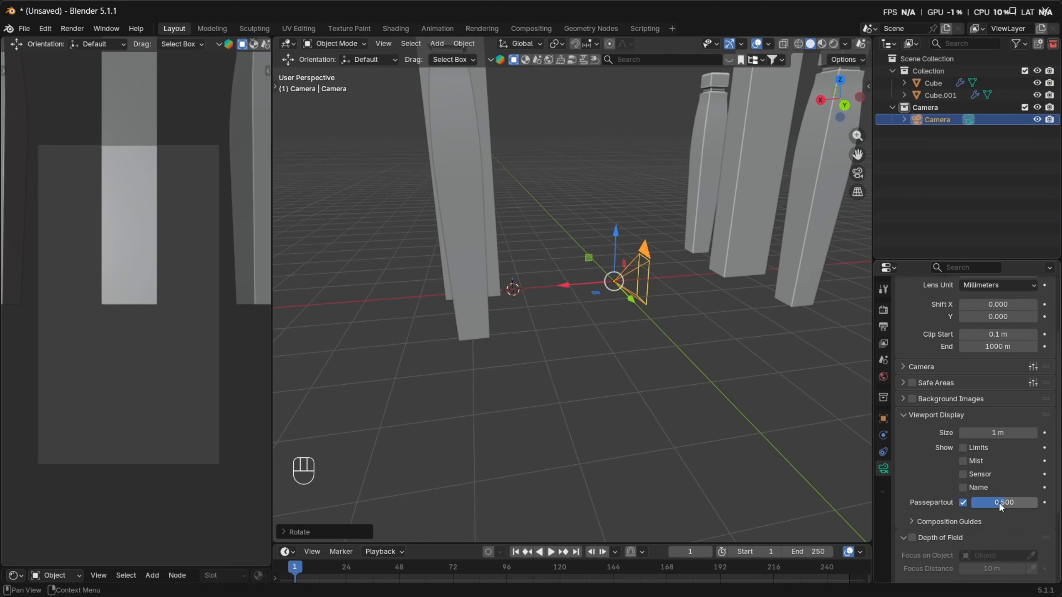
pyautogui.moveTo(999, 502); pyautogui.dragTo(1037, 502)
pyautogui.keyDown('shift'); pyautogui.moveTo(130, 280); pyautogui.dragTo(179, 281, button='middle'); pyautogui.keyUp('shift')
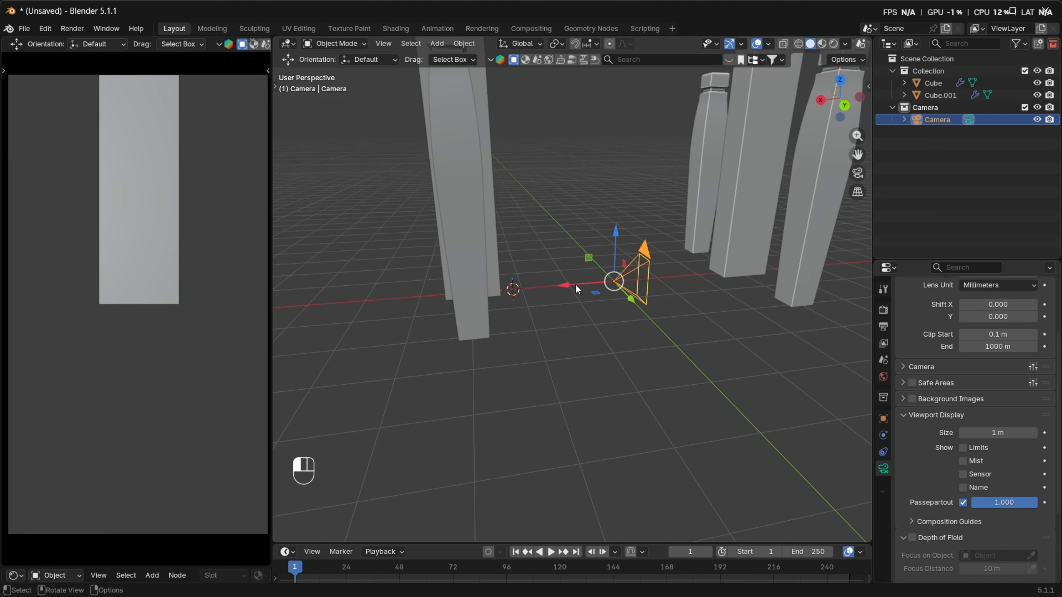
# Move the camera outward along the X axis, past the nearer posts, refining its distance in top view
pyautogui.moveTo(576, 286); pyautogui.dragTo(284, 299)
pyautogui.press('KP_0')
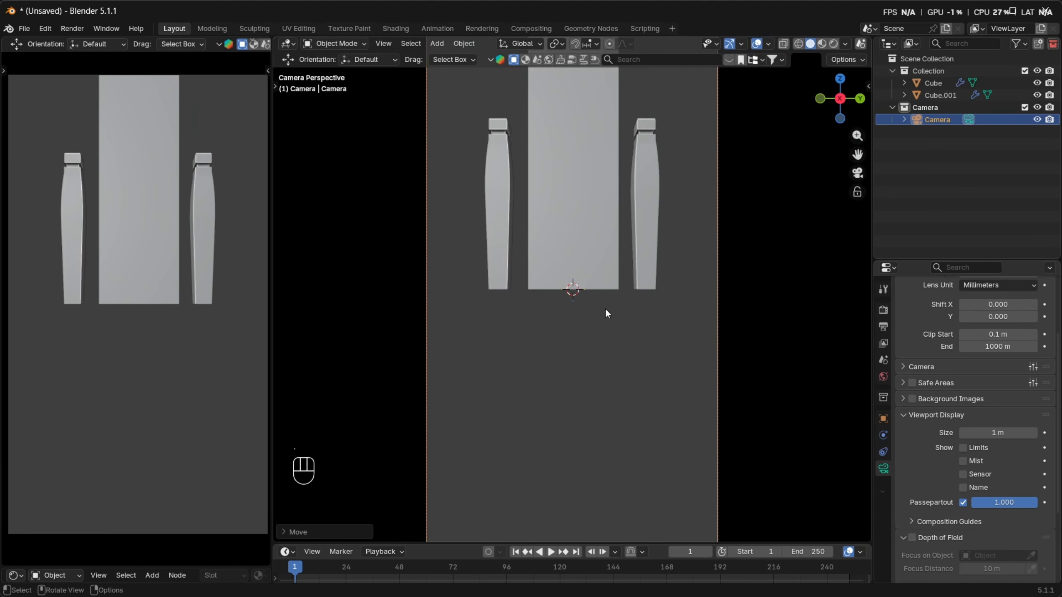
pyautogui.scroll(-3, 611, 299)
pyautogui.moveTo(623, 280); pyautogui.dragTo(593, 301, button='middle')
pyautogui.press('`')
pyautogui.click(595, 256)
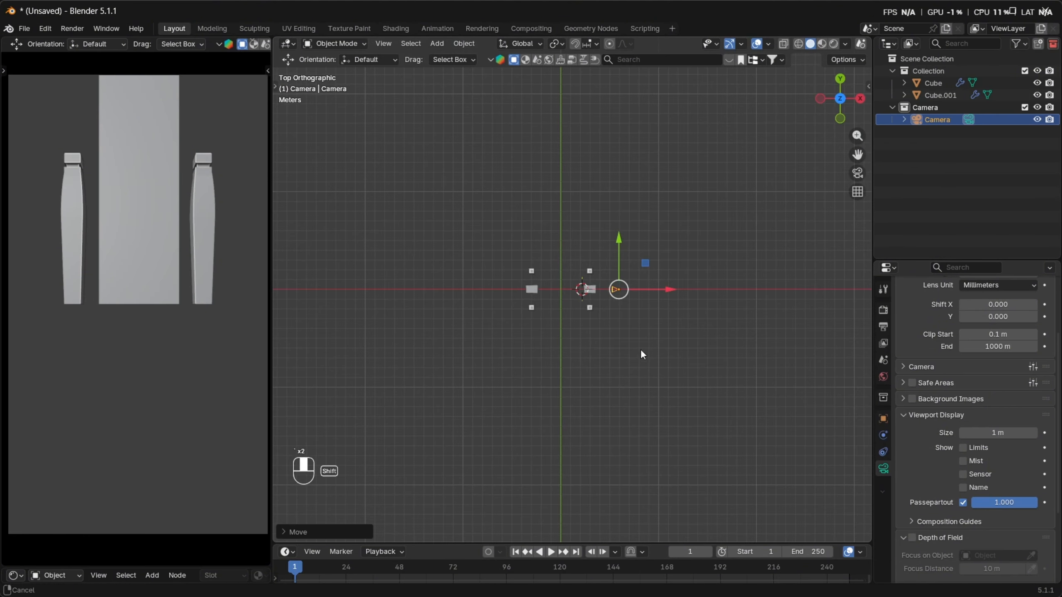
pyautogui.keyDown('shift'); pyautogui.moveTo(641, 352); pyautogui.dragTo(505, 301, button='middle'); pyautogui.keyUp('shift')
pyautogui.moveTo(525, 238); pyautogui.dragTo(582, 238)
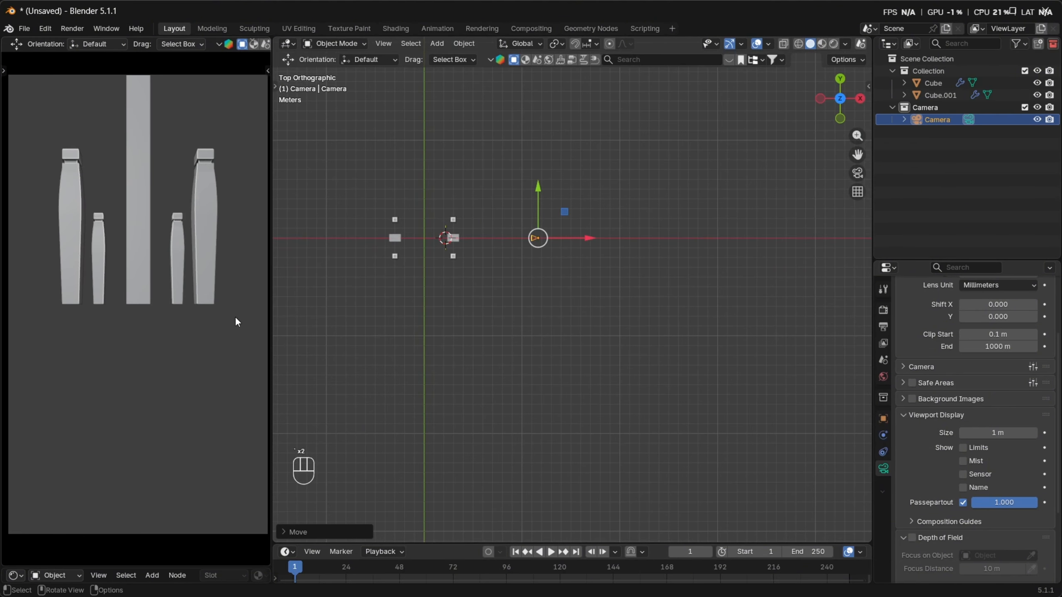
# Raise the camera along Z until the whole middle post fits in the camera frame
pyautogui.moveTo(546, 323); pyautogui.dragTo(619, 290, button='middle')
pyautogui.press('g')
pyautogui.press('z')
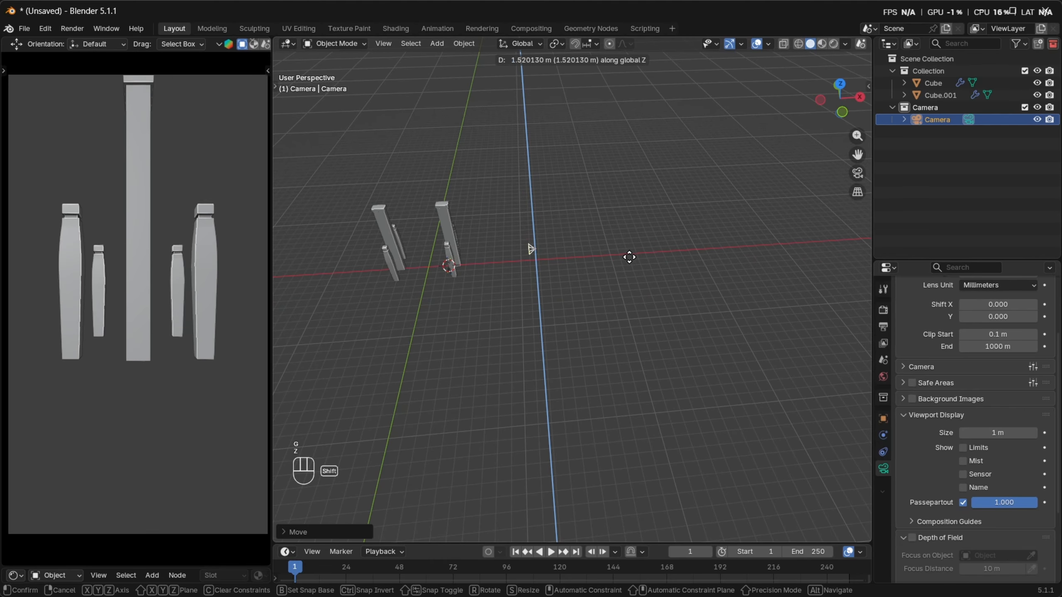
pyautogui.click(631, 161)
# Rotate the camera 90° in top view so it looks along the Y axis
pyautogui.press('`')
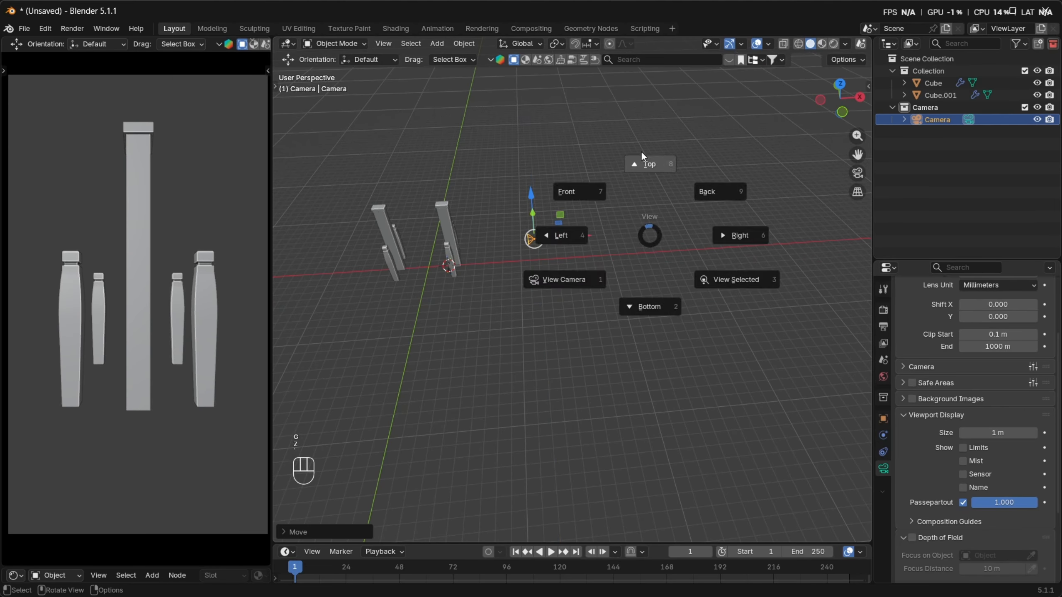
pyautogui.click(651, 282)
pyautogui.keyDown('shift'); pyautogui.moveTo(651, 283); pyautogui.dragTo(694, 270, button='middle'); pyautogui.keyUp('shift')
pyautogui.press('r')
pyautogui.press('KP_9')
pyautogui.press('KP_0')
pyautogui.press('Return')
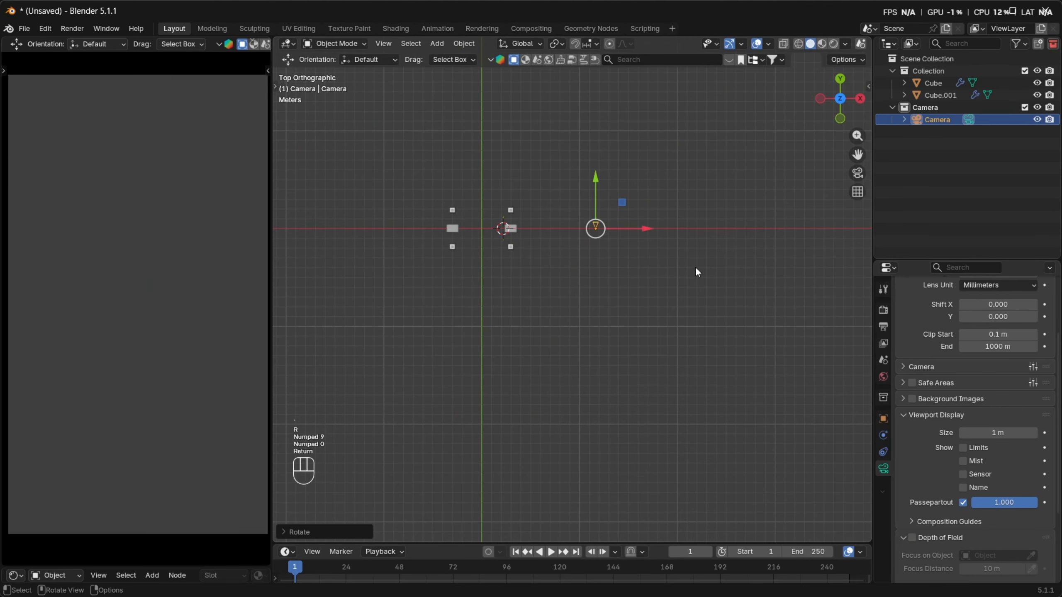
# Move the camera in top view onto the Y axis in front of the pillars, framing both sides
pyautogui.press('g')
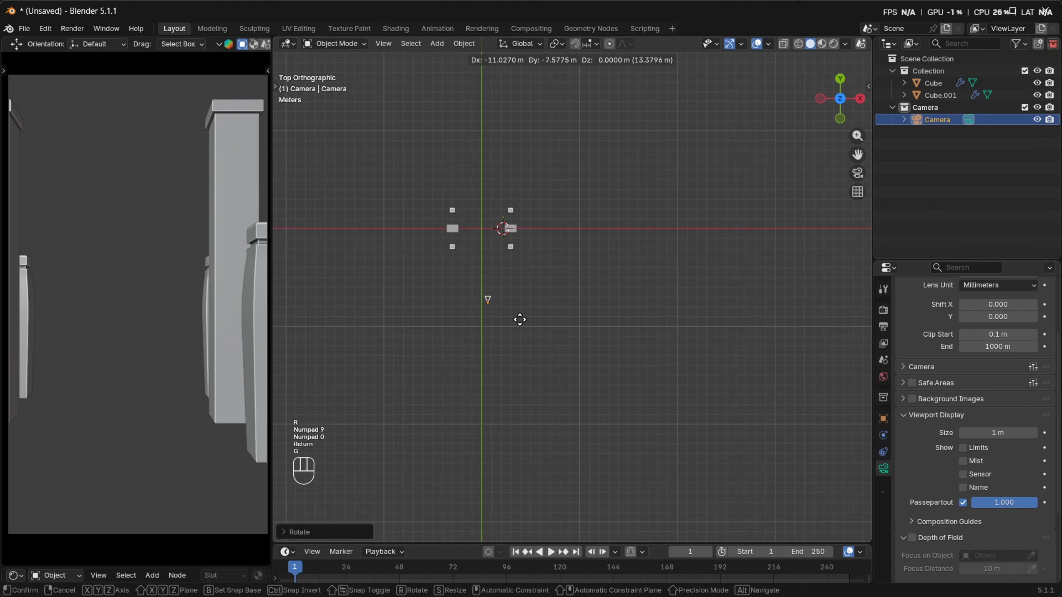
pyautogui.press('shift')
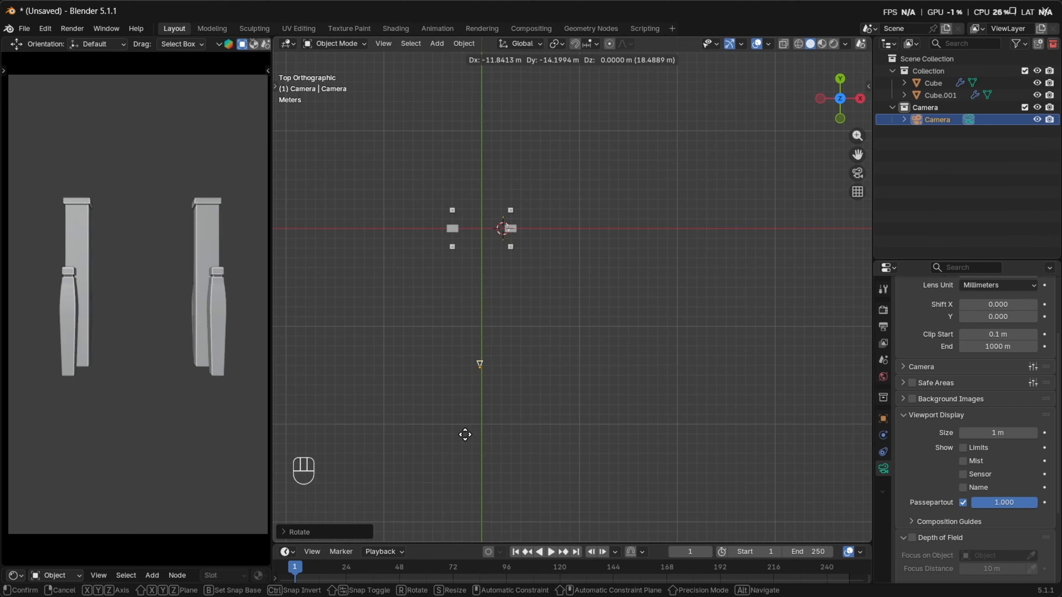
pyautogui.click(462, 450)
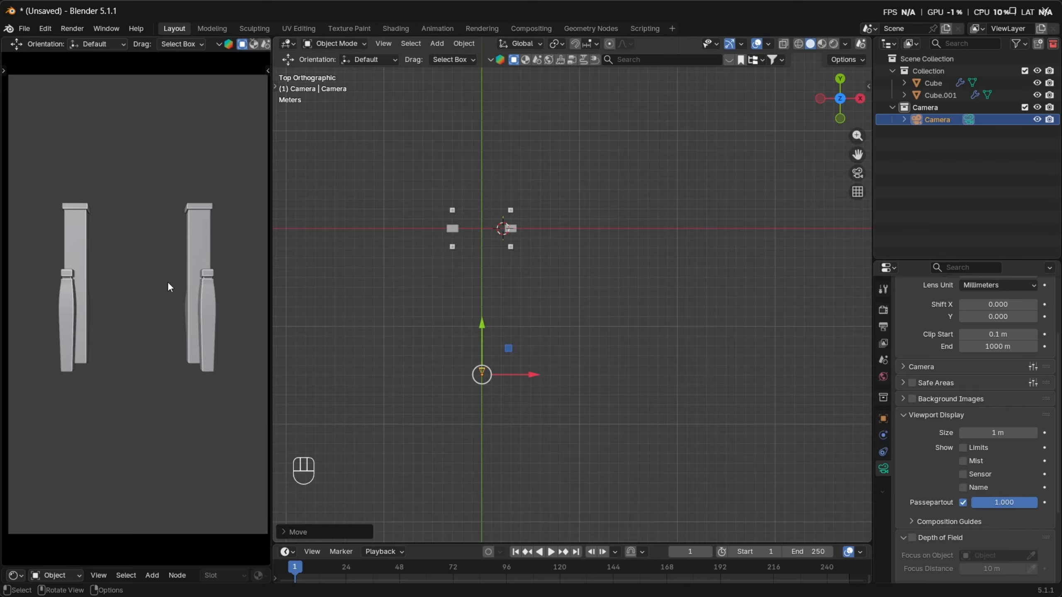
pyautogui.moveTo(168, 283); pyautogui.dragTo(163, 241, button='middle')
pyautogui.press('`')
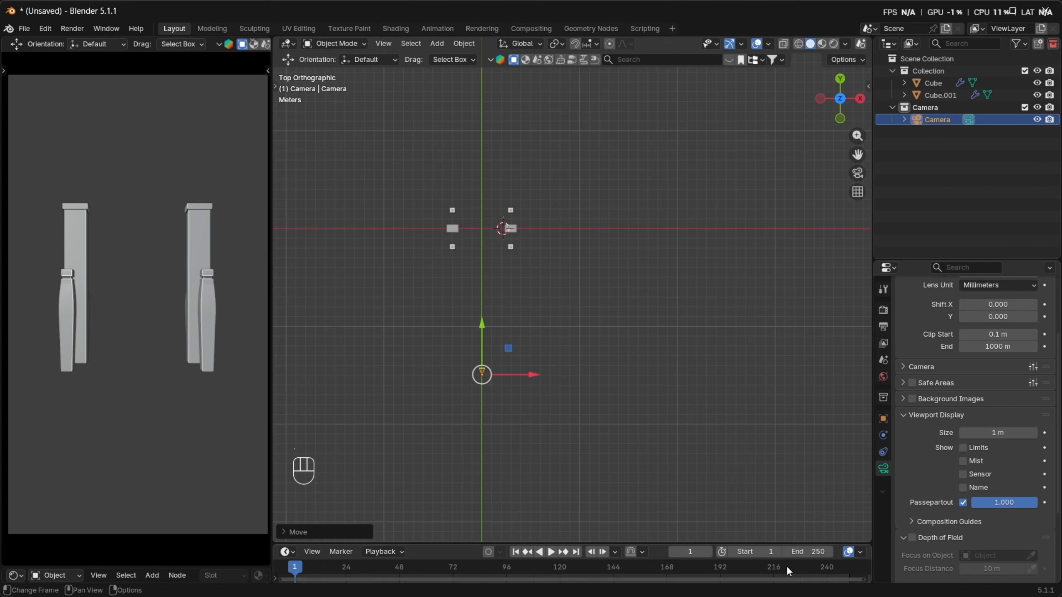
# Make the middle posts taller by selecting the cap in Edit Mode with X-ray on and moving it up along Z
pyautogui.moveTo(540, 195); pyautogui.dragTo(564, 184, button='middle')
pyautogui.click(551, 223)
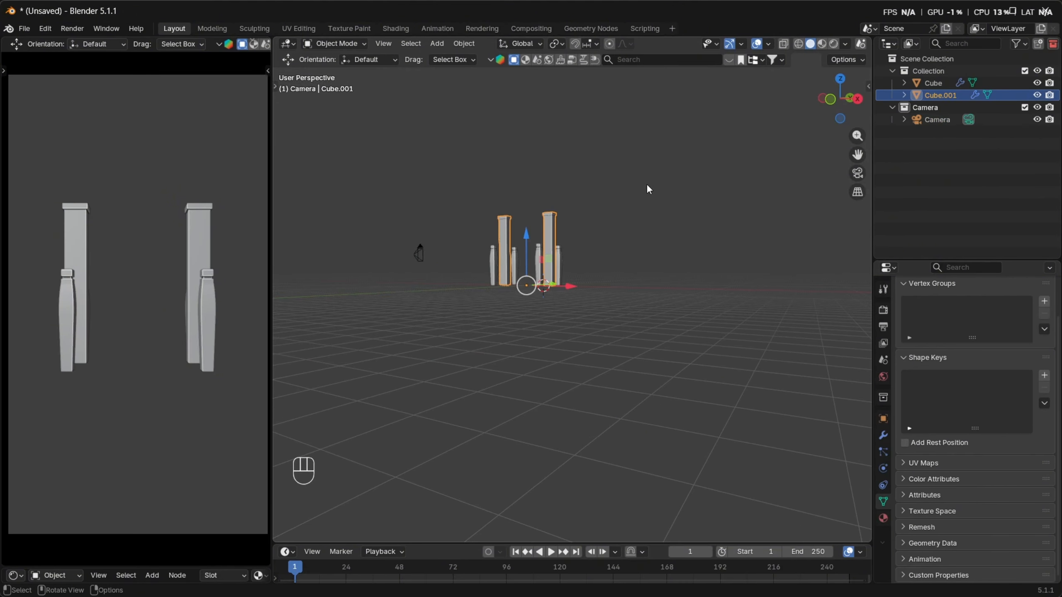
pyautogui.press('KP_0')
pyautogui.scroll(5, 599, 284)
pyautogui.press('Tab')
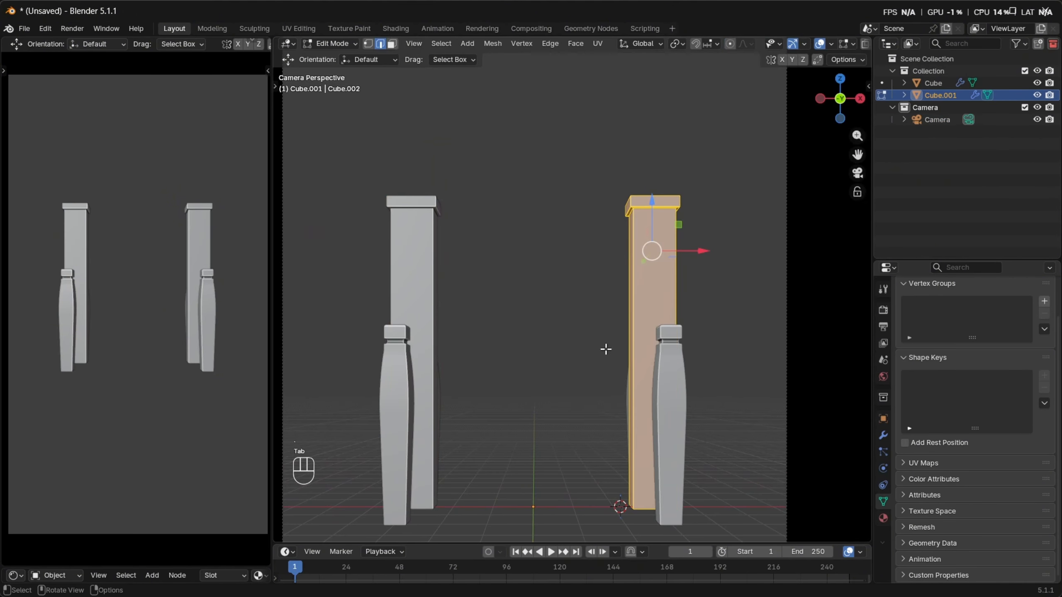
pyautogui.hotkey('alt', 'z')
pyautogui.moveTo(602, 176); pyautogui.dragTo(786, 273)
pyautogui.press('g')
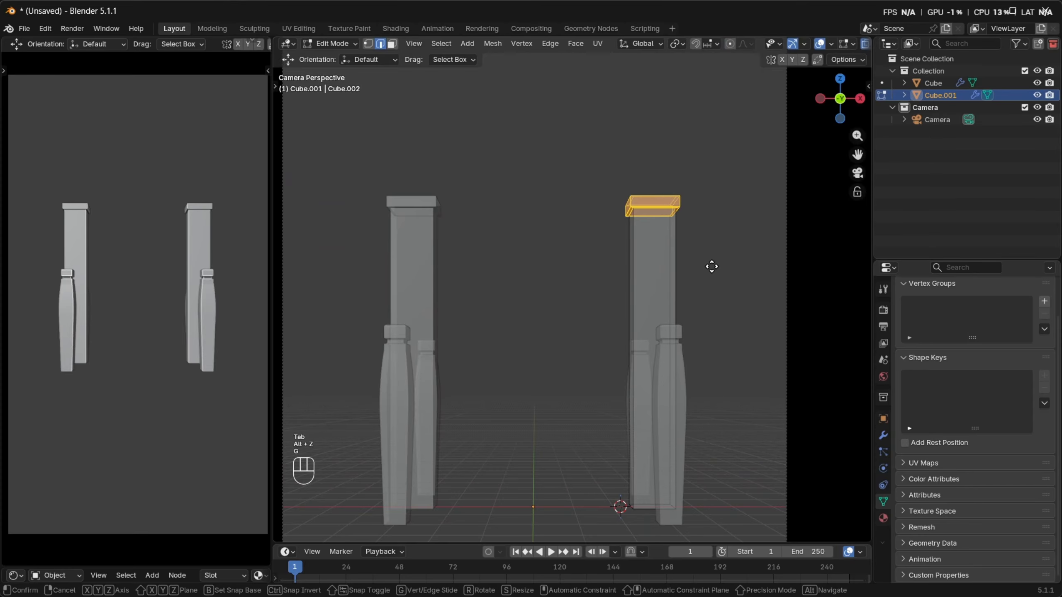
pyautogui.press('z')
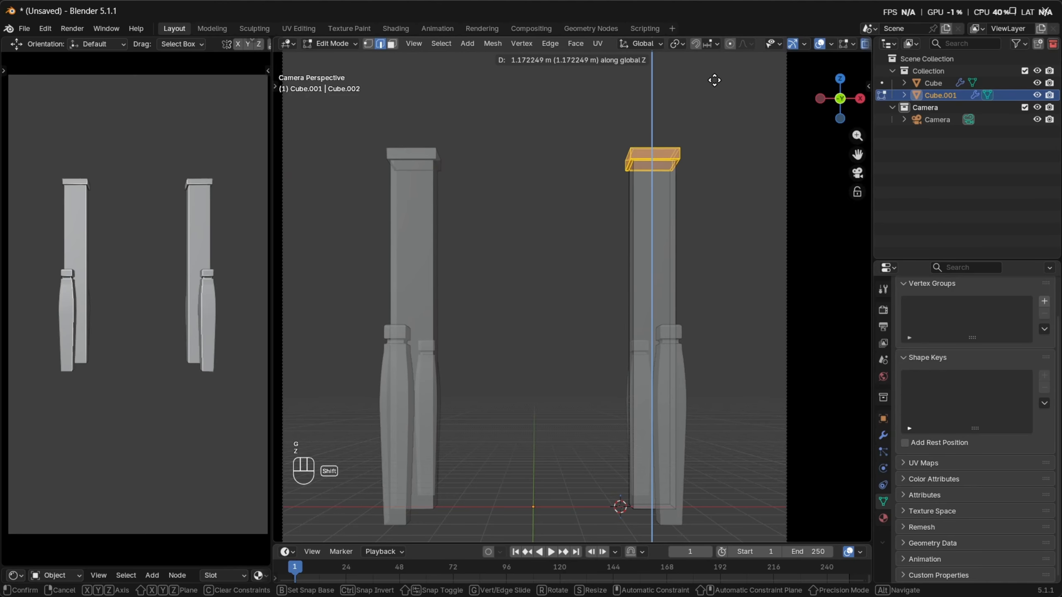
pyautogui.click(732, 349)
pyautogui.press('Tab')
pyautogui.hotkey('alt', 'z')
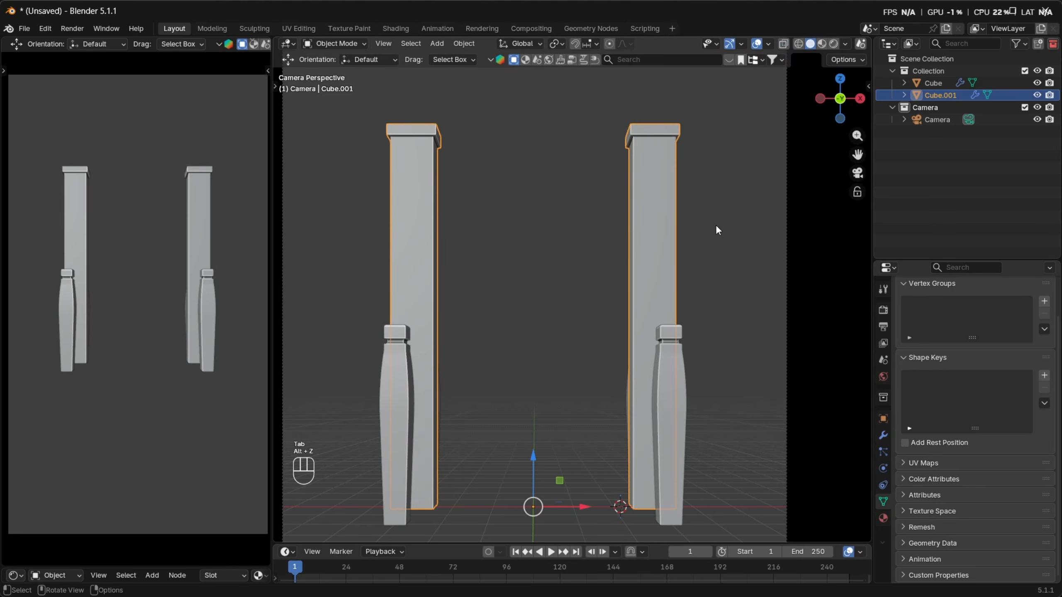
pyautogui.scroll(-3, 645, 246)
pyautogui.moveTo(640, 276); pyautogui.dragTo(682, 294, button='middle')
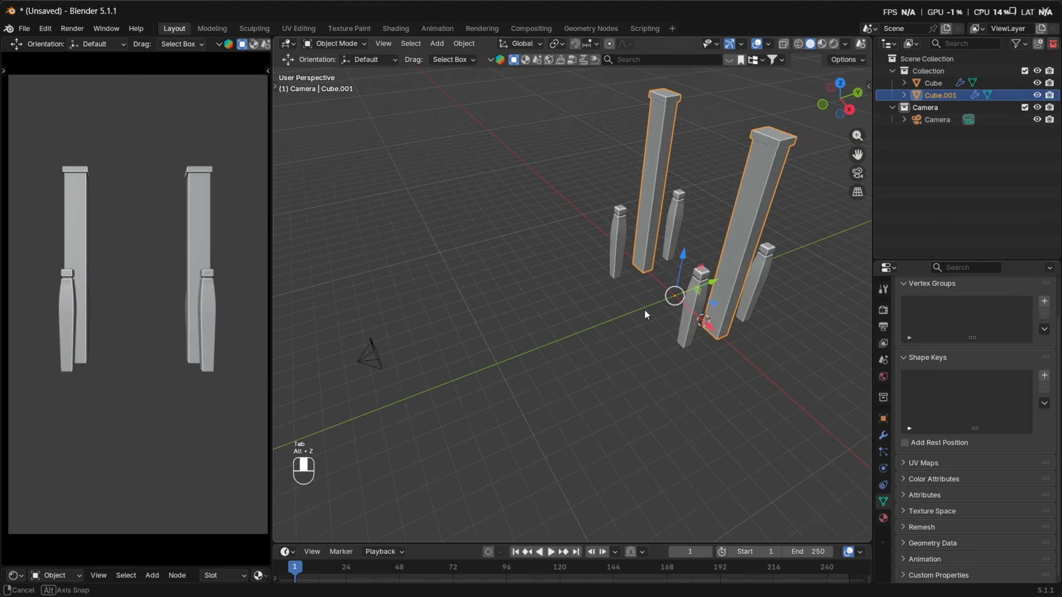
pyautogui.scroll(2, 663, 292)
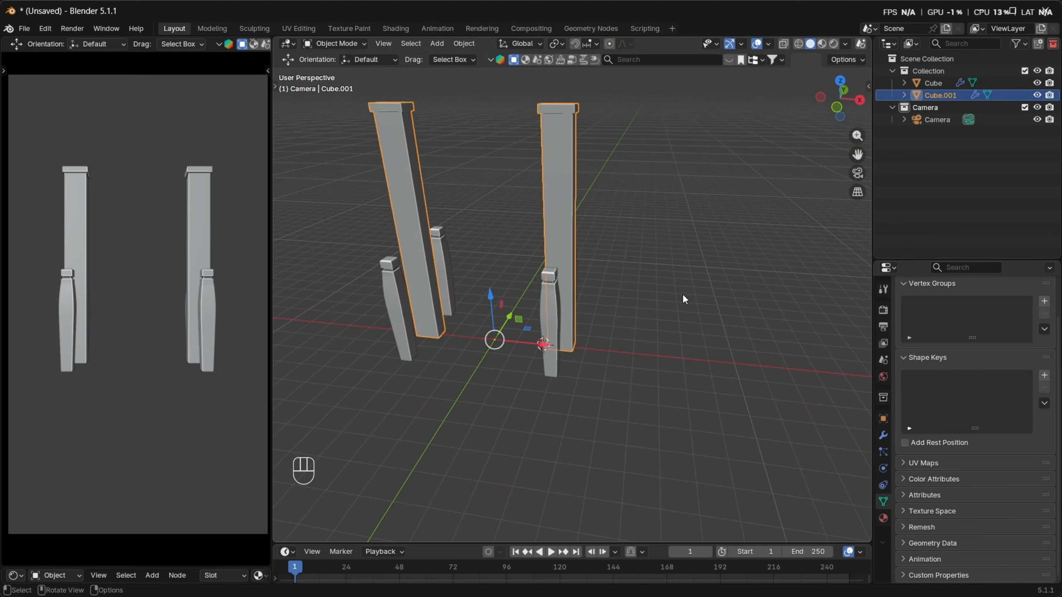
# Duplicate the short tapered pillar in place and turn off the Y axis in the duplicate's Mirror modifier
pyautogui.click(551, 335)
pyautogui.hotkey('shift', 'd')
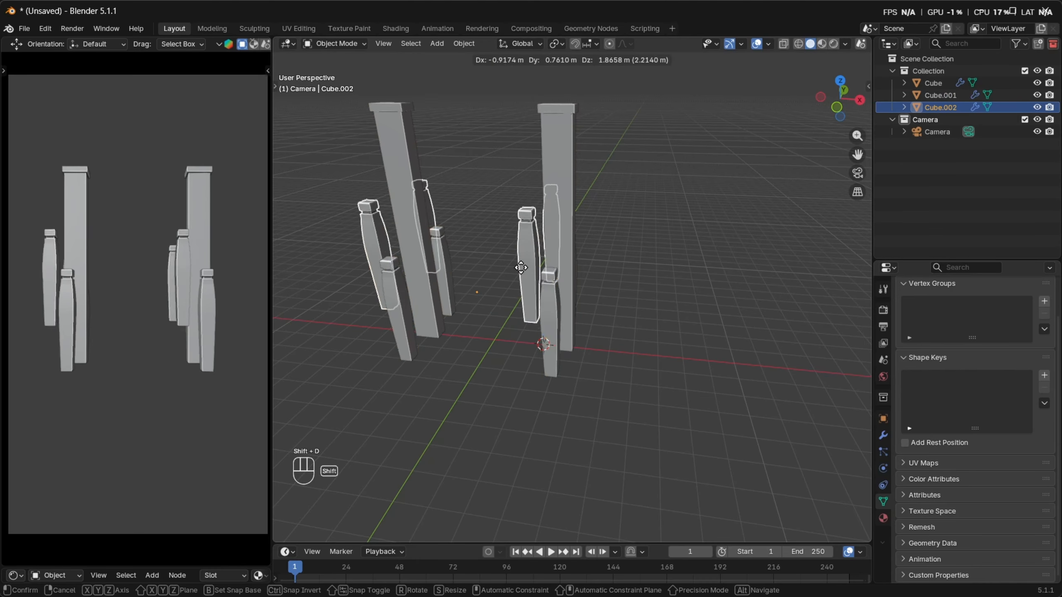
pyautogui.rightClick(623, 340)
pyautogui.click(882, 436)
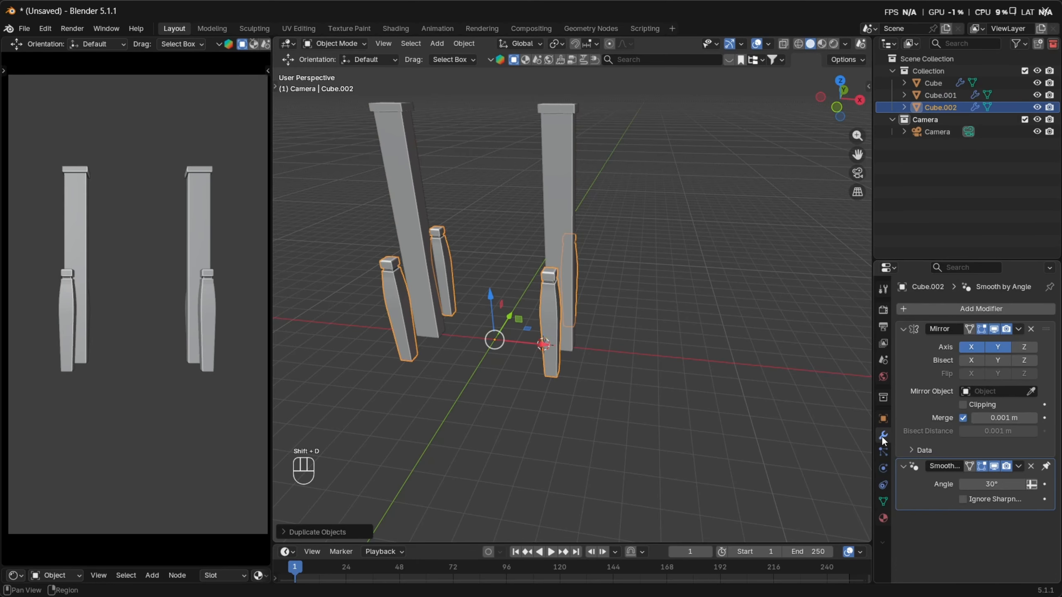
pyautogui.click(996, 347)
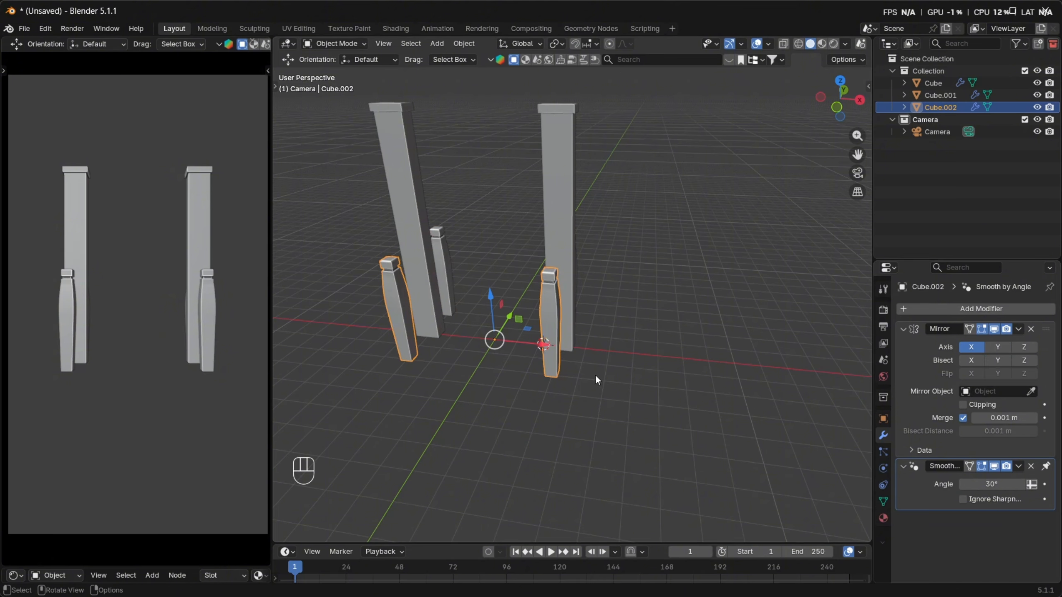
# In Edit Mode with X-ray on, select the duplicate's cap and upper rings and delete their vertices, leaving only the lower block
pyautogui.scroll(2, 585, 364)
pyautogui.press('Tab')
pyautogui.scroll(3, 563, 333)
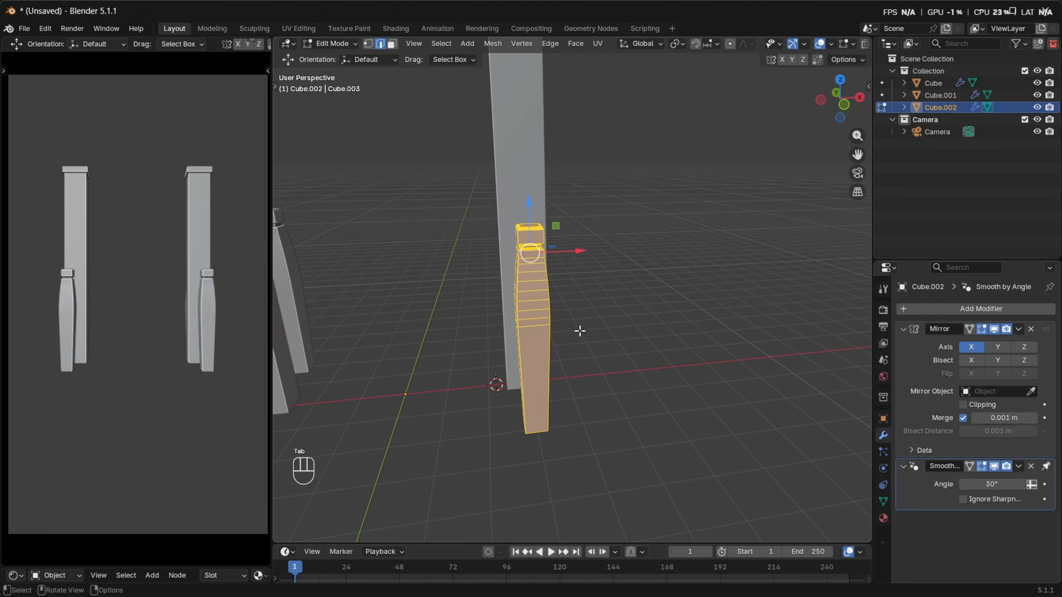
pyautogui.press('1')
pyautogui.hotkey('alt', 'z')
pyautogui.moveTo(616, 350); pyautogui.dragTo(434, 168, button='middle')
pyautogui.moveTo(431, 166); pyautogui.dragTo(616, 304)
pyautogui.hotkey('alt', 'z')
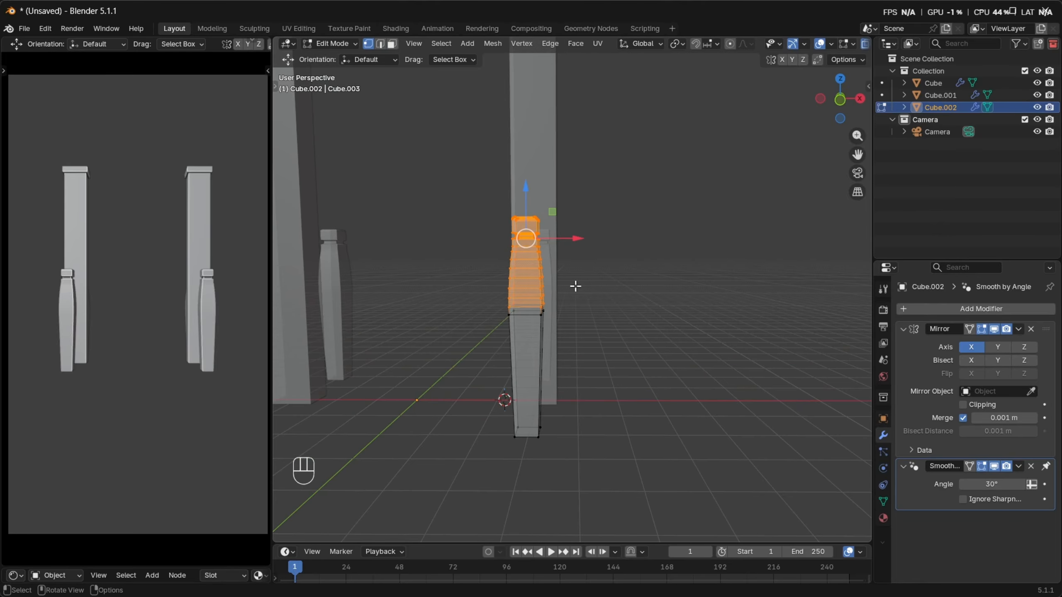
pyautogui.press('z')
pyautogui.press('x')
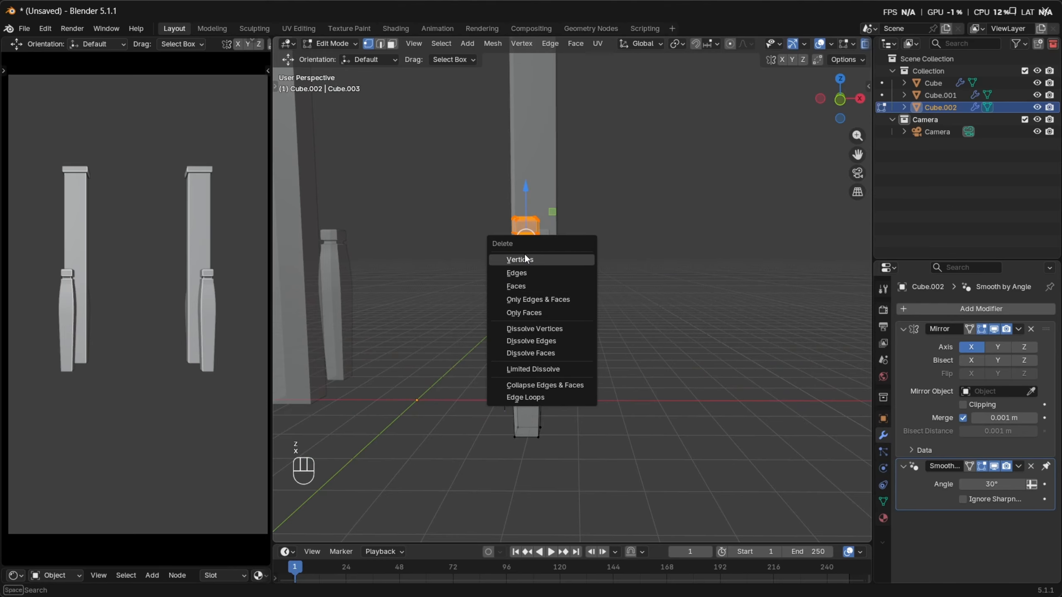
pyautogui.click(523, 258)
# Select the block's open upper edge and scale it down in top view to match the narrower base
pyautogui.moveTo(473, 304); pyautogui.dragTo(575, 341)
pyautogui.press('`')
pyautogui.click(573, 285)
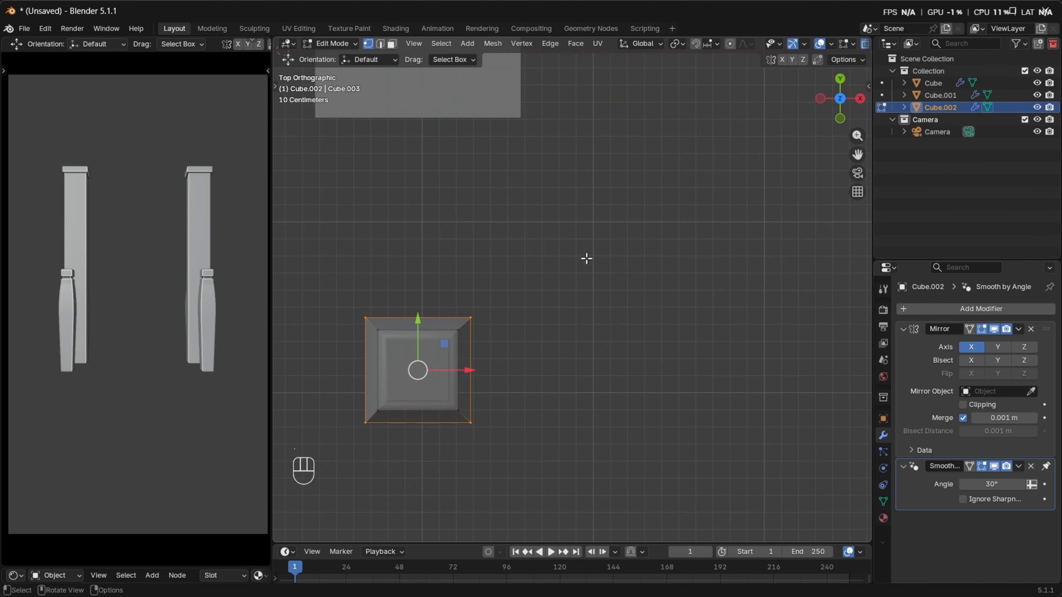
pyautogui.keyDown('shift'); pyautogui.moveTo(485, 380); pyautogui.dragTo(642, 344, button='middle'); pyautogui.keyUp('shift')
pyautogui.scroll(2, 678, 393)
pyautogui.press('s')
pyautogui.press('shift')
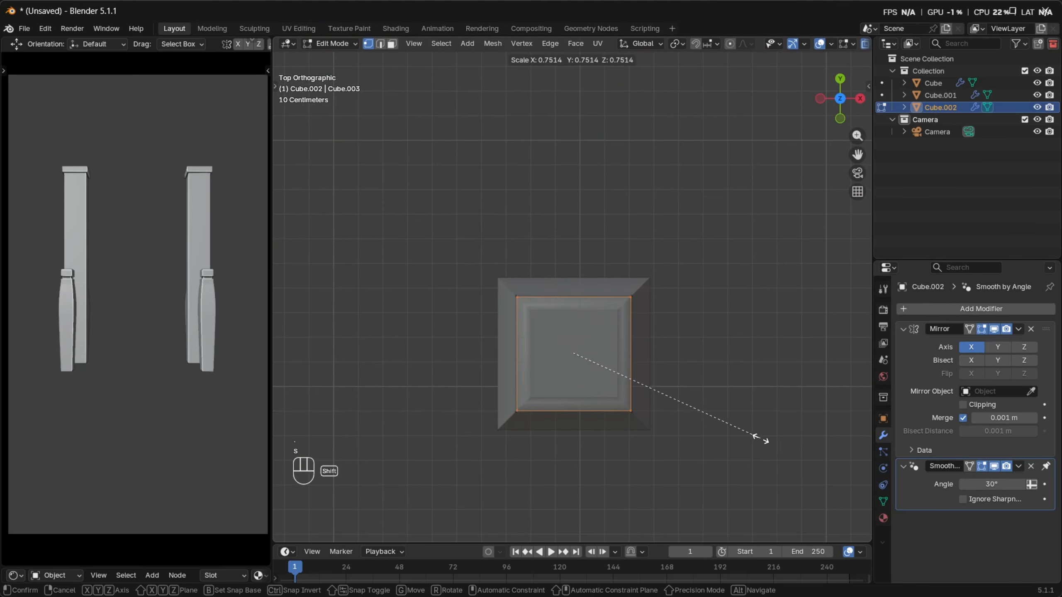
pyautogui.click(776, 443)
pyautogui.hotkey('alt', 'z')
pyautogui.moveTo(626, 391); pyautogui.dragTo(631, 292, button='middle')
# Select the whole block and rotate it 90° about the Y axis so it lies horizontally
pyautogui.press('a')
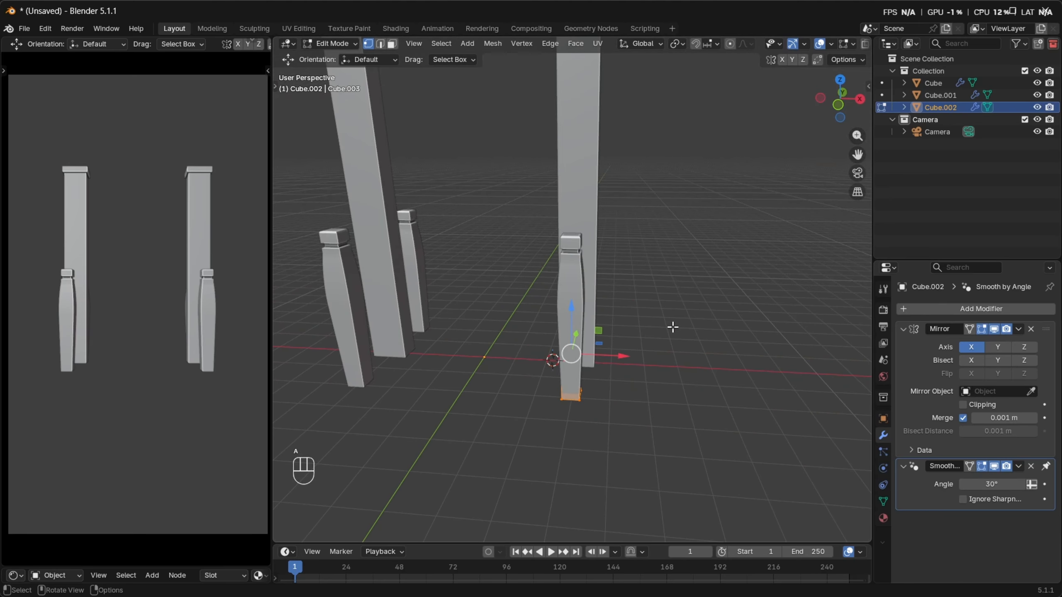
pyautogui.press('r')
pyautogui.press('x')
pyautogui.press('y')
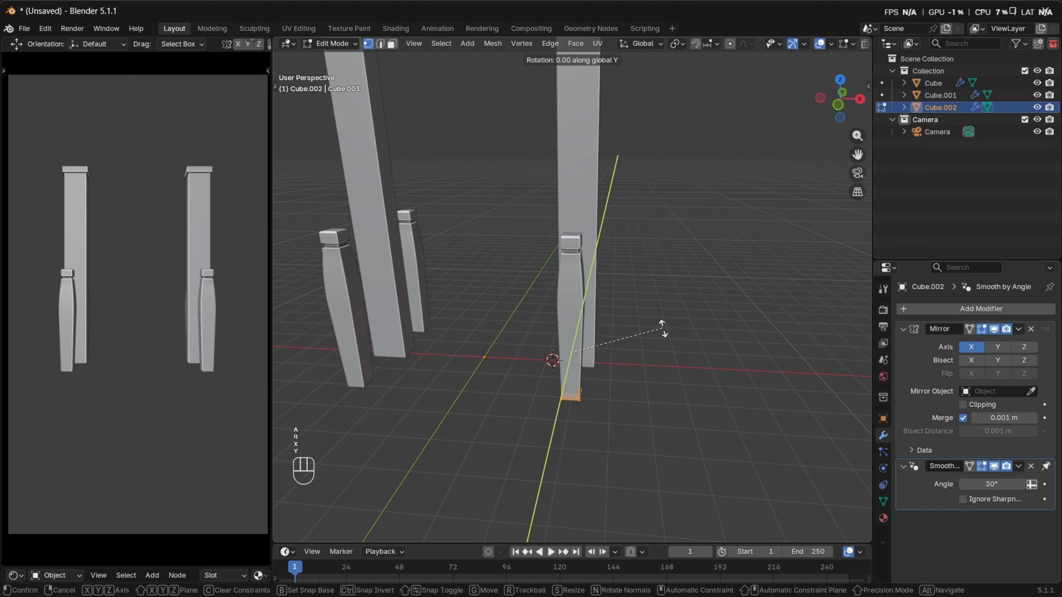
pyautogui.press('KP_9')
pyautogui.press('KP_0')
pyautogui.press('Return')
# In front view, move the horizontal bar about 1.74 m toward the centre and 5.64 m up, between the tall posts
pyautogui.press('`')
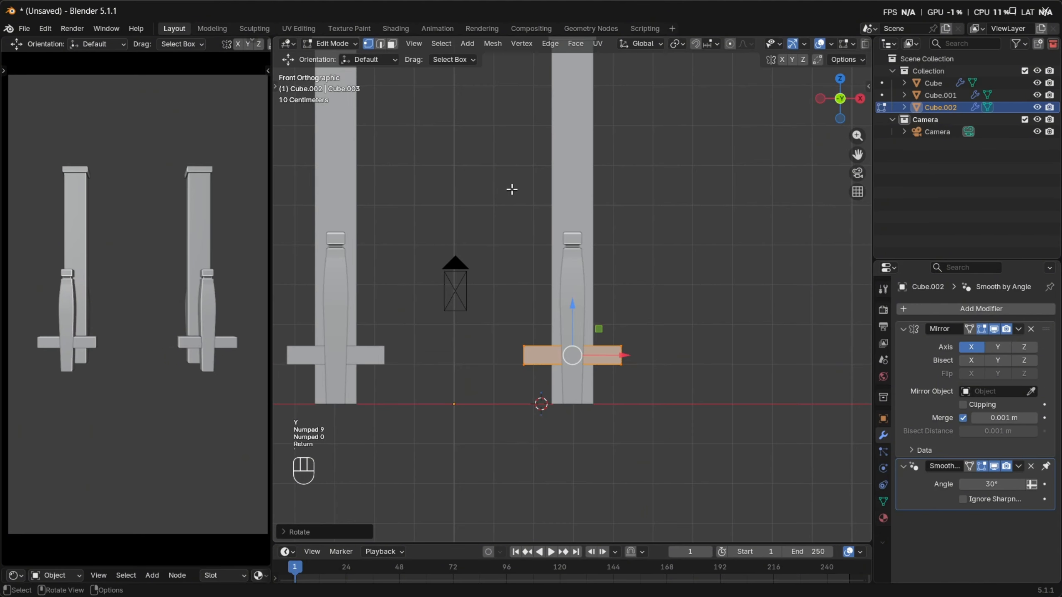
pyautogui.scroll(-2, 594, 377)
pyautogui.keyDown('shift'); pyautogui.moveTo(596, 379); pyautogui.dragTo(613, 401, button='middle'); pyautogui.keyUp('shift')
pyautogui.scroll(3, 612, 400)
pyautogui.scroll(-3, 612, 401)
pyautogui.press('g')
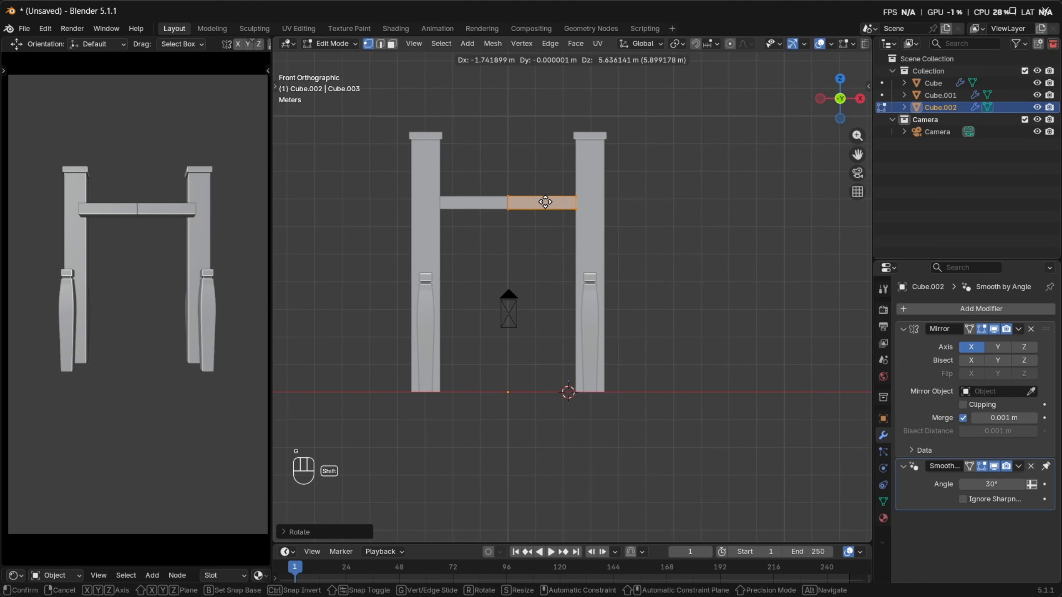
pyautogui.click(545, 202)
# Enable Clipping in the Mirror modifier and move the bar so its inner end joins its mirrored half at the centre
pyautogui.scroll(2, 614, 205)
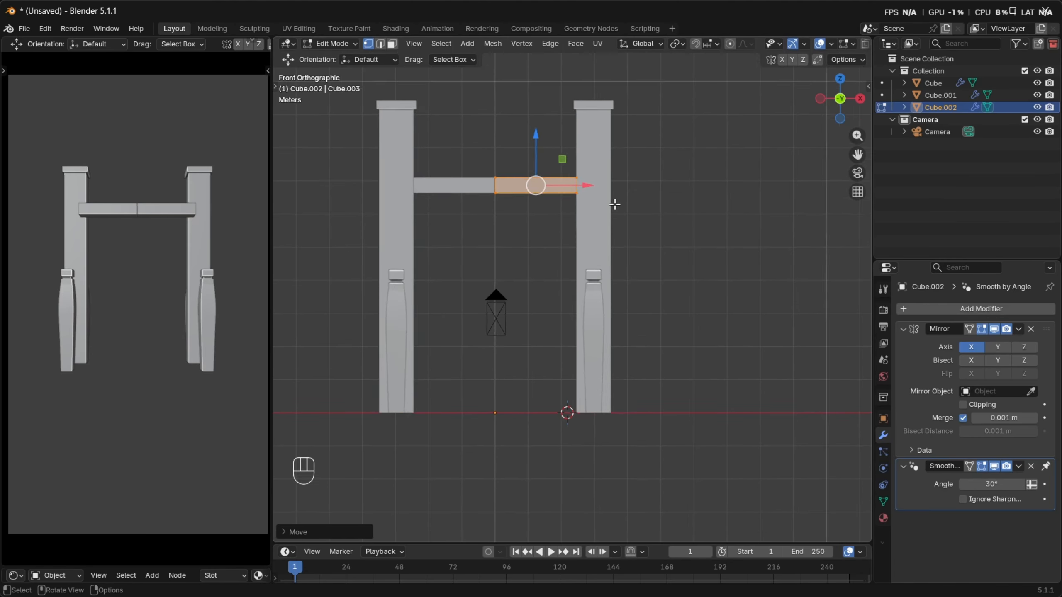
pyautogui.keyDown('shift'); pyautogui.moveTo(603, 208); pyautogui.dragTo(597, 335, button='middle'); pyautogui.keyUp('shift')
pyautogui.scroll(3, 596, 336)
pyautogui.scroll(-3, 580, 314)
pyautogui.keyDown('shift'); pyautogui.moveTo(542, 301); pyautogui.dragTo(580, 314, button='middle'); pyautogui.keyUp('shift')
pyautogui.scroll(2, 597, 313)
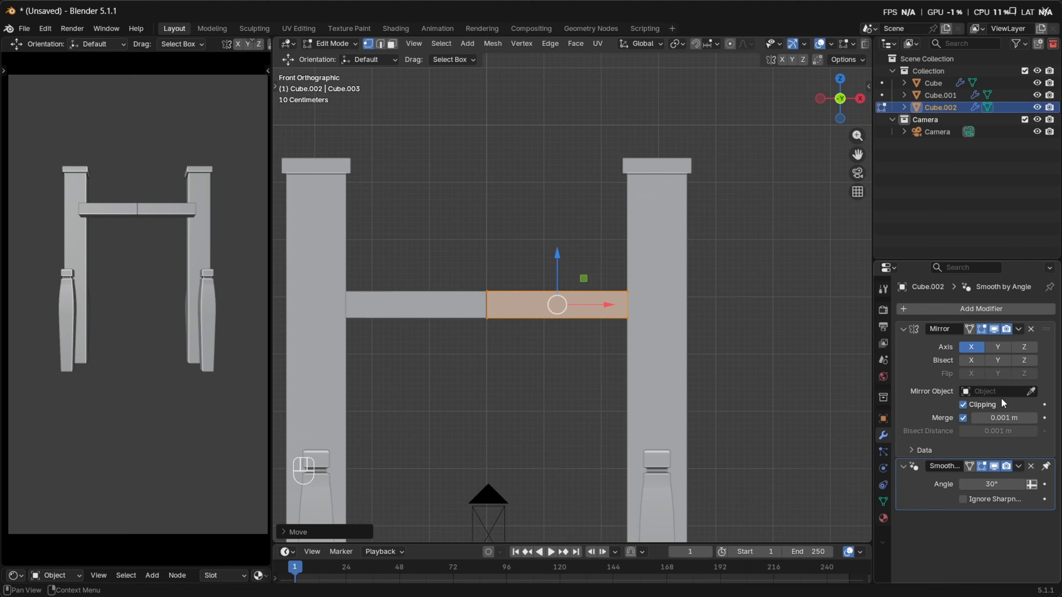
pyautogui.hotkey('alt', 'z')
pyautogui.scroll(6, 486, 305)
pyautogui.keyDown('shift'); pyautogui.moveTo(465, 308); pyautogui.dragTo(518, 291, button='middle'); pyautogui.keyUp('shift')
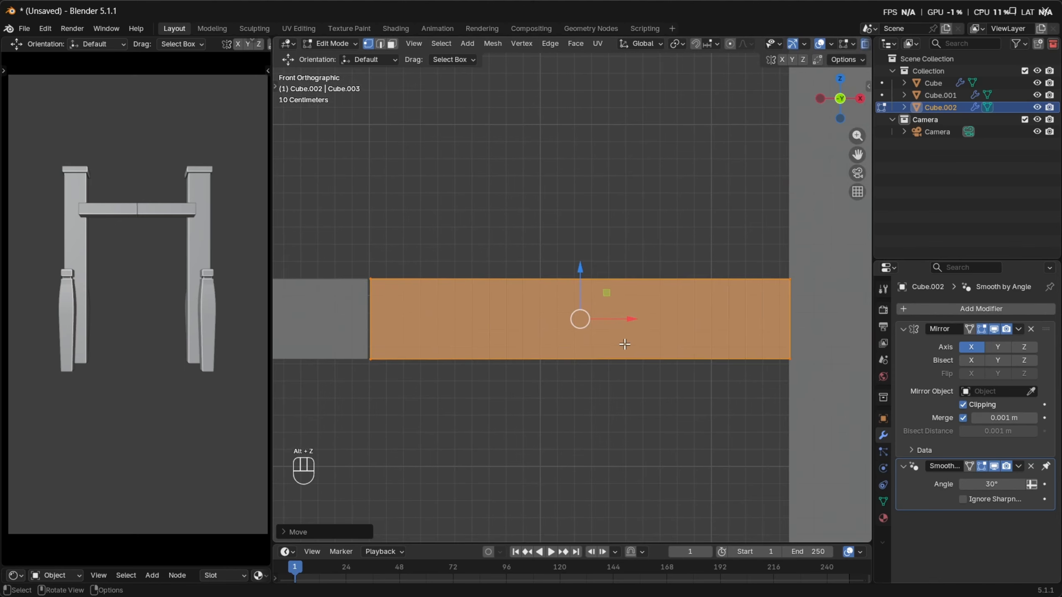
pyautogui.press('g')
pyautogui.click(657, 347)
pyautogui.scroll(-7, 656, 341)
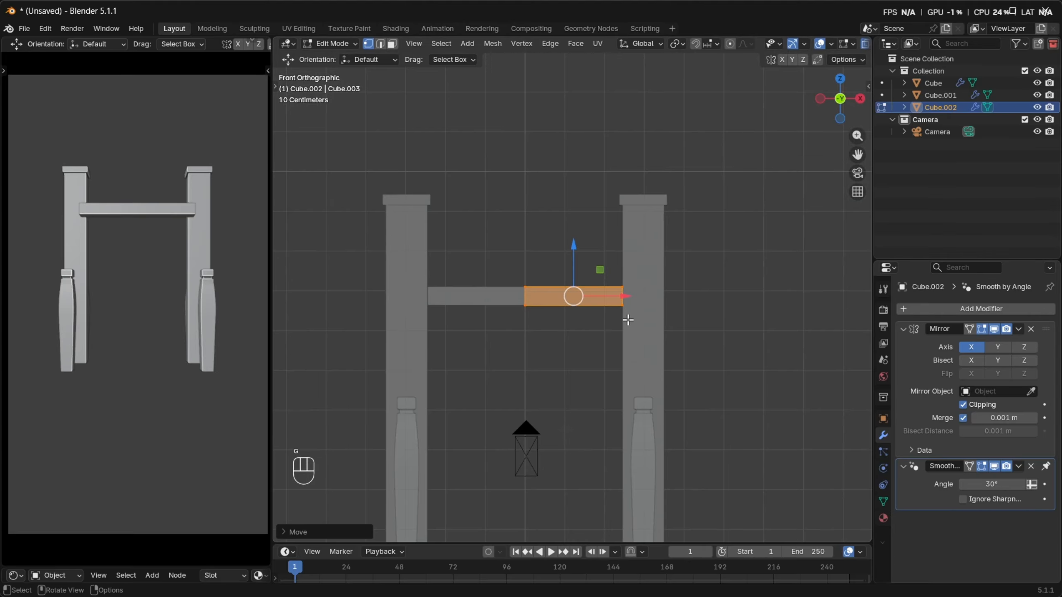
# Extend the bar's outer end along X by about 1.81 m so the crossbeam passes beyond the tall posts
pyautogui.press('g')
pyautogui.press('x')
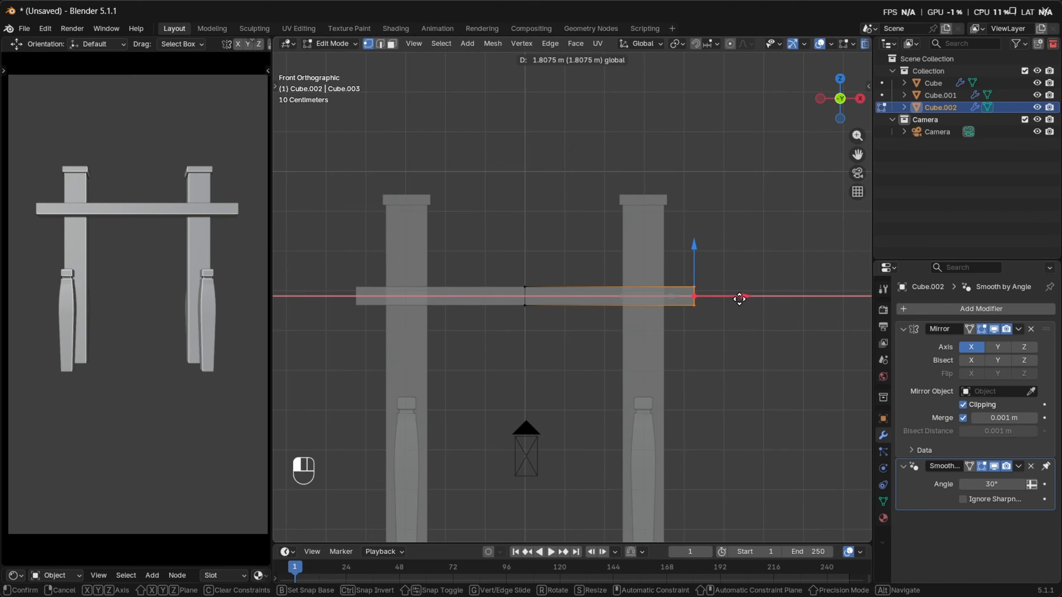
pyautogui.click(740, 299)
pyautogui.moveTo(741, 299); pyautogui.dragTo(578, 410, button='middle')
pyautogui.hotkey('alt', 'z')
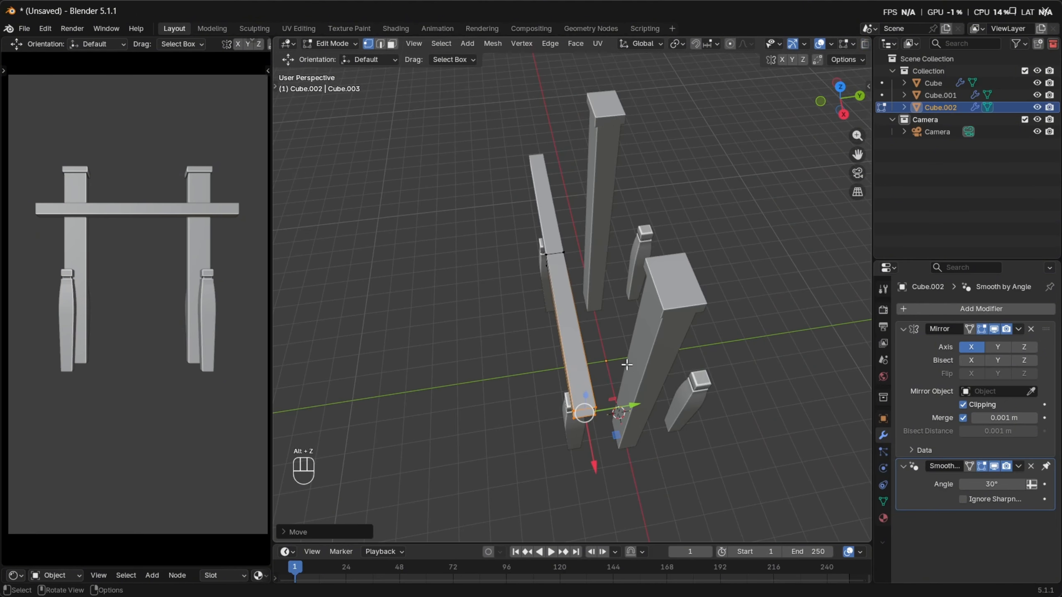
# Select the entire crossbeam and move it along Y in top view until it is centred on the tall posts
pyautogui.press('s')
pyautogui.rightClick(626, 365)
pyautogui.press('a')
pyautogui.press('`')
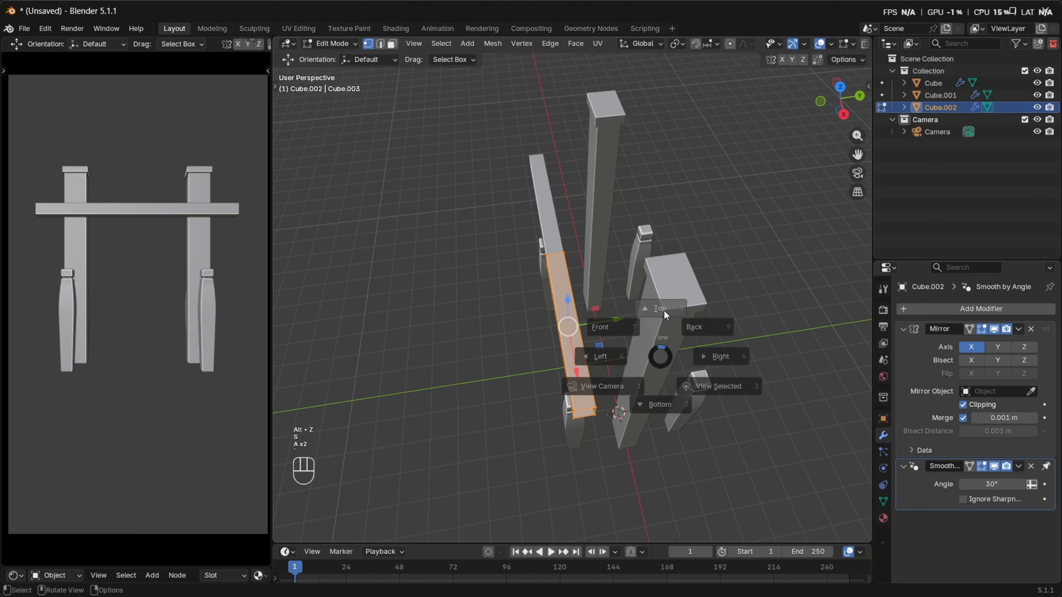
pyautogui.click(664, 309)
pyautogui.moveTo(611, 260); pyautogui.dragTo(621, 204)
pyautogui.scroll(-1, 646, 263)
# In front view, raise the crossbeam along Z to just below the tall posts' caps
pyautogui.press('`')
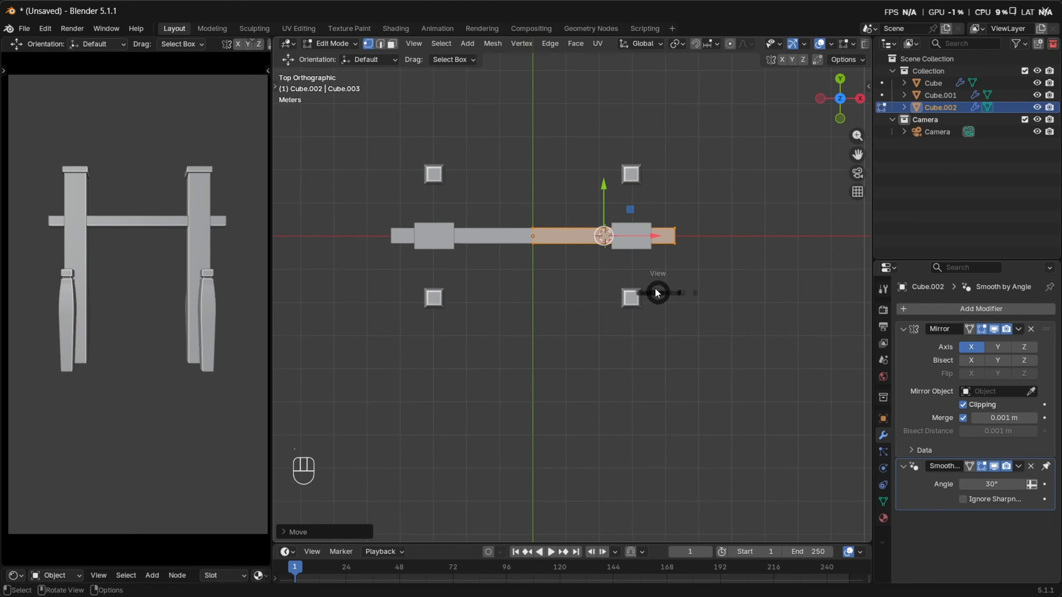
pyautogui.click(621, 255)
pyautogui.scroll(-5, 584, 222)
pyautogui.press('g')
pyautogui.press('z')
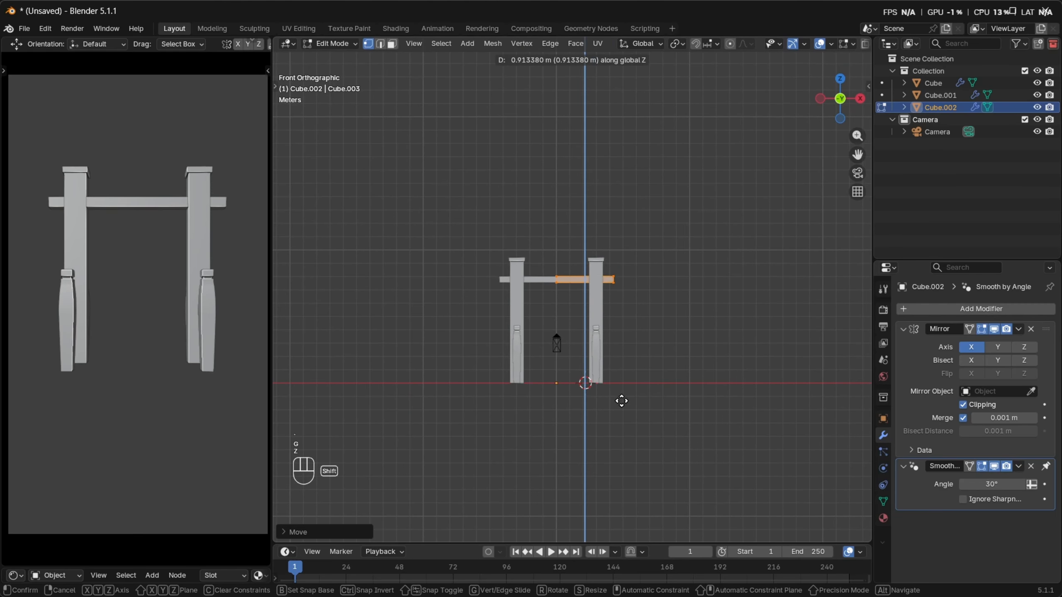
pyautogui.click(625, 377)
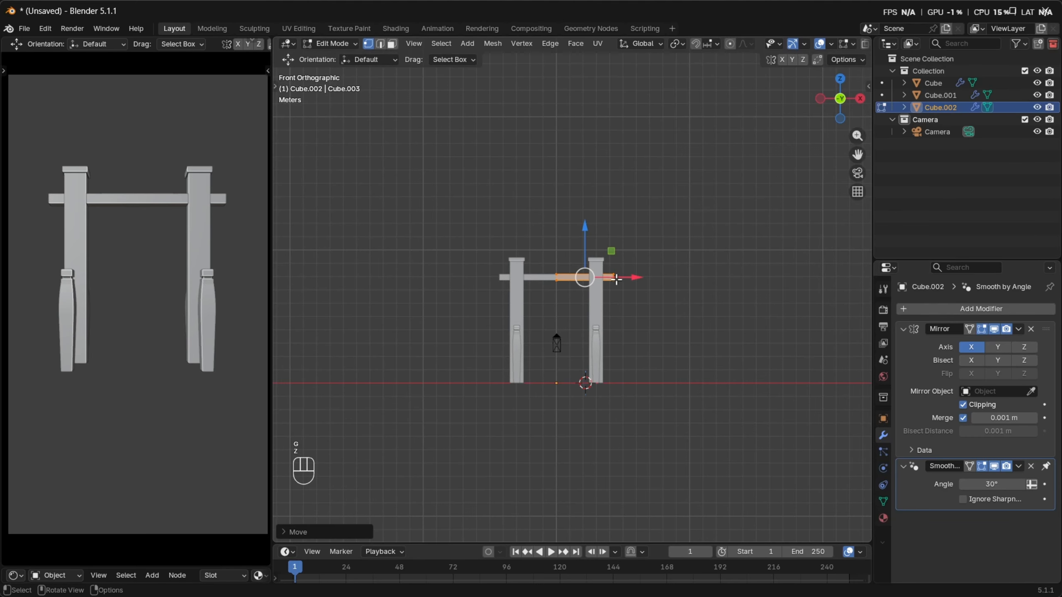
# Select the open edge loop at the crossbeam's outer end and fill it with a face
pyautogui.scroll(5, 617, 280)
pyautogui.moveTo(633, 284); pyautogui.dragTo(583, 334, button='middle')
pyautogui.scroll(2, 583, 333)
pyautogui.press('2')
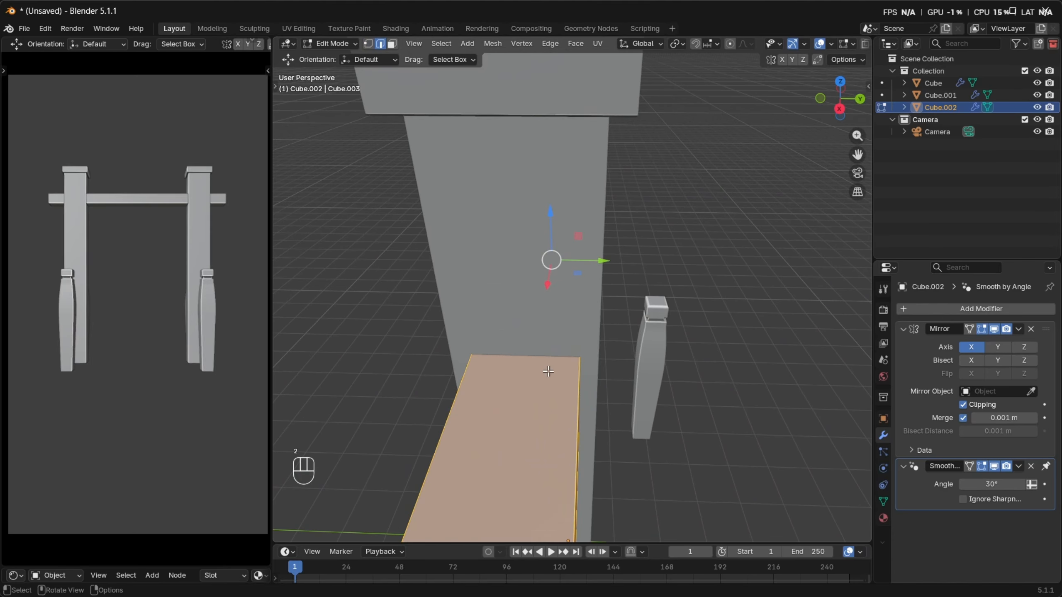
pyautogui.scroll(-5, 558, 440)
pyautogui.keyDown('alt'); pyautogui.click(546, 387); pyautogui.keyUp('alt')
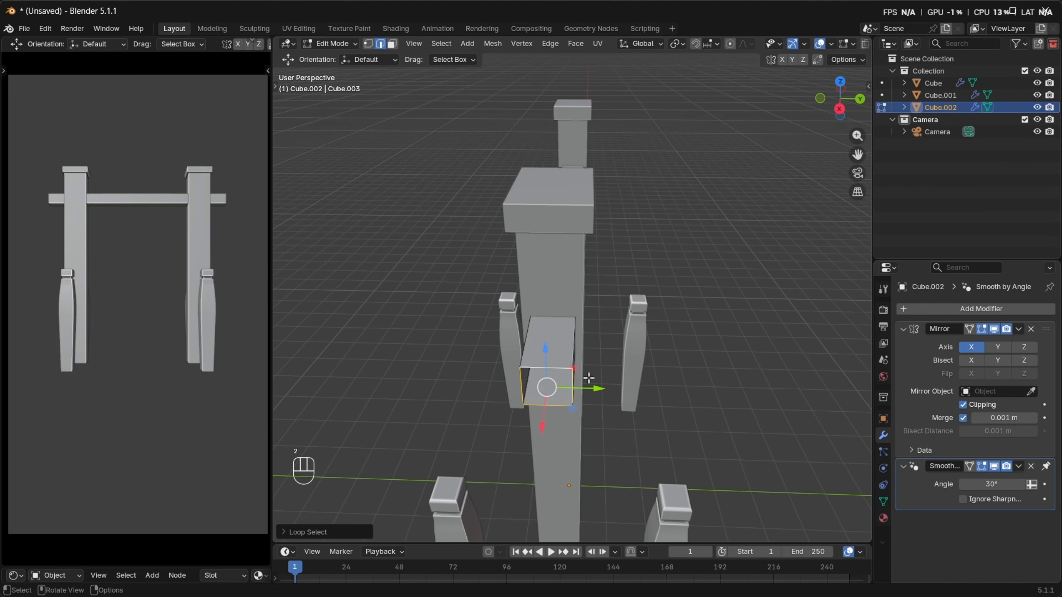
pyautogui.press('f')
# Select the whole crossbeam and scale it along the Y axis to adjust its depth
pyautogui.moveTo(599, 368); pyautogui.dragTo(564, 415, button='middle')
pyautogui.press('s')
pyautogui.press('x')
pyautogui.press('y')
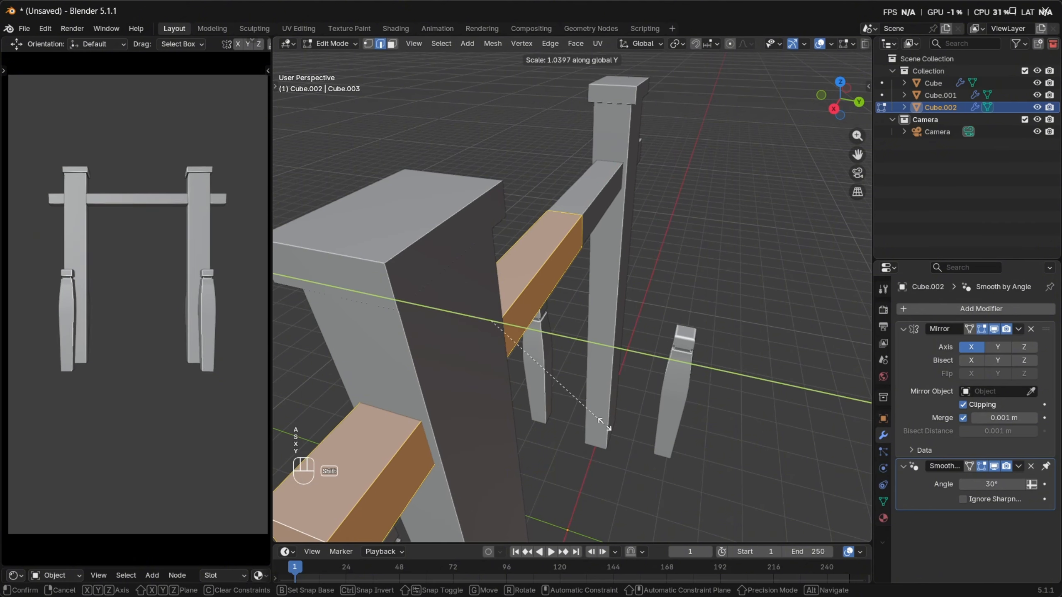
pyautogui.click(318, 498)
pyautogui.scroll(-2, 508, 408)
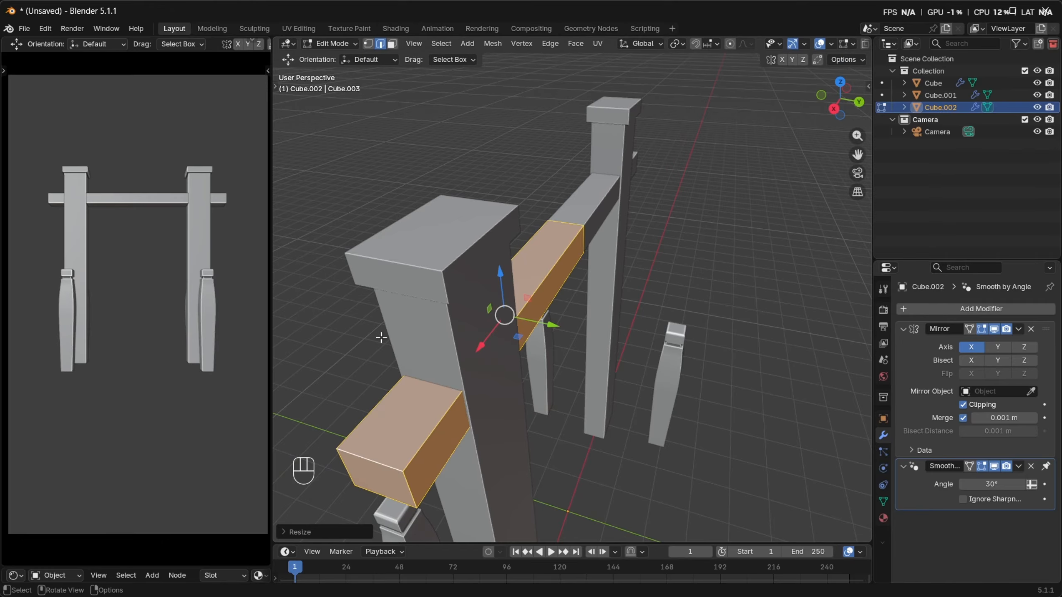
# Add a loop cut across the crossbeam and slide it close to the centre line
pyautogui.moveTo(381, 338); pyautogui.dragTo(640, 321, button='middle')
pyautogui.hotkey('ctrl', 'r')
pyautogui.click(652, 318)
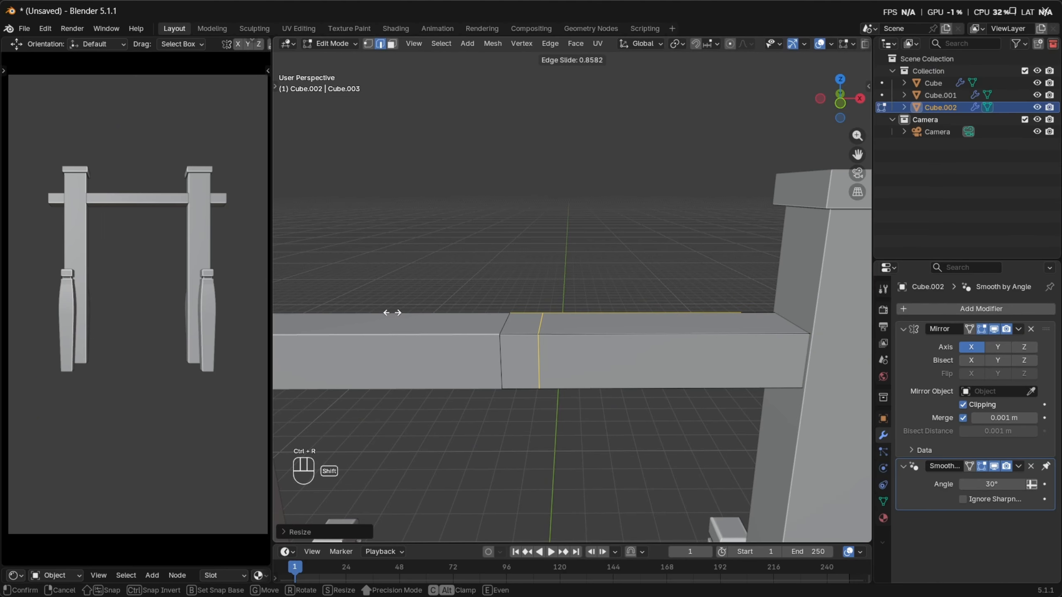
pyautogui.click(497, 311)
# Extrude the small top face beside the crossbeam's centre upward to about the height of the post caps
pyautogui.press('3')
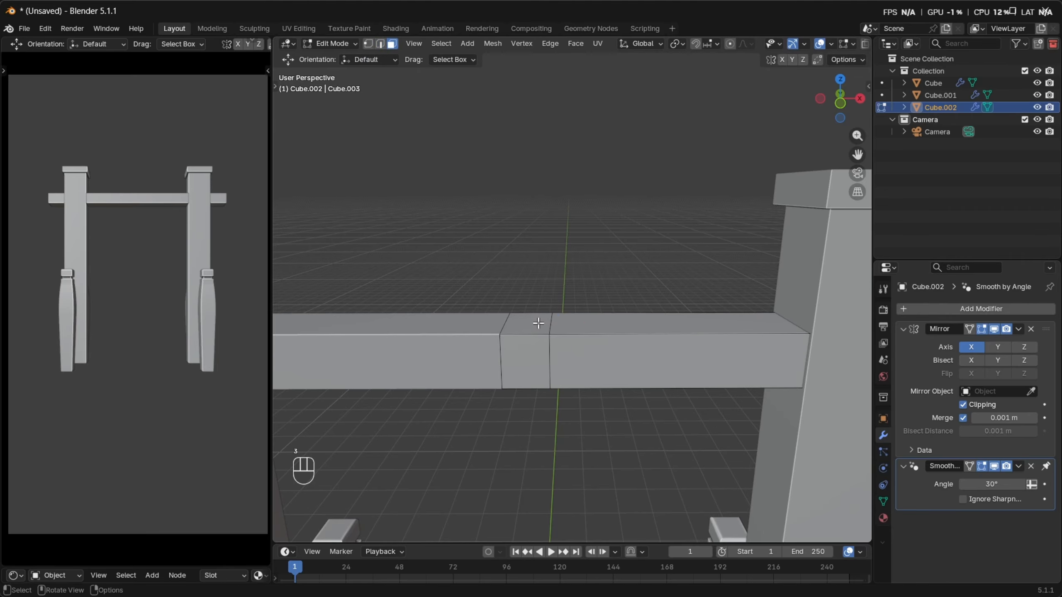
pyautogui.press('KP_1')
pyautogui.keyDown('shift'); pyautogui.moveTo(551, 275); pyautogui.dragTo(569, 354, button='middle'); pyautogui.keyUp('shift')
pyautogui.scroll(1, 569, 353)
pyautogui.press('e')
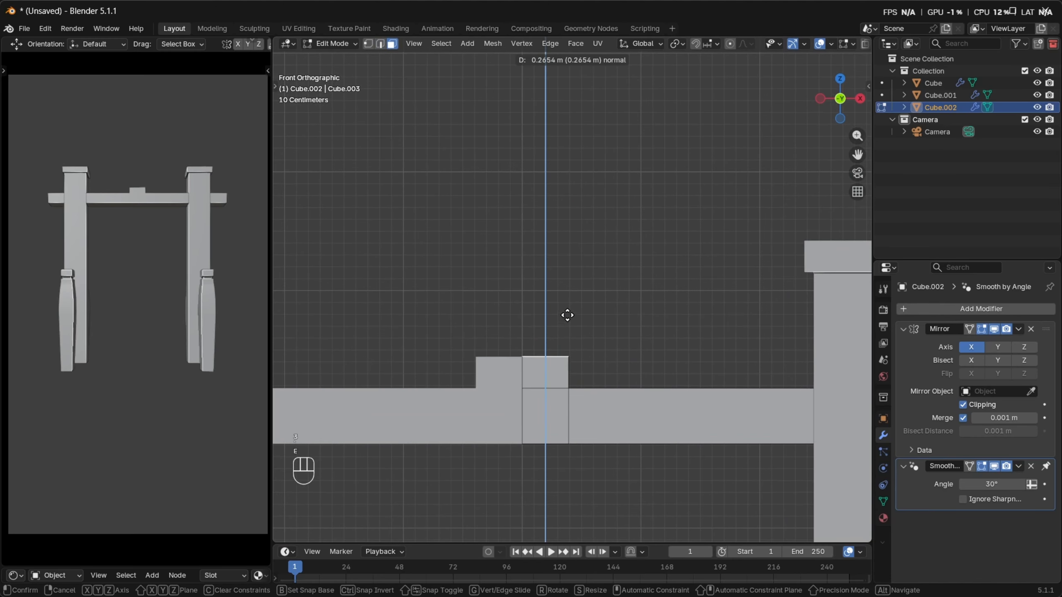
pyautogui.click(575, 218)
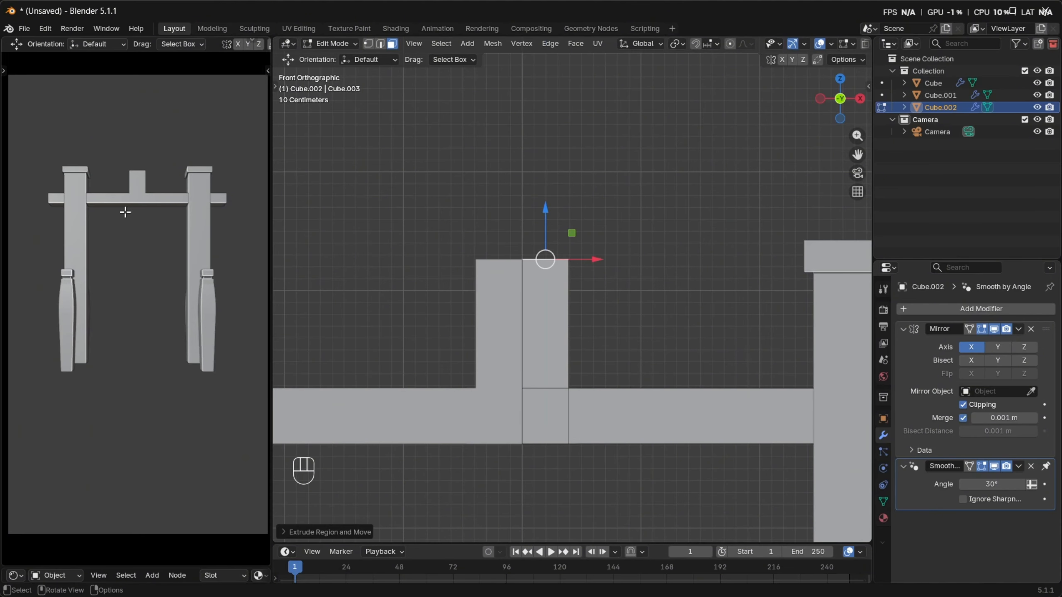
# Narrow the central block by moving its outer side vertices slightly inward along X with X-ray on, and return to Object Mode
pyautogui.scroll(3, 570, 287)
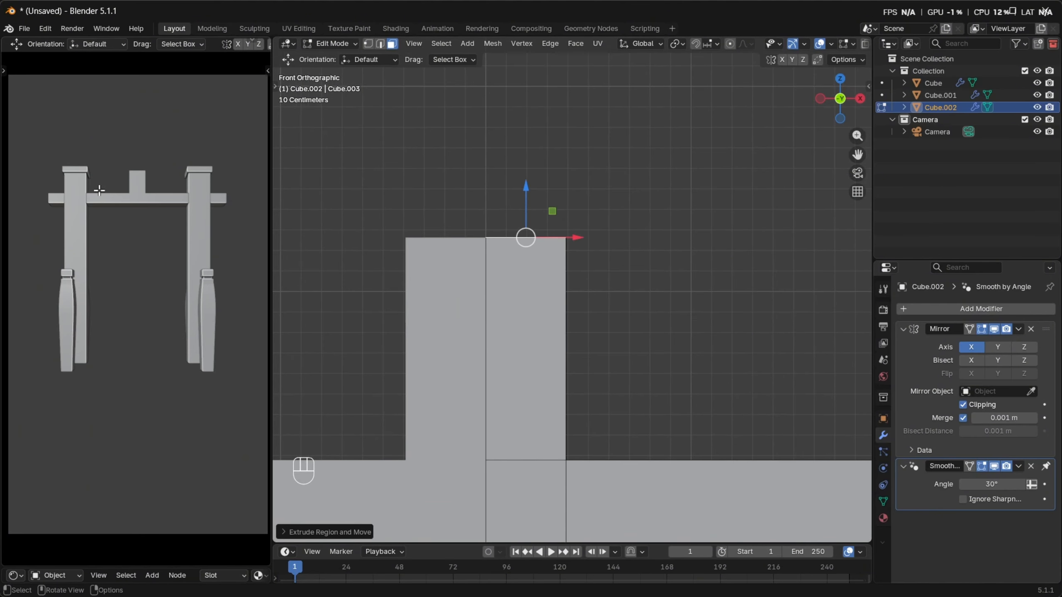
pyautogui.scroll(-3, 562, 333)
pyautogui.hotkey('alt', 'z')
pyautogui.press('1')
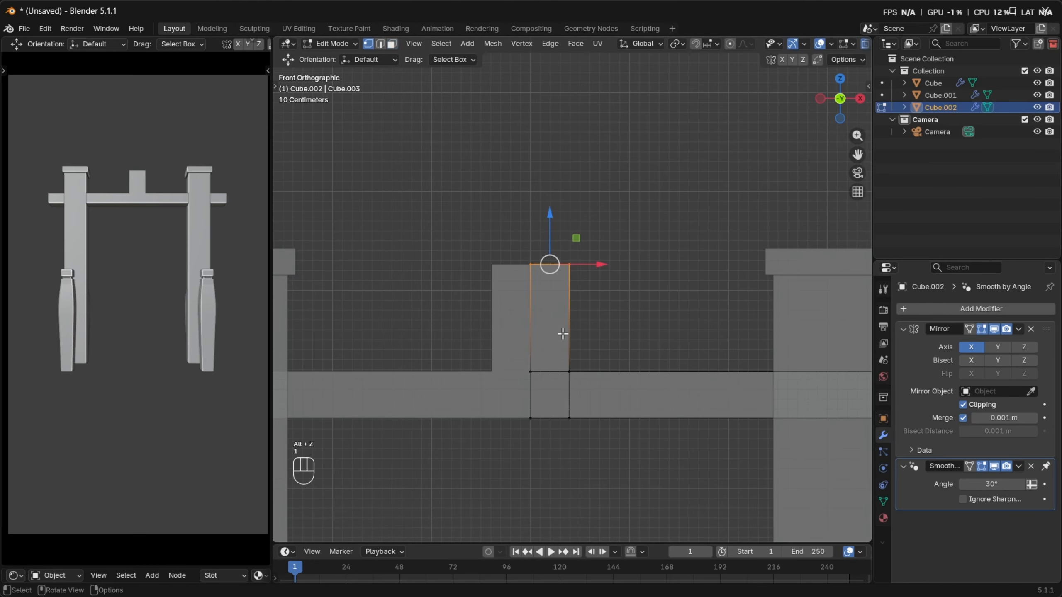
pyautogui.moveTo(606, 472); pyautogui.dragTo(562, 238)
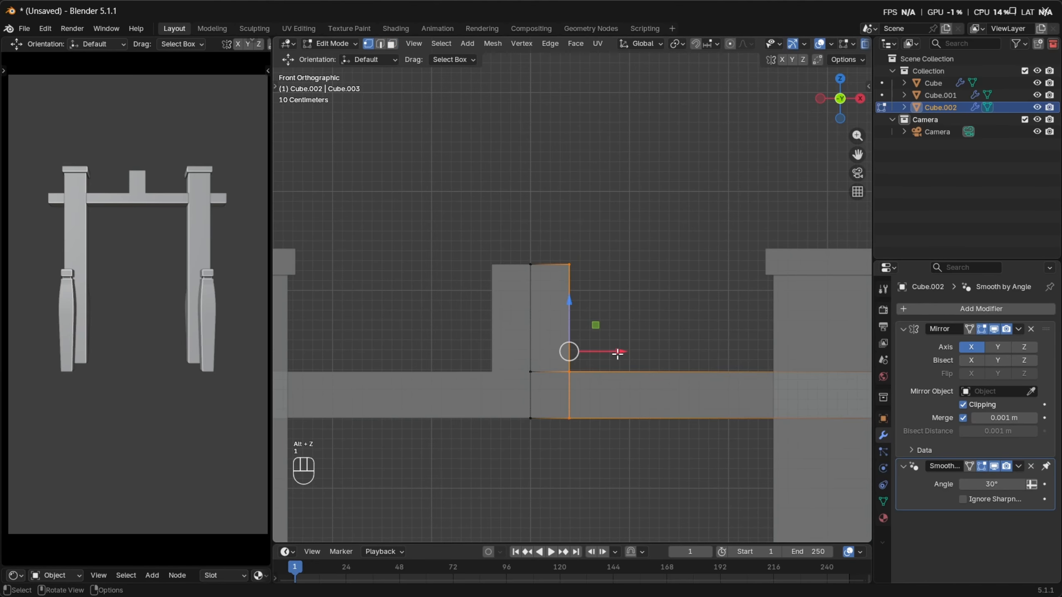
pyautogui.moveTo(617, 353); pyautogui.dragTo(607, 353)
pyautogui.scroll(-5, 623, 365)
pyautogui.keyDown('shift'); pyautogui.moveTo(637, 378); pyautogui.dragTo(602, 294, button='middle'); pyautogui.keyUp('shift')
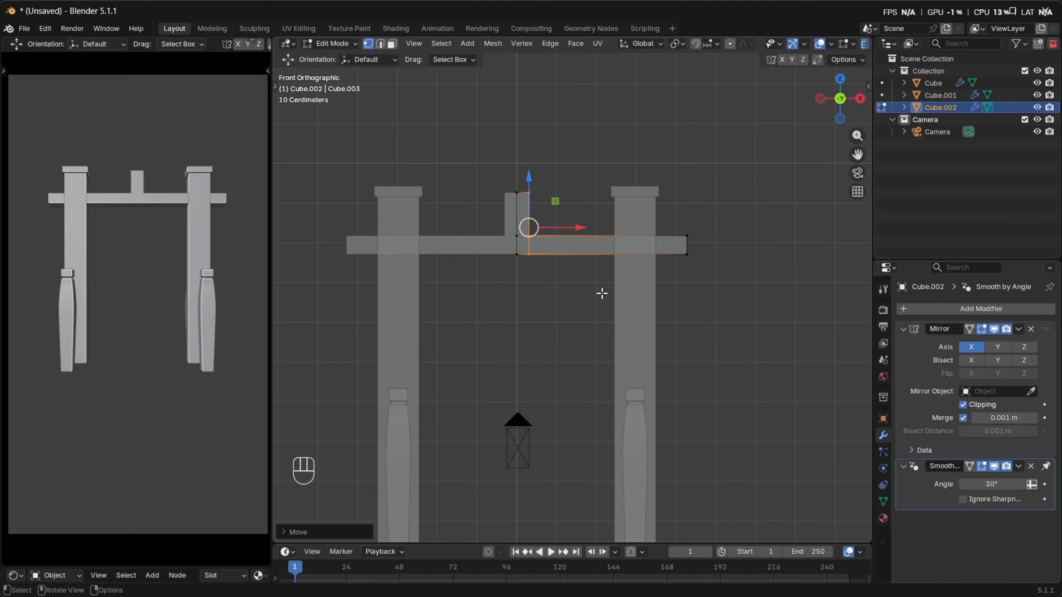
pyautogui.press('Tab')
pyautogui.scroll(-3, 615, 298)
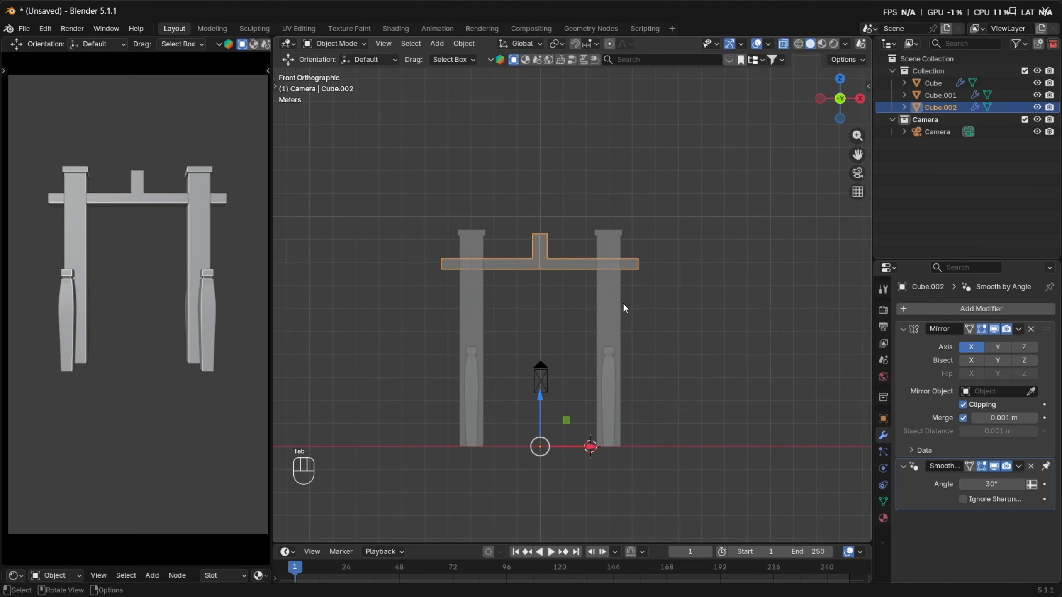
# Turn X-ray off and duplicate the crossbeam with its central block, keeping the copy in place
pyautogui.moveTo(614, 304); pyautogui.dragTo(374, 329, button='middle')
pyautogui.hotkey('alt', 'z')
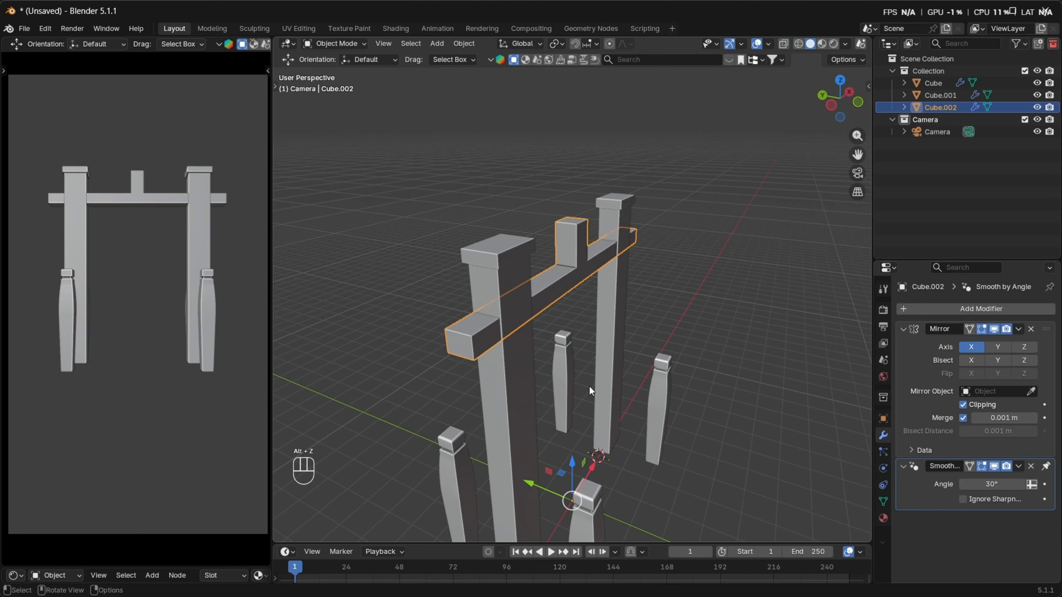
pyautogui.scroll(-1, 602, 396)
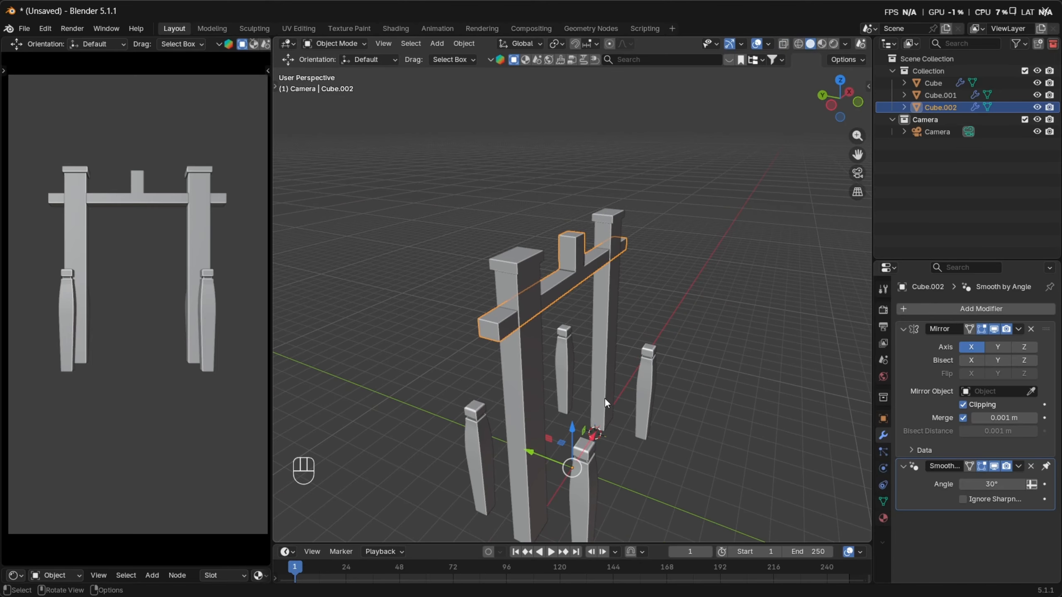
pyautogui.scroll(1, 594, 395)
pyautogui.keyDown('shift'); pyautogui.moveTo(613, 387); pyautogui.dragTo(560, 328, button='middle'); pyautogui.keyUp('shift')
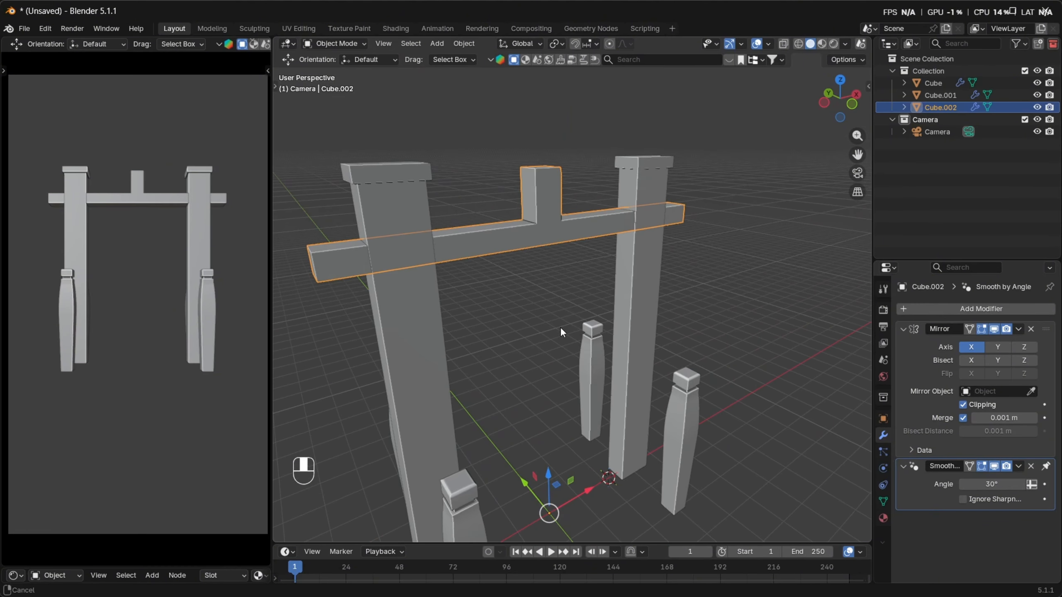
pyautogui.hotkey('shift', 'd')
pyautogui.rightClick(570, 283)
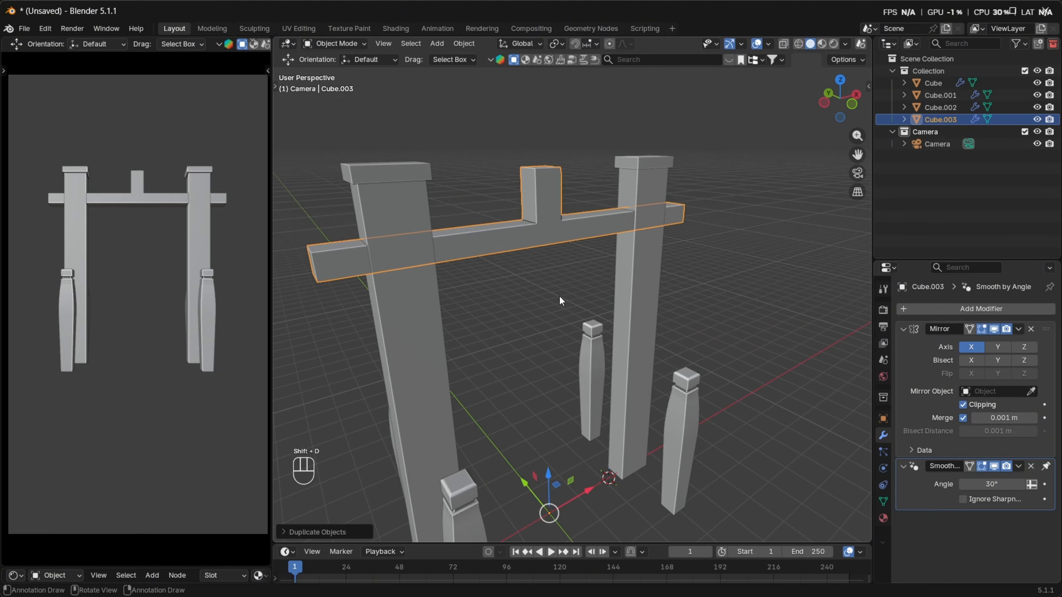
# Move the duplicate's entire mesh up along Z so its beam rests on the post caps above the lower central block
pyautogui.scroll(-2, 560, 294)
pyautogui.moveTo(572, 290); pyautogui.dragTo(537, 285, button='middle')
pyautogui.press('Tab')
pyautogui.press('a')
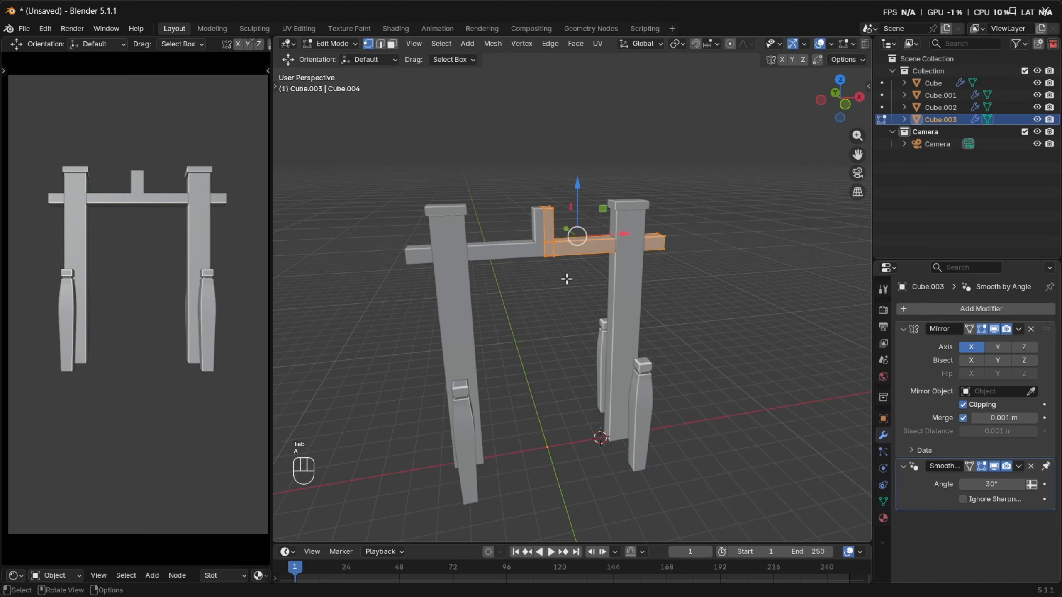
pyautogui.press('g')
pyautogui.press('z')
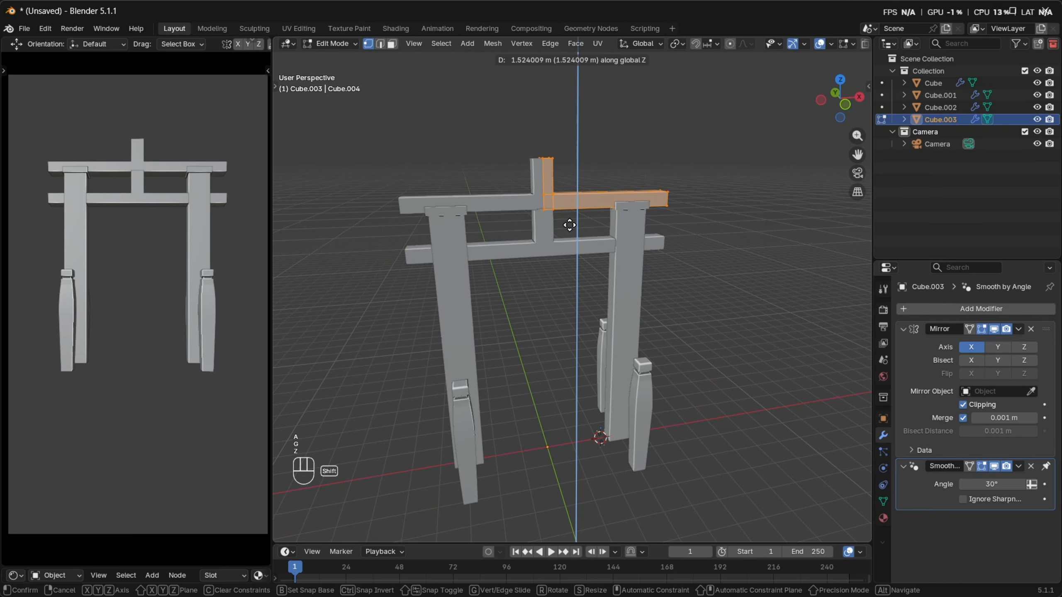
pyautogui.click(571, 197)
# Delete the faces of the central block standing on the upper beam, selecting them through X-ray in front view
pyautogui.moveTo(627, 185); pyautogui.dragTo(592, 209, button='middle')
pyautogui.press('`')
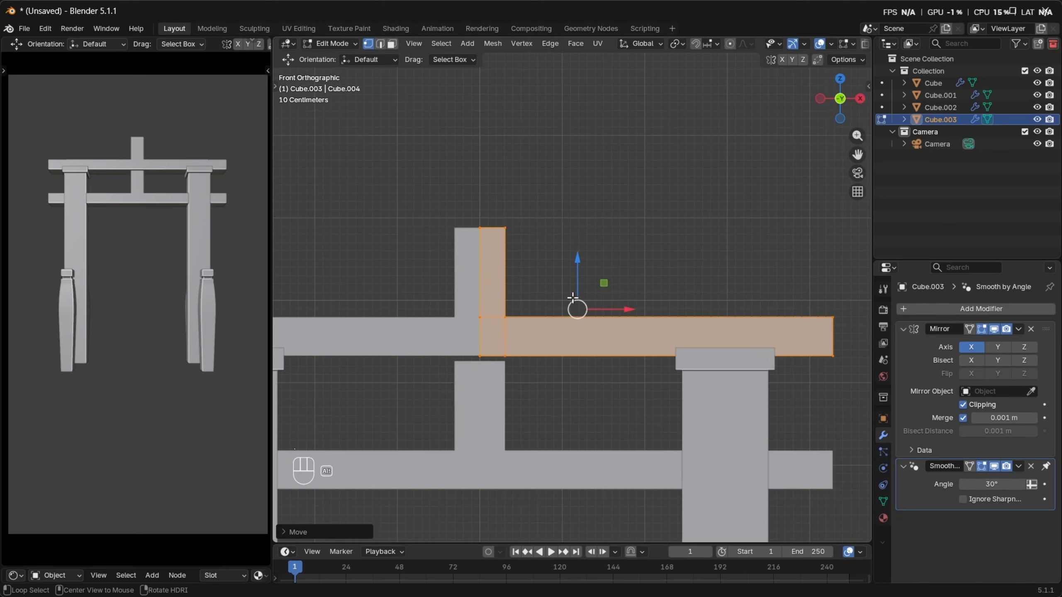
pyautogui.hotkey('alt', 'z')
pyautogui.press('2')
pyautogui.scroll(2, 634, 280)
pyautogui.hotkey('alt', 'z')
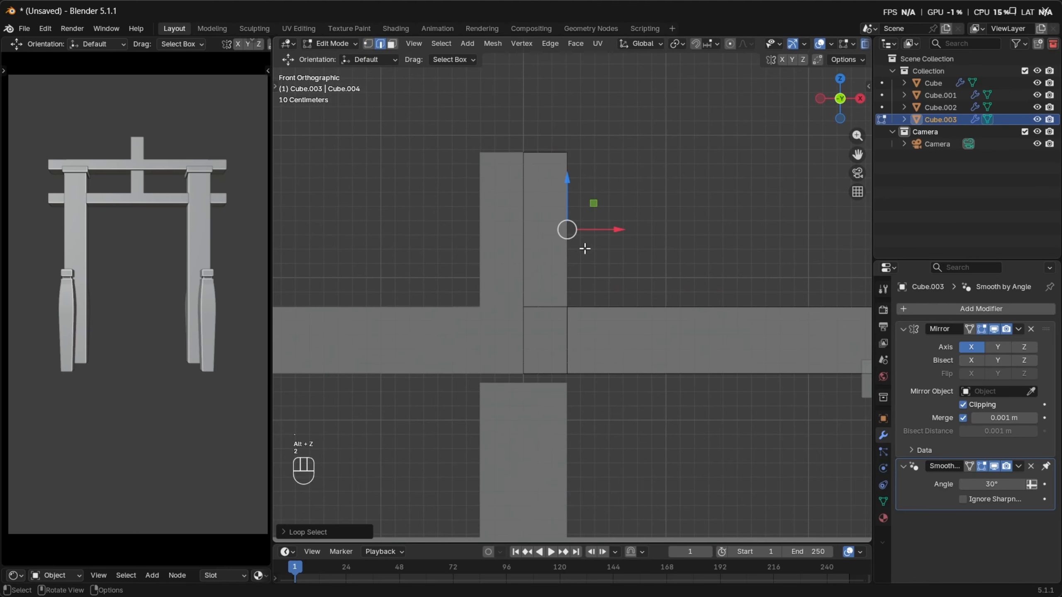
pyautogui.moveTo(583, 247); pyautogui.dragTo(526, 268, button='middle')
pyautogui.press('3')
pyautogui.click(524, 263)
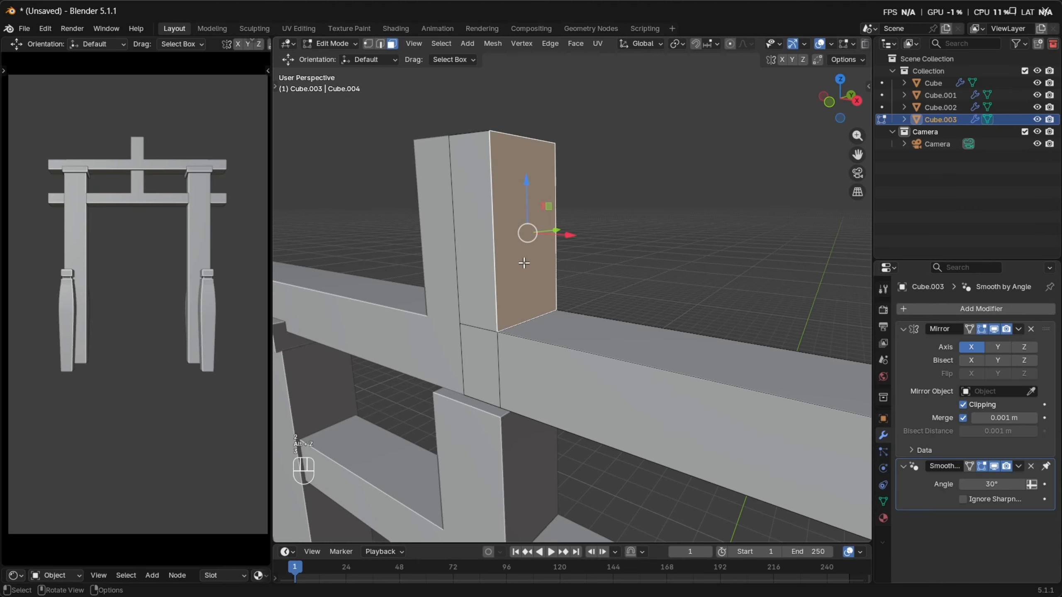
pyautogui.press('`')
pyautogui.hotkey('alt', 'z')
pyautogui.moveTo(448, 135); pyautogui.dragTo(608, 282)
pyautogui.press('x')
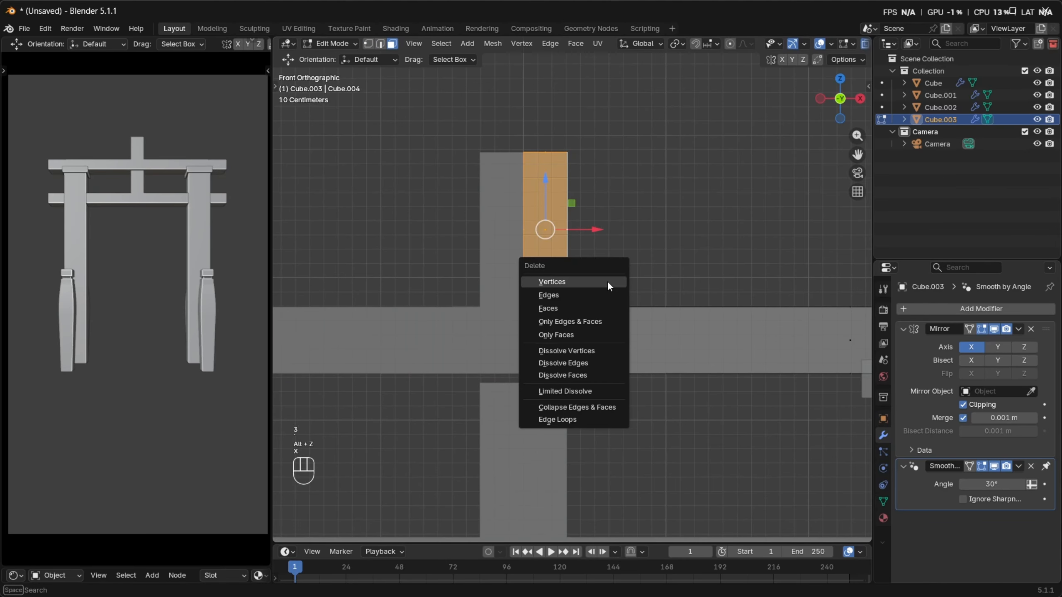
pyautogui.click(585, 308)
pyautogui.hotkey('alt', 'z')
# Dissolve the leftover edge loop near the upper beam's centre and delete the inner face left inside the opening
pyautogui.moveTo(584, 290); pyautogui.dragTo(595, 333, button='middle')
pyautogui.scroll(2, 597, 328)
pyautogui.keyDown('alt'); pyautogui.click(612, 431); pyautogui.keyUp('alt')
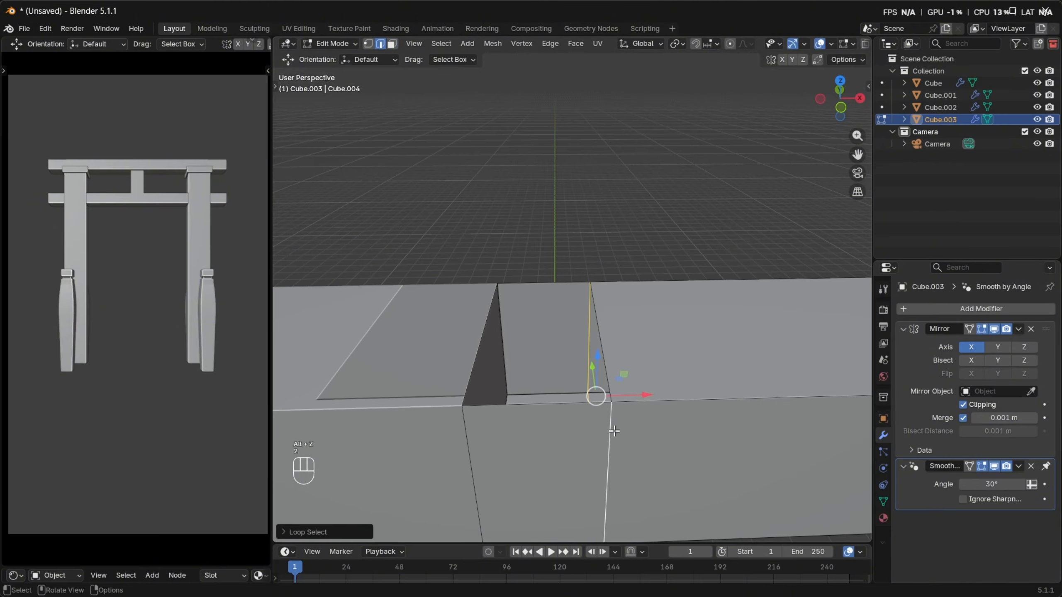
pyautogui.moveTo(600, 383); pyautogui.dragTo(557, 368, button='middle')
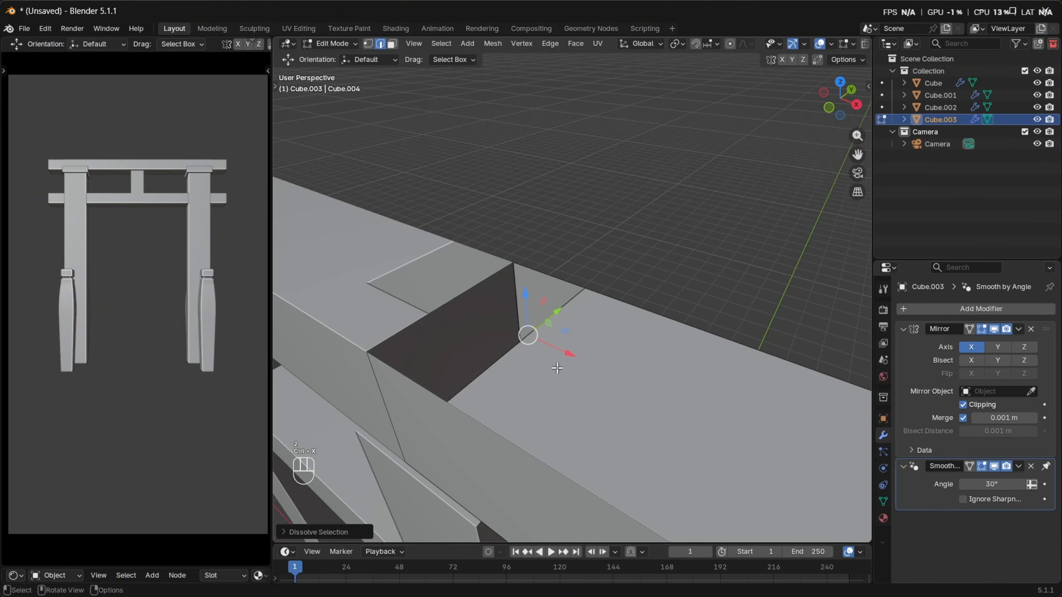
pyautogui.press('3')
pyautogui.click(462, 350)
pyautogui.press('x')
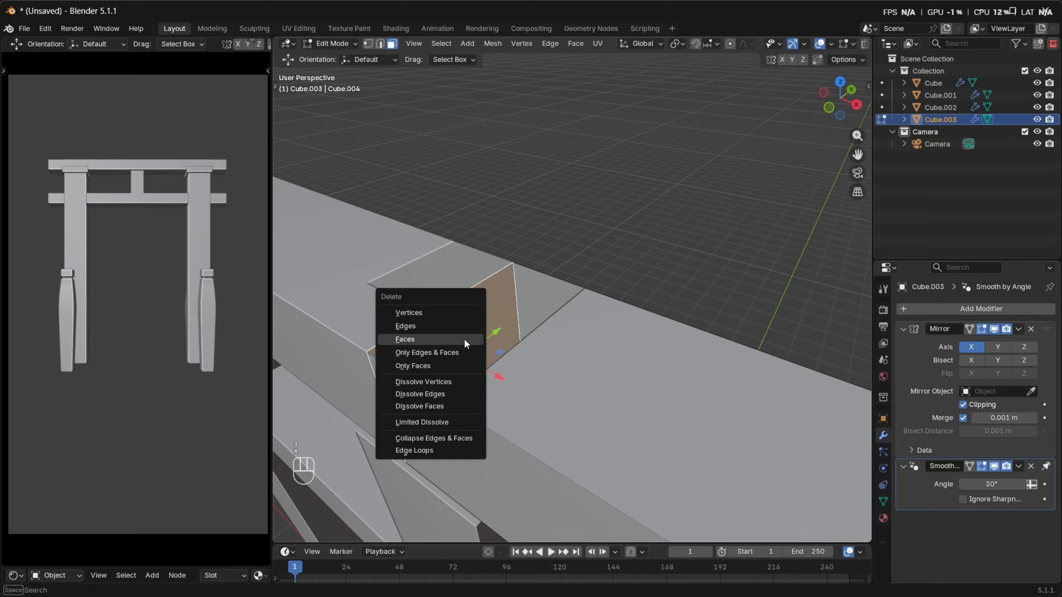
pyautogui.click(460, 340)
# Close the gap in the upper beam's top by moving the opening's side edge along X to the centre line
pyautogui.moveTo(460, 340); pyautogui.dragTo(641, 363, button='middle')
pyautogui.click(618, 353)
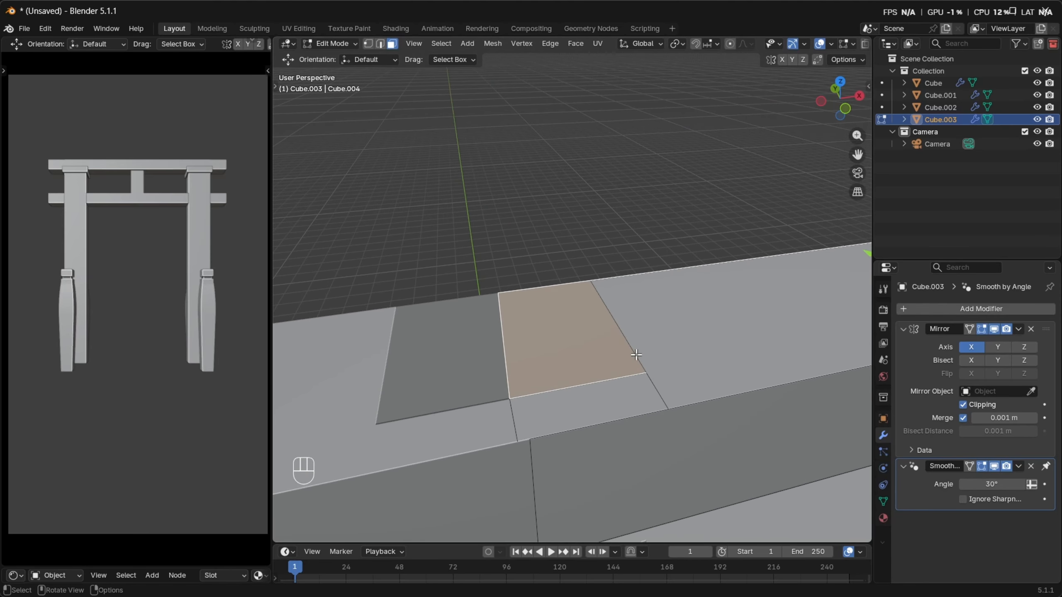
pyautogui.press('2')
pyautogui.click(651, 362)
pyautogui.moveTo(659, 331); pyautogui.dragTo(544, 347)
pyautogui.moveTo(544, 347); pyautogui.dragTo(552, 328, button='middle')
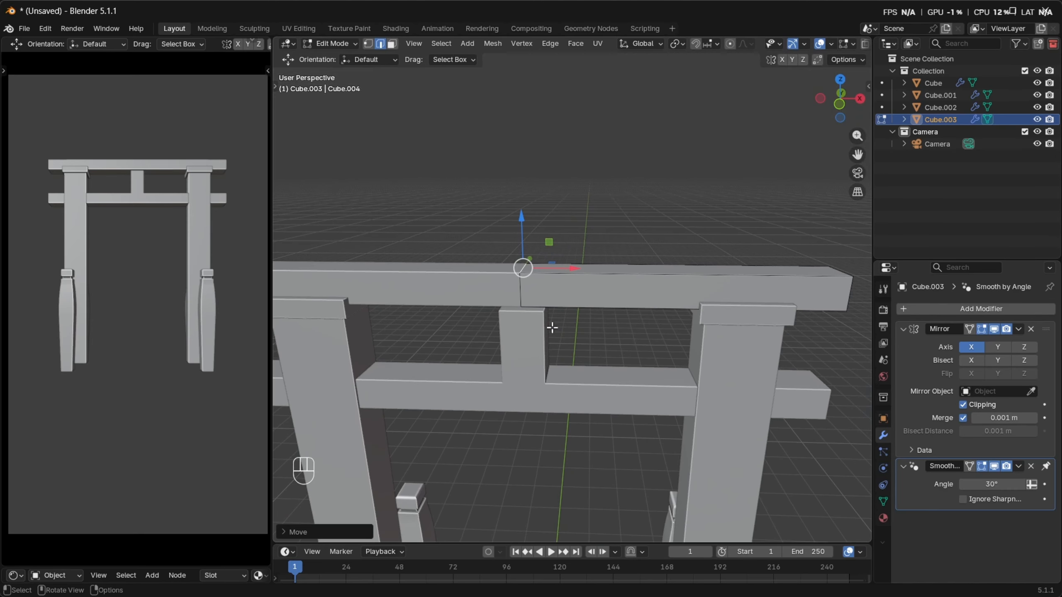
pyautogui.scroll(-2, 552, 328)
pyautogui.scroll(-3, 600, 385)
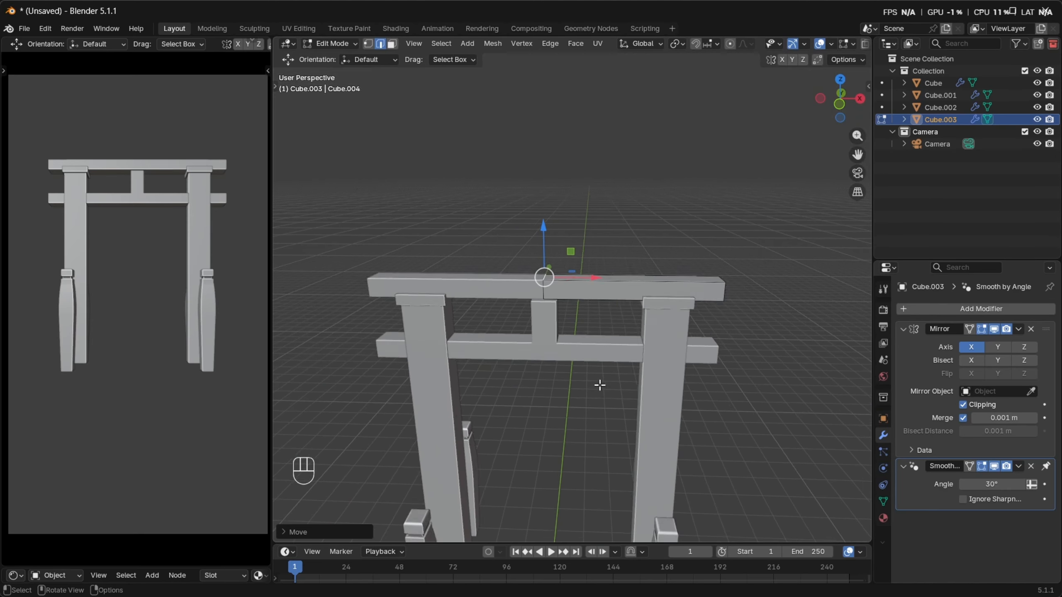
# Select the whole upper beam and scale it up along Y to make it deeper
pyautogui.moveTo(599, 384); pyautogui.dragTo(519, 407, button='middle')
pyautogui.scroll(4, 544, 397)
pyautogui.press('a')
pyautogui.press('s')
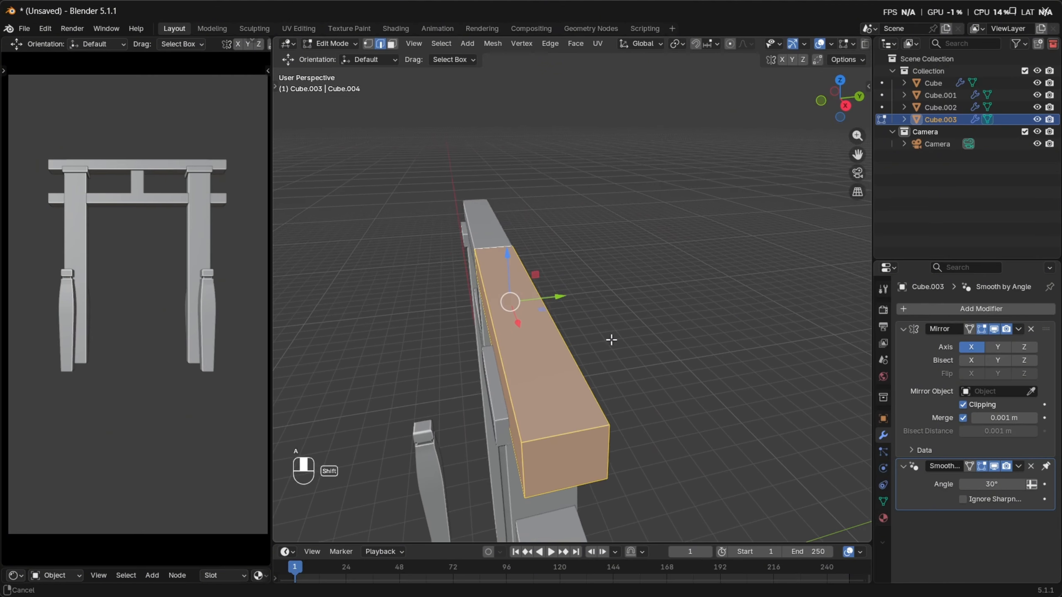
pyautogui.press('x')
pyautogui.press('y')
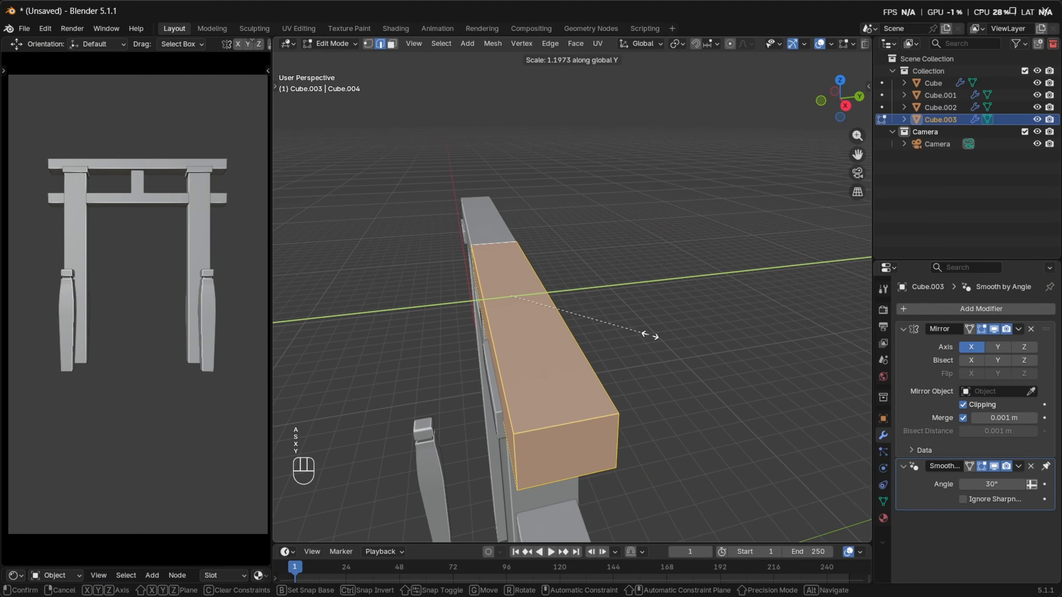
pyautogui.click(334, 330)
pyautogui.scroll(-5, 319, 289)
pyautogui.moveTo(318, 289); pyautogui.dragTo(460, 293, button='middle')
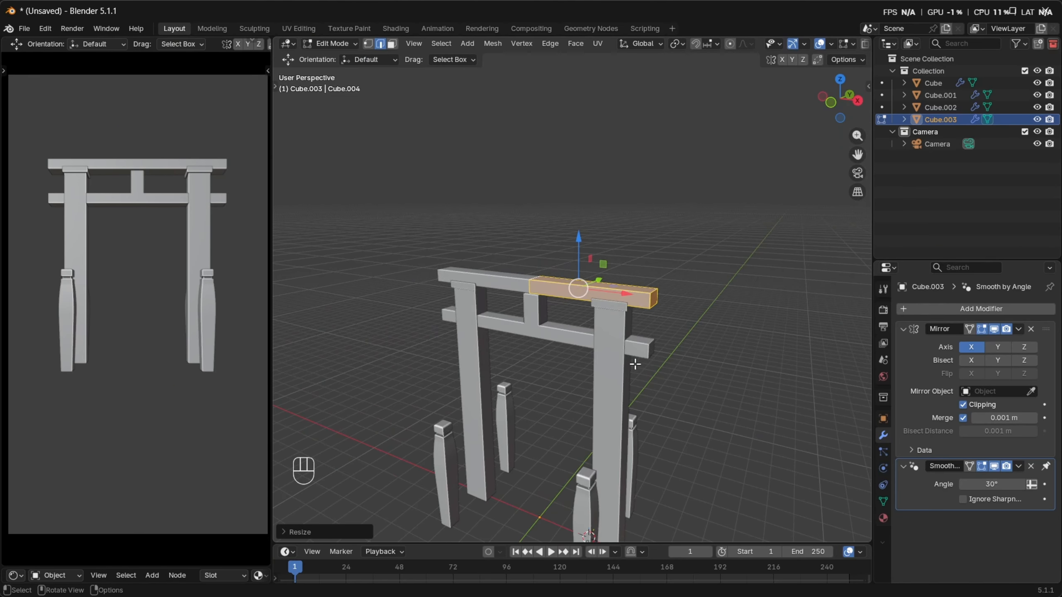
# Lengthen the upper beam by moving its outer end vertices slightly outward along X in front view with X-ray on
pyautogui.press('KP_1')
pyautogui.keyDown('shift'); pyautogui.moveTo(644, 292); pyautogui.dragTo(604, 292, button='middle'); pyautogui.keyUp('shift')
pyautogui.press('1')
pyautogui.hotkey('alt', 'z')
pyautogui.moveTo(603, 231); pyautogui.dragTo(679, 337)
pyautogui.moveTo(667, 281)
pyautogui.mouseDown()
pyautogui.moveTo(681, 284)
pyautogui.moveTo(669, 284)
pyautogui.mouseUp()
# Slant the upper beam's end by moving only its top outer vertices further outward along X
pyautogui.scroll(8, 668, 283)
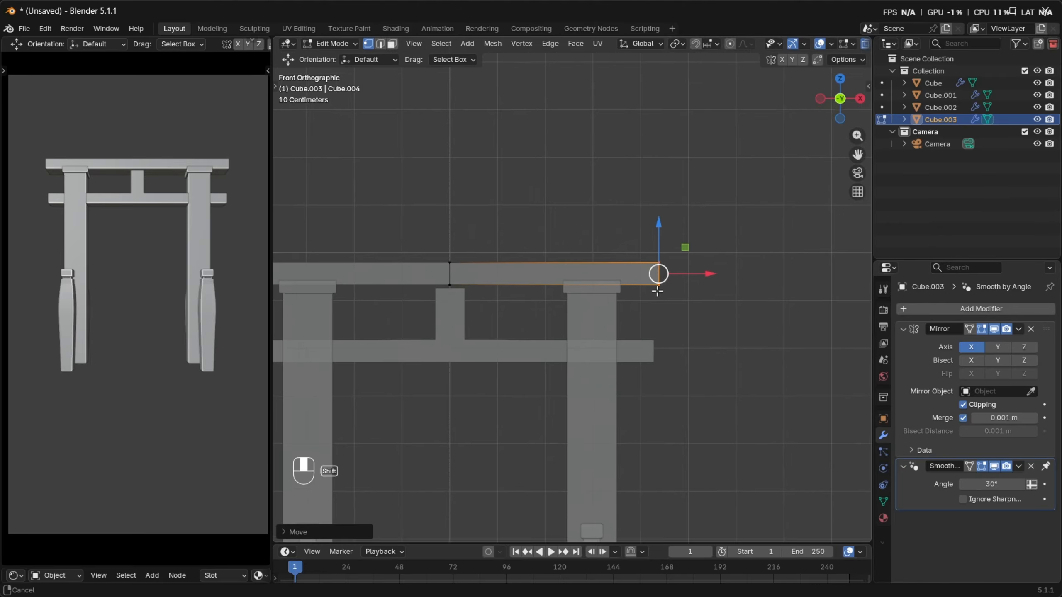
pyautogui.keyDown('shift'); pyautogui.moveTo(711, 151); pyautogui.dragTo(652, 322, button='middle'); pyautogui.keyUp('shift')
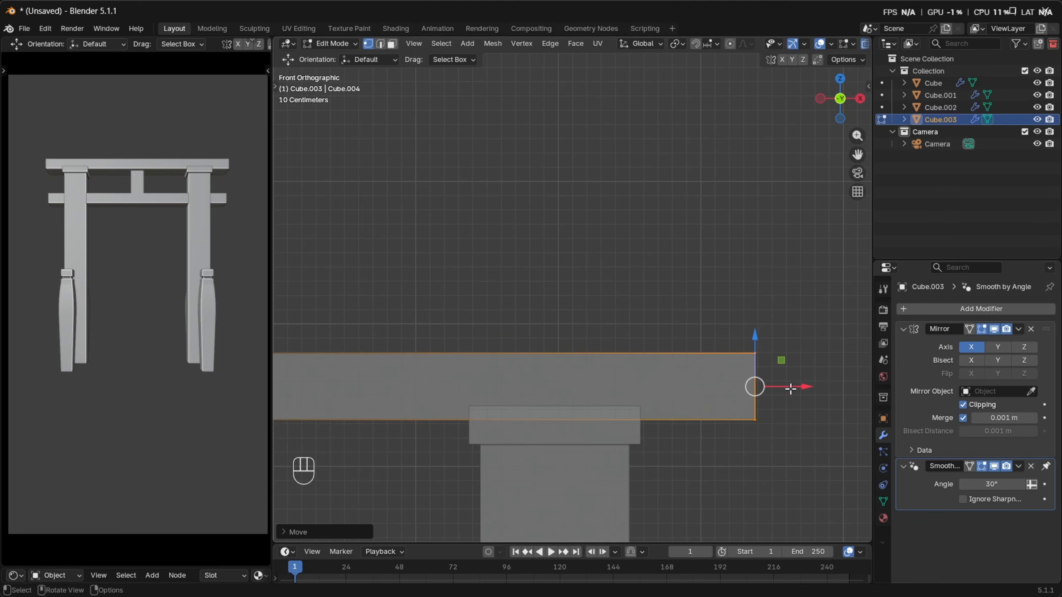
pyautogui.moveTo(793, 391); pyautogui.dragTo(672, 335)
pyautogui.moveTo(766, 353); pyautogui.dragTo(811, 348)
pyautogui.scroll(-3, 738, 397)
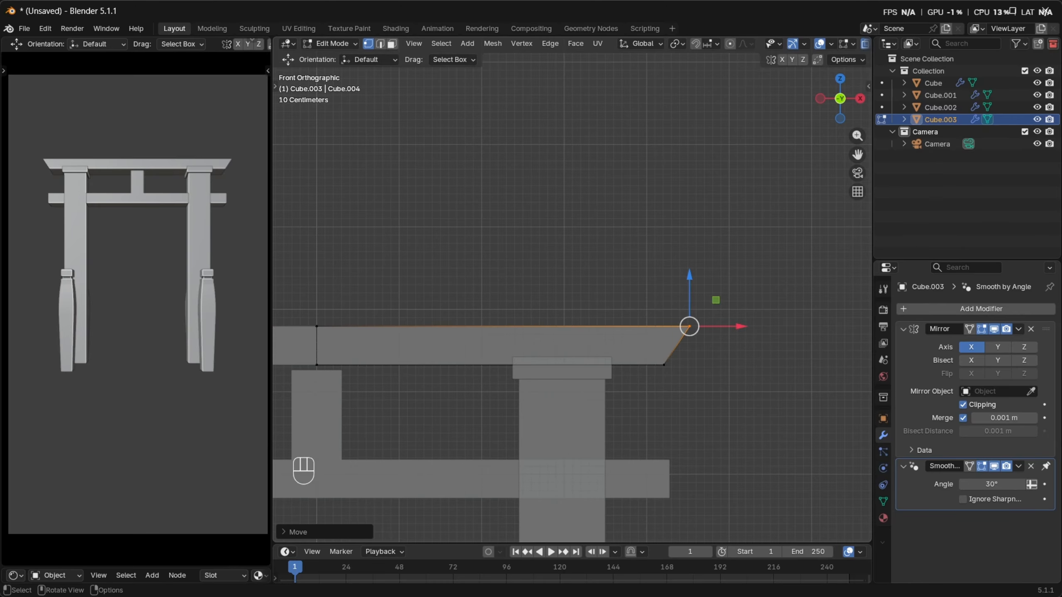
# Scale the whole slanted beam up uniformly and adjust its height along Z on the post caps
pyautogui.press('s')
pyautogui.rightClick(735, 399)
pyautogui.press('a')
pyautogui.press('s')
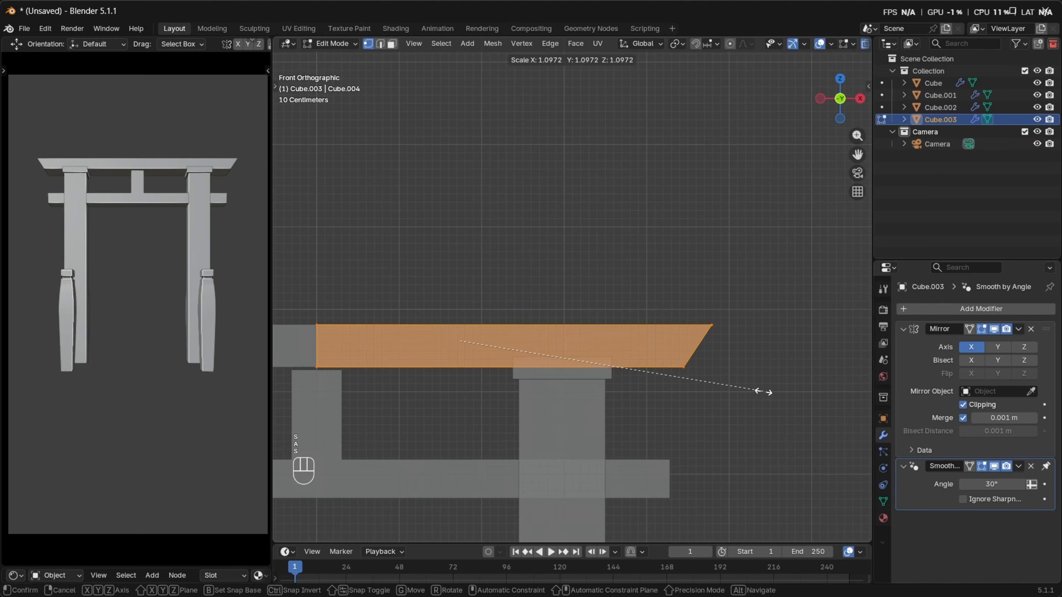
pyautogui.click(789, 390)
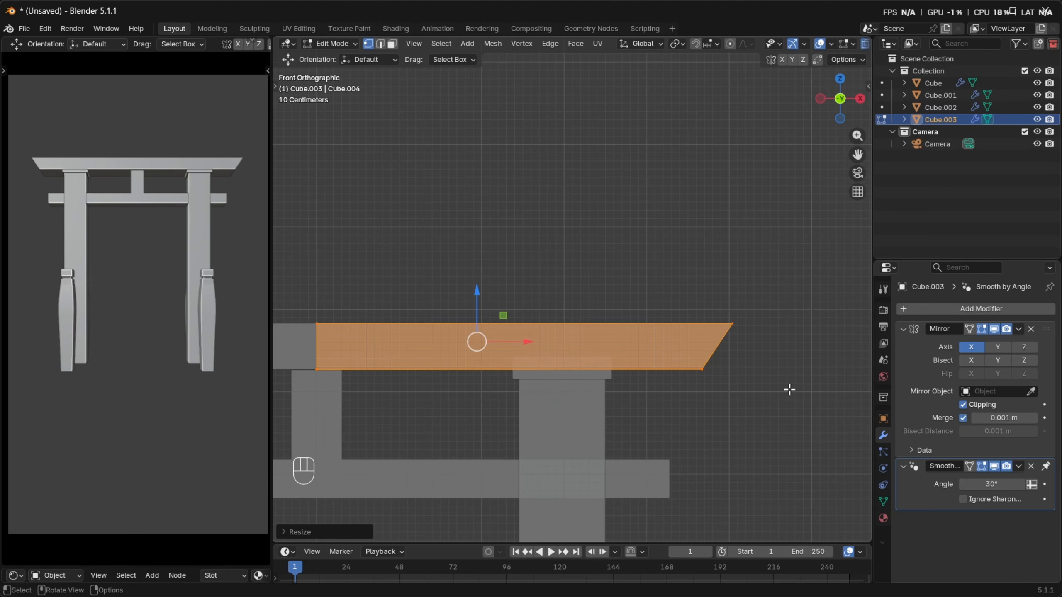
pyautogui.press('g')
pyautogui.press('z')
pyautogui.click(781, 401)
pyautogui.scroll(-4, 761, 377)
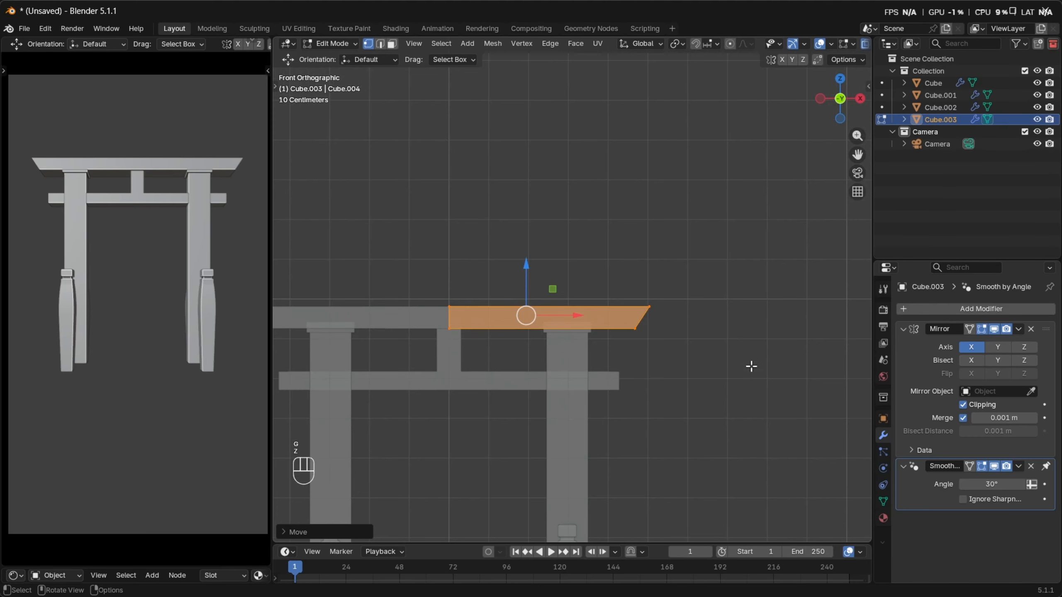
# Thicken the slanted beam by raising its top vertices slightly along Z, and return to Object Mode with X-ray off
pyautogui.moveTo(744, 337); pyautogui.dragTo(619, 295)
pyautogui.moveTo(695, 313); pyautogui.dragTo(388, 277)
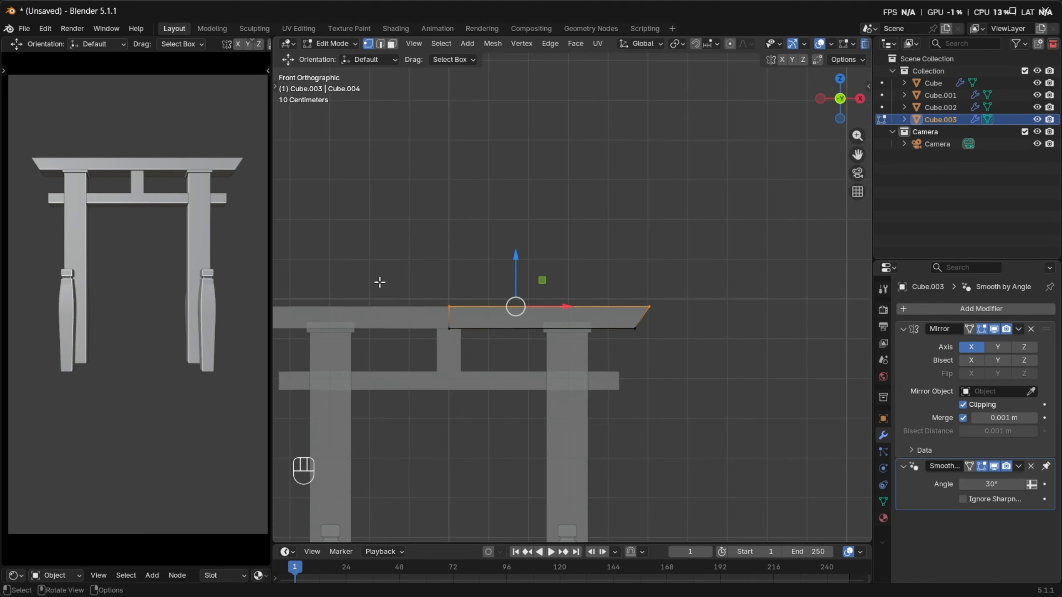
pyautogui.scroll(3, 646, 338)
pyautogui.keyDown('shift'); pyautogui.moveTo(645, 338); pyautogui.dragTo(640, 377, button='middle'); pyautogui.keyUp('shift')
pyautogui.moveTo(485, 321); pyautogui.dragTo(492, 310)
pyautogui.scroll(-3, 531, 315)
pyautogui.hotkey('alt', 'z')
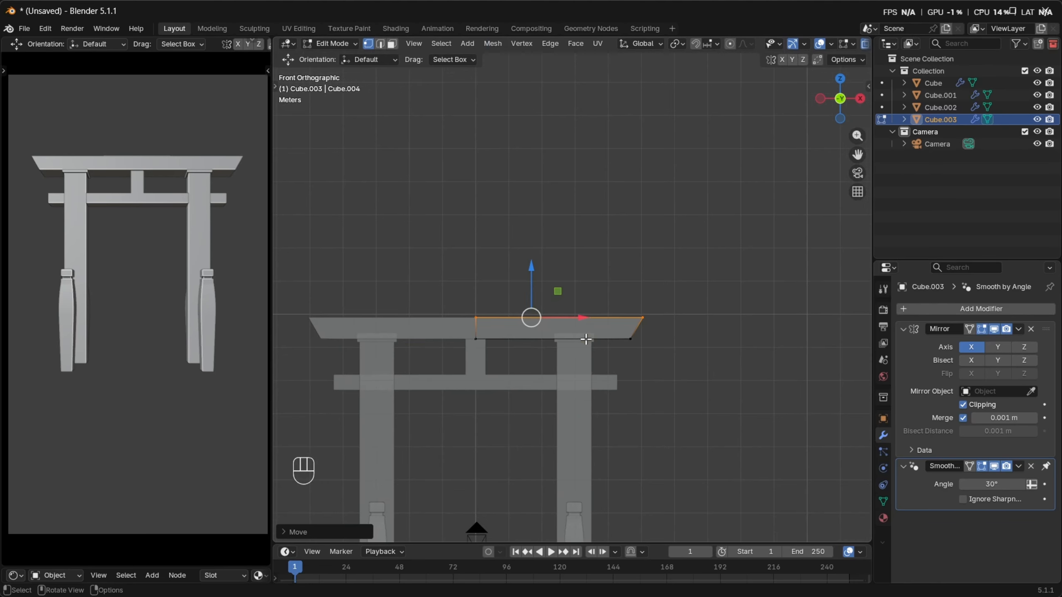
pyautogui.moveTo(531, 315); pyautogui.dragTo(620, 354, button='middle')
pyautogui.press('Tab')
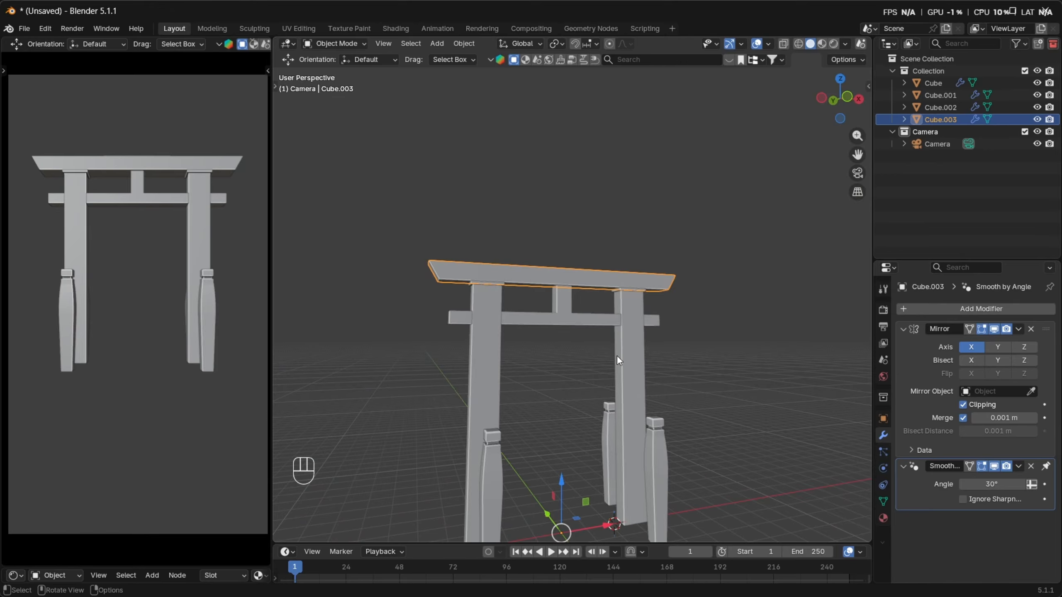
# Duplicate the slanted upper beam, keeping the copy in place
pyautogui.hotkey('shift', 'd')
pyautogui.rightClick(624, 343)
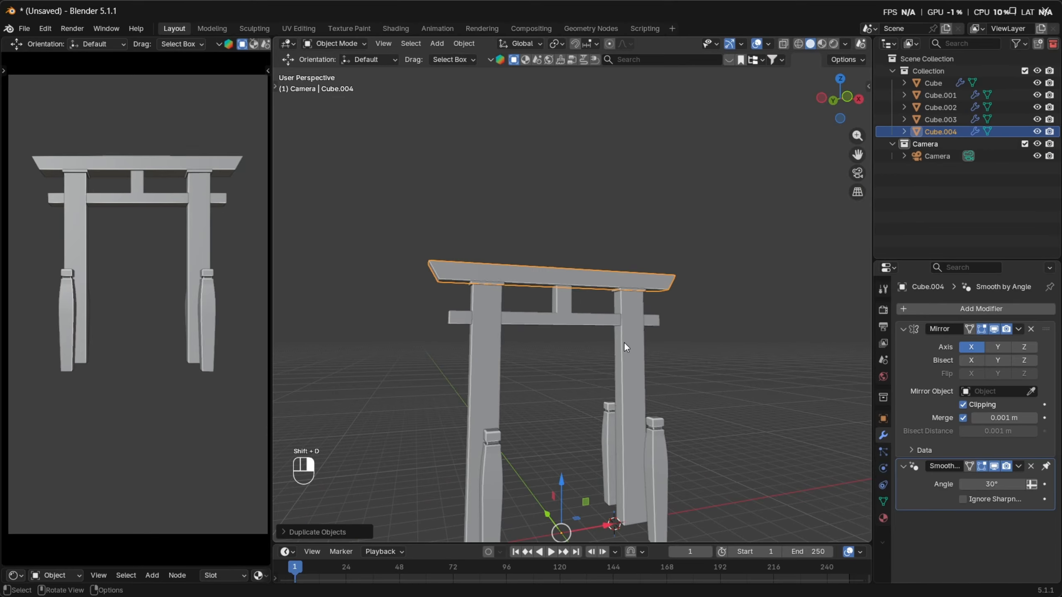
pyautogui.moveTo(624, 342)
pyautogui.mouseDown(button='middle')
pyautogui.moveTo(647, 343)
pyautogui.moveTo(609, 335)
pyautogui.moveTo(619, 353)
pyautogui.mouseUp(button='middle')
# Move the duplicated beam's entire mesh up along Z by about 0.7 m so it sits on the slanted beam below
pyautogui.press('Tab')
pyautogui.press('a')
pyautogui.press('g')
pyautogui.press('z')
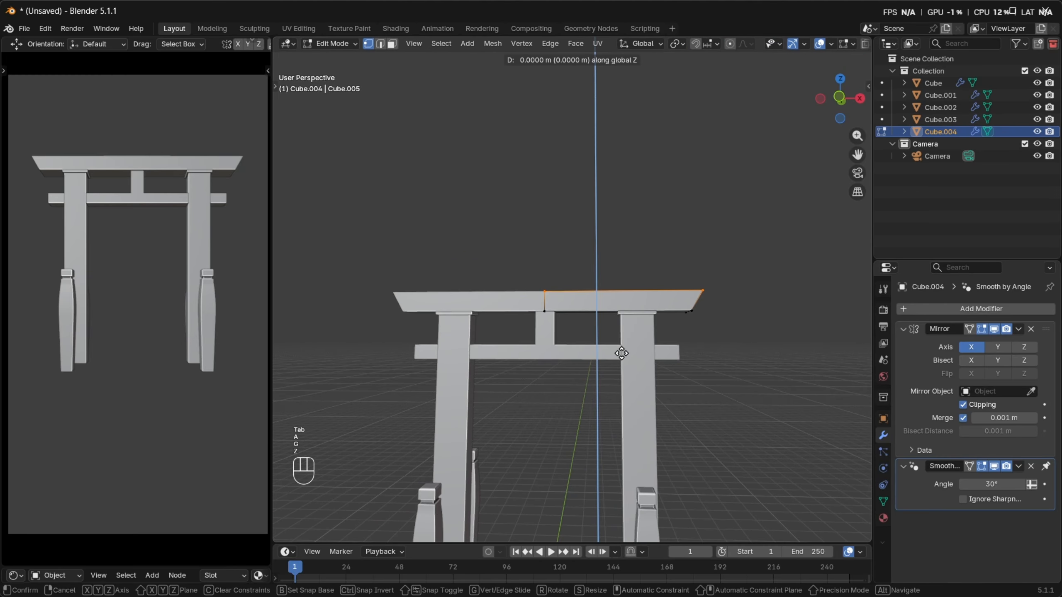
pyautogui.rightClick(621, 354)
pyautogui.press('a')
pyautogui.press('g')
pyautogui.press('z')
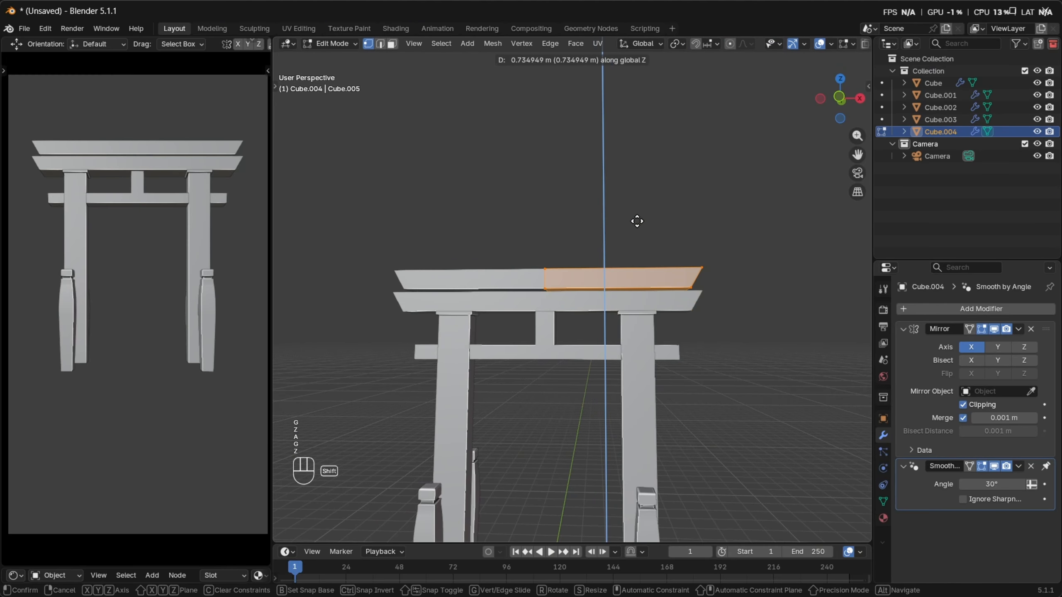
pyautogui.rightClick(629, 245)
pyautogui.press('Tab')
pyautogui.scroll(3, 636, 335)
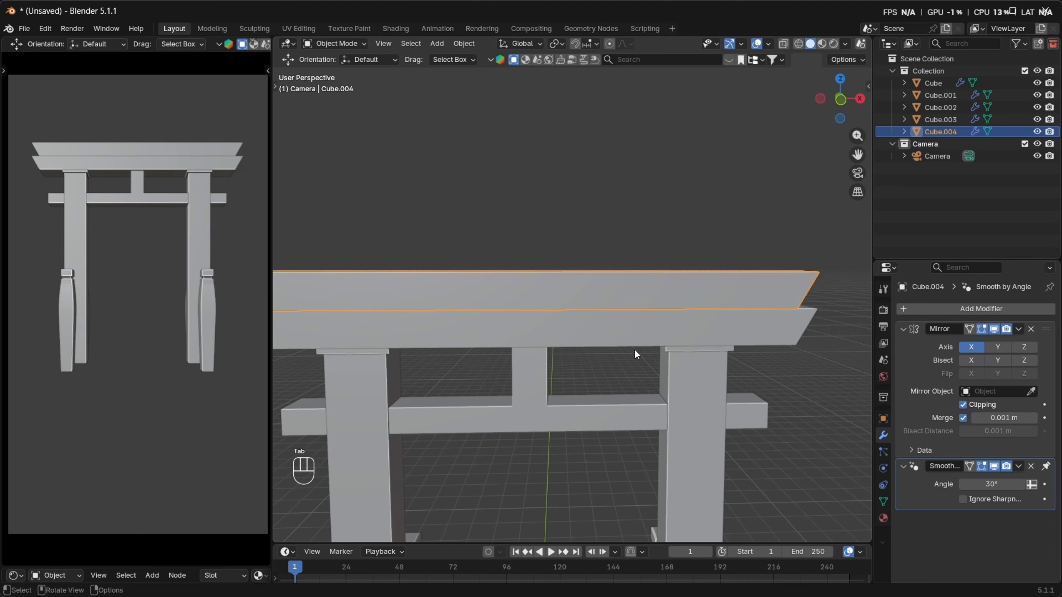
pyautogui.scroll(-2, 608, 336)
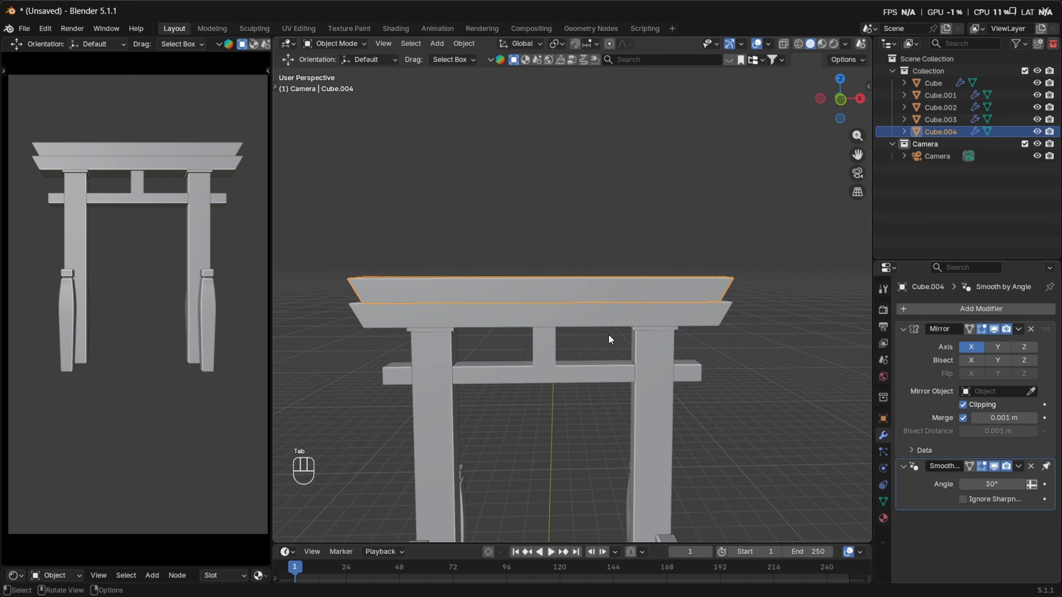
# In the front view with X-ray on, lengthen the upper slanted beam by moving its outer end vertices outward along X
pyautogui.press('Tab')
pyautogui.press('`')
pyautogui.keyDown('shift'); pyautogui.moveTo(654, 293); pyautogui.dragTo(597, 251, button='middle'); pyautogui.keyUp('shift')
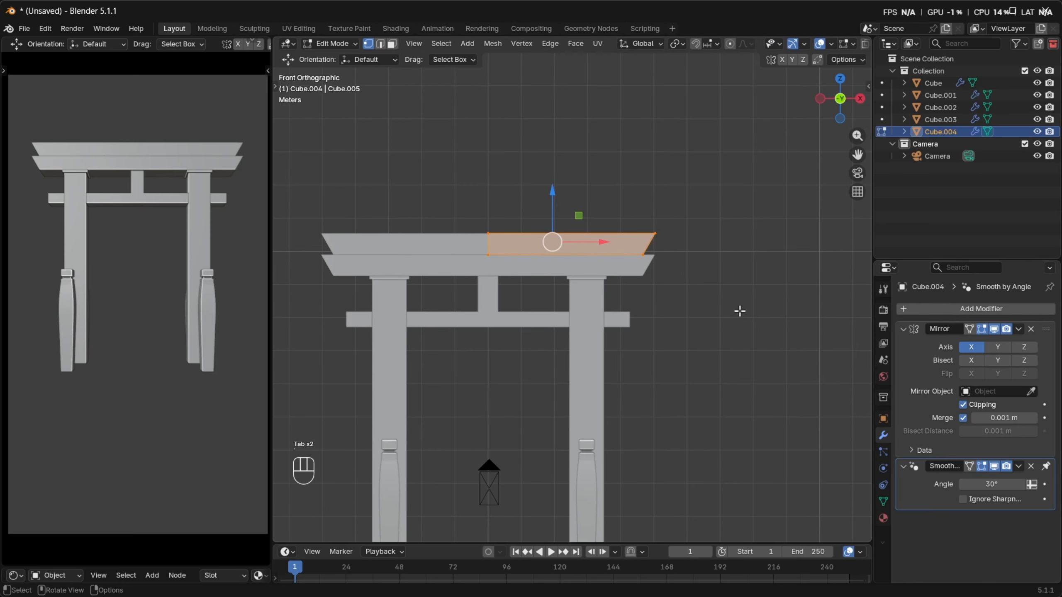
pyautogui.moveTo(737, 306); pyautogui.dragTo(600, 209)
pyautogui.hotkey('alt', 'z')
pyautogui.keyDown('shift'); pyautogui.moveTo(711, 279); pyautogui.dragTo(661, 281, button='middle'); pyautogui.keyUp('shift')
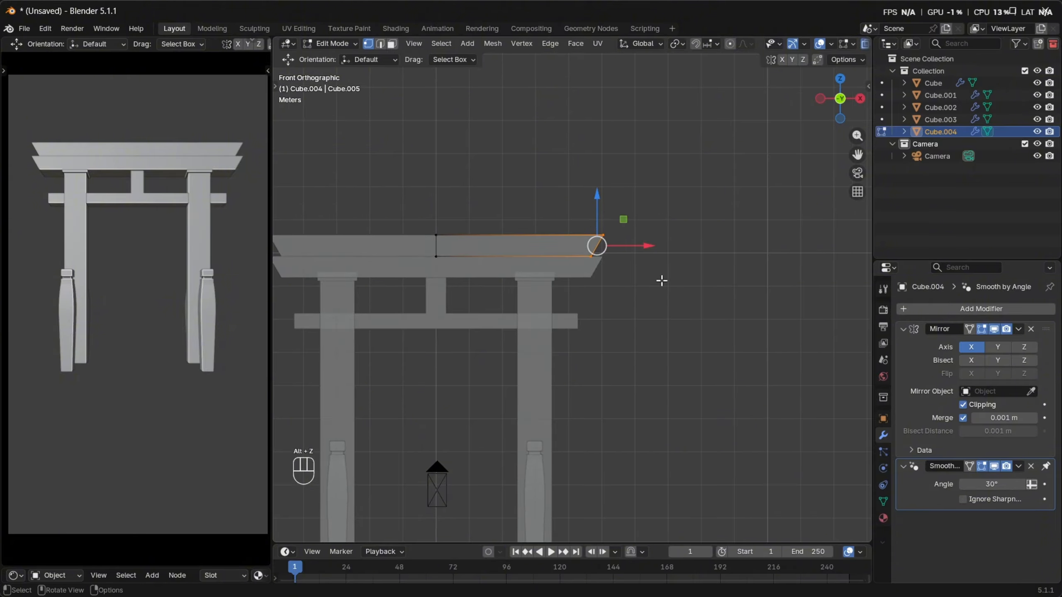
pyautogui.press('s')
pyautogui.press('x')
pyautogui.click(688, 277)
pyautogui.press('s')
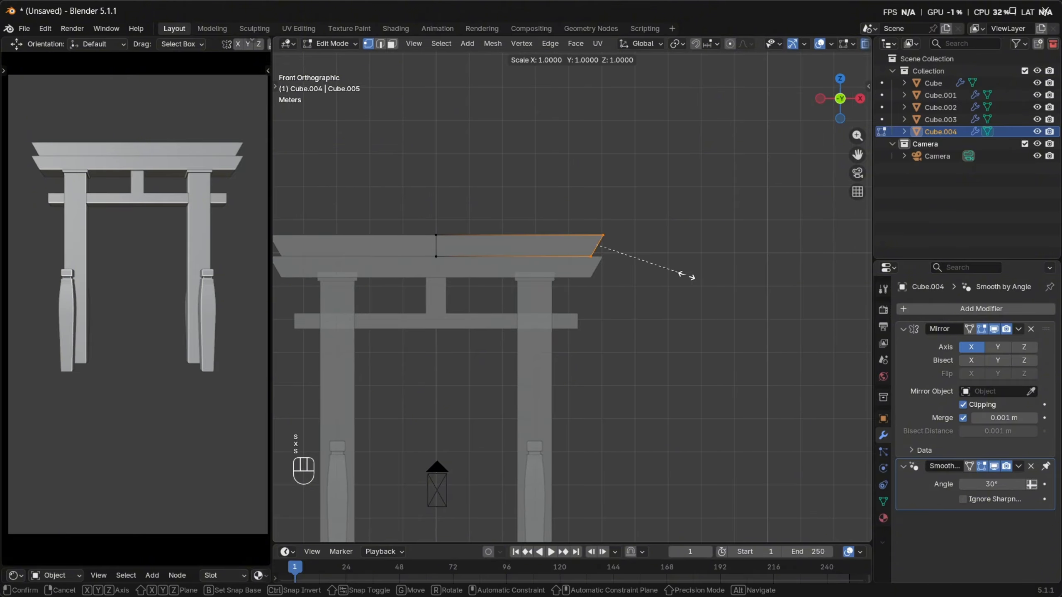
pyautogui.press('y')
pyautogui.click(685, 275)
pyautogui.press('g')
pyautogui.press('x')
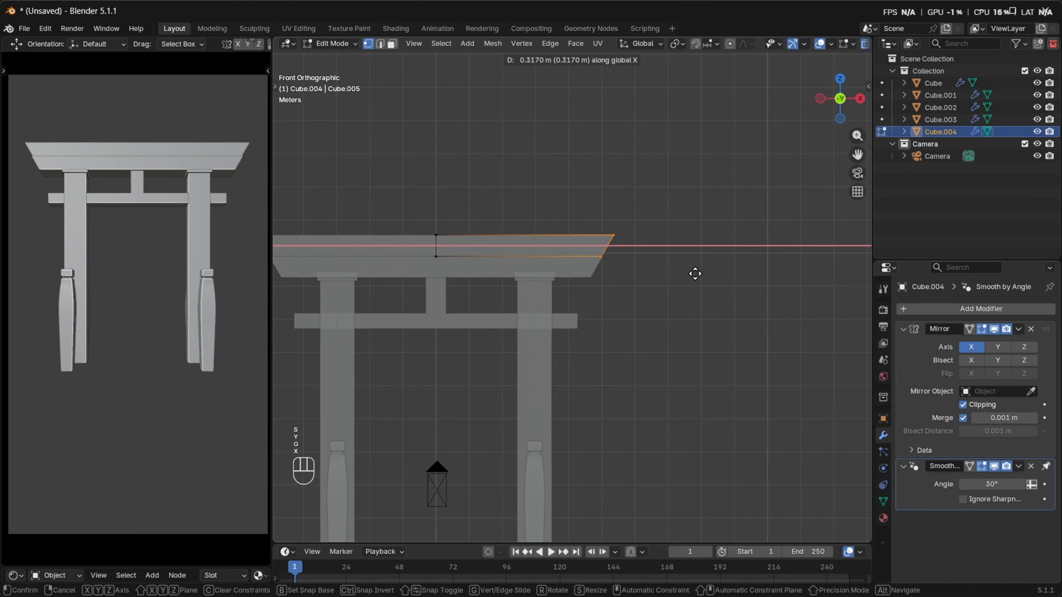
pyautogui.keyDown('shift'); pyautogui.click(714, 273); pyautogui.keyUp('shift')
# Try to raise the upper beam's top vertices along Z
pyautogui.click(695, 240)
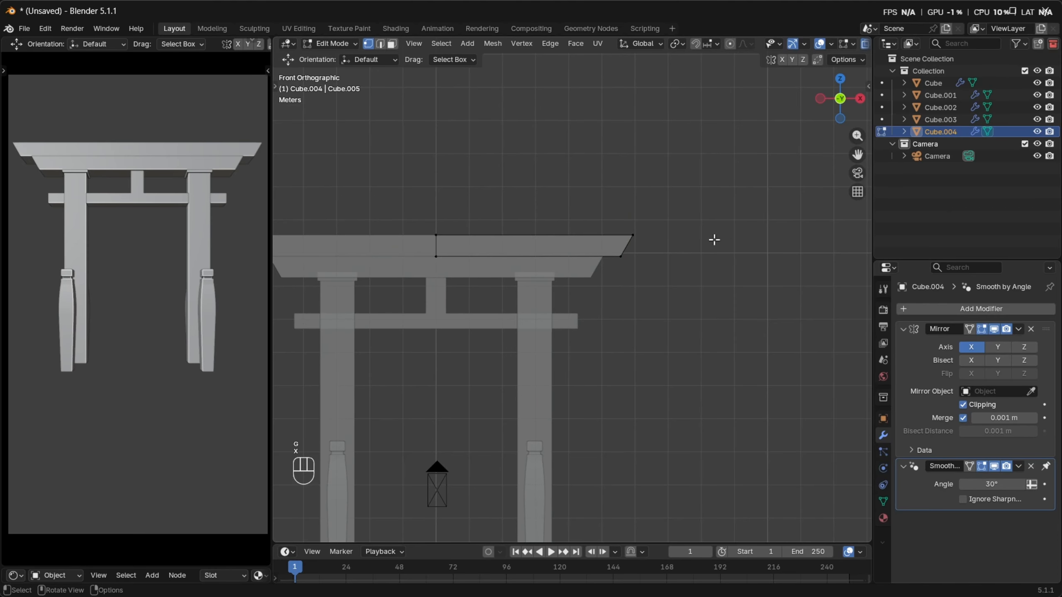
pyautogui.moveTo(714, 237); pyautogui.dragTo(352, 205)
pyautogui.press('g')
pyautogui.press('y')
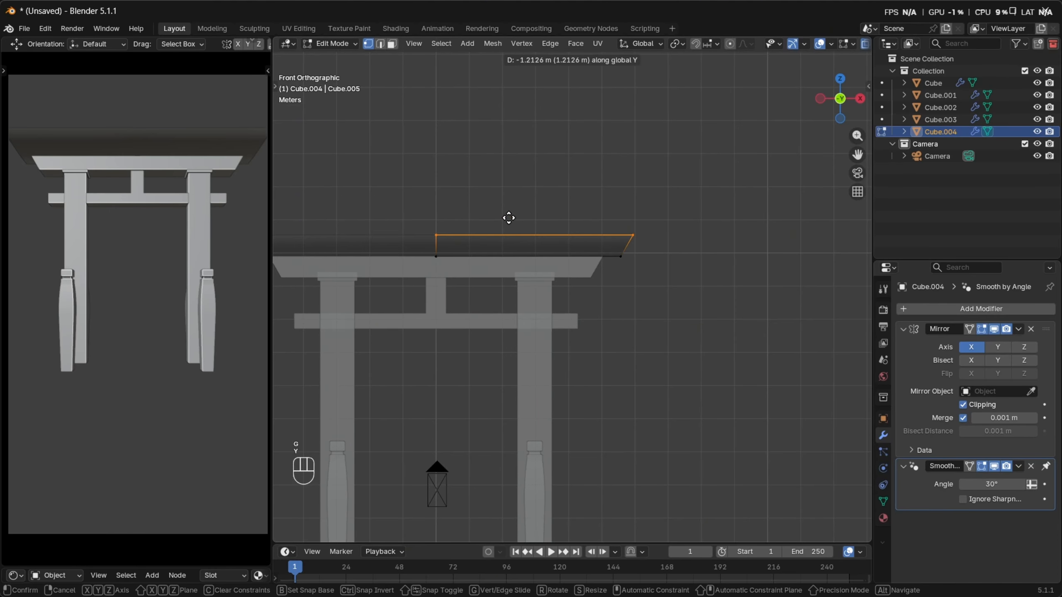
pyautogui.press('z')
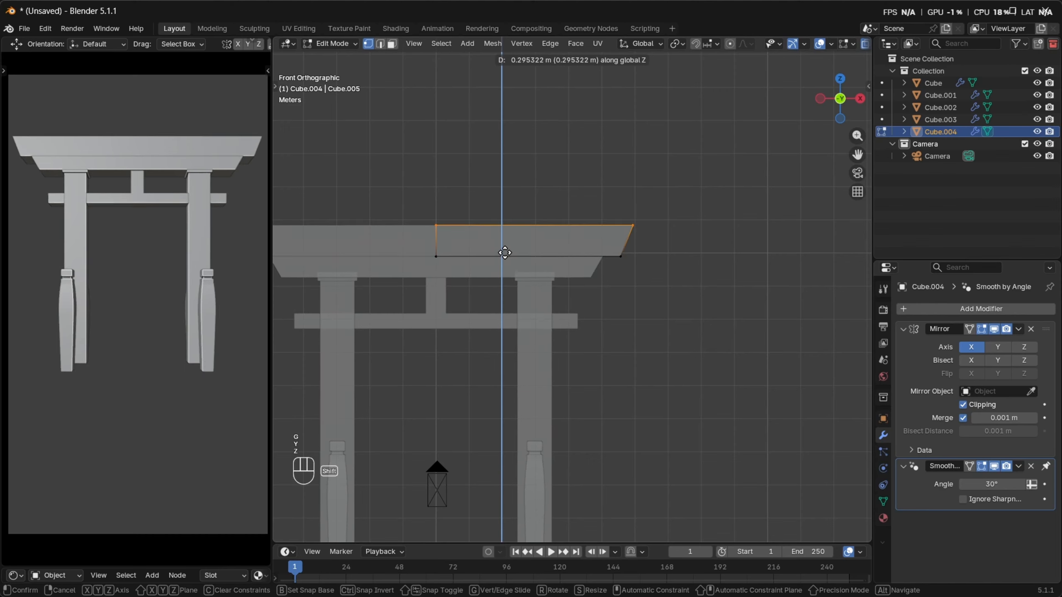
pyautogui.keyDown('shift'); pyautogui.click(518, 344); pyautogui.keyUp('shift')
# Scale the entire upper beam mesh up uniformly to about 1.1 and return to Object Mode
pyautogui.press('a')
pyautogui.press('s')
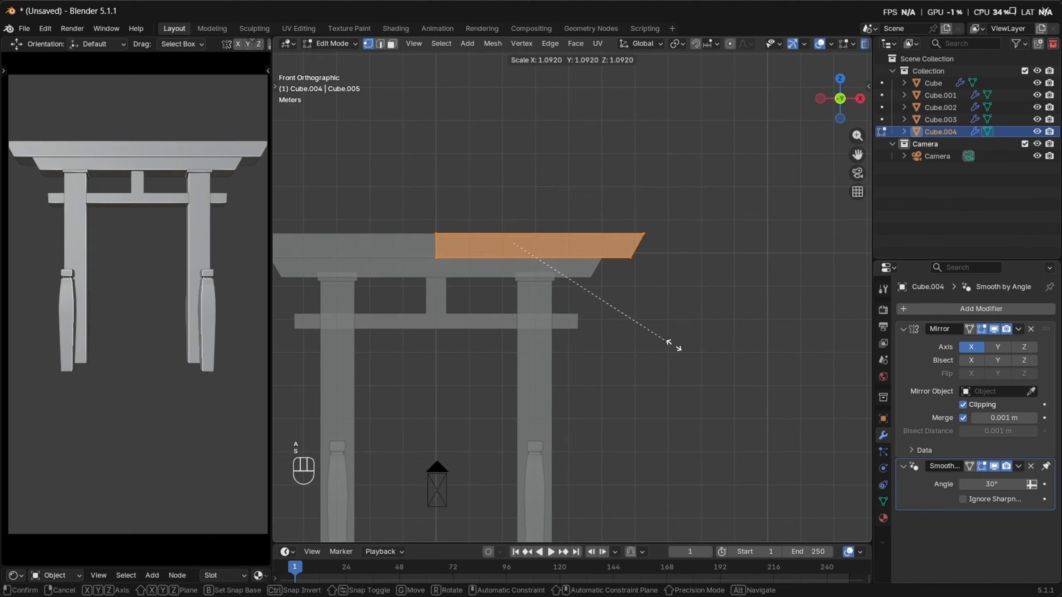
pyautogui.click(688, 310)
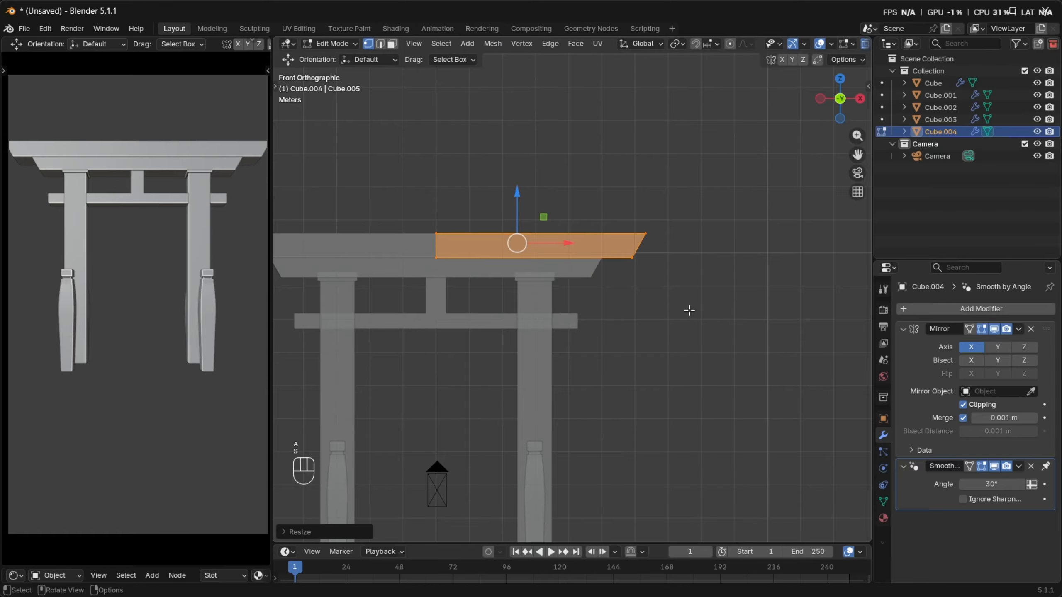
pyautogui.press('Tab')
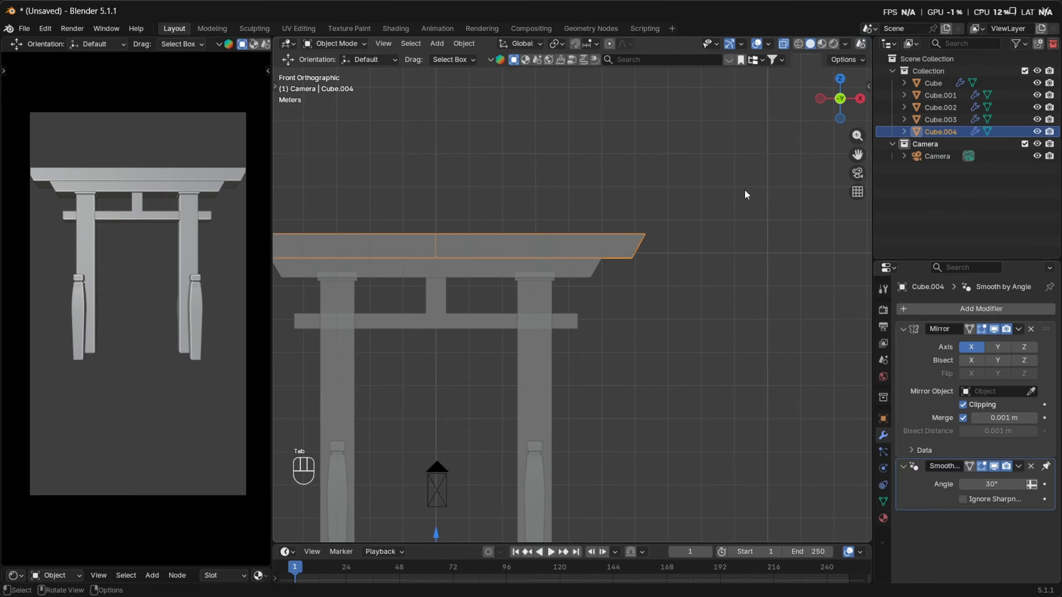
# Pull the camera back from the gate in camera view to about Y -22 m, and turn X-ray off
pyautogui.click(939, 155)
pyautogui.press('`')
pyautogui.click(641, 327)
pyautogui.scroll(-3, 669, 307)
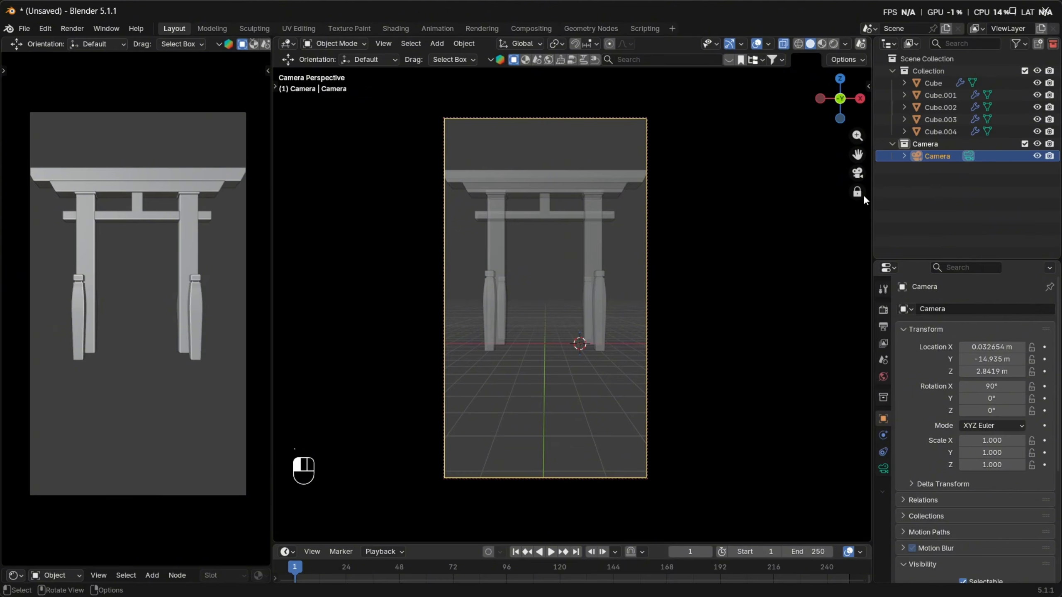
pyautogui.scroll(-1, 537, 300)
pyautogui.scroll(-1, 538, 300)
pyautogui.scroll(1, 538, 300)
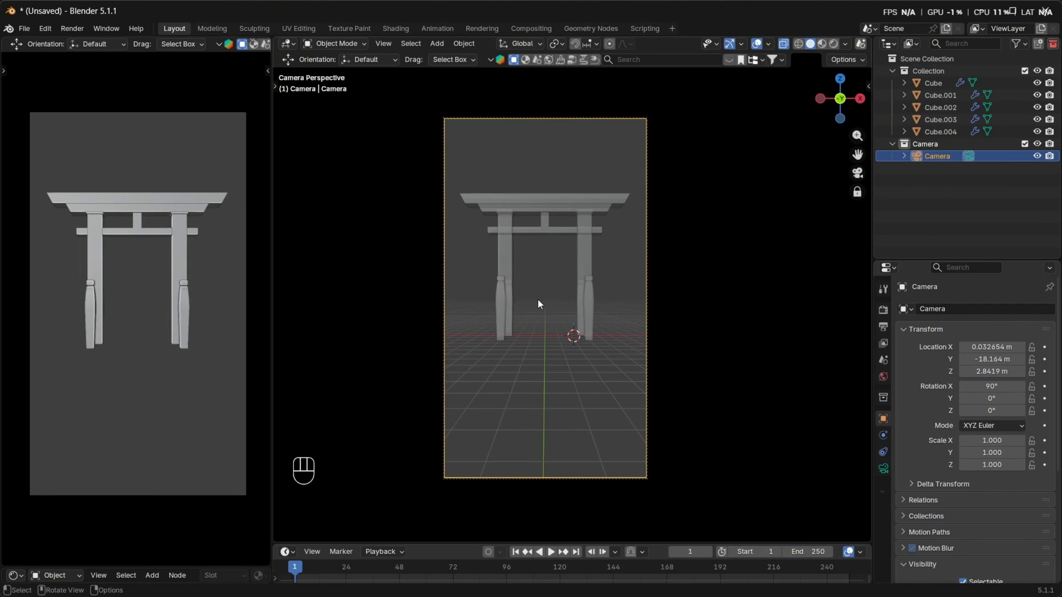
pyautogui.scroll(-1, 538, 300)
pyautogui.hotkey('alt', 'z')
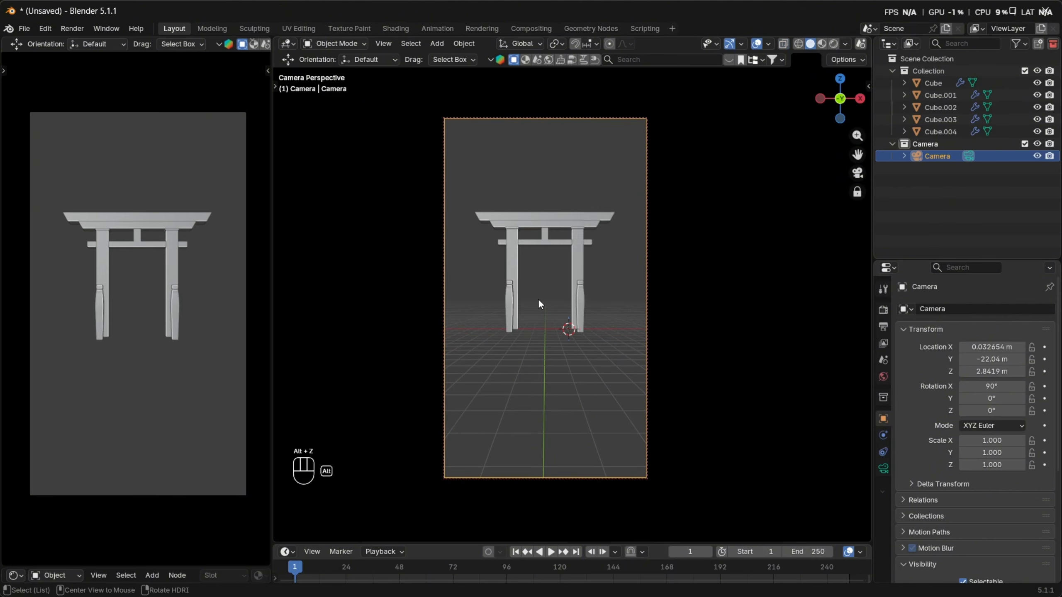
# Fine-tune the camera distance to Y -22.04 m and unlock the camera from the view
pyautogui.click(848, 189)
pyautogui.scroll(4, 685, 233)
pyautogui.scroll(-2, 686, 233)
pyautogui.scroll(-1, 685, 236)
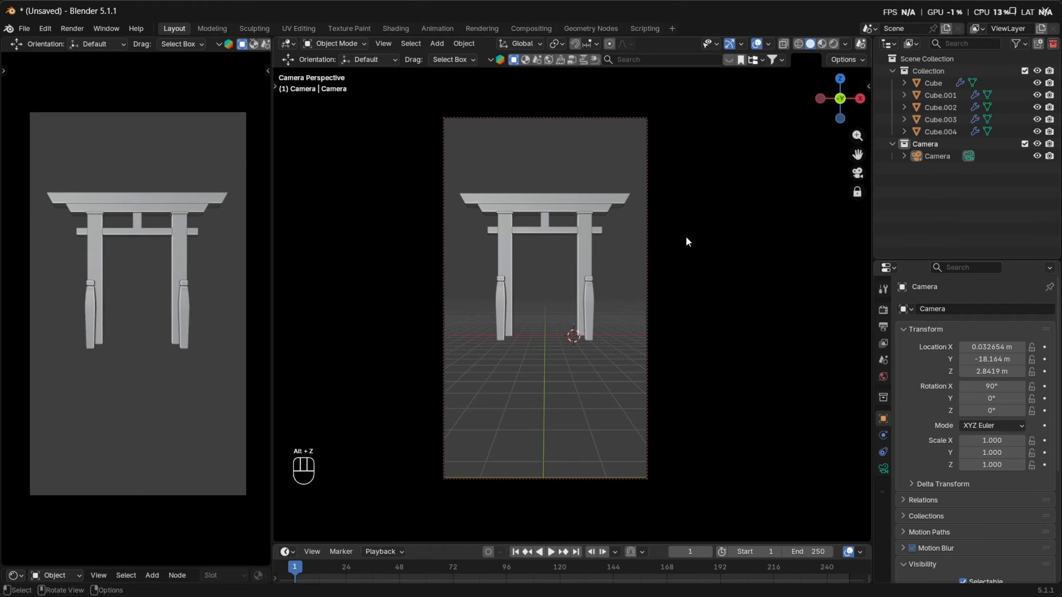
pyautogui.scroll(-1, 686, 237)
# Scale the topmost beam's mesh up uniformly to about 1.28 and raise it along Z onto the beam below
pyautogui.scroll(6, 620, 245)
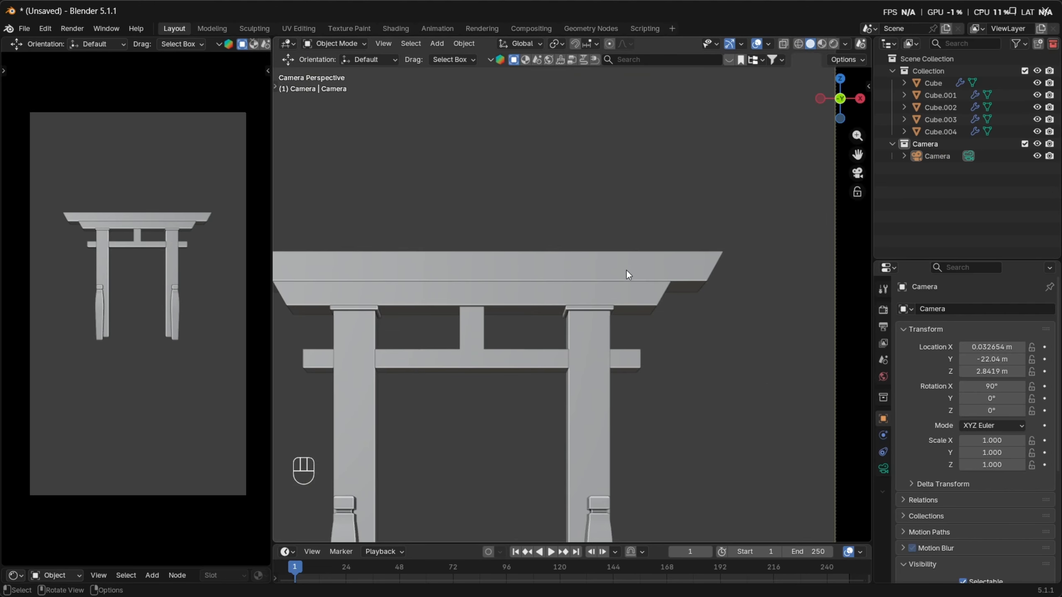
pyautogui.click(627, 271)
pyautogui.press('Tab')
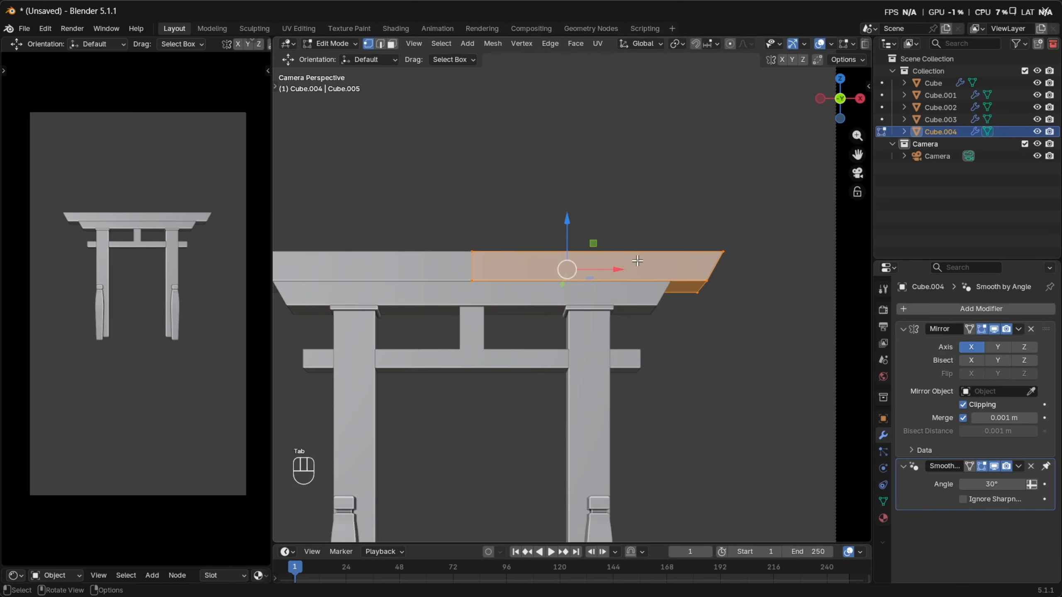
pyautogui.scroll(-2, 635, 309)
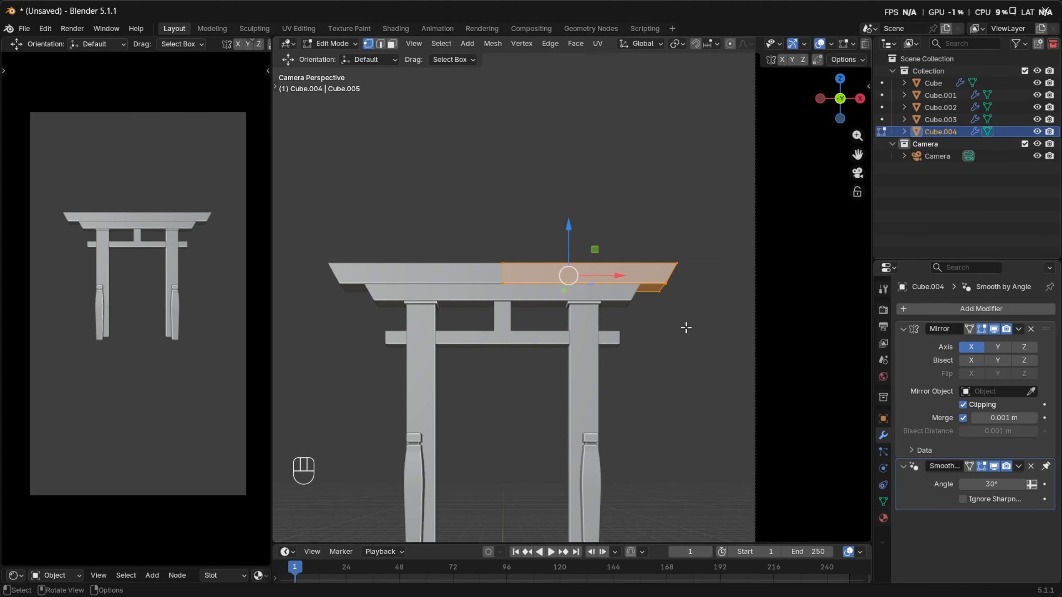
pyautogui.press('s')
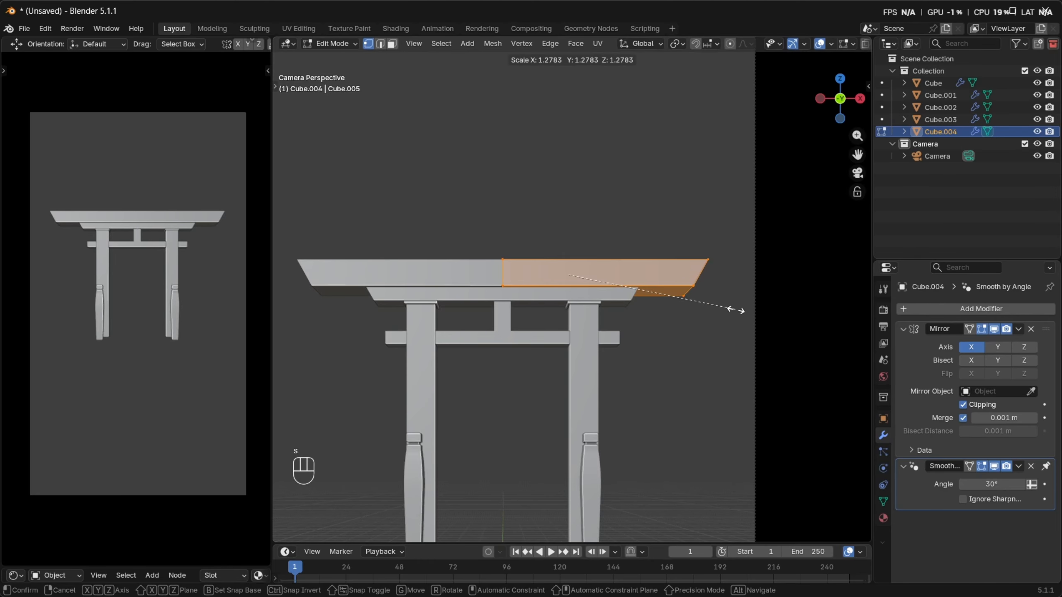
pyautogui.click(738, 309)
pyautogui.press('g')
pyautogui.press('z')
pyautogui.click(741, 269)
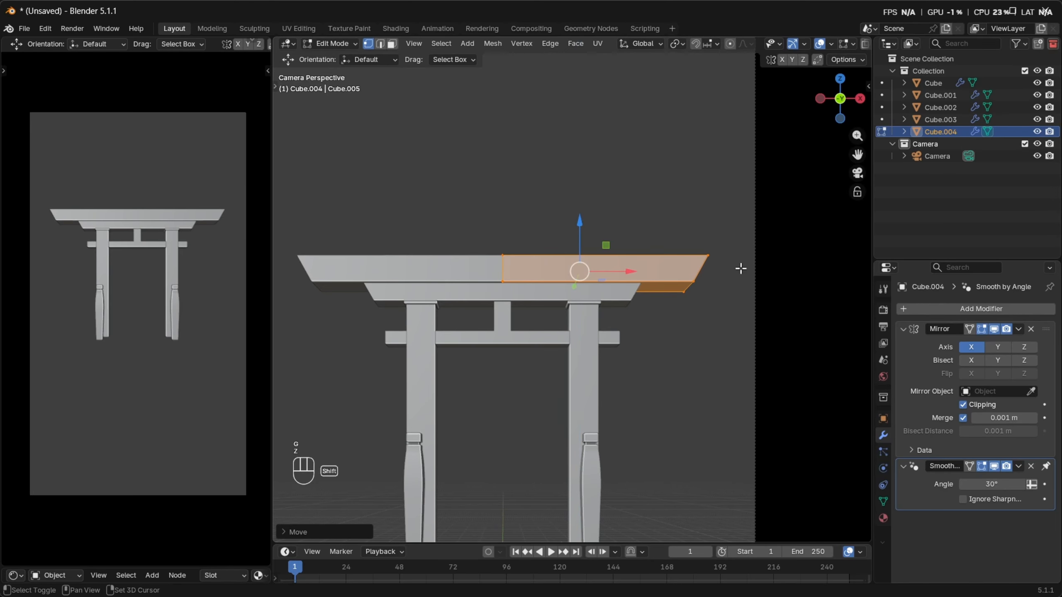
# Return to Object Mode and apply the topmost beam's Mirror modifier
pyautogui.moveTo(725, 286); pyautogui.dragTo(659, 300, button='middle')
pyautogui.press('Tab')
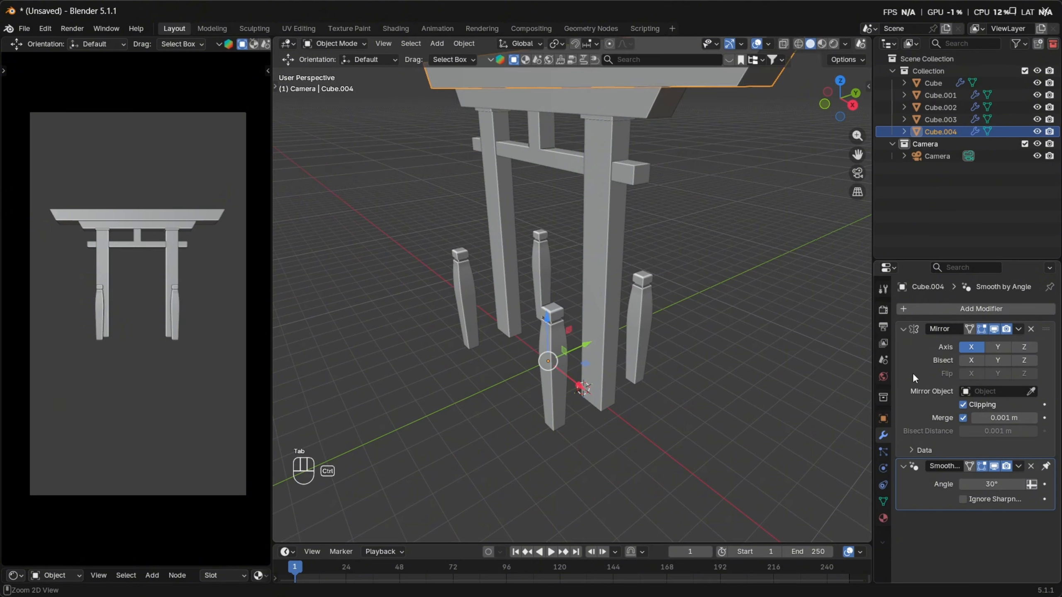
pyautogui.moveTo(634, 95); pyautogui.dragTo(362, 58, button='middle')
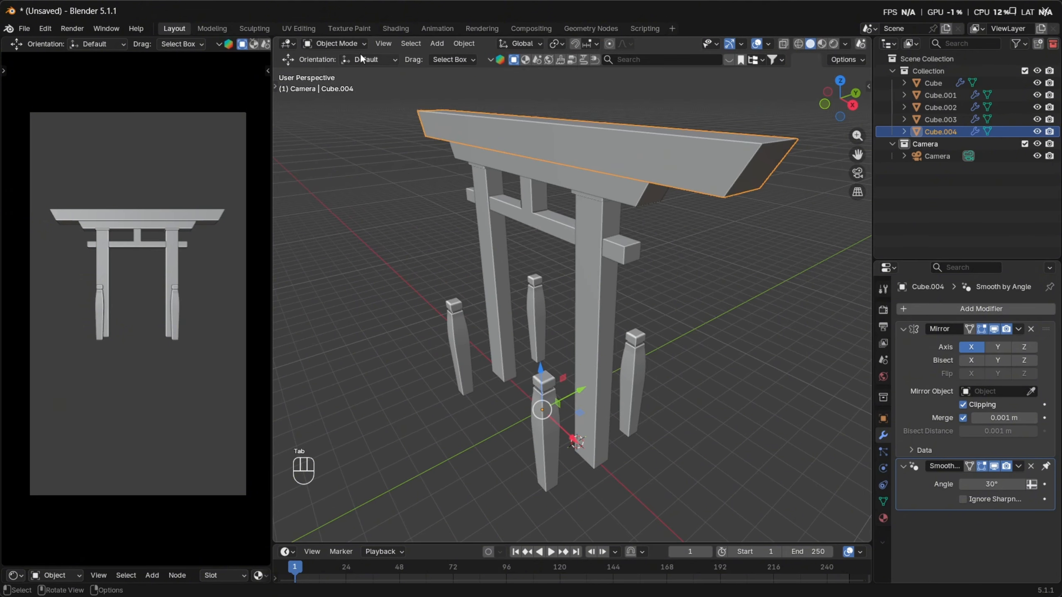
pyautogui.click(1019, 330)
pyautogui.click(998, 342)
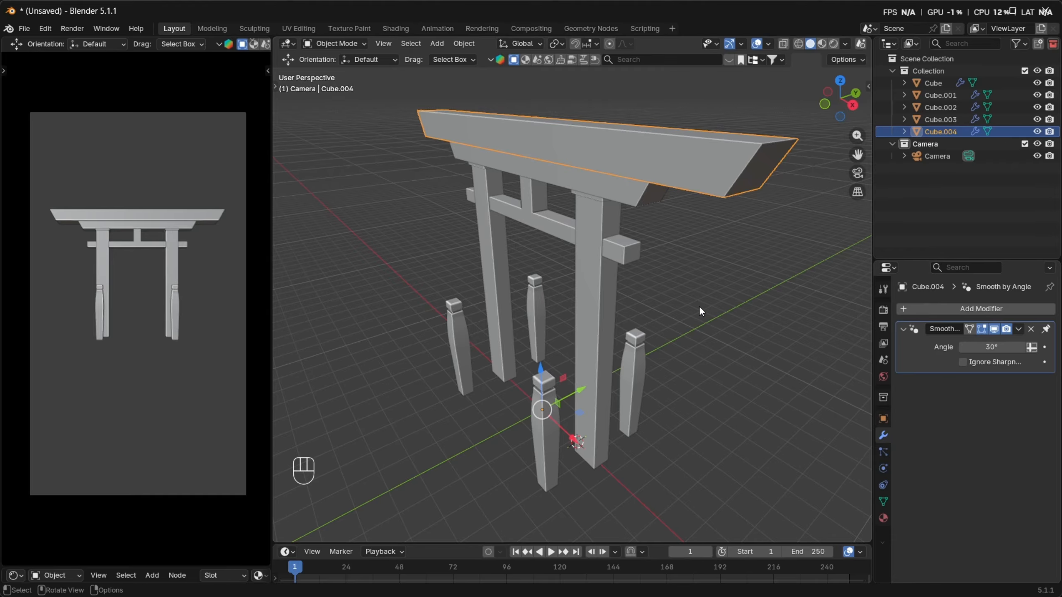
# Select the edge loop at the topmost beam's centre and scale it along Z to about 0.77 in the front view
pyautogui.moveTo(700, 308); pyautogui.dragTo(622, 271, button='middle')
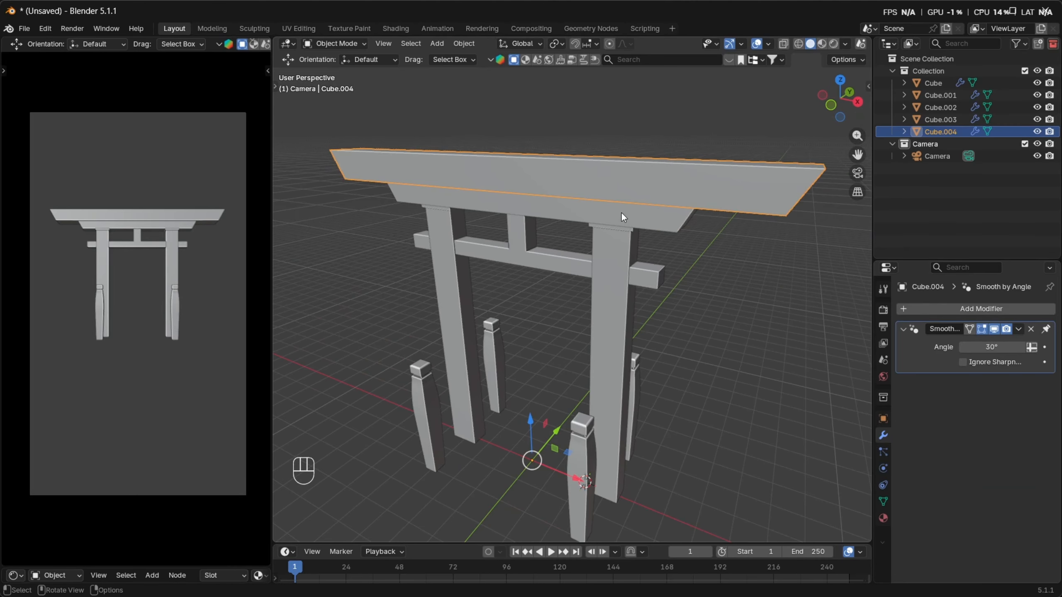
pyautogui.press('Tab')
pyautogui.scroll(5, 623, 251)
pyautogui.moveTo(629, 327); pyautogui.dragTo(768, 360, button='middle')
pyautogui.press('2')
pyautogui.keyDown('alt'); pyautogui.click(747, 351); pyautogui.keyUp('alt')
pyautogui.scroll(4, 745, 358)
pyautogui.keyDown('shift'); pyautogui.moveTo(769, 361); pyautogui.dragTo(661, 367, button='middle'); pyautogui.keyUp('shift')
pyautogui.scroll(2, 745, 349)
pyautogui.moveTo(745, 349); pyautogui.dragTo(631, 358, button='middle')
pyautogui.scroll(-5, 701, 341)
pyautogui.moveTo(701, 341); pyautogui.dragTo(606, 318, button='middle')
pyautogui.press('KP_1')
pyautogui.scroll(-5, 577, 247)
pyautogui.scroll(1, 614, 317)
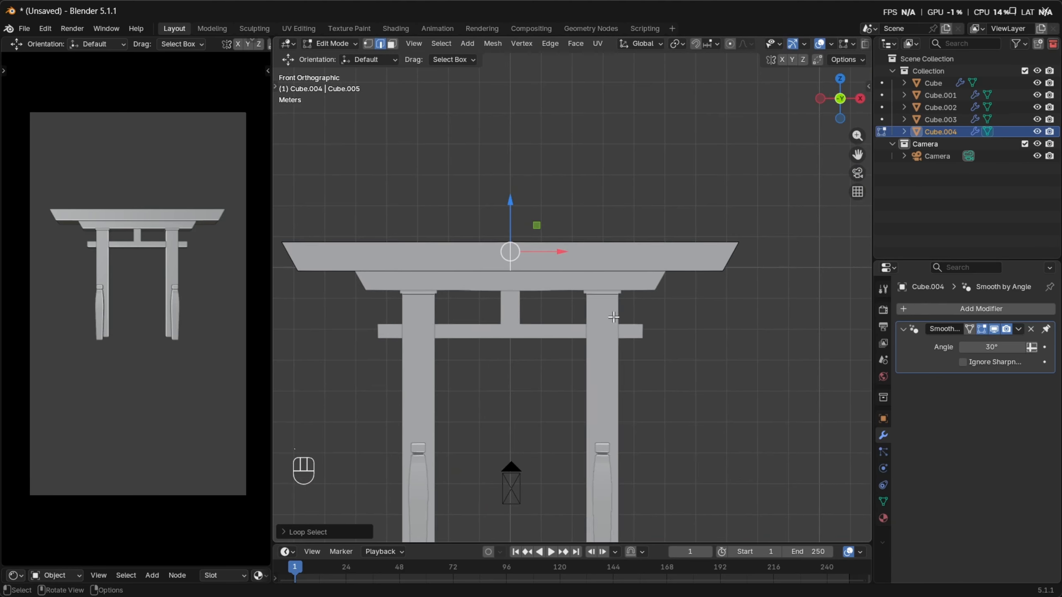
pyautogui.press('s')
pyautogui.press('z')
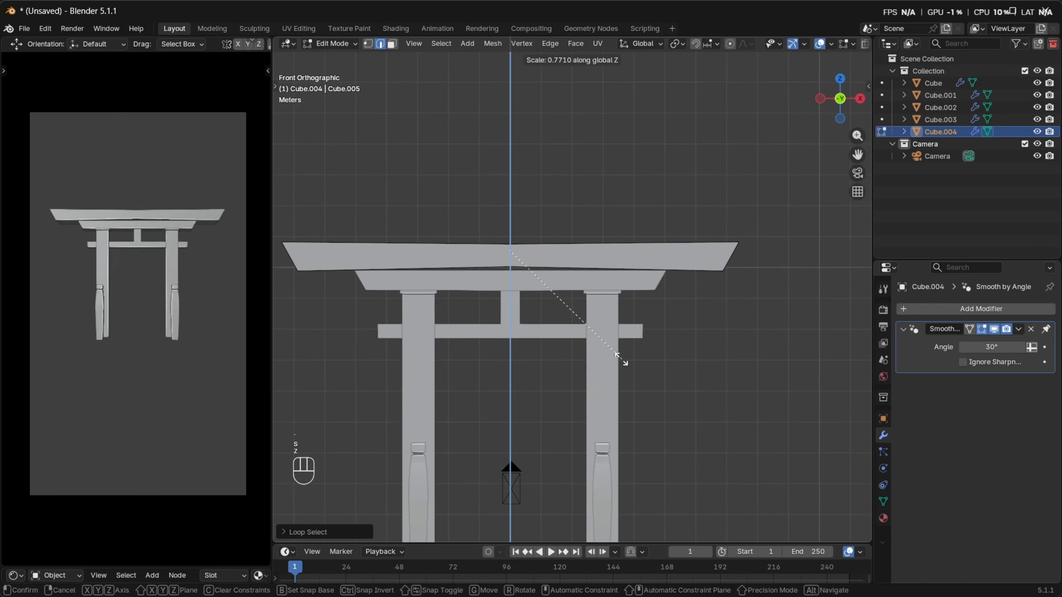
pyautogui.click(617, 355)
# Lower the centre edge loop along Z by about 0.23 m, with a final small correction downward, to bend the topmost beam
pyautogui.press('g')
pyautogui.press('x')
pyautogui.press('z')
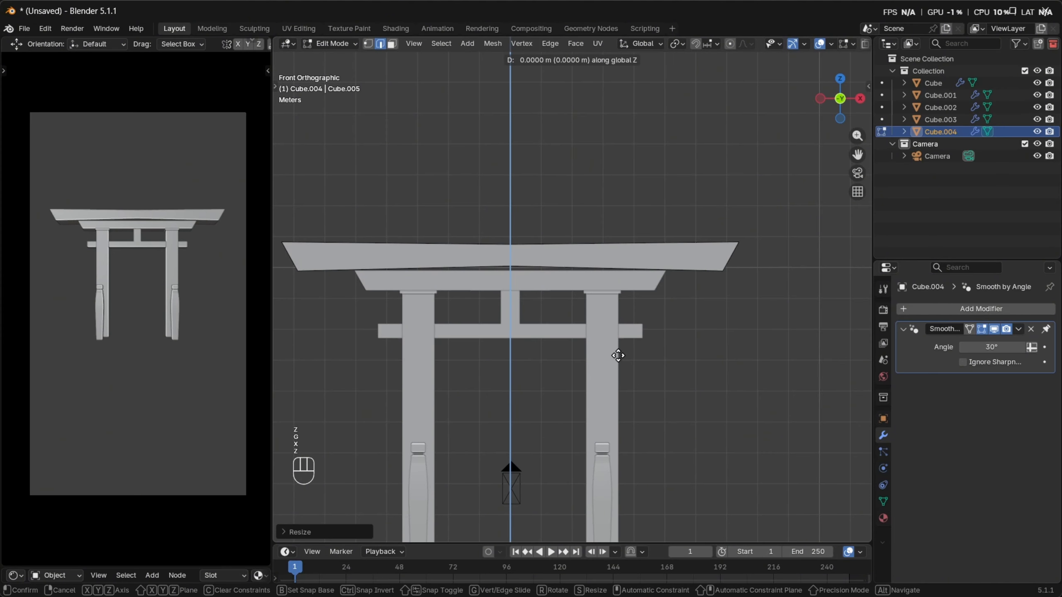
pyautogui.press('g')
pyautogui.press('z')
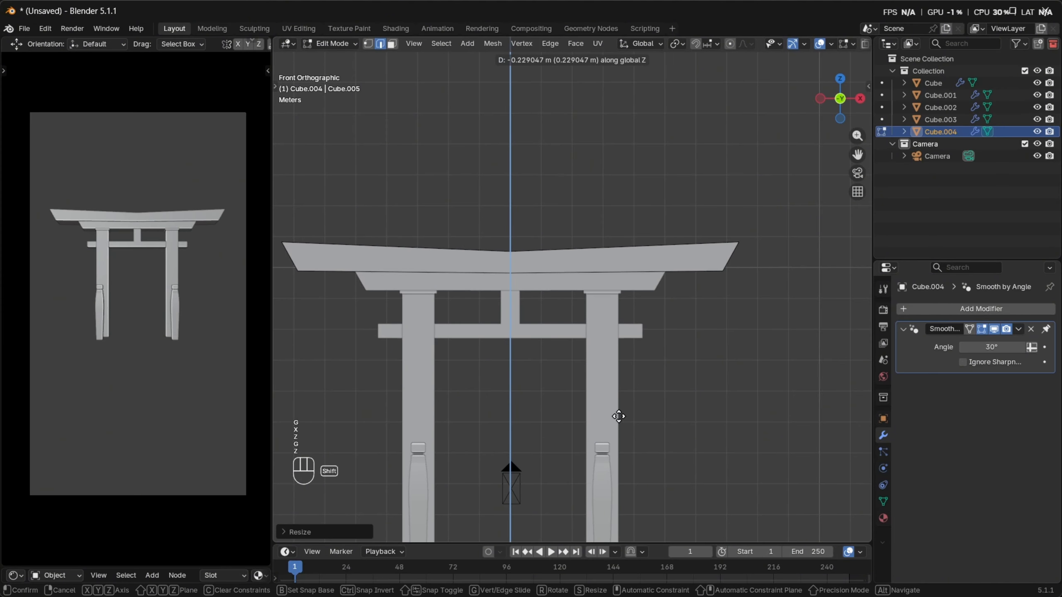
pyautogui.click(619, 416)
pyautogui.scroll(5, 584, 260)
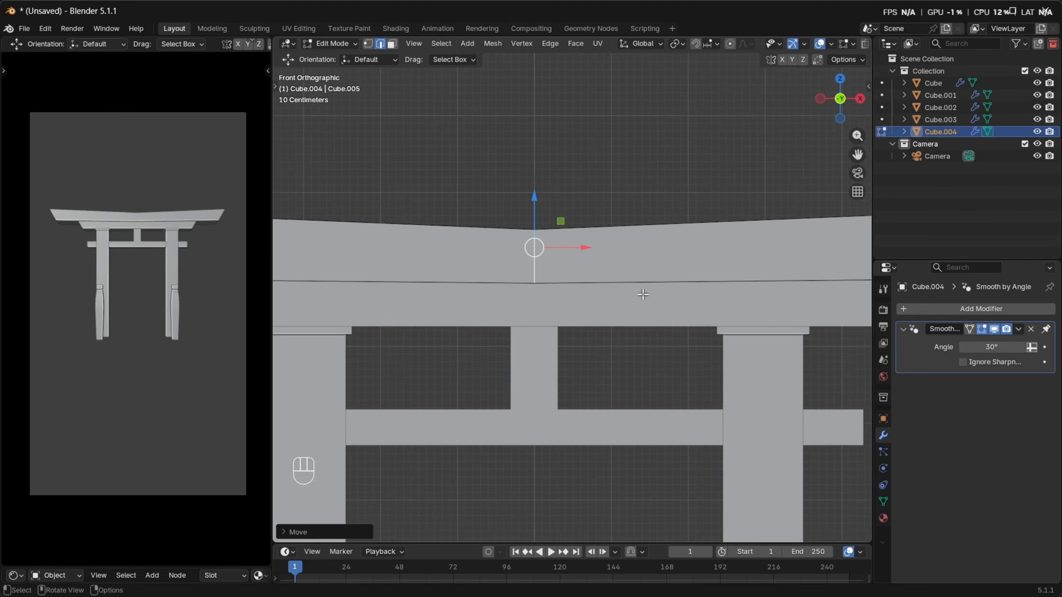
pyautogui.press('g')
pyautogui.press('z')
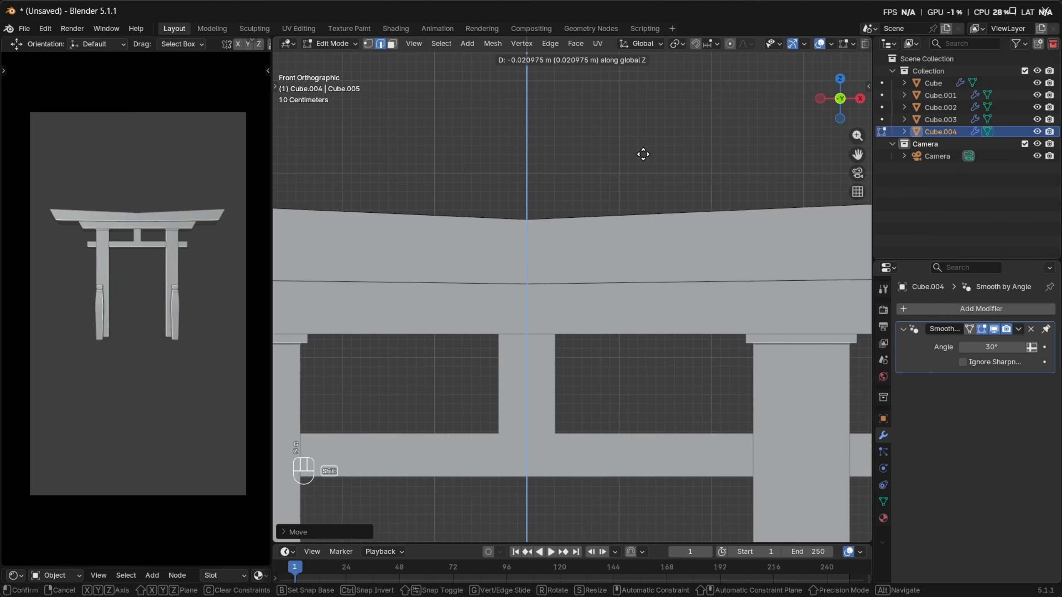
pyautogui.click(644, 149)
pyautogui.scroll(-3, 594, 229)
pyautogui.moveTo(595, 230); pyautogui.dragTo(568, 313, button='middle')
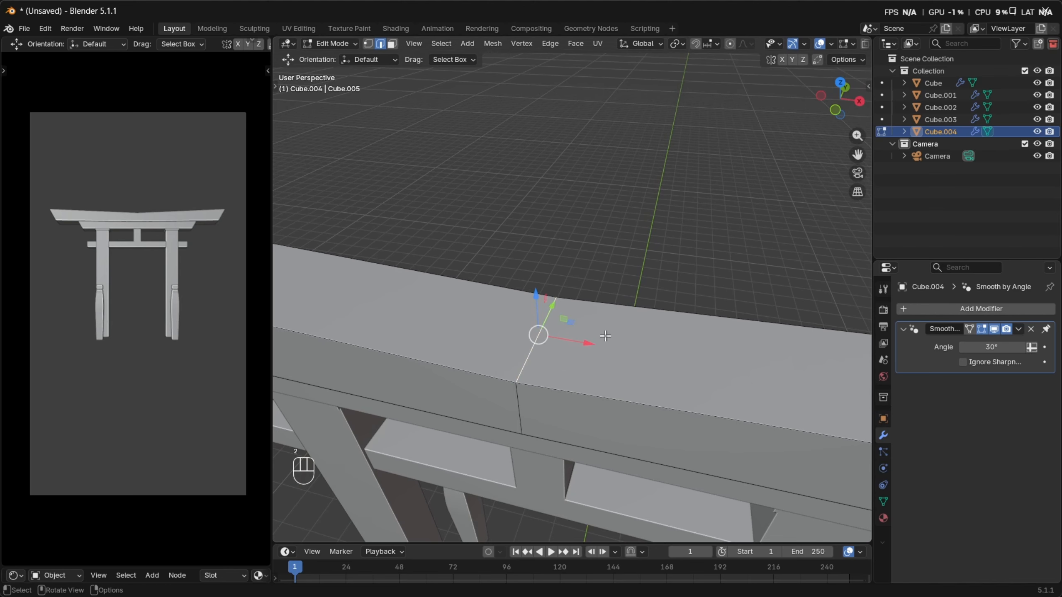
pyautogui.press('KP_1')
pyautogui.hotkey('ctrl', 'b')
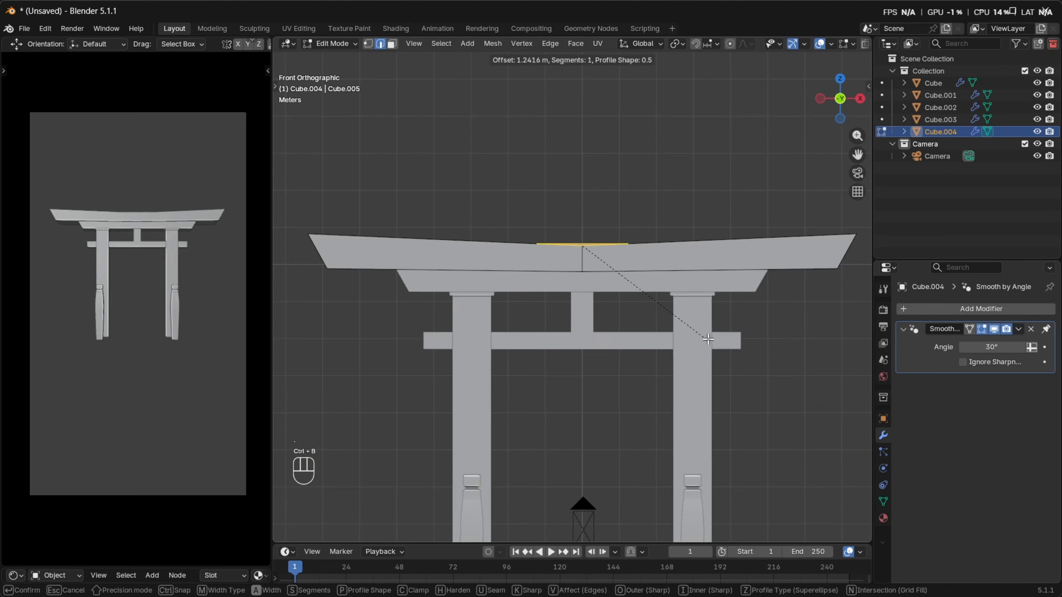
pyautogui.rightClick(685, 315)
pyautogui.moveTo(631, 277); pyautogui.dragTo(627, 285, button='middle')
pyautogui.scroll(7, 627, 286)
pyautogui.scroll(-6, 627, 286)
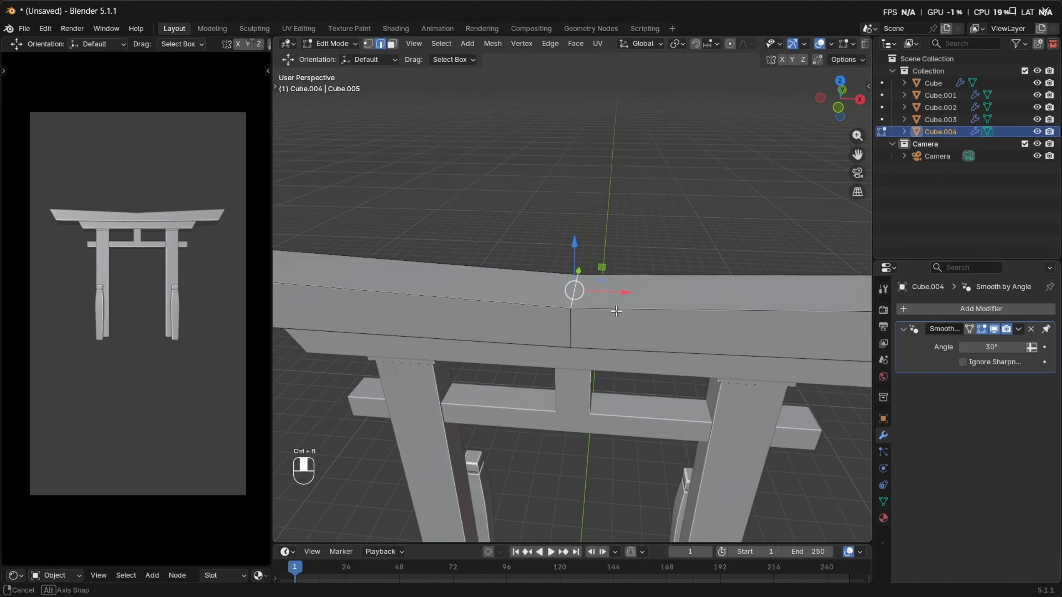
pyautogui.keyDown('alt'); pyautogui.click(580, 327); pyautogui.keyUp('alt')
pyautogui.press('KP_1')
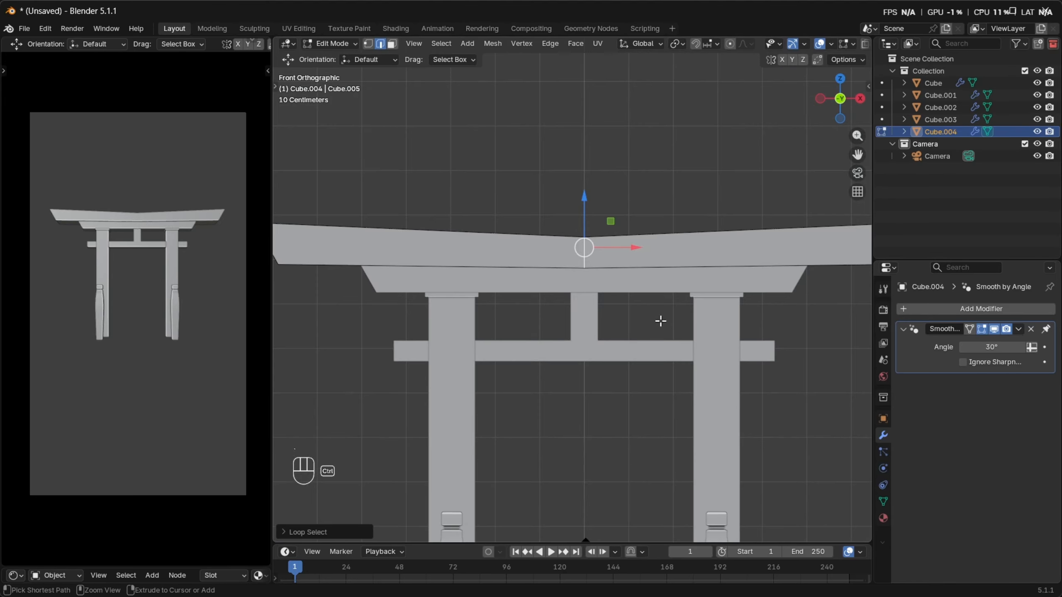
pyautogui.hotkey('ctrl', 'b')
pyautogui.rightClick(675, 299)
# Select the topmost beam's whole mesh and merge its vertices by distance with a merge distance of 0.001 m
pyautogui.hotkey('alt', 'z')
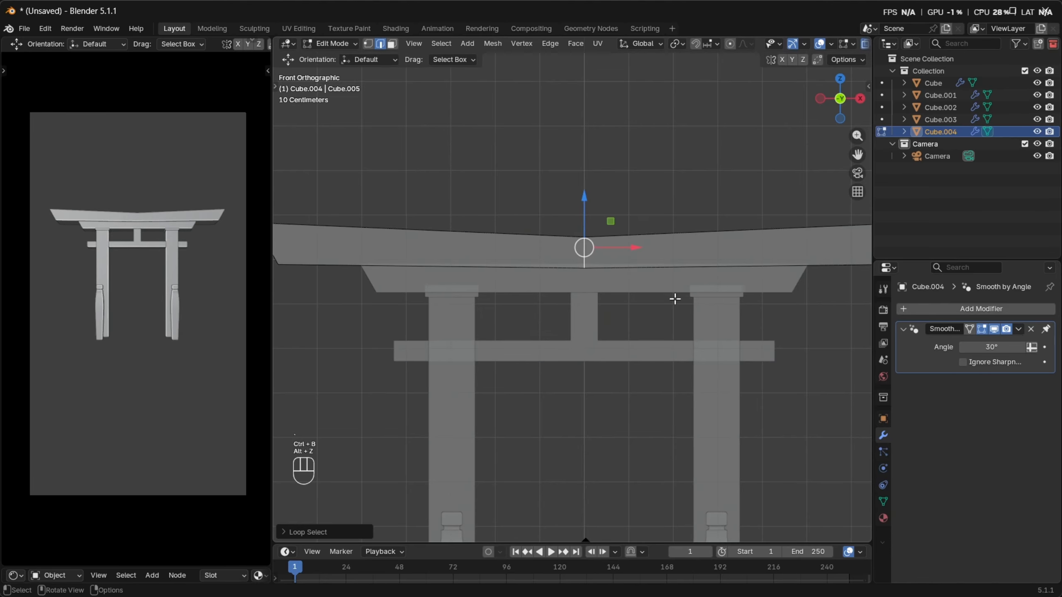
pyautogui.press('1')
pyautogui.keyDown('shift'); pyautogui.moveTo(670, 297); pyautogui.dragTo(661, 273, button='middle'); pyautogui.keyUp('shift')
pyautogui.press('a')
pyautogui.press('m')
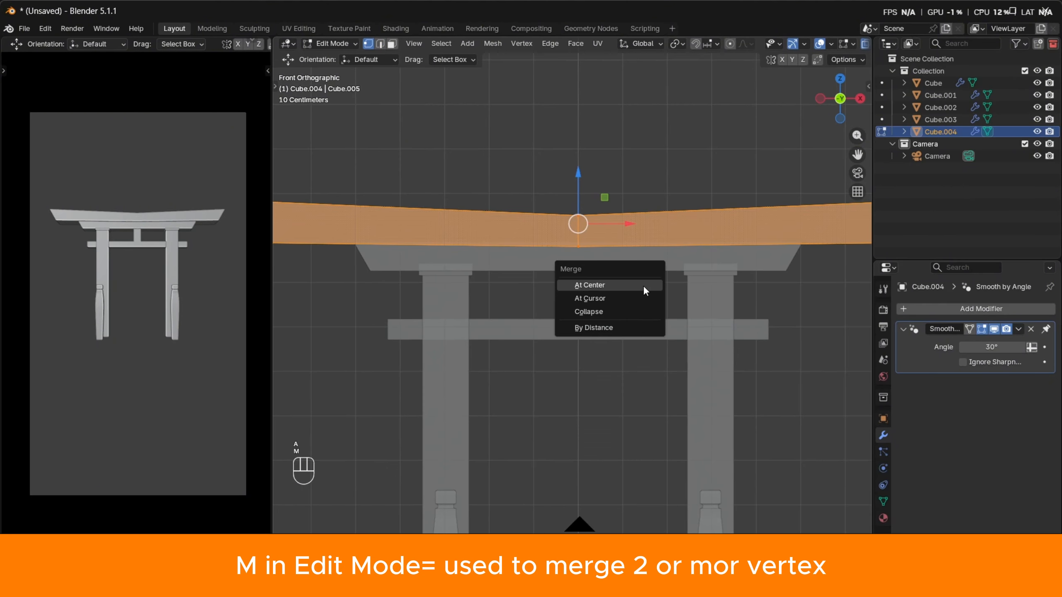
pyautogui.click(607, 329)
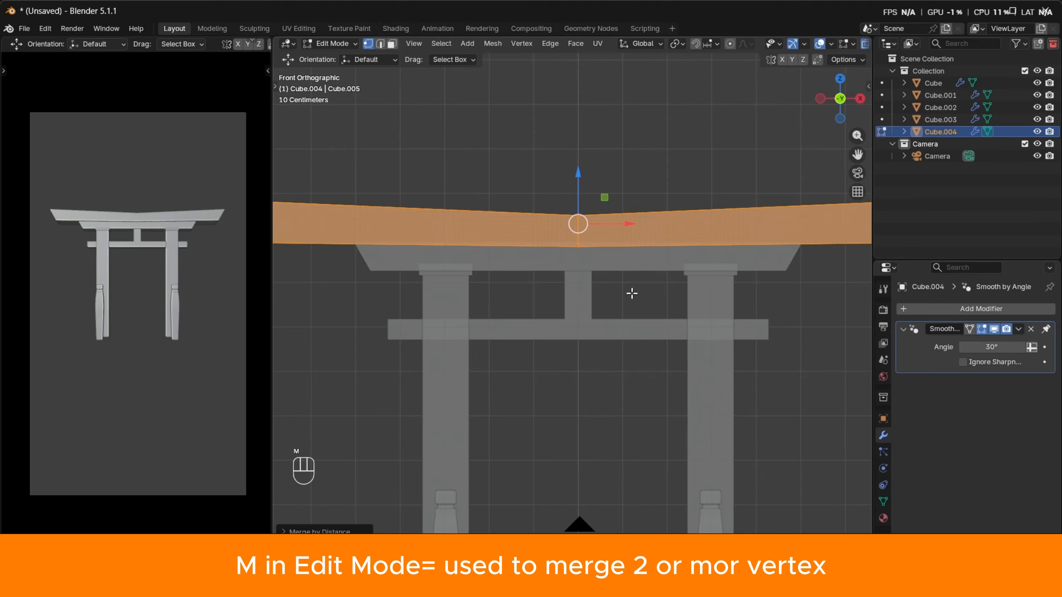
pyautogui.click(325, 532)
pyautogui.click(372, 489)
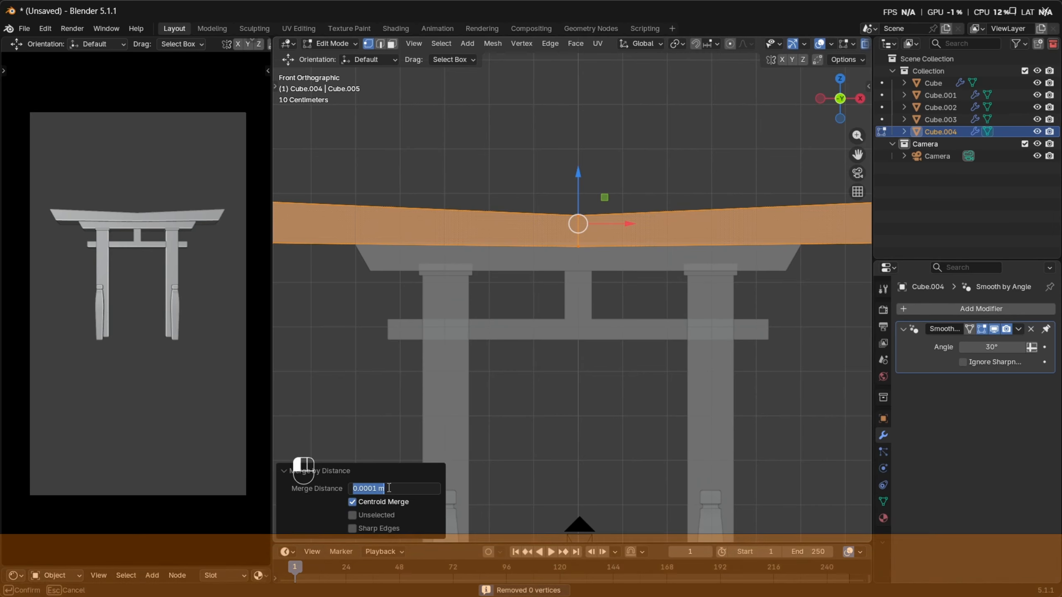
pyautogui.click(372, 488)
pyautogui.press('Return')
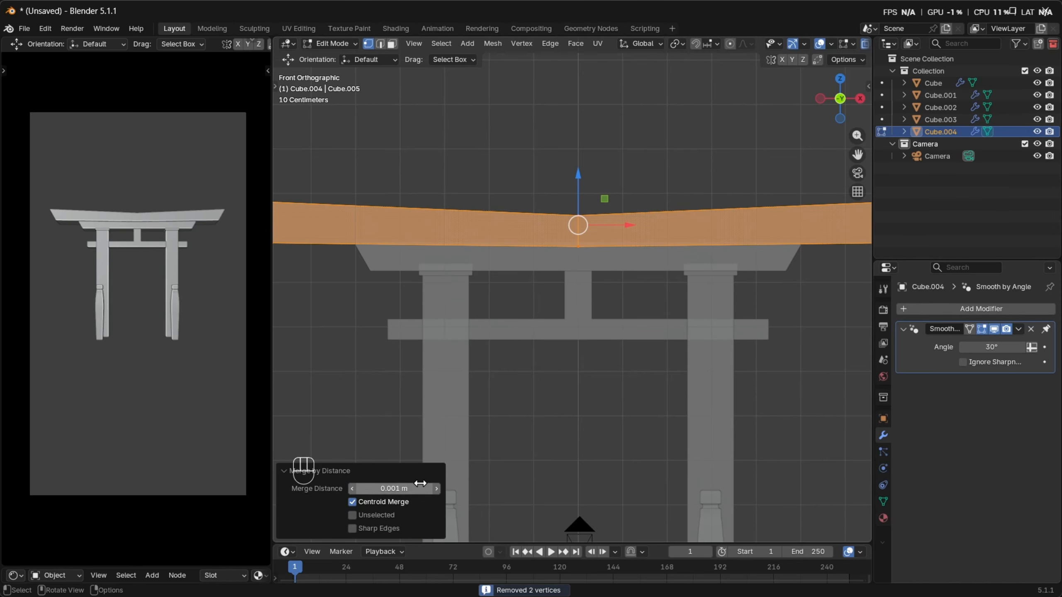
# Bevel the topmost beam's centre edge loop to a width of about 2.73 m with 18 segments to curve the roof
pyautogui.scroll(2, 592, 301)
pyautogui.press('2')
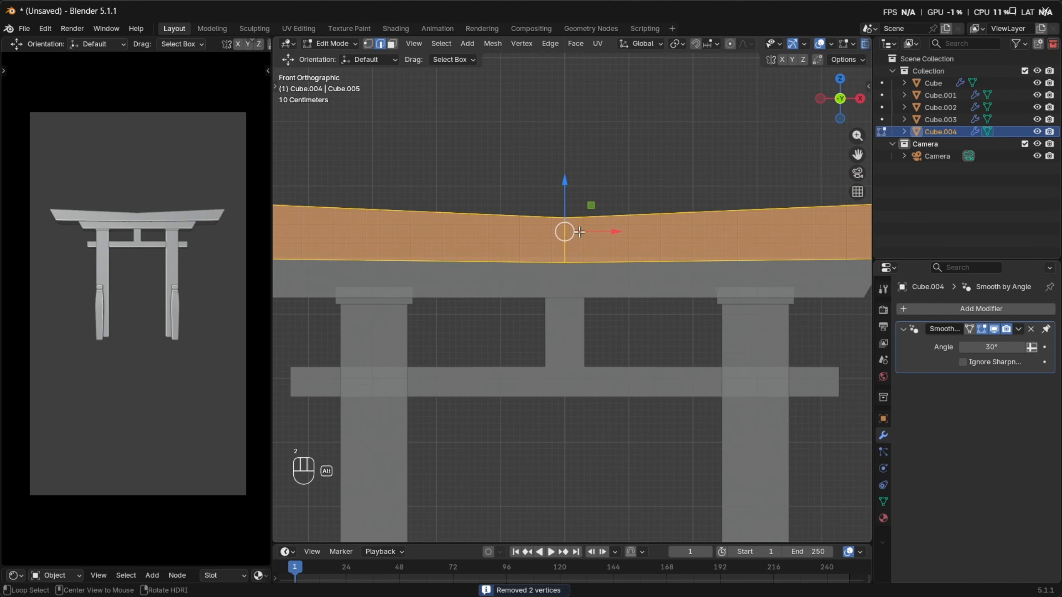
pyautogui.keyDown('alt'); pyautogui.click(567, 242); pyautogui.keyUp('alt')
pyautogui.hotkey('alt', 'z')
pyautogui.hotkey('ctrl', 'b')
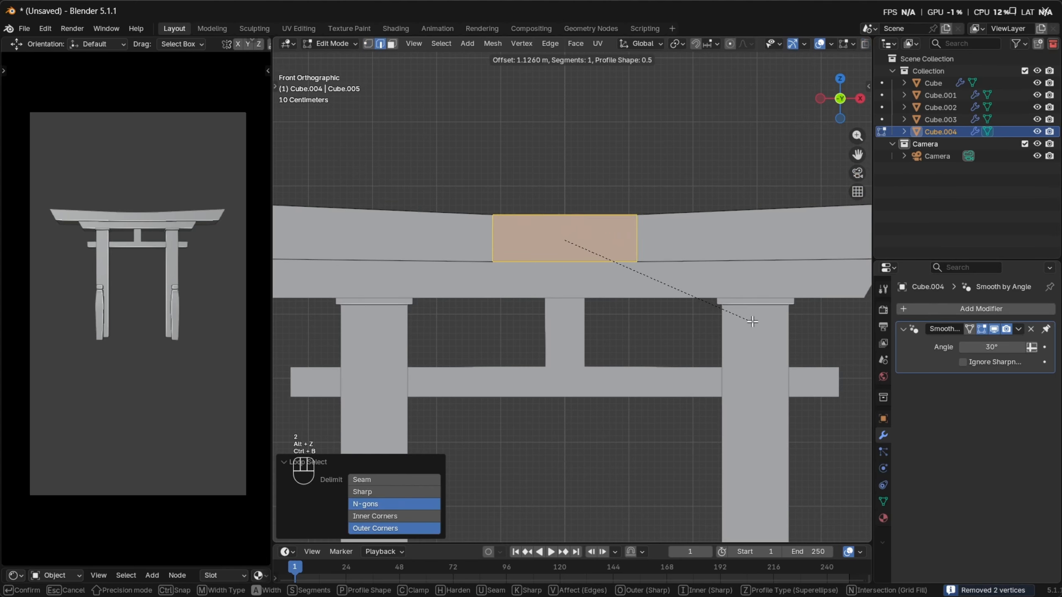
pyautogui.scroll(16, 795, 347)
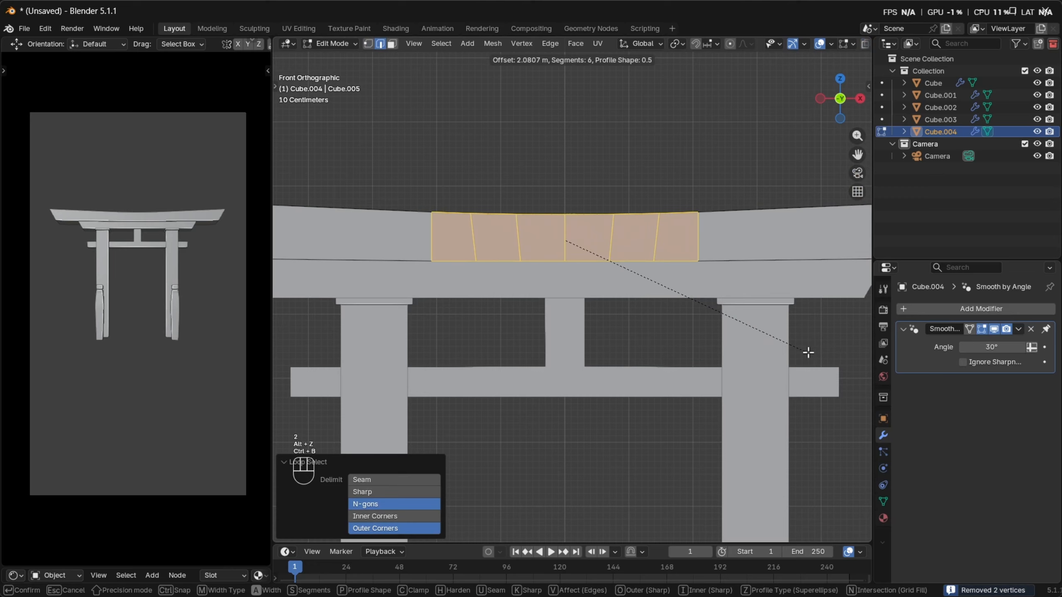
pyautogui.scroll(1, 847, 364)
pyautogui.click(847, 364)
pyautogui.scroll(-3, 847, 366)
pyautogui.moveTo(756, 304); pyautogui.dragTo(589, 205, button='middle')
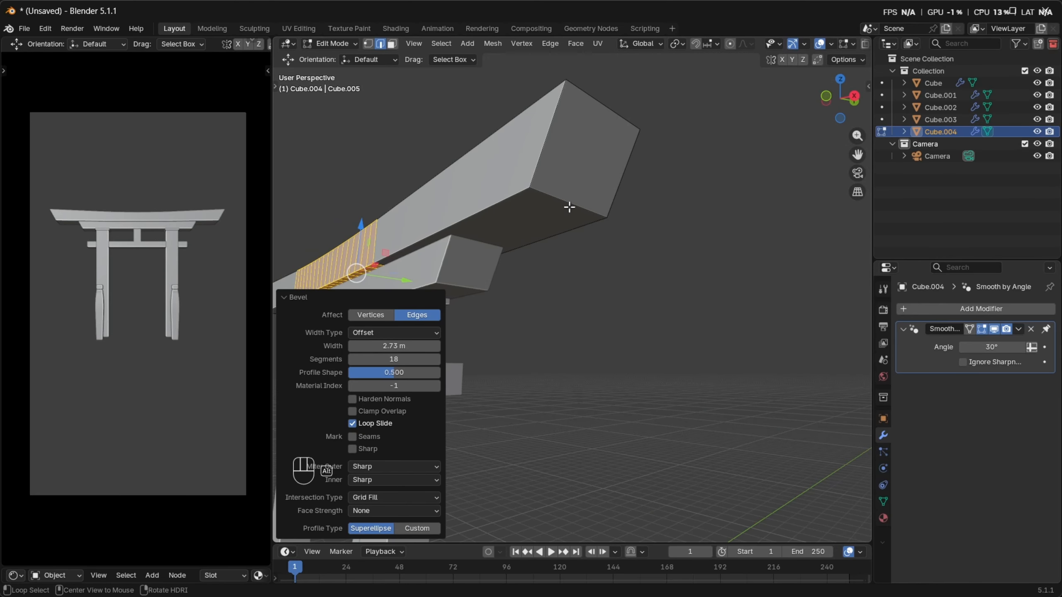
# Enable X-axis mirror editing for the topmost beam's mesh
pyautogui.keyDown('alt'); pyautogui.click(569, 206); pyautogui.keyUp('alt')
pyautogui.press('KP_1')
pyautogui.scroll(-4, 551, 303)
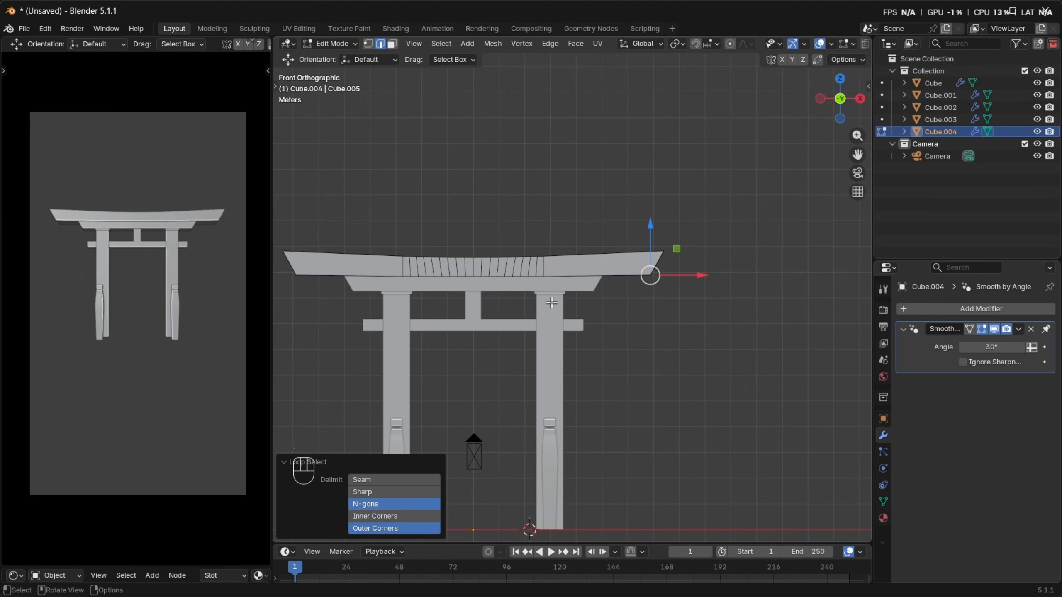
pyautogui.click(782, 61)
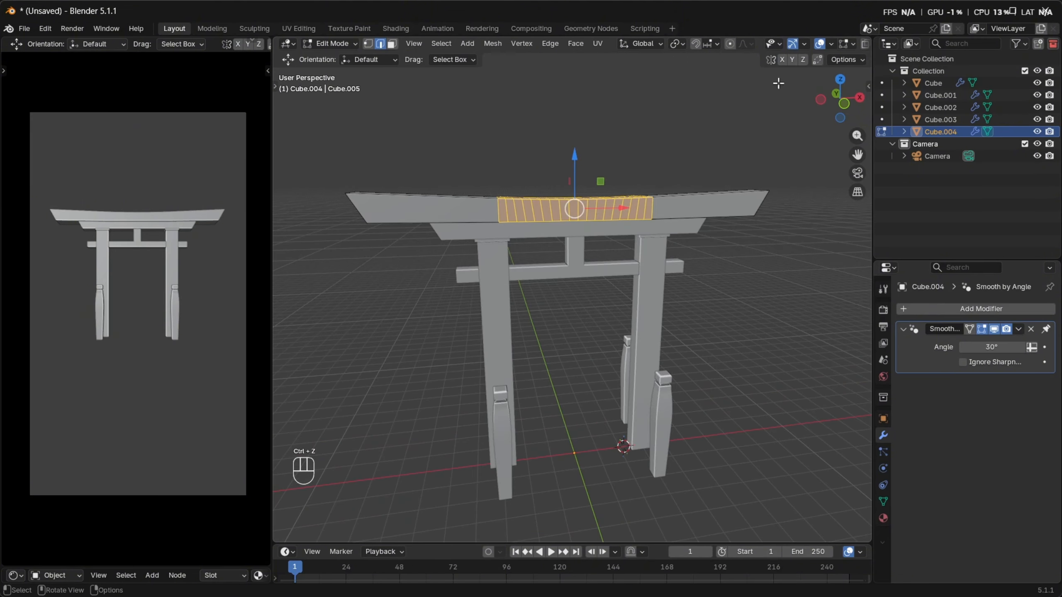
pyautogui.scroll(-5, 706, 235)
pyautogui.scroll(4, 709, 236)
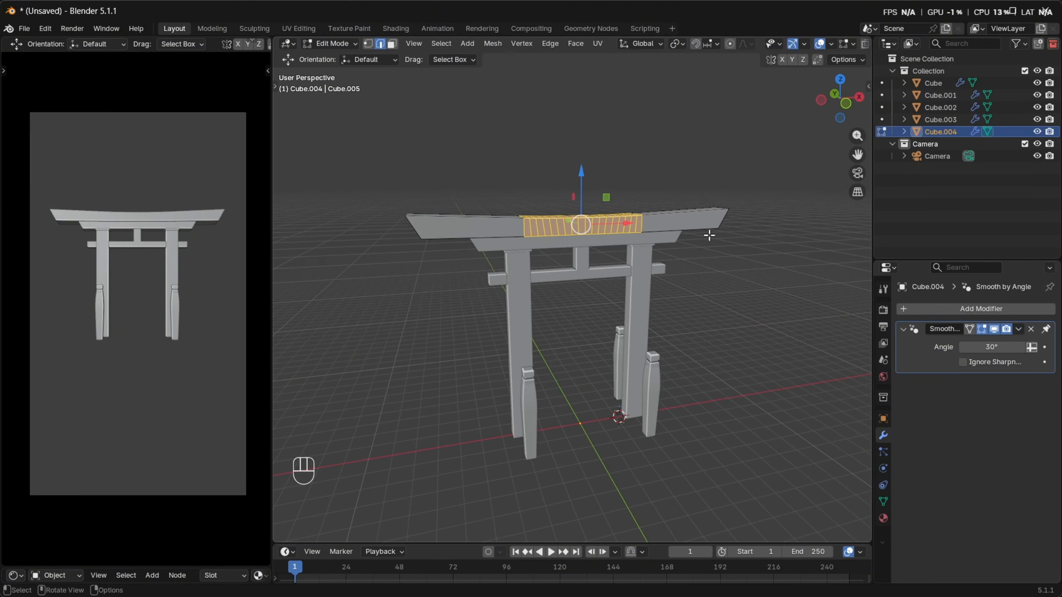
pyautogui.moveTo(709, 236); pyautogui.dragTo(675, 246, button='middle')
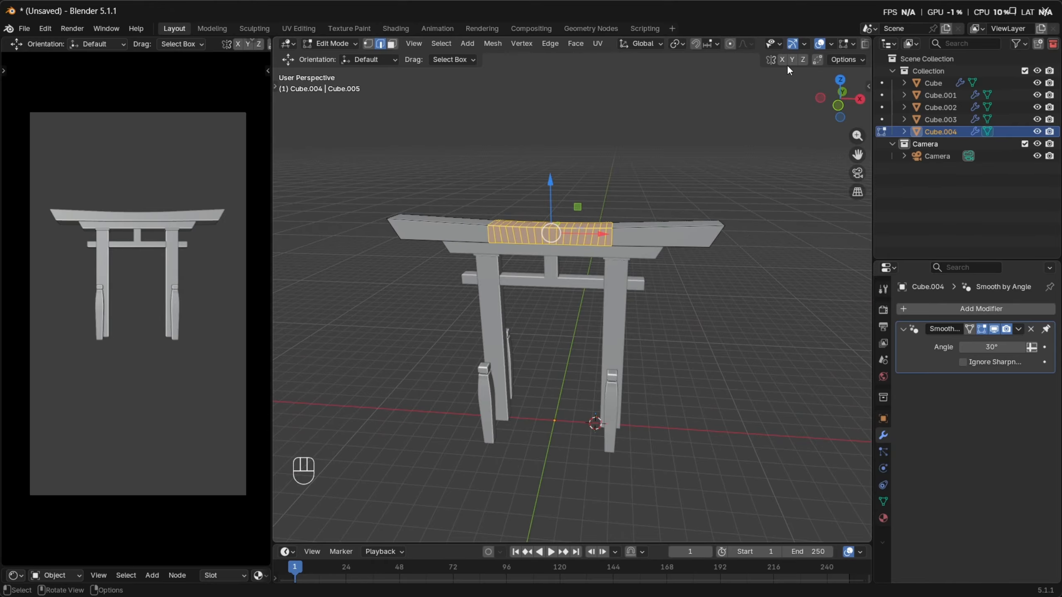
pyautogui.scroll(1, 737, 206)
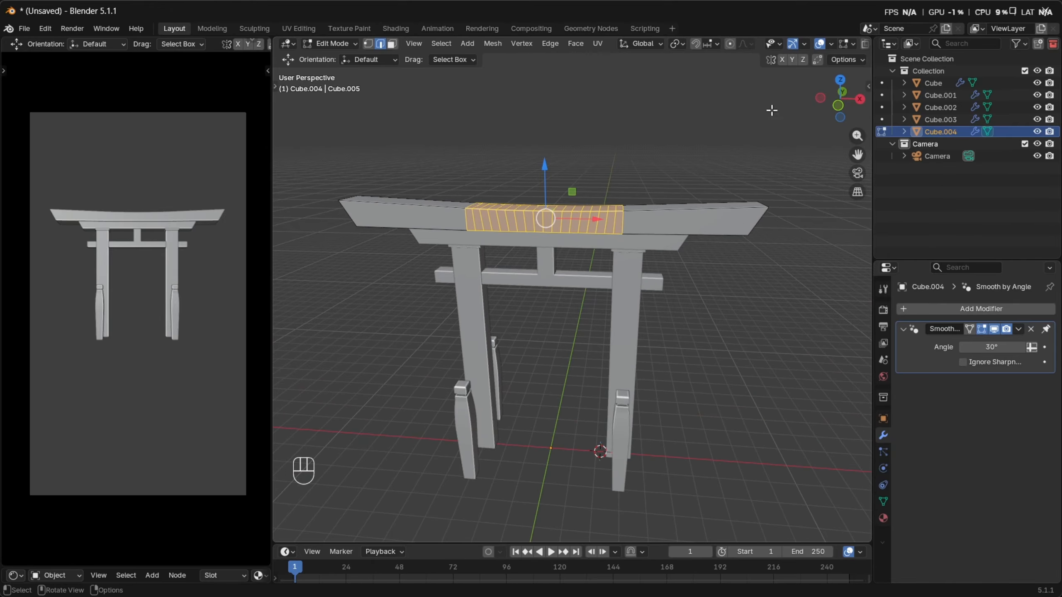
pyautogui.click(784, 59)
# Bevel the lower edge of the topmost beam's end by about 0.224 m with 19 segments and return to Object Mode
pyautogui.moveTo(755, 205); pyautogui.dragTo(676, 245, button='middle')
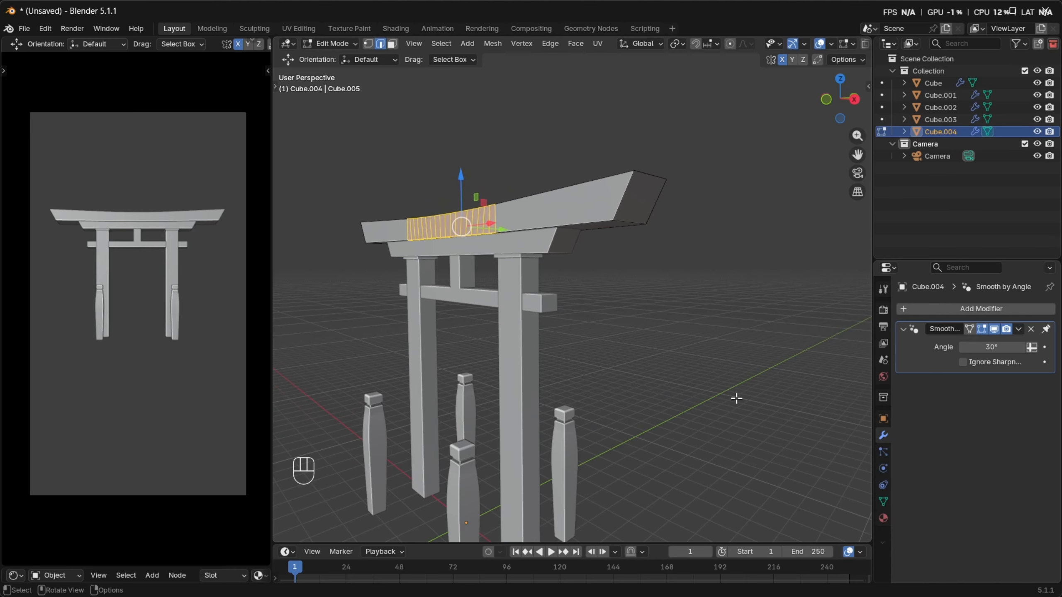
pyautogui.click(636, 222)
pyautogui.moveTo(612, 235); pyautogui.dragTo(739, 248, button='middle')
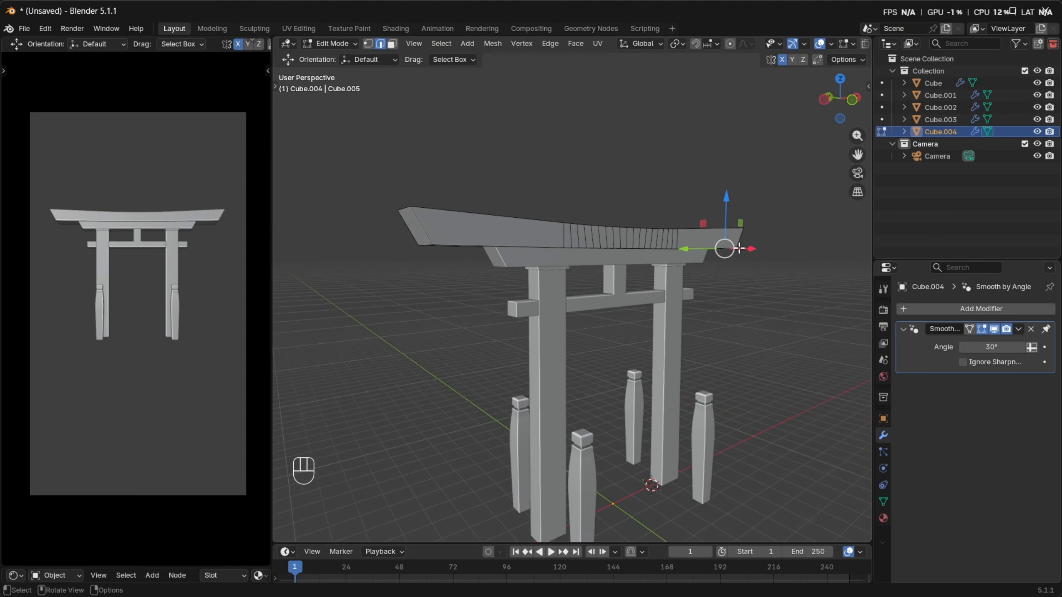
pyautogui.press('g')
pyautogui.rightClick(761, 295)
pyautogui.press('`')
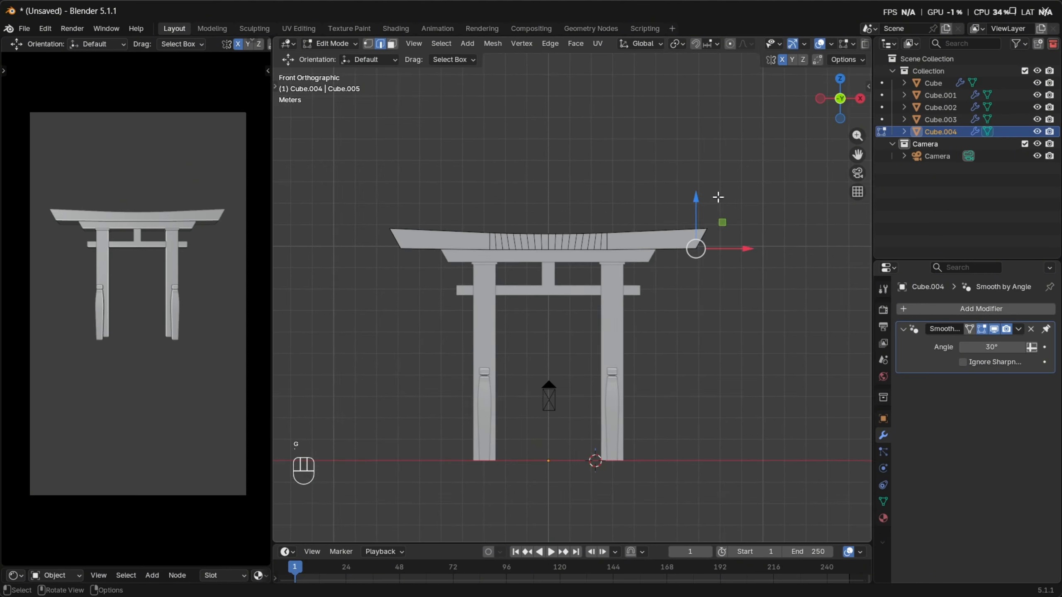
pyautogui.scroll(3, 719, 232)
pyautogui.keyDown('shift'); pyautogui.moveTo(719, 235); pyautogui.dragTo(572, 237, button='middle'); pyautogui.keyUp('shift')
pyautogui.hotkey('ctrl', 'b')
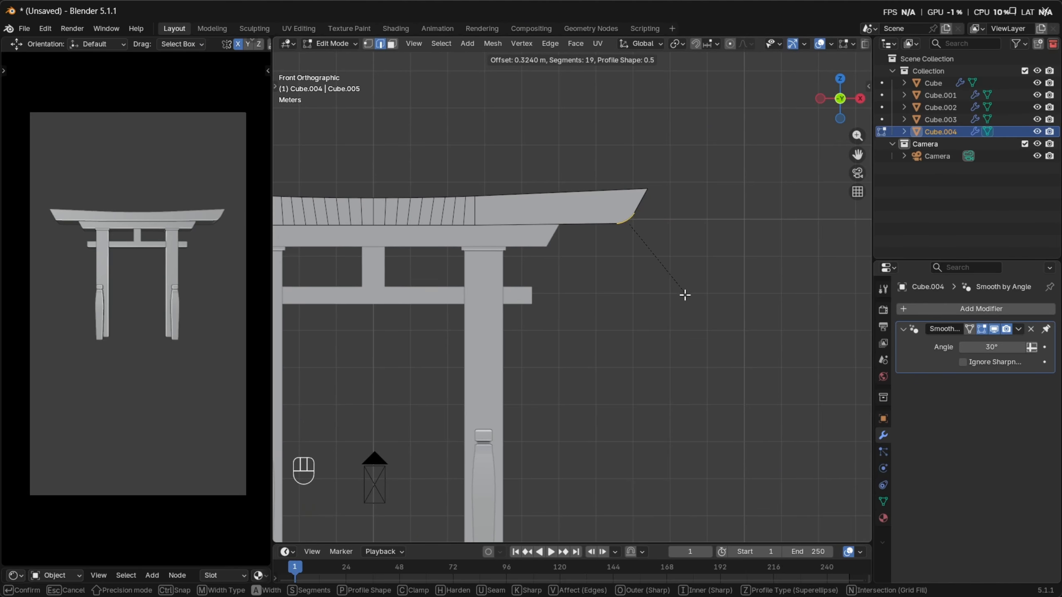
pyautogui.click(681, 295)
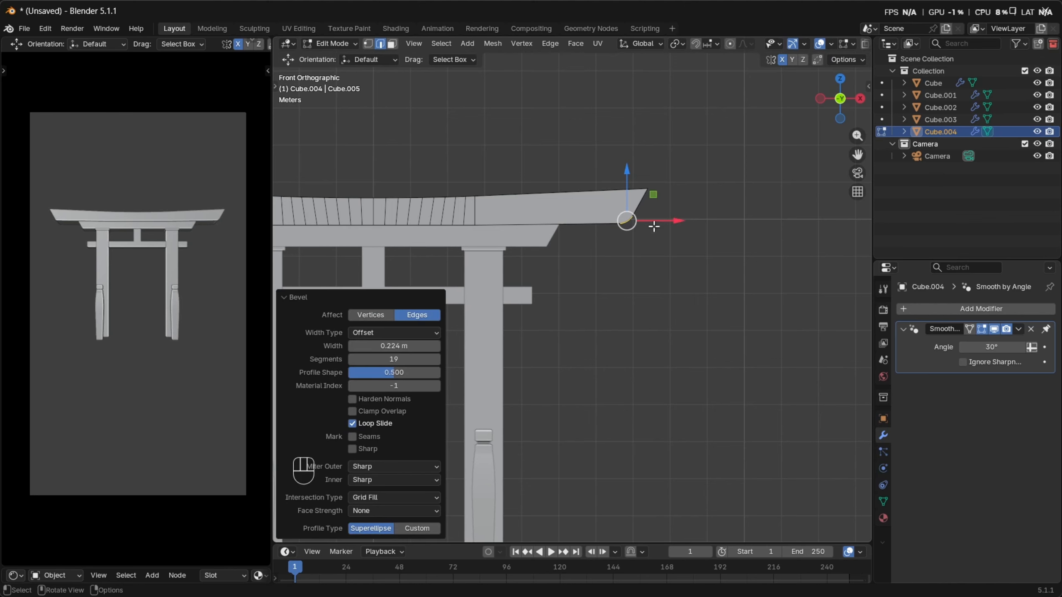
pyautogui.scroll(-3, 643, 231)
pyautogui.moveTo(642, 231); pyautogui.dragTo(650, 257, button='middle')
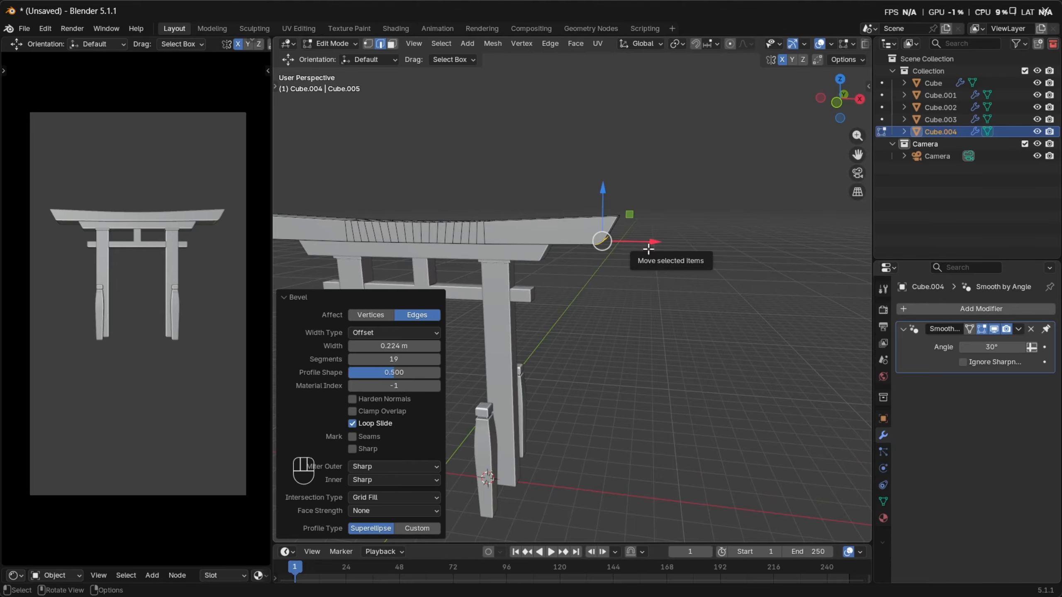
pyautogui.scroll(-5, 629, 231)
pyautogui.press('Tab')
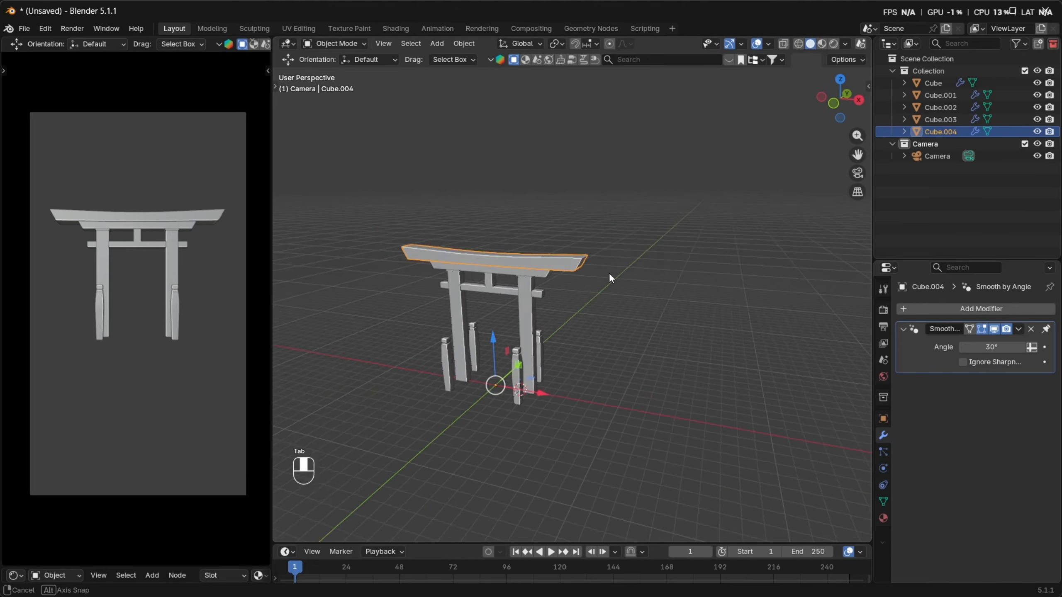
# Examine the short posts, the pillars and the crossbeam of the gate from several angles
pyautogui.moveTo(610, 272); pyautogui.dragTo(583, 384, button='middle')
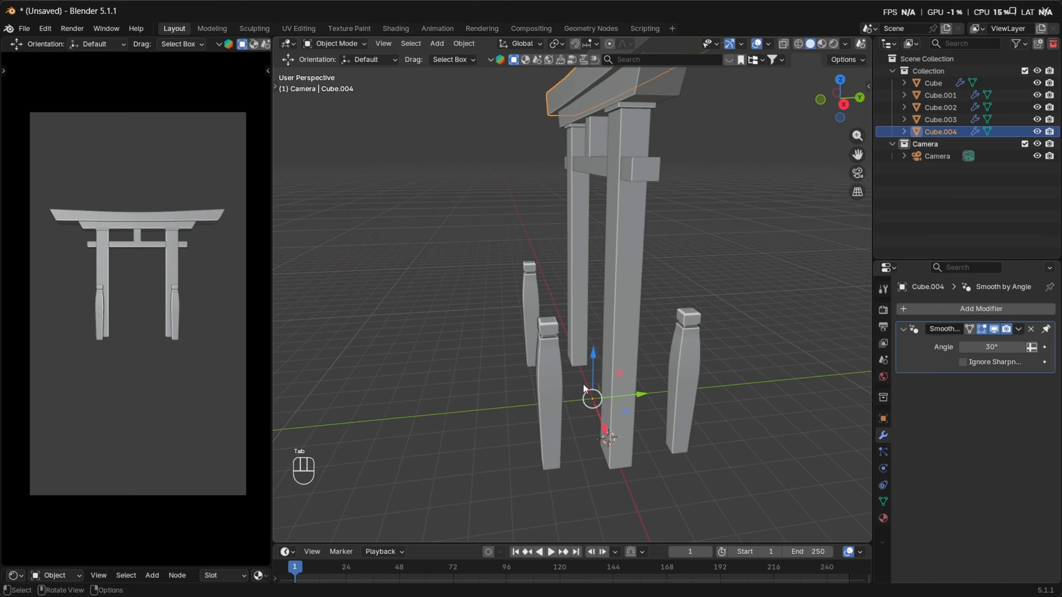
pyautogui.keyDown('shift'); pyautogui.moveTo(653, 391); pyautogui.dragTo(648, 357, button='middle'); pyautogui.keyUp('shift')
pyautogui.scroll(2, 594, 349)
pyautogui.click(547, 356)
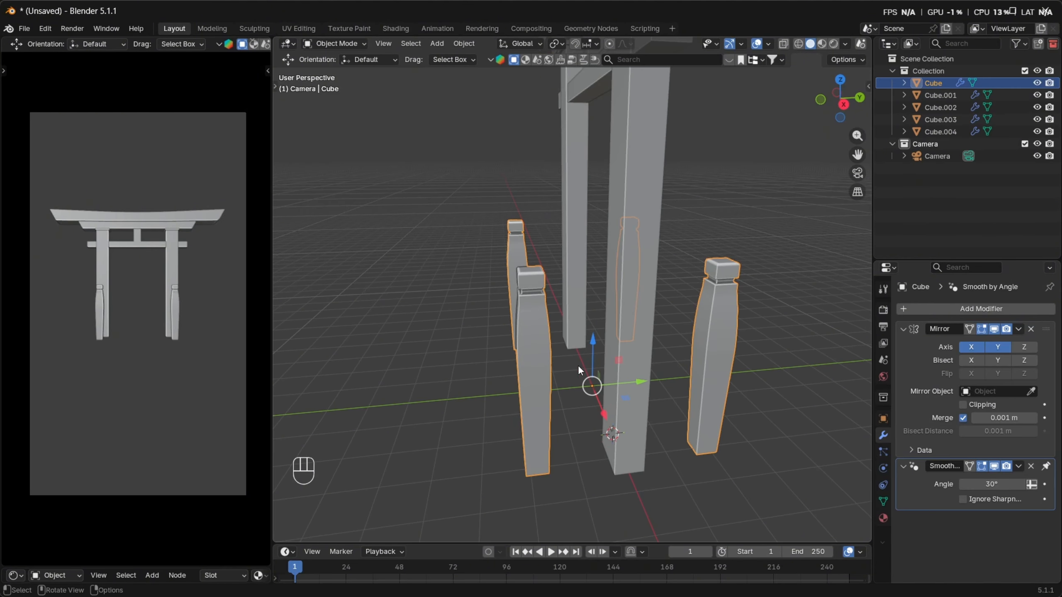
pyautogui.scroll(-3, 575, 365)
pyautogui.keyDown('shift'); pyautogui.moveTo(563, 346); pyautogui.dragTo(568, 322, button='middle'); pyautogui.keyUp('shift')
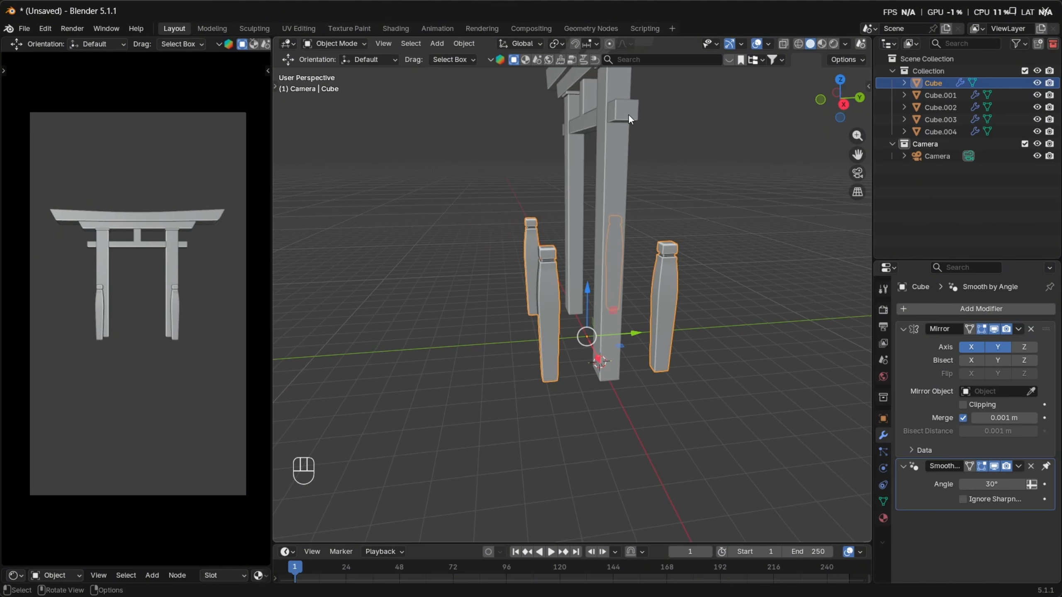
pyautogui.scroll(4, 654, 167)
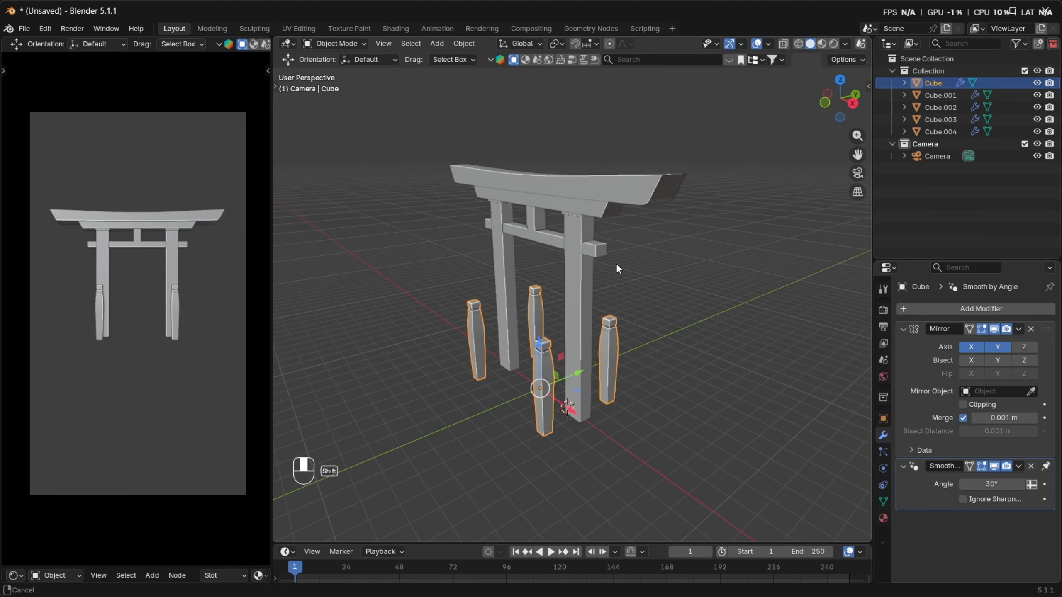
pyautogui.click(610, 220)
pyautogui.keyDown('shift'); pyautogui.moveTo(652, 255); pyautogui.dragTo(607, 332, button='middle'); pyautogui.keyUp('shift')
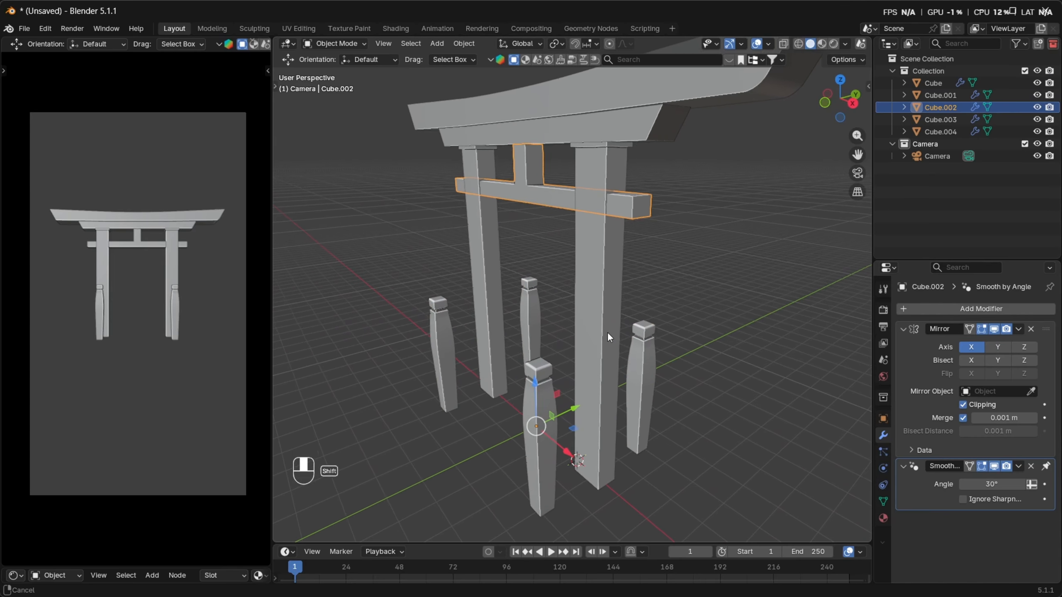
# Duplicate the mirrored short posts in place and turn off the X axis in the copy's Mirror modifier
pyautogui.click(525, 420)
pyautogui.keyDown('shift'); pyautogui.moveTo(524, 420); pyautogui.dragTo(567, 417, button='middle'); pyautogui.keyUp('shift')
pyautogui.hotkey('shift', 'd')
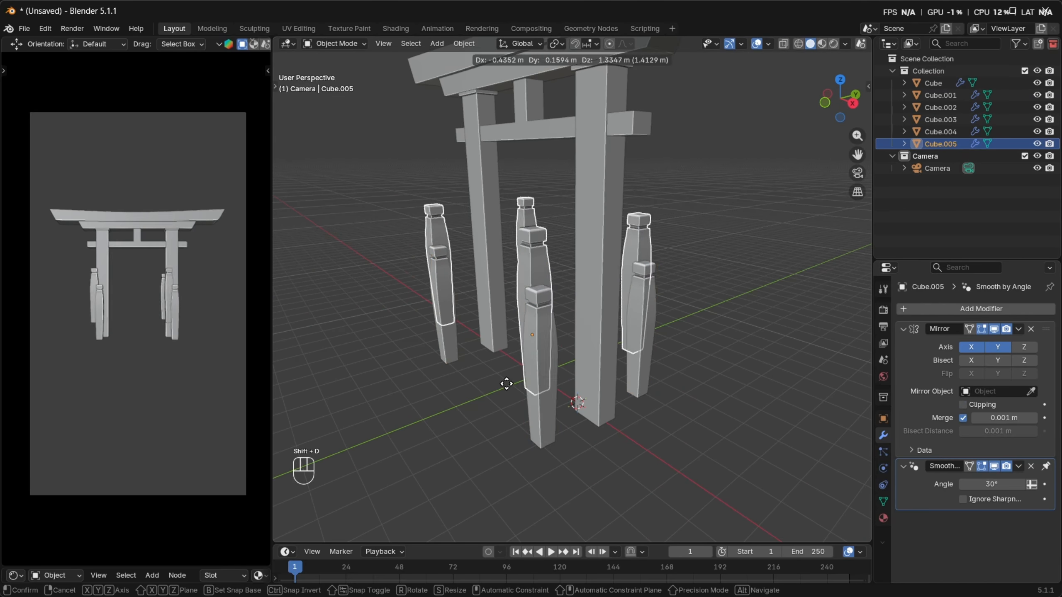
pyautogui.press('Escape')
pyautogui.click(972, 349)
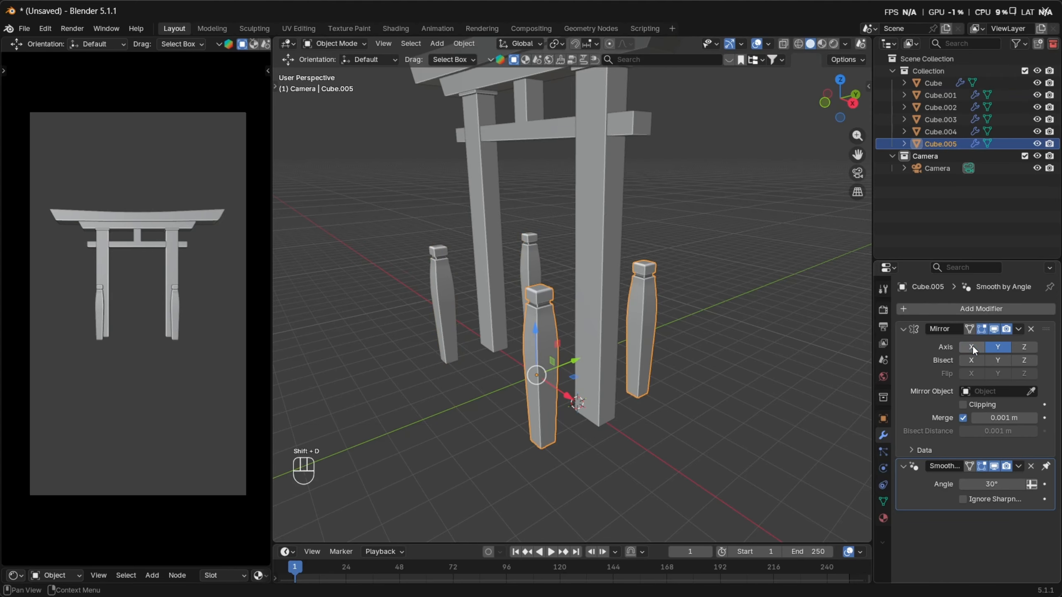
# In Edit Mode with X-ray in the front view, select the copied post's cap and upper body and delete their faces
pyautogui.moveTo(622, 341); pyautogui.dragTo(677, 394, button='middle')
pyautogui.press('Tab')
pyautogui.scroll(2, 589, 353)
pyautogui.press('1')
pyautogui.hotkey('alt', 'z')
pyautogui.press('`')
pyautogui.click(633, 320)
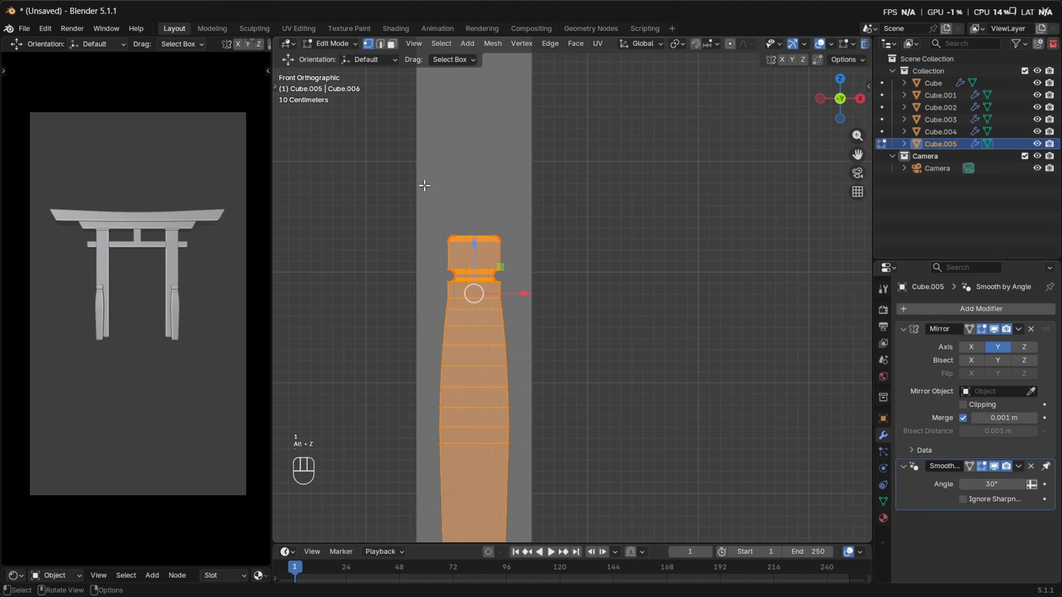
pyautogui.moveTo(383, 219); pyautogui.dragTo(565, 436)
pyautogui.press('x')
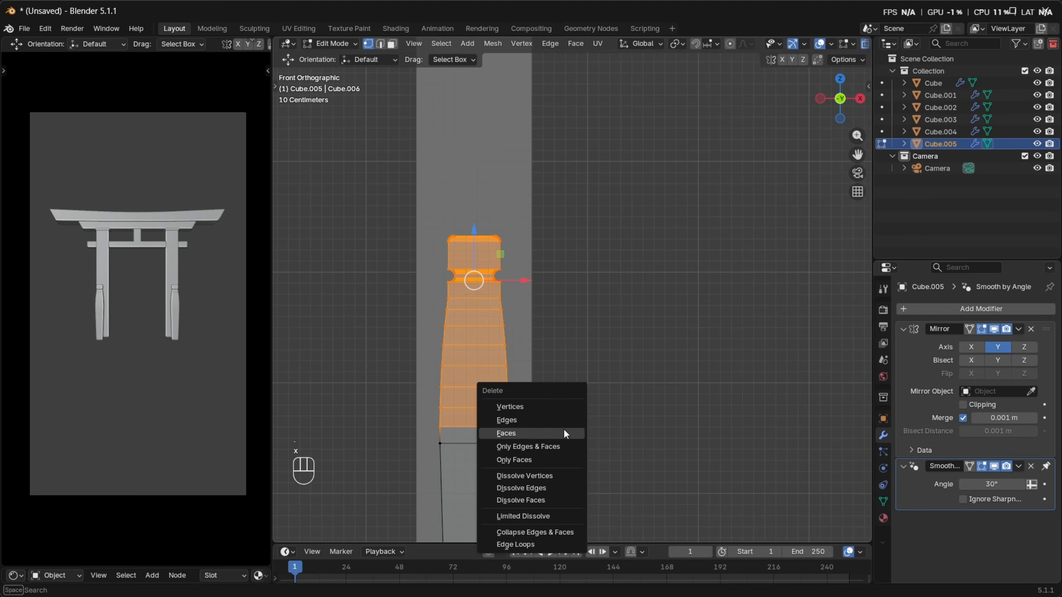
pyautogui.click(564, 429)
# Select the leftover uppermost edge loop of the copied post and delete it
pyautogui.hotkey('alt', 'z')
pyautogui.hotkey('alt', 'z')
pyautogui.moveTo(401, 402); pyautogui.dragTo(568, 436)
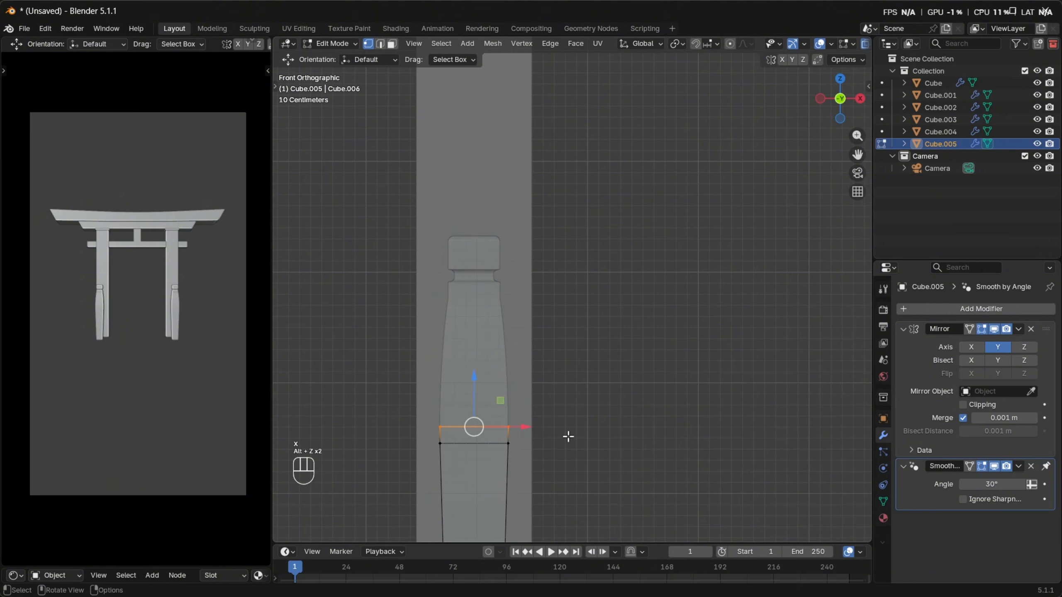
pyautogui.press('x')
pyautogui.click(568, 439)
# Select the copied post's open upper edge loop and scale it to about 0.767 in the top view
pyautogui.moveTo(388, 436); pyautogui.dragTo(650, 485)
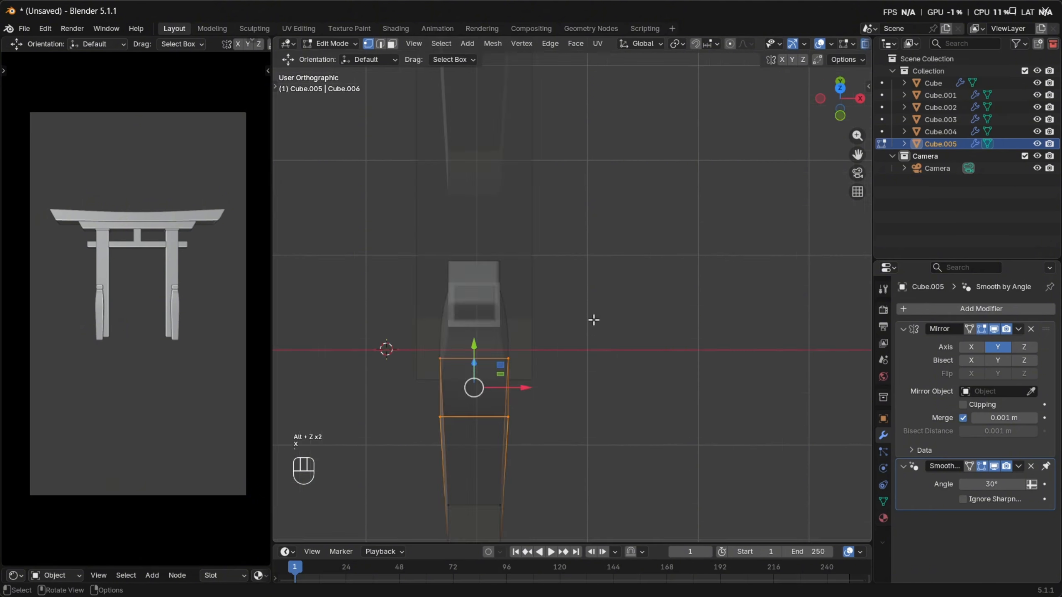
pyautogui.press('KP_7')
pyautogui.press('s')
pyautogui.press('shift')
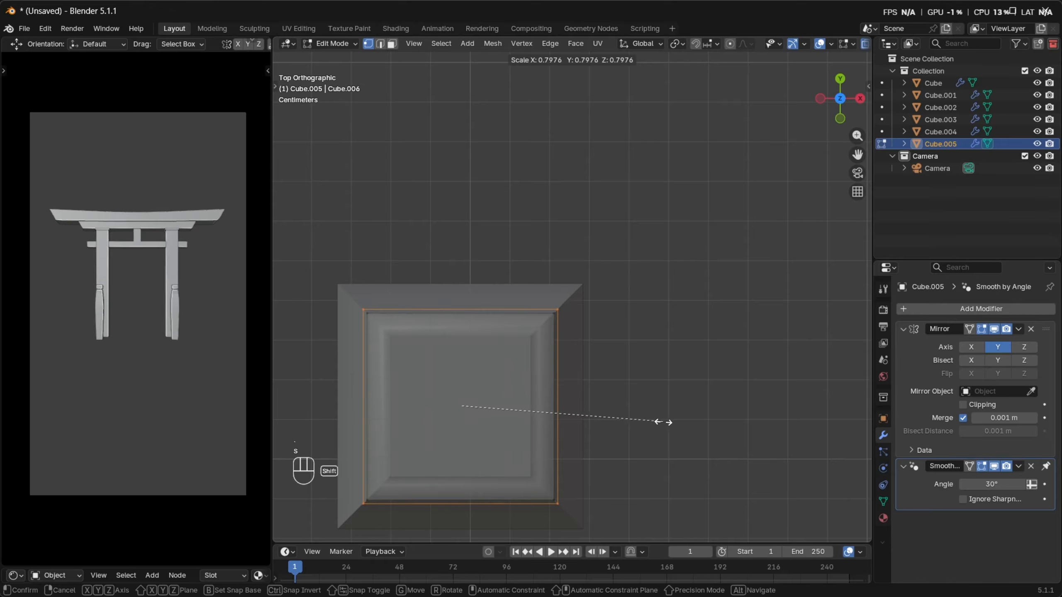
pyautogui.click(591, 423)
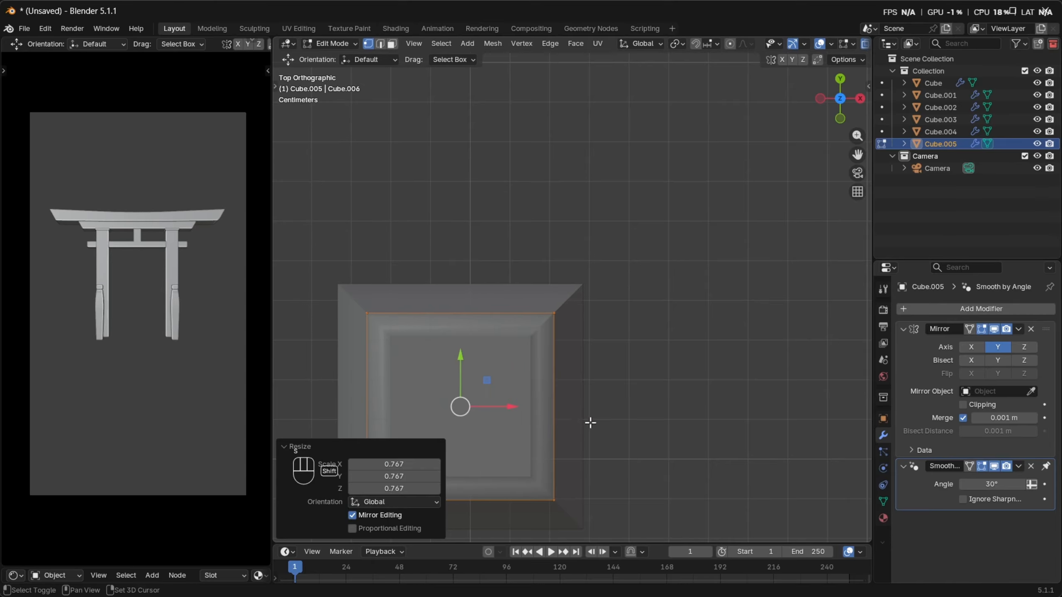
# Rotate all of the copied post piece 90° about the X axis to form a horizontal brace
pyautogui.scroll(-4, 635, 405)
pyautogui.moveTo(635, 406); pyautogui.dragTo(594, 331, button='middle')
pyautogui.press('a')
pyautogui.press('r')
pyautogui.press('x')
pyautogui.press('KP_9')
pyautogui.press('KP_0')
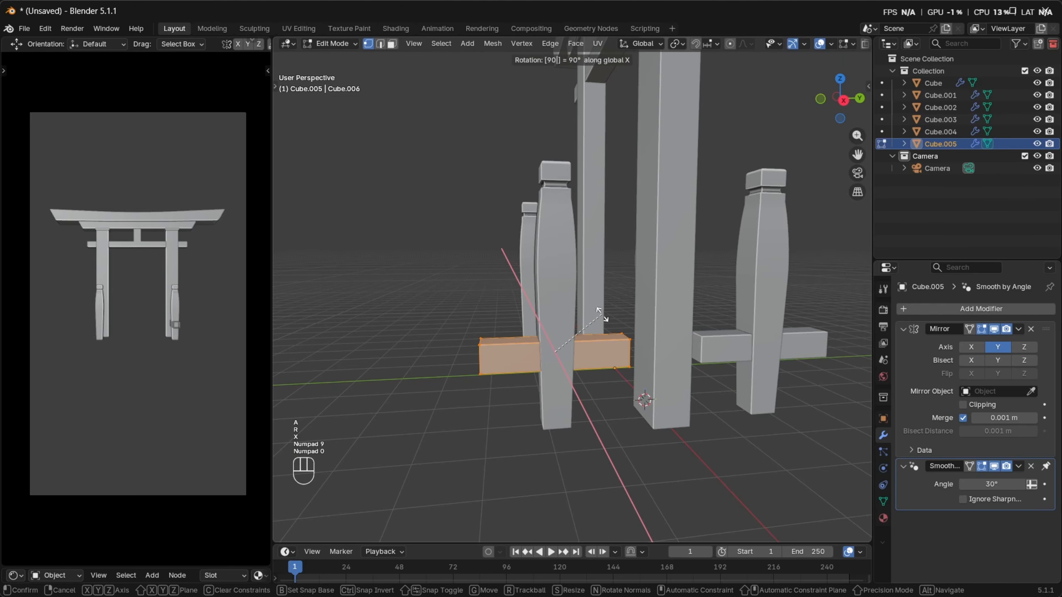
pyautogui.press('Return')
pyautogui.press('KP_3')
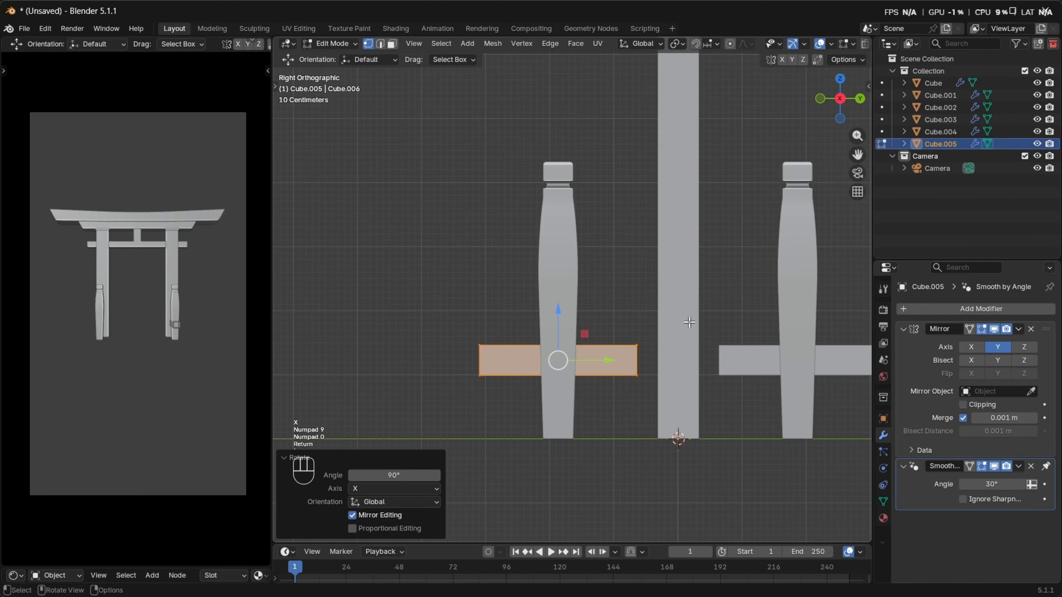
pyautogui.scroll(-3, 608, 335)
pyautogui.press('g')
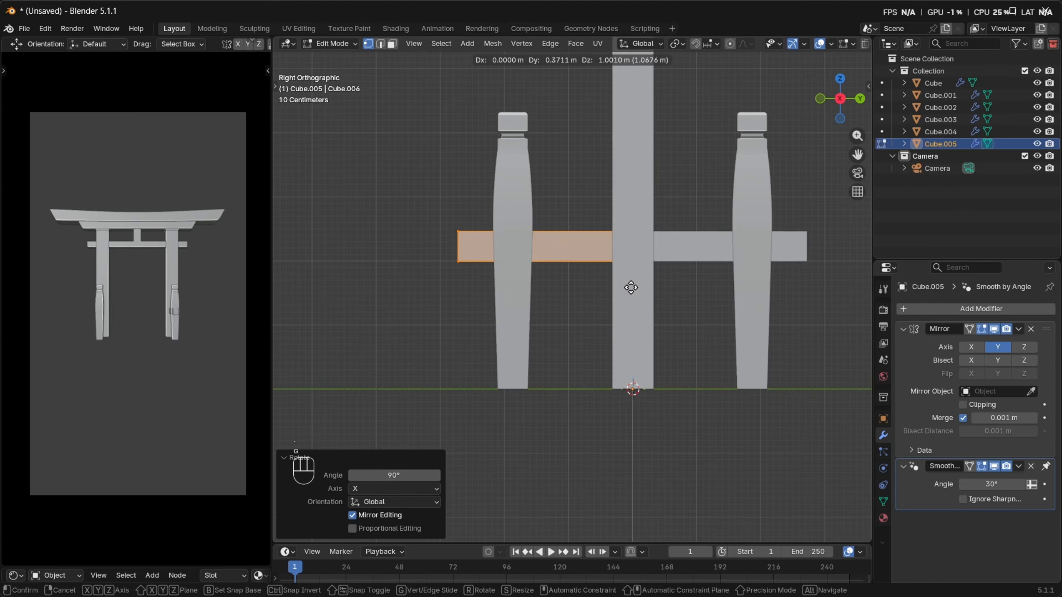
pyautogui.click(607, 350)
# Enable Clipping in the brace's Mirror modifier and move the brace about 0.67 m along Y and 1.61 m up
pyautogui.hotkey('alt', 'z')
pyautogui.click(969, 408)
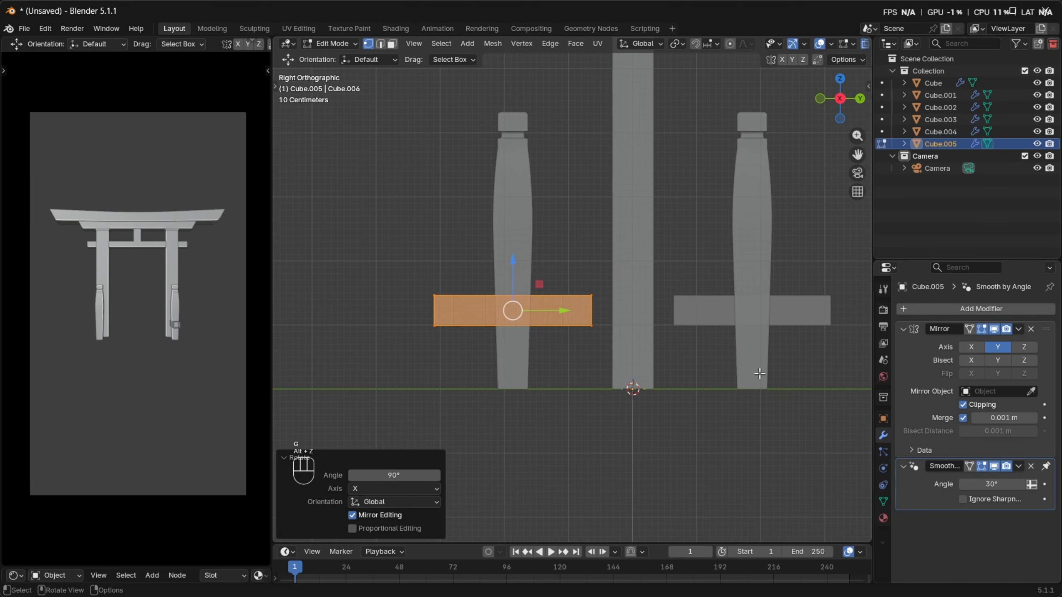
pyautogui.scroll(2, 592, 365)
pyautogui.press('g')
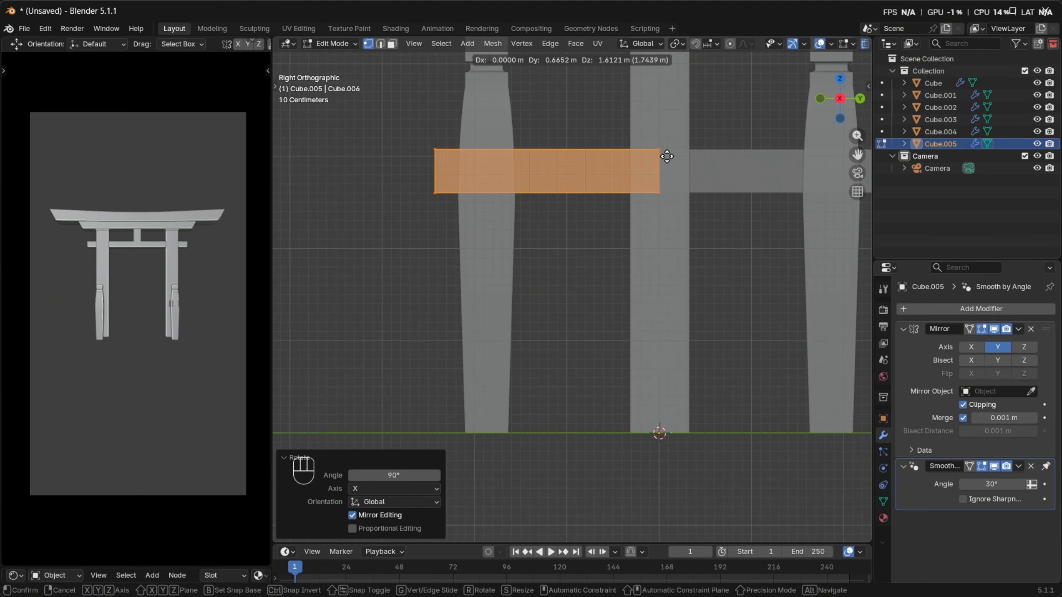
pyautogui.click(667, 156)
# Fill the brace's open outer end with a face and bevel its border edges with a single segment, about 0.1 m wide
pyautogui.moveTo(553, 206); pyautogui.dragTo(697, 277, button='middle')
pyautogui.press('2')
pyautogui.keyDown('alt'); pyautogui.click(663, 243); pyautogui.keyUp('alt')
pyautogui.press('f')
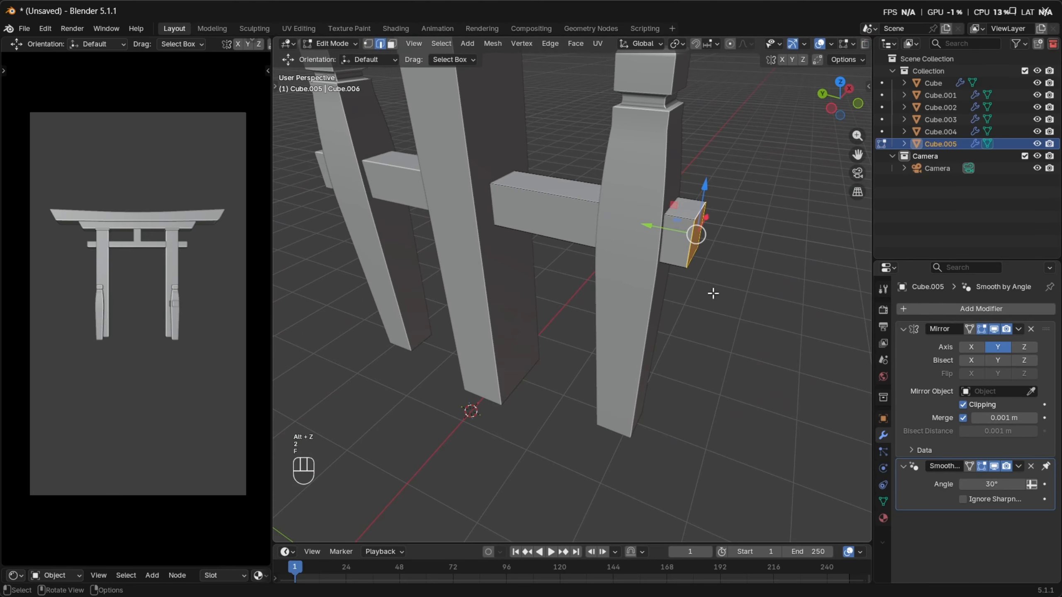
pyautogui.moveTo(432, 270); pyautogui.dragTo(678, 276, button='middle')
pyautogui.hotkey('ctrl', 'b')
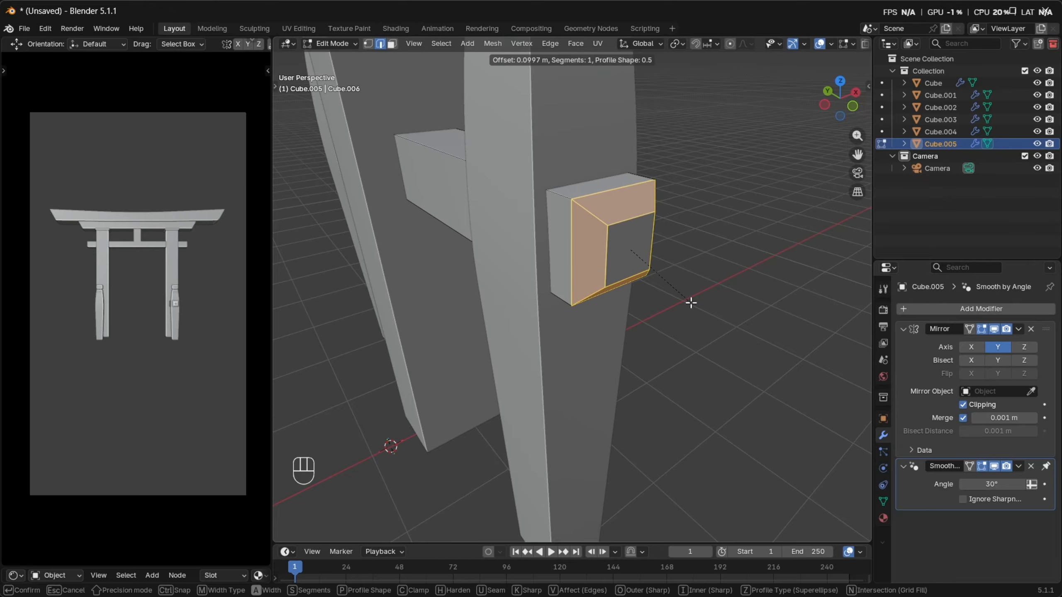
pyautogui.click(736, 311)
# Scale the whole brace down in X and Z while keeping its Y length
pyautogui.press('a')
pyautogui.press('s')
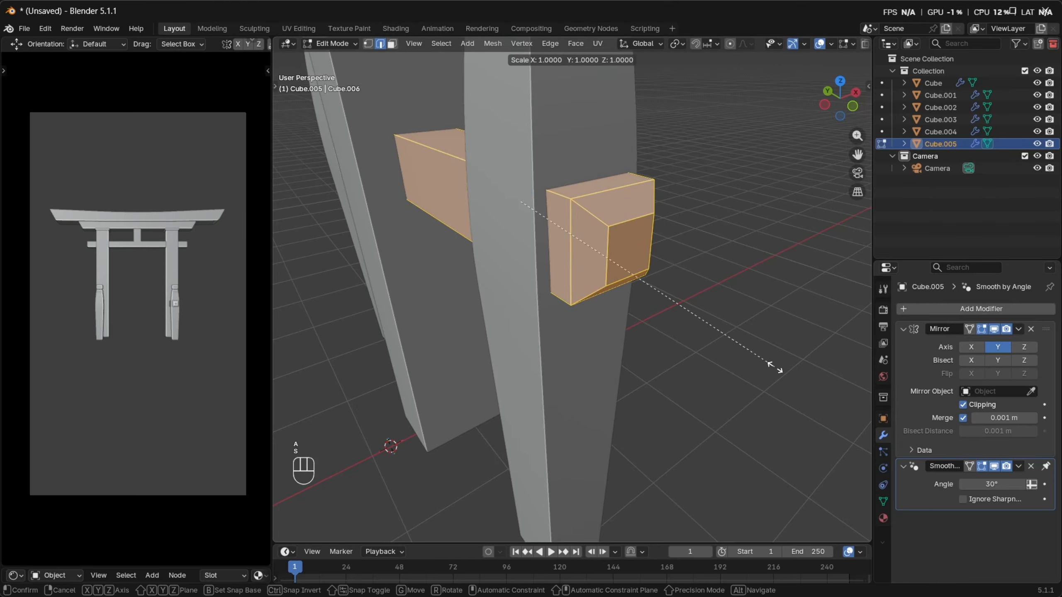
pyautogui.hotkey('shift', 'y')
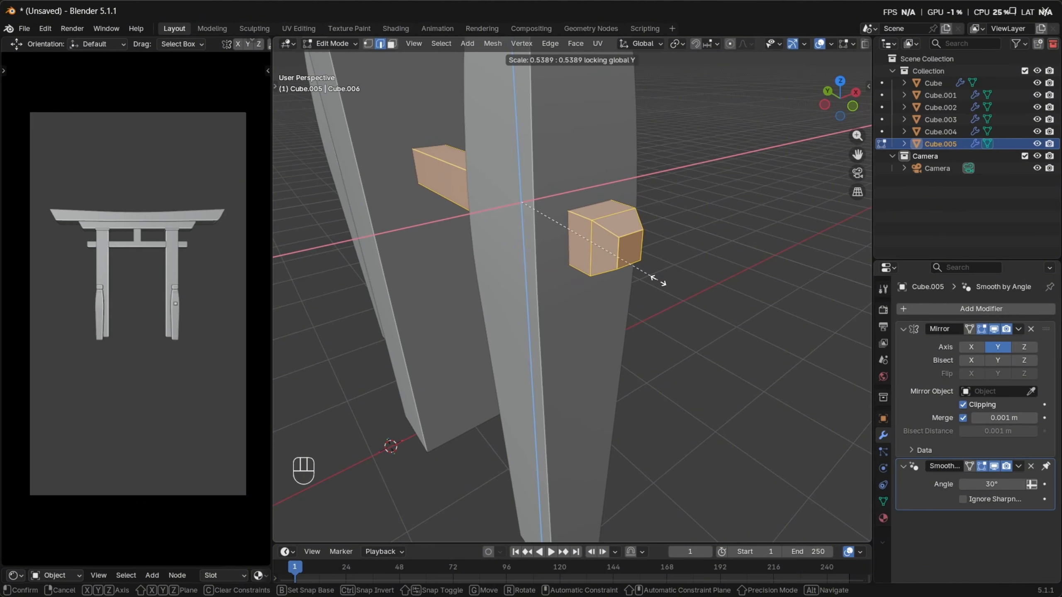
pyautogui.click(675, 308)
# Select the vertices of the brace's bevelled outer end with X-ray and move them along Y closer to the short post
pyautogui.moveTo(662, 287); pyautogui.dragTo(819, 360, button='middle')
pyautogui.press('1')
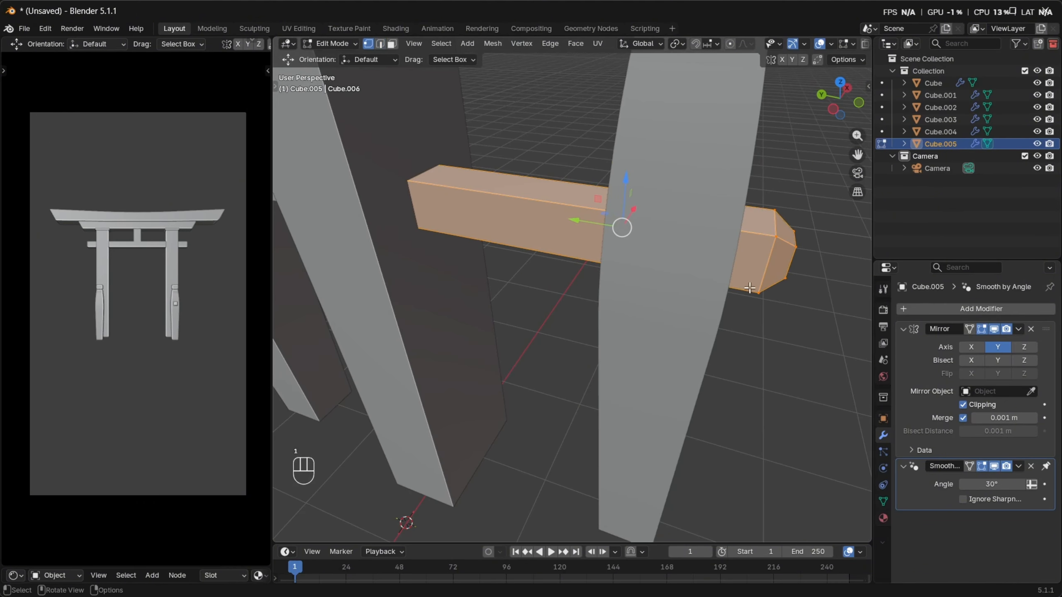
pyautogui.hotkey('alt', 'z')
pyautogui.moveTo(820, 360); pyautogui.dragTo(749, 160)
pyautogui.hotkey('alt', 'z')
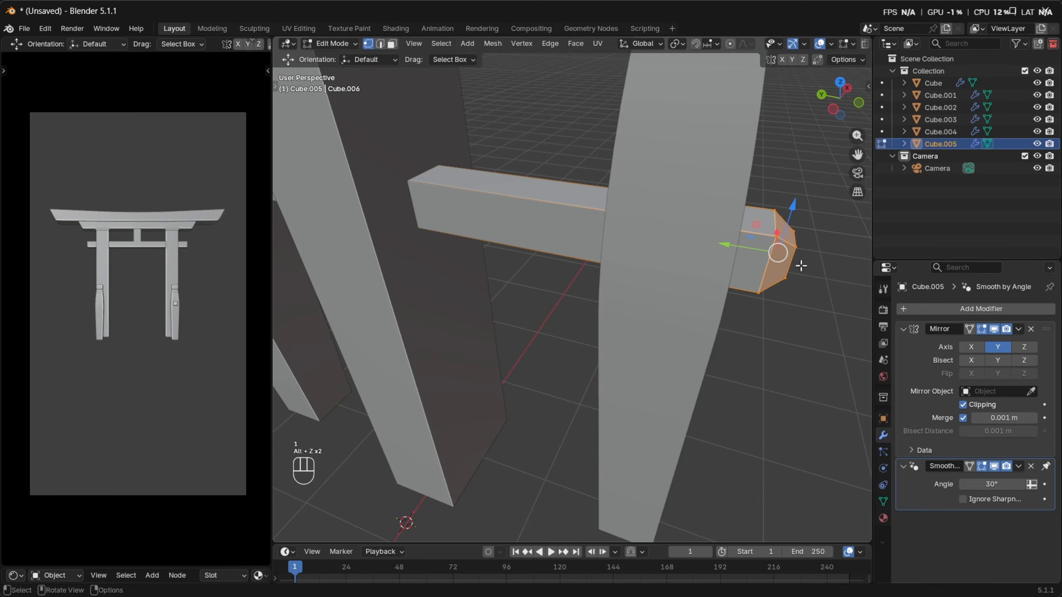
pyautogui.moveTo(740, 246); pyautogui.dragTo(707, 240)
pyautogui.moveTo(706, 240); pyautogui.dragTo(612, 268, button='middle')
pyautogui.scroll(3, 562, 224)
pyautogui.scroll(3, 612, 240)
pyautogui.press('g')
pyautogui.press('y')
pyautogui.click(621, 249)
# Select the edge loops around the brace's outer end and give them a very narrow single-segment bevel
pyautogui.press('2')
pyautogui.keyDown('alt'); pyautogui.click(649, 262); pyautogui.keyUp('alt')
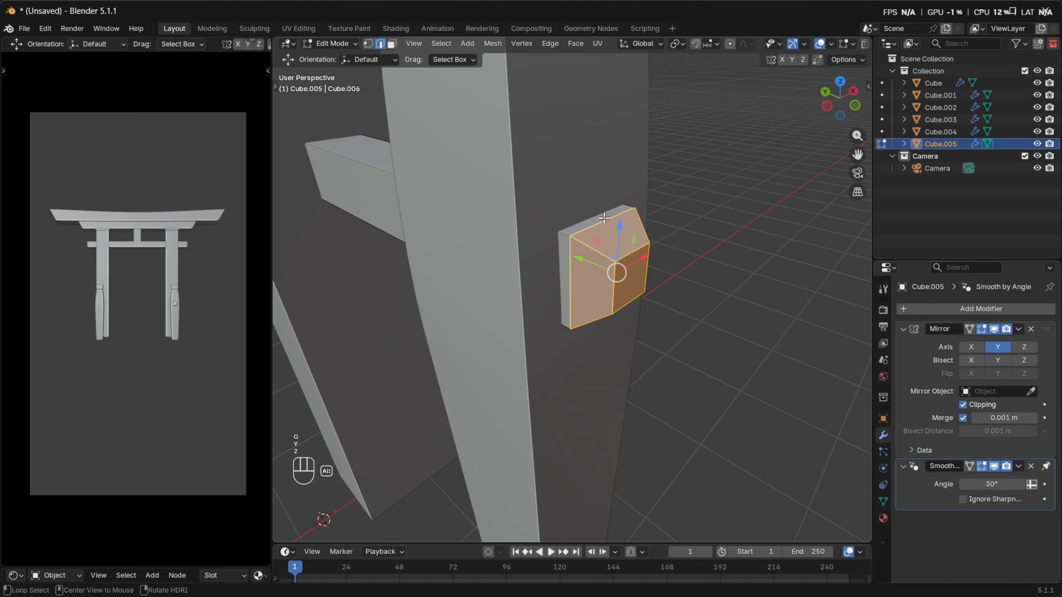
pyautogui.scroll(4, 650, 263)
pyautogui.keyDown('alt'); pyautogui.keyDown('shift'); pyautogui.click(777, 285); pyautogui.keyUp('shift'); pyautogui.keyUp('alt')
pyautogui.scroll(-4, 744, 299)
pyautogui.keyDown('shift'); pyautogui.moveTo(734, 304); pyautogui.dragTo(728, 355, button='middle'); pyautogui.keyUp('shift')
pyautogui.scroll(4, 728, 331)
pyautogui.keyDown('alt'); pyautogui.keyDown('shift'); pyautogui.click(803, 424); pyautogui.keyUp('shift'); pyautogui.keyUp('alt')
pyautogui.scroll(-5, 795, 418)
pyautogui.moveTo(790, 412); pyautogui.dragTo(728, 375, button='middle')
pyautogui.keyDown('shift'); pyautogui.moveTo(458, 296); pyautogui.dragTo(378, 258, button='middle'); pyautogui.keyUp('shift')
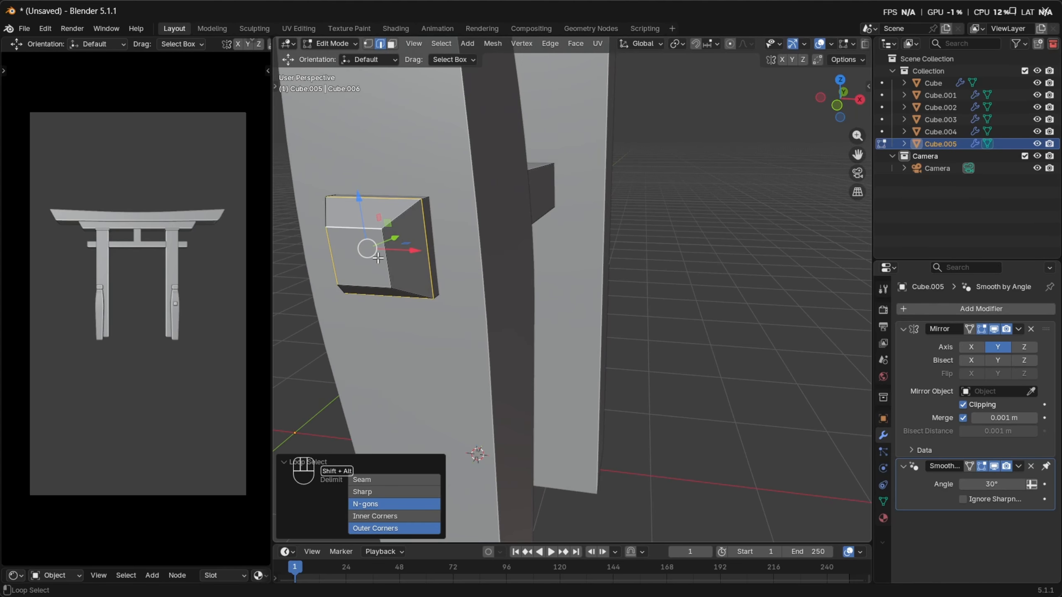
pyautogui.keyDown('alt'); pyautogui.keyDown('shift'); pyautogui.click(371, 287); pyautogui.keyUp('shift'); pyautogui.keyUp('alt')
pyautogui.moveTo(433, 276); pyautogui.dragTo(636, 334, button='middle')
pyautogui.hotkey('ctrl', 'b')
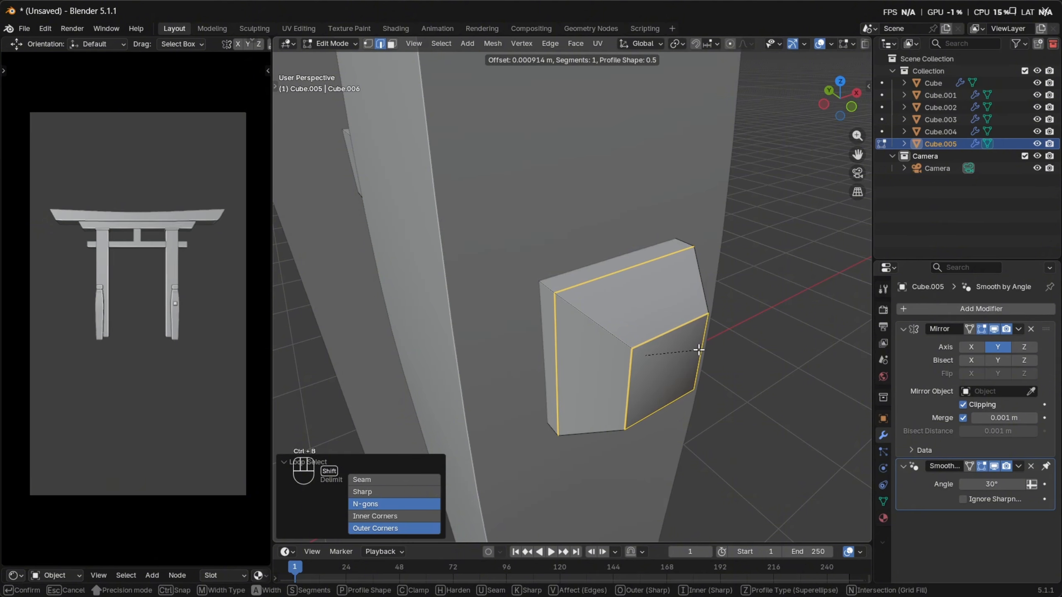
pyautogui.click(699, 350)
pyautogui.press('Tab')
# Duplicate the whole brace straight down along Z to form a second, lower brace and return to Object Mode
pyautogui.scroll(-5, 667, 330)
pyautogui.moveTo(671, 314); pyautogui.dragTo(670, 246, button='middle')
pyautogui.press('Tab')
pyautogui.press('a')
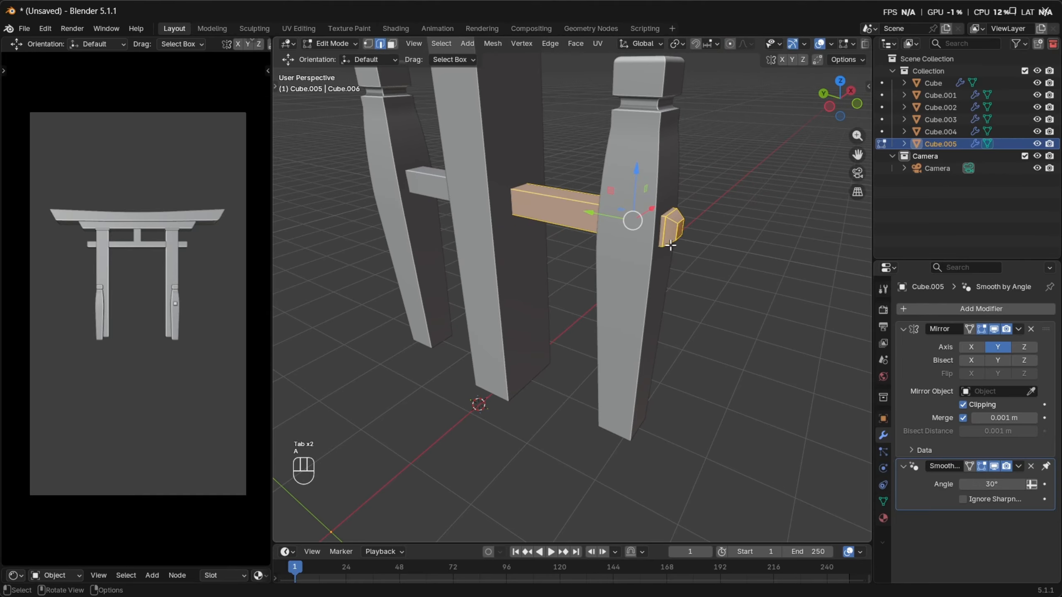
pyautogui.hotkey('shift', 'd')
pyautogui.press('z')
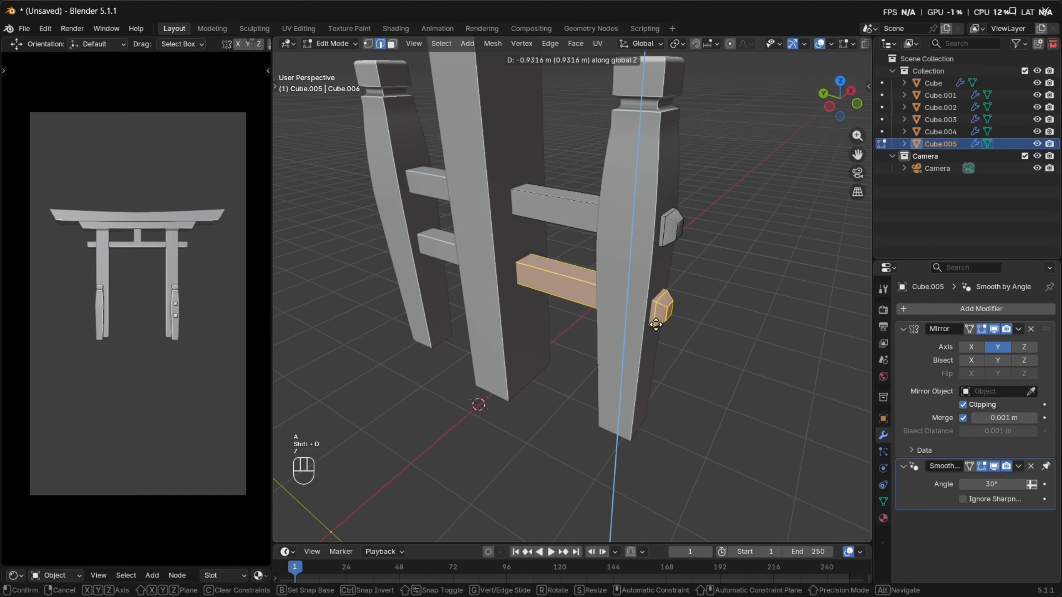
pyautogui.click(652, 368)
pyautogui.press('Tab')
pyautogui.scroll(-7, 643, 285)
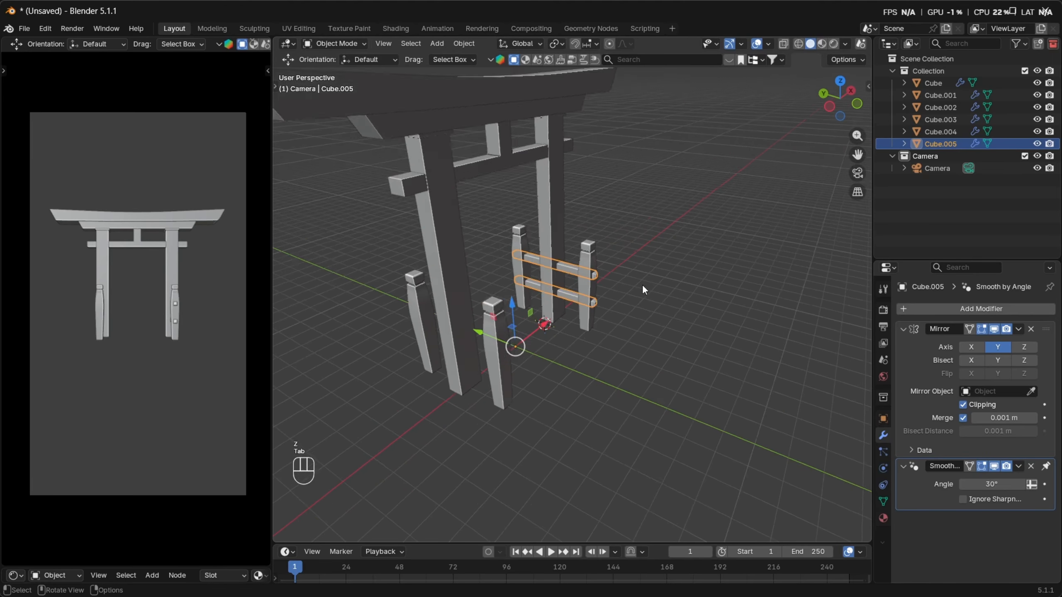
pyautogui.scroll(2, 176, 243)
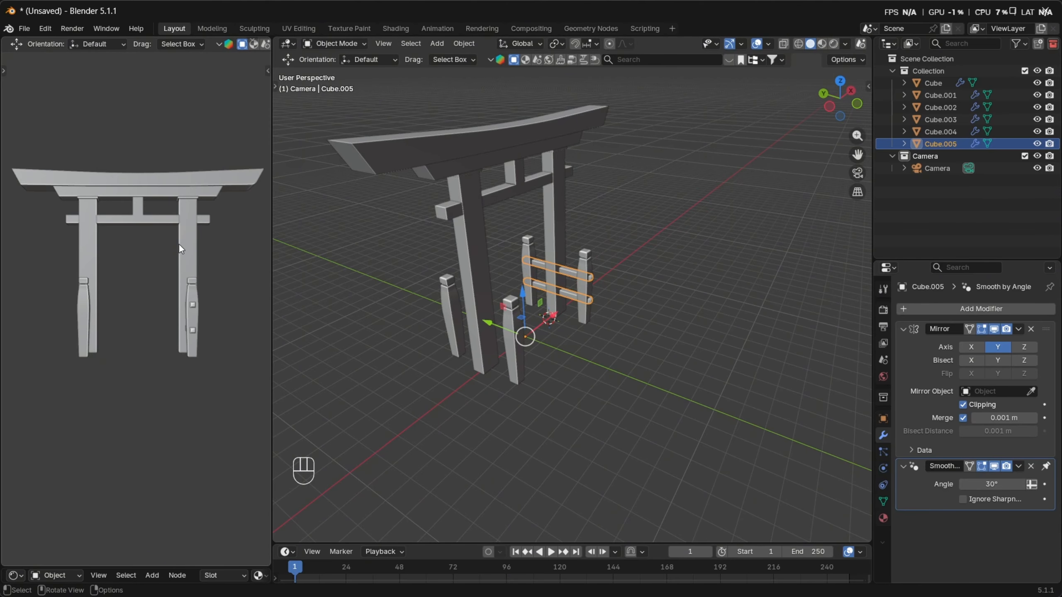
# Select the crossbeam beneath the curved roof and enter Edit Mode in the front view
pyautogui.click(431, 160)
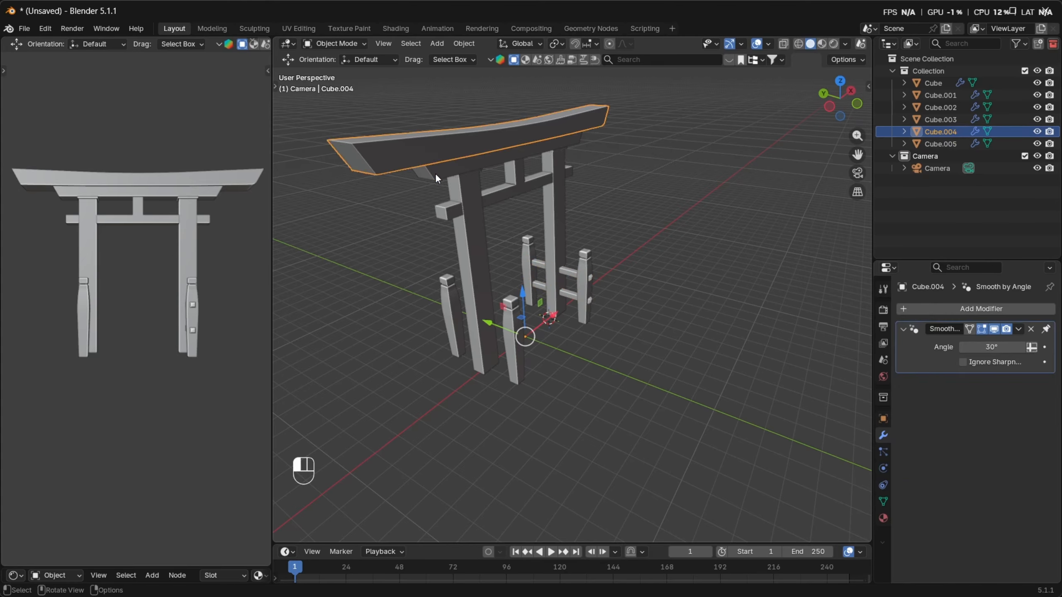
pyautogui.click(435, 173)
pyautogui.press('`')
pyautogui.press('Escape')
pyautogui.press('Tab')
pyautogui.press('`')
pyautogui.click(582, 178)
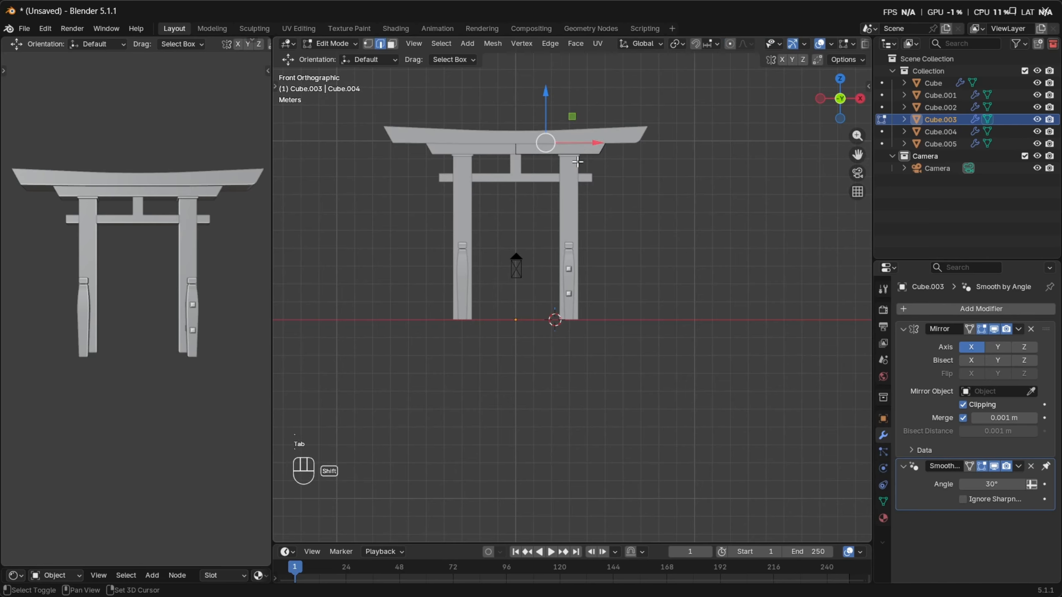
# Bevel the lower edge at the crossbeam's outer end with a width of 0.312 m and 5 segments
pyautogui.scroll(1, 619, 347)
pyautogui.keyDown('shift'); pyautogui.moveTo(653, 144); pyautogui.dragTo(548, 334, button='middle'); pyautogui.keyUp('shift')
pyautogui.keyDown('shift'); pyautogui.moveTo(586, 385); pyautogui.dragTo(563, 258, button='middle'); pyautogui.keyUp('shift')
pyautogui.scroll(5, 563, 258)
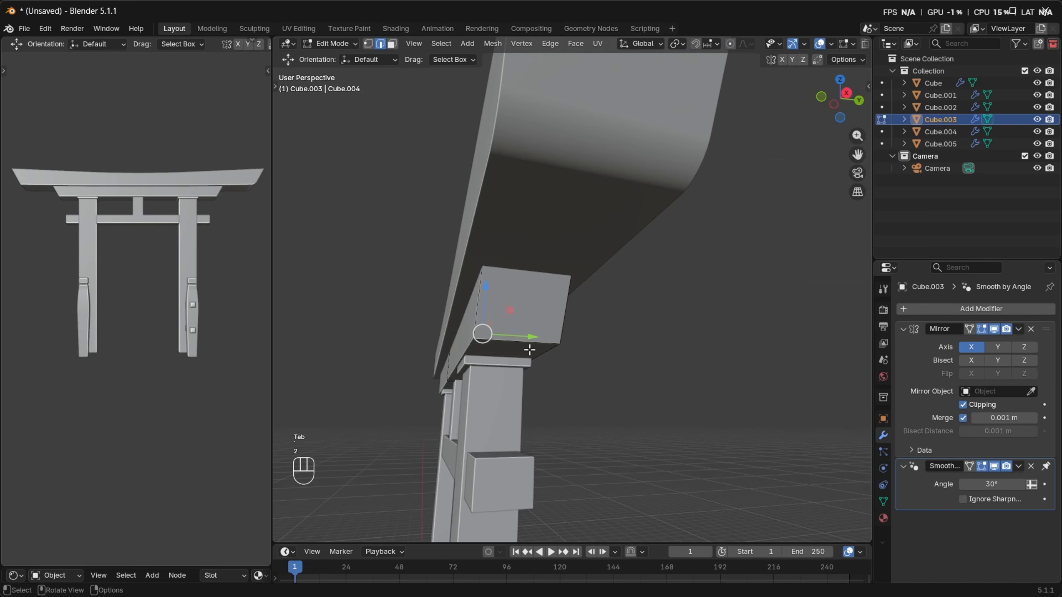
pyautogui.press('`')
pyautogui.click(536, 261)
pyautogui.keyDown('shift'); pyautogui.moveTo(597, 339); pyautogui.dragTo(664, 305, button='middle'); pyautogui.keyUp('shift')
pyautogui.scroll(1, 665, 308)
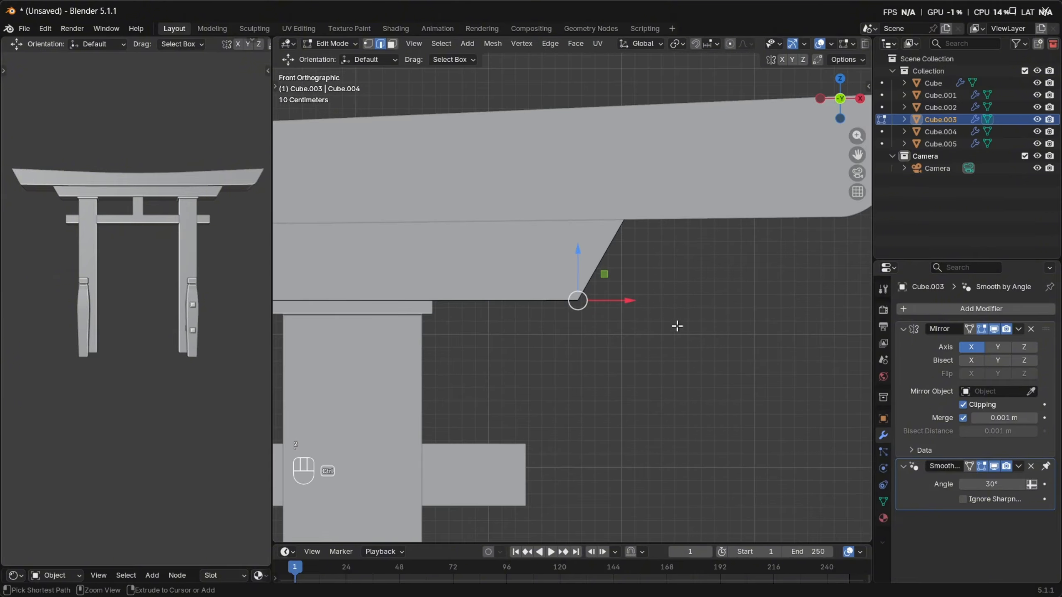
pyautogui.hotkey('ctrl', 'b')
pyautogui.scroll(4, 707, 355)
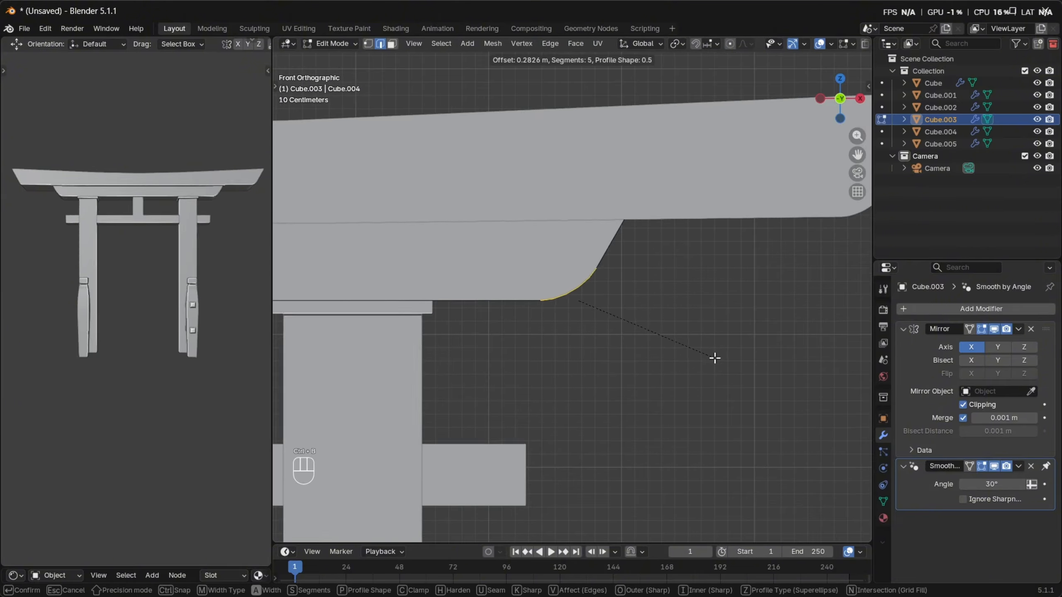
pyautogui.click(718, 361)
# Select the entire crossbeam mesh and scale it uniformly to 1.185
pyautogui.scroll(-3, 623, 343)
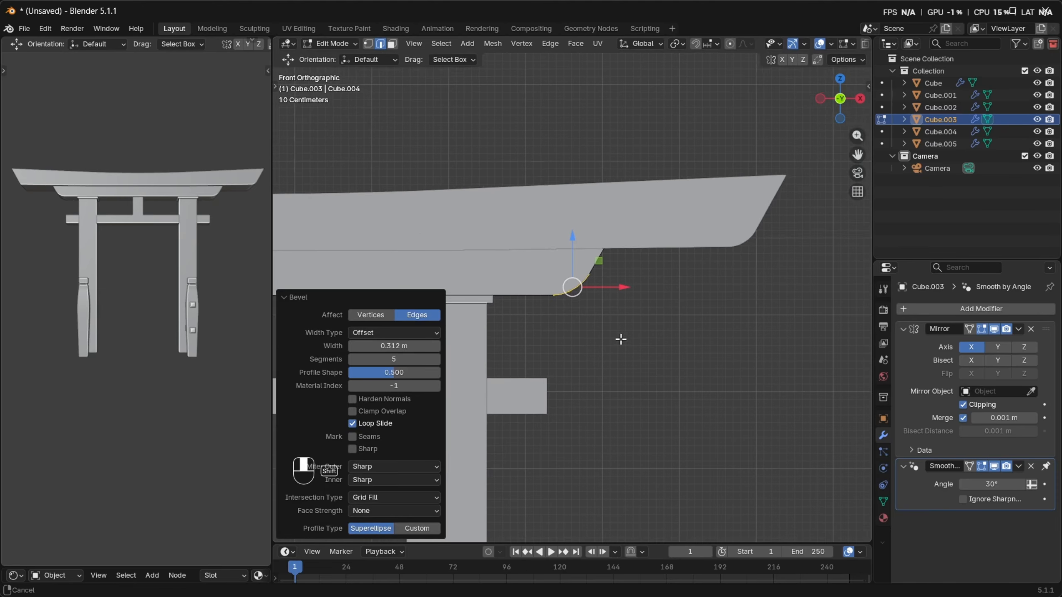
pyautogui.keyDown('shift'); pyautogui.moveTo(621, 340); pyautogui.dragTo(700, 291, button='middle'); pyautogui.keyUp('shift')
pyautogui.press('a')
pyautogui.press('s')
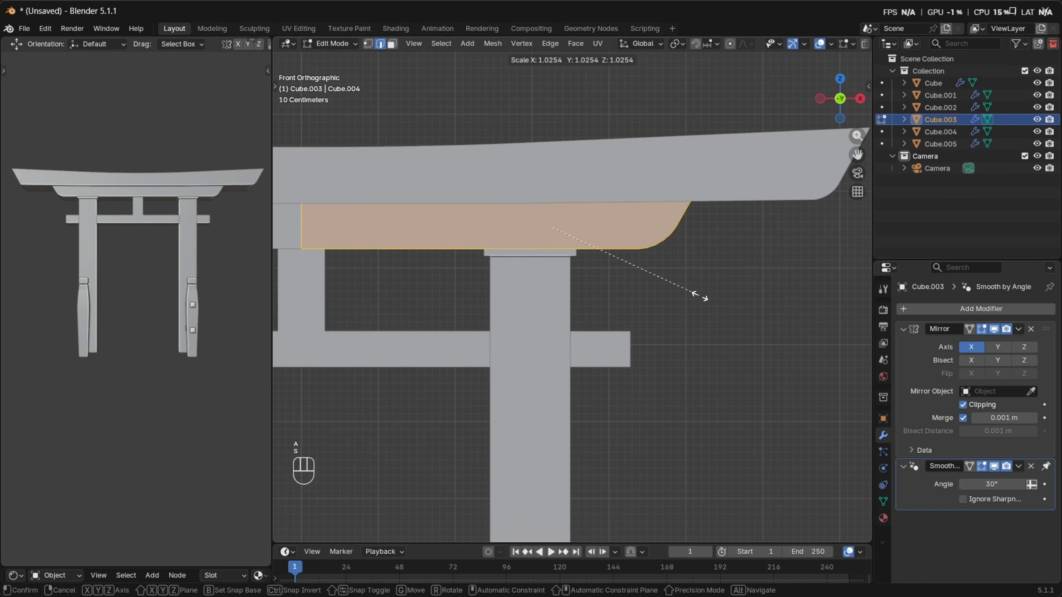
pyautogui.click(723, 302)
# Narrow the crossbeam along Y to a scale of 0.796 and fine-tune it with a Y scale of 1.016
pyautogui.moveTo(724, 302); pyautogui.dragTo(606, 283, button='middle')
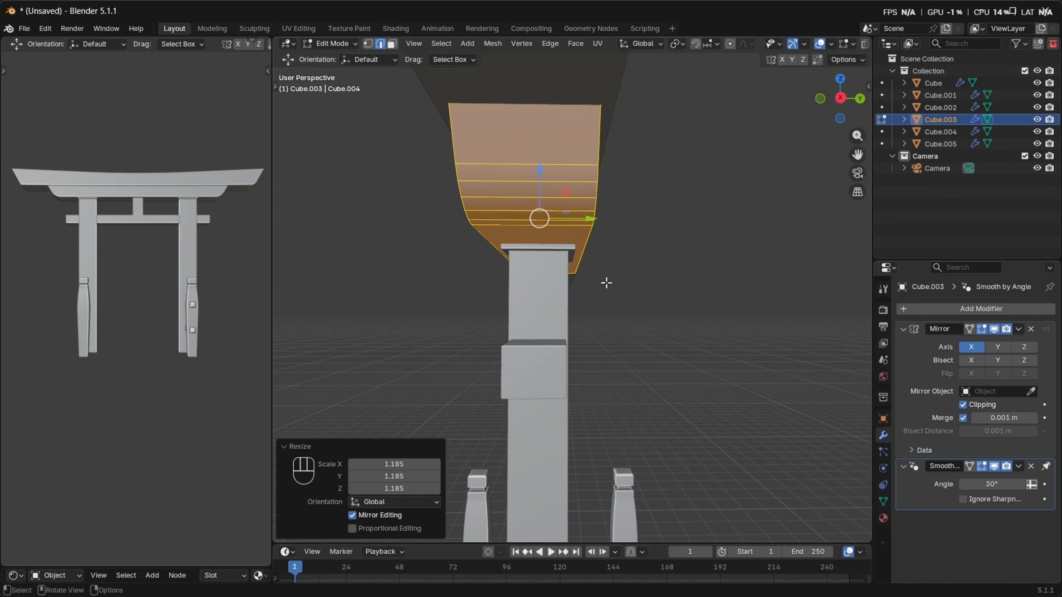
pyautogui.press('s')
pyautogui.press('y')
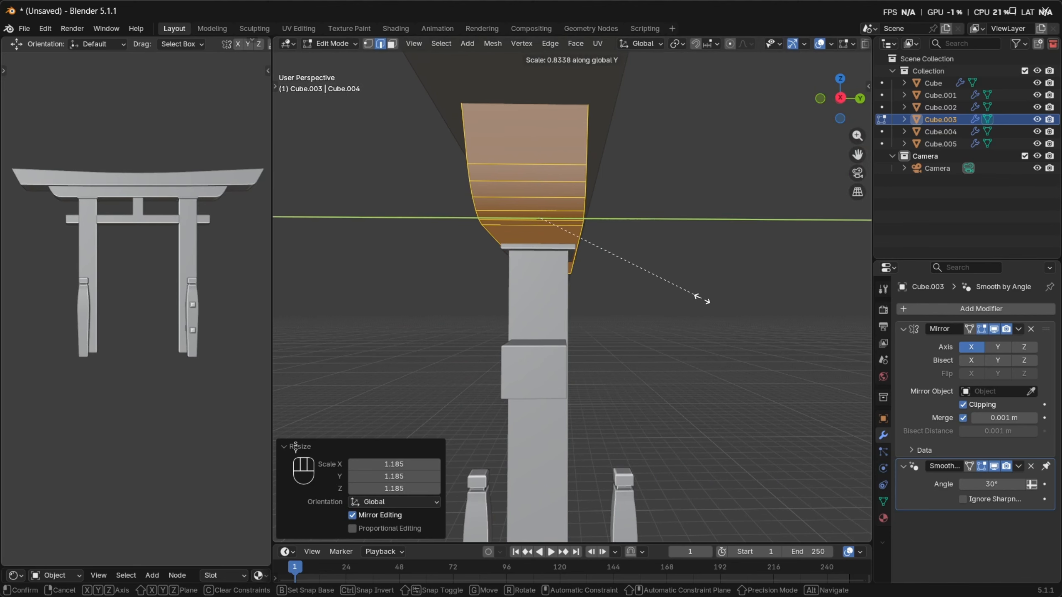
pyautogui.click(694, 297)
pyautogui.moveTo(695, 297); pyautogui.dragTo(688, 274, button='middle')
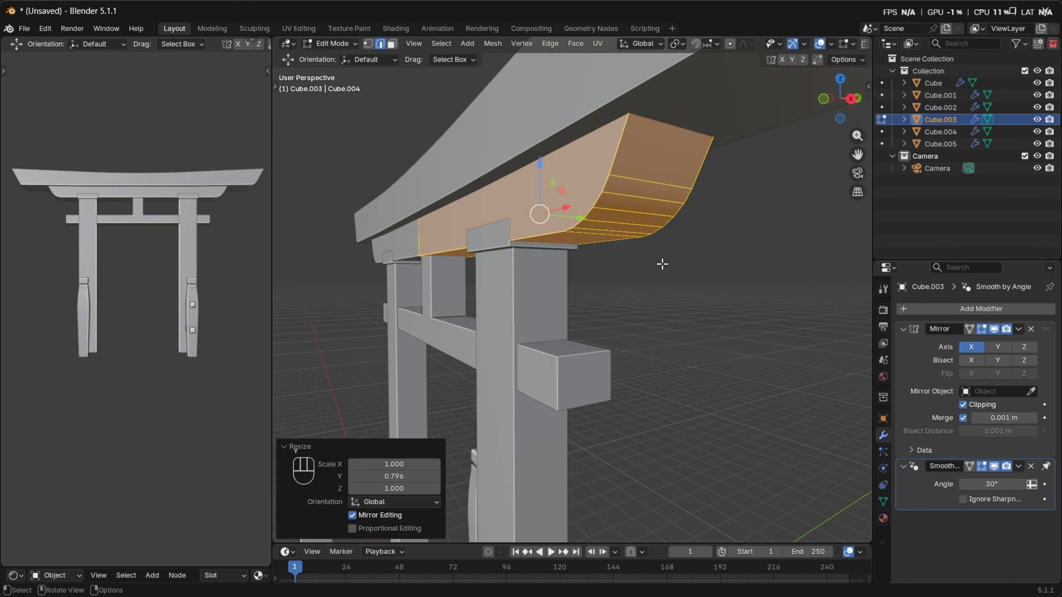
pyautogui.press('s')
pyautogui.press('y')
pyautogui.click(755, 288)
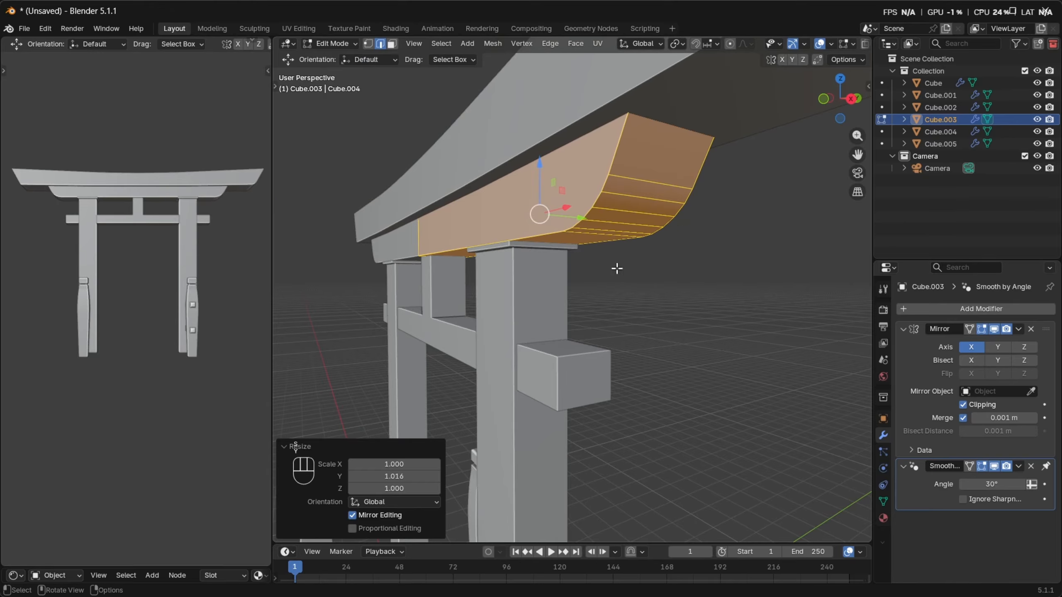
# In the front view with X-ray, select the crossbeam's outer end vertices and move them 0.24853 m along X
pyautogui.press('KP_1')
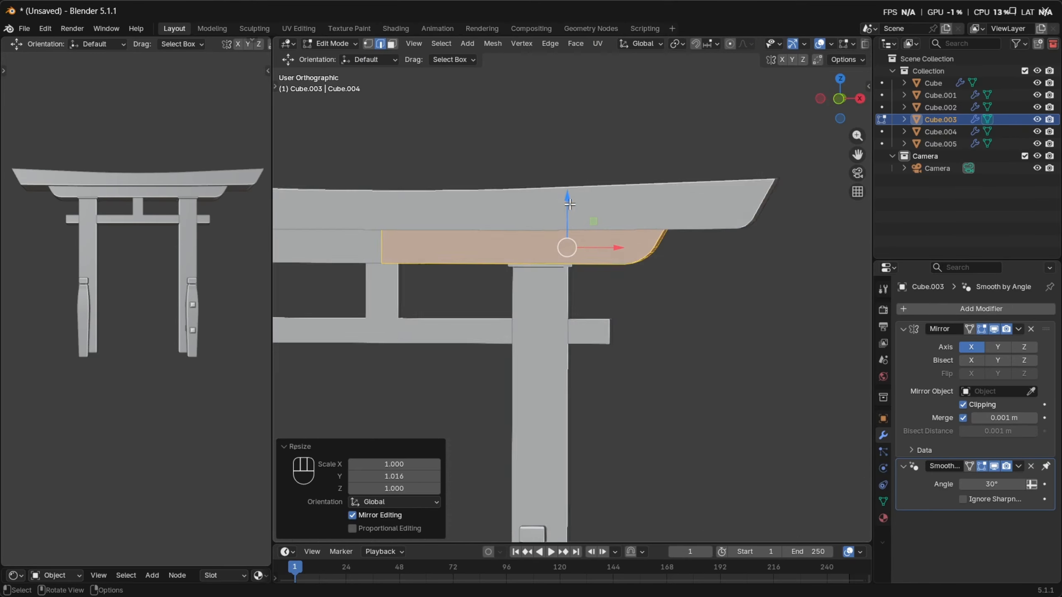
pyautogui.hotkey('alt', 'z')
pyautogui.moveTo(706, 314); pyautogui.dragTo(598, 200)
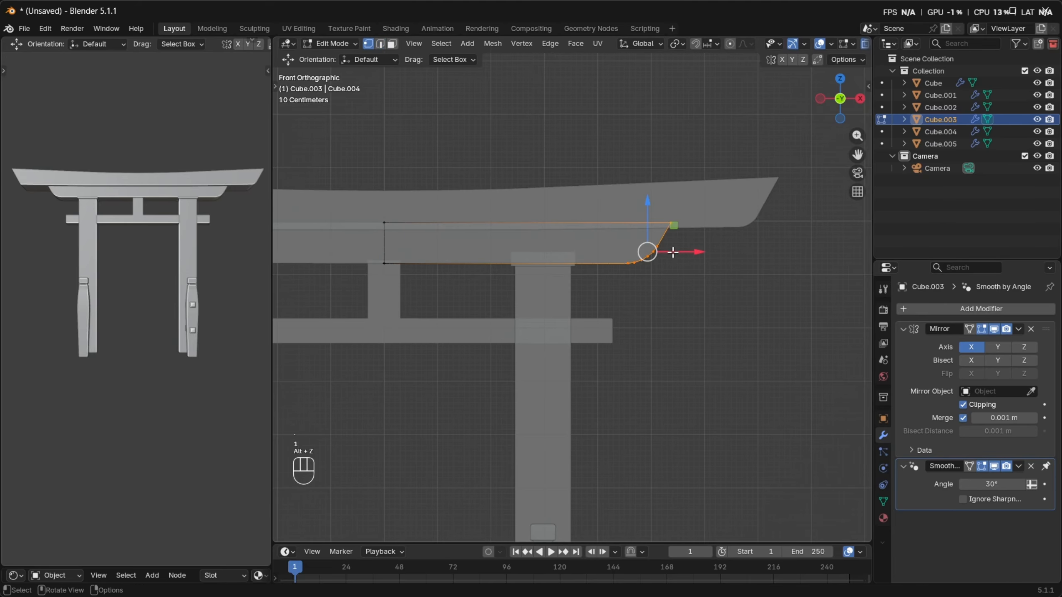
pyautogui.press('g')
pyautogui.press('x')
pyautogui.click(708, 256)
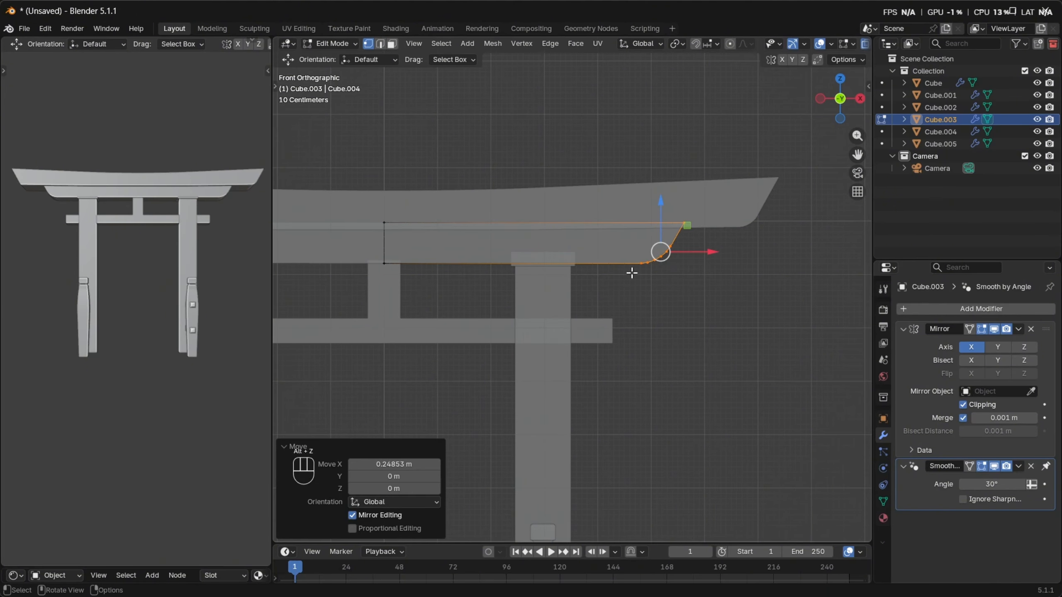
pyautogui.hotkey('alt', 'z')
# Select the entire crossbeam and scale it to 1.047 along Y
pyautogui.moveTo(631, 273); pyautogui.dragTo(563, 276, button='middle')
pyautogui.scroll(2, 564, 276)
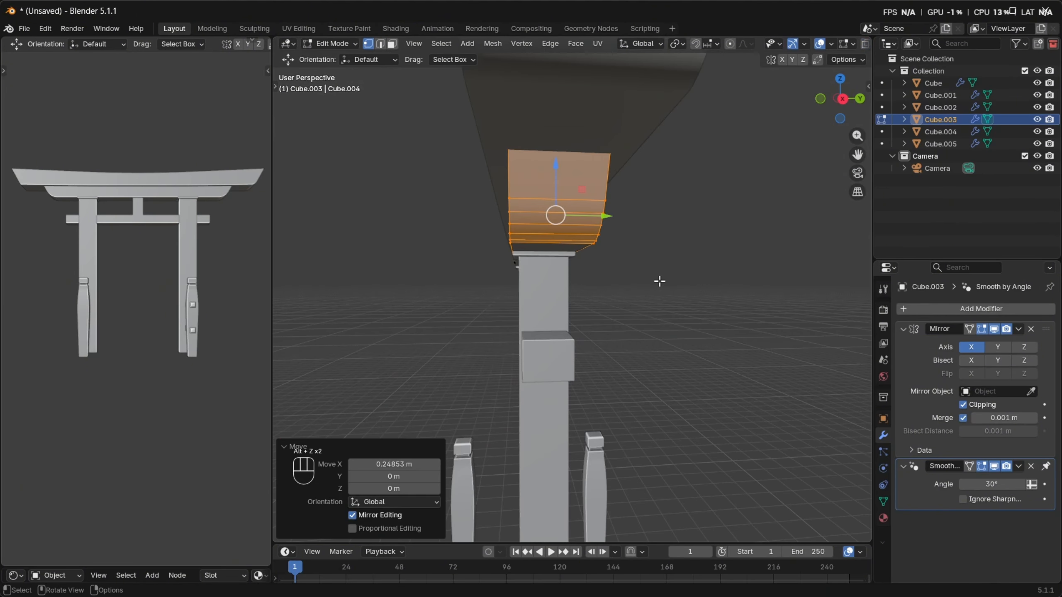
pyautogui.press('a')
pyautogui.press('s')
pyautogui.press('x')
pyautogui.press('y')
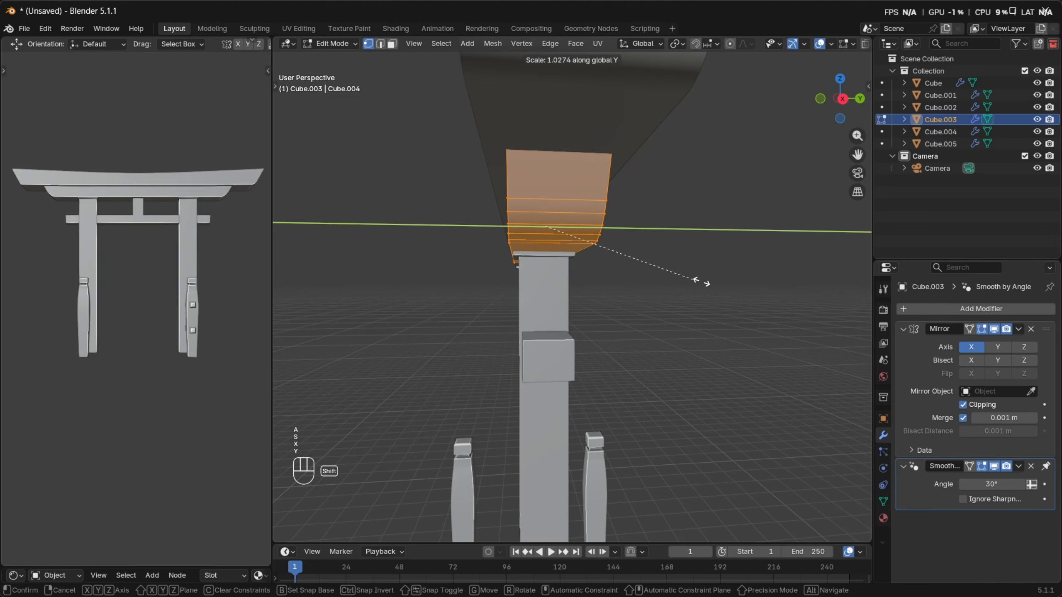
pyautogui.click(726, 279)
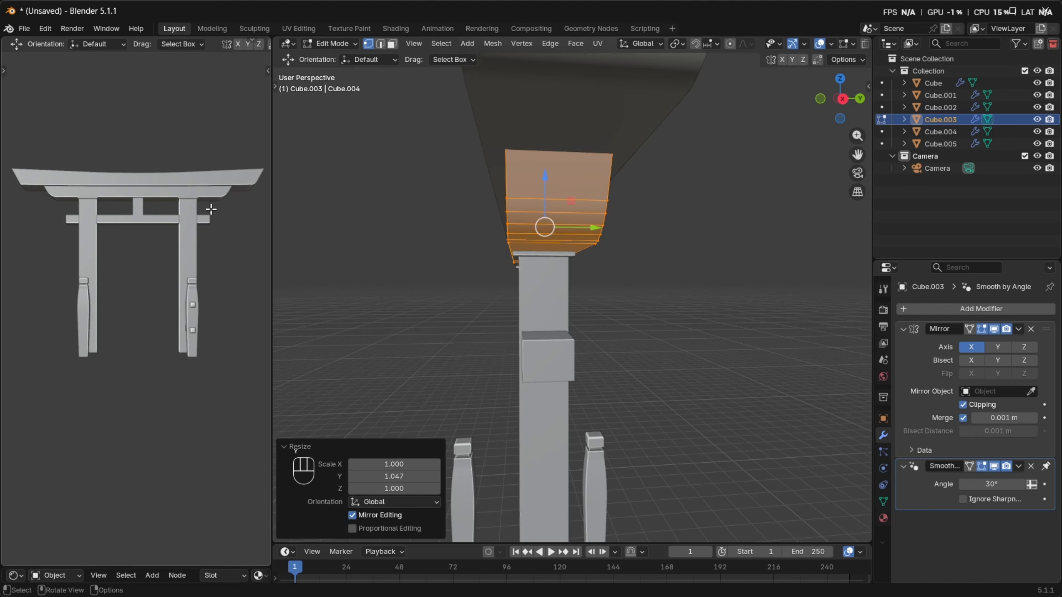
pyautogui.scroll(2, 152, 420)
pyautogui.scroll(4, 207, 268)
pyautogui.scroll(-5, 178, 316)
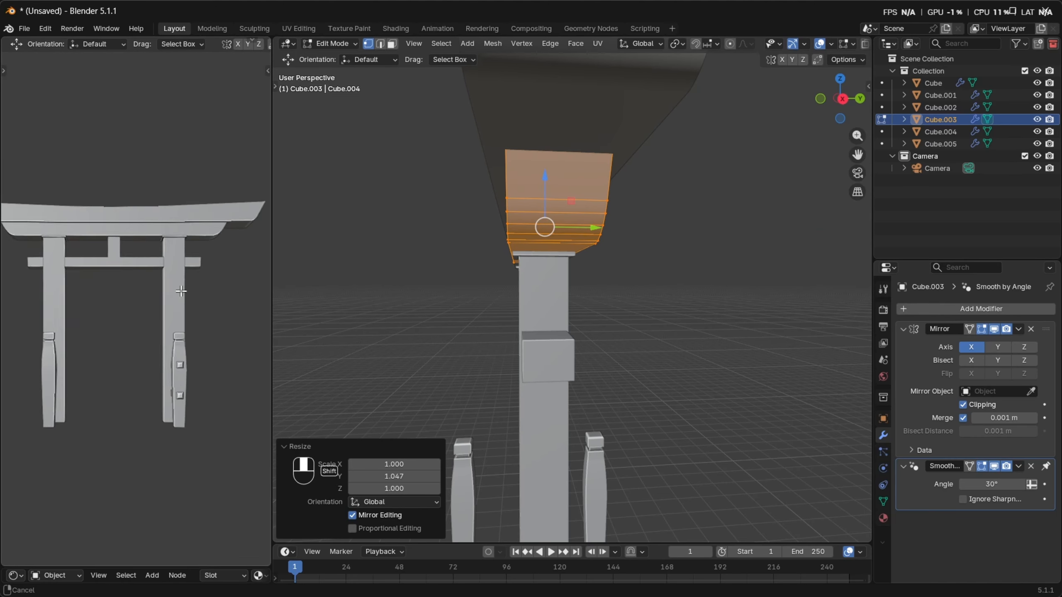
pyautogui.scroll(2, 180, 288)
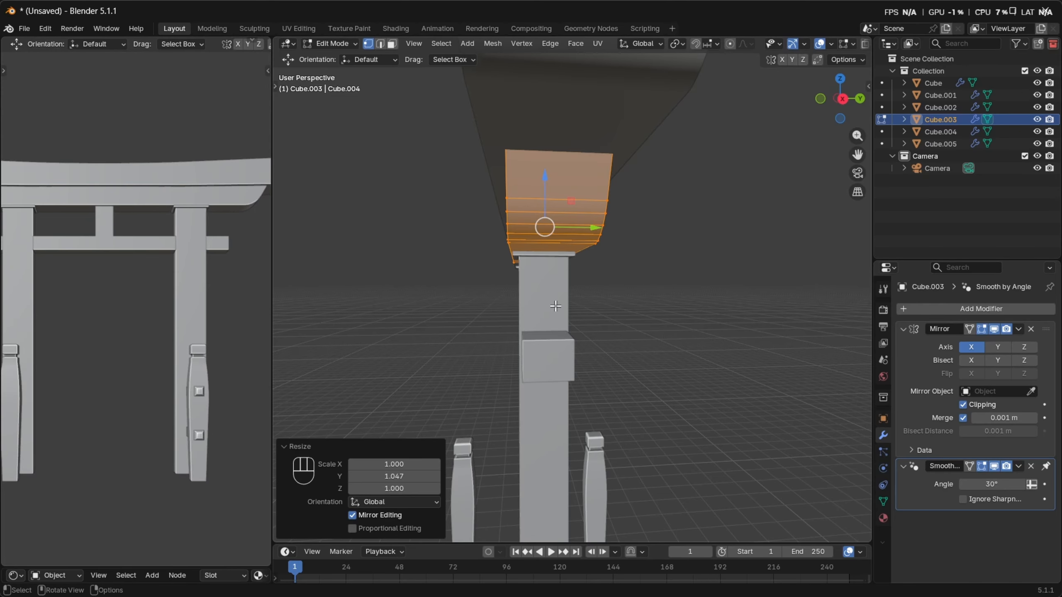
pyautogui.scroll(-4, 645, 282)
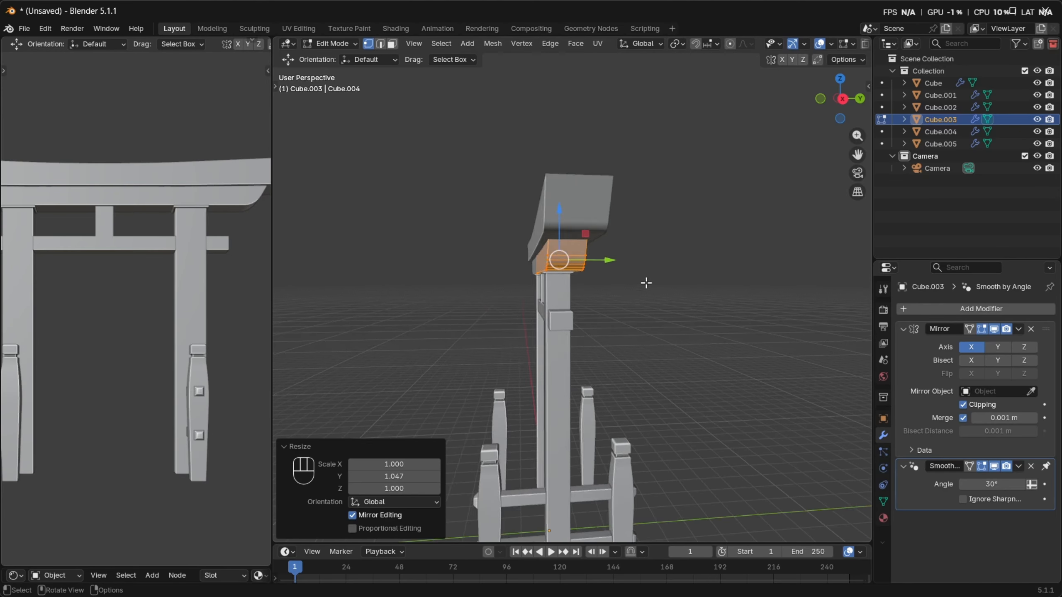
# In the front view with X-ray, move the main pillar's cap vertices -0.093488 m along Z and restore the camera view in the preview viewport
pyautogui.moveTo(645, 282); pyautogui.dragTo(611, 230, button='middle')
pyautogui.press('Tab')
pyautogui.scroll(2, 622, 256)
pyautogui.click(612, 231)
pyautogui.press('Tab')
pyautogui.press('`')
pyautogui.click(612, 208)
pyautogui.hotkey('alt', 'z')
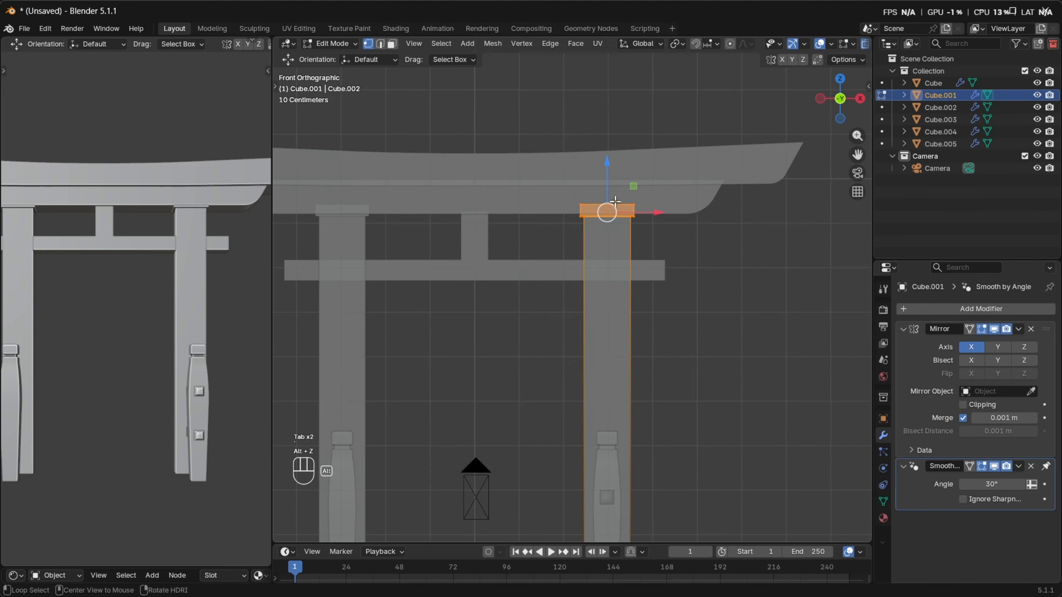
pyautogui.moveTo(527, 166); pyautogui.dragTo(673, 229)
pyautogui.scroll(4, 678, 229)
pyautogui.keyDown('shift'); pyautogui.moveTo(659, 182); pyautogui.dragTo(643, 252, button='middle'); pyautogui.keyUp('shift')
pyautogui.press('g')
pyautogui.press('z')
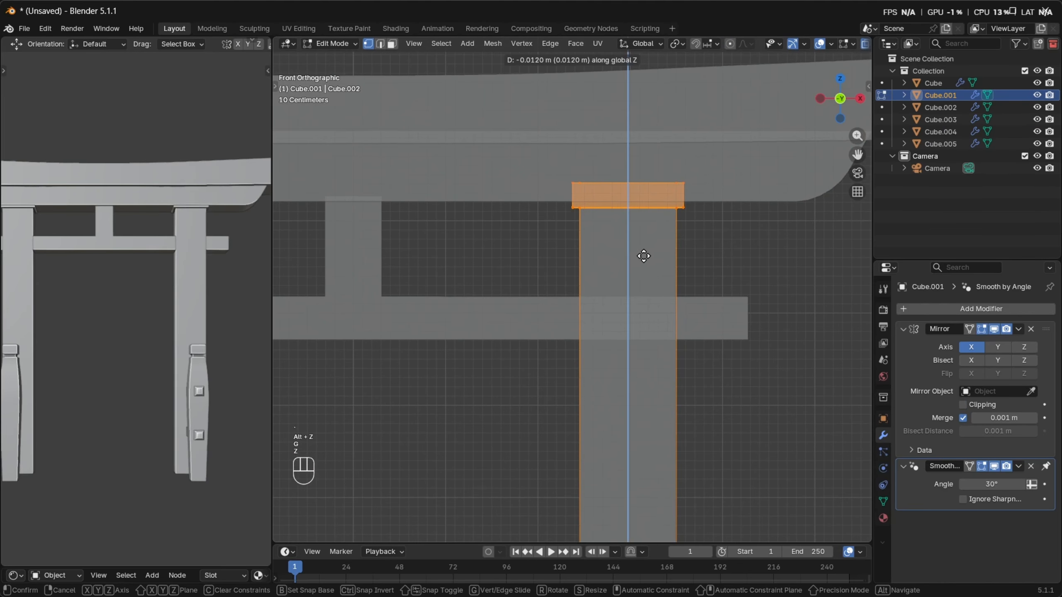
pyautogui.click(635, 301)
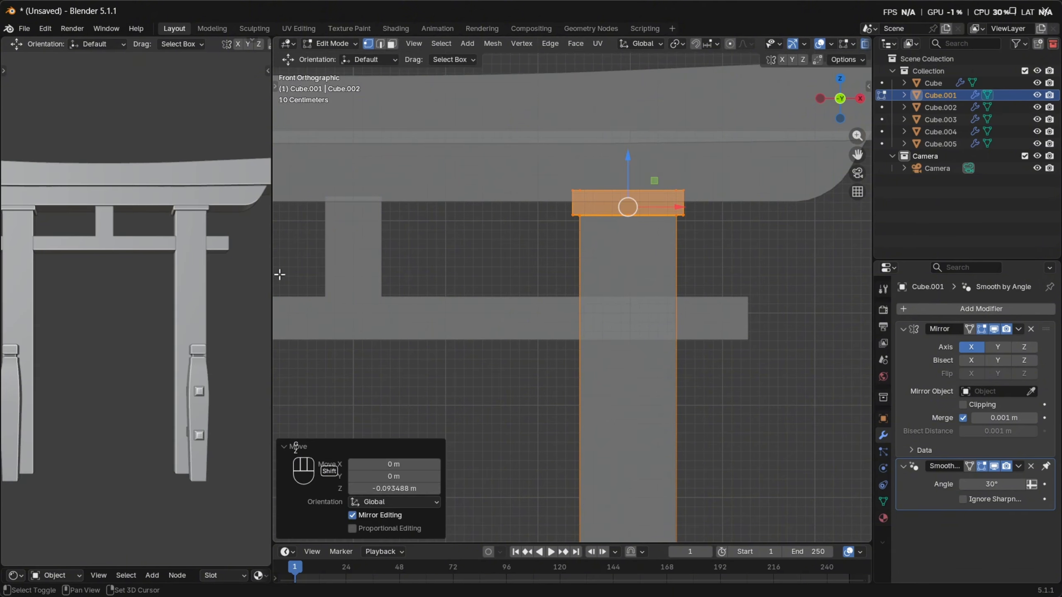
pyautogui.press('KP_0')
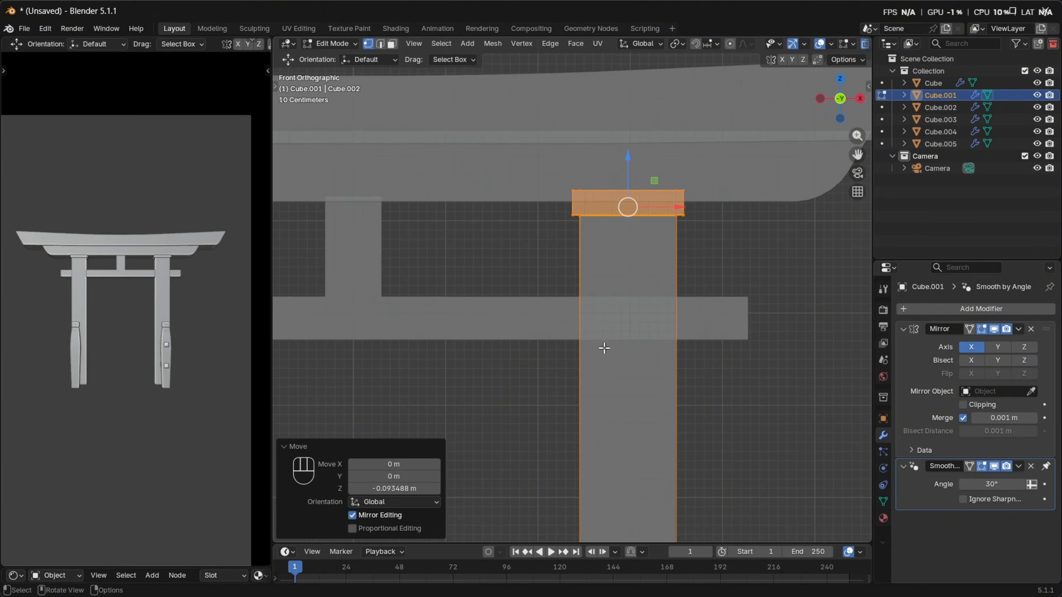
# Leave X-ray and Edit Mode, select the bevelled braces and enable the X axis in their Mirror modifier
pyautogui.hotkey('alt', 'z')
pyautogui.scroll(-8, 690, 313)
pyautogui.moveTo(707, 194); pyautogui.dragTo(581, 254, button='middle')
pyautogui.scroll(2, 553, 251)
pyautogui.press('Tab')
pyautogui.scroll(-3, 553, 253)
pyautogui.scroll(3, 590, 293)
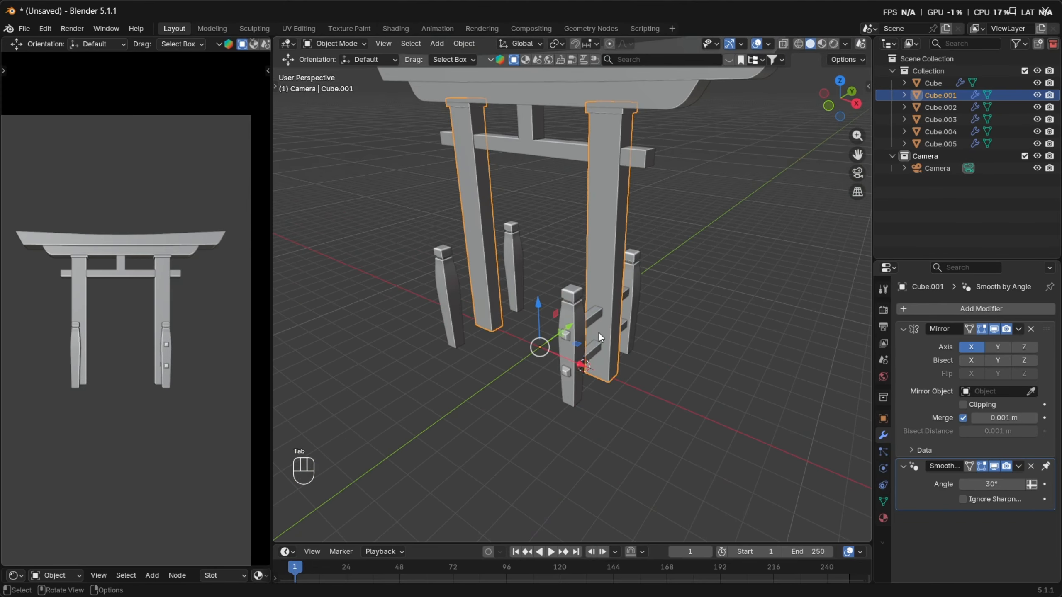
pyautogui.click(599, 317)
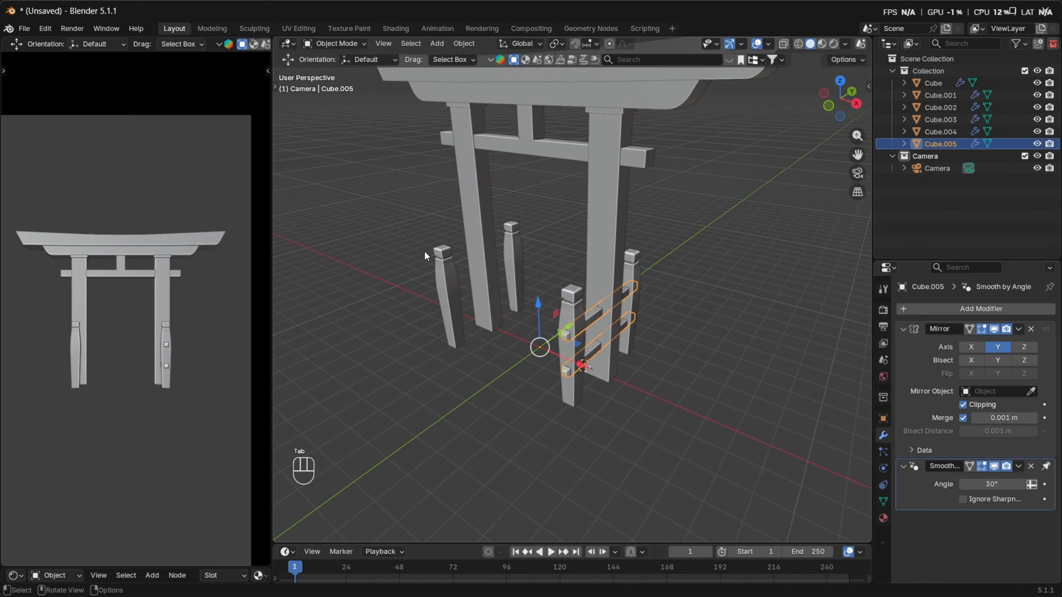
pyautogui.click(979, 350)
pyautogui.moveTo(479, 325); pyautogui.dragTo(437, 327, button='middle')
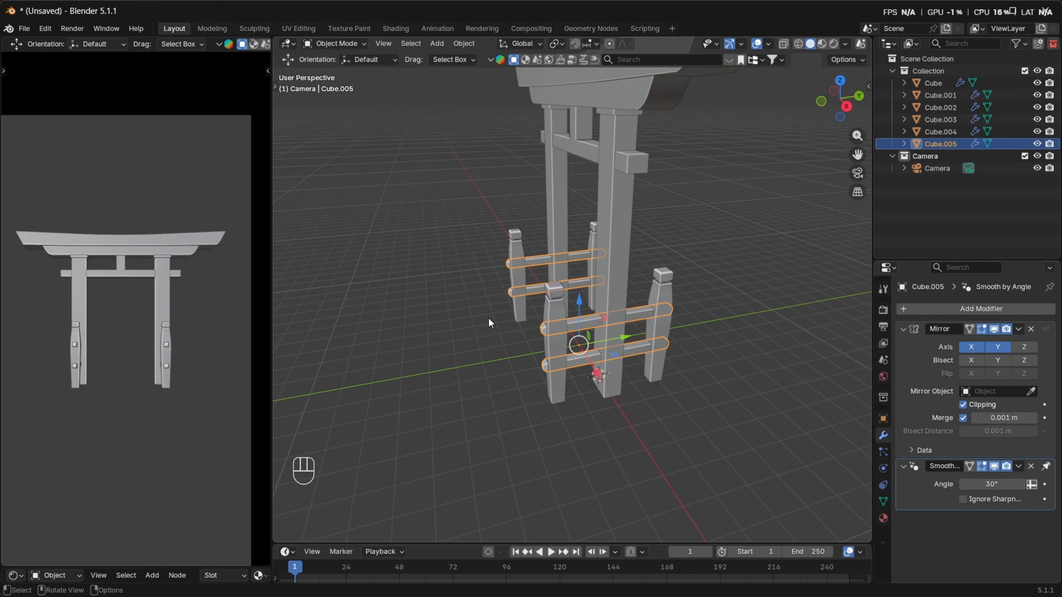
pyautogui.moveTo(502, 320); pyautogui.dragTo(577, 326, button='middle')
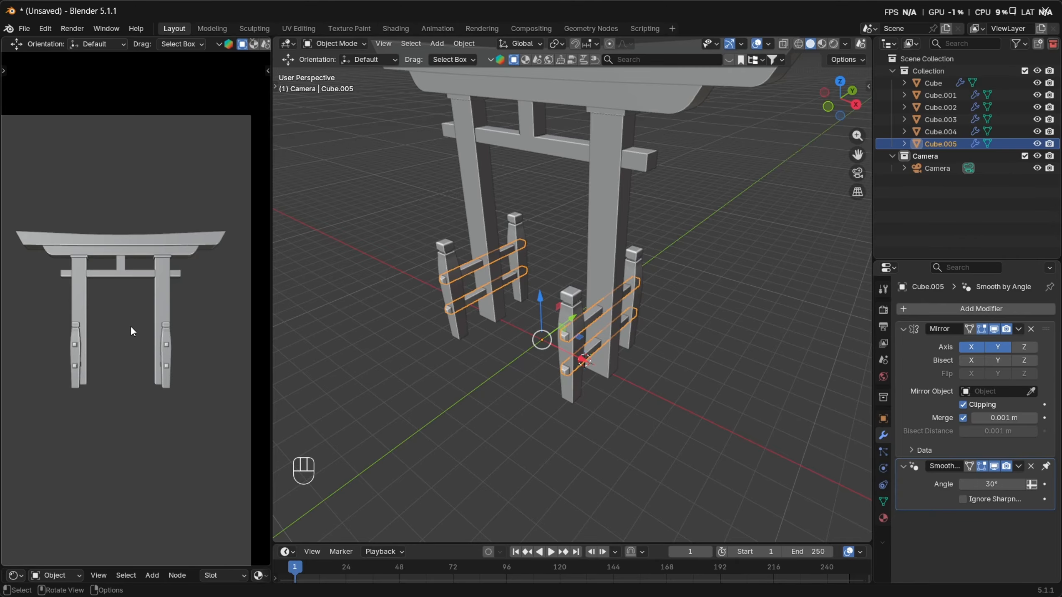
pyautogui.scroll(-1, 132, 326)
pyautogui.keyDown('shift'); pyautogui.moveTo(133, 325); pyautogui.dragTo(147, 298, button='middle'); pyautogui.keyUp('shift')
pyautogui.scroll(1, 146, 299)
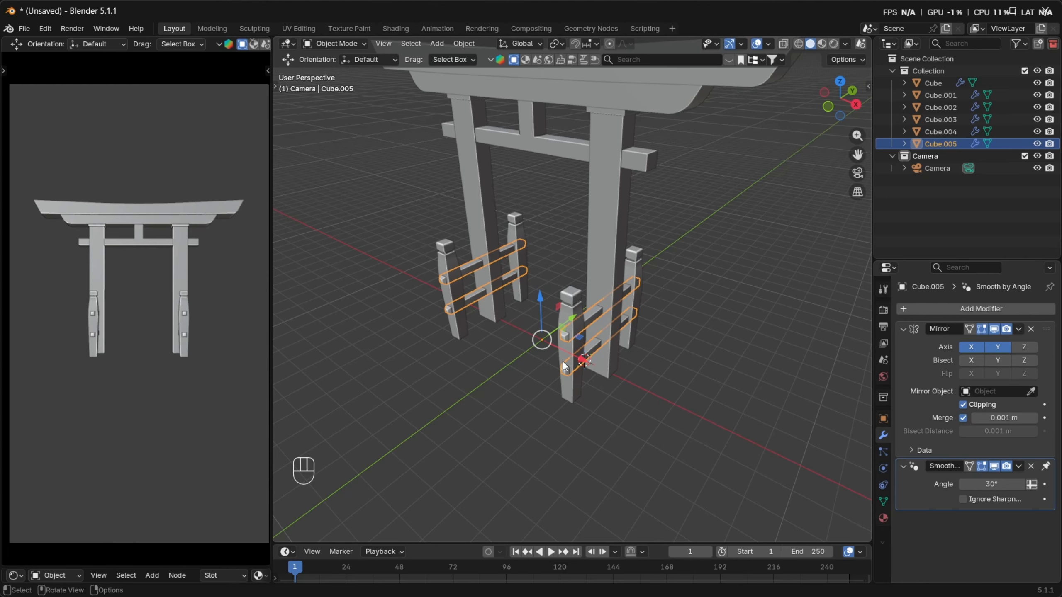
# Select the short capped posts and apply their Mirror modifier
pyautogui.moveTo(562, 360); pyautogui.dragTo(595, 318, button='middle')
pyautogui.click(596, 282)
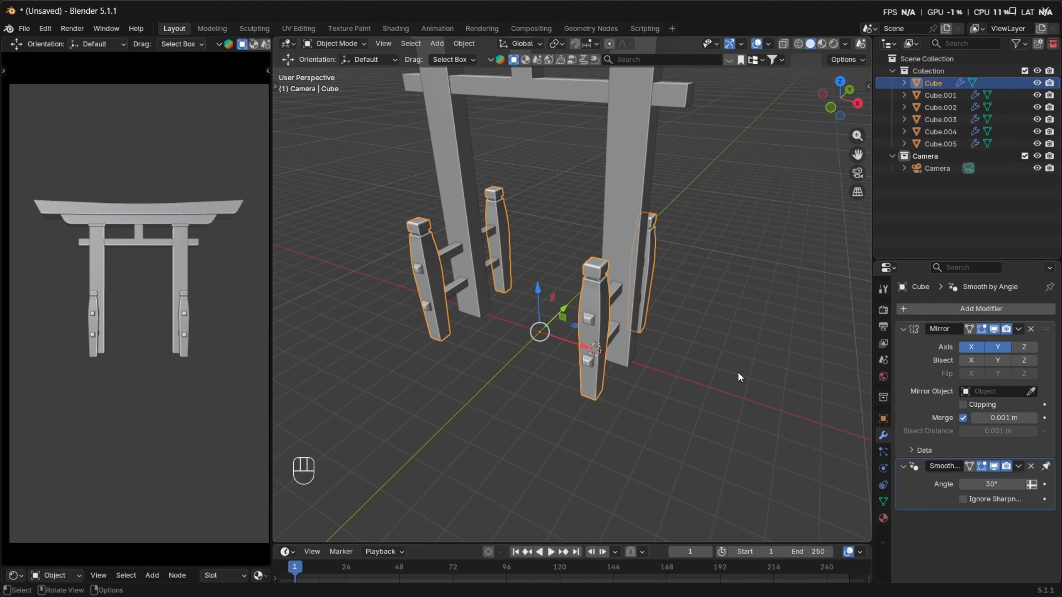
pyautogui.moveTo(737, 372); pyautogui.dragTo(930, 348, button='middle')
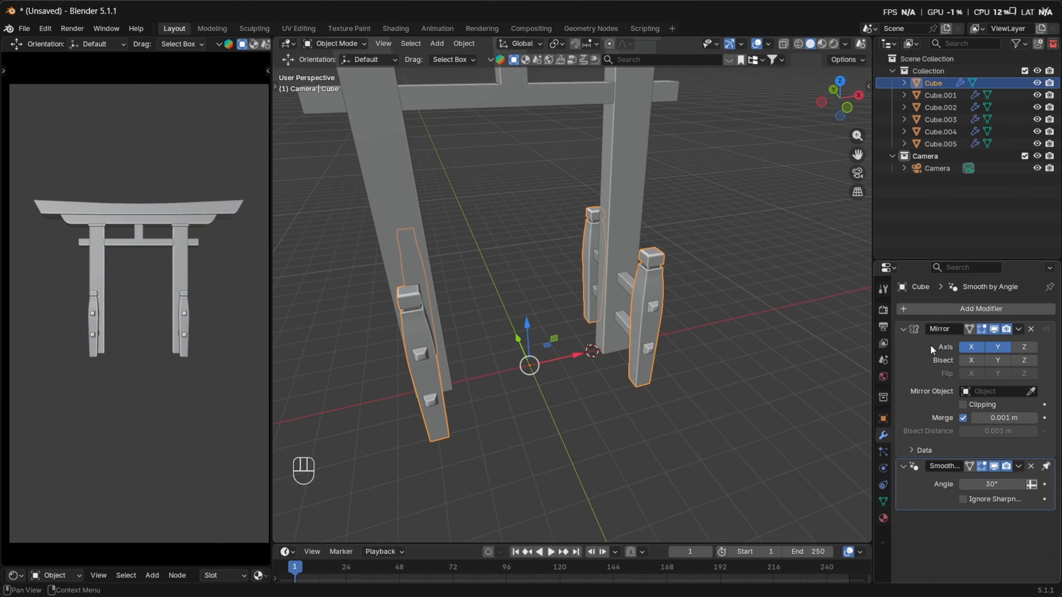
pyautogui.hotkey('ctrl', 'a')
# In Edit Mode, select both capped posts on the positive X side and rotate them -8.16° in the top view
pyautogui.moveTo(832, 359); pyautogui.dragTo(680, 307, button='middle')
pyautogui.press('Tab')
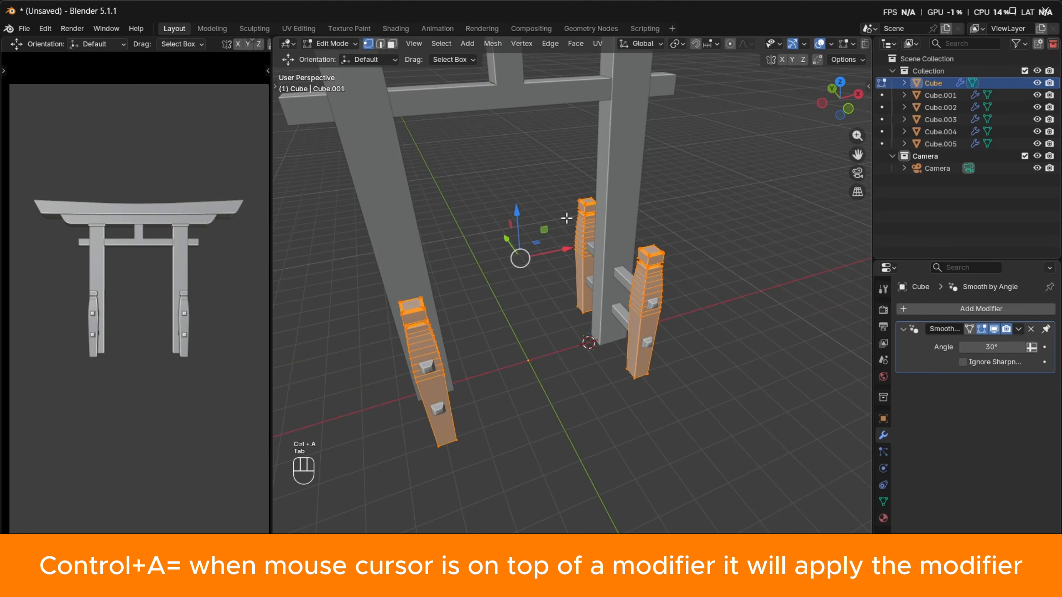
pyautogui.hotkey('alt', 'z')
pyautogui.moveTo(516, 164); pyautogui.dragTo(721, 398)
pyautogui.press('`')
pyautogui.hotkey('alt', 'z')
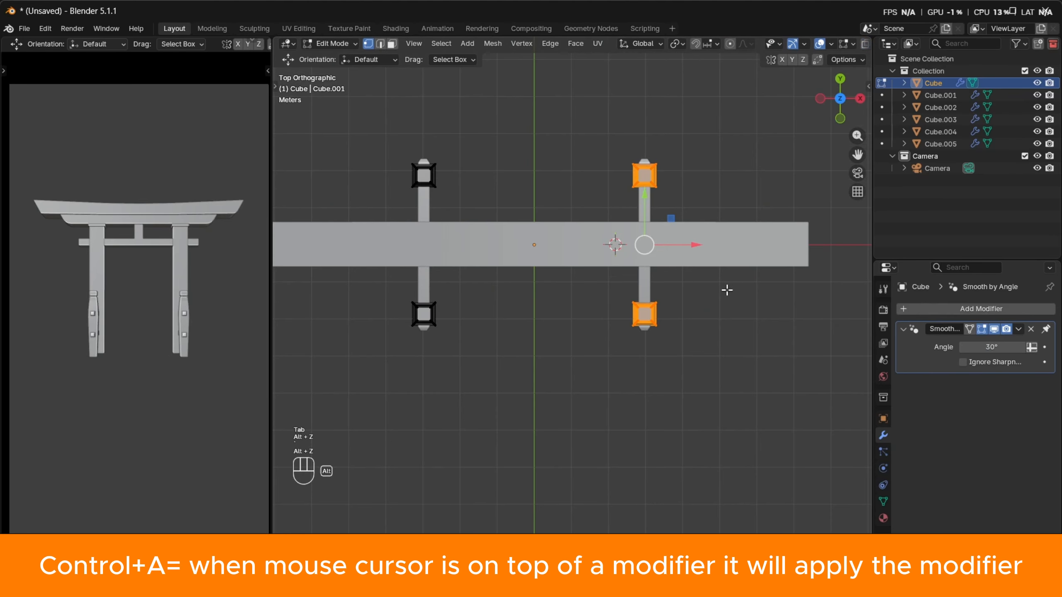
pyautogui.keyDown('shift'); pyautogui.moveTo(727, 290); pyautogui.dragTo(647, 365, button='middle'); pyautogui.keyUp('shift')
pyautogui.scroll(5, 125, 328)
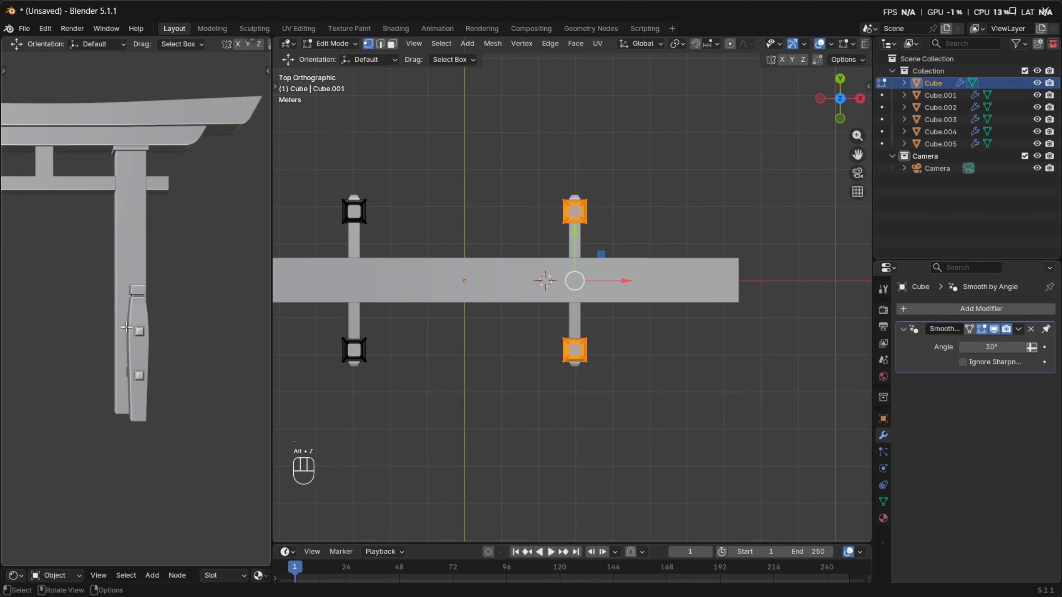
pyautogui.press('r')
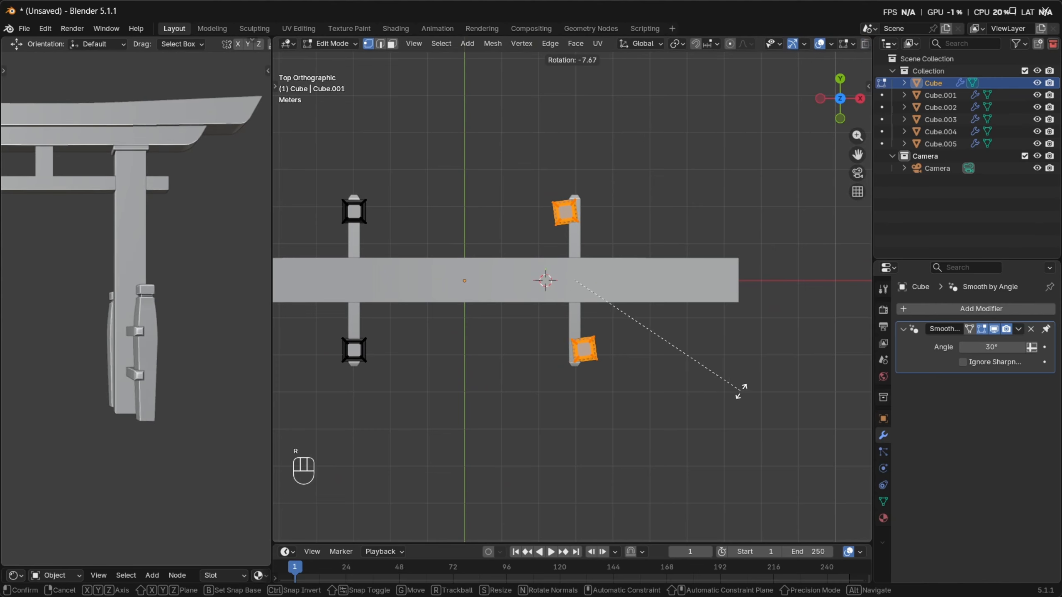
pyautogui.click(743, 390)
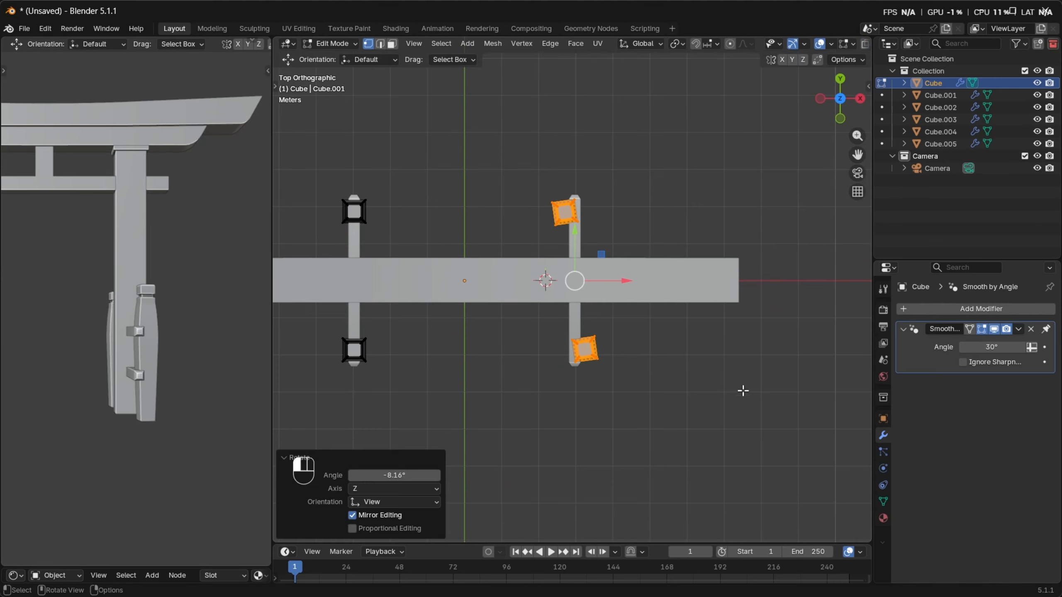
# Select both capped posts on the negative X side and rotate them about 10° in the top view
pyautogui.press('Tab')
pyautogui.keyDown('shift'); pyautogui.moveTo(429, 308); pyautogui.dragTo(524, 308, button='middle'); pyautogui.keyUp('shift')
pyautogui.press('Tab')
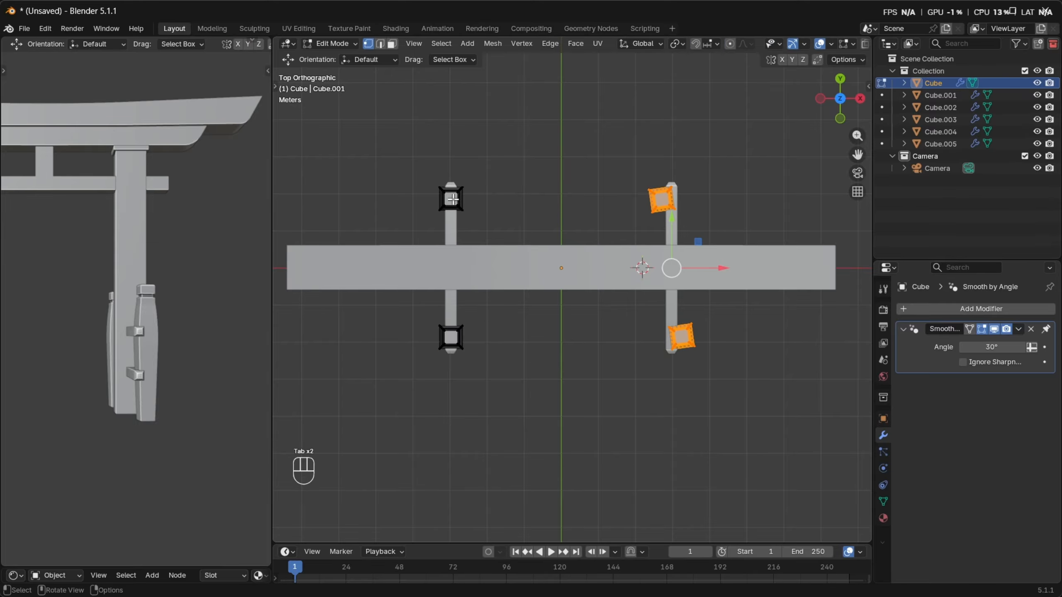
pyautogui.keyDown('shift'); pyautogui.moveTo(489, 245); pyautogui.dragTo(551, 238, button='middle'); pyautogui.keyUp('shift')
pyautogui.hotkey('alt', 'z')
pyautogui.moveTo(424, 159); pyautogui.dragTo(561, 385)
pyautogui.keyDown('shift'); pyautogui.moveTo(63, 297); pyautogui.dragTo(218, 272, button='middle'); pyautogui.keyUp('shift')
pyautogui.press('r')
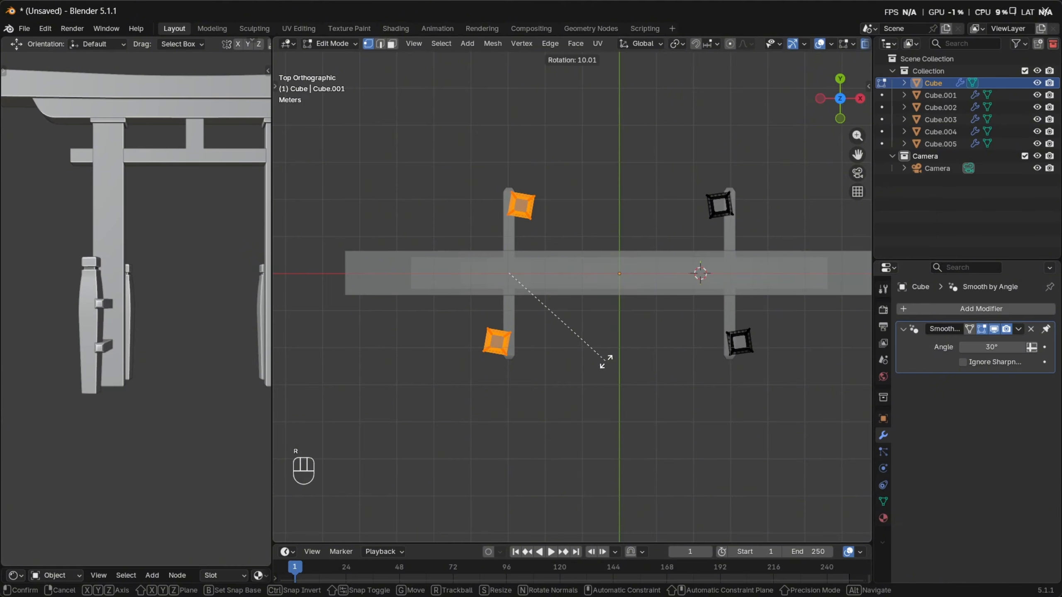
pyautogui.click(606, 359)
pyautogui.press('Tab')
# Select the bevelled braces and apply their Mirror modifier
pyautogui.keyDown('shift'); pyautogui.moveTo(526, 302); pyautogui.dragTo(471, 305, button='middle'); pyautogui.keyUp('shift')
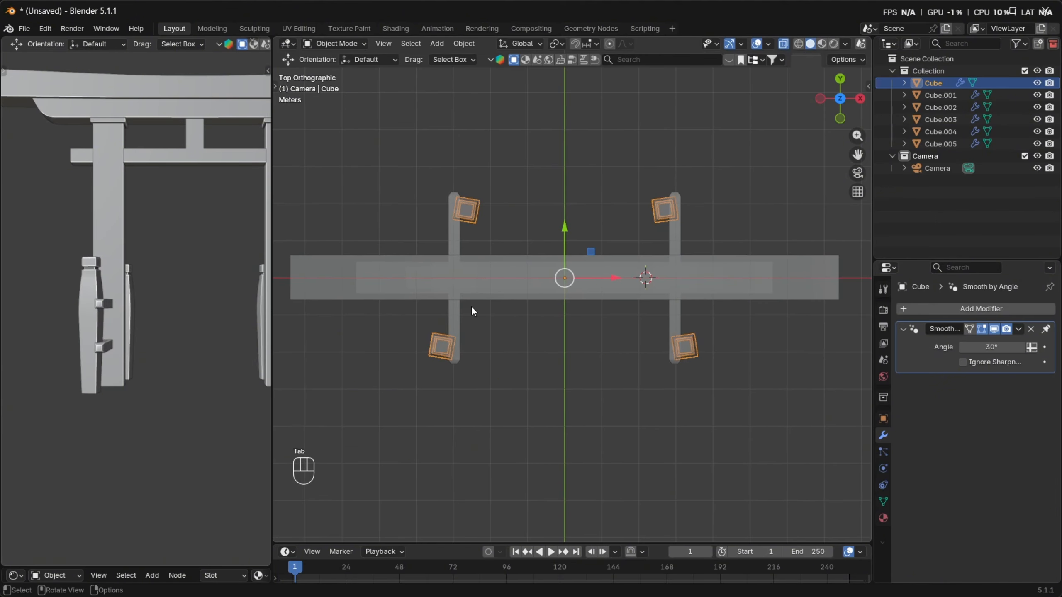
pyautogui.click(456, 242)
pyautogui.press('Tab')
pyautogui.press('Tab')
pyautogui.hotkey('ctrl', 'a')
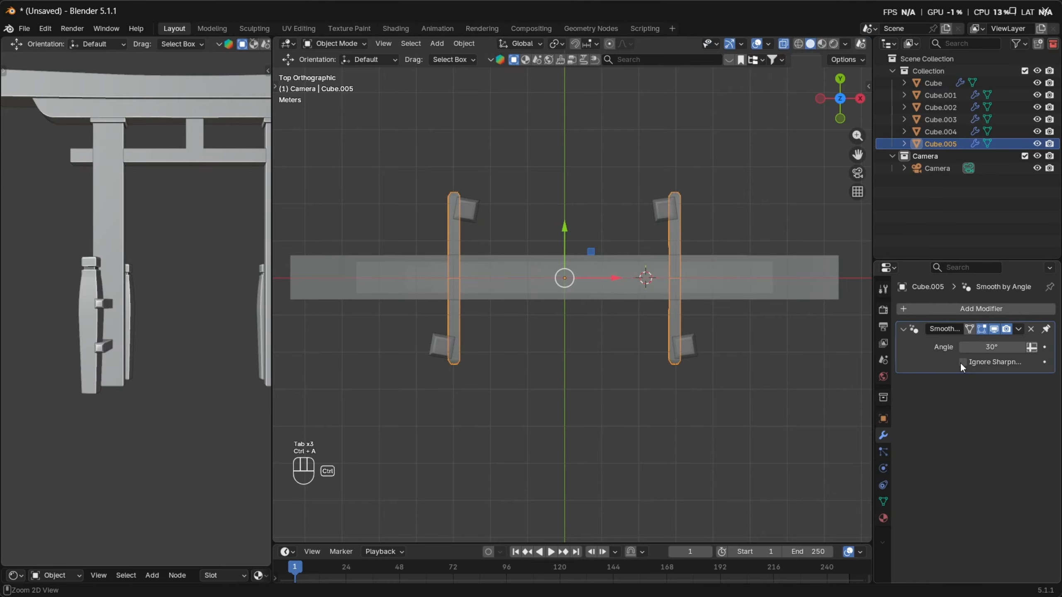
# Select the braces on the positive X side and rotate them -8.65° in the top view to line up with their posts
pyautogui.press('Tab')
pyautogui.moveTo(596, 127); pyautogui.dragTo(794, 436)
pyautogui.keyDown('shift'); pyautogui.moveTo(716, 355); pyautogui.dragTo(685, 408, button='middle'); pyautogui.keyUp('shift')
pyautogui.scroll(1, 685, 408)
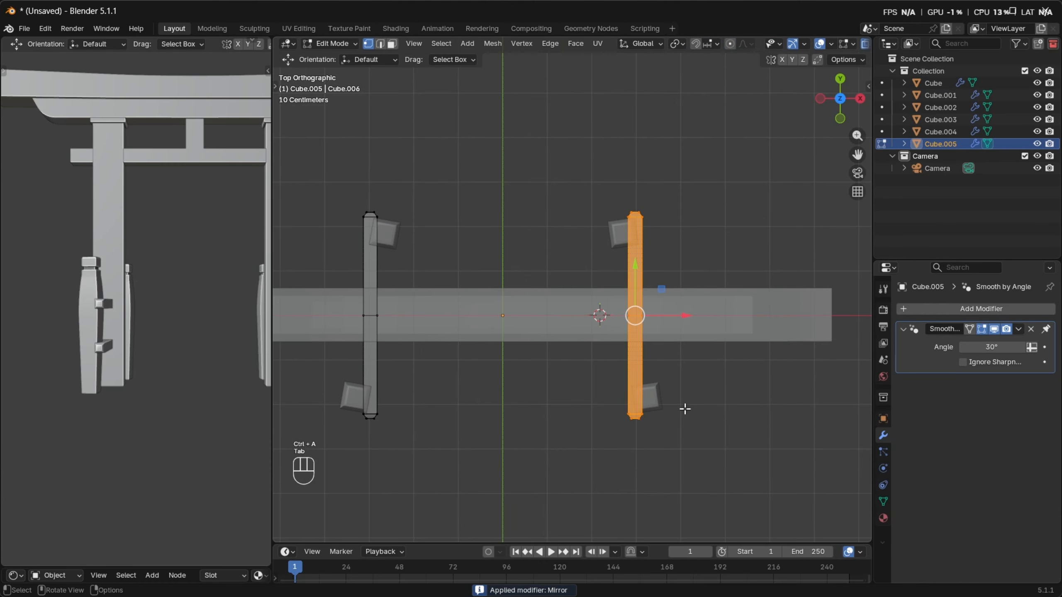
pyautogui.press('r')
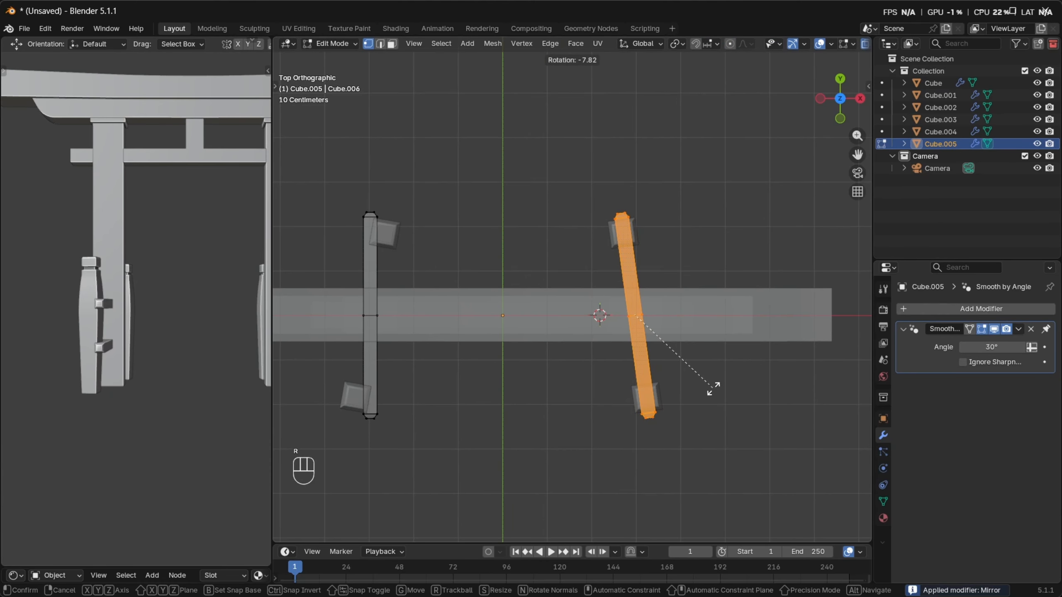
pyautogui.click(755, 355)
pyautogui.scroll(-3, 168, 347)
pyautogui.keyDown('shift'); pyautogui.moveTo(168, 347); pyautogui.dragTo(96, 342, button='middle'); pyautogui.keyUp('shift')
pyautogui.scroll(3, 95, 343)
pyautogui.scroll(-3, 163, 307)
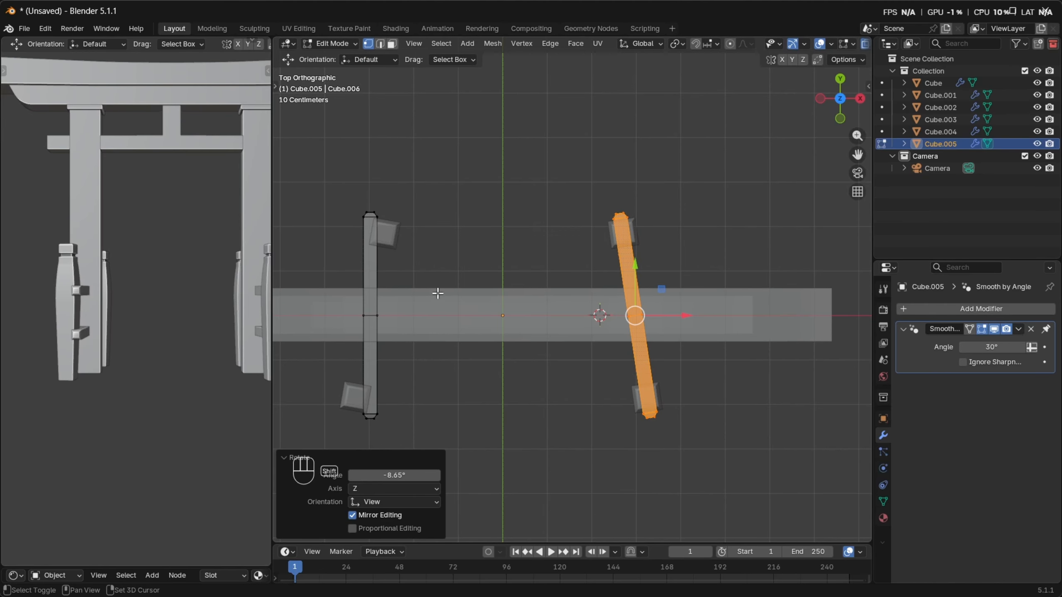
# Rotate the braces on the negative X side about 10° in line with their posts and leave Edit Mode and X-ray
pyautogui.keyDown('shift'); pyautogui.moveTo(358, 215); pyautogui.dragTo(436, 197, button='middle'); pyautogui.keyUp('shift')
pyautogui.moveTo(389, 174); pyautogui.dragTo(532, 420)
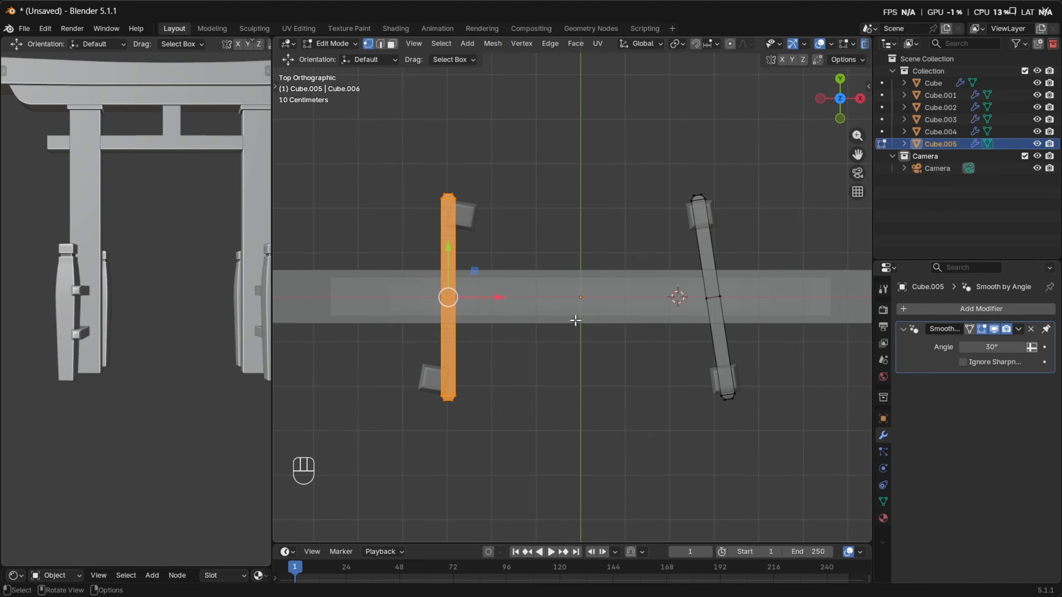
pyautogui.press('r')
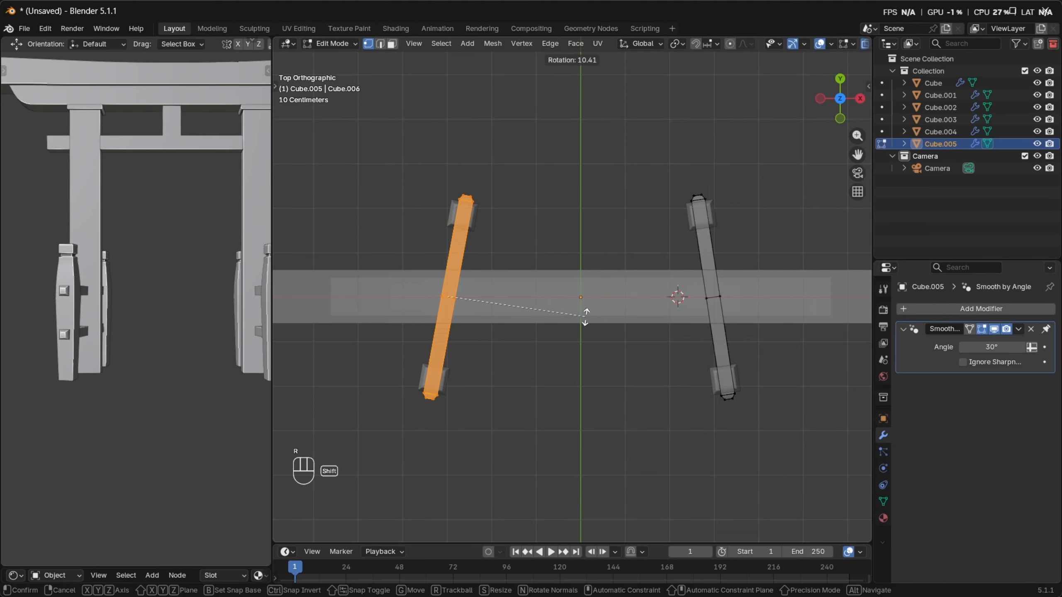
pyautogui.click(588, 331)
pyautogui.press('Tab')
pyautogui.scroll(-4, 118, 297)
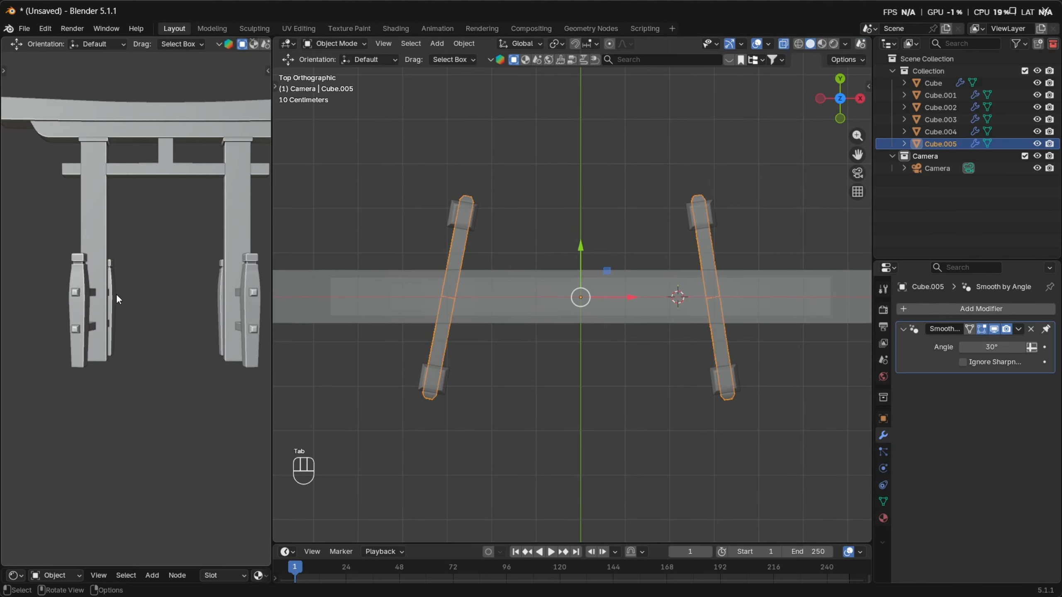
pyautogui.moveTo(520, 329); pyautogui.dragTo(532, 237, button='middle')
pyautogui.hotkey('alt', 'z')
# In the front view with X-ray, thicken the lower tie beam by moving its bottom vertices down about 0.2 m along Z
pyautogui.click(364, 190)
pyautogui.scroll(-6, 404, 227)
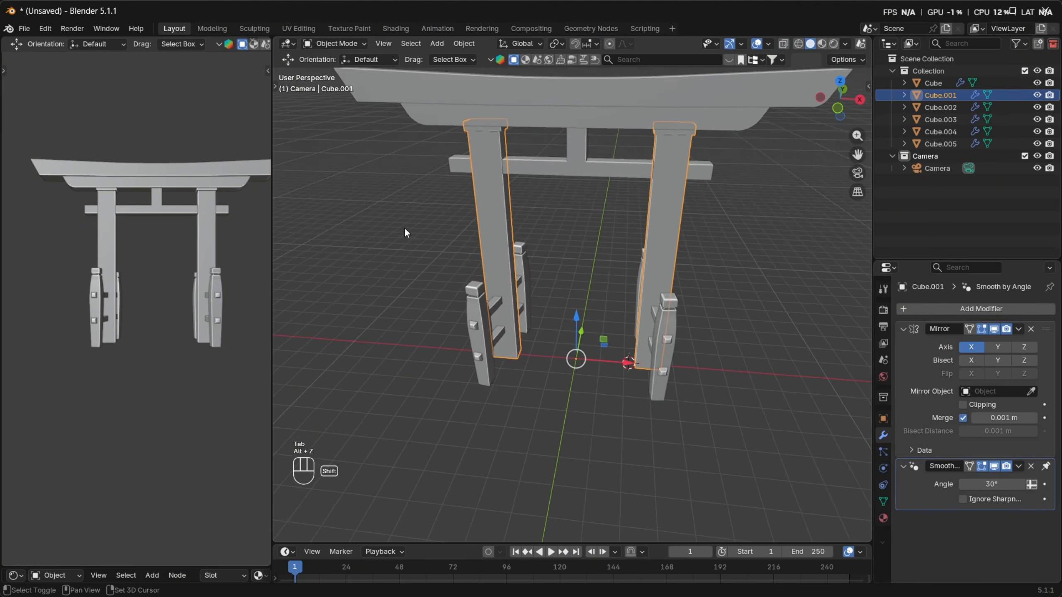
pyautogui.moveTo(404, 228); pyautogui.dragTo(438, 236, button='middle')
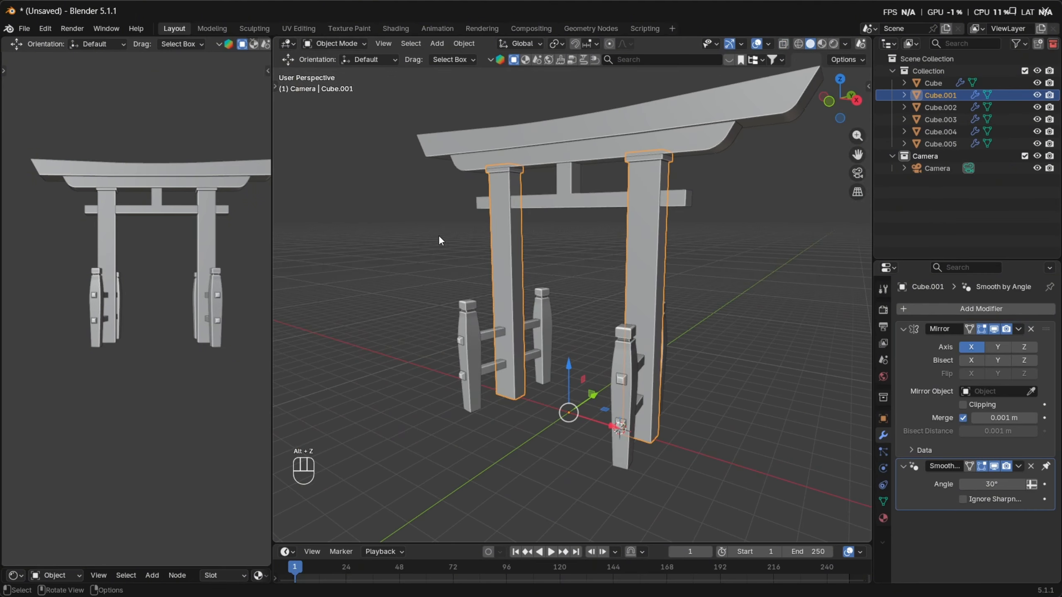
pyautogui.moveTo(596, 213); pyautogui.dragTo(603, 214, button='middle')
pyautogui.click(616, 197)
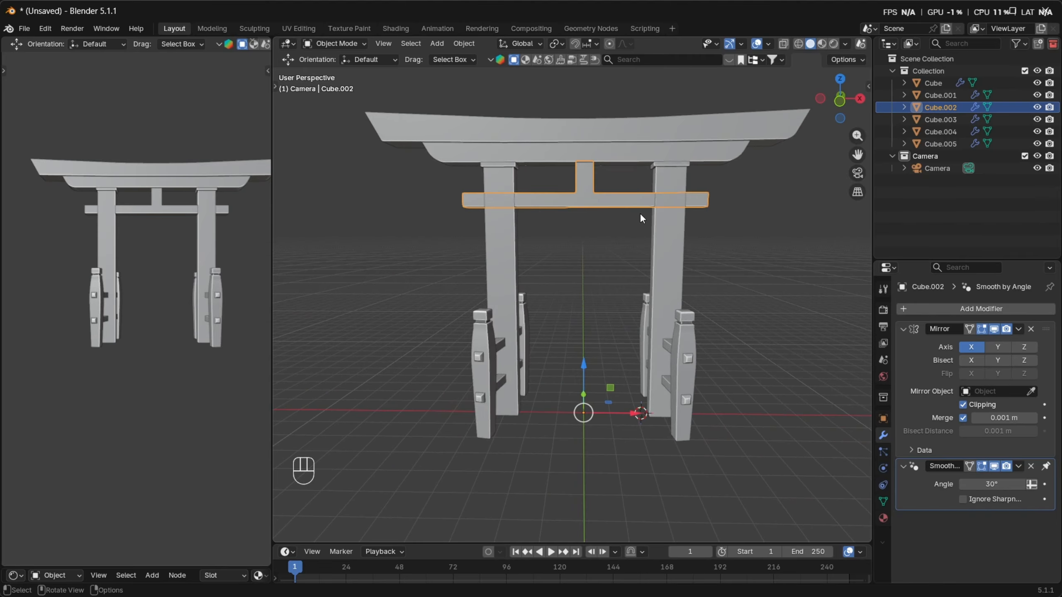
pyautogui.press('KP_1')
pyautogui.press('Tab')
pyautogui.scroll(2, 612, 209)
pyautogui.hotkey('alt', 'z')
pyautogui.keyDown('shift'); pyautogui.moveTo(612, 209); pyautogui.dragTo(579, 286, button='middle'); pyautogui.keyUp('shift')
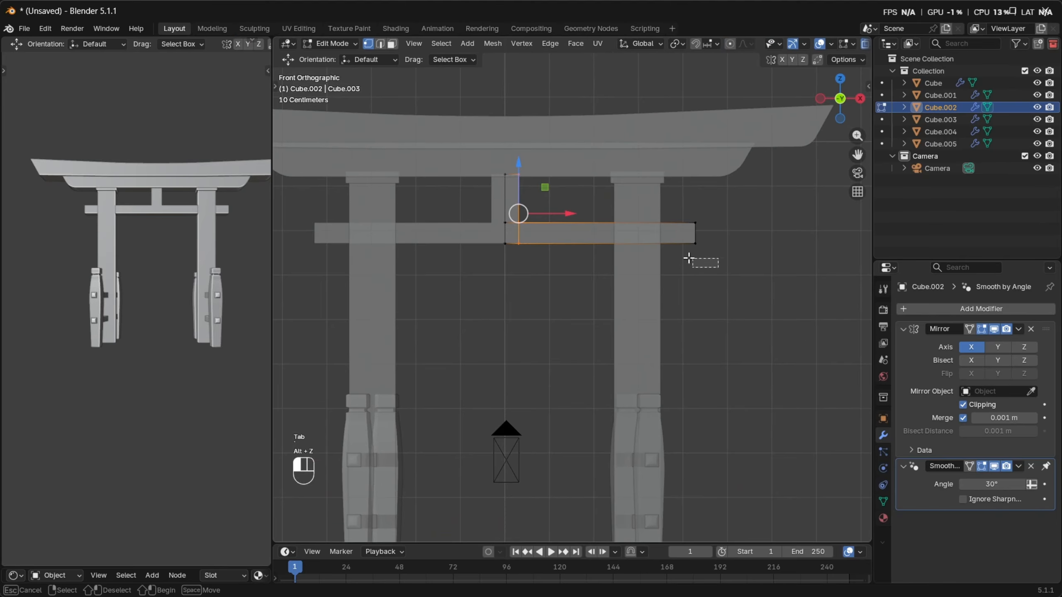
pyautogui.moveTo(687, 261); pyautogui.dragTo(481, 237)
pyautogui.scroll(4, 612, 231)
pyautogui.keyDown('shift'); pyautogui.moveTo(612, 230); pyautogui.dragTo(561, 252, button='middle'); pyautogui.keyUp('shift')
pyautogui.press('g')
pyautogui.press('z')
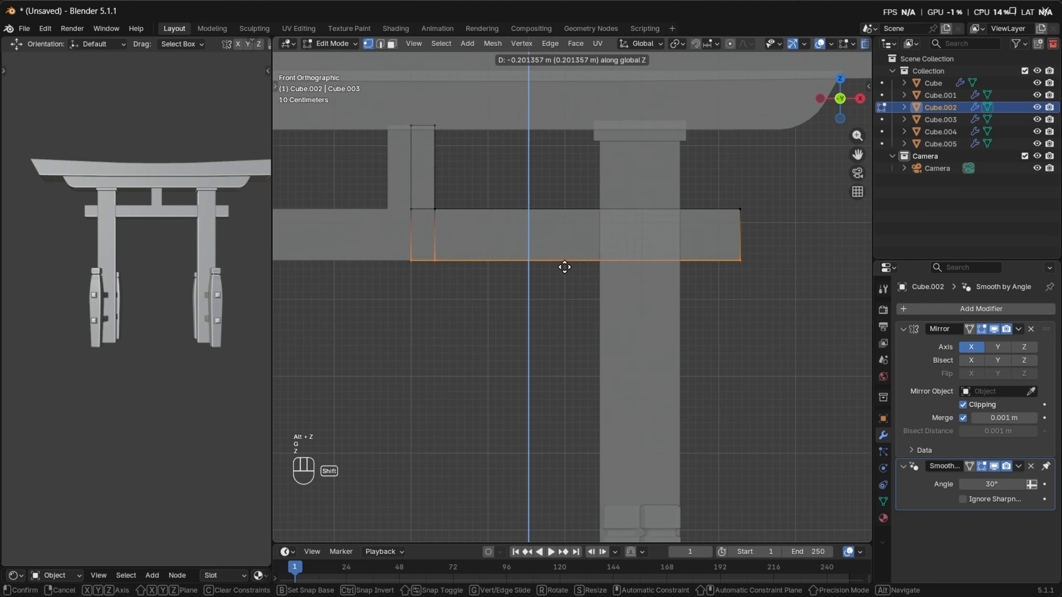
pyautogui.click(609, 277)
# Select the whole tie beam mesh and scale it to 0.724 along Y to make it thinner
pyautogui.moveTo(610, 277)
pyautogui.mouseDown(button='middle')
pyautogui.moveTo(560, 294)
pyautogui.moveTo(624, 270)
pyautogui.mouseUp(button='middle')
pyautogui.hotkey('alt', 'z')
pyautogui.press('a')
pyautogui.press('s')
pyautogui.press('x')
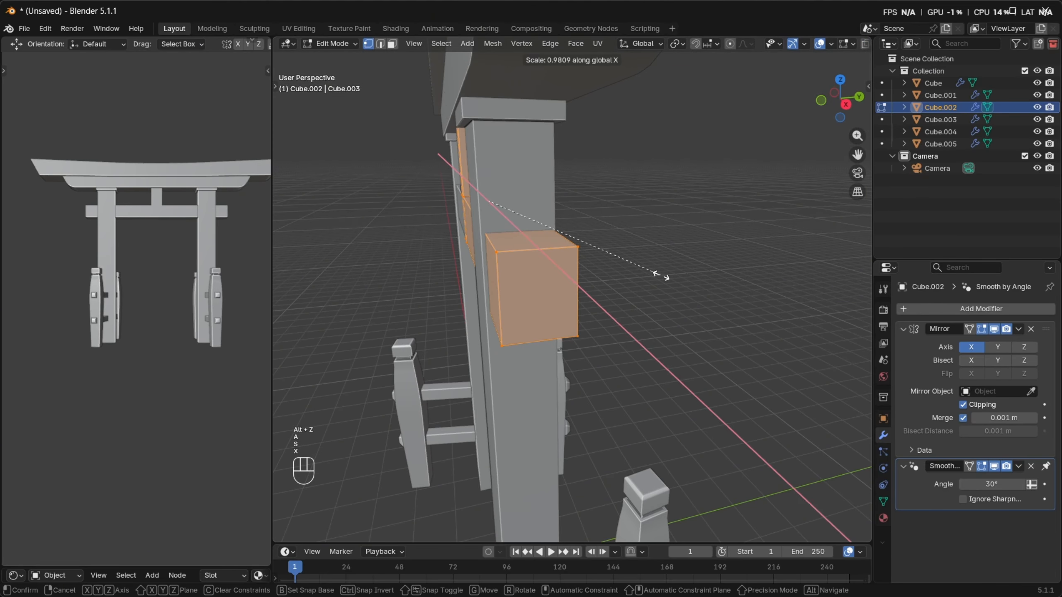
pyautogui.press('y')
pyautogui.click(601, 283)
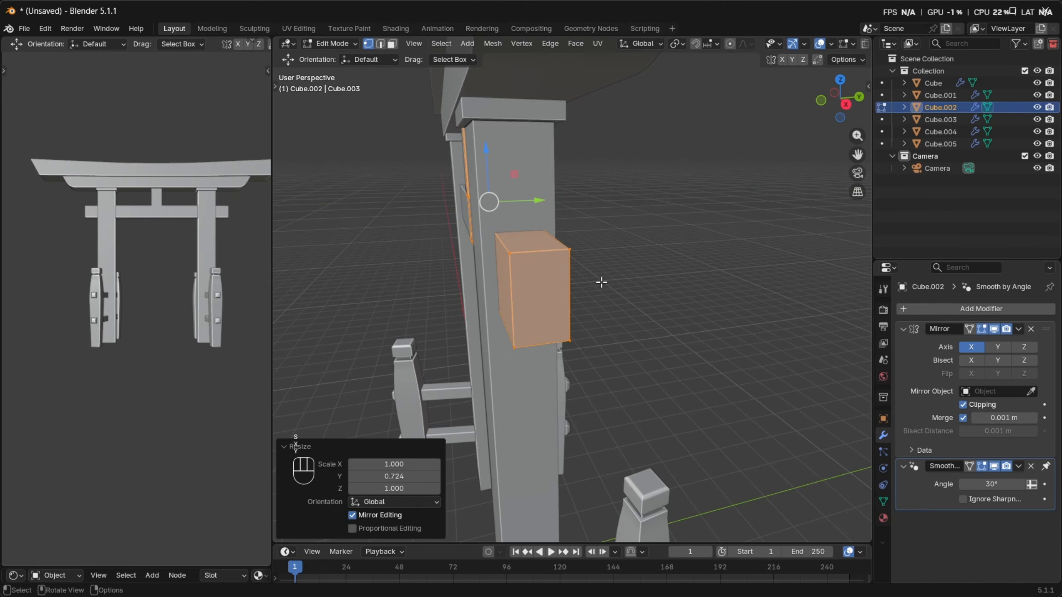
# In the front view with X-ray, lengthen the tie beam by moving its end vertices about 0.4 m outward along X, then leave Edit Mode
pyautogui.moveTo(601, 282); pyautogui.dragTo(543, 251, button='middle')
pyautogui.press('KP_1')
pyautogui.hotkey('alt', 'z')
pyautogui.press('b')
pyautogui.moveTo(765, 289); pyautogui.dragTo(730, 196)
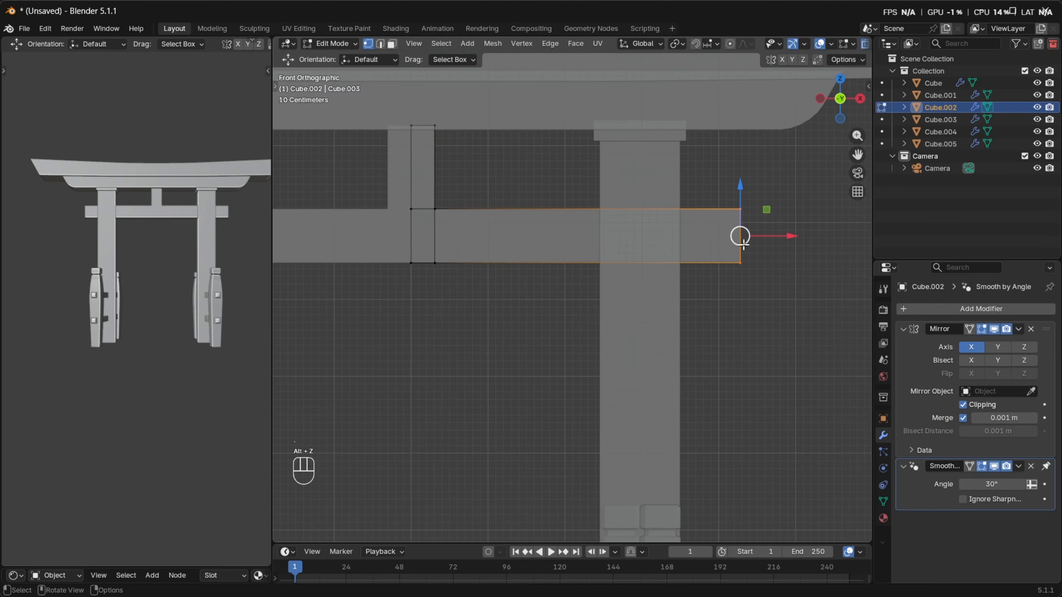
pyautogui.scroll(-3, 736, 235)
pyautogui.press('g')
pyautogui.press('x')
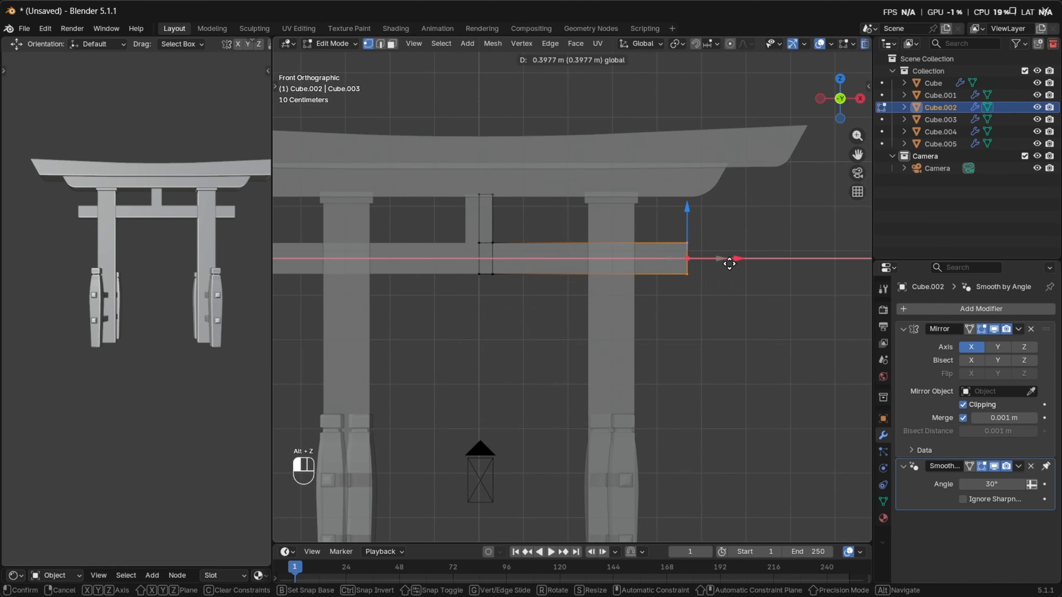
pyautogui.click(729, 263)
pyautogui.hotkey('alt', 'z')
pyautogui.press('Tab')
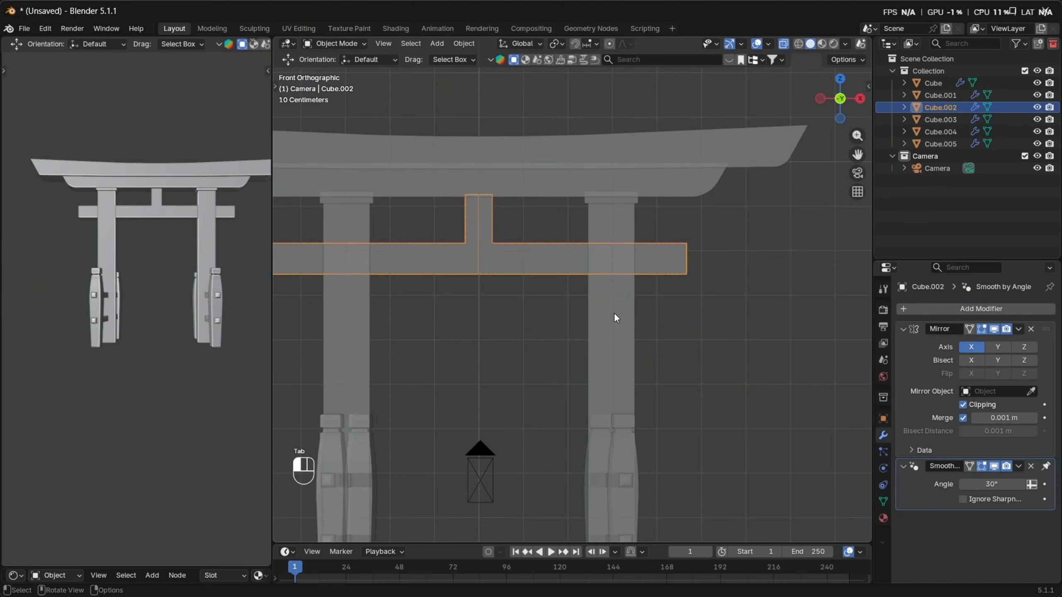
# Examine the gate's beams, pillars and braced posts from several angles and in the full camera frame
pyautogui.click(616, 312)
pyautogui.scroll(-3, 616, 312)
pyautogui.moveTo(617, 320); pyautogui.dragTo(629, 355, button='middle')
pyautogui.scroll(4, 628, 356)
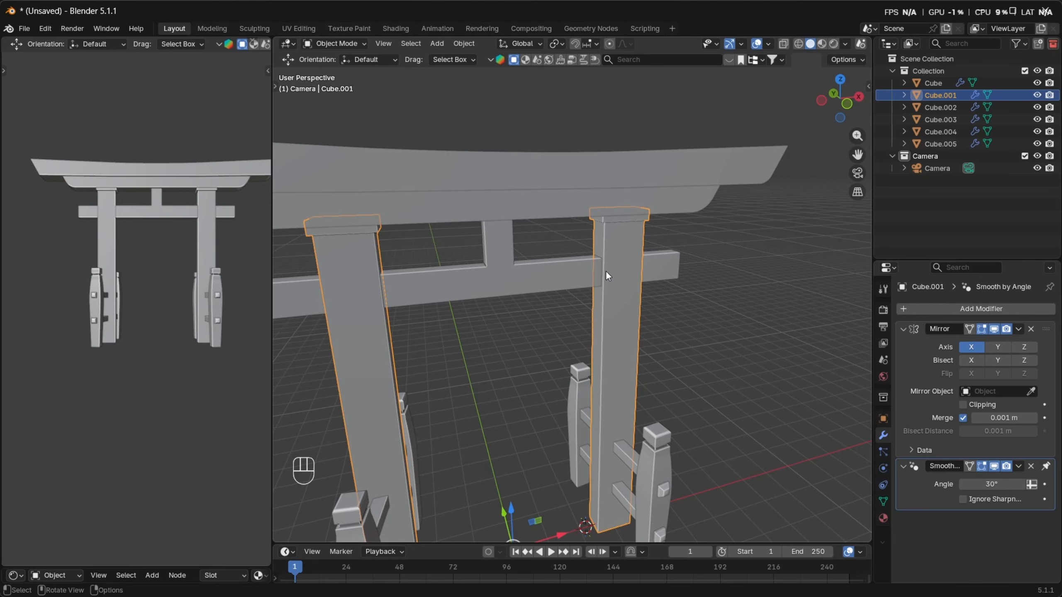
pyautogui.scroll(-3, 210, 324)
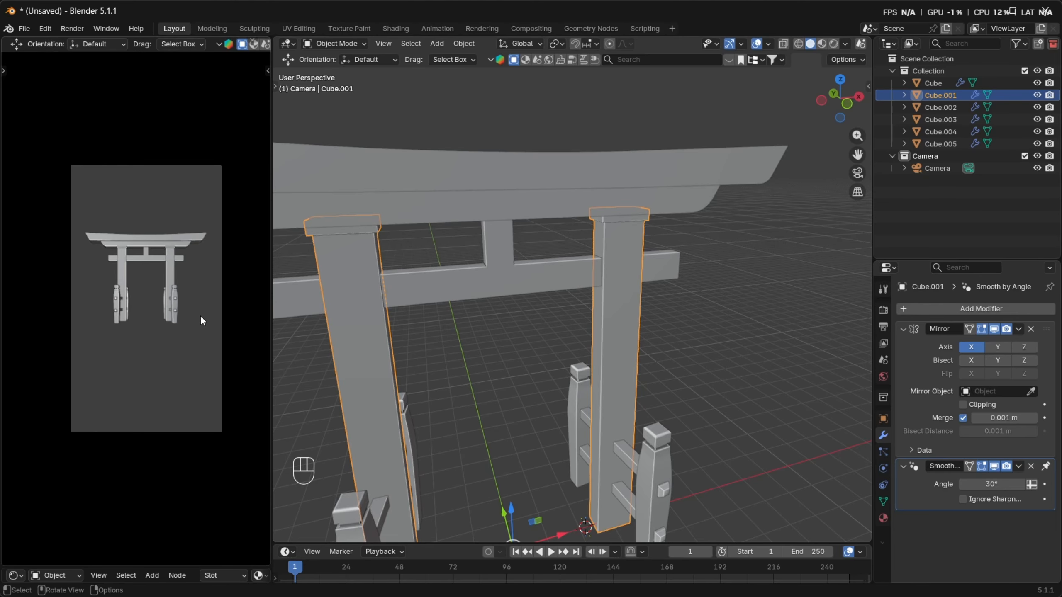
pyautogui.scroll(-3, 546, 402)
pyautogui.moveTo(546, 401); pyautogui.dragTo(612, 320, button='middle')
pyautogui.scroll(4, 606, 295)
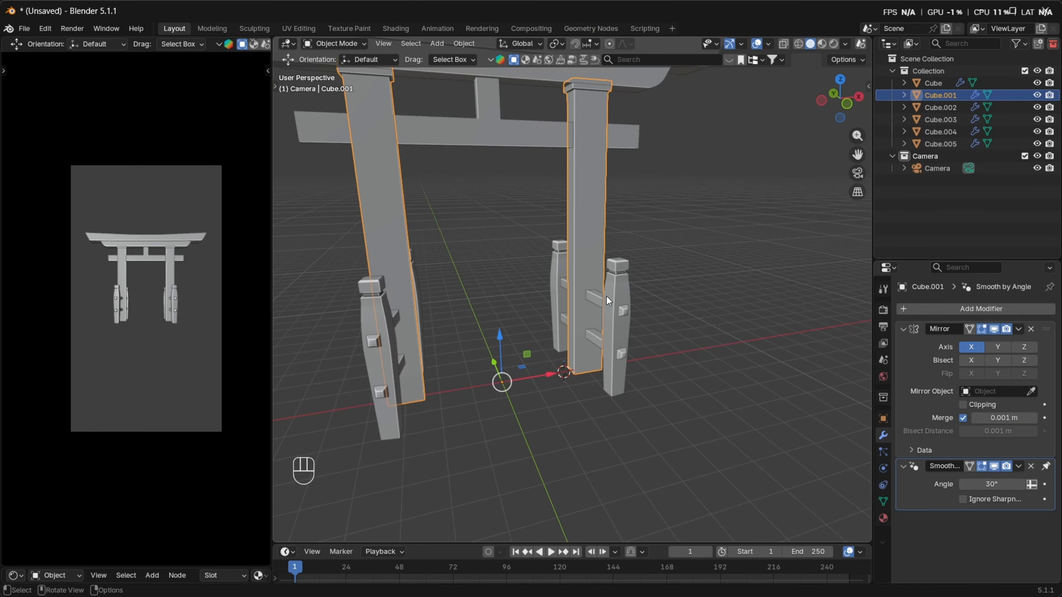
pyautogui.scroll(-3, 686, 368)
pyautogui.moveTo(687, 367); pyautogui.dragTo(556, 348, button='middle')
pyautogui.scroll(4, 556, 348)
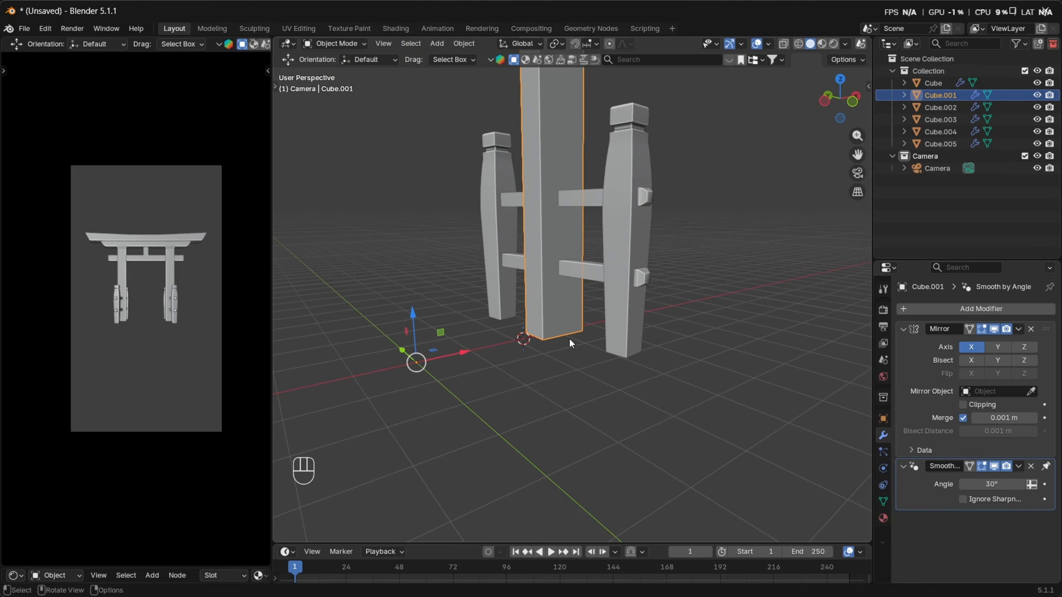
# Add a plane for the ground and move it about -2.24 m along X to centre it under the gate
pyautogui.hotkey('shift', 'a')
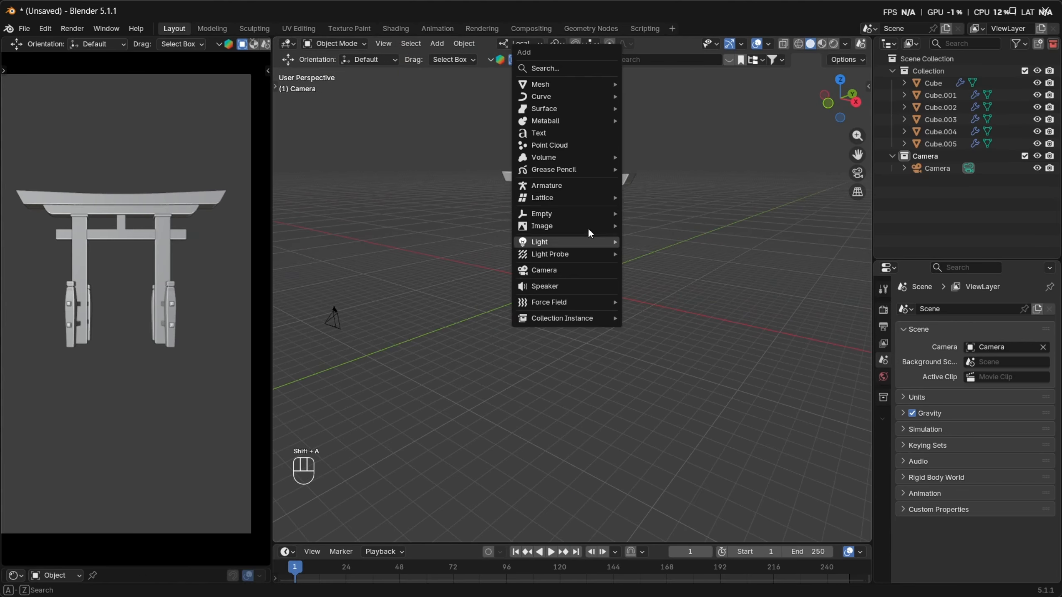
pyautogui.moveTo(543, 84)
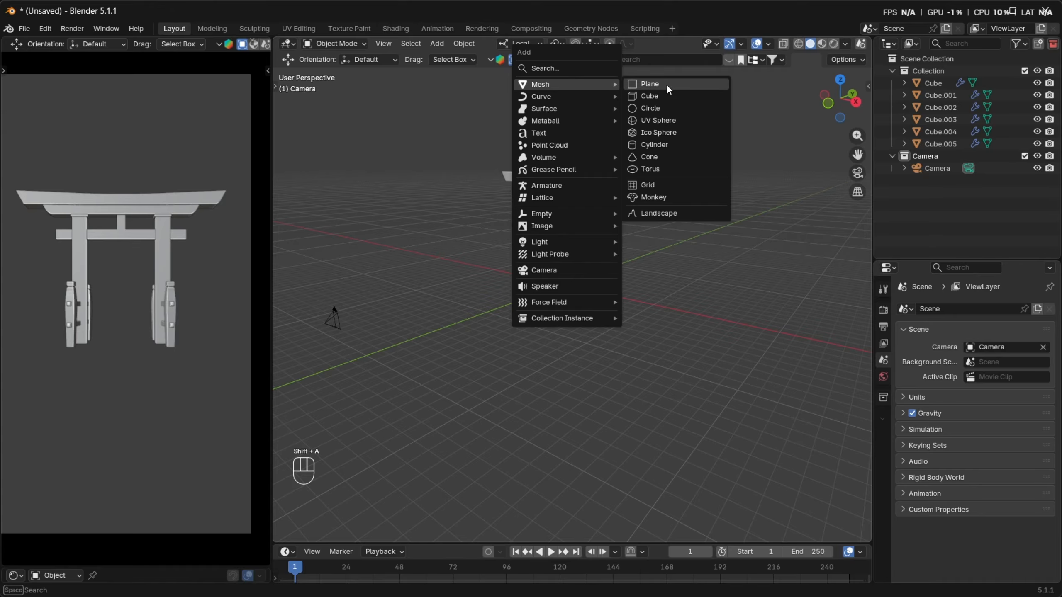
pyautogui.click(666, 84)
pyautogui.moveTo(576, 297); pyautogui.dragTo(642, 240, button='middle')
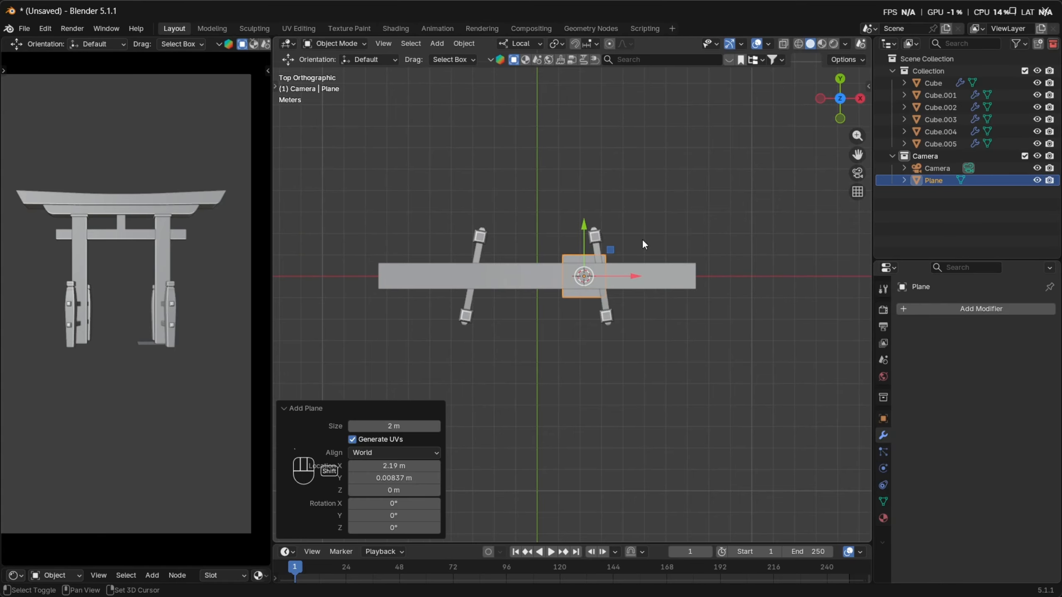
pyautogui.press('g')
pyautogui.press('x')
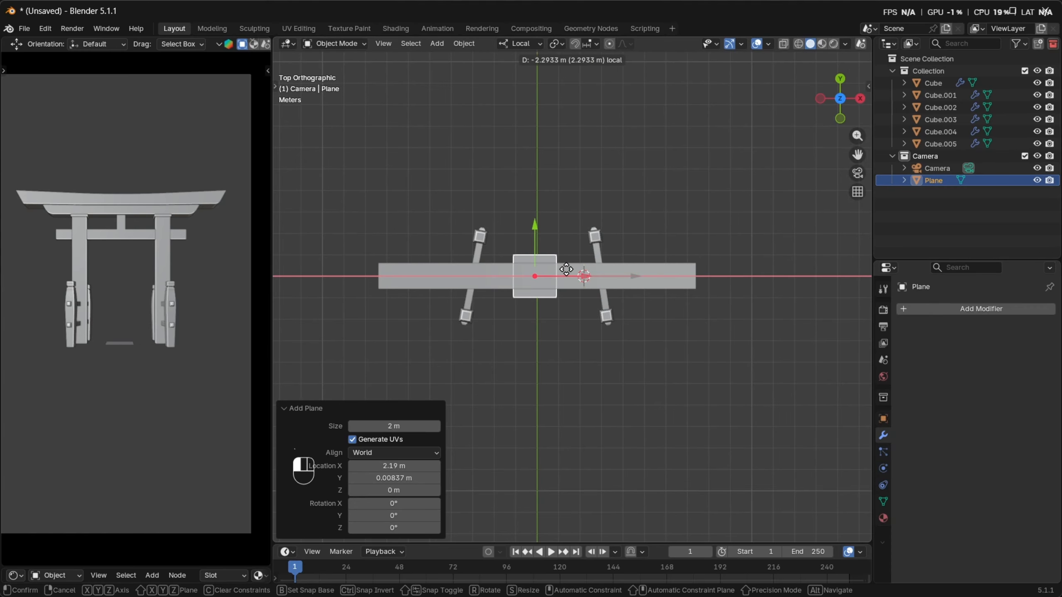
pyautogui.click(567, 269)
# Scale the ground plane up by a factor of 12.61
pyautogui.keyDown('shift'); pyautogui.moveTo(663, 313); pyautogui.dragTo(656, 175, button='middle'); pyautogui.keyUp('shift')
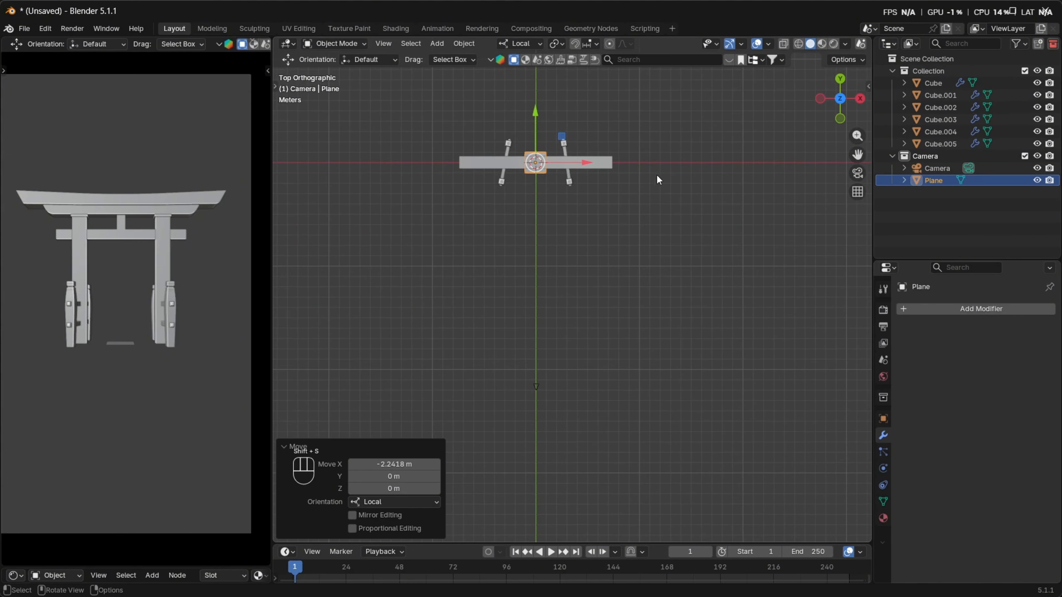
pyautogui.press('s')
pyautogui.click(303, 113)
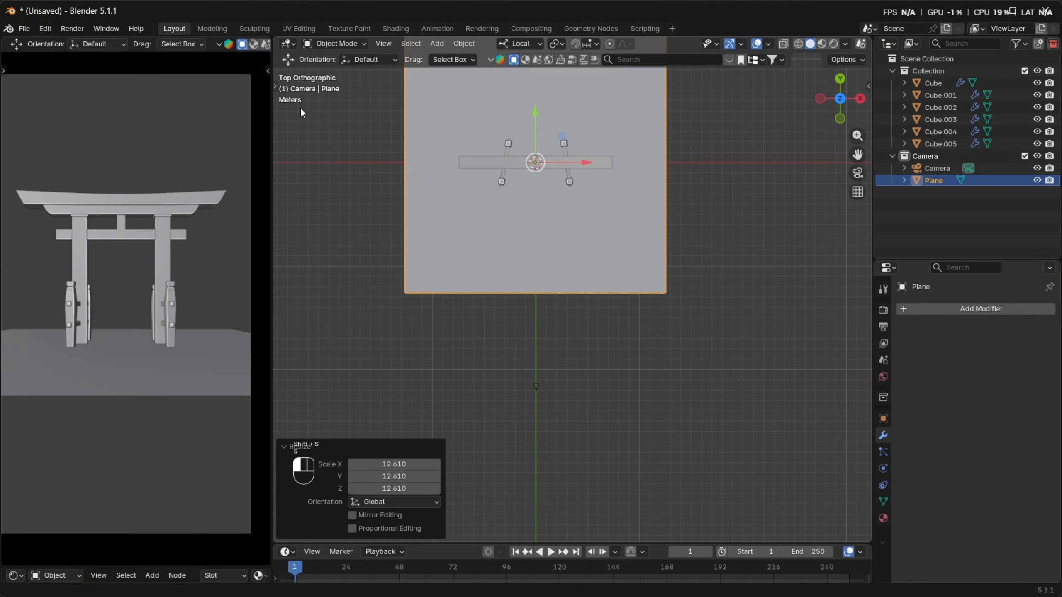
# In edge select mode, move the ground plane's camera-side edge along Y so the floor fills the bottom of the camera frame
pyautogui.keyDown('shift'); pyautogui.moveTo(147, 367); pyautogui.dragTo(179, 361, button='middle'); pyautogui.keyUp('shift')
pyautogui.scroll(-3, 631, 277)
pyautogui.moveTo(632, 277); pyautogui.dragTo(527, 211, button='middle')
pyautogui.scroll(4, 619, 247)
pyautogui.keyDown('shift'); pyautogui.moveTo(632, 252); pyautogui.dragTo(515, 274, button='middle'); pyautogui.keyUp('shift')
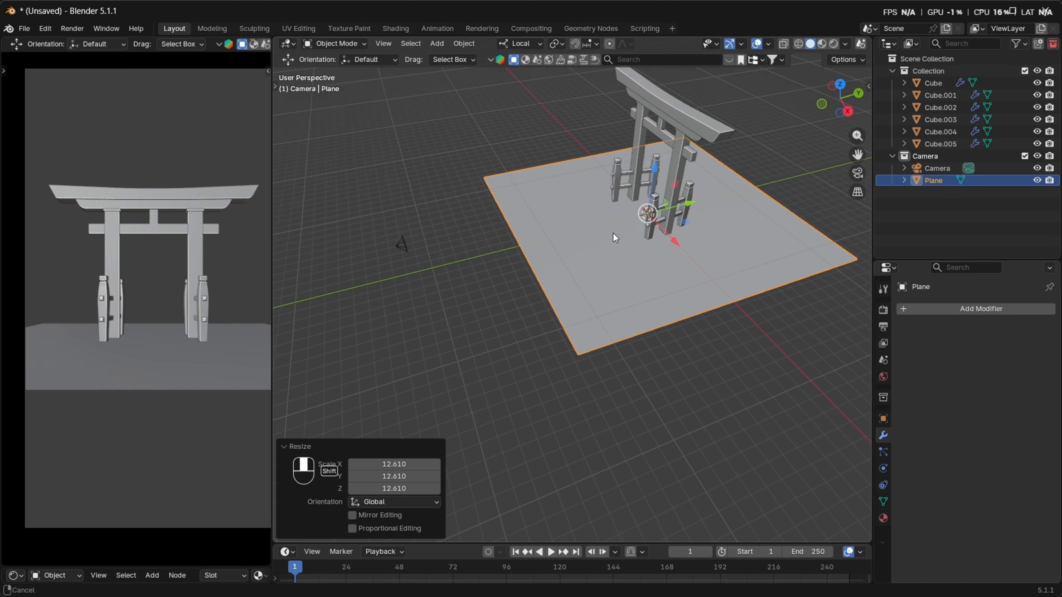
pyautogui.press('Tab')
pyautogui.press('2')
pyautogui.click(540, 235)
pyautogui.moveTo(594, 234); pyautogui.dragTo(458, 211)
# Select the ground plane's far edge behind the gate
pyautogui.scroll(-4, 777, 269)
pyautogui.scroll(1, 799, 273)
pyautogui.keyDown('shift'); pyautogui.moveTo(736, 254); pyautogui.dragTo(598, 244, button='middle'); pyautogui.keyUp('shift')
pyautogui.click(599, 245)
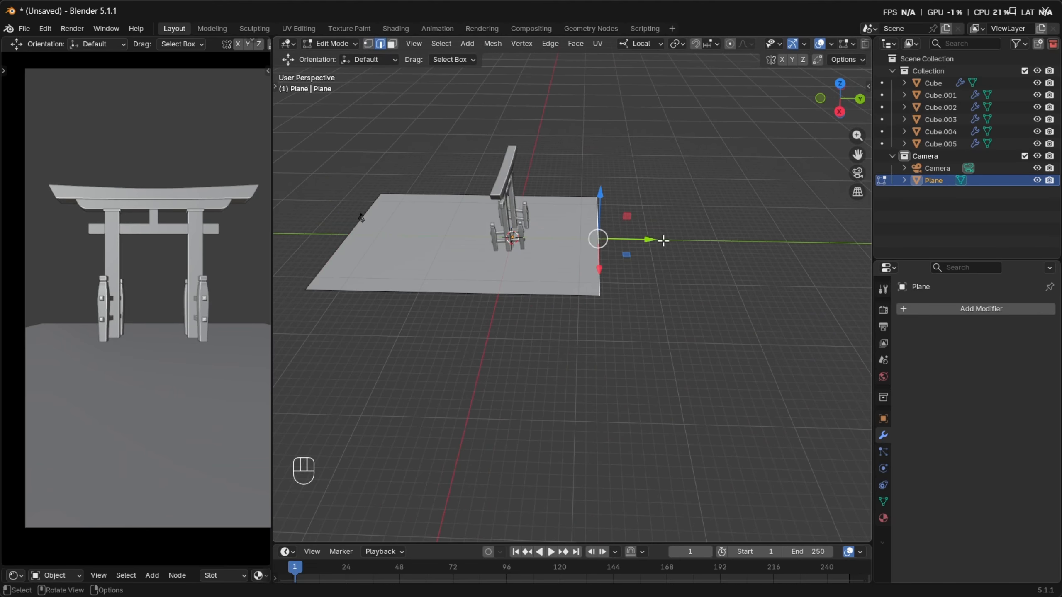
# Move the ground plane's far edge about 11.2 m along Y, then scale the whole plane about 1.5 times along X
pyautogui.moveTo(640, 240); pyautogui.dragTo(707, 238)
pyautogui.moveTo(707, 237); pyautogui.dragTo(636, 300, button='middle')
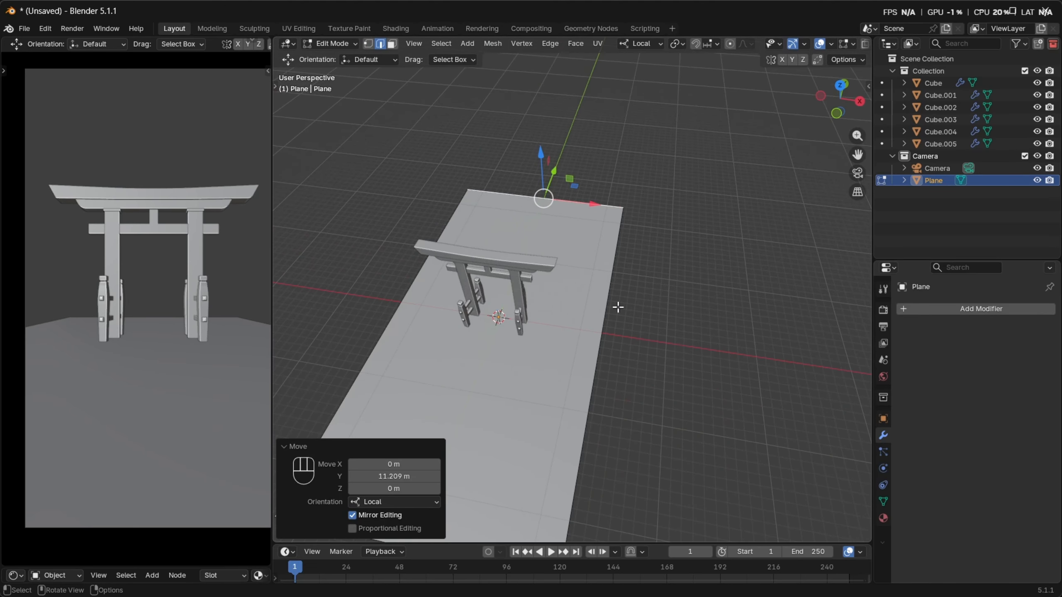
pyautogui.press('a')
pyautogui.press('s')
pyautogui.press('x')
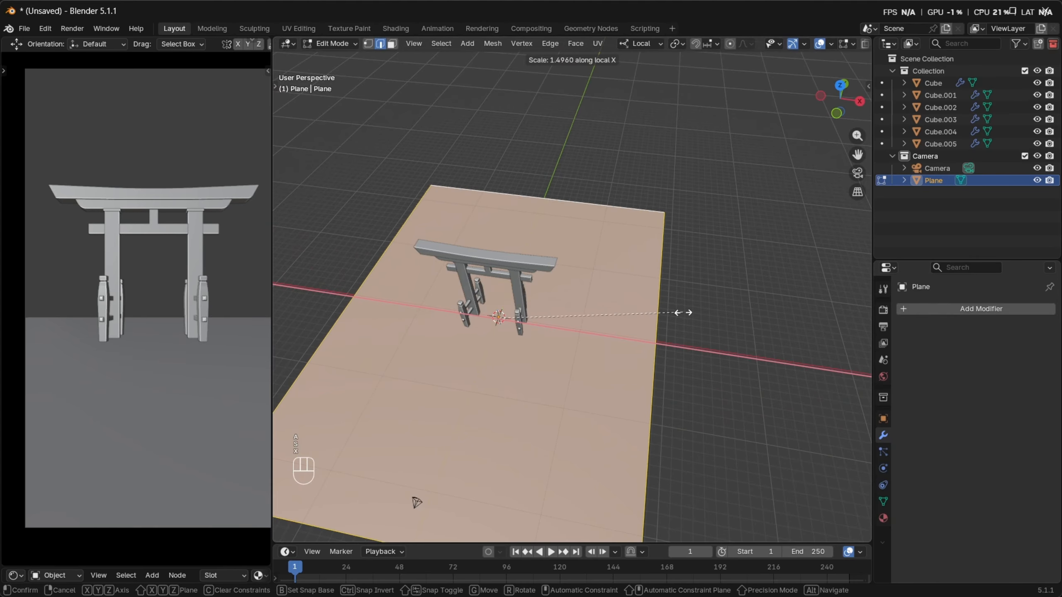
pyautogui.click(684, 313)
# Extend the ground plane's far edge farther back along Y behind the gate
pyautogui.moveTo(606, 217); pyautogui.dragTo(595, 190, button='middle')
pyautogui.click(602, 197)
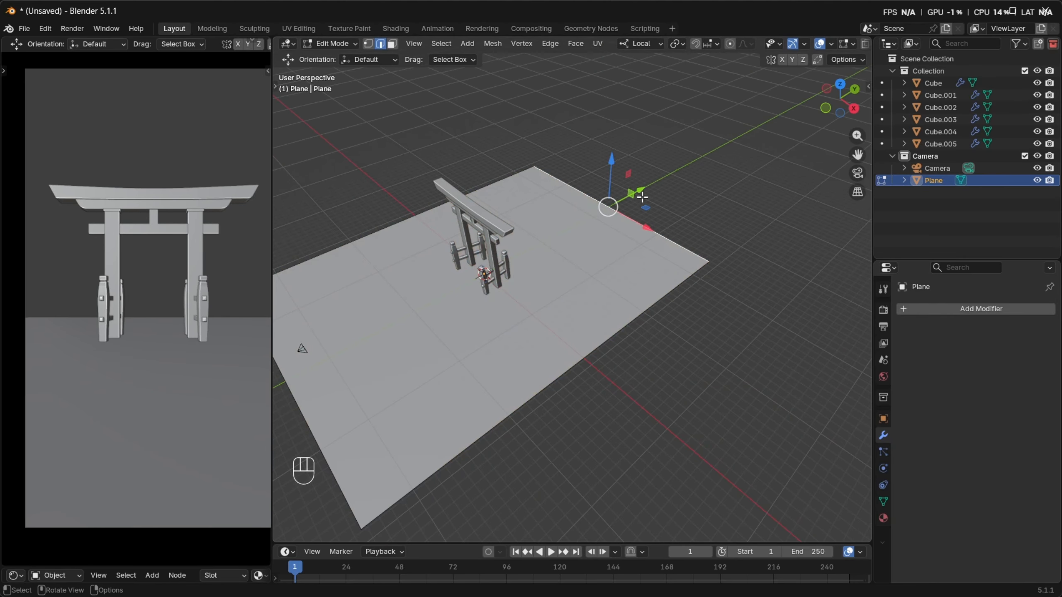
pyautogui.moveTo(646, 186); pyautogui.dragTo(681, 170)
pyautogui.press('Tab')
pyautogui.moveTo(652, 173); pyautogui.dragTo(503, 287, button='middle')
pyautogui.press('Tab')
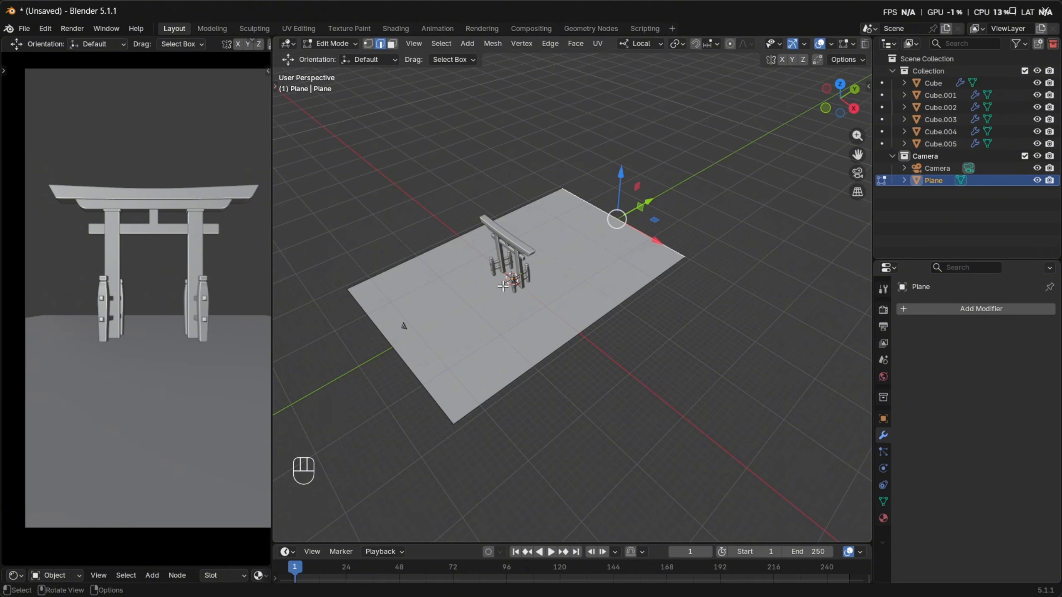
# Widen the camera preview viewport and switch it to rendered shading
pyautogui.keyDown('shift'); pyautogui.moveTo(244, 225); pyautogui.dragTo(223, 231, button='middle'); pyautogui.keyUp('shift')
pyautogui.moveTo(273, 214); pyautogui.dragTo(309, 212)
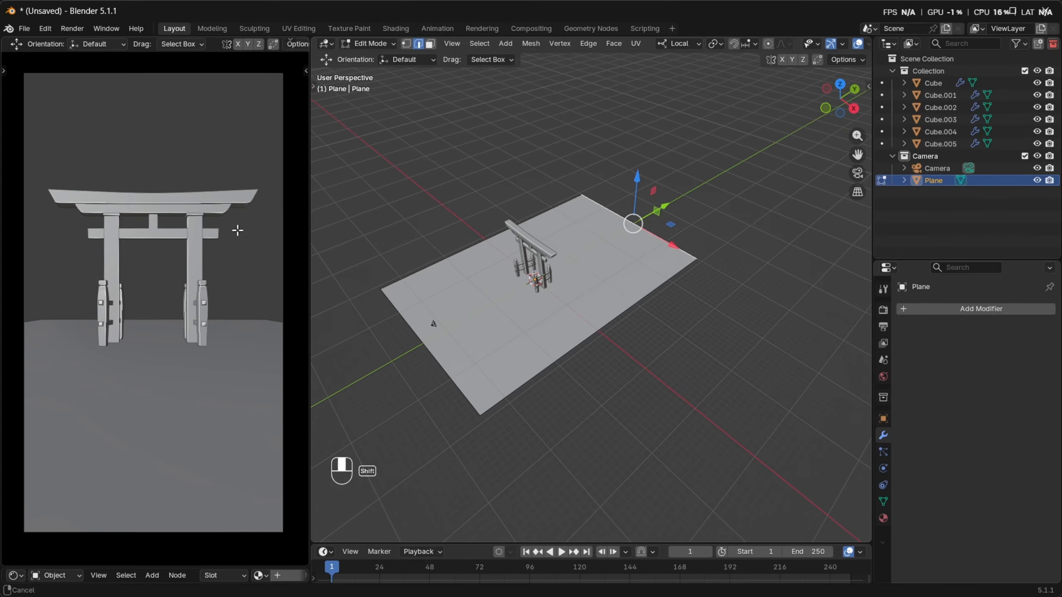
pyautogui.press('z')
pyautogui.click(246, 216)
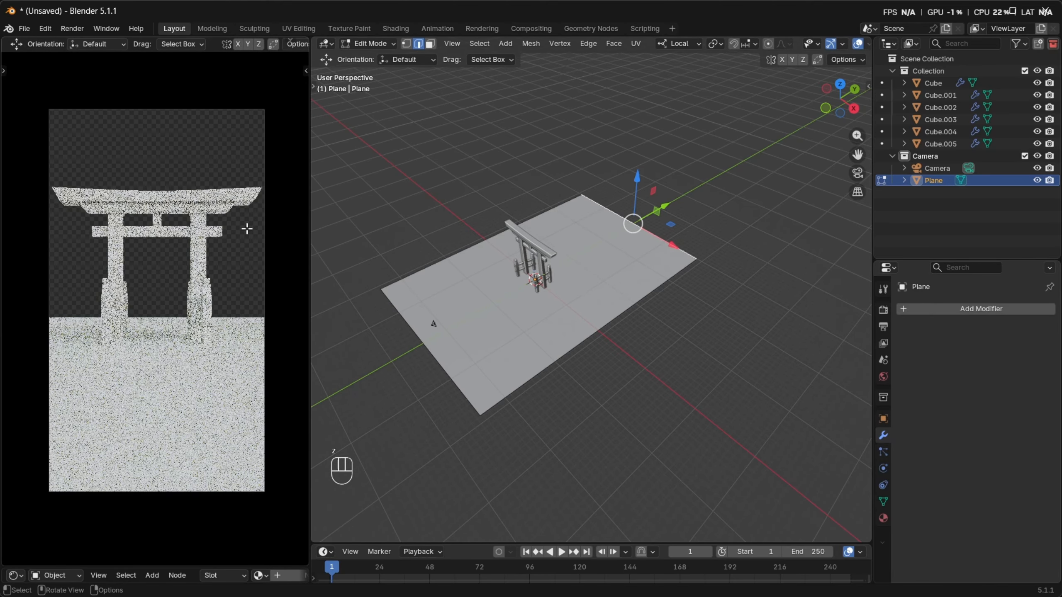
# Enable Scene World lighting in the camera preview's viewport shading options and return the plane to Object Mode
pyautogui.click(293, 36)
pyautogui.scroll(-5, 281, 44)
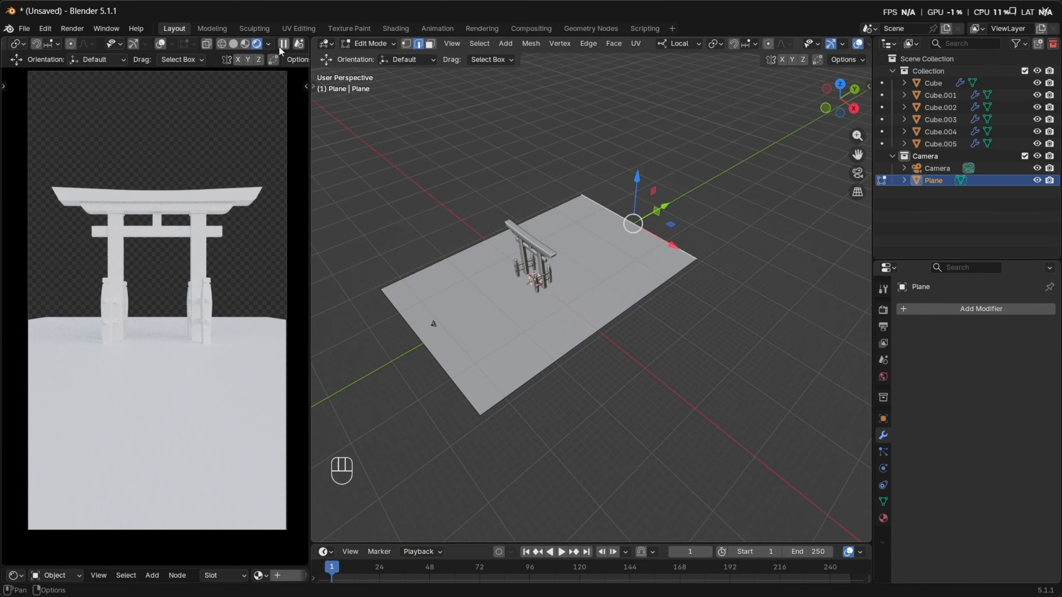
pyautogui.click(268, 44)
pyautogui.click(200, 155)
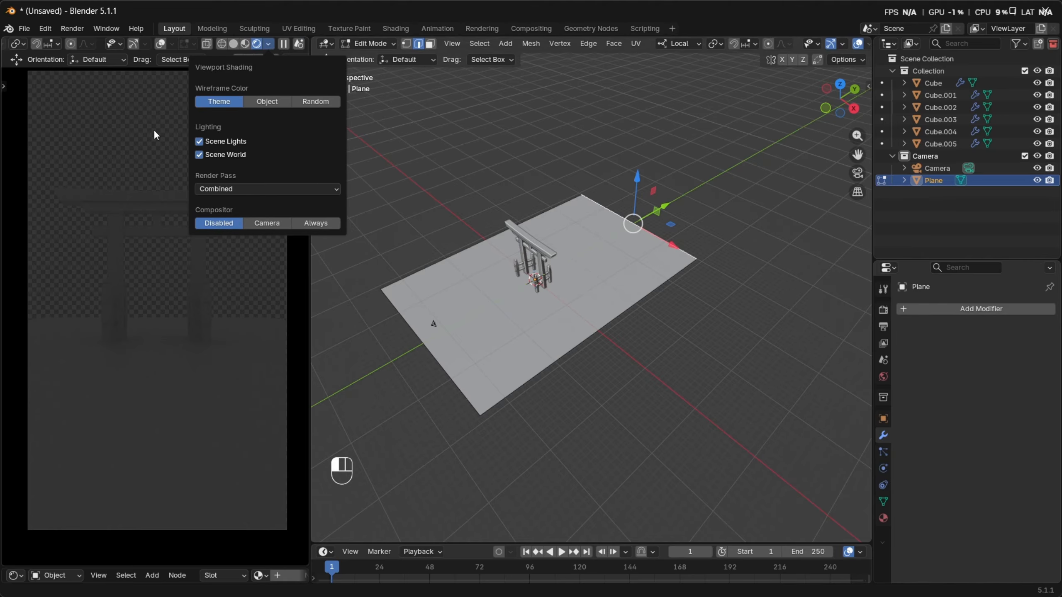
pyautogui.press('Tab')
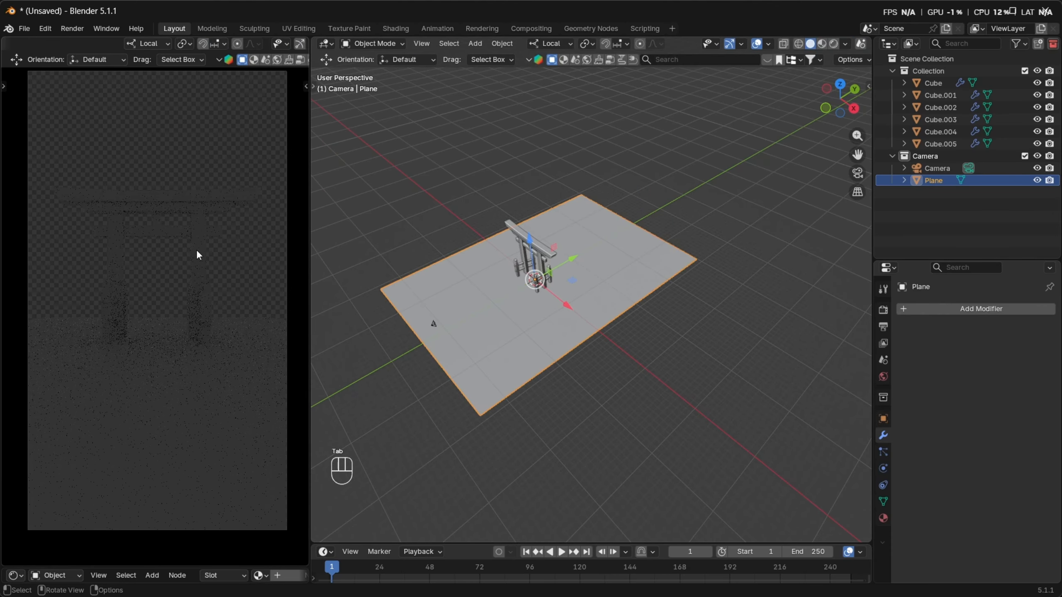
# Enlarge the timeline area, turn it into a Shader Editor without its sidebar, and show the World shader nodes
pyautogui.moveTo(463, 545); pyautogui.dragTo(377, 364)
pyautogui.click(324, 371)
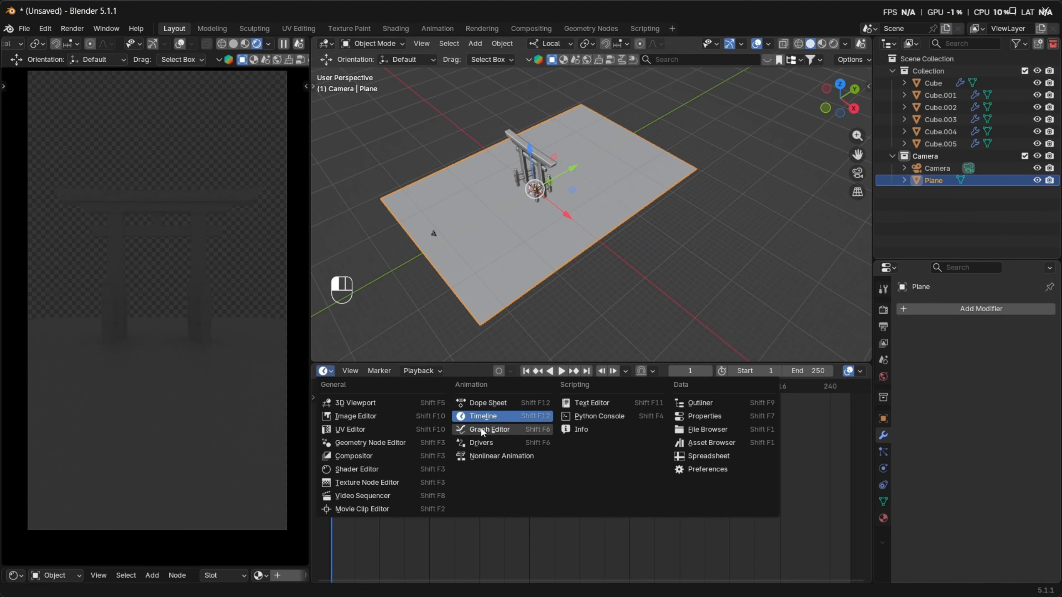
pyautogui.click(370, 468)
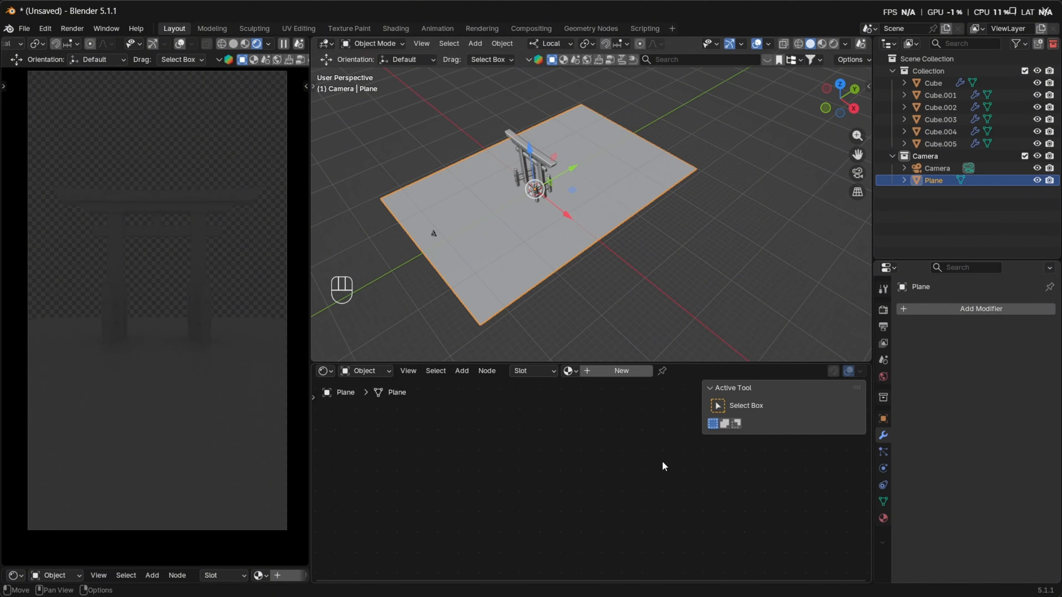
pyautogui.press('n')
pyautogui.click(359, 371)
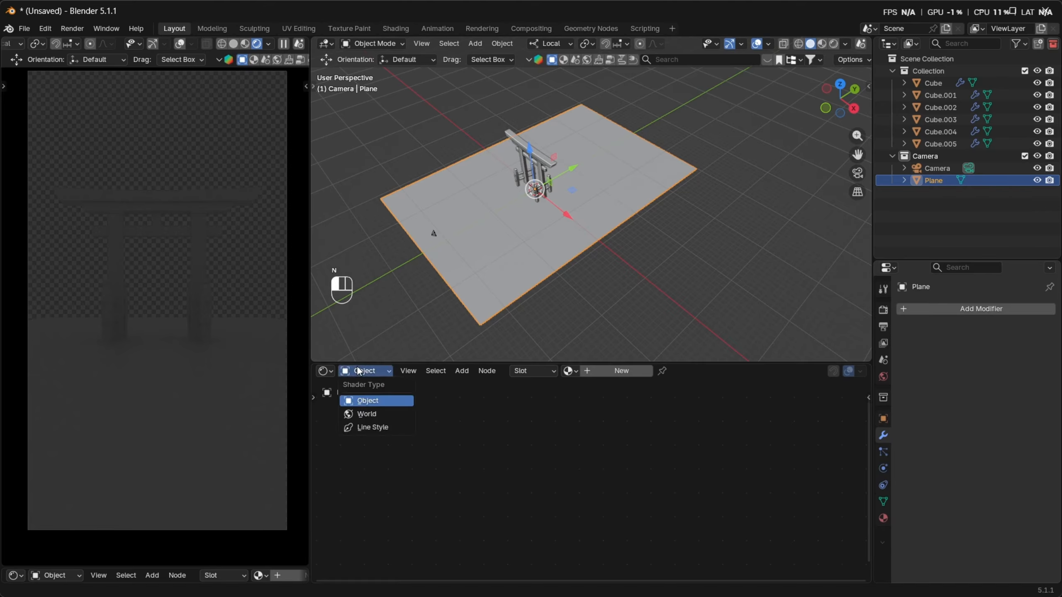
pyautogui.click(377, 413)
pyautogui.scroll(5, 578, 456)
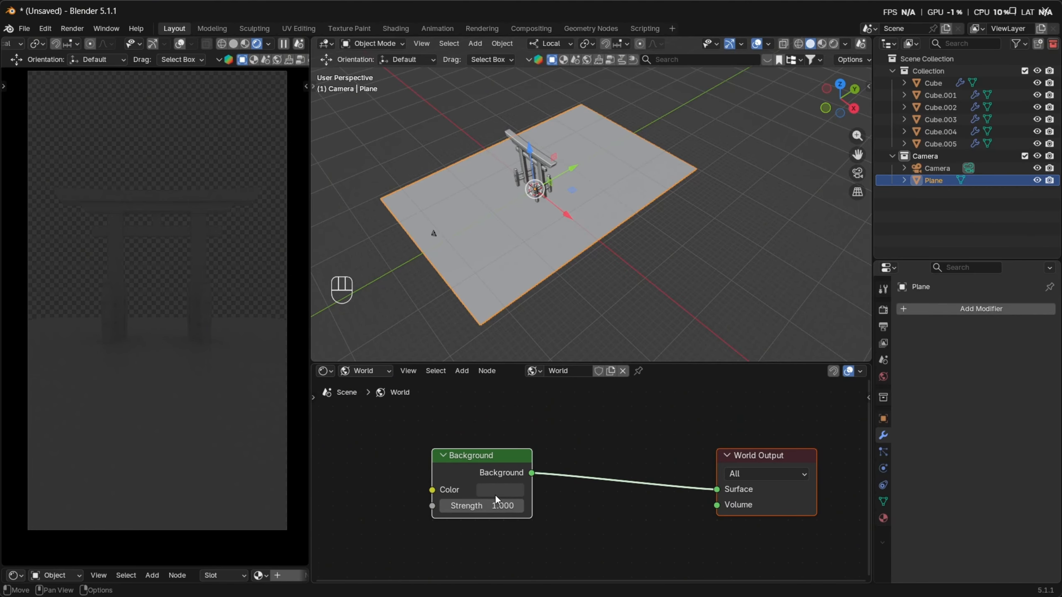
# Set the world Background strength to 9 and its color to black
pyautogui.moveTo(495, 506)
pyautogui.mouseDown()
pyautogui.moveTo(565, 506)
pyautogui.moveTo(468, 506)
pyautogui.moveTo(495, 492)
pyautogui.mouseUp()
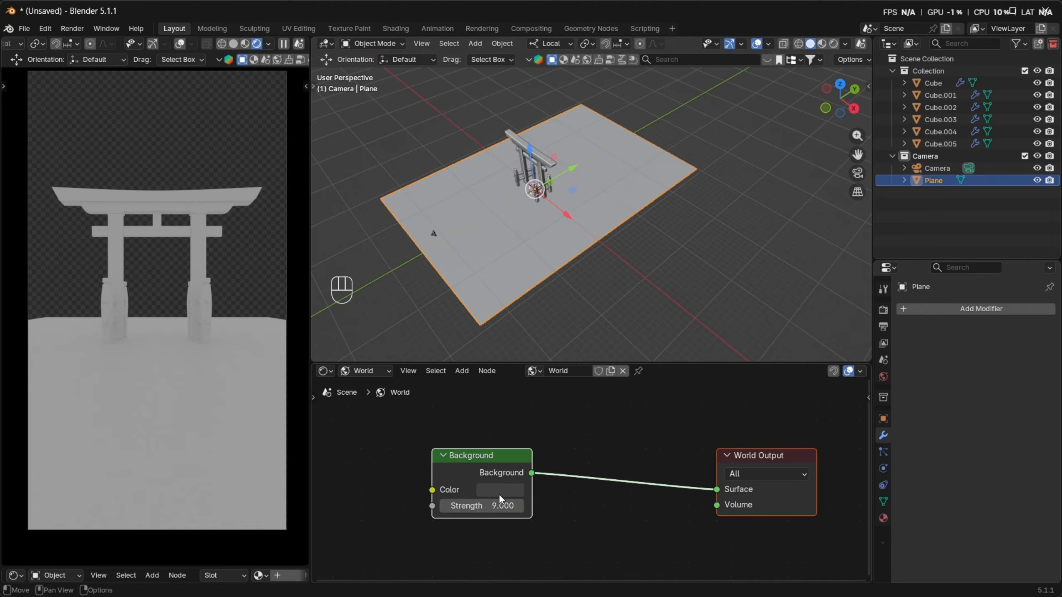
pyautogui.click(500, 490)
pyautogui.moveTo(603, 341); pyautogui.dragTo(609, 358)
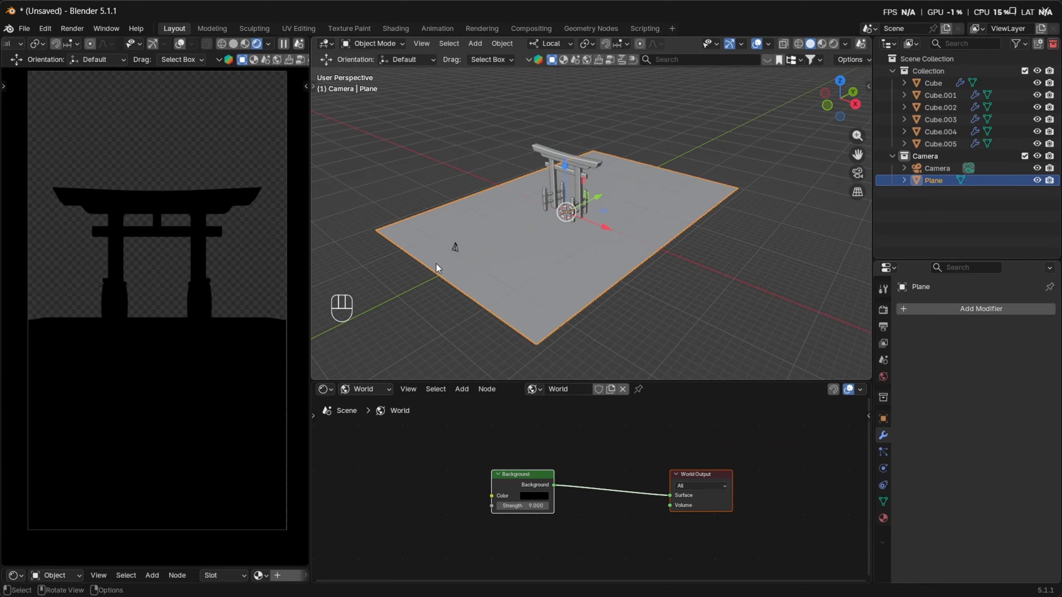
pyautogui.keyDown('shift'); pyautogui.moveTo(545, 245); pyautogui.dragTo(567, 236, button='middle'); pyautogui.keyUp('shift')
pyautogui.scroll(3, 575, 259)
pyautogui.hotkey('shift', 'a')
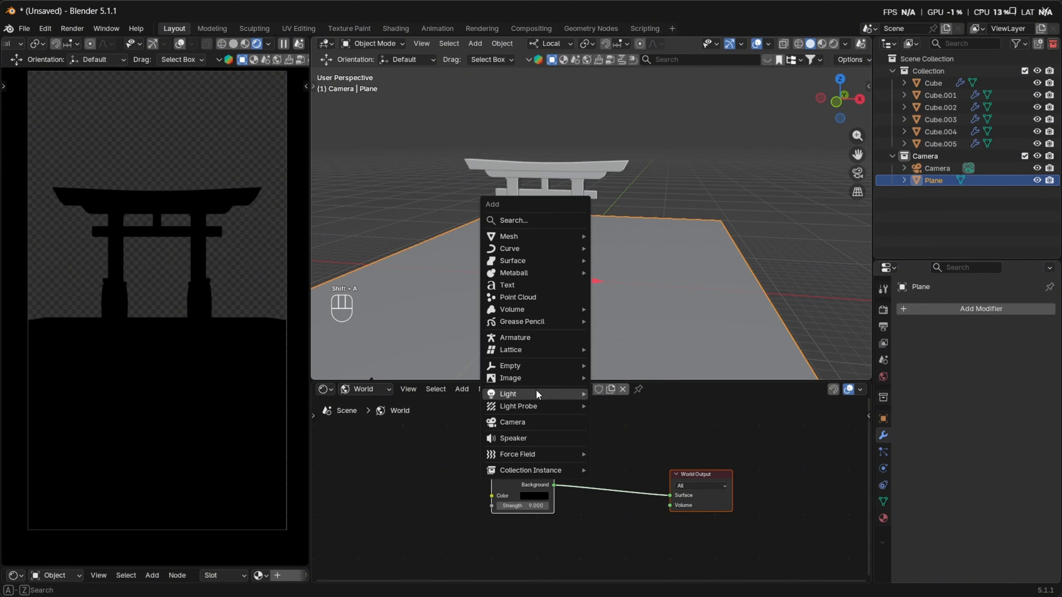
pyautogui.moveTo(536, 394)
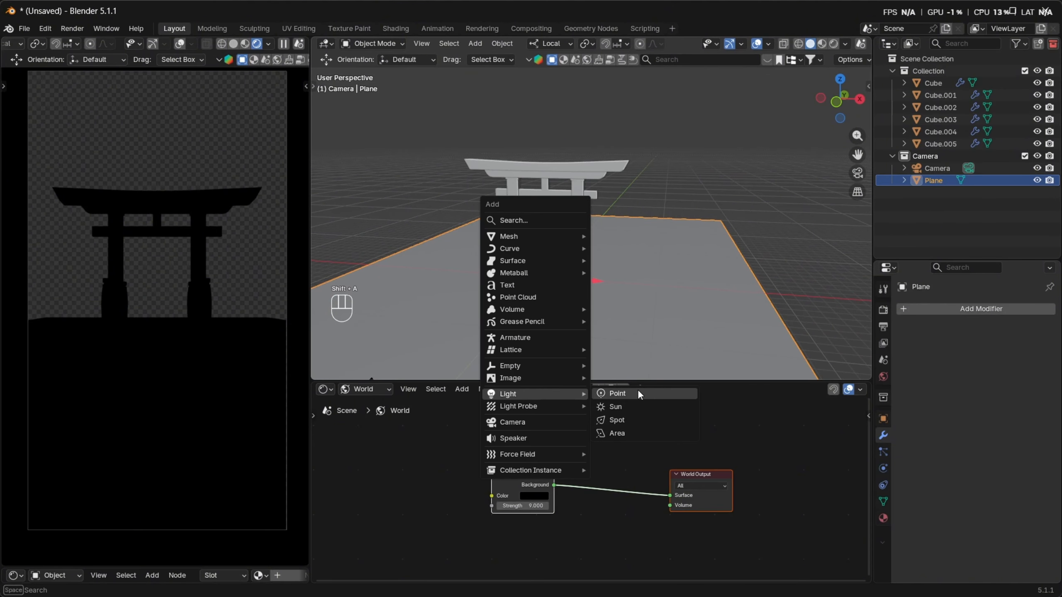
pyautogui.click(626, 437)
pyautogui.moveTo(568, 249); pyautogui.dragTo(692, 279, button='middle')
pyautogui.click(339, 246)
pyautogui.press('x')
pyautogui.click(691, 280)
# Look through the camera in the main viewport and enlarge that viewport over the Shader Editor
pyautogui.press('`')
pyautogui.click(584, 314)
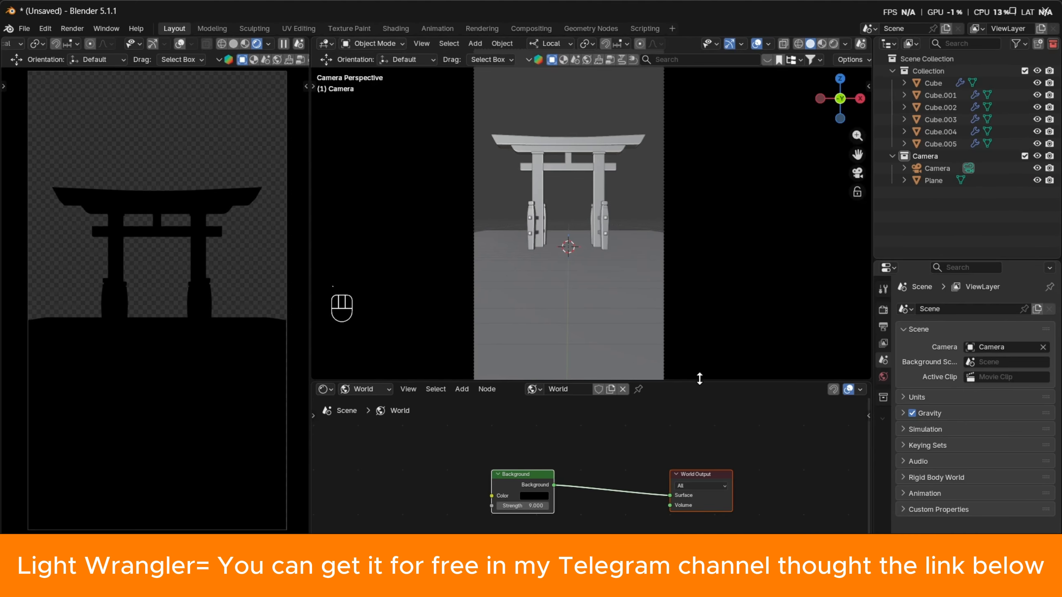
pyautogui.moveTo(699, 376); pyautogui.dragTo(680, 518)
pyautogui.scroll(4, 630, 293)
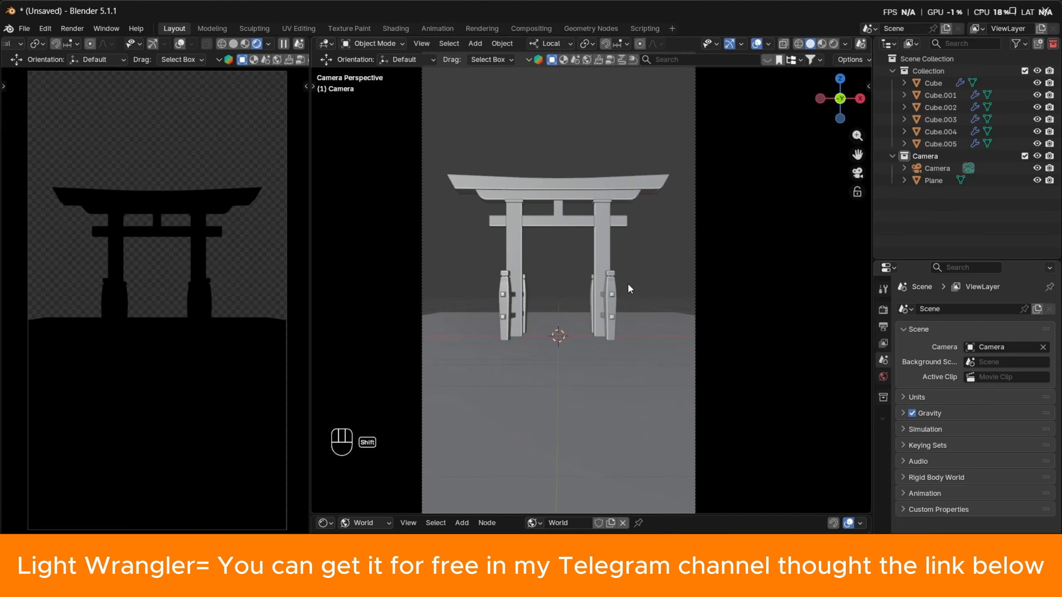
# Add a light through Light Operations on the gate's central strut and adjust it in Orbit Mode
pyautogui.rightClick(552, 206)
pyautogui.moveTo(552, 206)
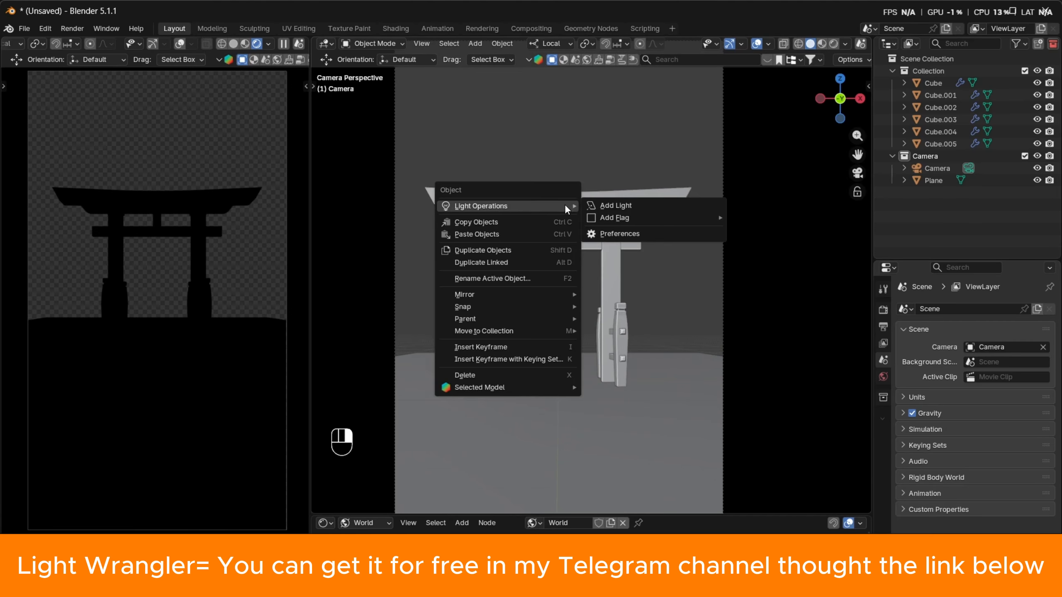
pyautogui.click(620, 205)
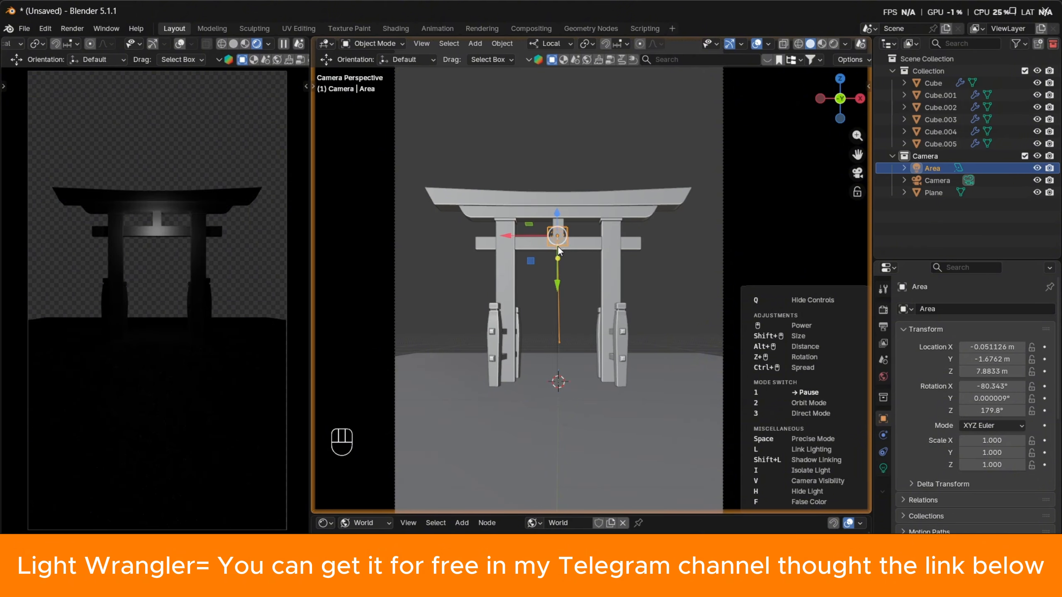
pyautogui.press('Tab')
pyautogui.press('Tab')
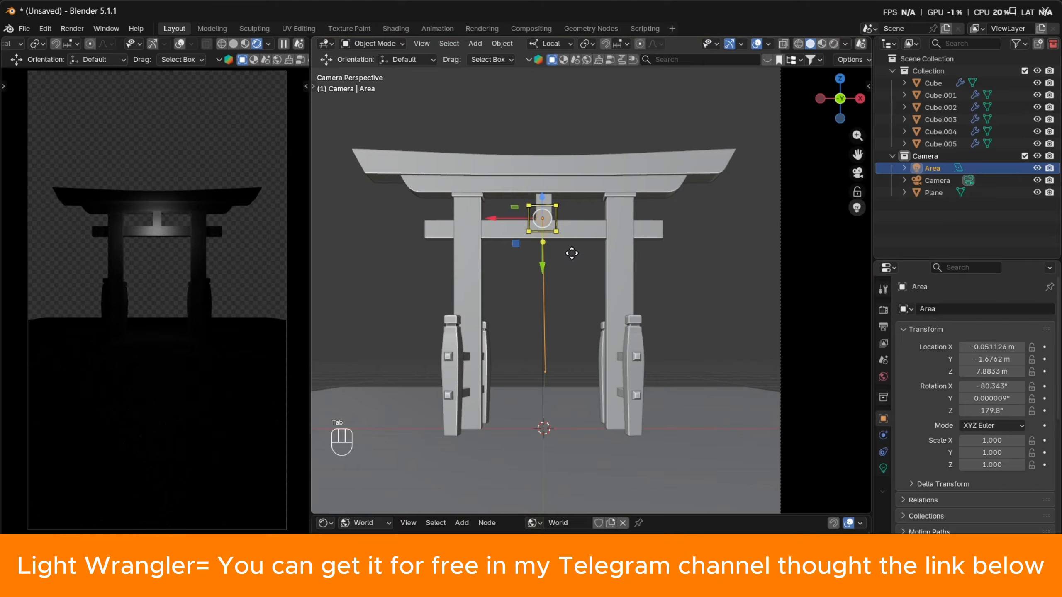
pyautogui.press('2')
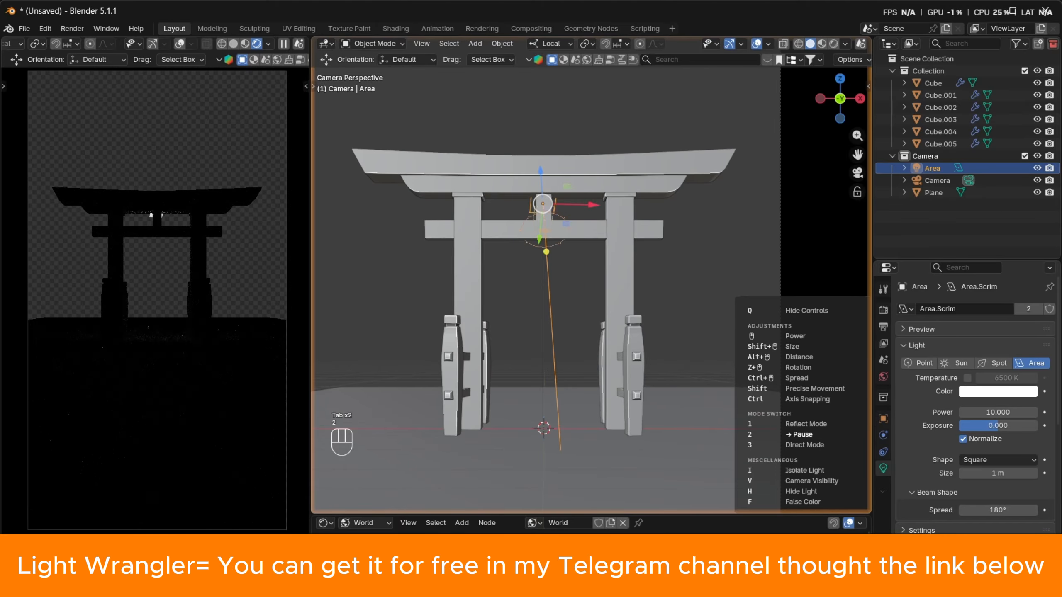
# Orbit the area light behind the gate, increase its distance, and enlarge it to about 23.8 m
pyautogui.keyDown('alt'); pyautogui.scroll(-10, 545, 230); pyautogui.keyUp('alt')
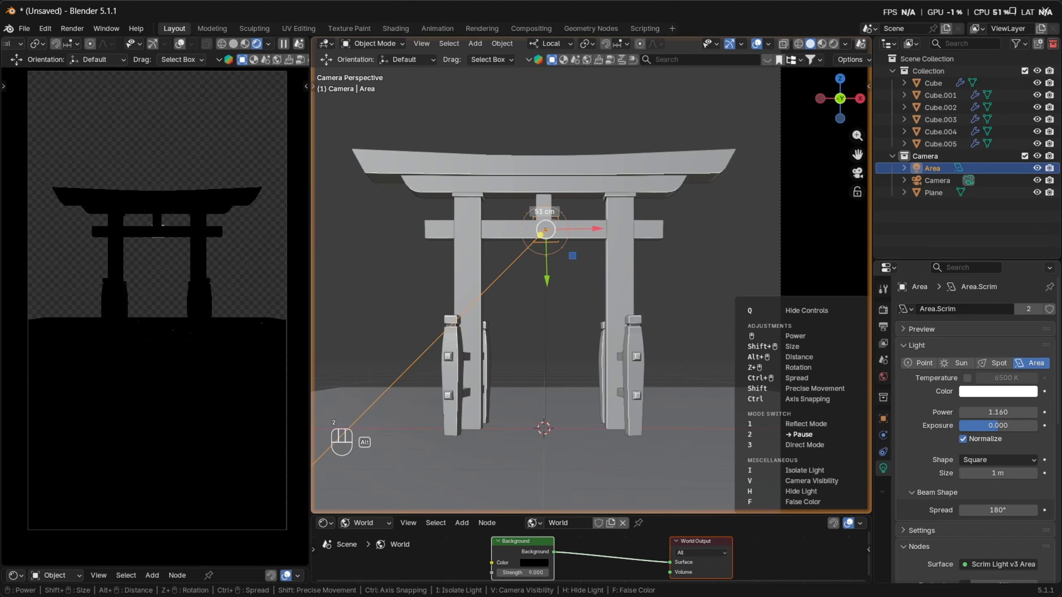
pyautogui.keyDown('alt'); pyautogui.scroll(-5, 545, 230); pyautogui.keyUp('alt')
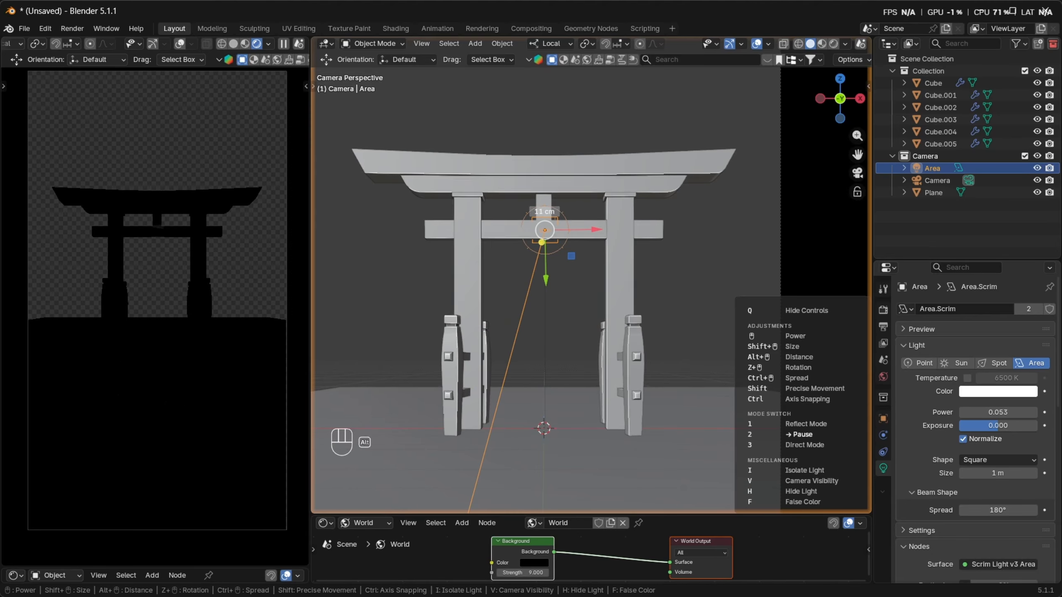
pyautogui.keyDown('alt'); pyautogui.scroll(10, 546, 229); pyautogui.keyUp('alt')
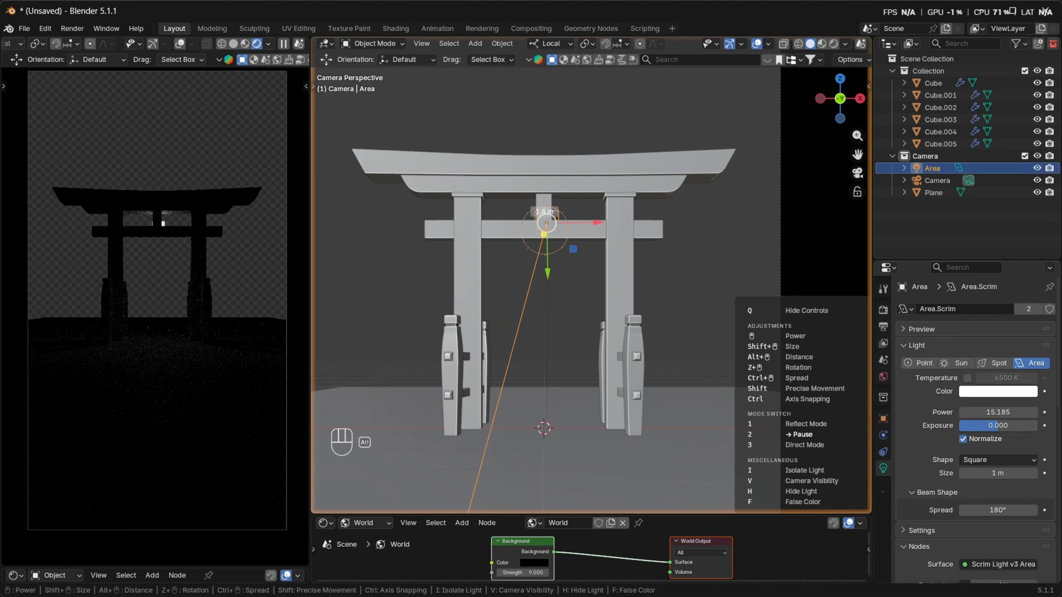
pyautogui.keyDown('shift'); pyautogui.scroll(10, 548, 214); pyautogui.keyUp('shift')
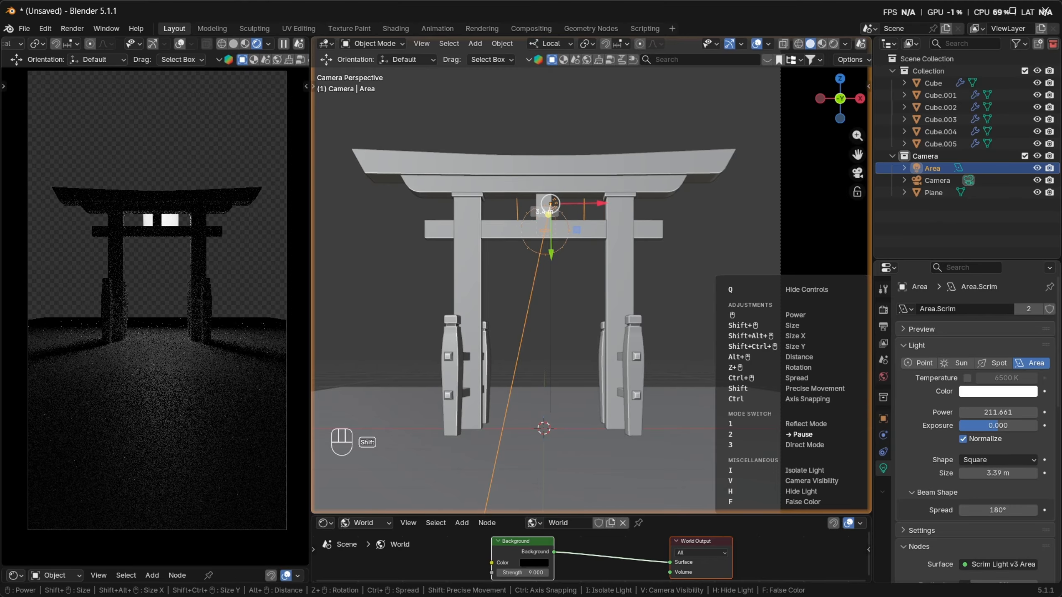
pyautogui.keyDown('shift'); pyautogui.scroll(8, 548, 213); pyautogui.keyUp('shift')
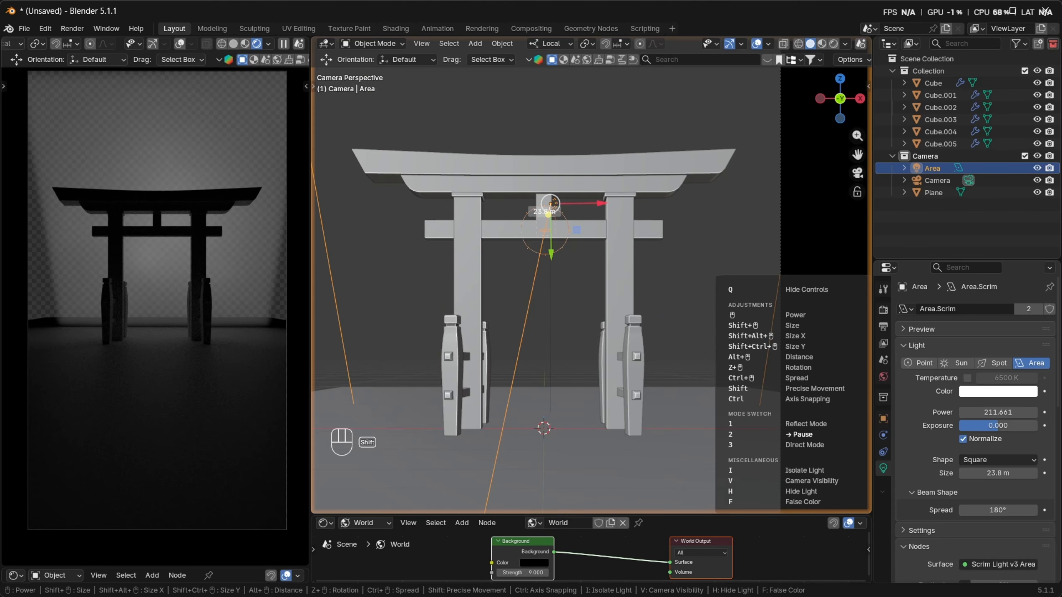
# Push the area light farther behind the gate, enlarge it to about 47.2 m and raise its power to about 5.6 kW
pyautogui.keyDown('alt'); pyautogui.scroll(5, 544, 211); pyautogui.keyUp('alt')
pyautogui.keyDown('alt'); pyautogui.scroll(5, 544, 212); pyautogui.keyUp('alt')
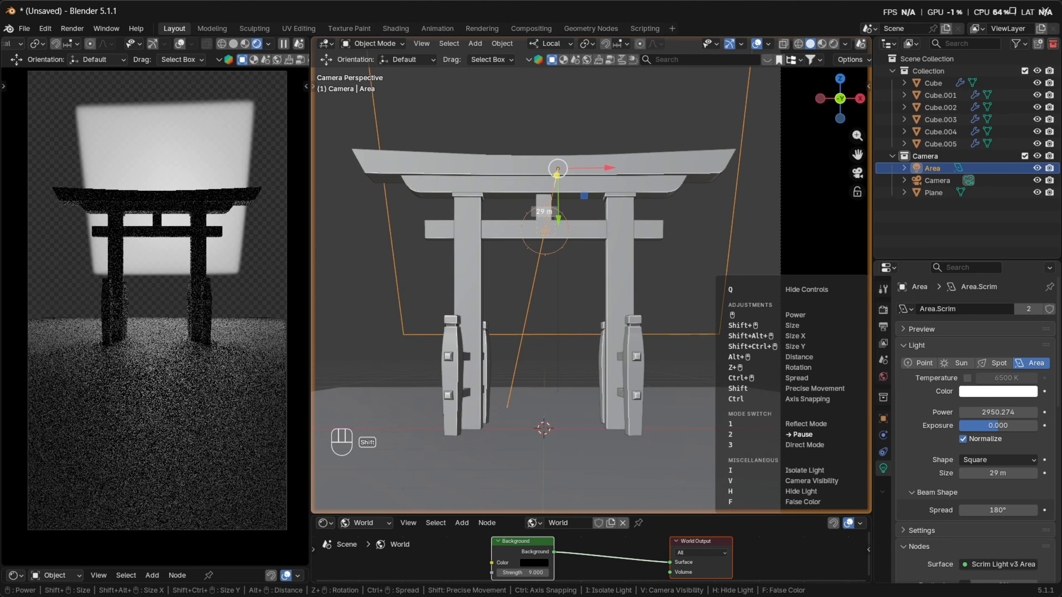
pyautogui.keyDown('shift'); pyautogui.scroll(7, 545, 212); pyautogui.keyUp('shift')
pyautogui.scroll(4, 545, 211)
pyautogui.scroll(4, 545, 211)
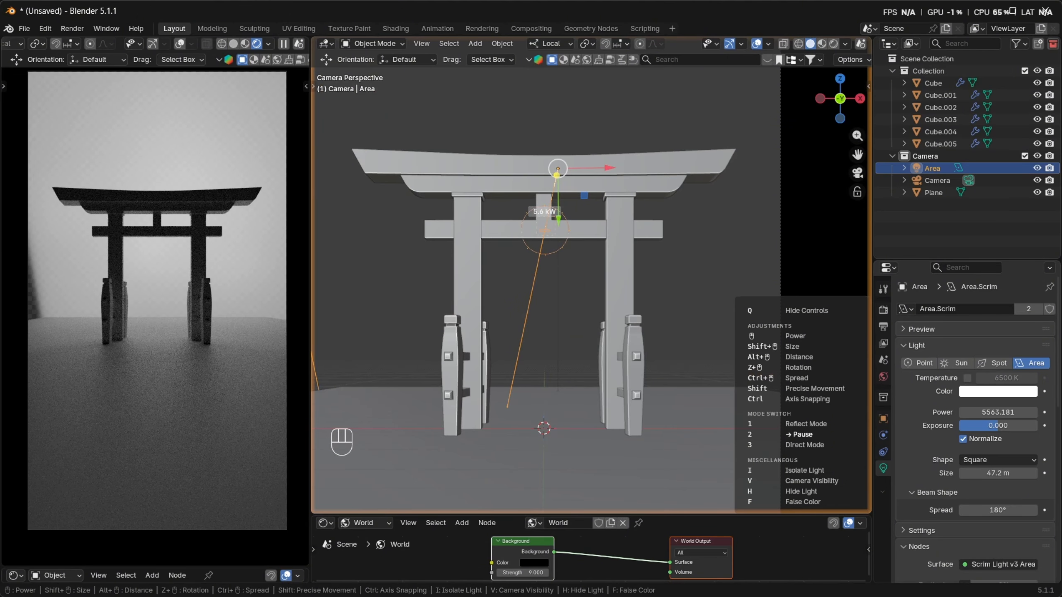
# Fine-tune the area light behind the gate to a power of about 7.3 kW and a distance of about 23.1 m
pyautogui.press('z')
pyautogui.scroll(-3, 544, 211)
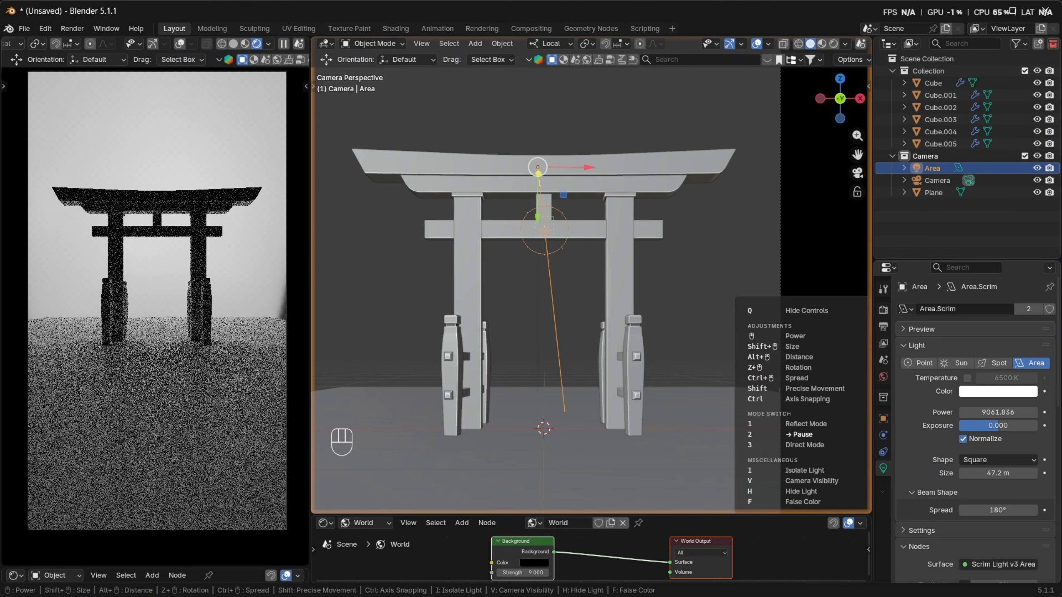
pyautogui.scroll(2, 545, 211)
pyautogui.scroll(-3, 544, 211)
pyautogui.keyDown('alt'); pyautogui.scroll(1, 544, 211); pyautogui.keyUp('alt')
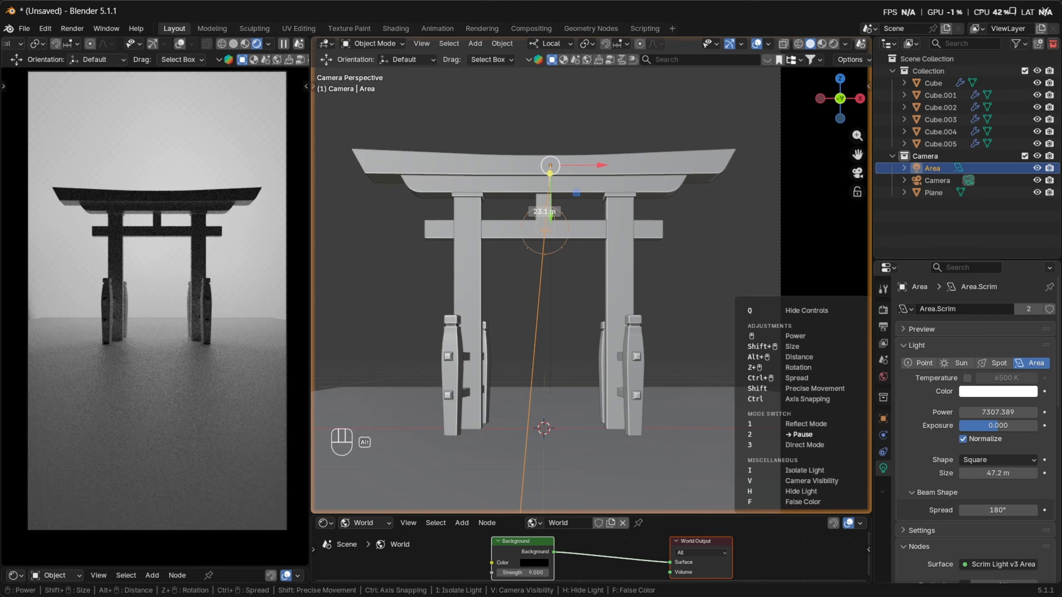
# Enlarge the area light to about 57.4 m, raise its power to about 12.5 kW and finish adjusting it
pyautogui.keyDown('shift'); pyautogui.scroll(2, 544, 211); pyautogui.keyUp('shift')
pyautogui.scroll(3, 544, 212)
pyautogui.scroll(4, 544, 211)
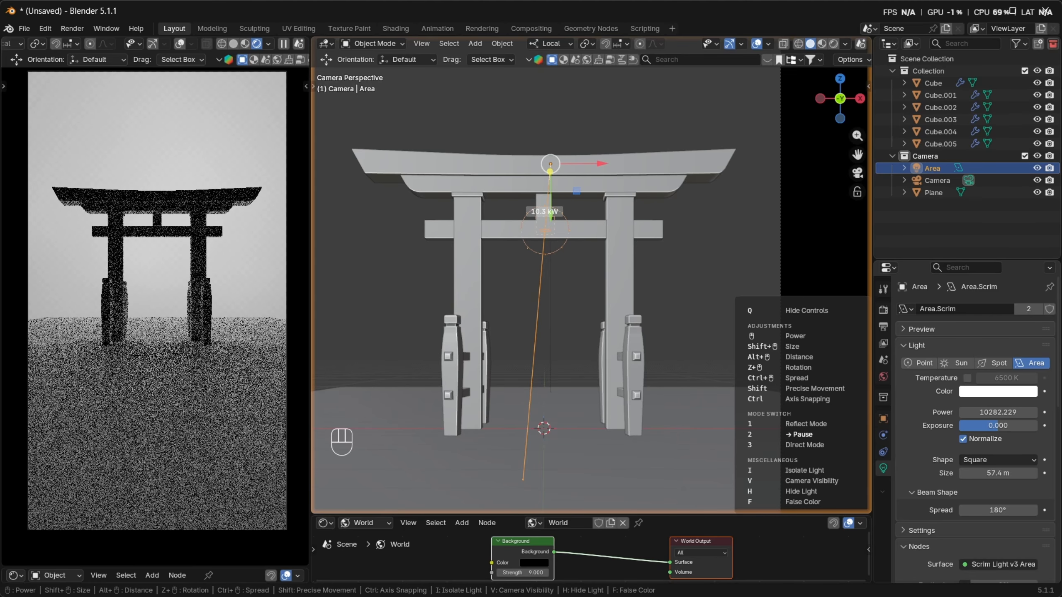
pyautogui.click(563, 436)
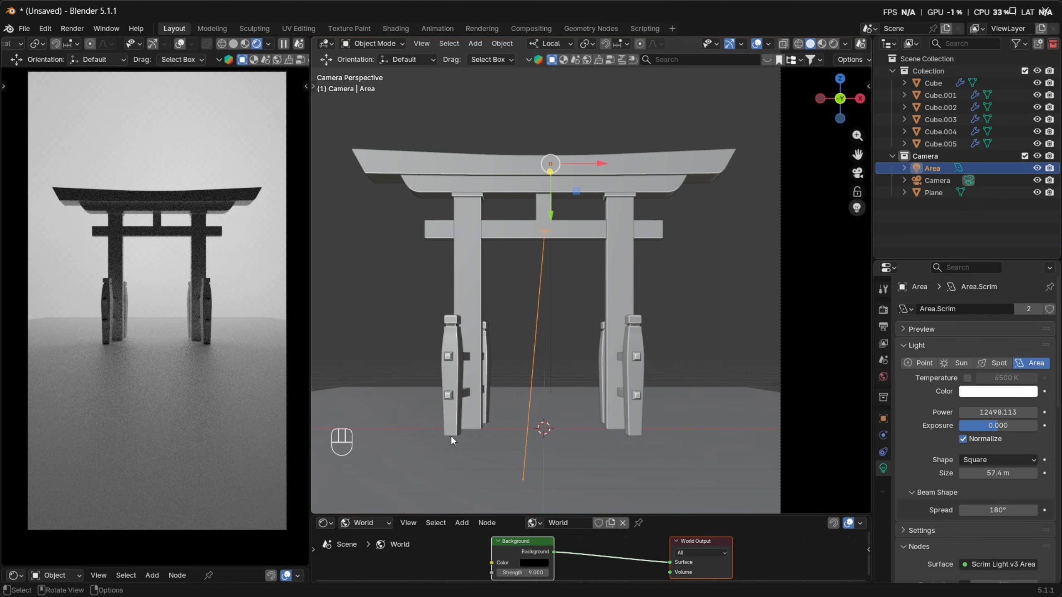
pyautogui.scroll(-2, 198, 299)
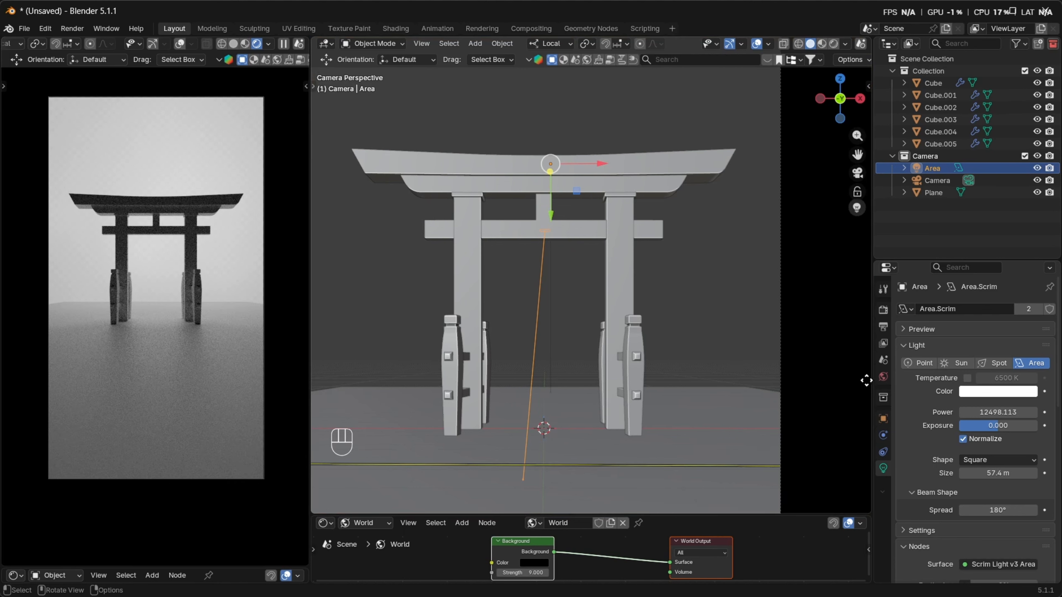
# Turn off the camera ray visibility of the area light behind the gate
pyautogui.click(883, 419)
pyautogui.scroll(-10, 961, 372)
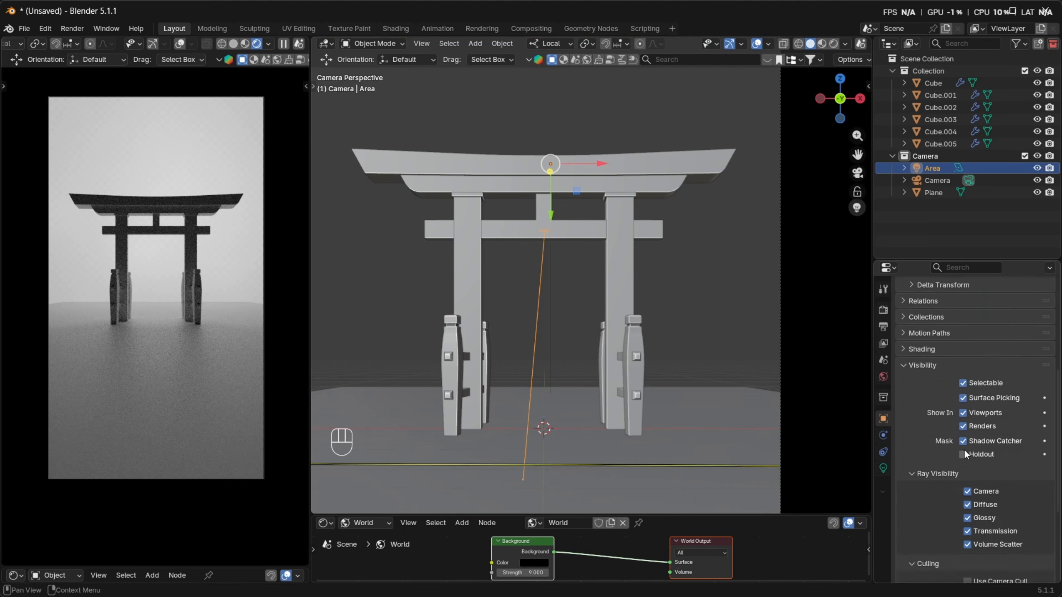
pyautogui.scroll(4, 942, 356)
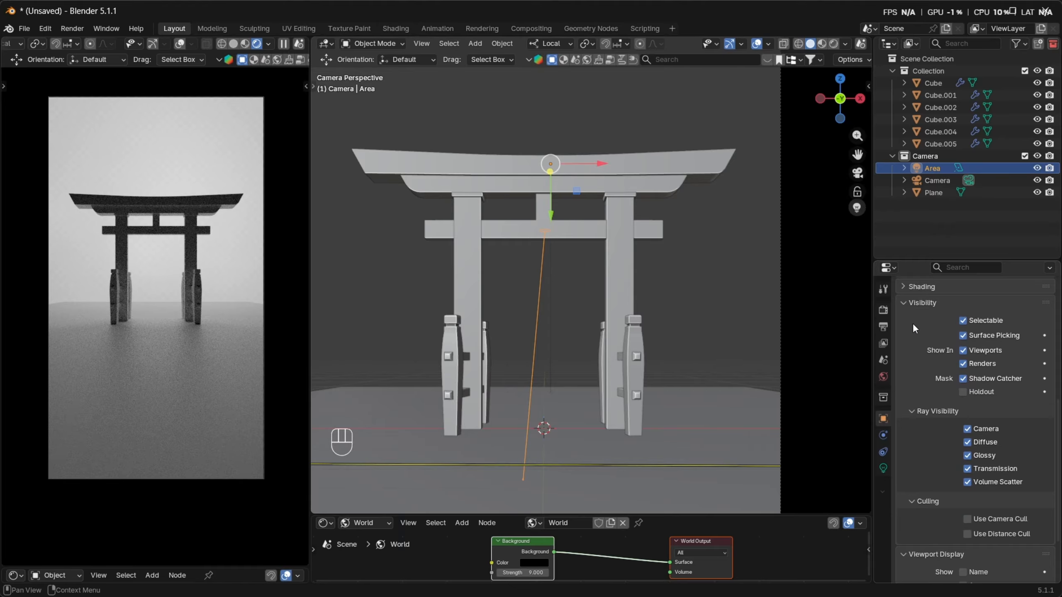
pyautogui.click(969, 430)
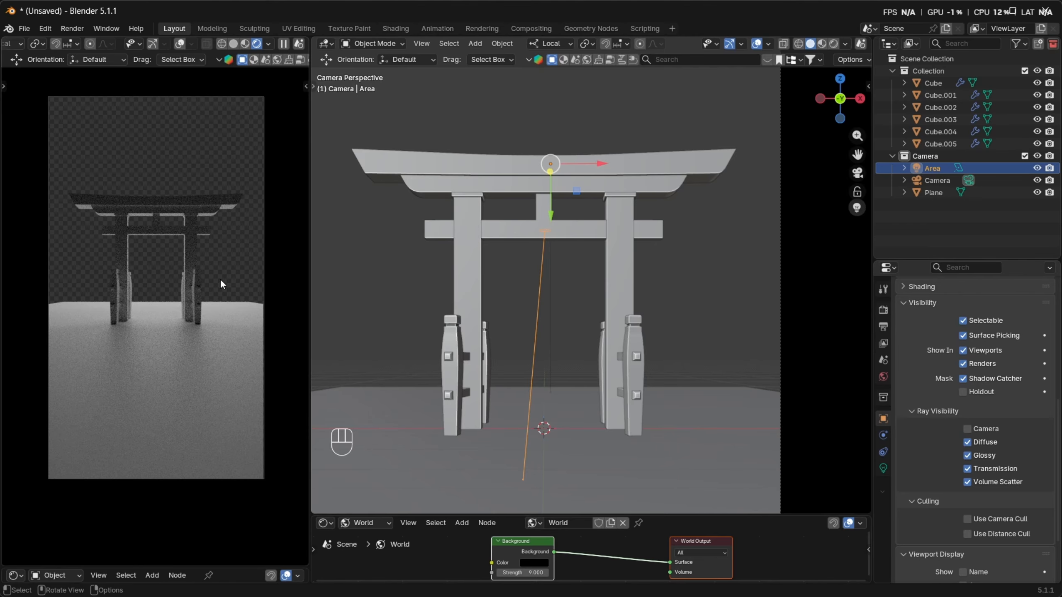
# Raise the power of the area light behind the gate to about 30.1 kW
pyautogui.moveTo(647, 296); pyautogui.dragTo(567, 303, button='middle')
pyautogui.scroll(-8, 569, 302)
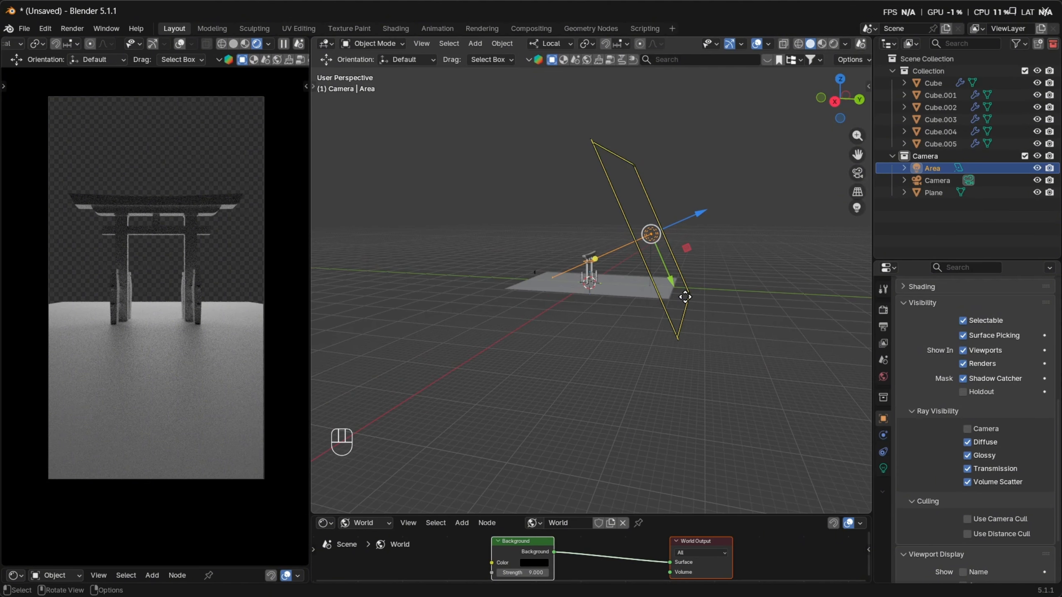
pyautogui.press('Tab')
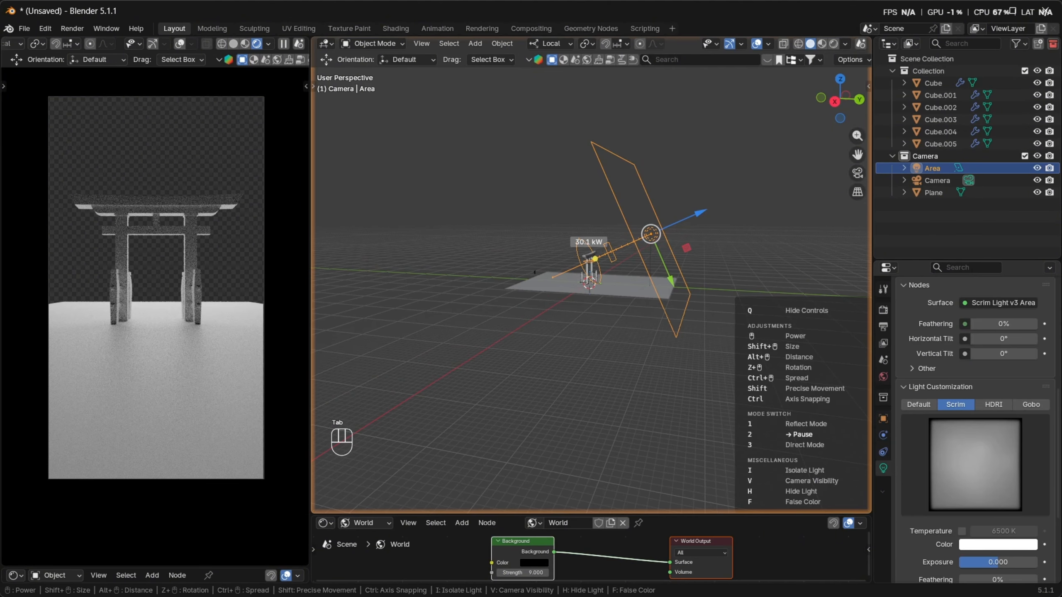
pyautogui.press('Tab')
# Give the ground plane a new material in an enlarged shader editor and select its Principled BSDF node
pyautogui.moveTo(627, 305); pyautogui.dragTo(702, 331, button='middle')
pyautogui.scroll(3, 710, 319)
pyautogui.scroll(3, 670, 343)
pyautogui.keyDown('shift'); pyautogui.moveTo(652, 360); pyautogui.dragTo(624, 295, button='middle'); pyautogui.keyUp('shift')
pyautogui.click(624, 295)
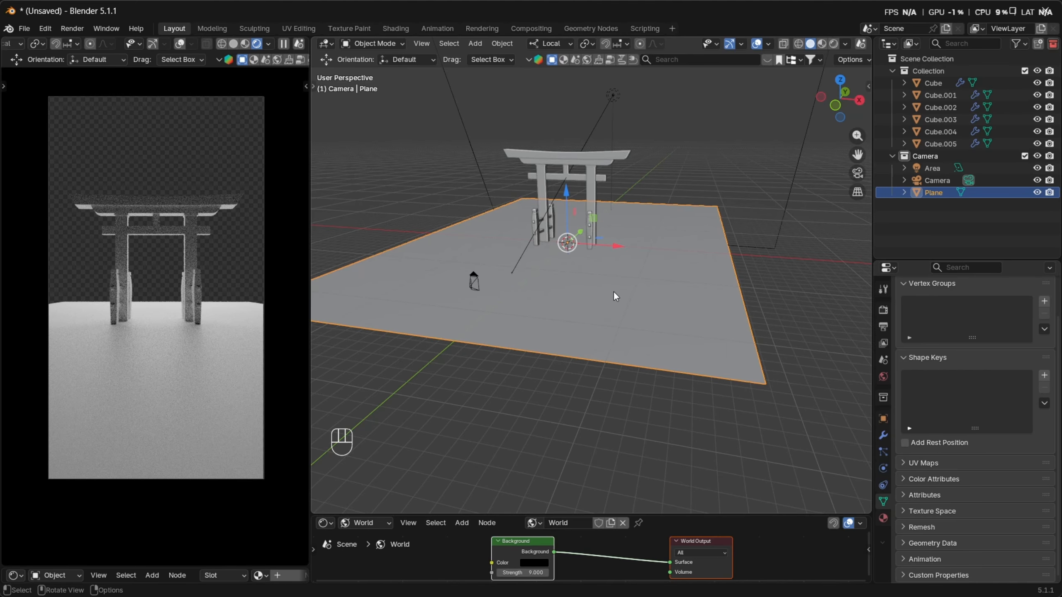
pyautogui.moveTo(606, 284); pyautogui.dragTo(600, 444, button='middle')
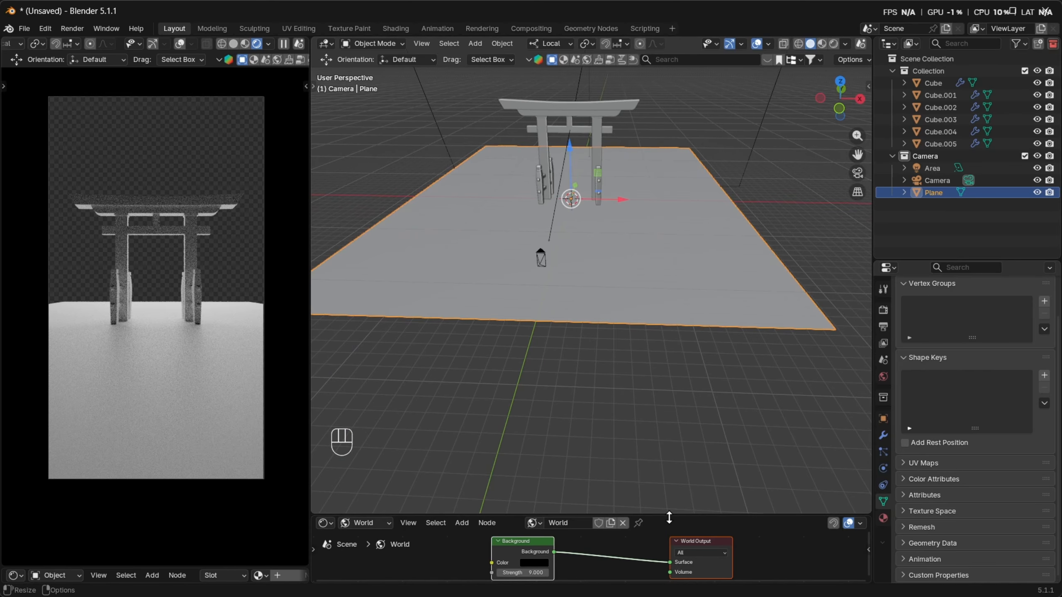
pyautogui.moveTo(669, 518); pyautogui.dragTo(681, 318)
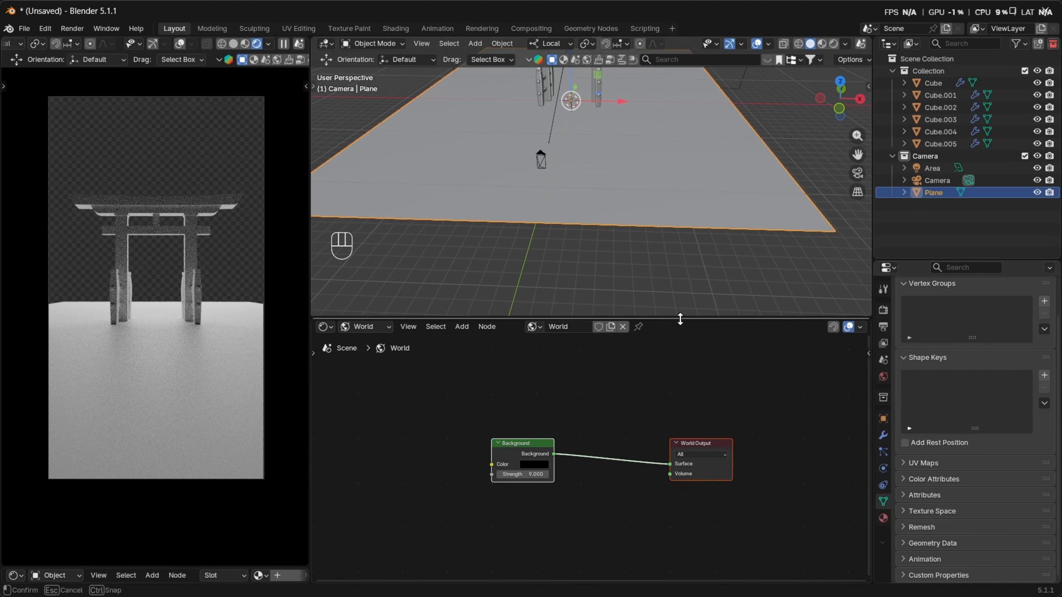
pyautogui.click(359, 330)
pyautogui.click(391, 354)
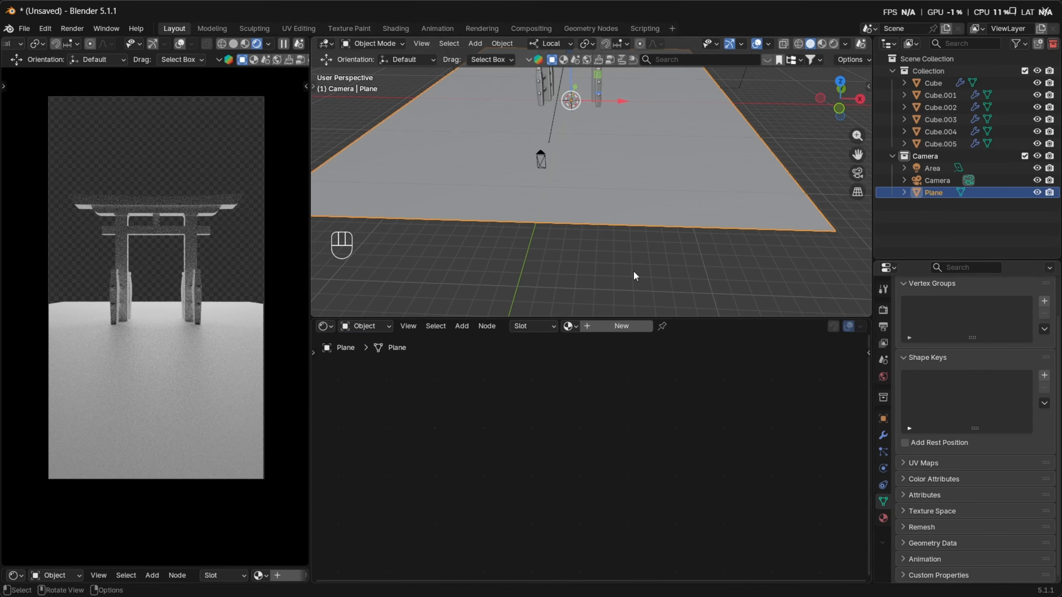
pyautogui.click(611, 330)
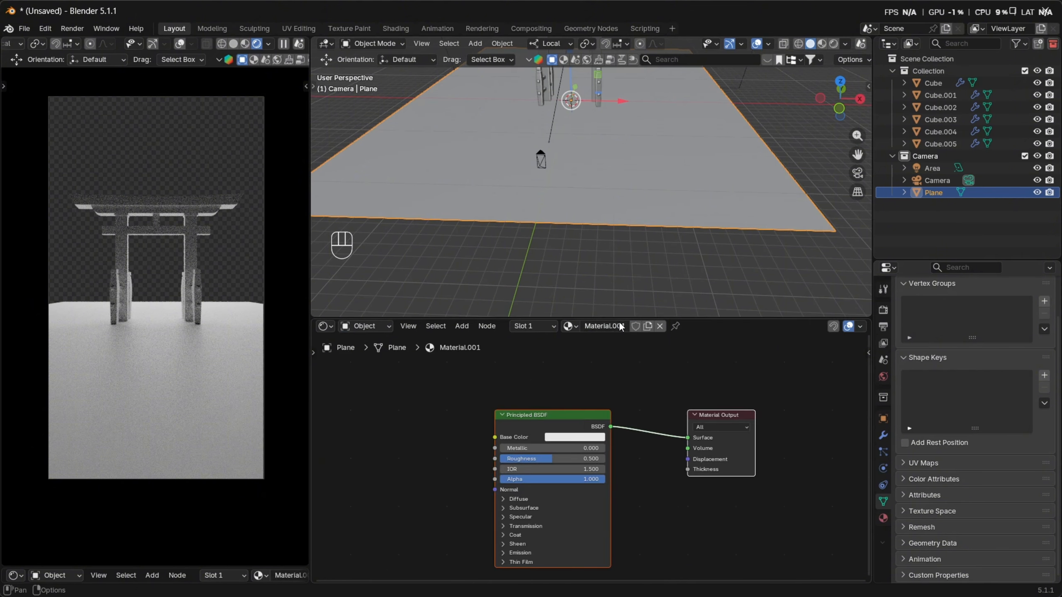
pyautogui.click(634, 378)
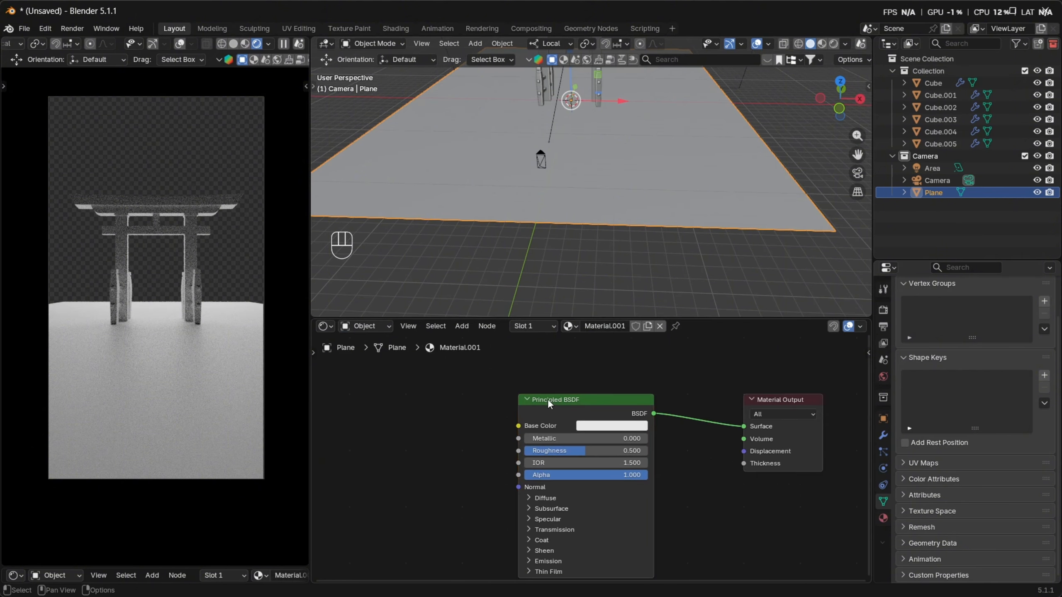
pyautogui.click(576, 401)
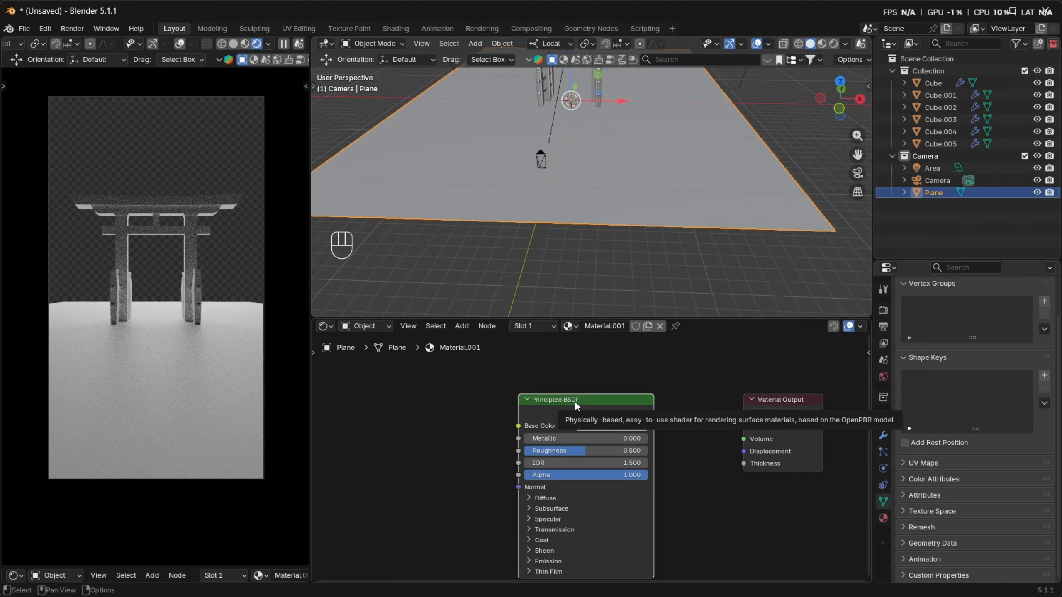
pyautogui.hotkey('shift', 'ctrl')
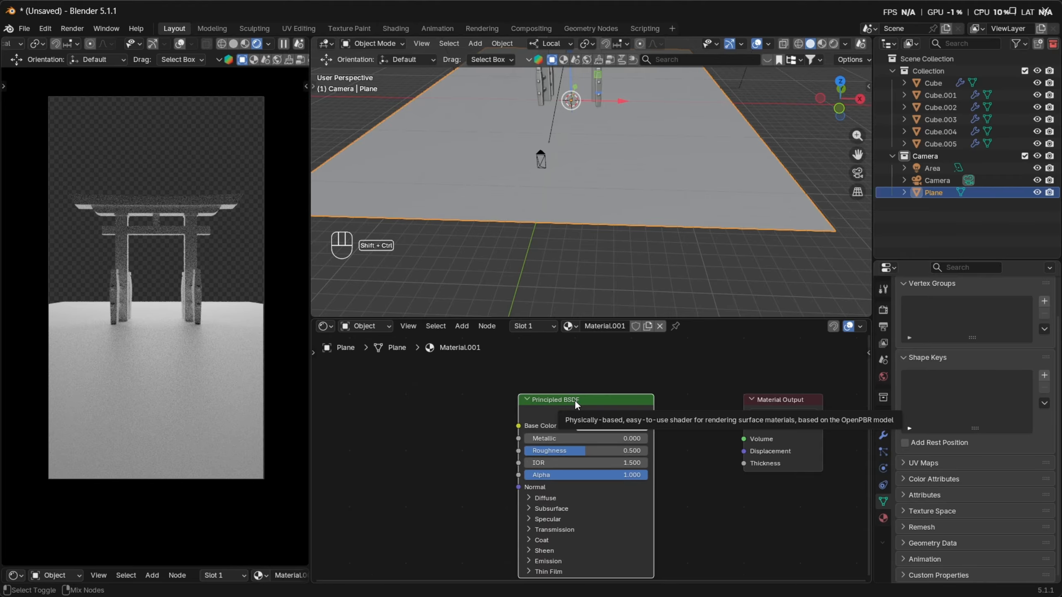
pyautogui.hotkey('ctrl', 'shift', 't')
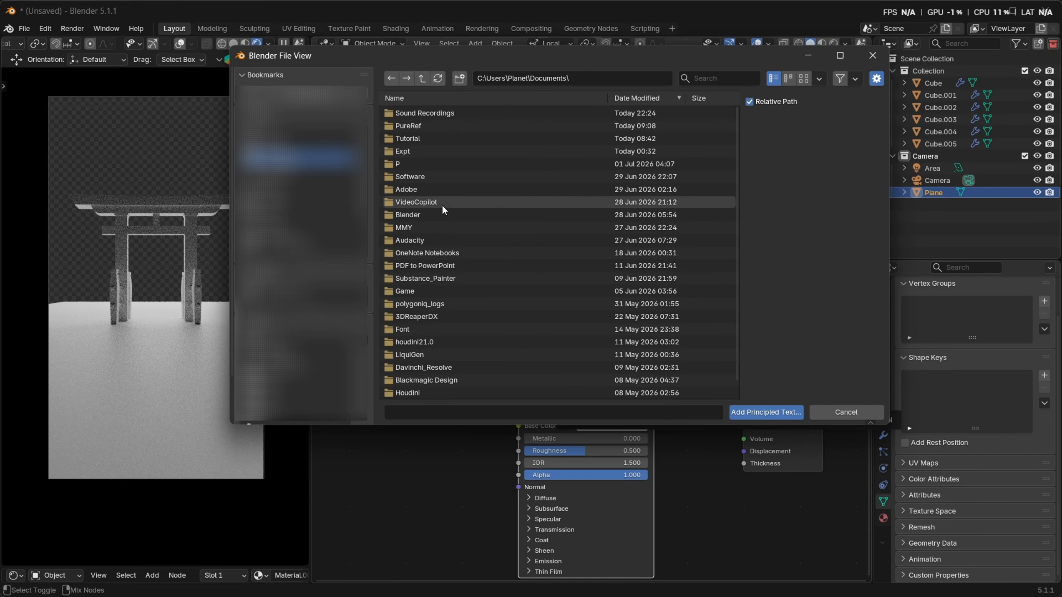
pyautogui.click(871, 56)
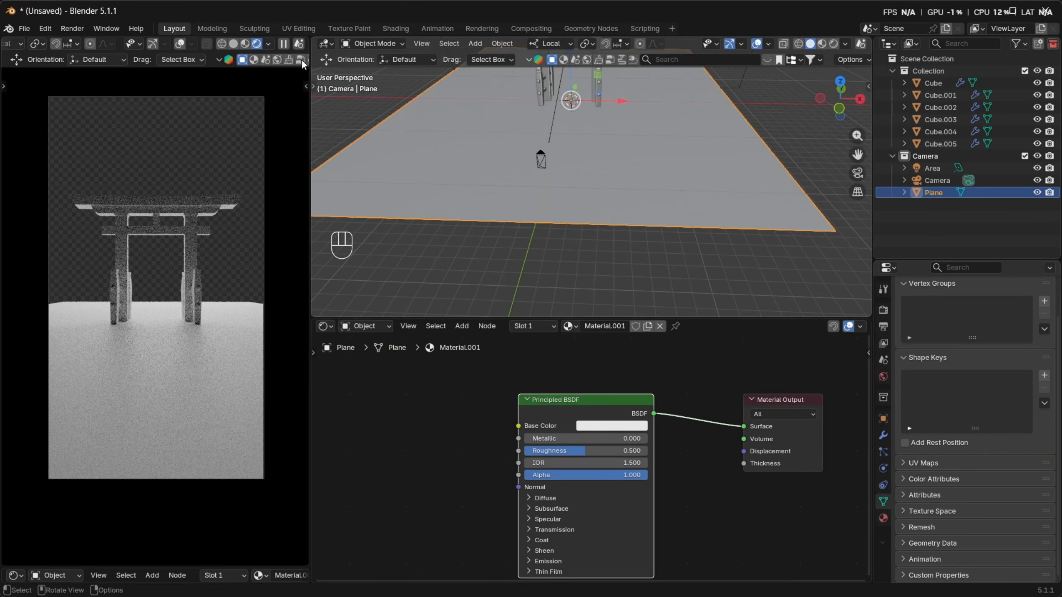
# Check in the add-on preferences whether Node Wrangler is enabled
pyautogui.click(44, 28)
pyautogui.click(70, 181)
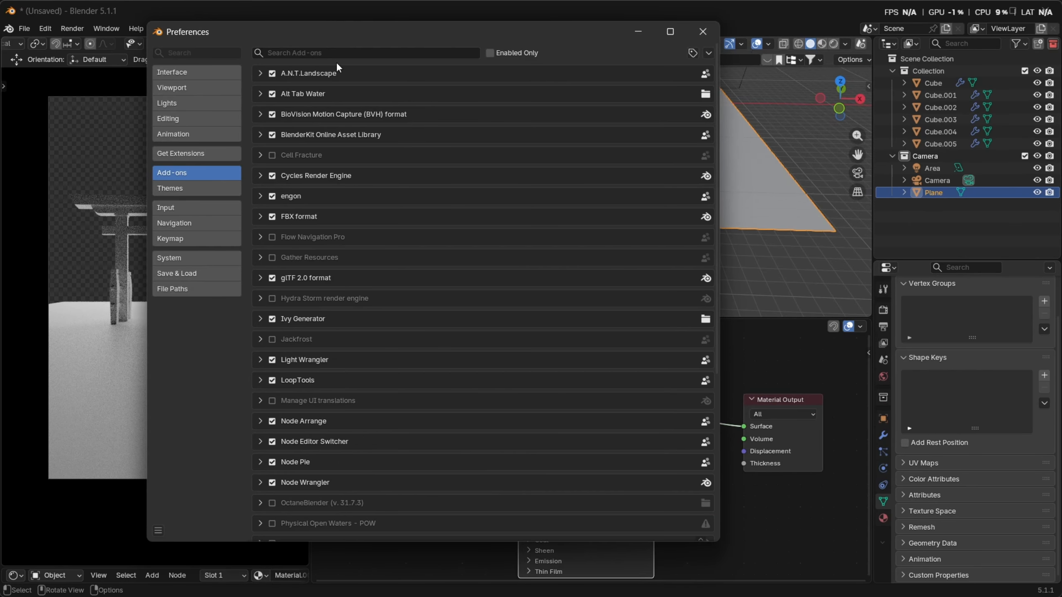
pyautogui.write('wrang')
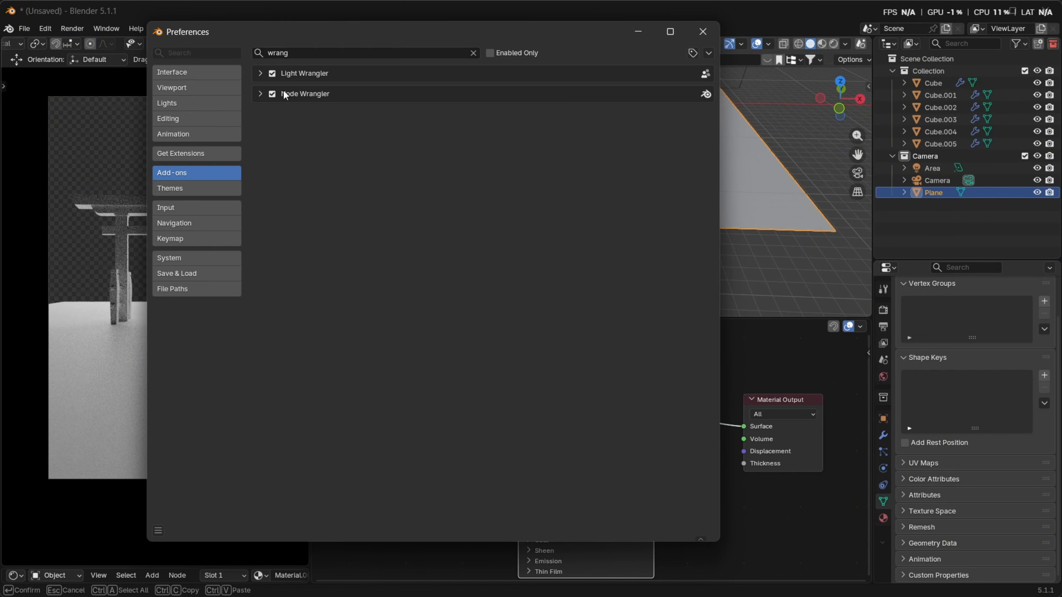
pyautogui.click(267, 94)
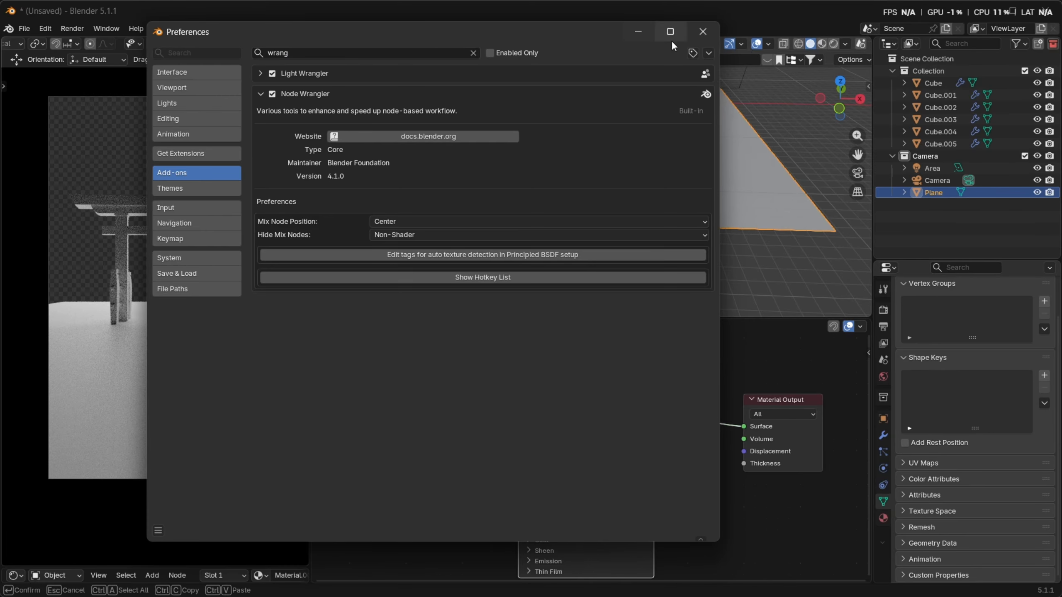
pyautogui.click(702, 31)
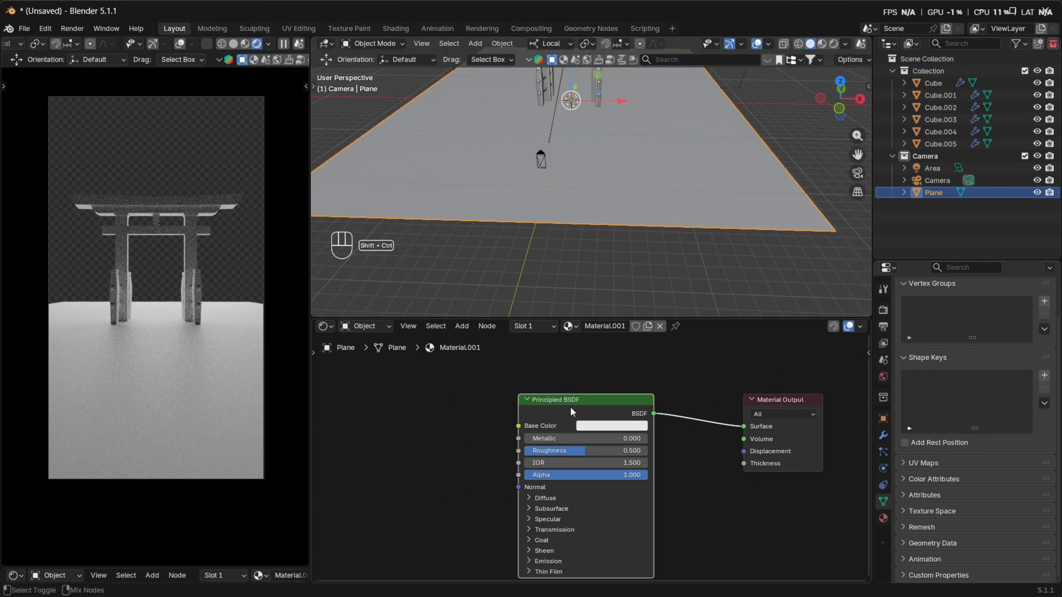
# Load all StoneFloor_03 texture maps into the ground material with Node Wrangler's Principled texture setup
pyautogui.hotkey('ctrl', 'shift', 't')
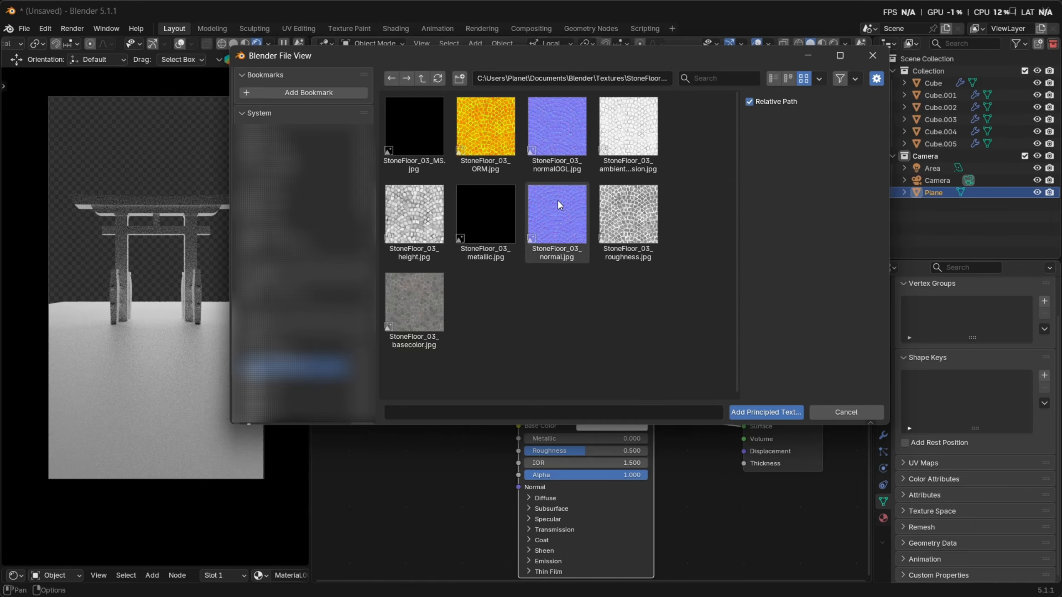
pyautogui.press('a')
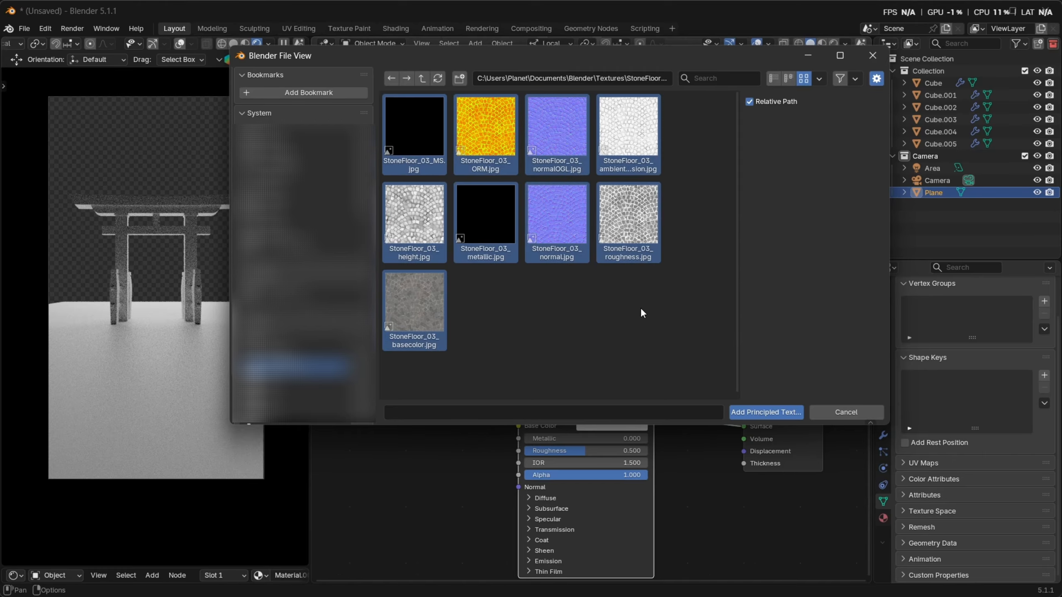
pyautogui.click(760, 410)
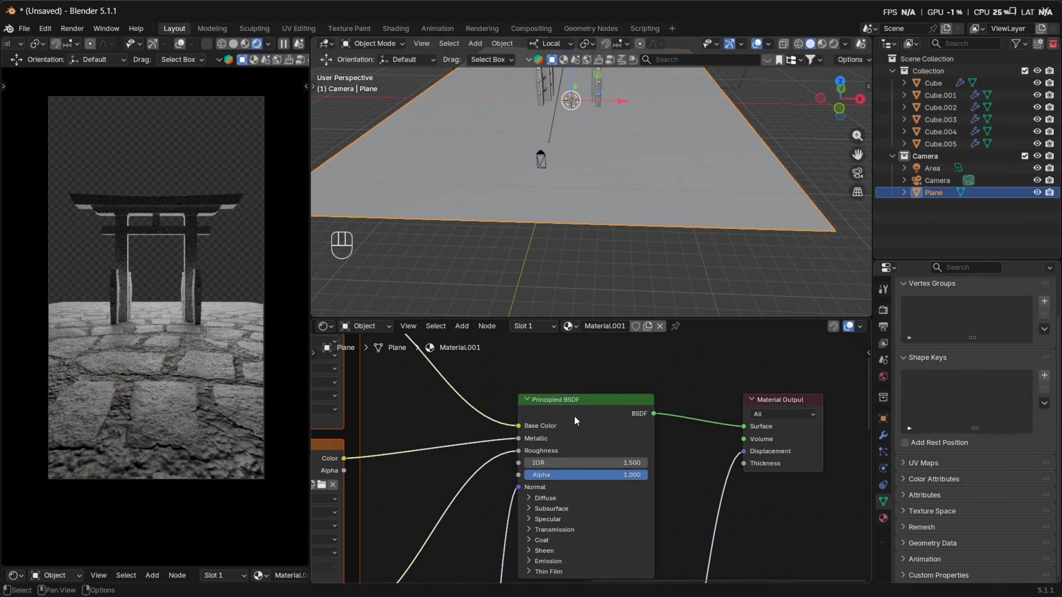
# Show the 3D viewport in Material Preview shading and inspect the stone texture on the ground plane
pyautogui.moveTo(652, 197); pyautogui.dragTo(664, 115, button='middle')
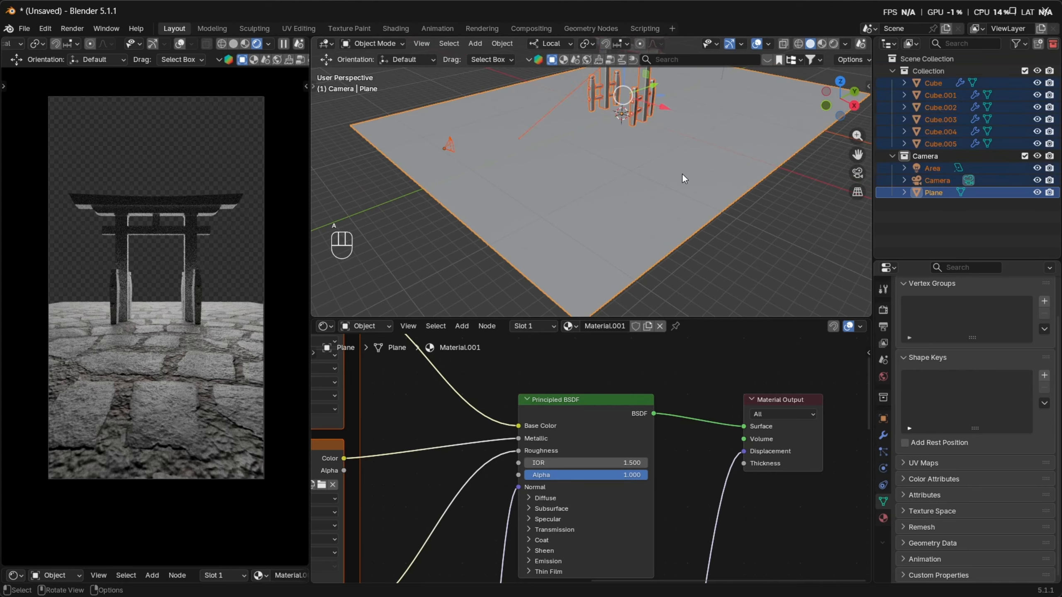
pyautogui.press('z')
pyautogui.click(628, 191)
pyautogui.moveTo(610, 207)
pyautogui.mouseDown(button='middle')
pyautogui.moveTo(695, 228)
pyautogui.moveTo(626, 215)
pyautogui.mouseUp(button='middle')
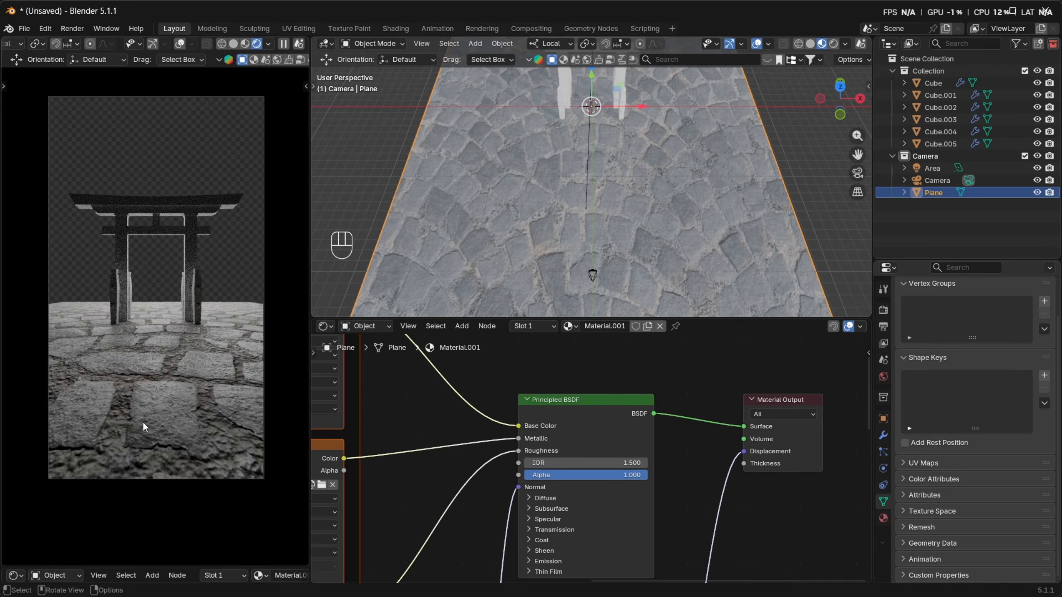
pyautogui.scroll(-5, 682, 227)
pyautogui.moveTo(681, 227); pyautogui.dragTo(624, 259, button='middle')
# Set the Mapping node's scale to 6 on X, Y and Z in the ground material
pyautogui.scroll(-3, 598, 486)
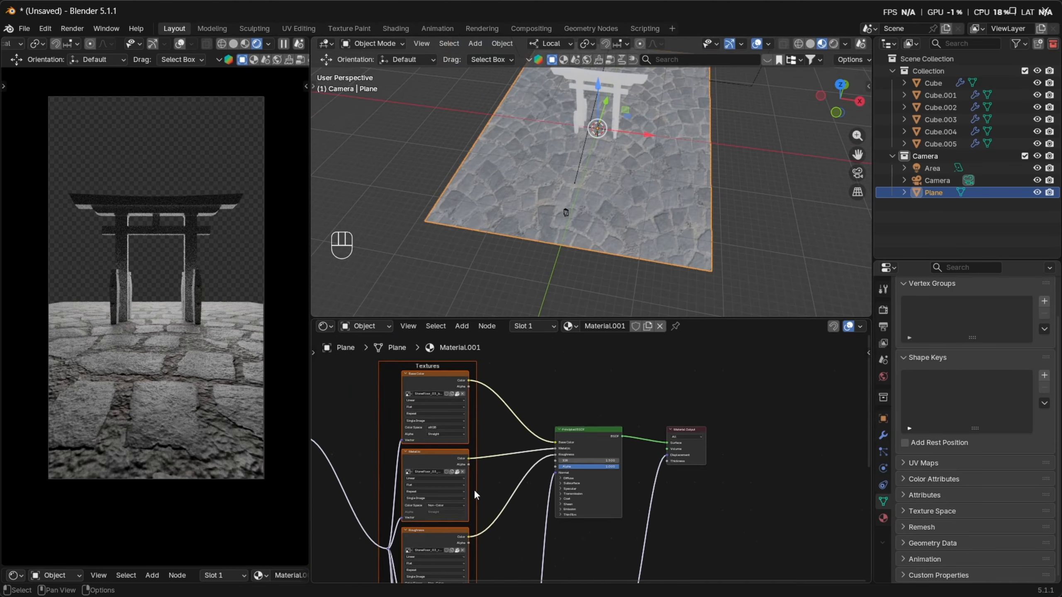
pyautogui.moveTo(439, 506); pyautogui.dragTo(617, 485, button='middle')
pyautogui.scroll(5, 494, 473)
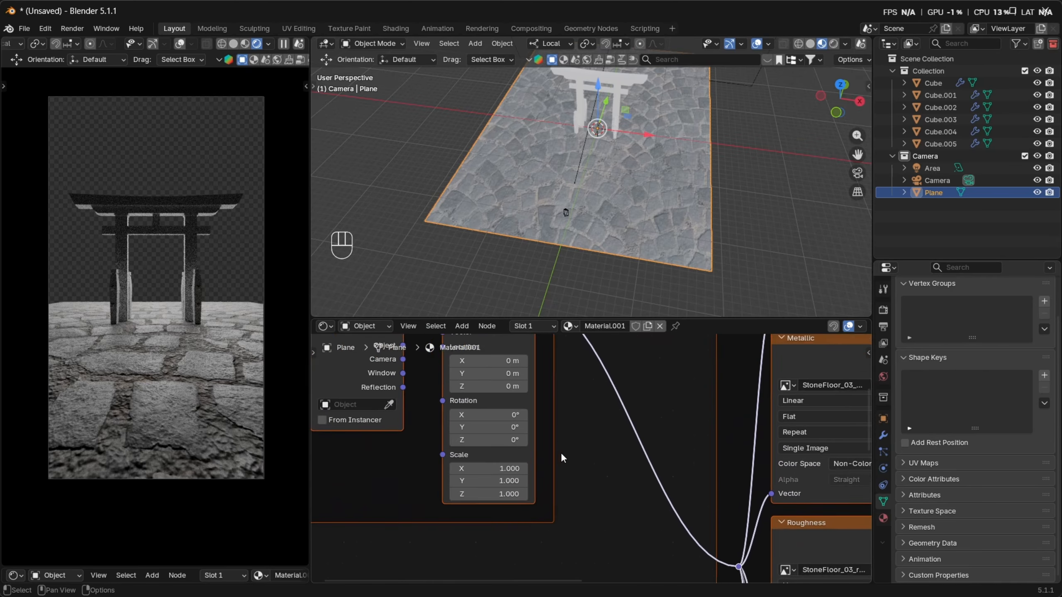
pyautogui.moveTo(495, 473)
pyautogui.mouseDown()
pyautogui.moveTo(495, 497)
pyautogui.moveTo(547, 497)
pyautogui.moveTo(498, 472)
pyautogui.mouseUp()
pyautogui.write('6')
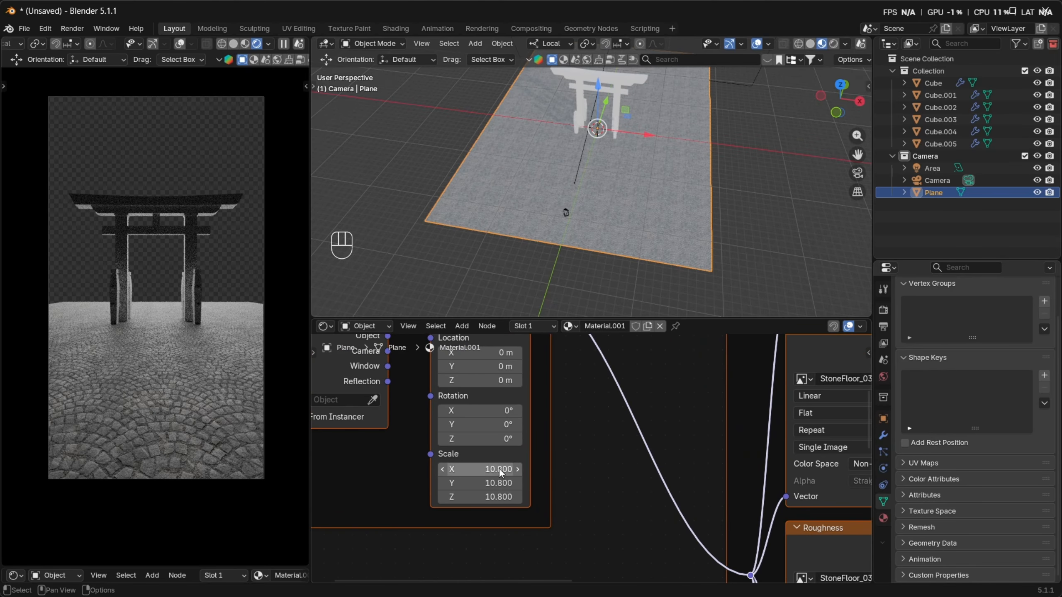
pyautogui.press('Return')
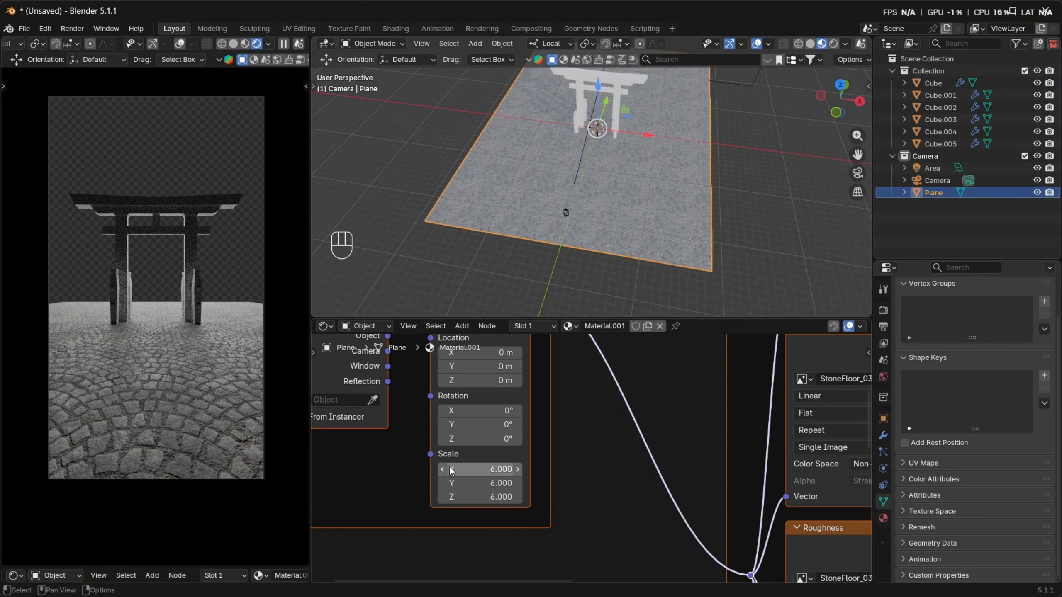
# Raise the ground material's Mapping scale to 12.78 on all three axes and check the stone tiling
pyautogui.scroll(3, 544, 510)
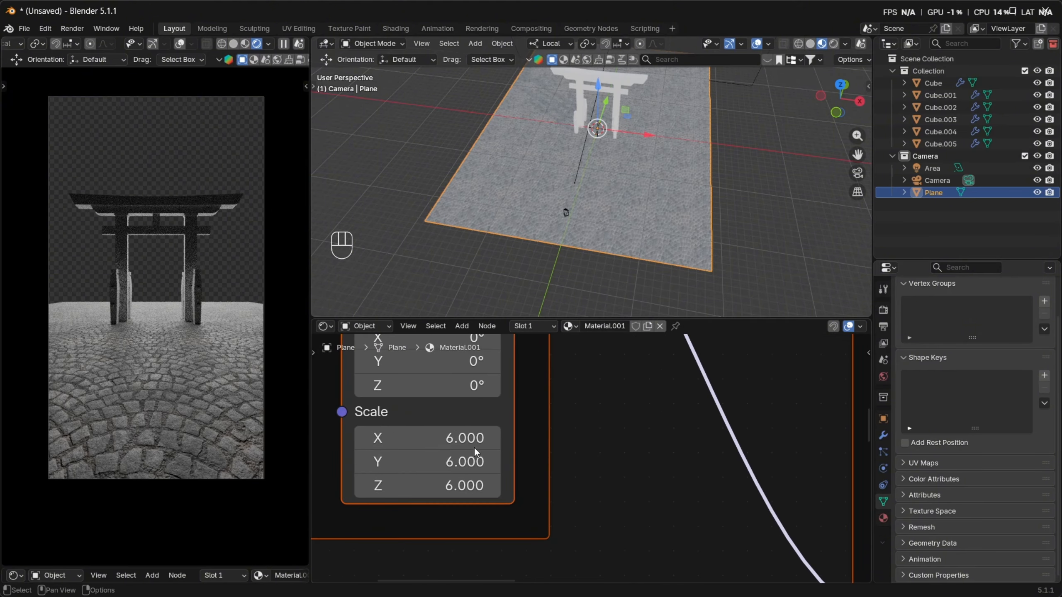
pyautogui.moveTo(423, 438); pyautogui.dragTo(635, 438)
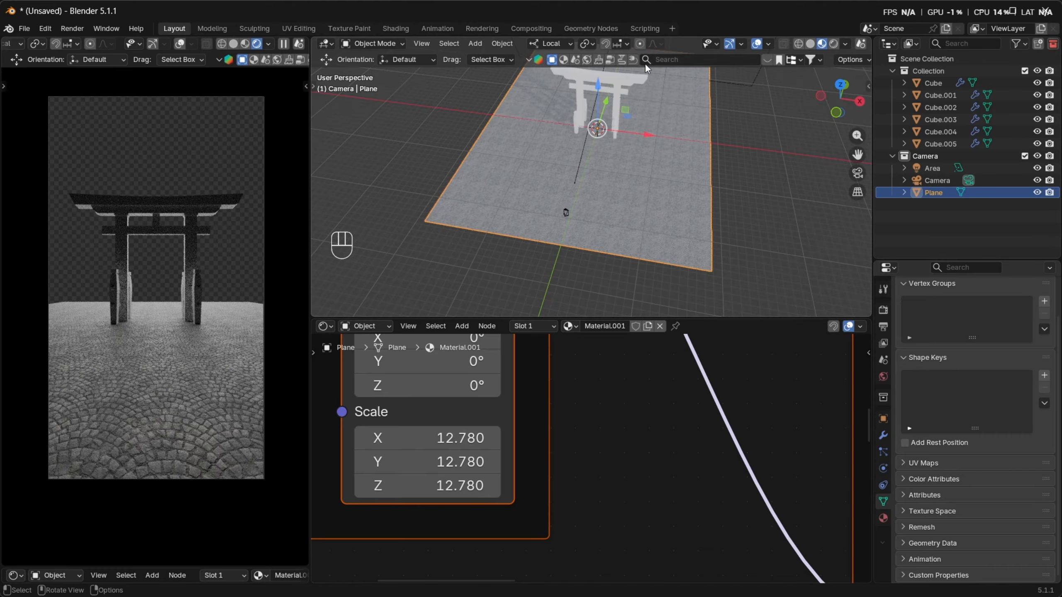
pyautogui.moveTo(645, 63); pyautogui.dragTo(640, 193, button='middle')
pyautogui.scroll(4, 647, 192)
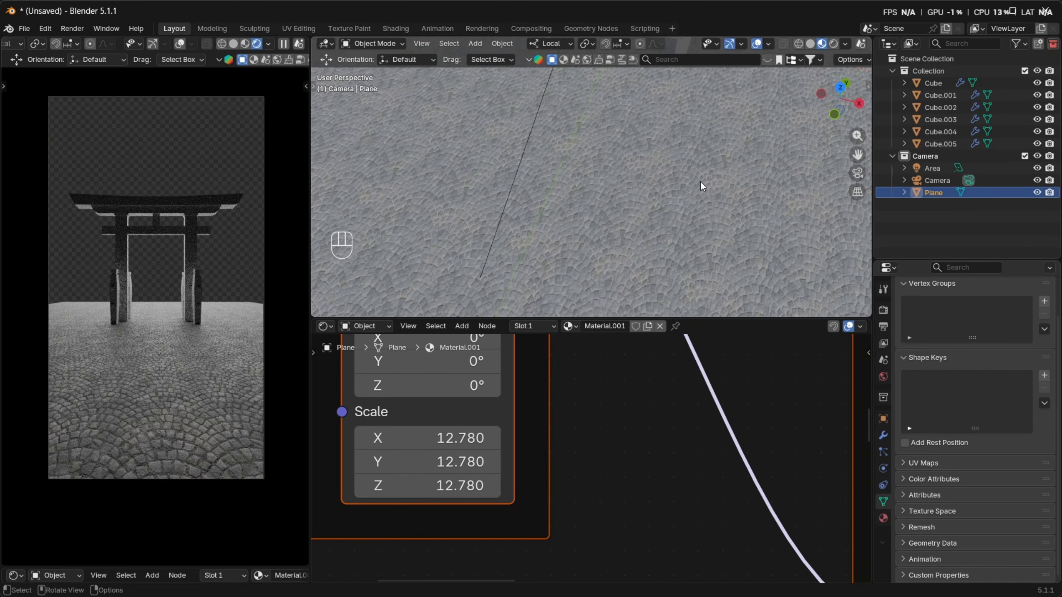
pyautogui.scroll(-5, 677, 189)
# Look over the ground material's node tree, from the mapping and texture nodes to the material output
pyautogui.scroll(-3, 674, 478)
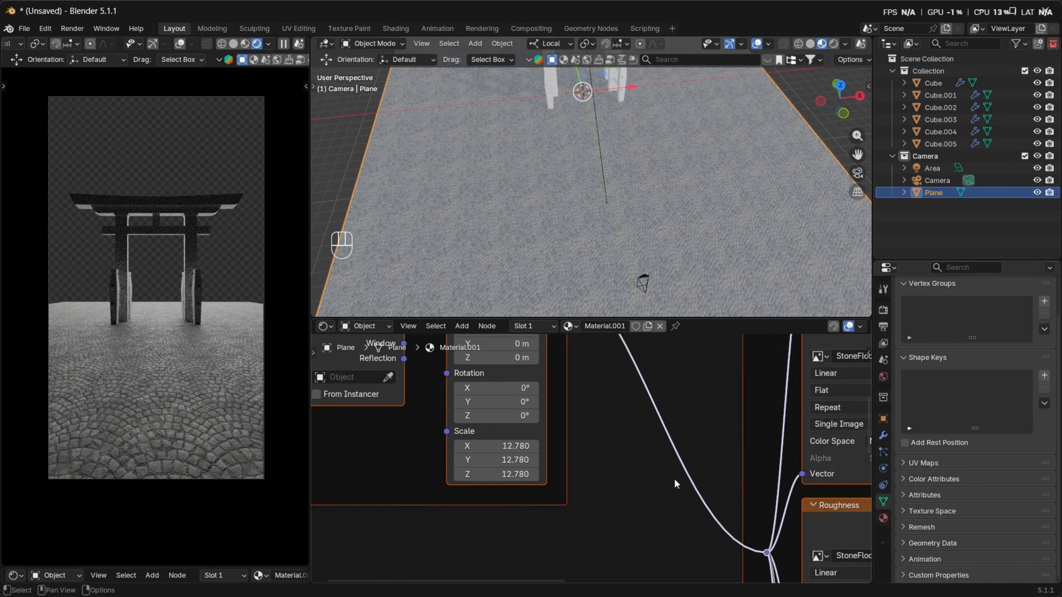
pyautogui.scroll(-5, 673, 479)
pyautogui.moveTo(707, 438); pyautogui.dragTo(620, 445, button='middle')
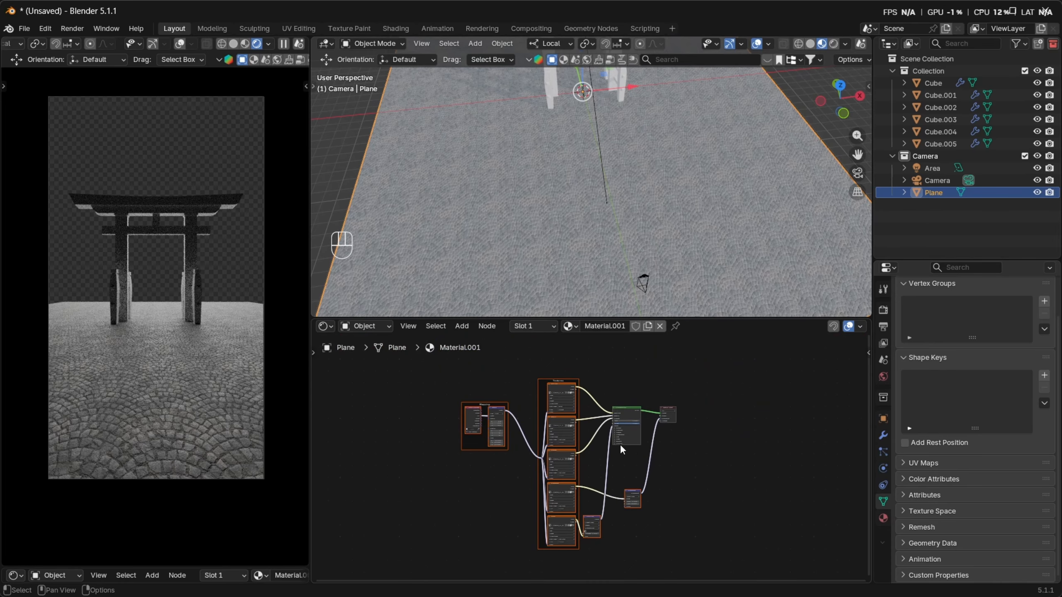
pyautogui.scroll(1, 620, 444)
pyautogui.moveTo(421, 372); pyautogui.dragTo(608, 571)
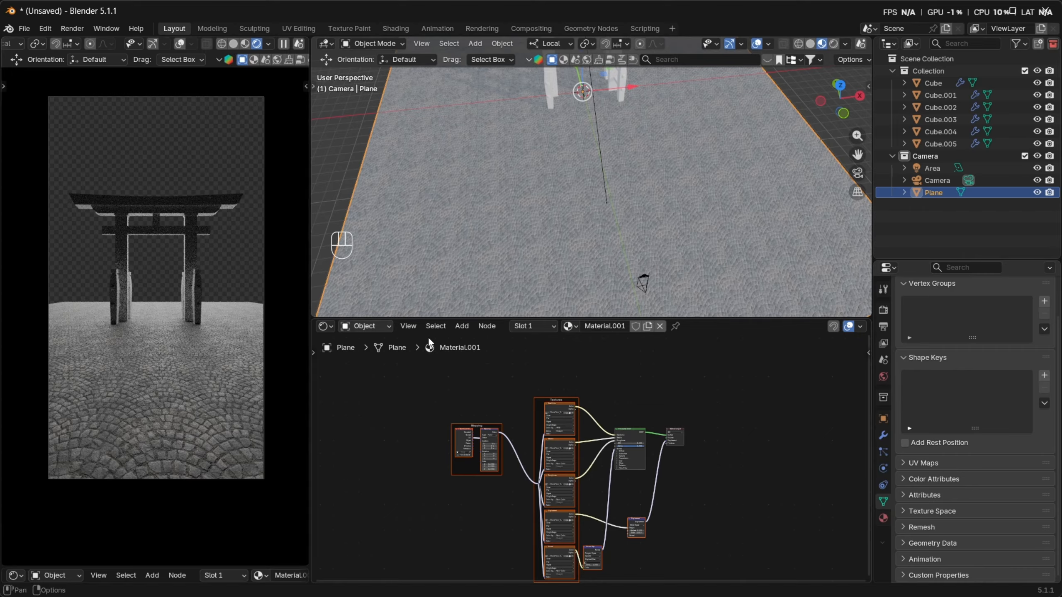
pyautogui.scroll(3, 657, 414)
pyautogui.scroll(-3, 621, 460)
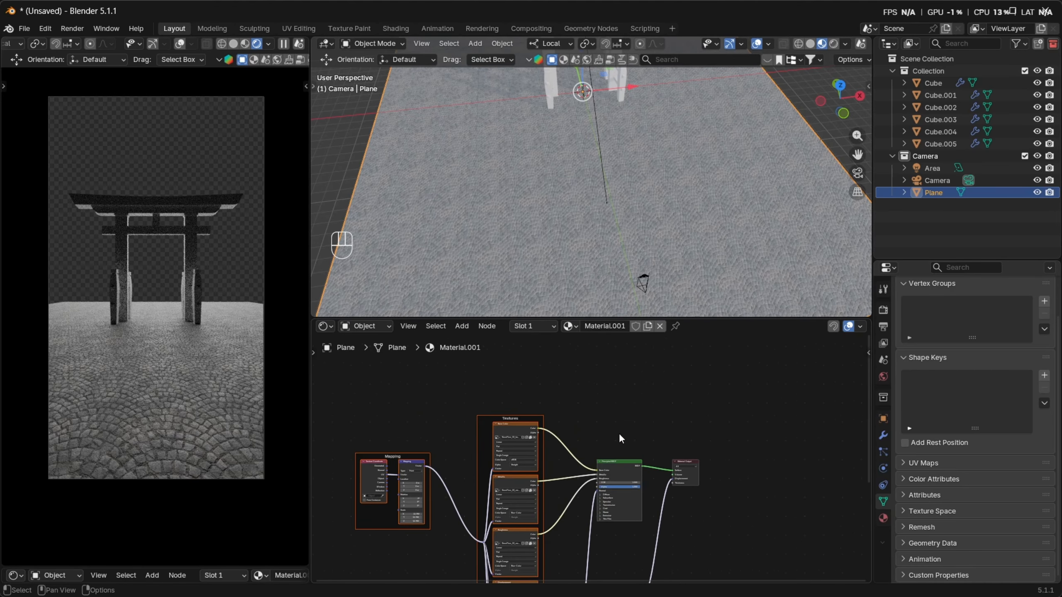
pyautogui.moveTo(619, 434); pyautogui.dragTo(571, 463, button='middle')
pyautogui.scroll(5, 573, 444)
pyautogui.moveTo(574, 426); pyautogui.dragTo(600, 481, button='middle')
pyautogui.hotkey('shift', 'a')
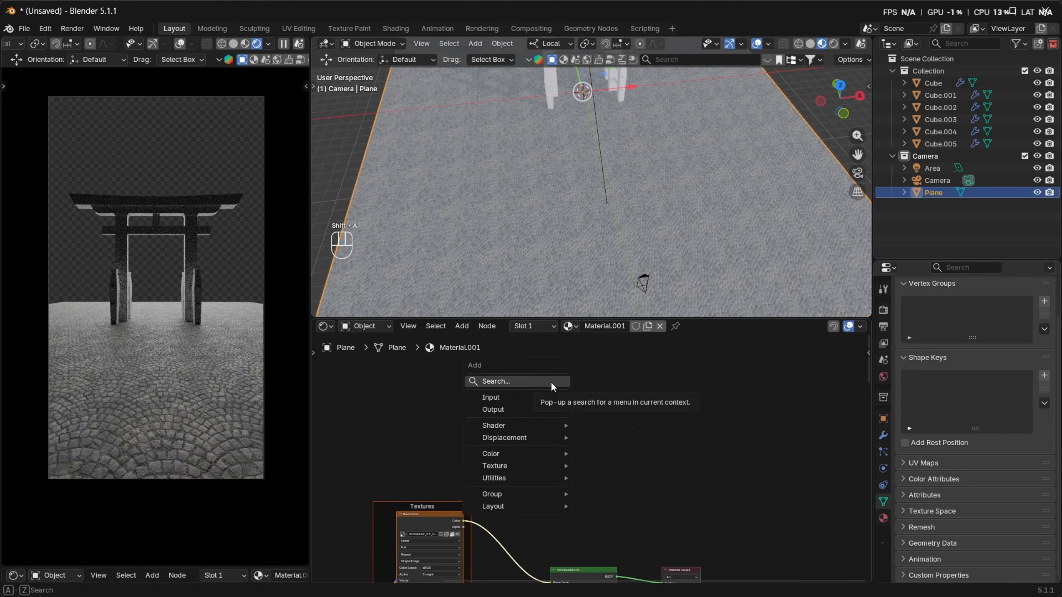
pyautogui.click(551, 382)
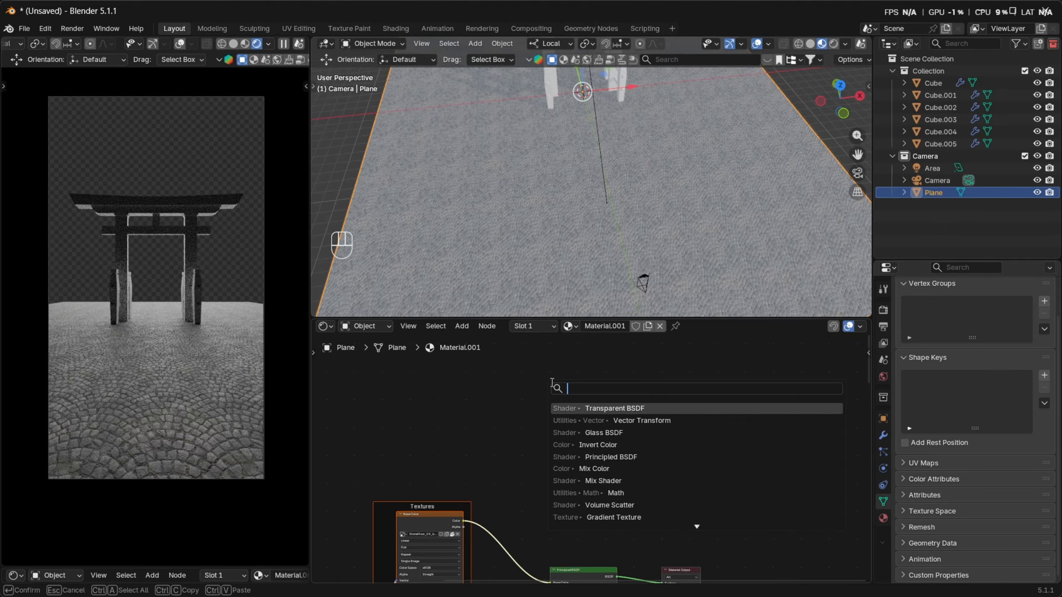
pyautogui.click(481, 383)
# Add a second Principled BSDF node above the ground textures and link its BSDF output to the Material Output's Surface
pyautogui.hotkey('shift', 'a')
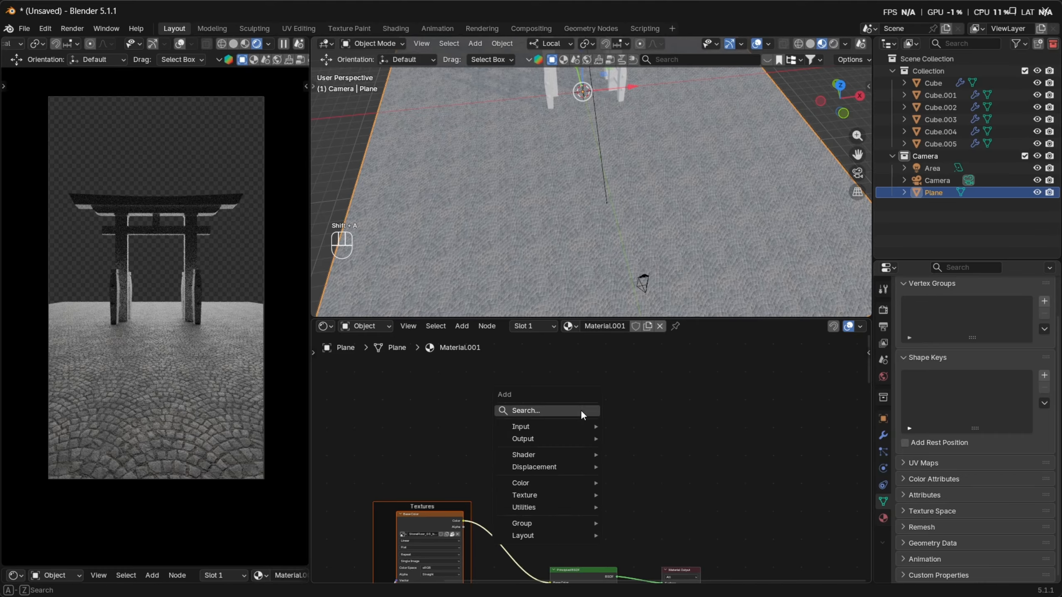
pyautogui.write('prin')
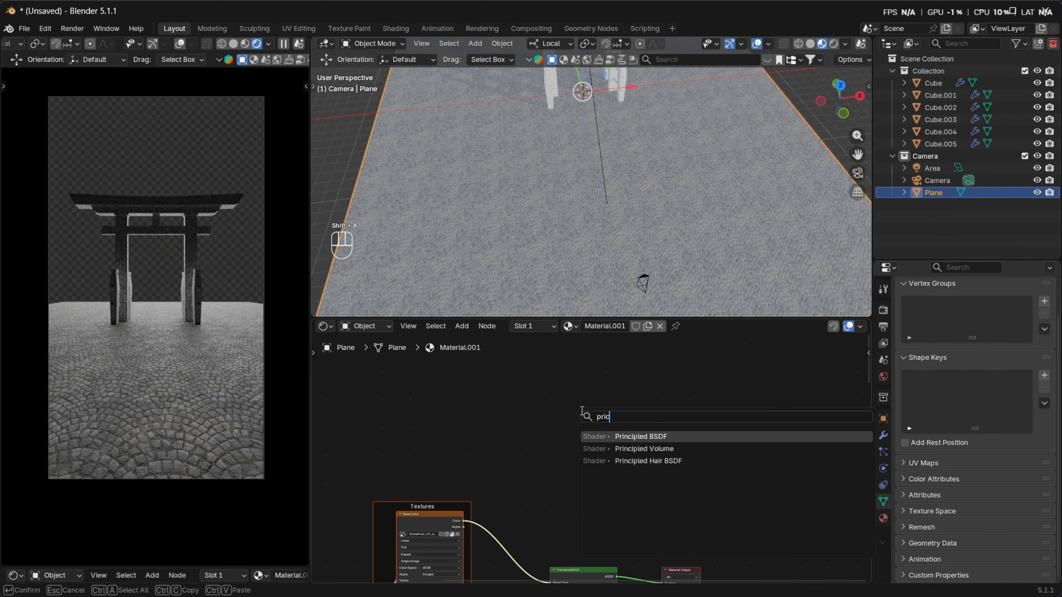
pyautogui.press('Return')
pyautogui.click(523, 403)
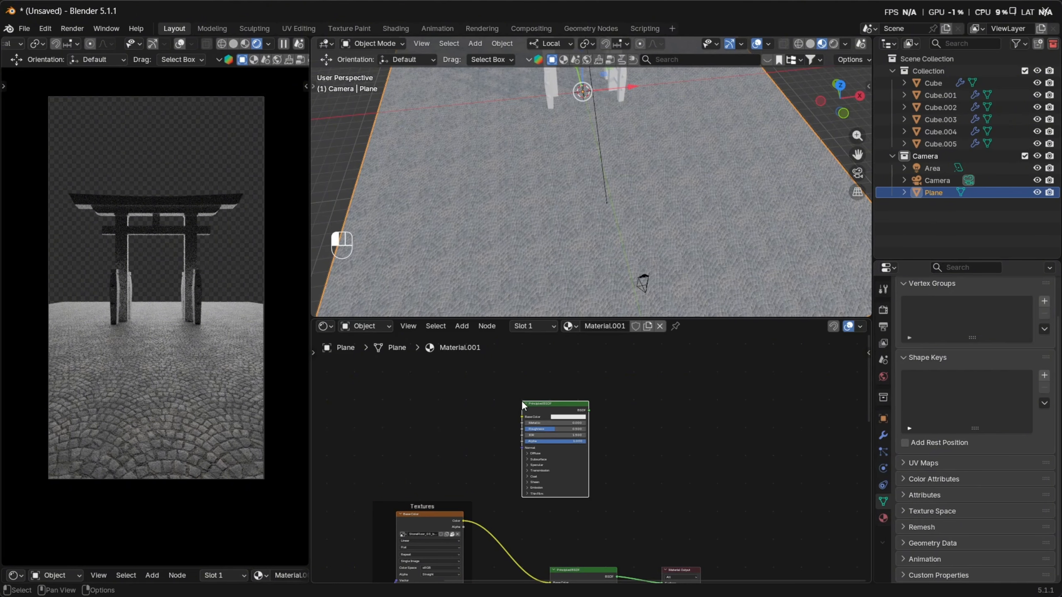
pyautogui.moveTo(588, 412); pyautogui.dragTo(659, 546)
# Set the second Principled BSDF's Roughness to 0 and inspect the cobblestone surface up close
pyautogui.scroll(4, 523, 461)
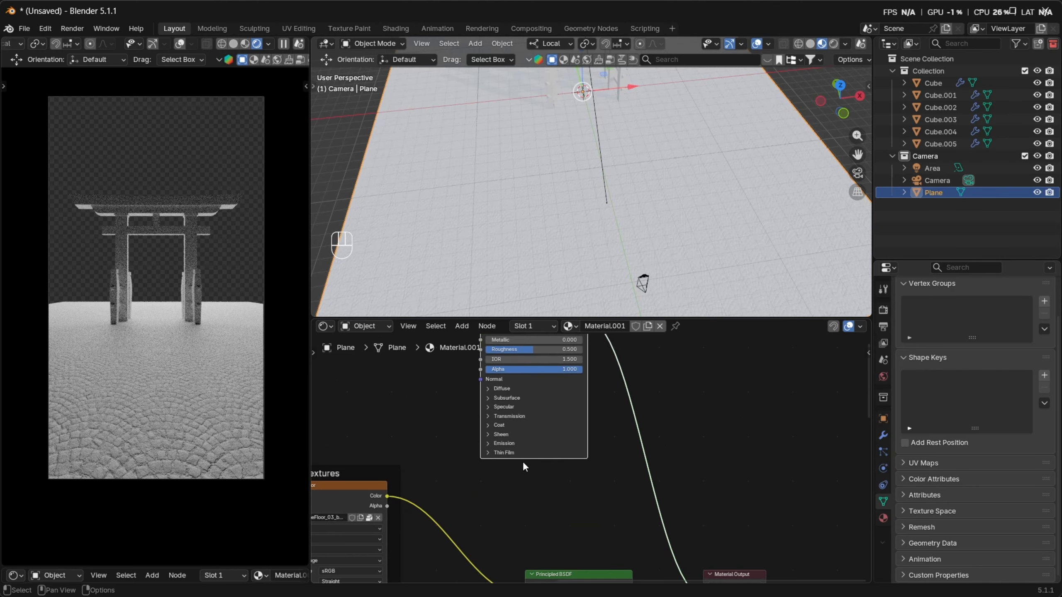
pyautogui.scroll(-5, 591, 459)
pyautogui.scroll(5, 591, 459)
pyautogui.moveTo(579, 428); pyautogui.dragTo(589, 473, button='middle')
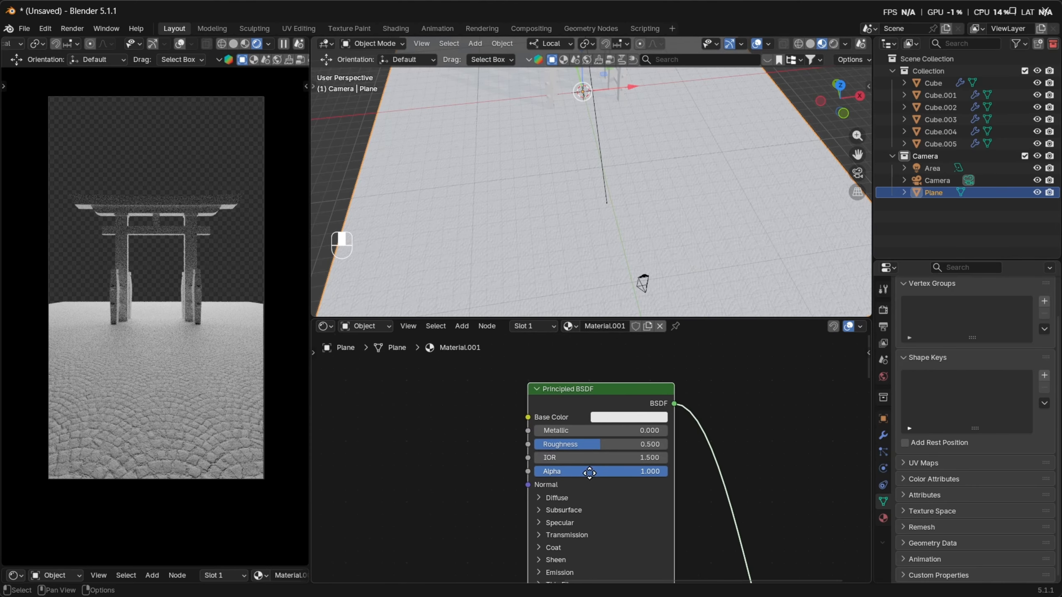
pyautogui.moveTo(610, 444); pyautogui.dragTo(339, 448)
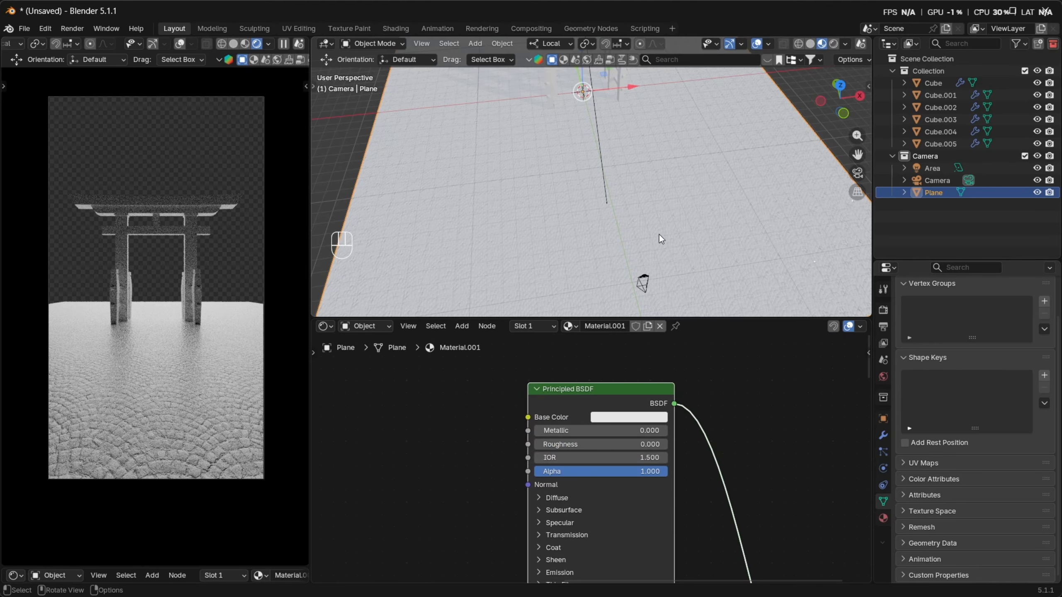
pyautogui.scroll(4, 609, 217)
pyautogui.moveTo(659, 235); pyautogui.dragTo(597, 263, button='middle')
pyautogui.scroll(3, 597, 263)
pyautogui.scroll(-3, 748, 437)
pyautogui.keyDown('shift'); pyautogui.moveTo(761, 437); pyautogui.dragTo(688, 343, button='middle'); pyautogui.keyUp('shift')
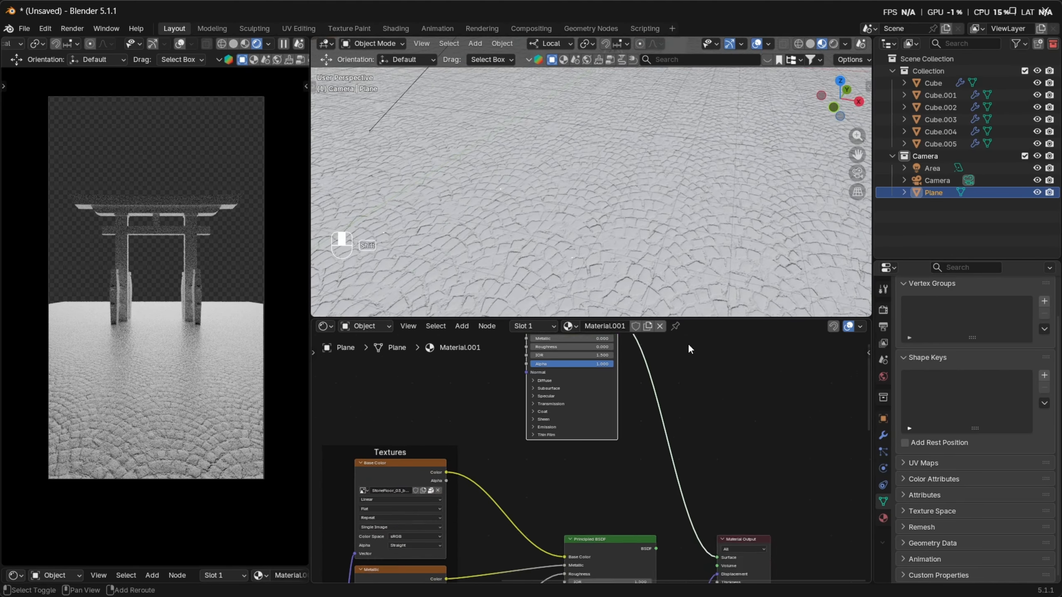
# Delete the second Principled BSDF and relink the textured Principled BSDF to the Material Output's Surface
pyautogui.scroll(-2, 655, 421)
pyautogui.press('x')
pyautogui.moveTo(679, 514); pyautogui.dragTo(660, 418, button='middle')
pyautogui.scroll(2, 630, 426)
pyautogui.moveTo(629, 426); pyautogui.dragTo(686, 436)
# Disconnect the Roughness texture from the ground's Principled BSDF and set its Roughness to 1
pyautogui.scroll(2, 594, 464)
pyautogui.scroll(2, 545, 472)
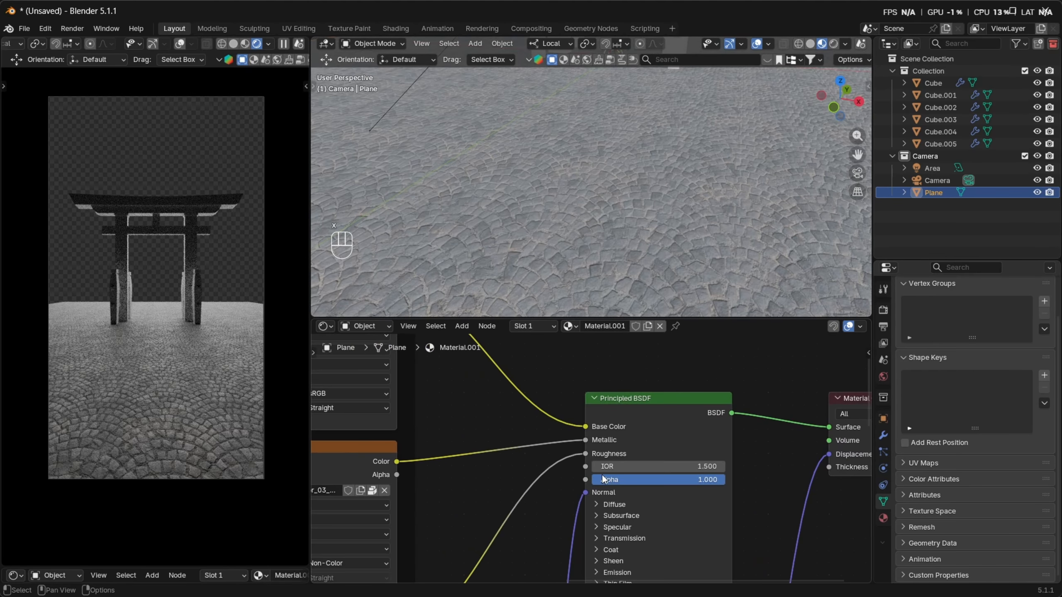
pyautogui.scroll(2, 581, 480)
pyautogui.moveTo(569, 478); pyautogui.dragTo(581, 427, button='middle')
pyautogui.keyDown('ctrl'); pyautogui.moveTo(546, 412); pyautogui.dragTo(620, 422, button='right'); pyautogui.keyUp('ctrl')
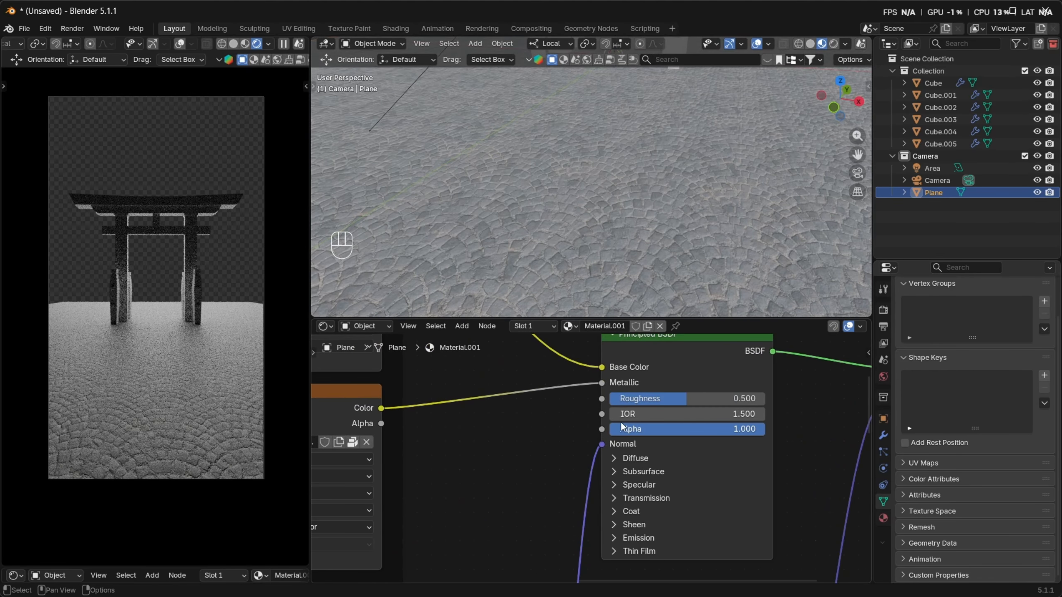
pyautogui.scroll(1, 621, 422)
pyautogui.moveTo(696, 394); pyautogui.dragTo(795, 389)
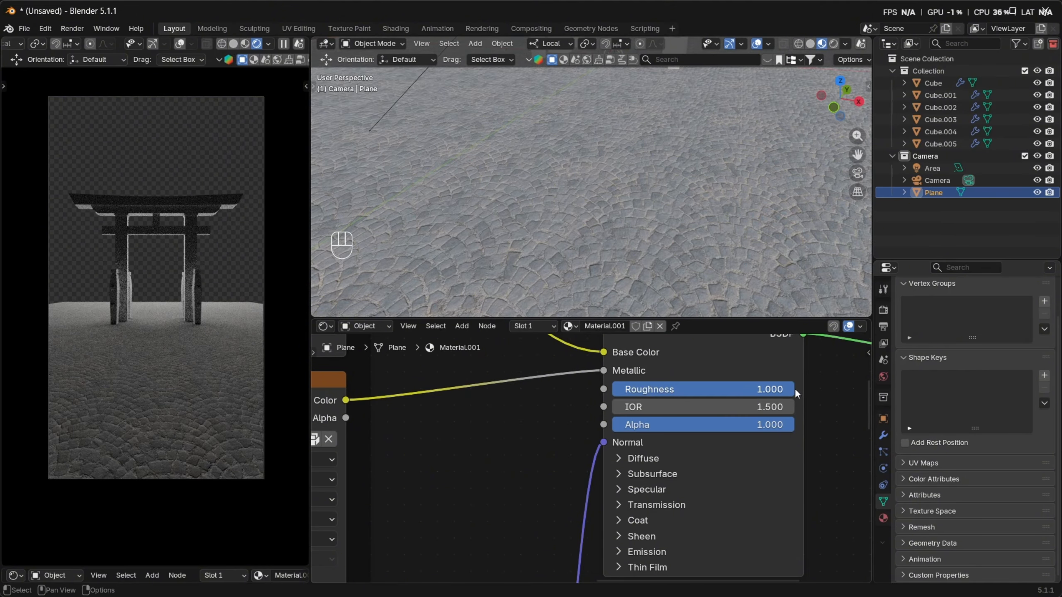
# Set the ground shader's Roughness to 0.198 and compare the stone reflections up close and from afar in the rendered view
pyautogui.moveTo(230, 341); pyautogui.dragTo(245, 296, button='middle')
pyautogui.scroll(2, 210, 338)
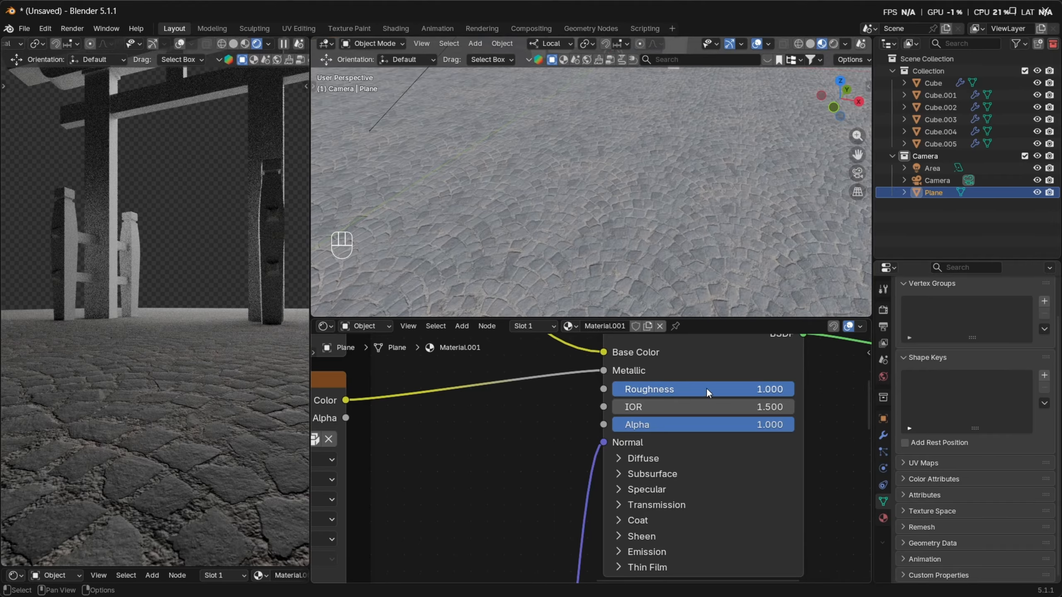
pyautogui.moveTo(706, 388); pyautogui.dragTo(560, 388)
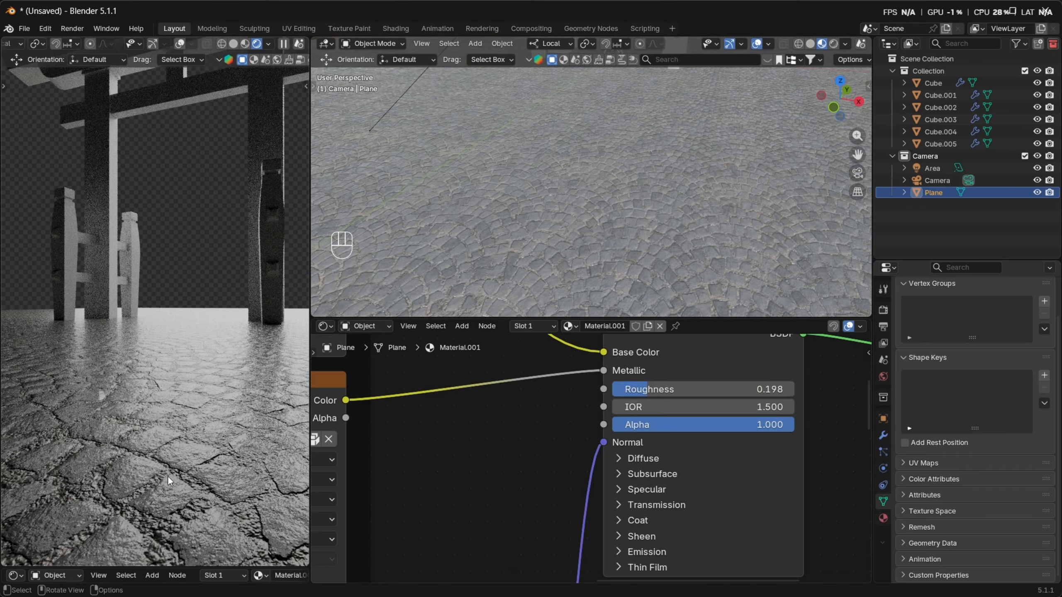
pyautogui.scroll(-4, 156, 410)
pyautogui.moveTo(155, 411); pyautogui.dragTo(187, 434, button='middle')
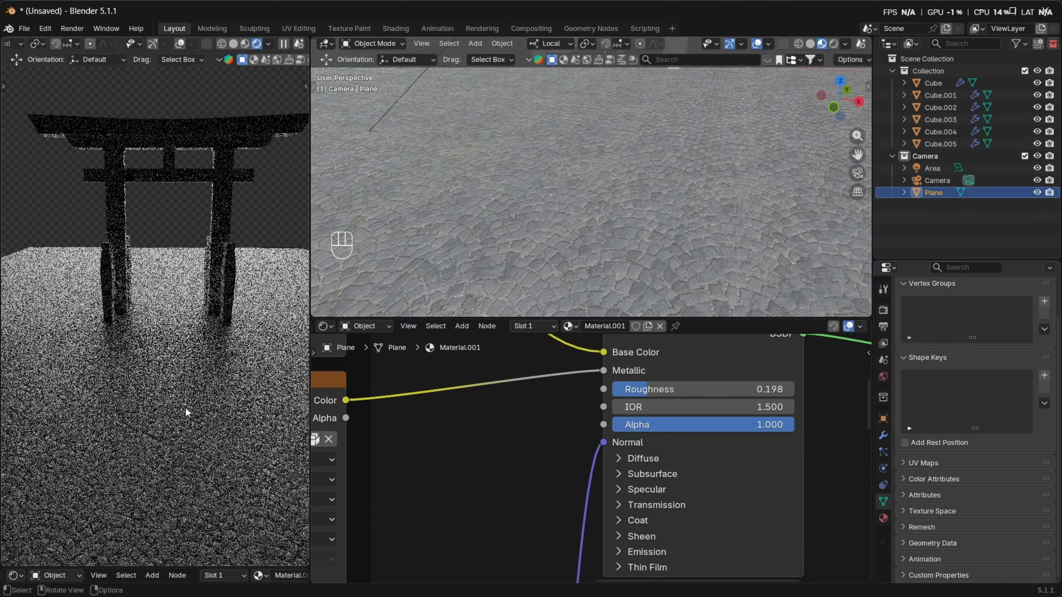
pyautogui.scroll(-2, 187, 412)
pyautogui.scroll(-3, 606, 420)
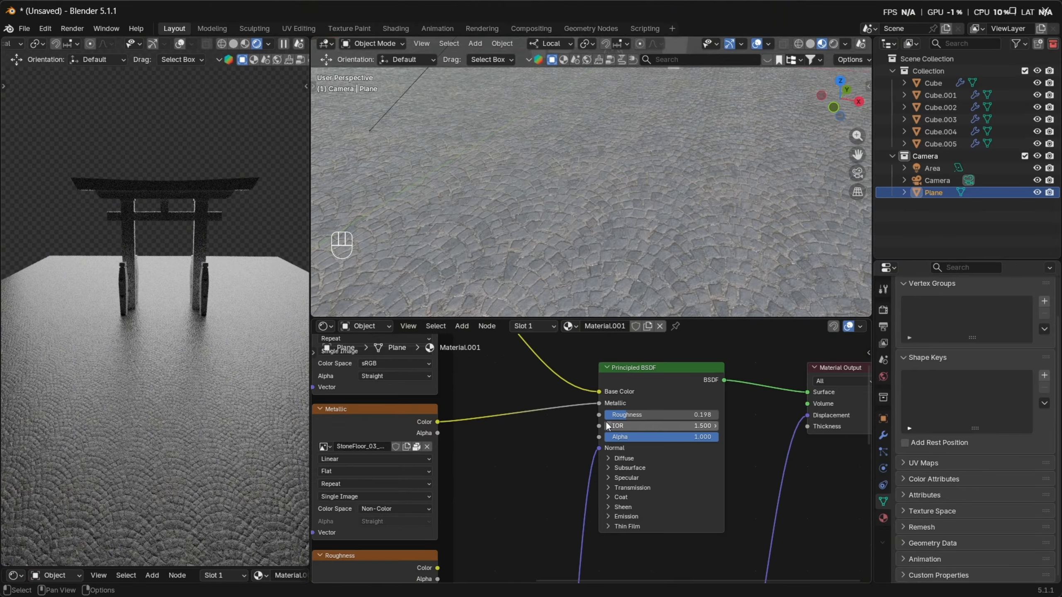
# Disconnect the Metallic texture from the Principled BSDF and set the shader's Roughness to 1
pyautogui.keyDown('ctrl'); pyautogui.moveTo(500, 405); pyautogui.dragTo(516, 458, button='right'); pyautogui.keyUp('ctrl')
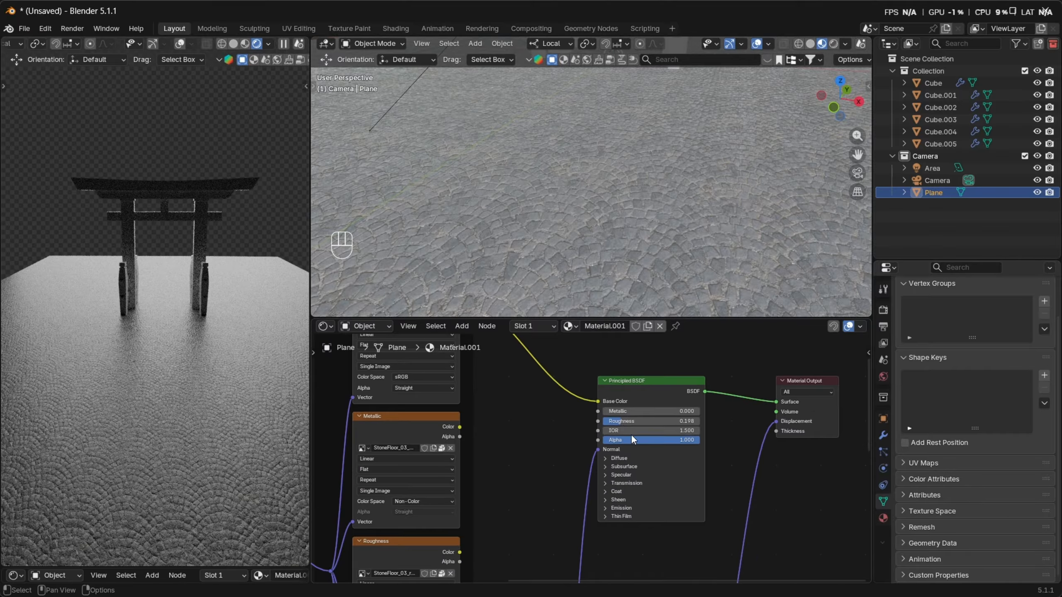
pyautogui.scroll(1, 630, 435)
pyautogui.click(649, 410)
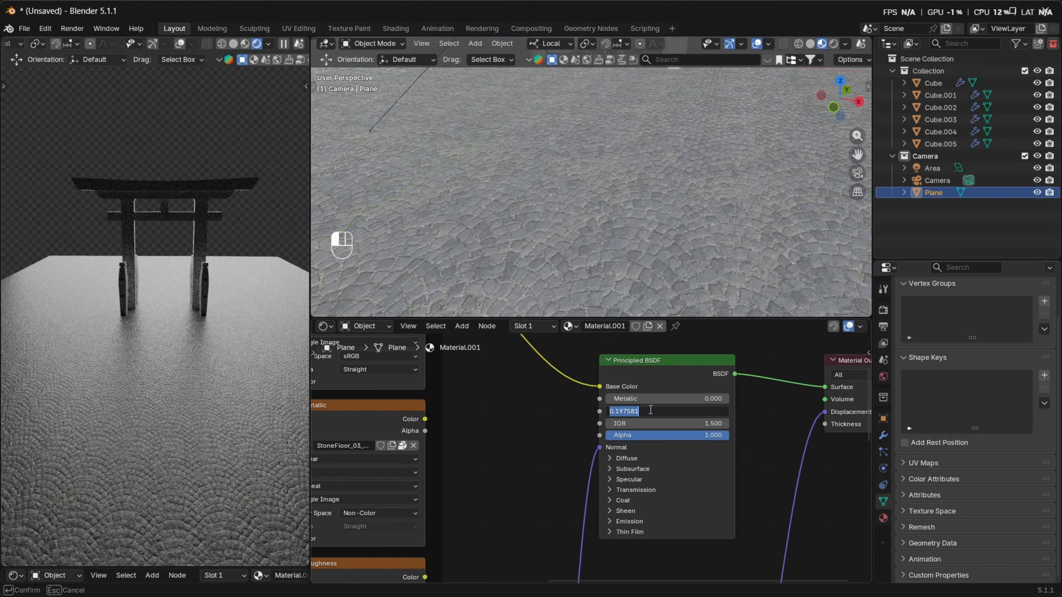
pyautogui.click(689, 365)
pyautogui.moveTo(656, 408); pyautogui.dragTo(756, 409)
pyautogui.scroll(-1, 203, 398)
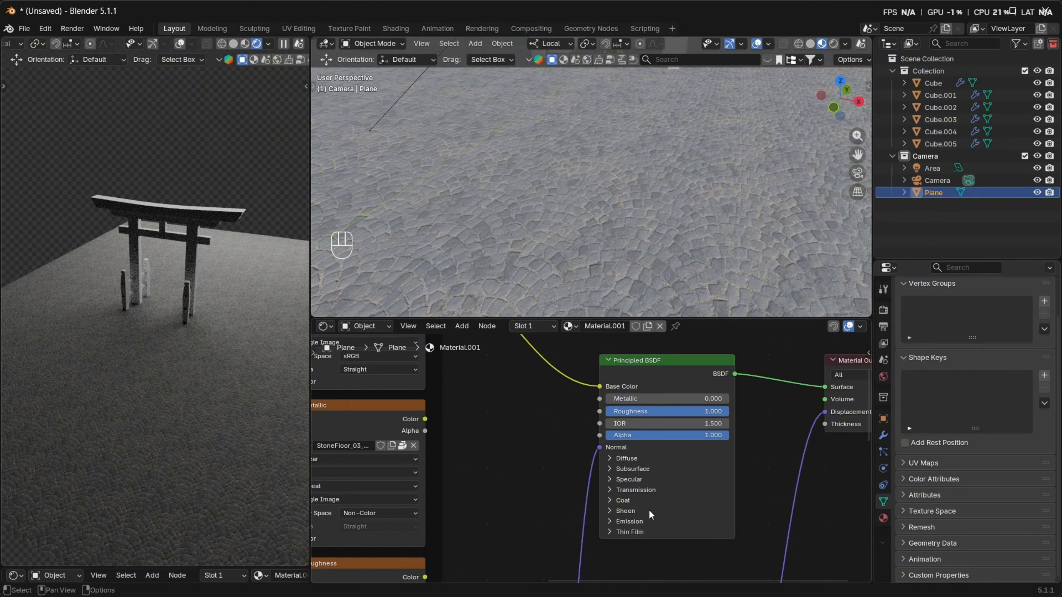
# Examine the Displacement and Normal Map nodes in the ground material, including their settings and links
pyautogui.scroll(-4, 648, 510)
pyautogui.moveTo(649, 510); pyautogui.dragTo(649, 355, button='middle')
pyautogui.scroll(-1, 675, 502)
pyautogui.scroll(8, 624, 433)
pyautogui.moveTo(605, 456); pyautogui.dragTo(540, 441, button='middle')
pyautogui.moveTo(521, 410); pyautogui.dragTo(650, 419)
pyautogui.scroll(2, 630, 467)
pyautogui.moveTo(631, 483); pyautogui.dragTo(618, 479, button='middle')
pyautogui.scroll(3, 590, 467)
pyautogui.scroll(-6, 589, 464)
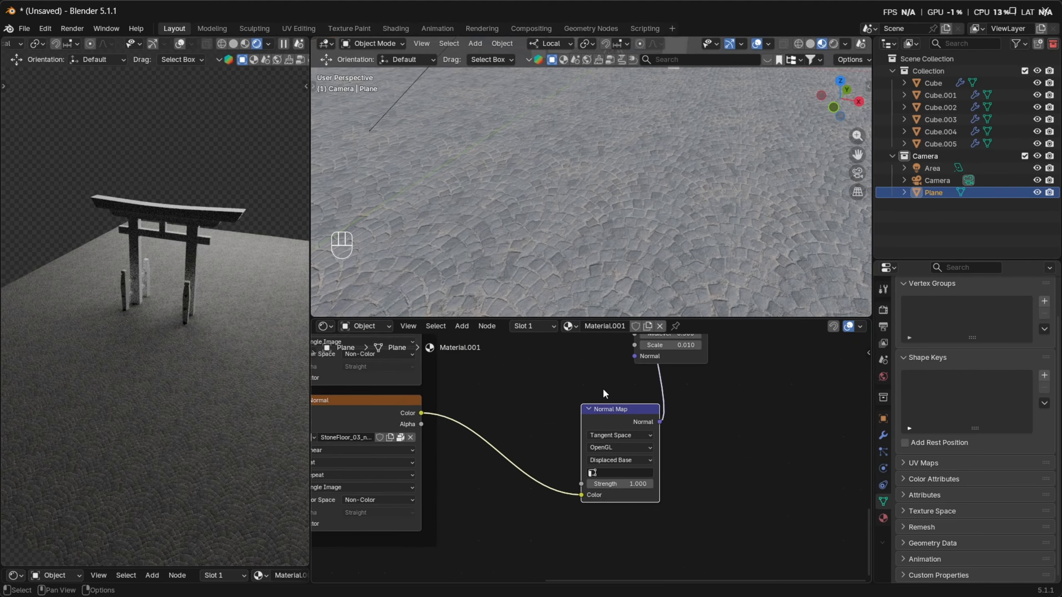
pyautogui.moveTo(629, 350); pyautogui.dragTo(608, 451, button='middle')
pyautogui.scroll(-4, 594, 467)
# Set the ground shader's Roughness to 0 and check the wet-looking stones around the gate in the rendered view
pyautogui.moveTo(165, 318)
pyautogui.mouseDown(button='middle')
pyautogui.moveTo(162, 277)
pyautogui.moveTo(159, 334)
pyautogui.mouseUp(button='middle')
pyautogui.scroll(3, 163, 279)
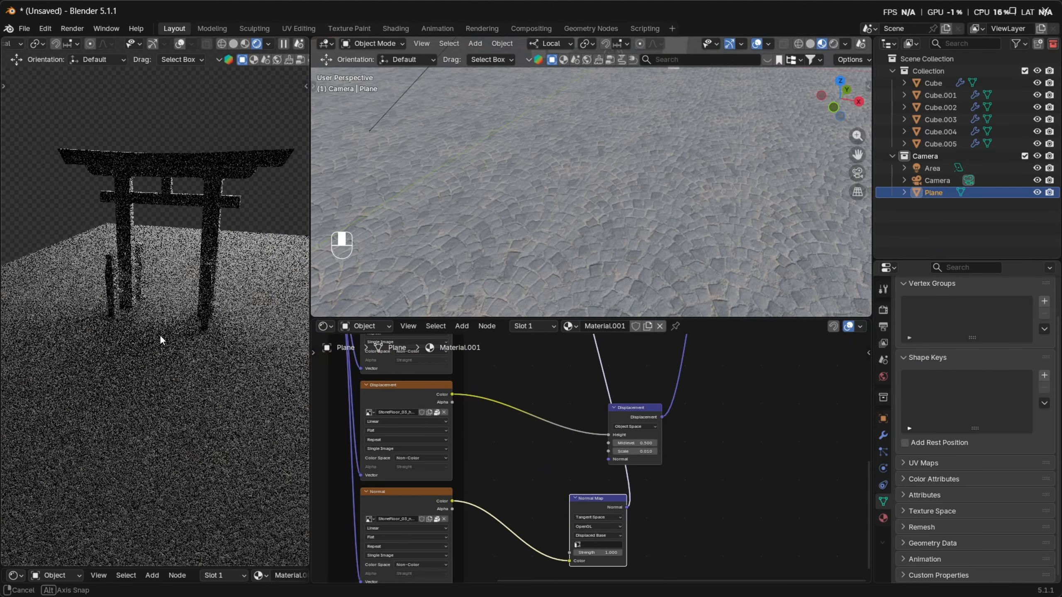
pyautogui.scroll(2, 159, 335)
pyautogui.scroll(-5, 668, 410)
pyautogui.moveTo(683, 339); pyautogui.dragTo(632, 479, button='middle')
pyautogui.scroll(2, 614, 464)
pyautogui.moveTo(576, 430); pyautogui.dragTo(602, 475, button='middle')
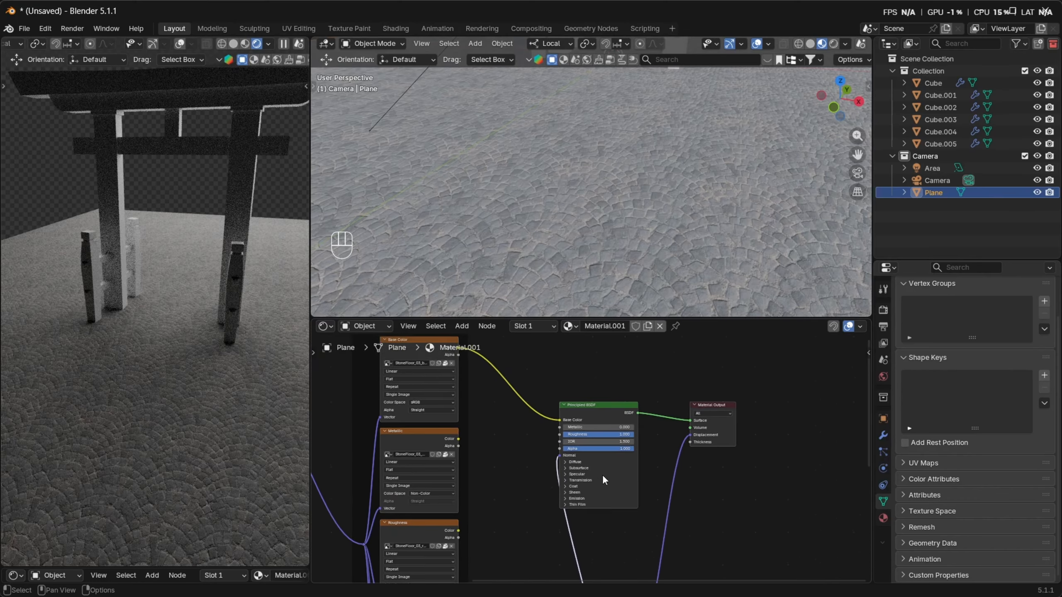
pyautogui.scroll(2, 602, 475)
pyautogui.scroll(3, 239, 381)
pyautogui.moveTo(238, 381); pyautogui.dragTo(226, 354, button='middle')
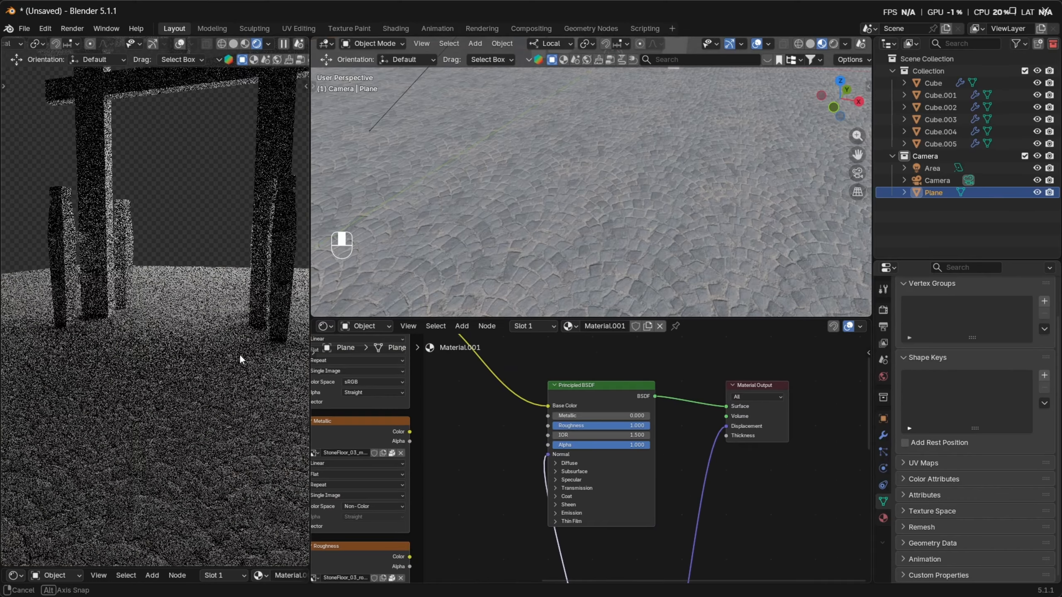
pyautogui.scroll(1, 560, 443)
pyautogui.moveTo(614, 417); pyautogui.dragTo(537, 427)
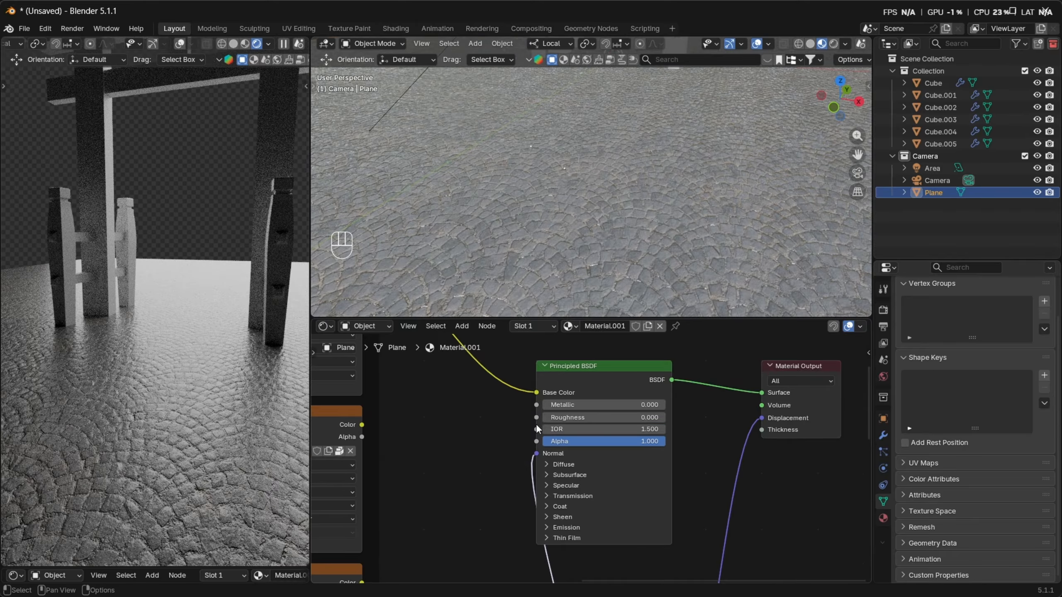
pyautogui.keyDown('shift'); pyautogui.moveTo(140, 369); pyautogui.dragTo(100, 364, button='middle'); pyautogui.keyUp('shift')
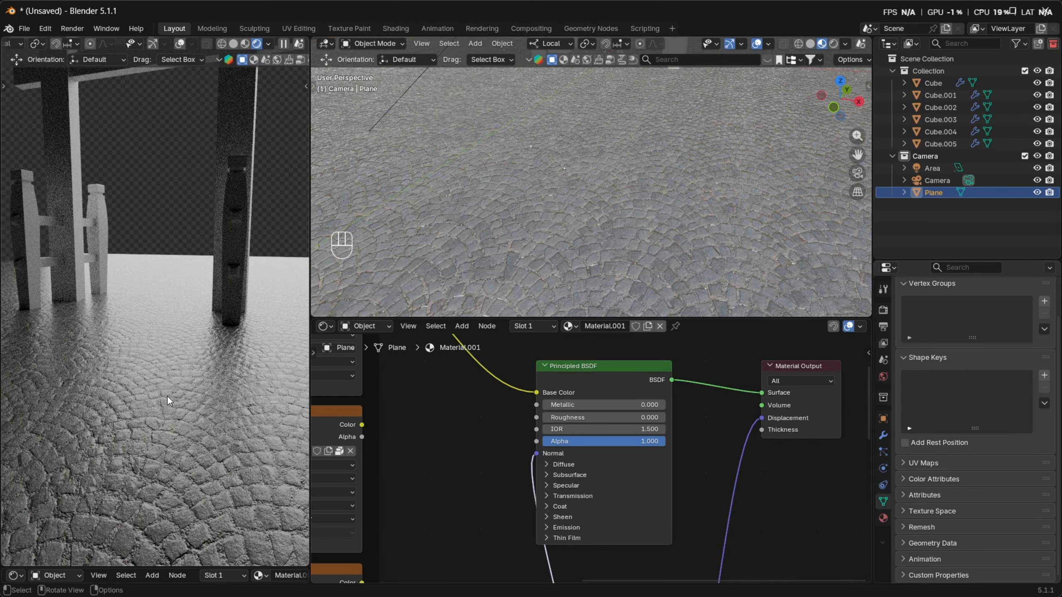
# Disconnect the Normal Map from the Principled BSDF, compare the rendered ground without it, and undo the disconnection
pyautogui.scroll(-6, 579, 454)
pyautogui.moveTo(619, 494); pyautogui.dragTo(628, 403, button='middle')
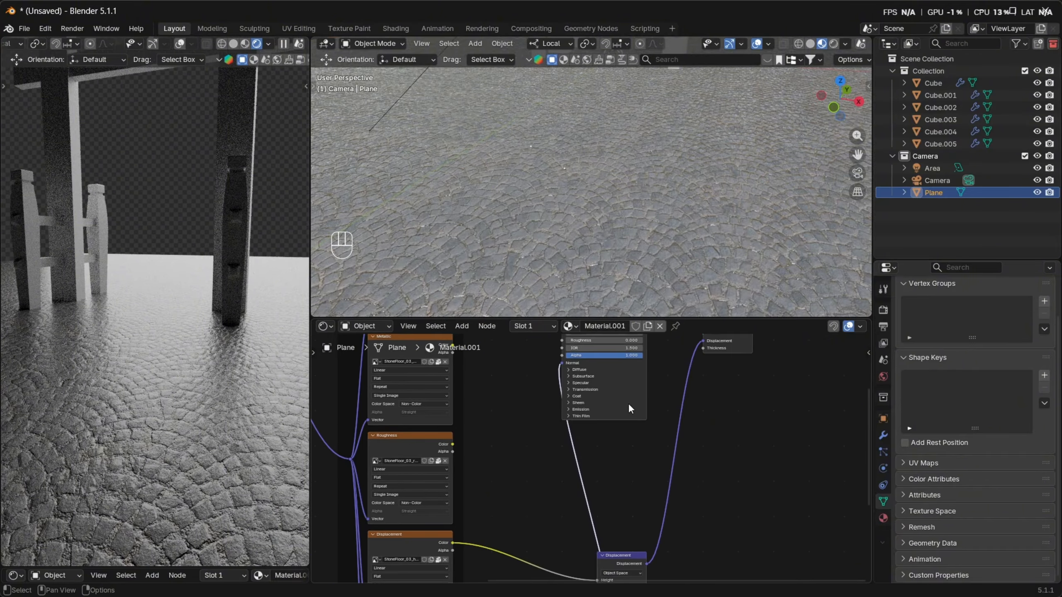
pyautogui.moveTo(662, 498); pyautogui.dragTo(677, 420, button='middle')
pyautogui.scroll(3, 656, 505)
pyautogui.scroll(3, 644, 454)
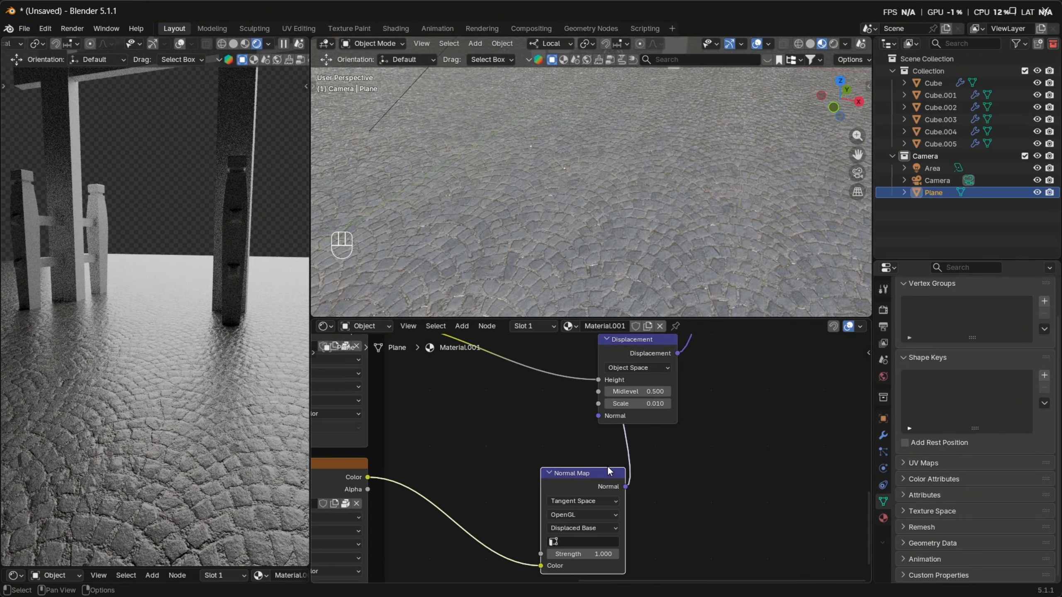
pyautogui.keyDown('ctrl'); pyautogui.moveTo(609, 471); pyautogui.dragTo(617, 459, button='middle'); pyautogui.keyUp('ctrl')
pyautogui.keyDown('ctrl'); pyautogui.moveTo(659, 451); pyautogui.dragTo(660, 452, button='right'); pyautogui.keyUp('ctrl')
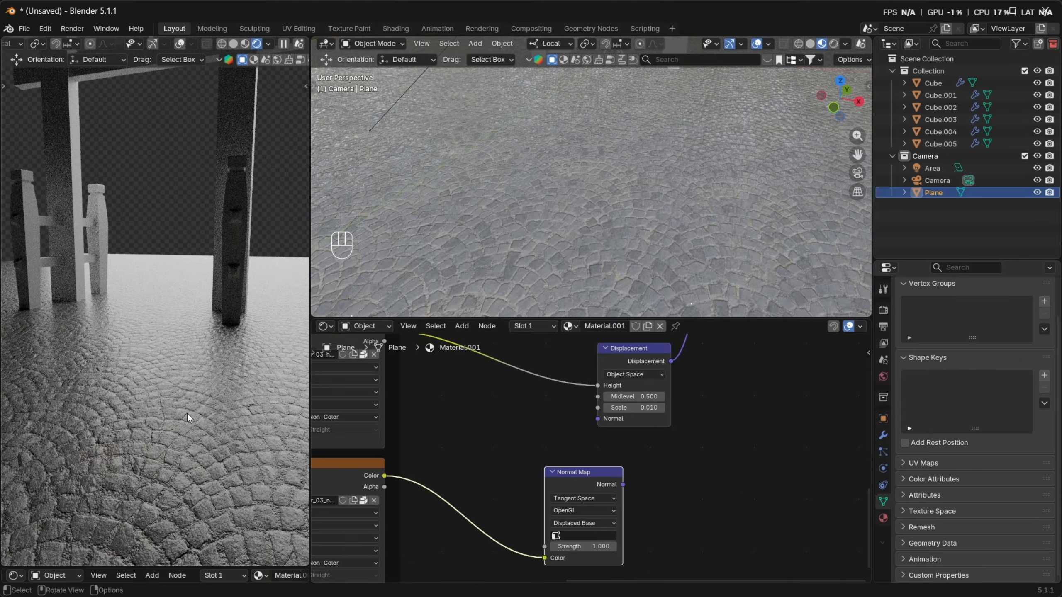
pyautogui.moveTo(187, 412)
pyautogui.mouseDown(button='middle')
pyautogui.moveTo(161, 401)
pyautogui.moveTo(165, 426)
pyautogui.moveTo(216, 415)
pyautogui.moveTo(187, 410)
pyautogui.mouseUp(button='middle')
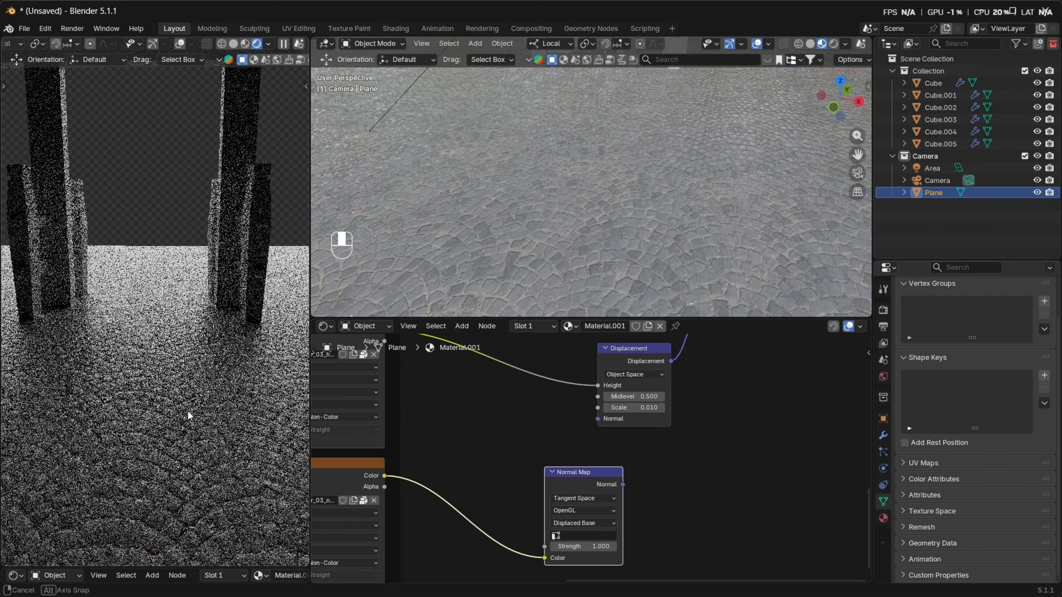
pyautogui.scroll(-2, 594, 471)
pyautogui.hotkey('ctrl', 'z')
# Add a Noise Texture node below the Normal Map node in the ground material
pyautogui.scroll(-1, 623, 455)
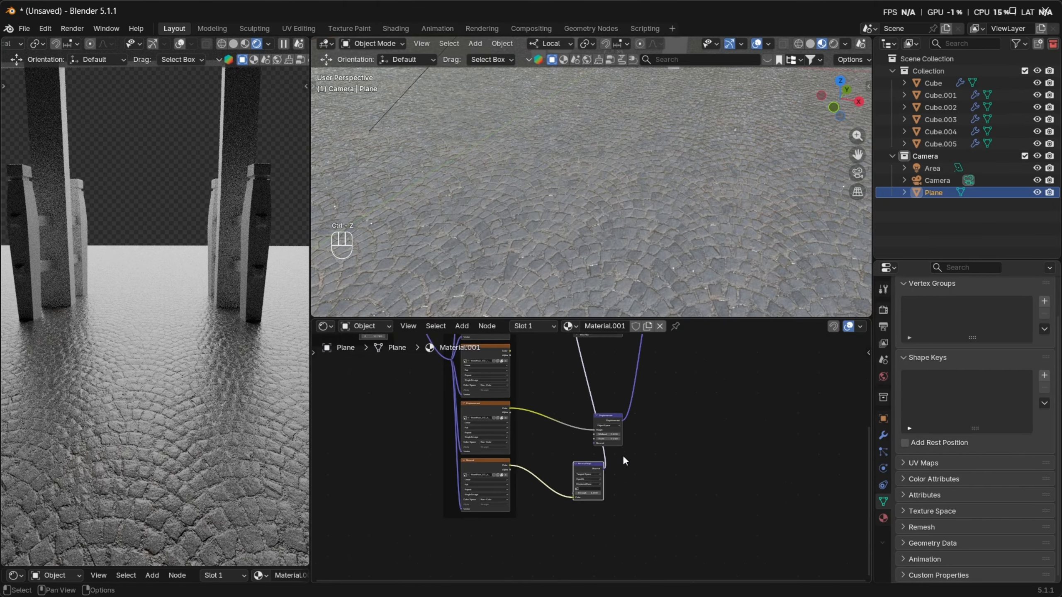
pyautogui.moveTo(623, 455); pyautogui.dragTo(675, 452, button='middle')
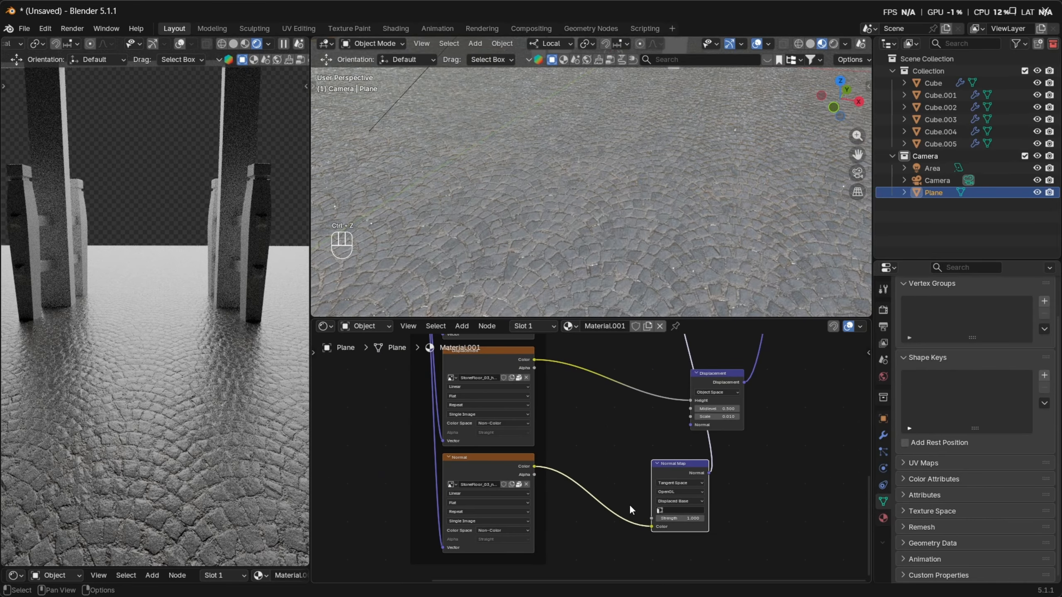
pyautogui.hotkey('shift', 'a')
pyautogui.click(599, 450)
pyautogui.write('noise te')
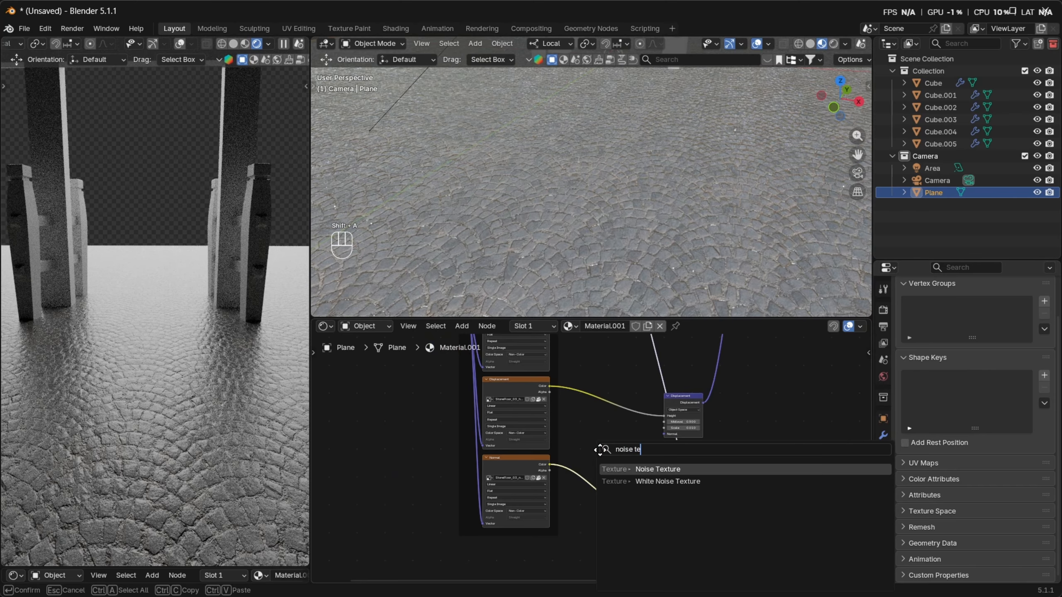
pyautogui.press('Return')
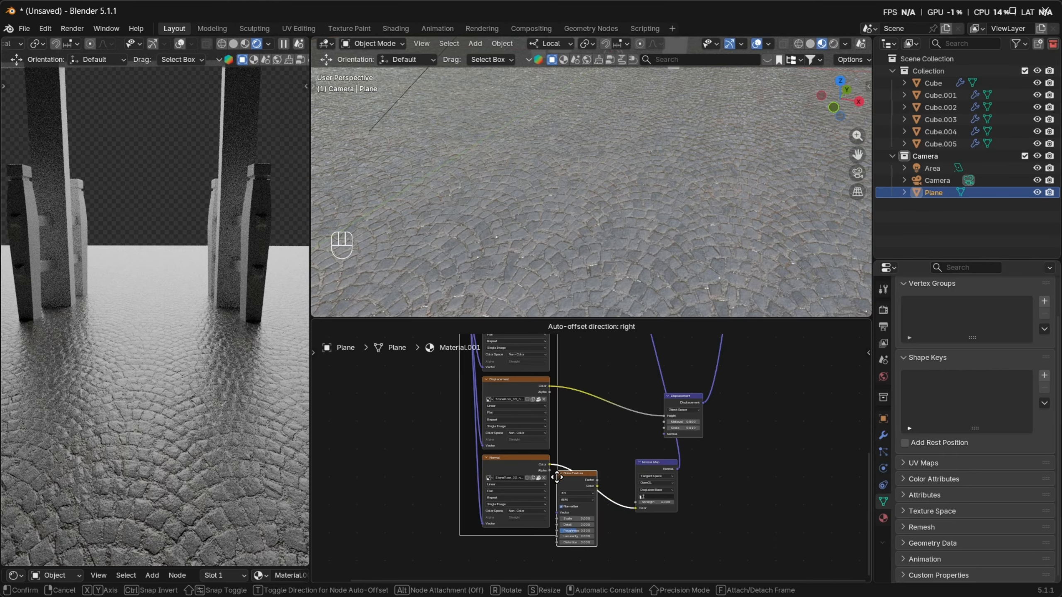
pyautogui.click(561, 523)
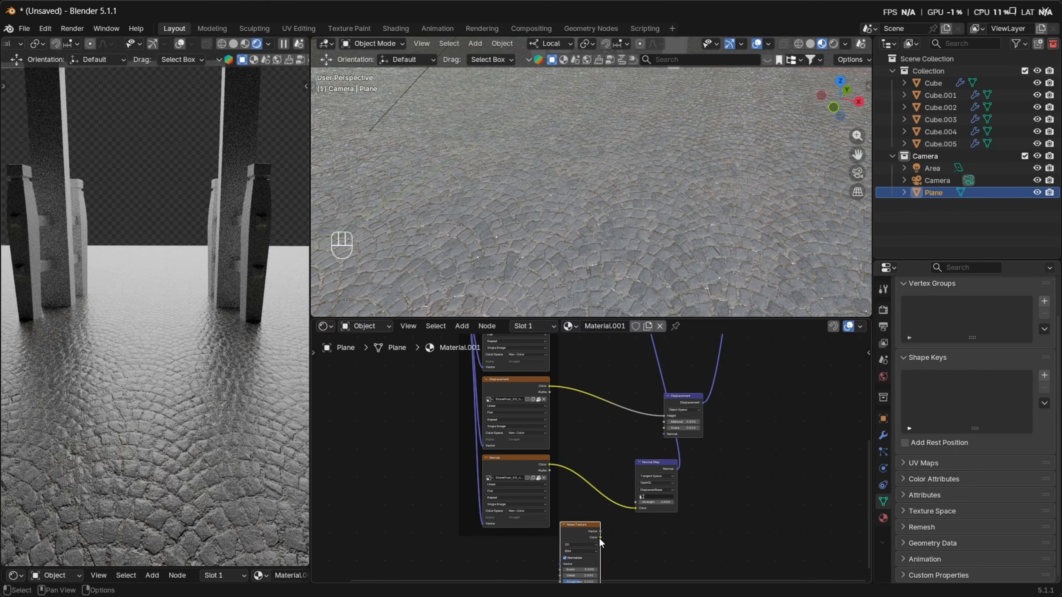
pyautogui.moveTo(607, 507); pyautogui.dragTo(607, 506)
pyautogui.click(611, 526)
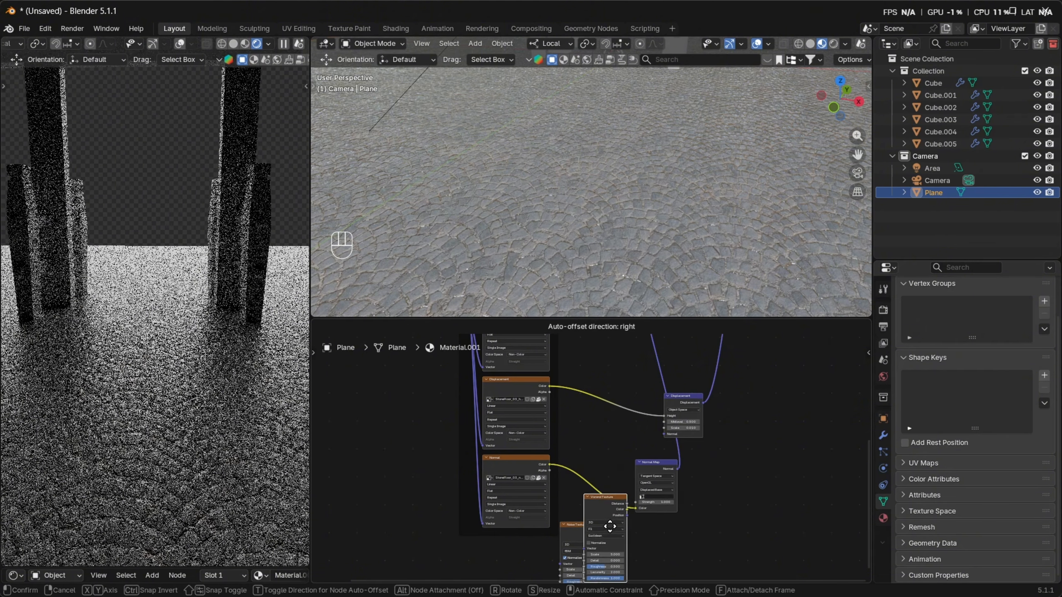
pyautogui.rightClick(792, 515)
# Connect the Noise Texture's Factor output to the Normal Map's Strength input and place the noise node below the Normal image texture
pyautogui.scroll(4, 726, 500)
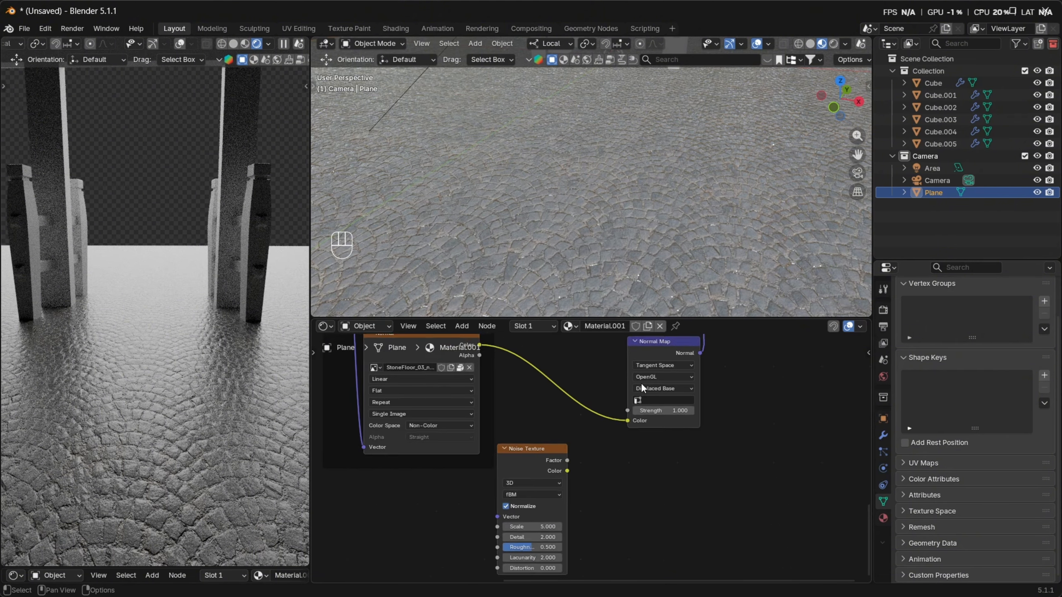
pyautogui.moveTo(644, 410); pyautogui.dragTo(631, 401)
pyautogui.scroll(-5, 619, 486)
pyautogui.moveTo(619, 485); pyautogui.dragTo(643, 470, button='middle')
pyautogui.moveTo(582, 442); pyautogui.dragTo(457, 490)
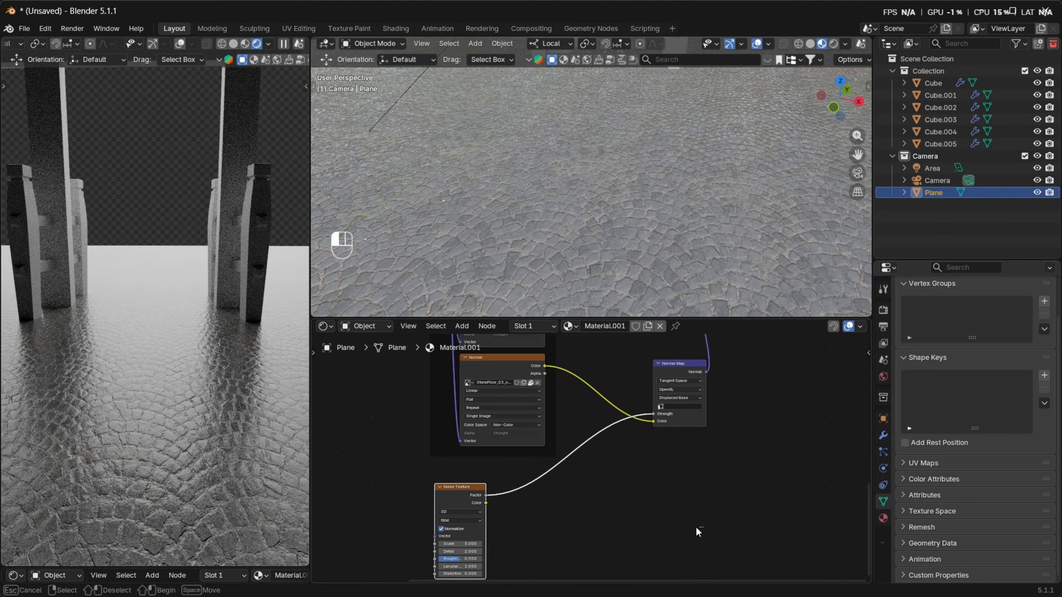
# Add a Color Ramp node on the link between the Noise Texture's Factor and the Normal Map's Strength
pyautogui.hotkey('shift', 'a')
pyautogui.moveTo(680, 518)
pyautogui.write('col')
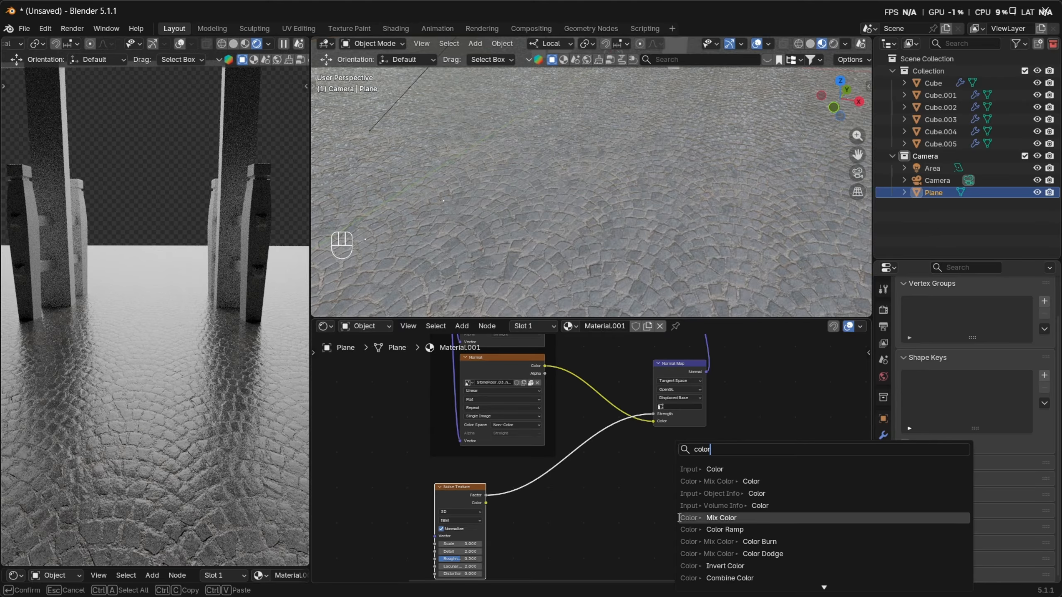
pyautogui.write('or')
pyautogui.click(690, 530)
pyautogui.click(511, 462)
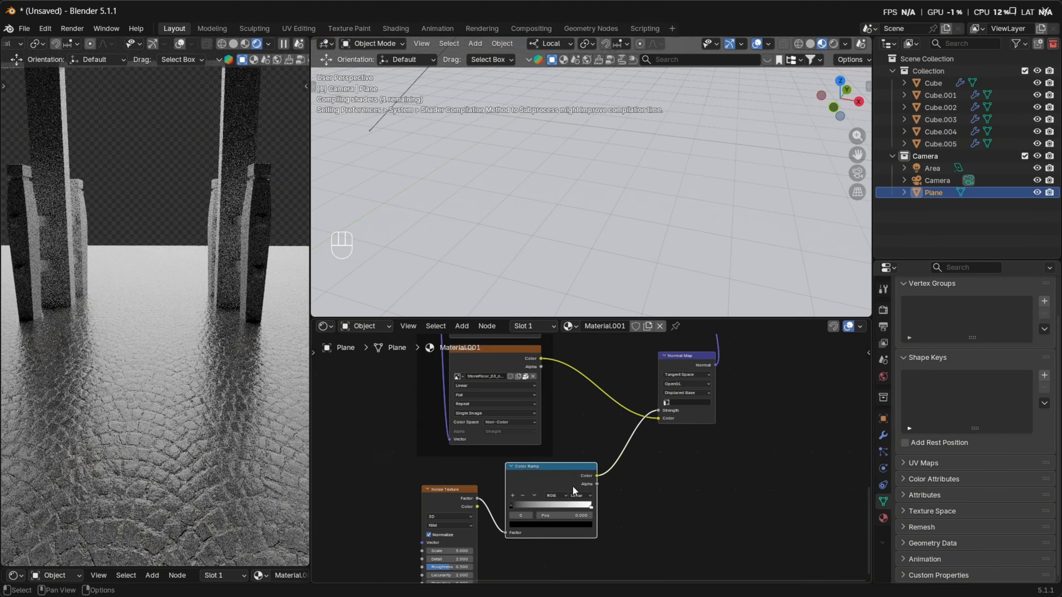
# Preview the Color Ramp's output on the ground plane and examine the noise pattern around the gate
pyautogui.scroll(2, 590, 465)
pyautogui.scroll(-4, 590, 460)
pyautogui.scroll(4, 590, 461)
pyautogui.moveTo(594, 460); pyautogui.dragTo(601, 428, button='middle')
pyautogui.scroll(1, 582, 438)
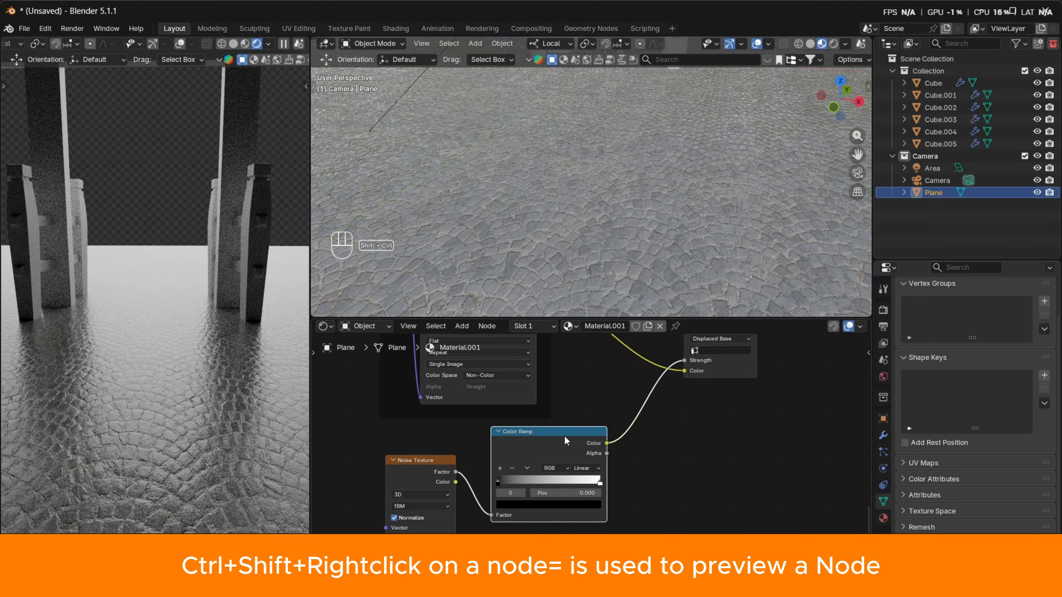
pyautogui.keyDown('ctrl'); pyautogui.keyDown('shift'); pyautogui.click(565, 434); pyautogui.keyUp('shift'); pyautogui.keyUp('ctrl')
pyautogui.scroll(-5, 185, 396)
pyautogui.moveTo(185, 396)
pyautogui.mouseDown(button='middle')
pyautogui.moveTo(128, 378)
pyautogui.moveTo(180, 383)
pyautogui.mouseUp(button='middle')
pyautogui.scroll(-6, 128, 380)
pyautogui.scroll(4, 179, 384)
pyautogui.scroll(2, 564, 489)
pyautogui.moveTo(564, 489); pyautogui.dragTo(596, 479, button='middle')
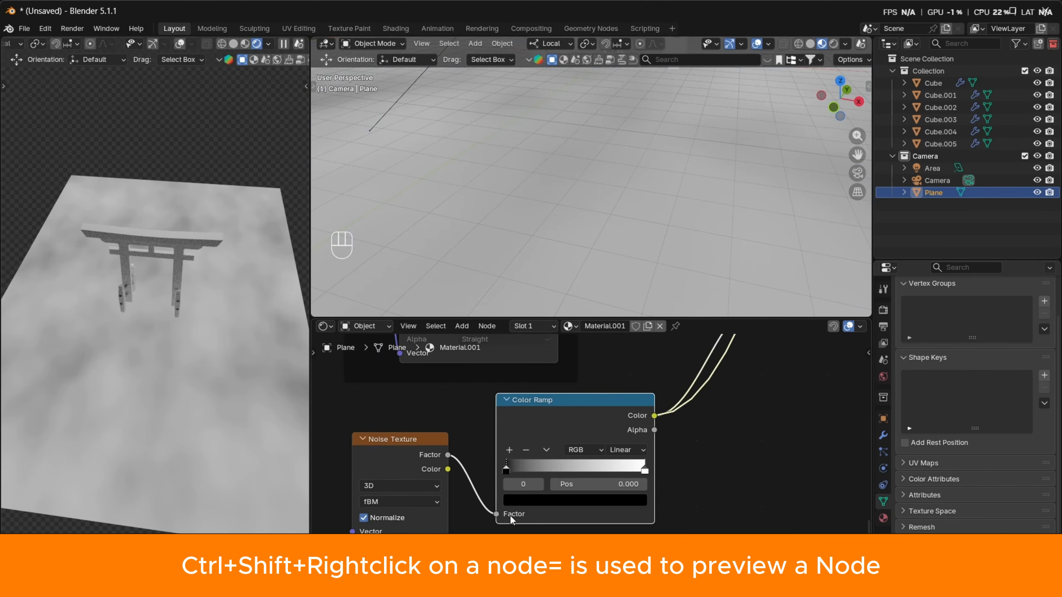
# Set the Noise Texture's Detail to 15, Scale to 0.460 and Roughness to 0.918
pyautogui.scroll(-1, 511, 519)
pyautogui.moveTo(510, 518); pyautogui.dragTo(504, 482, button='middle')
pyautogui.scroll(-3, 571, 439)
pyautogui.scroll(2, 499, 485)
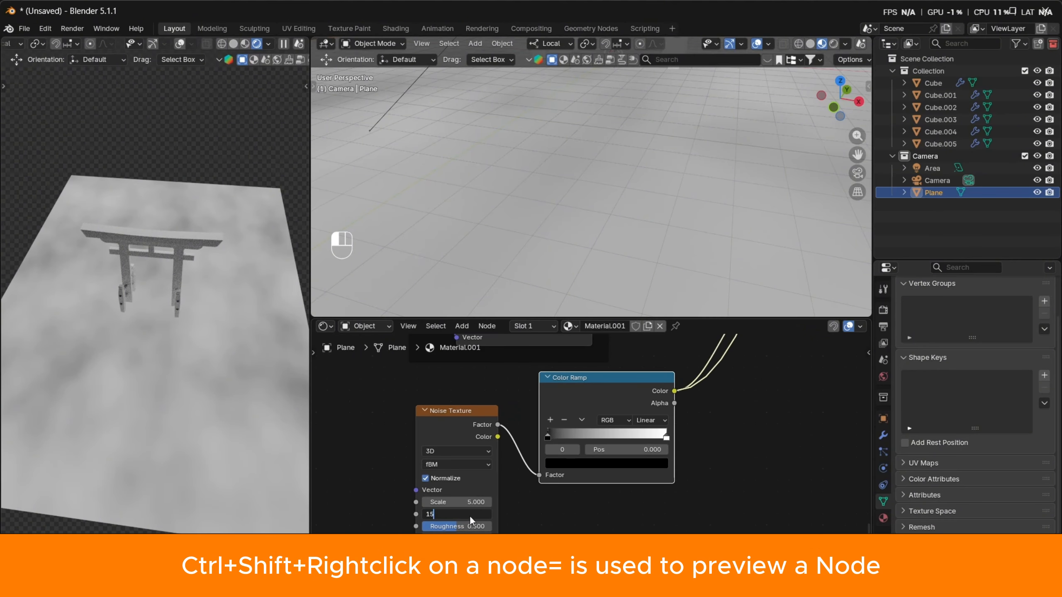
pyautogui.press('Return')
pyautogui.scroll(2, 493, 514)
pyautogui.moveTo(494, 523); pyautogui.dragTo(528, 467, button='middle')
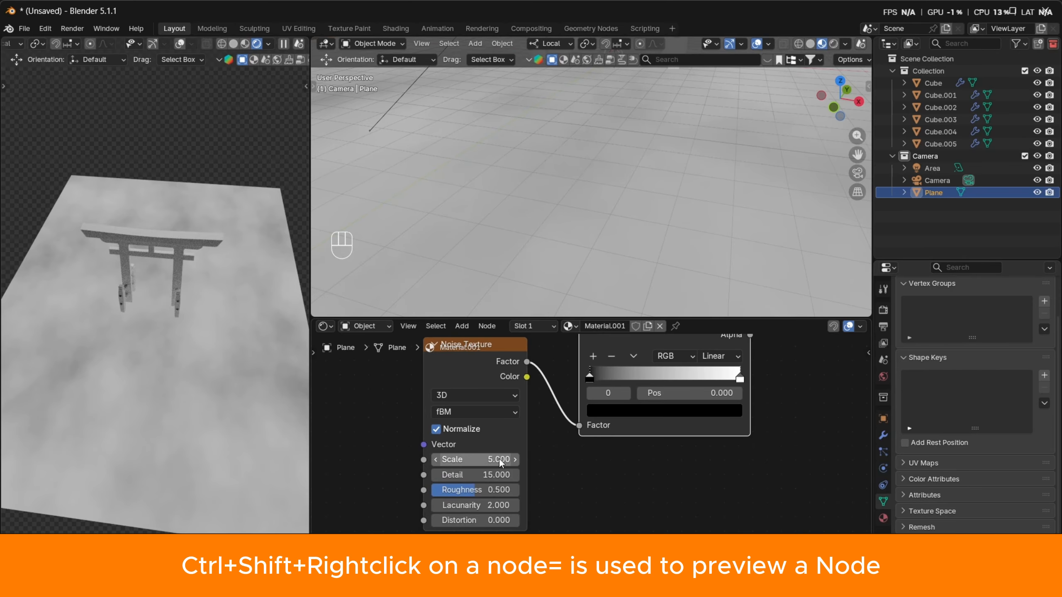
pyautogui.moveTo(500, 459); pyautogui.dragTo(418, 459)
pyautogui.moveTo(485, 491); pyautogui.dragTo(513, 489)
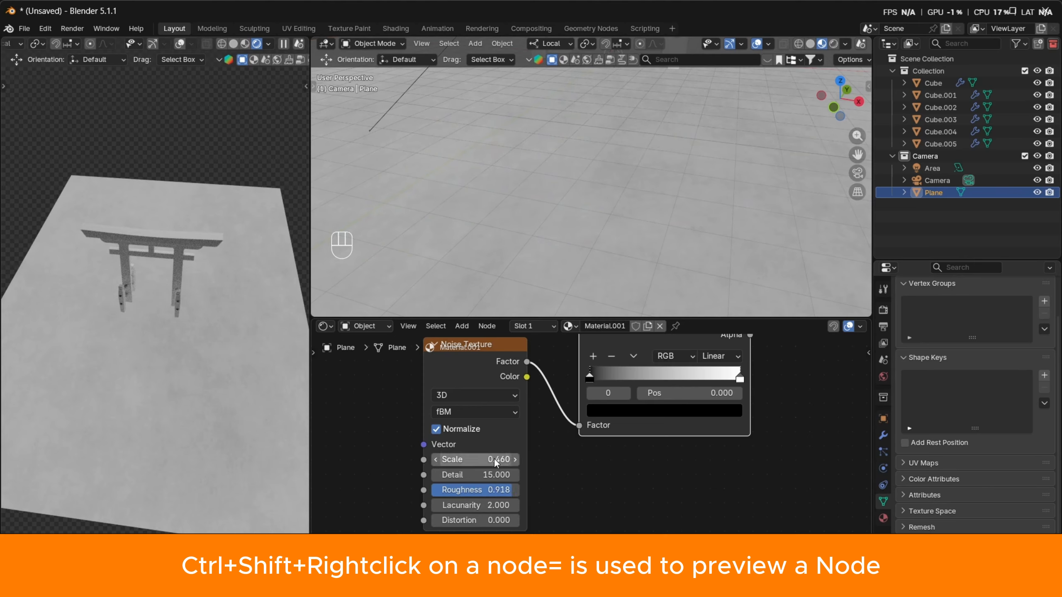
# Move the Color Ramp's black stop to position 0.472 and check the contrast of the noise mask on the ground
pyautogui.moveTo(636, 385); pyautogui.dragTo(551, 462, button='middle')
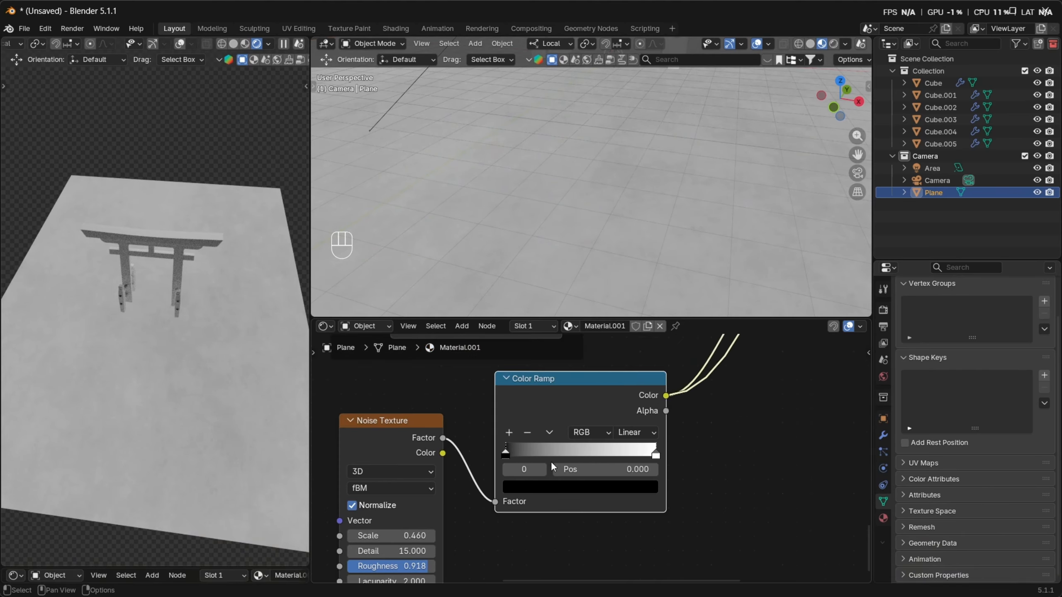
pyautogui.moveTo(506, 457); pyautogui.dragTo(580, 461)
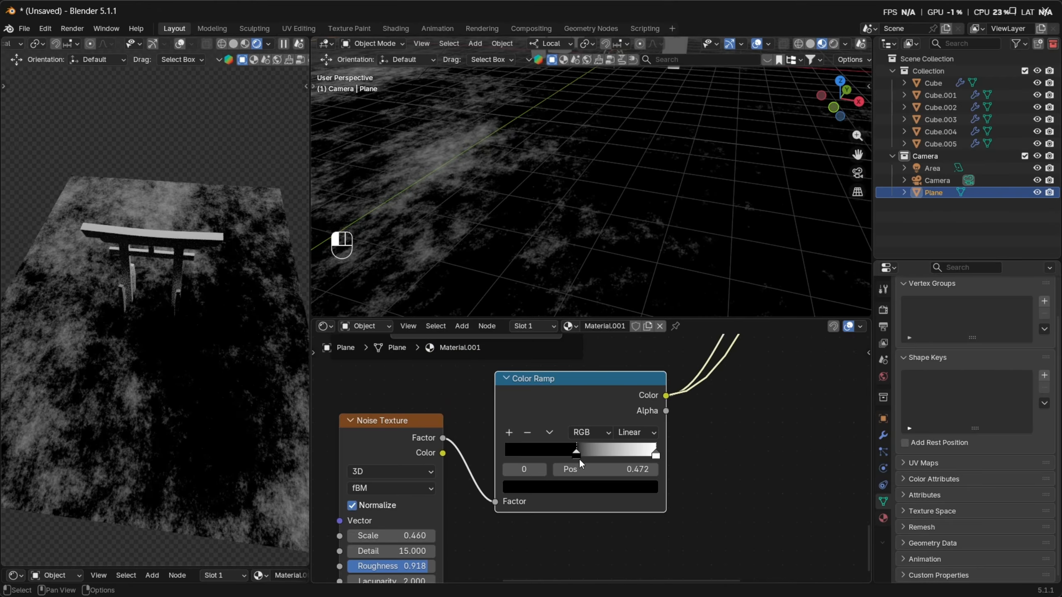
pyautogui.moveTo(247, 391); pyautogui.dragTo(267, 344, button='middle')
# Reconnect the Principled BSDF to the Material Output and inspect the gate's reflection on the ground
pyautogui.scroll(-2, 693, 424)
pyautogui.scroll(-2, 693, 425)
pyautogui.moveTo(692, 423); pyautogui.dragTo(634, 495, button='middle')
pyautogui.keyDown('ctrl'); pyautogui.keyDown('shift'); pyautogui.click(624, 369); pyautogui.keyUp('shift'); pyautogui.keyUp('ctrl')
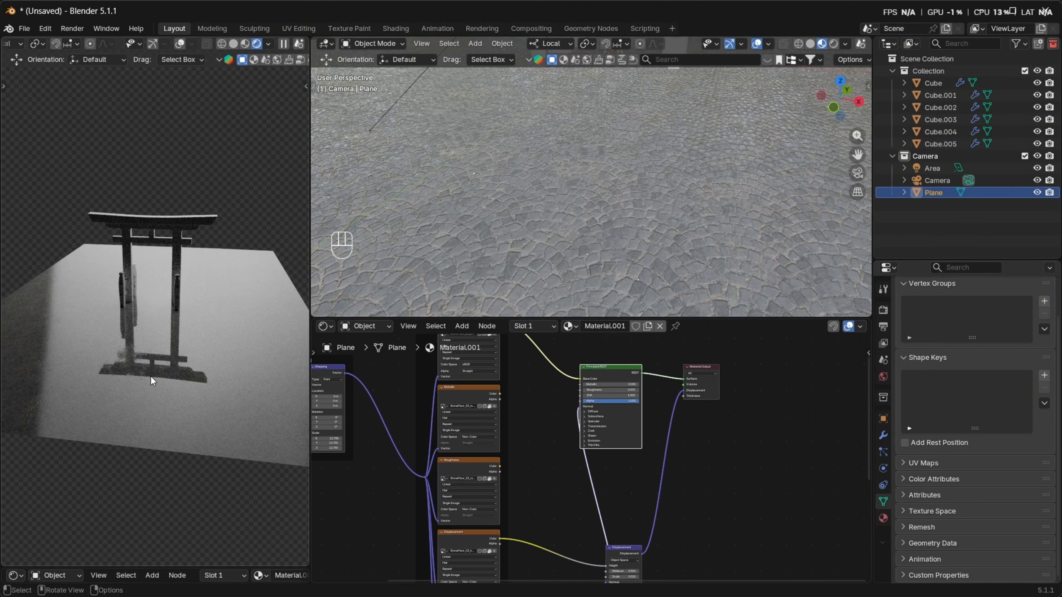
pyautogui.moveTo(151, 377); pyautogui.dragTo(152, 343, button='middle')
pyautogui.moveTo(166, 356); pyautogui.dragTo(206, 377, button='middle')
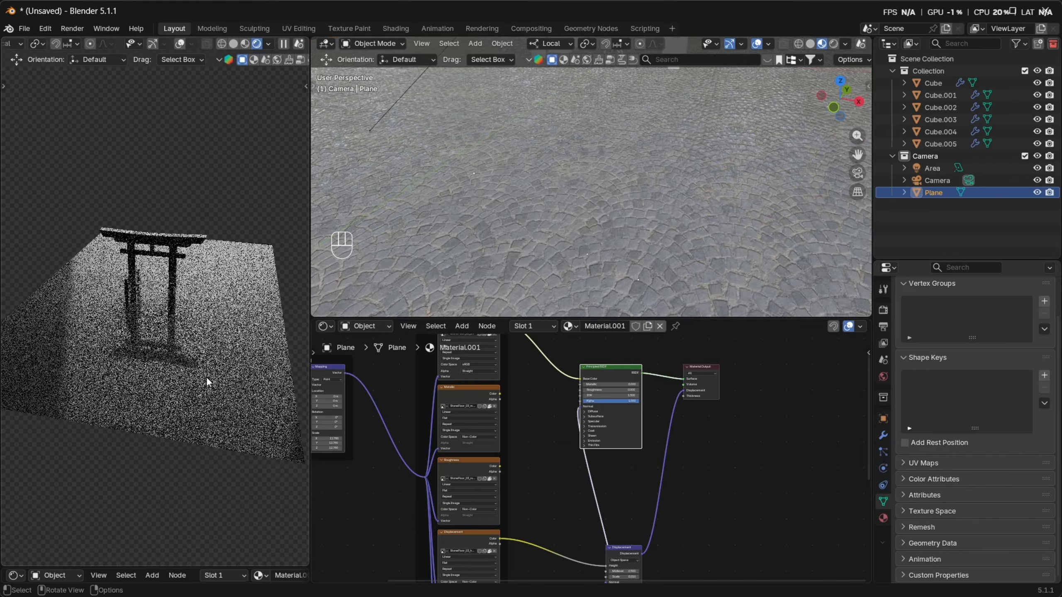
pyautogui.moveTo(628, 192); pyautogui.dragTo(619, 275, button='middle')
pyautogui.moveTo(163, 350)
pyautogui.mouseDown(button='middle')
pyautogui.moveTo(124, 338)
pyautogui.moveTo(188, 342)
pyautogui.moveTo(164, 362)
pyautogui.moveTo(171, 368)
pyautogui.mouseUp(button='middle')
pyautogui.scroll(-3, 648, 498)
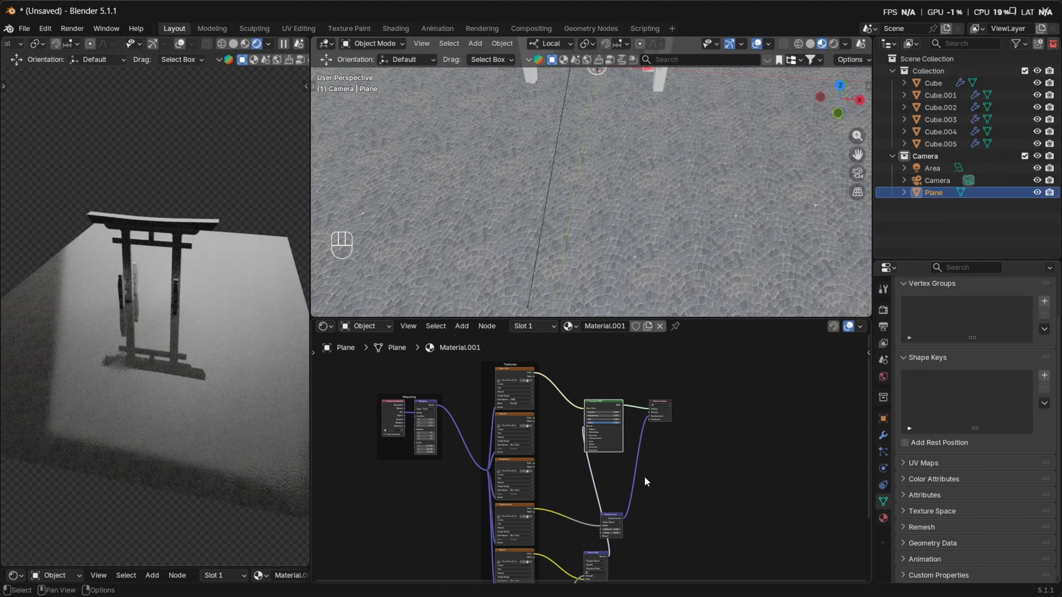
# Set the ground shader's Roughness to 1.000 and check the matte stones around the gate
pyautogui.scroll(4, 657, 410)
pyautogui.scroll(2, 607, 489)
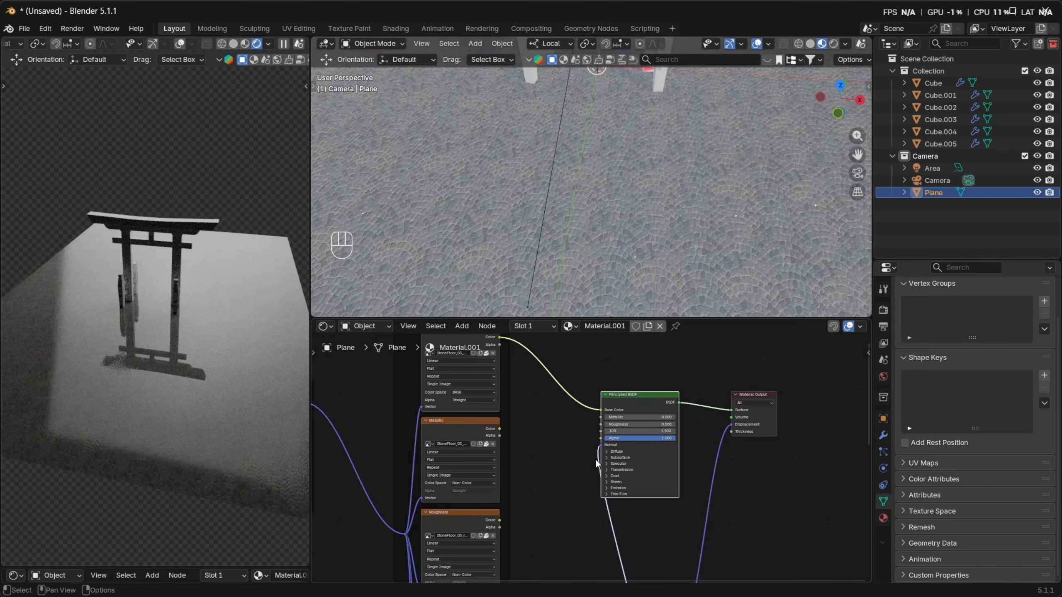
pyautogui.scroll(2, 595, 459)
pyautogui.moveTo(611, 452); pyautogui.dragTo(703, 452)
pyautogui.scroll(3, 119, 355)
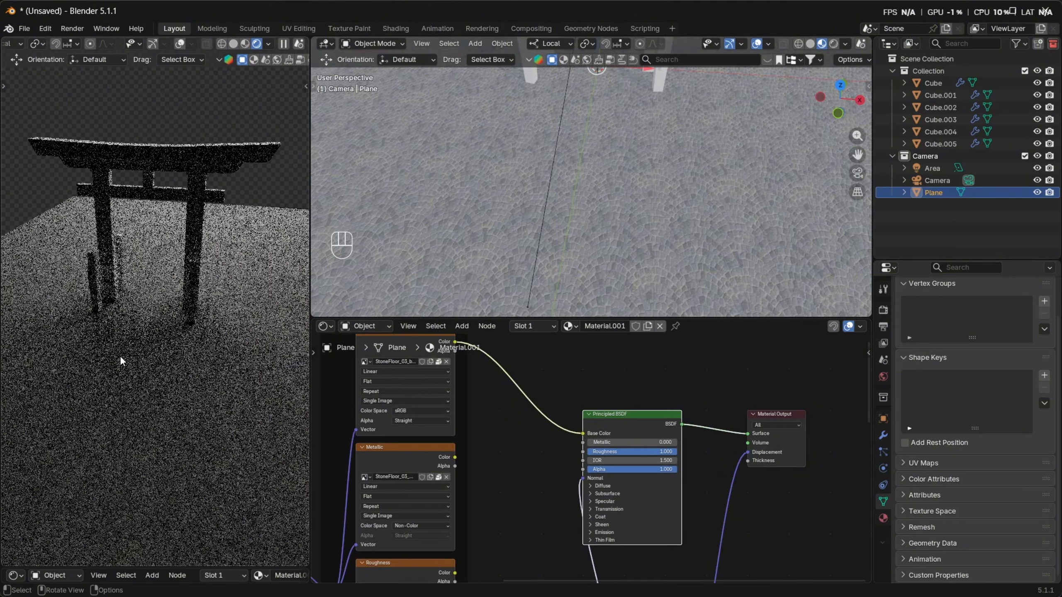
pyautogui.scroll(-4, 648, 520)
pyautogui.moveTo(649, 517); pyautogui.dragTo(647, 444, button='middle')
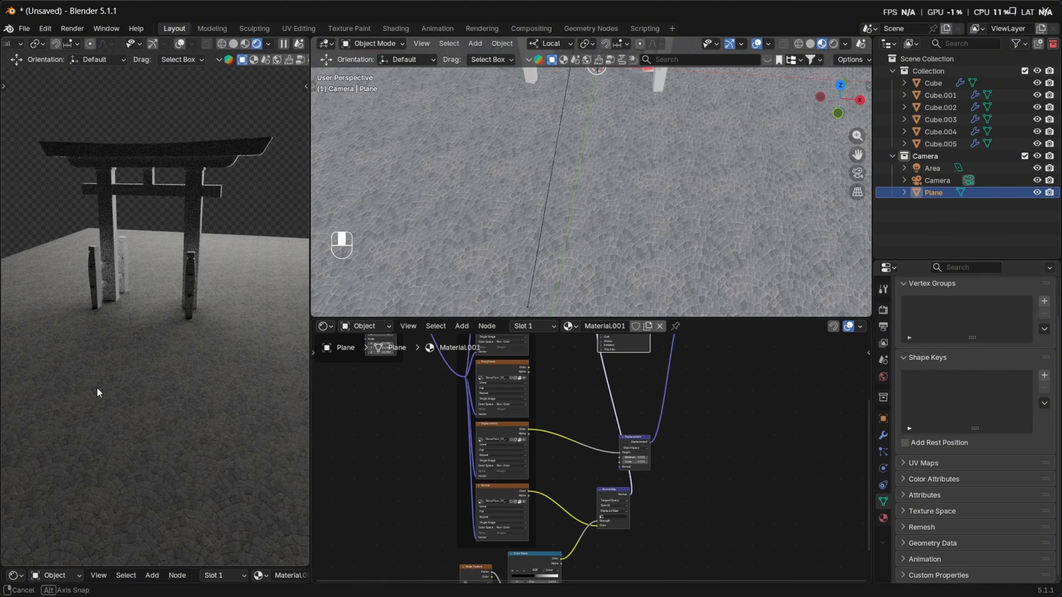
pyautogui.moveTo(96, 388); pyautogui.dragTo(120, 371, button='middle')
# Move the Color Ramp's white stop to position 0.528 and set the Noise Texture's Scale to 0.230
pyautogui.scroll(-3, 562, 516)
pyautogui.scroll(5, 562, 514)
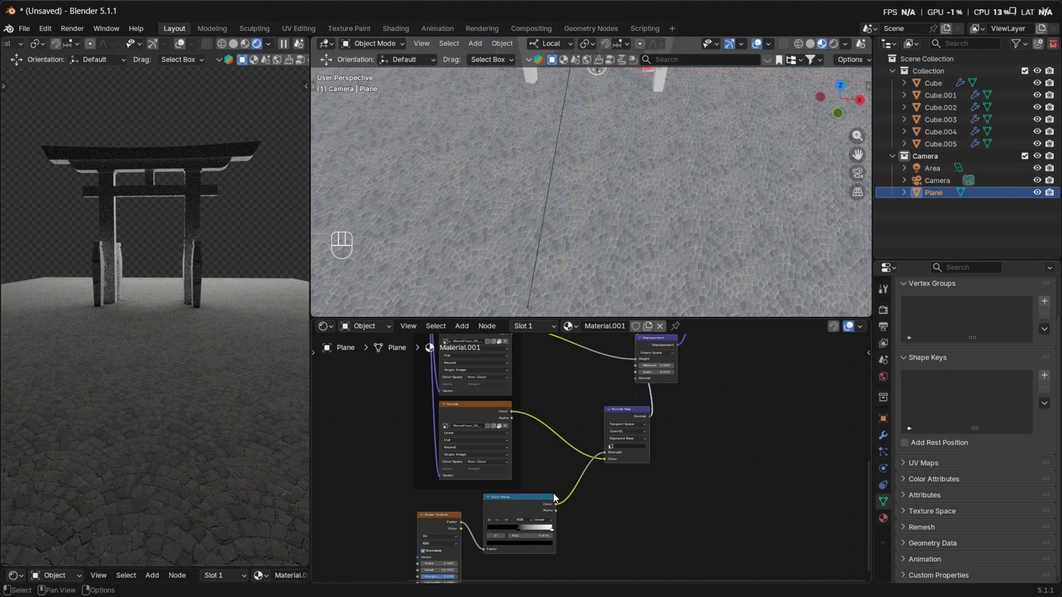
pyautogui.moveTo(660, 476); pyautogui.dragTo(635, 477)
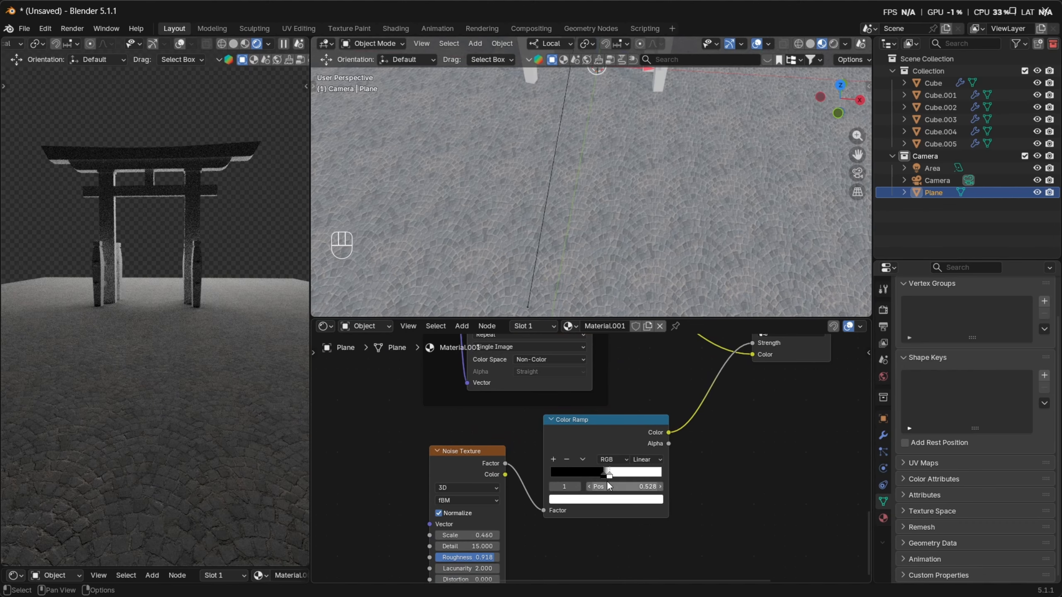
pyautogui.moveTo(552, 505); pyautogui.dragTo(569, 462, button='middle')
pyautogui.scroll(3, 570, 463)
pyautogui.moveTo(514, 493); pyautogui.dragTo(524, 489, button='middle')
pyautogui.moveTo(510, 498)
pyautogui.mouseDown()
pyautogui.moveTo(460, 498)
pyautogui.moveTo(472, 498)
pyautogui.mouseUp()
pyautogui.scroll(-4, 173, 359)
# Check the previewed noise mask through the scene camera and reconnect the Principled BSDF to the Material Output
pyautogui.moveTo(173, 359); pyautogui.dragTo(183, 371, button='middle')
pyautogui.scroll(2, 183, 370)
pyautogui.press('KP_0')
pyautogui.scroll(2, 483, 499)
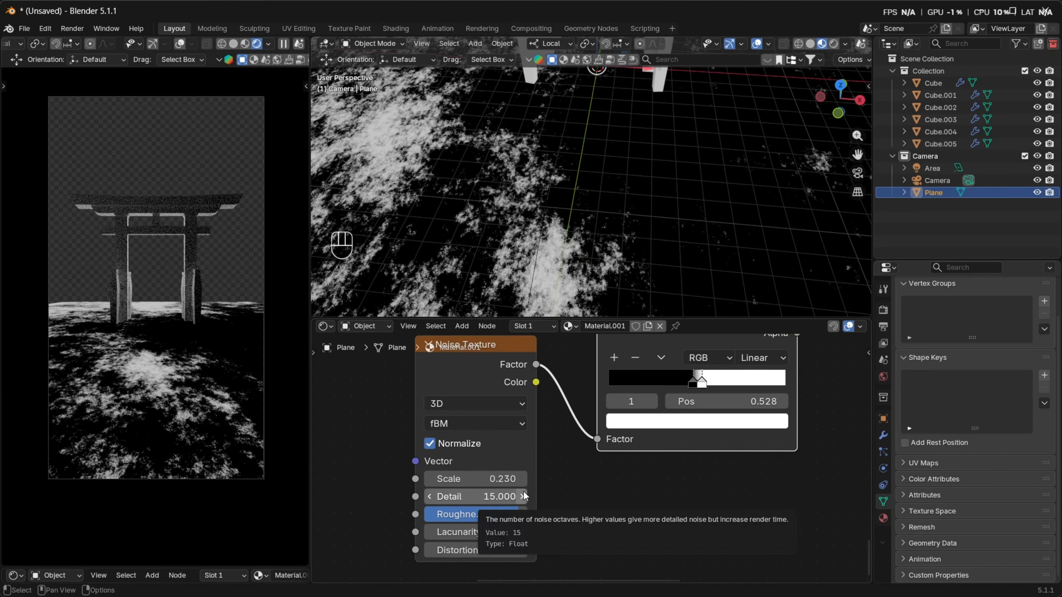
pyautogui.scroll(1, 604, 462)
pyautogui.scroll(-8, 705, 360)
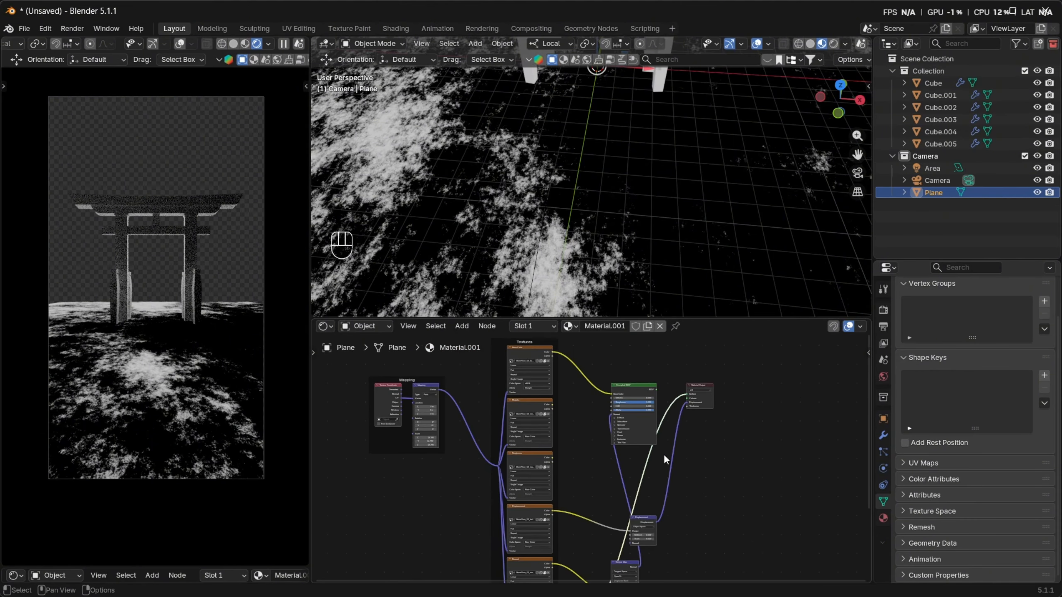
pyautogui.keyDown('ctrl'); pyautogui.keyDown('shift'); pyautogui.click(647, 385); pyautogui.keyUp('shift'); pyautogui.keyUp('ctrl')
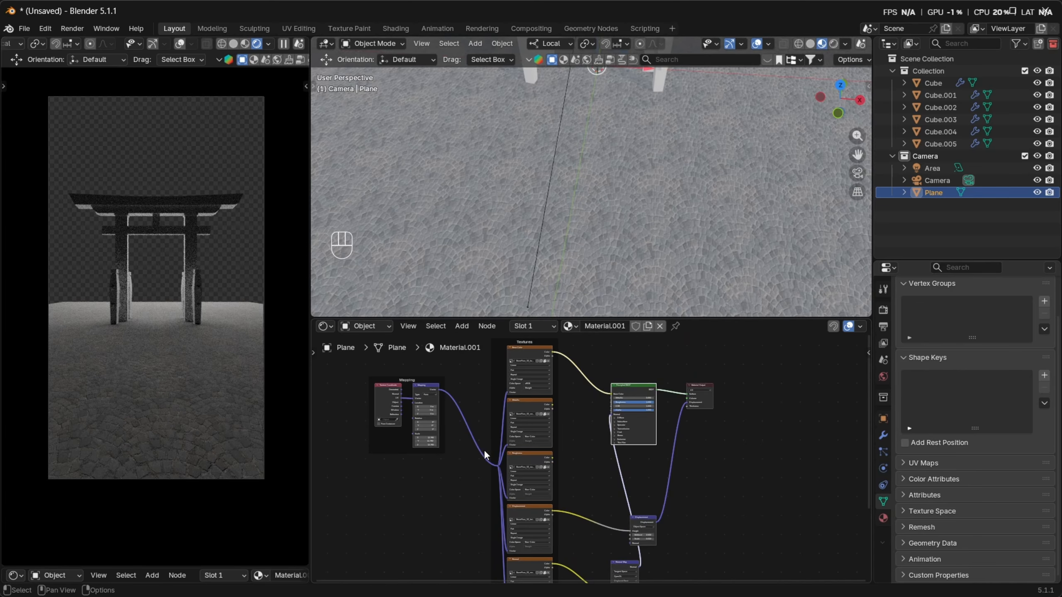
# Lower the ground shader's Roughness to 0.117, check the reflection in the camera view, and set it to 0
pyautogui.scroll(3, 592, 458)
pyautogui.moveTo(663, 360); pyautogui.dragTo(638, 365)
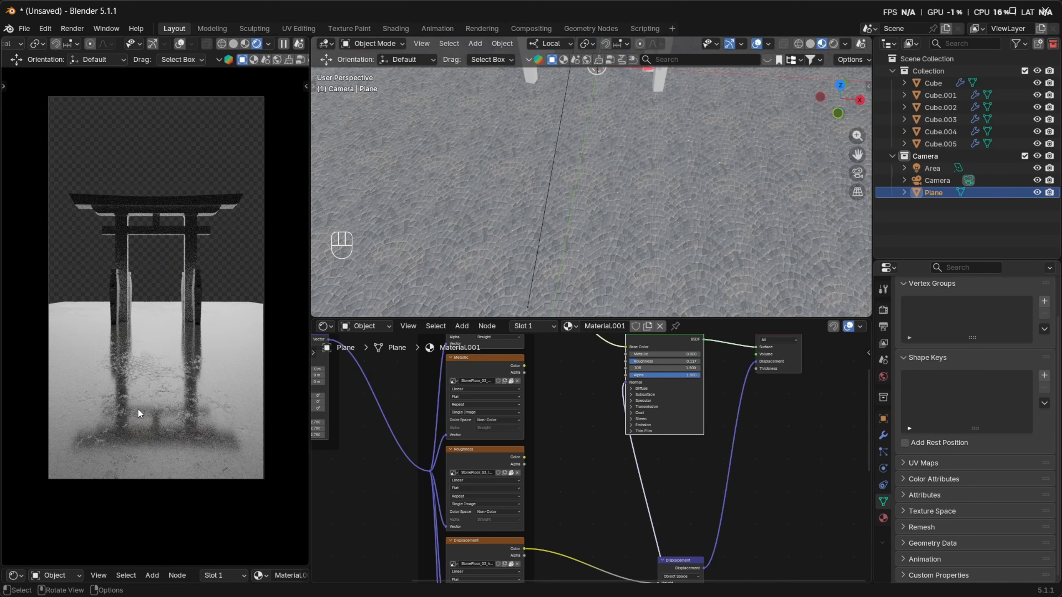
pyautogui.scroll(5, 138, 408)
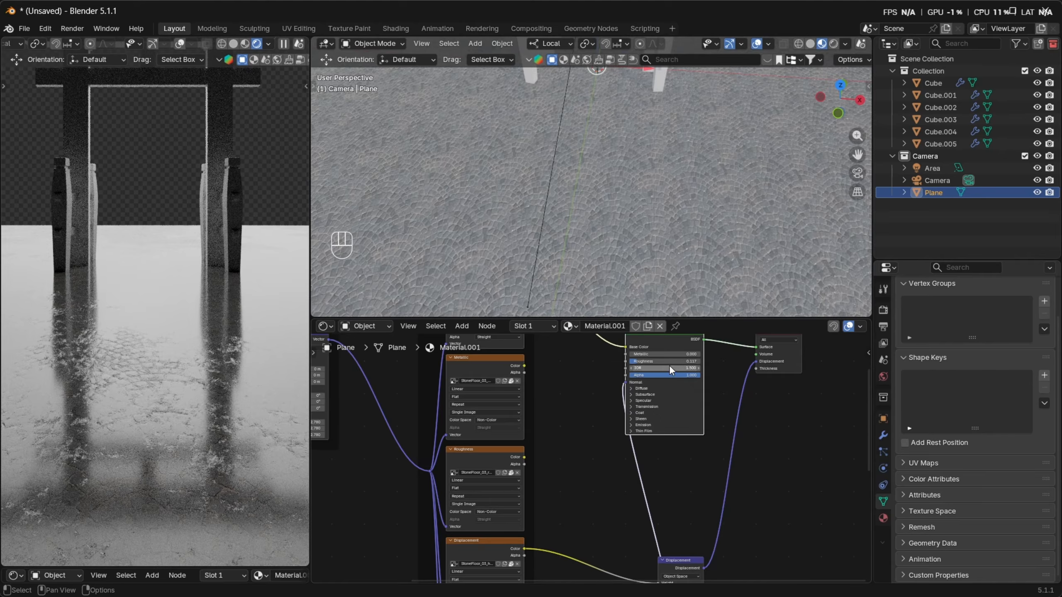
pyautogui.moveTo(669, 363); pyautogui.dragTo(629, 362)
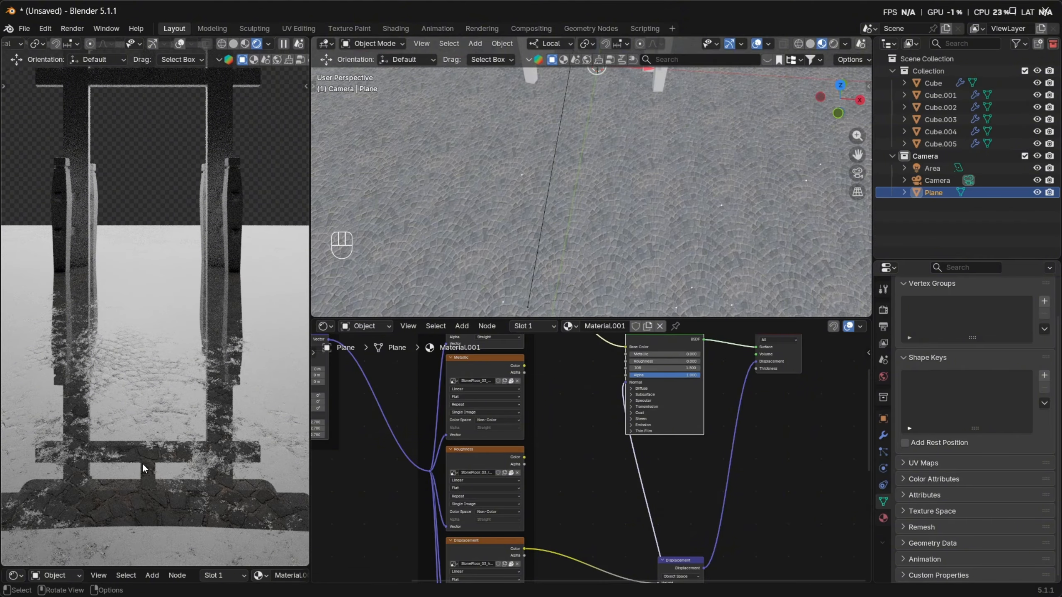
# Spread the Color Ramp's black and white stops further apart, with the white stop at position 0.573
pyautogui.scroll(-4, 148, 445)
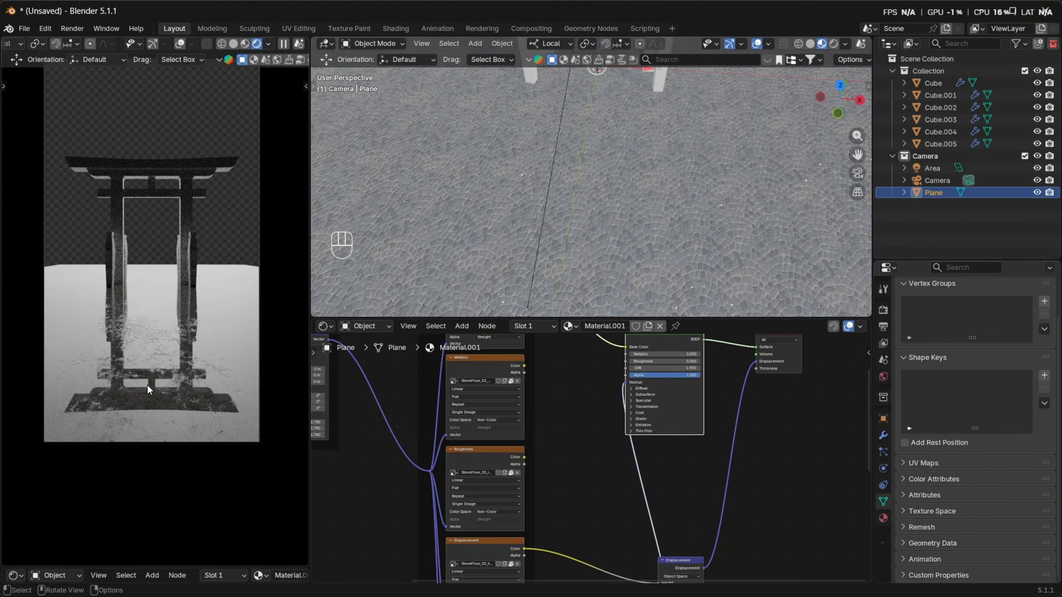
pyautogui.scroll(3, 147, 384)
pyautogui.scroll(-5, 602, 478)
pyautogui.moveTo(619, 532); pyautogui.dragTo(627, 438, button='middle')
pyautogui.scroll(2, 644, 480)
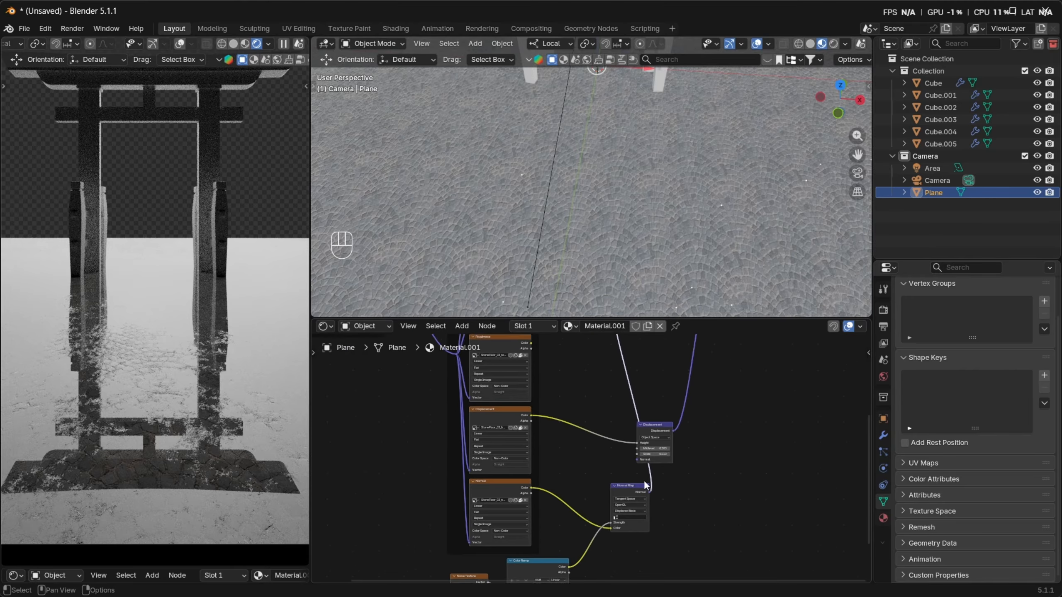
pyautogui.moveTo(645, 481); pyautogui.dragTo(665, 439, button='middle')
pyautogui.scroll(7, 619, 465)
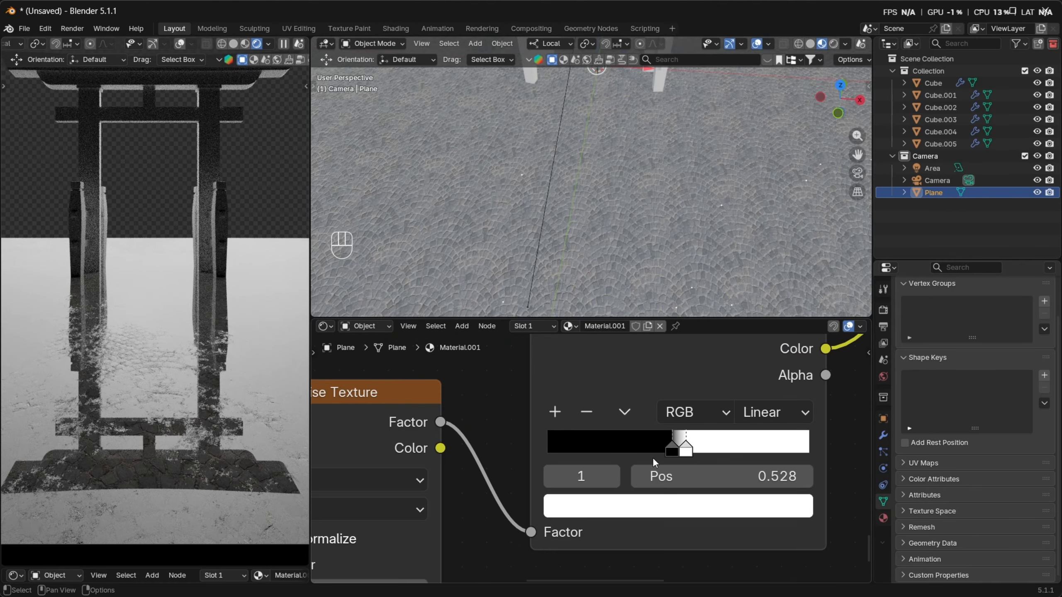
pyautogui.moveTo(672, 449); pyautogui.dragTo(702, 455)
pyautogui.click(689, 452)
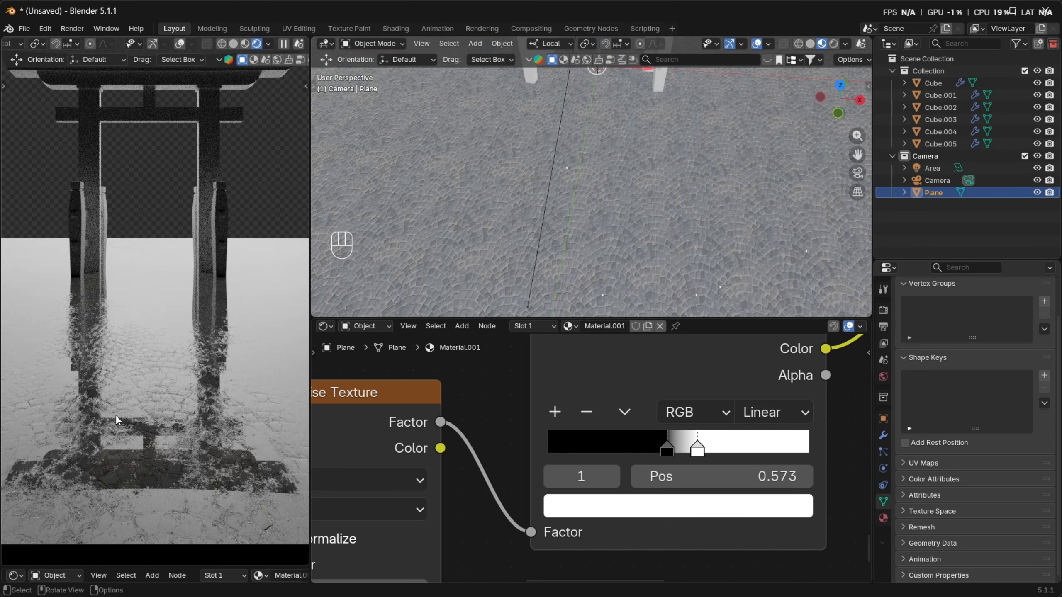
# Examine the gate's broken-up reflection in the camera view and the overall layout of plane, gate and light in the scene
pyautogui.scroll(-4, 151, 399)
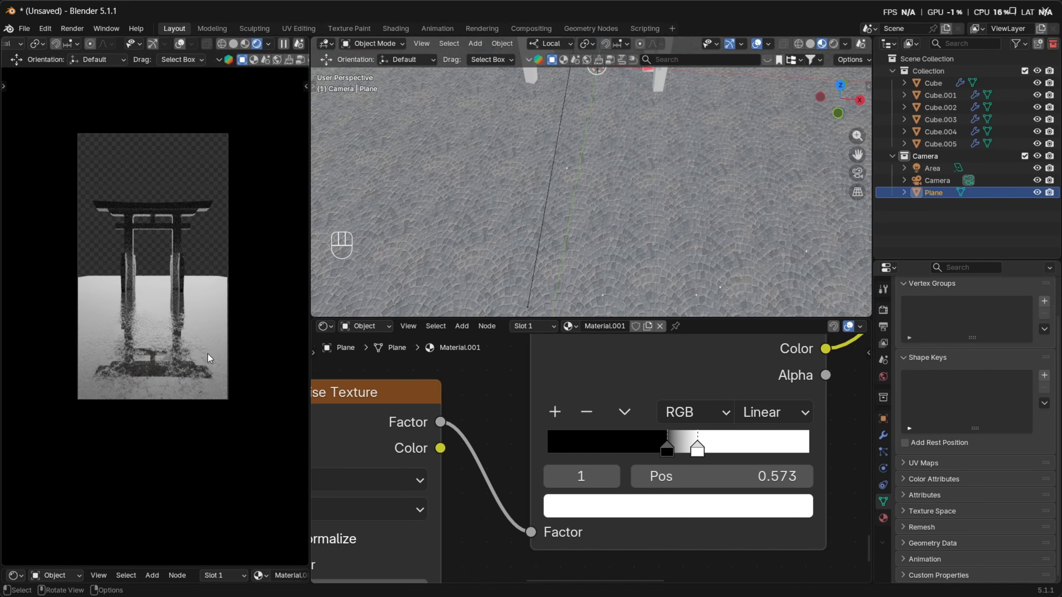
pyautogui.scroll(-5, 710, 250)
pyautogui.moveTo(719, 233); pyautogui.dragTo(560, 200, button='middle')
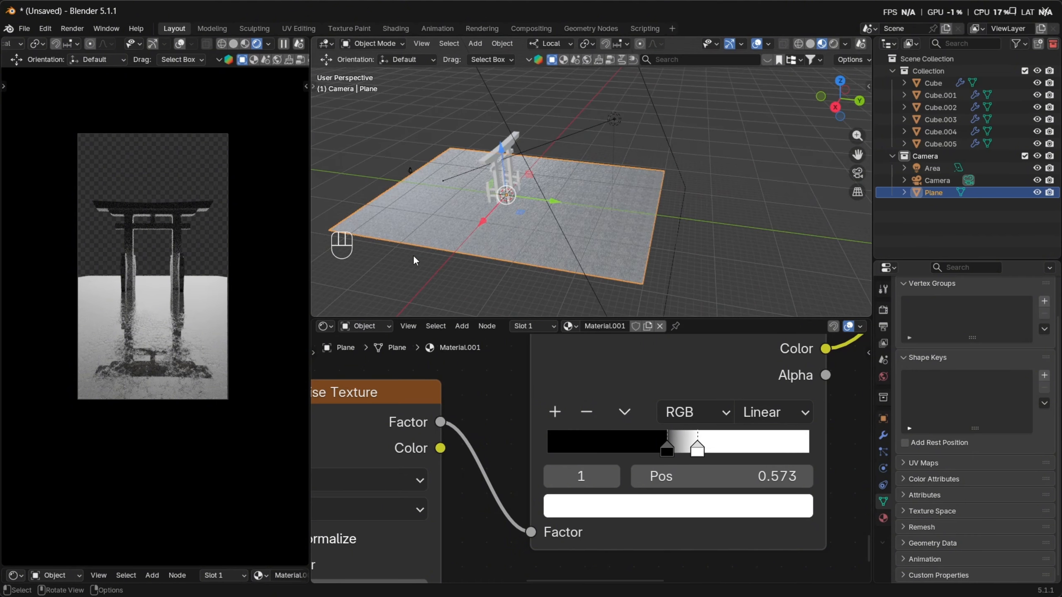
pyautogui.scroll(1, 135, 332)
pyautogui.keyDown('shift'); pyautogui.moveTo(168, 295); pyautogui.dragTo(174, 348, button='middle'); pyautogui.keyUp('shift')
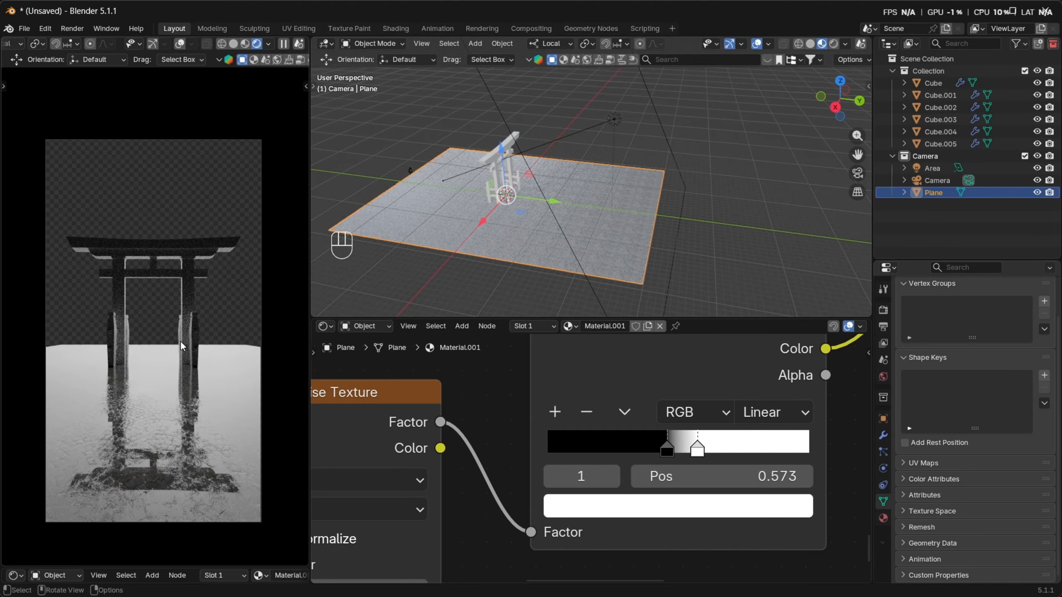
pyautogui.scroll(-3, 569, 202)
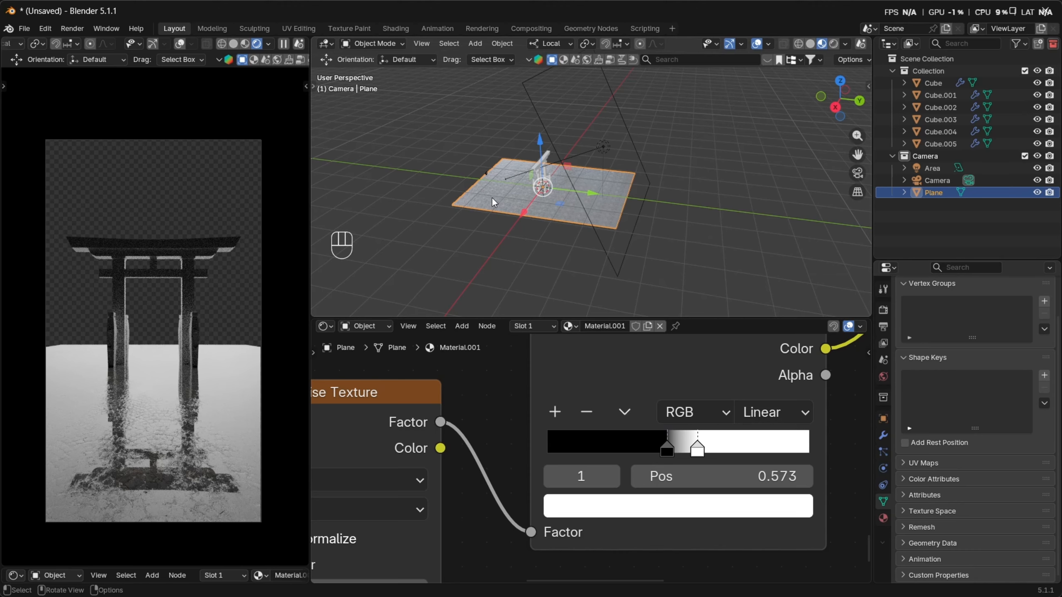
pyautogui.scroll(-4, 558, 201)
pyautogui.moveTo(558, 200); pyautogui.dragTo(660, 363, button='middle')
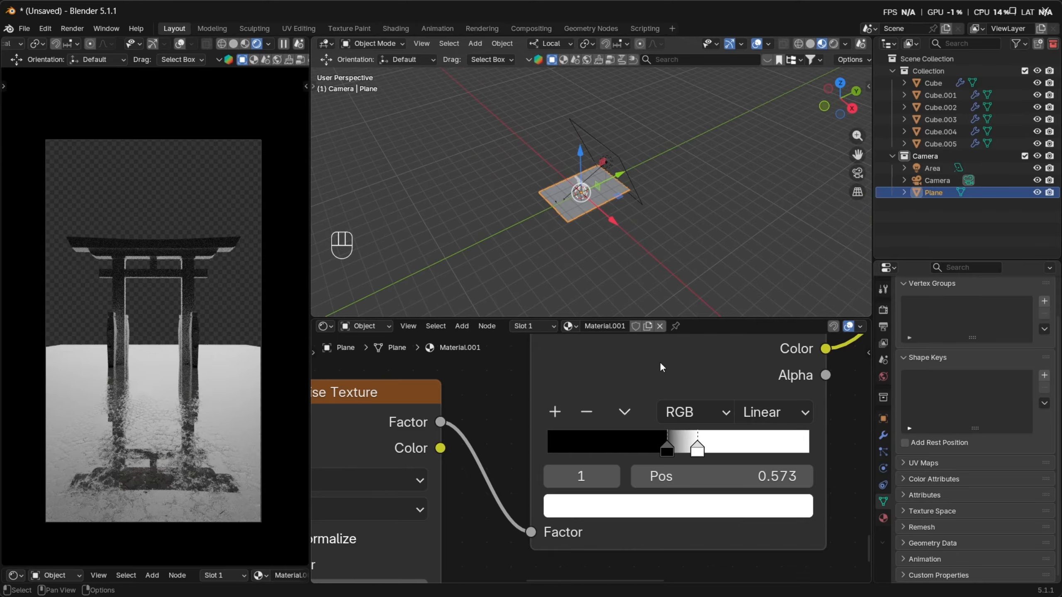
# Import the misty mountain image from the Downloads folder as a mesh plane
pyautogui.moveTo(716, 319); pyautogui.dragTo(715, 472)
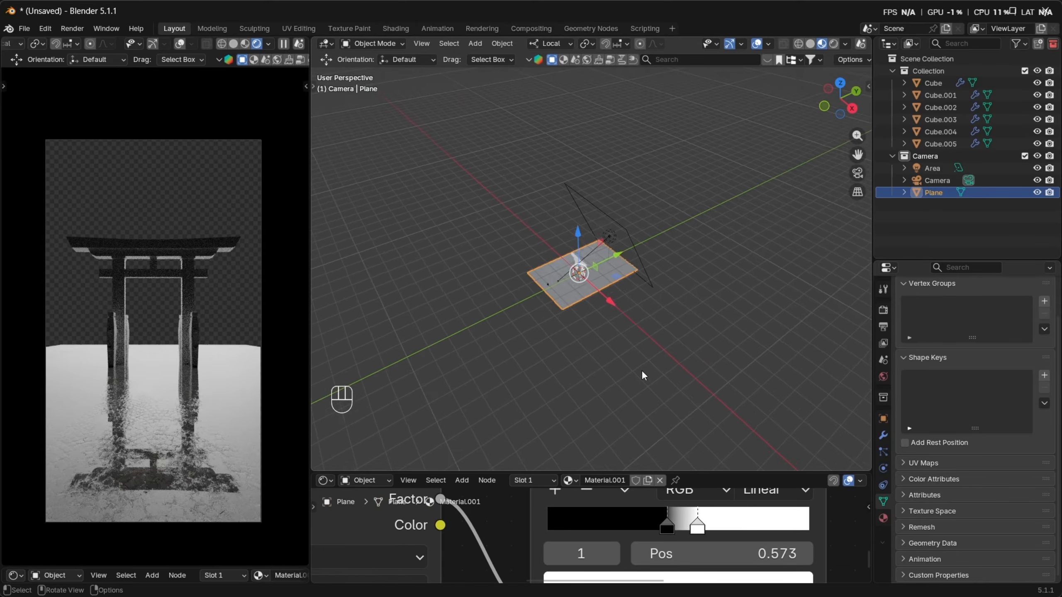
pyautogui.hotkey('shift', 'a')
pyautogui.hotkey('shift', 'a')
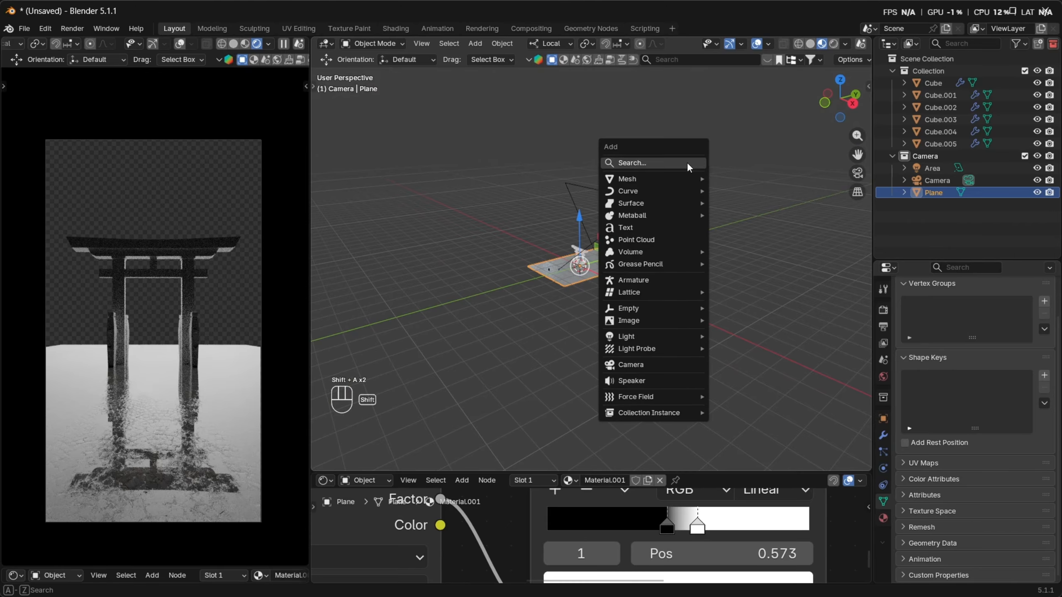
pyautogui.moveTo(639, 320)
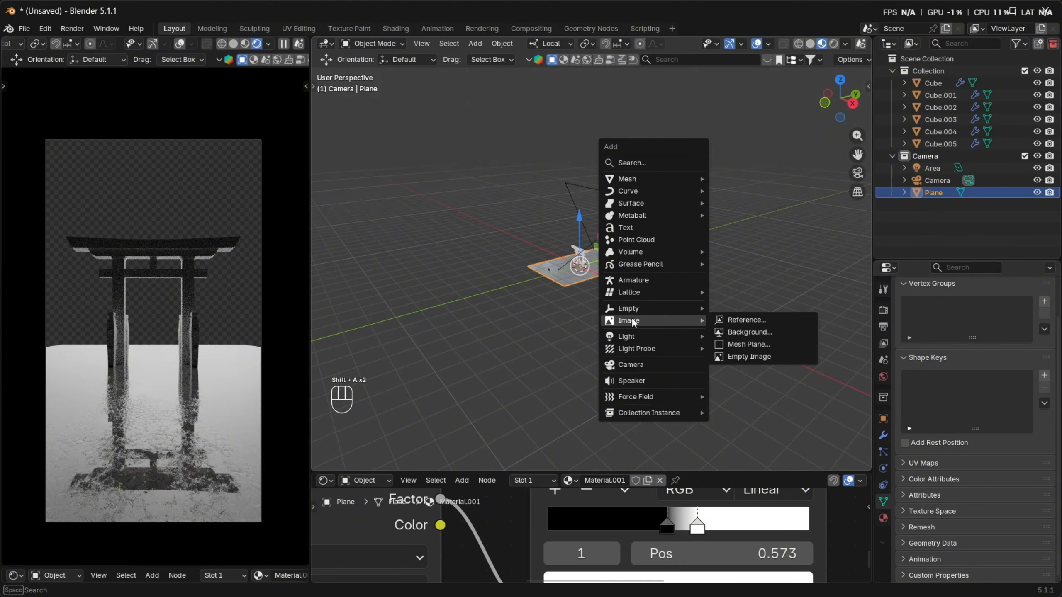
pyautogui.click(780, 344)
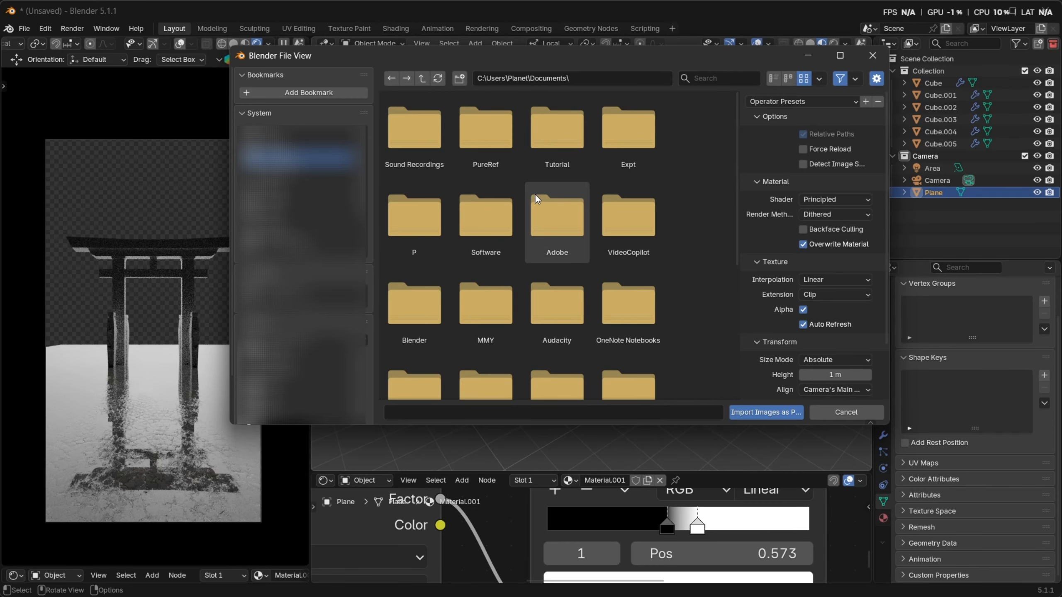
pyautogui.click(297, 169)
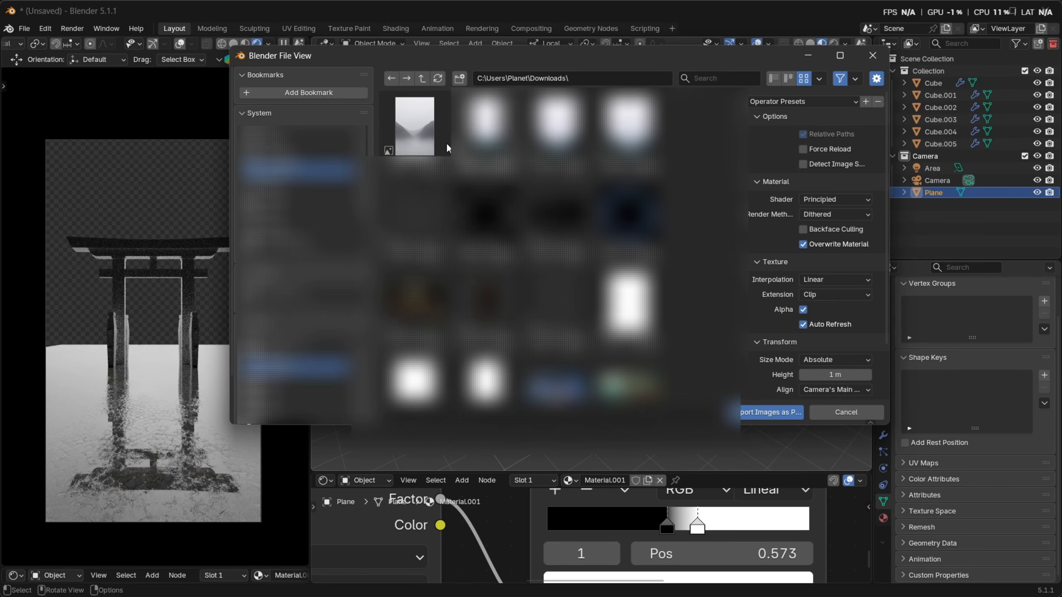
pyautogui.click(750, 411)
# Move the imported image plane far back behind the gate and the ground plane
pyautogui.scroll(6, 652, 329)
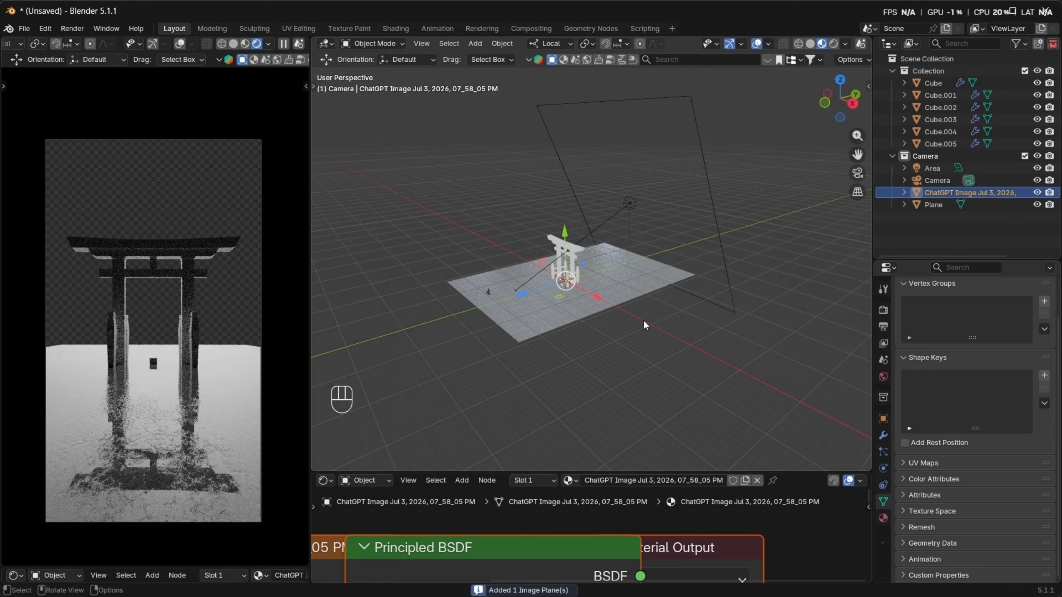
pyautogui.press('KP_Decimal')
pyautogui.moveTo(715, 379); pyautogui.dragTo(570, 276, button='middle')
pyautogui.scroll(-6, 653, 253)
pyautogui.scroll(-4, 569, 271)
pyautogui.moveTo(547, 269); pyautogui.dragTo(803, 191)
pyautogui.scroll(-5, 802, 190)
# Snap the 3D cursor to the middle of the image plane's bottom edge
pyautogui.keyDown('shift'); pyautogui.moveTo(802, 191); pyautogui.dragTo(681, 243, button='middle'); pyautogui.keyUp('shift')
pyautogui.scroll(5, 762, 227)
pyautogui.press('`')
pyautogui.click(714, 255)
pyautogui.moveTo(711, 365); pyautogui.dragTo(652, 198, button='middle')
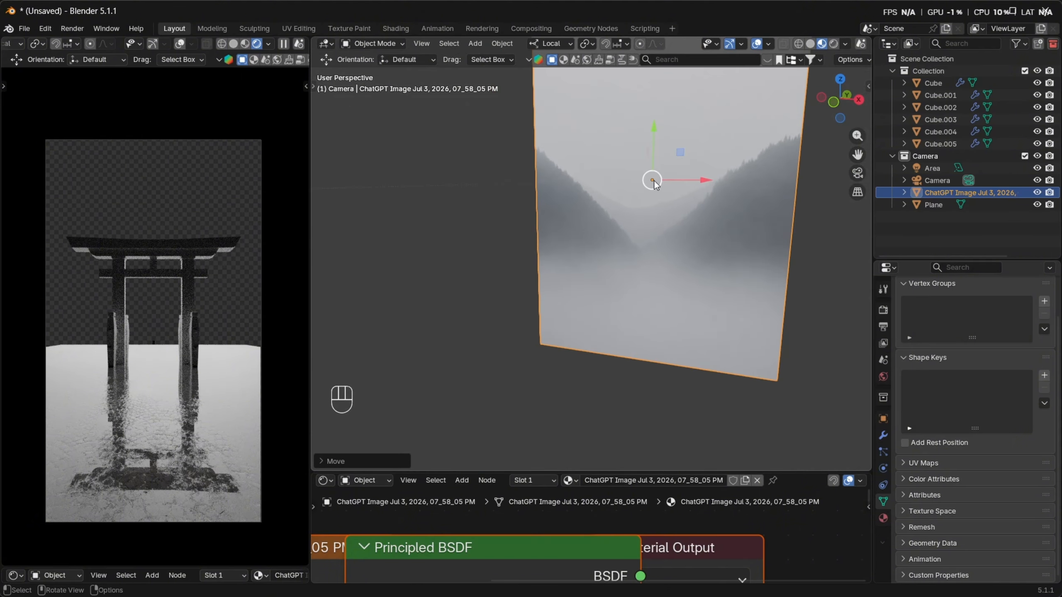
pyautogui.keyDown('shift'); pyautogui.moveTo(662, 332); pyautogui.dragTo(625, 250, button='middle'); pyautogui.keyUp('shift')
pyautogui.press('Tab')
pyautogui.press('2')
pyautogui.moveTo(614, 292); pyautogui.dragTo(694, 272, button='middle')
pyautogui.click(610, 284)
pyautogui.hotkey('shift', 's')
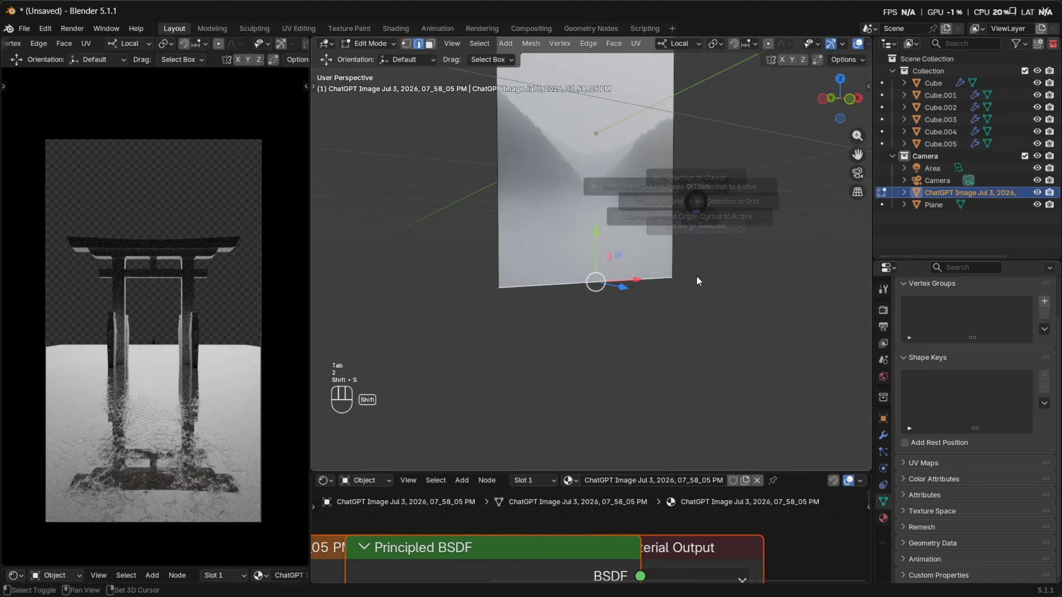
pyautogui.click(697, 278)
# Set the image plane's origin to the 3D cursor at its bottom edge
pyautogui.press('Tab')
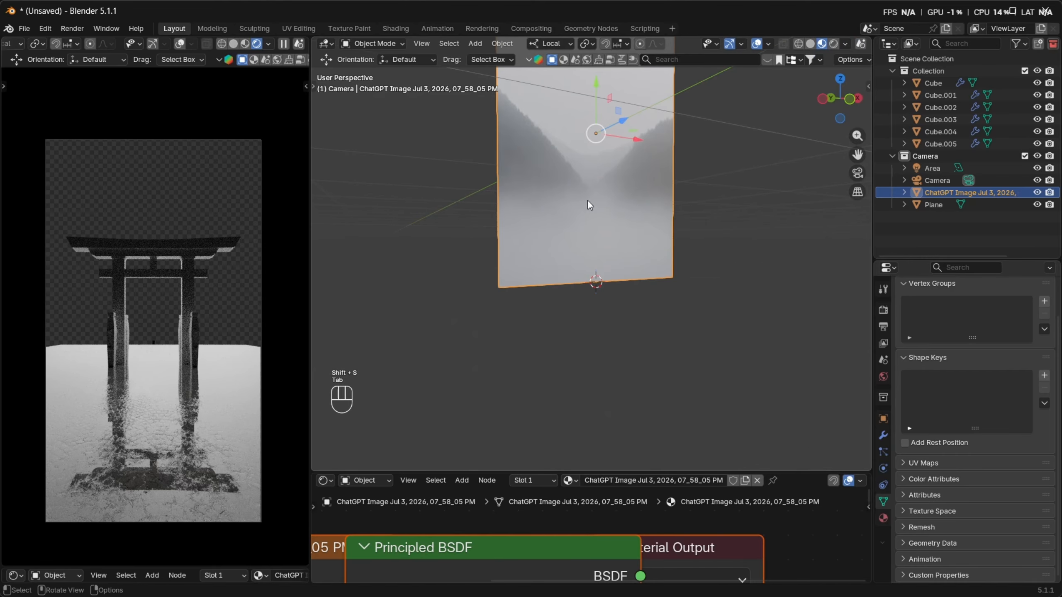
pyautogui.rightClick(579, 156)
pyautogui.moveTo(592, 160)
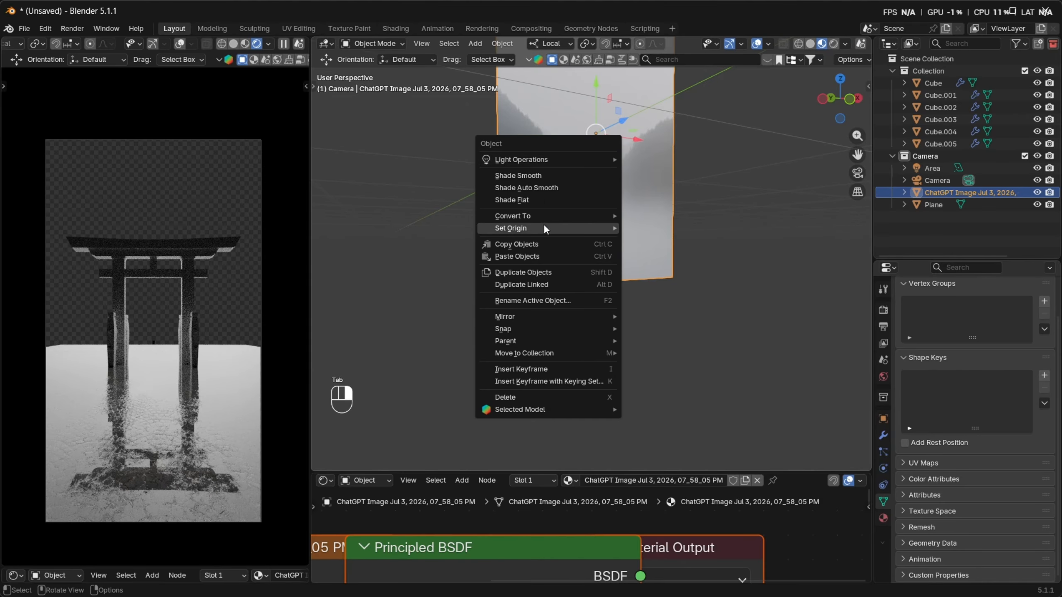
pyautogui.moveTo(541, 229)
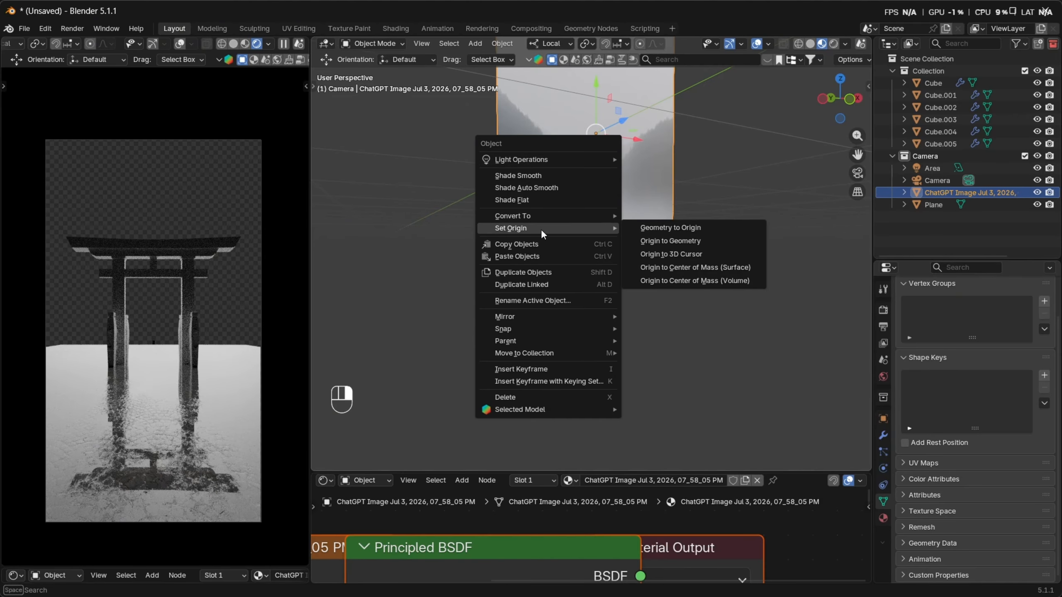
pyautogui.click(686, 252)
pyautogui.press('r')
pyautogui.rightClick(734, 279)
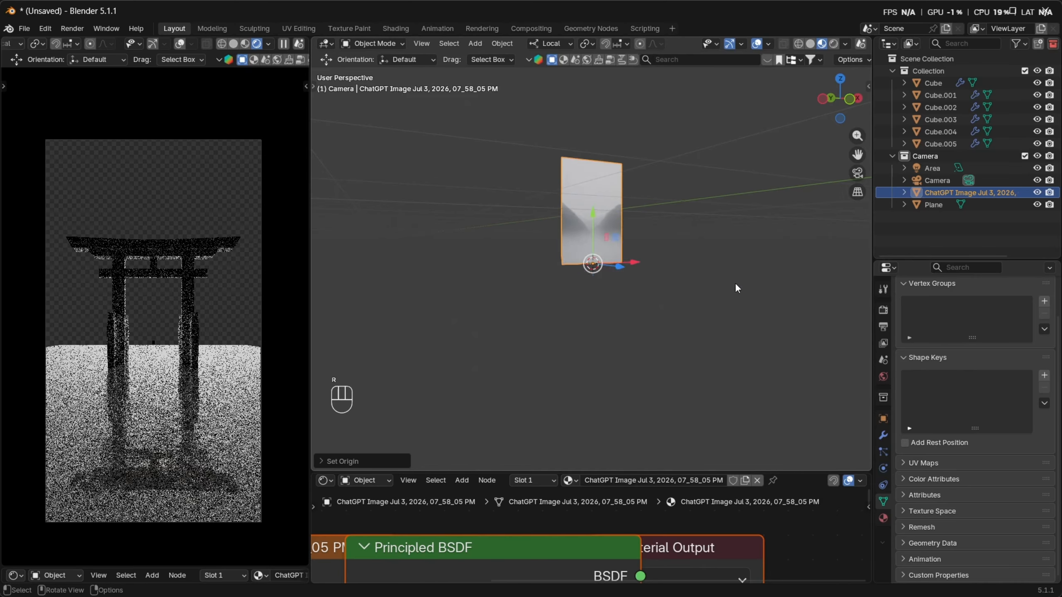
# In the front view, raise the image plane until its bottom edge rests on the ground line
pyautogui.press('`')
pyautogui.press('z')
pyautogui.scroll(2, 632, 258)
pyautogui.keyDown('shift'); pyautogui.moveTo(630, 259); pyautogui.dragTo(588, 338, button='middle'); pyautogui.keyUp('shift')
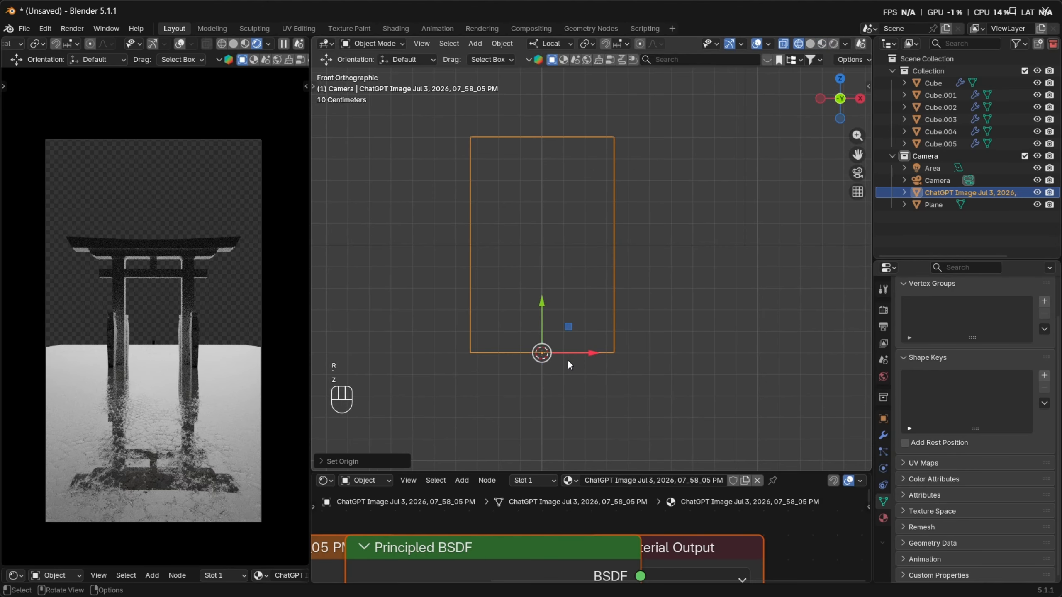
pyautogui.press('g')
pyautogui.press('z')
pyautogui.click(590, 209)
pyautogui.press('g')
pyautogui.press('z')
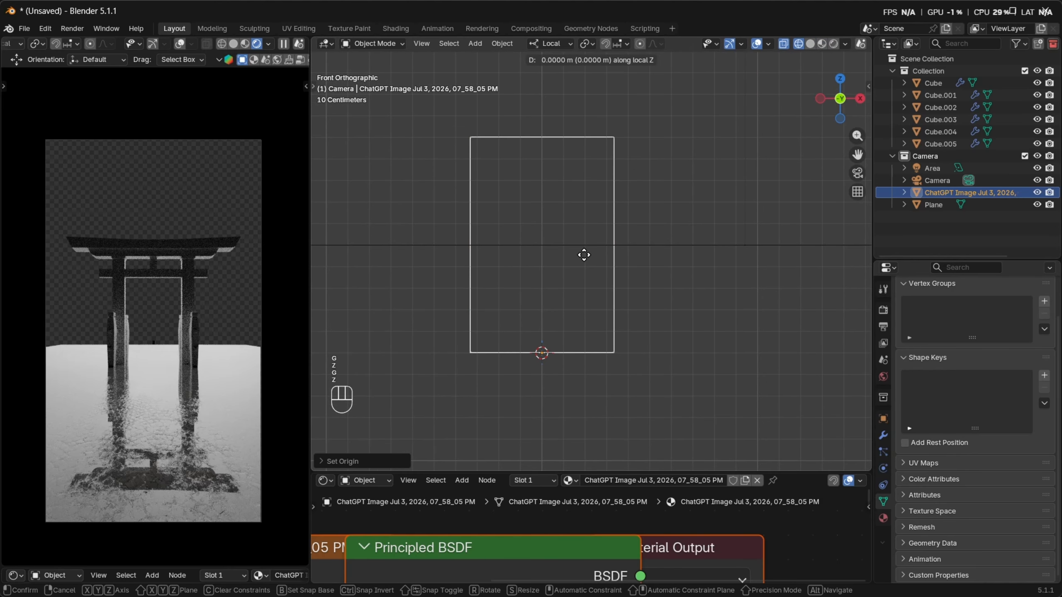
pyautogui.click(597, 151)
pyautogui.scroll(-19, 605, 227)
pyautogui.hotkey('alt', 'z')
pyautogui.hotkey('alt', 'z')
pyautogui.scroll(5, 614, 245)
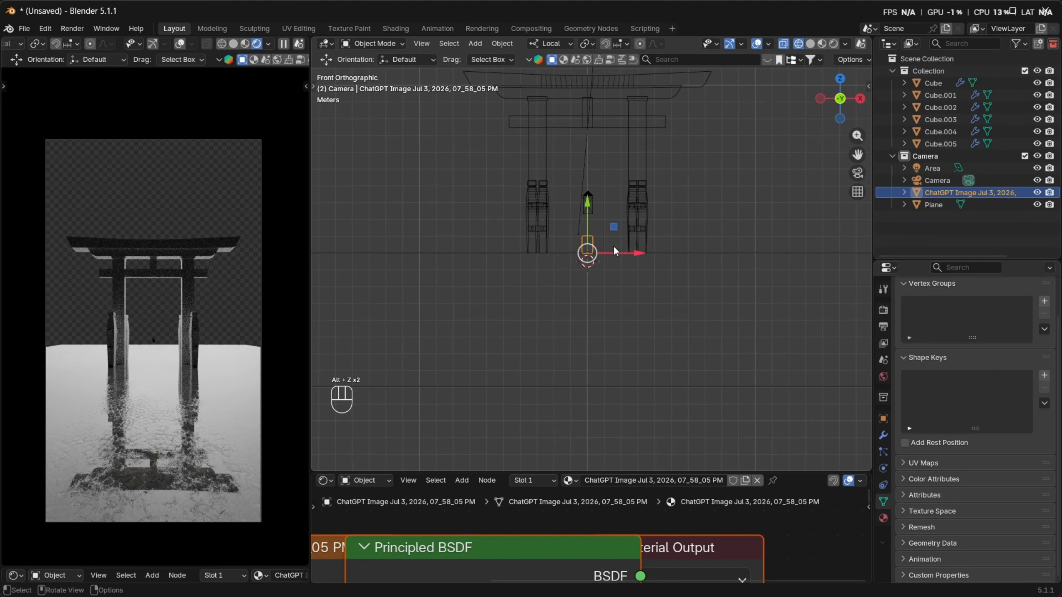
# Scale up the image plane through the camera view until it fills the frame behind the gate above the horizon
pyautogui.press('z')
pyautogui.scroll(-3, 682, 250)
pyautogui.press('KP_0')
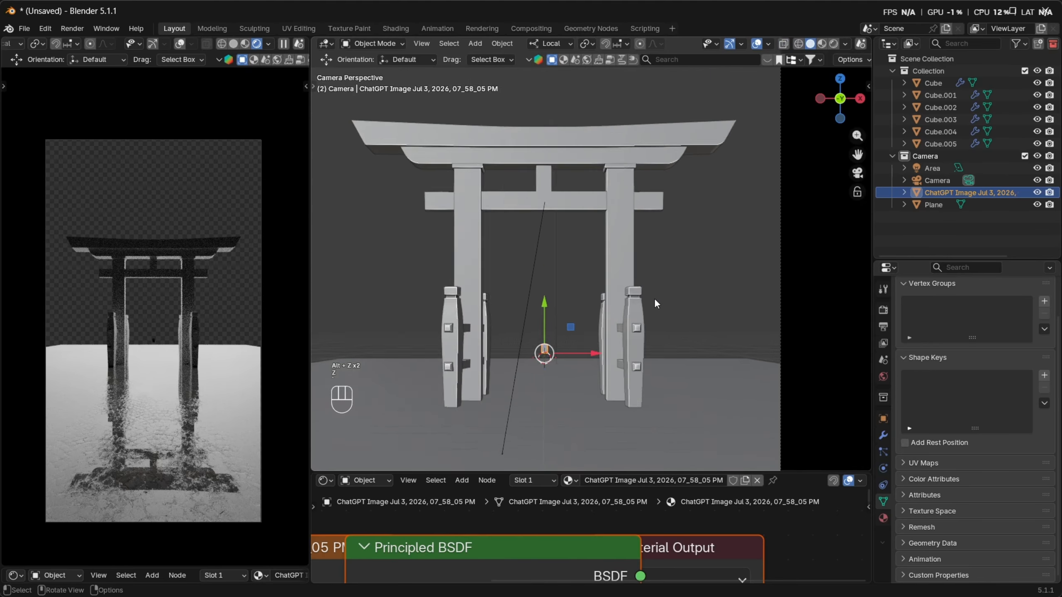
pyautogui.scroll(-4, 638, 325)
pyautogui.press('s')
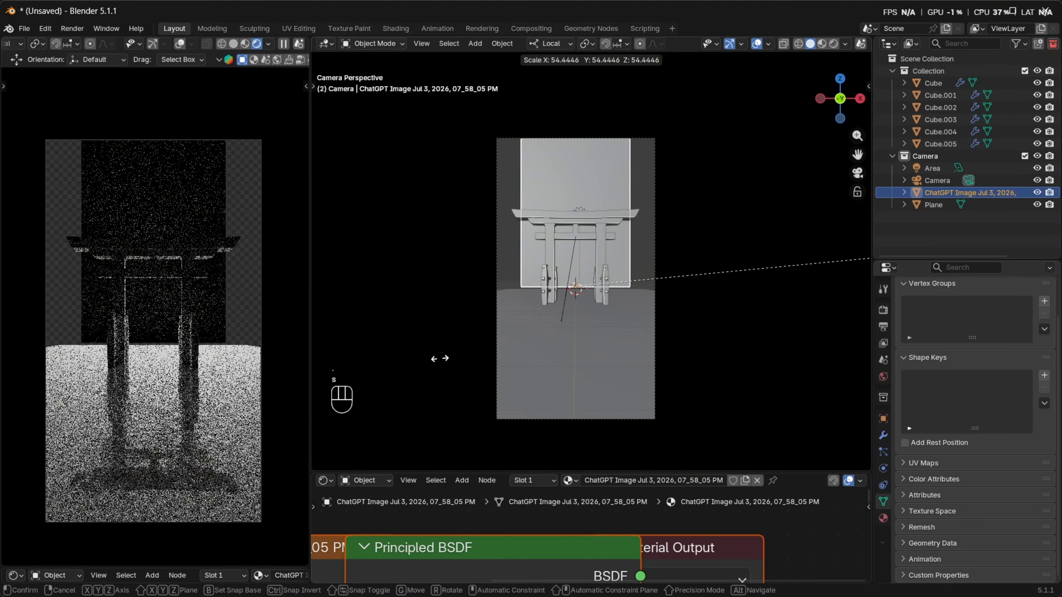
pyautogui.click(503, 332)
pyautogui.press('s')
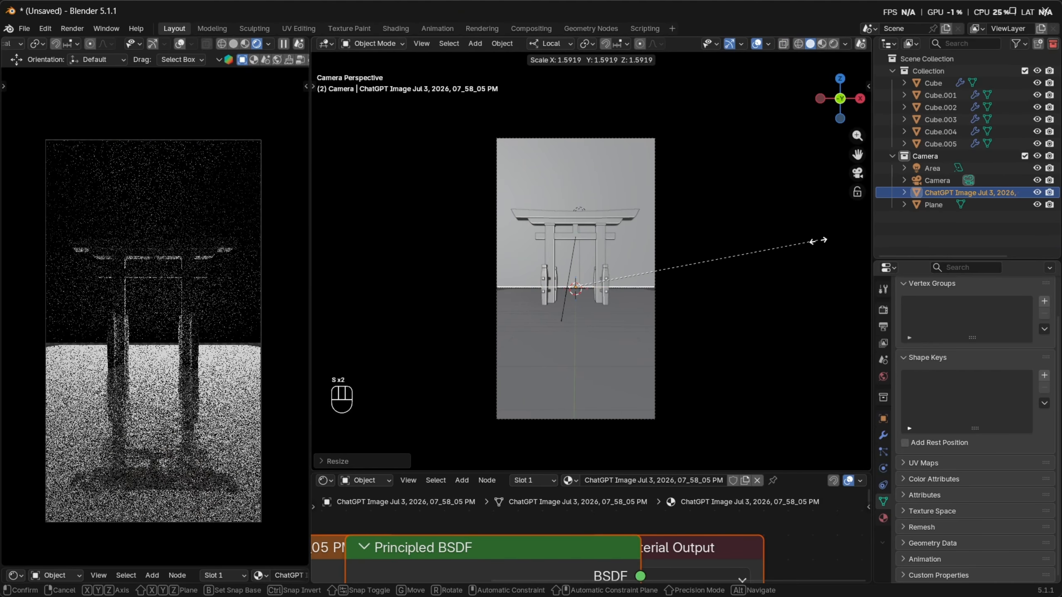
pyautogui.click(817, 240)
# Try to shift the image plane vertically in the camera view along its local Z axis
pyautogui.press('g')
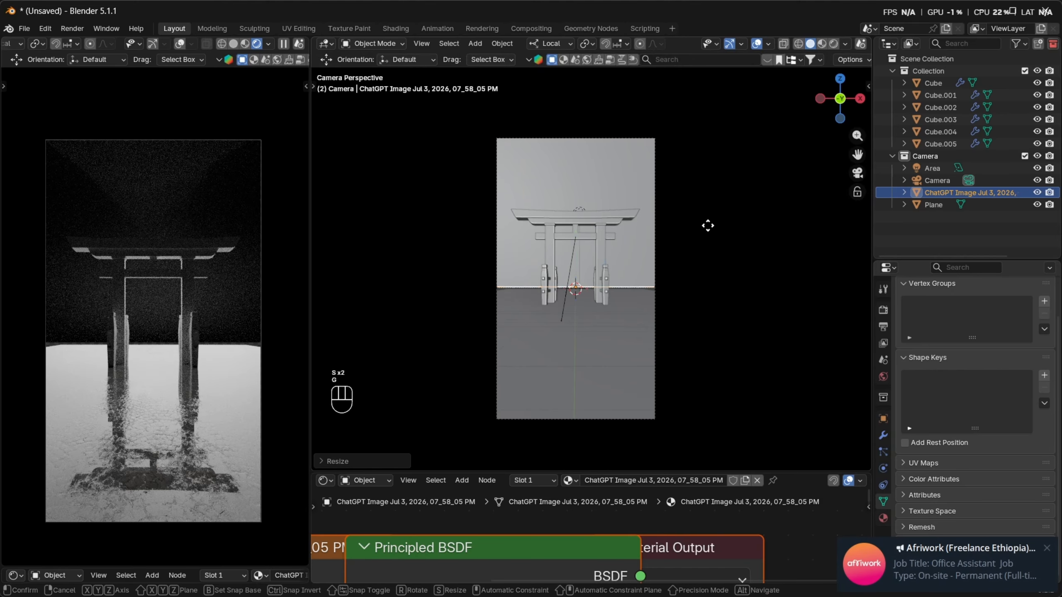
pyautogui.press('z')
pyautogui.click(719, 228)
pyautogui.press('g')
pyautogui.press('z')
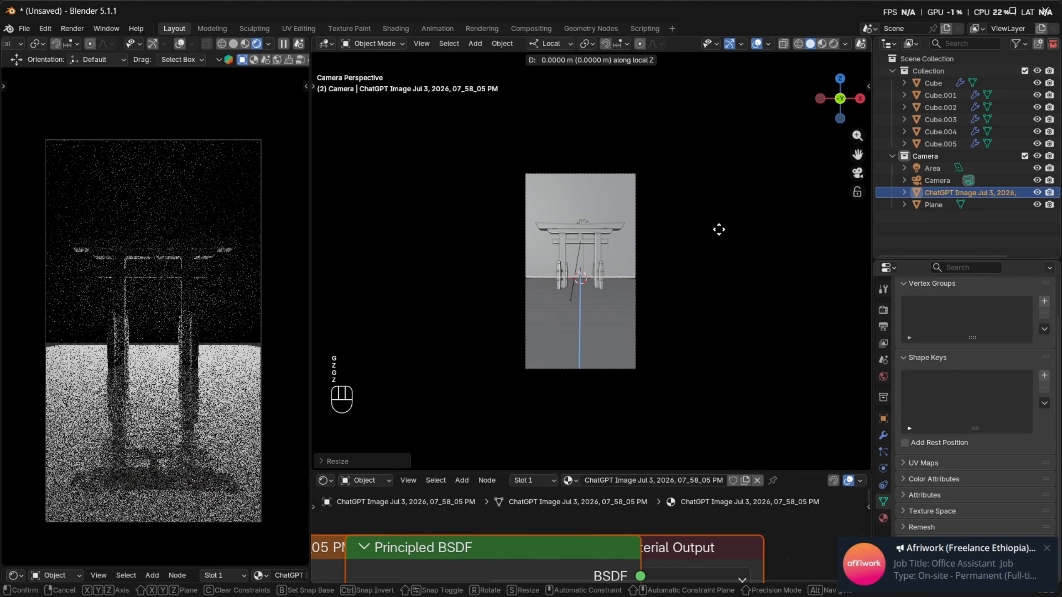
pyautogui.click(723, 259)
# Switch the transform orientation to Global and lower the image plane until its bottom edge lies below the horizon
pyautogui.moveTo(724, 258); pyautogui.dragTo(700, 71, button='middle')
pyautogui.click(561, 42)
pyautogui.click(531, 82)
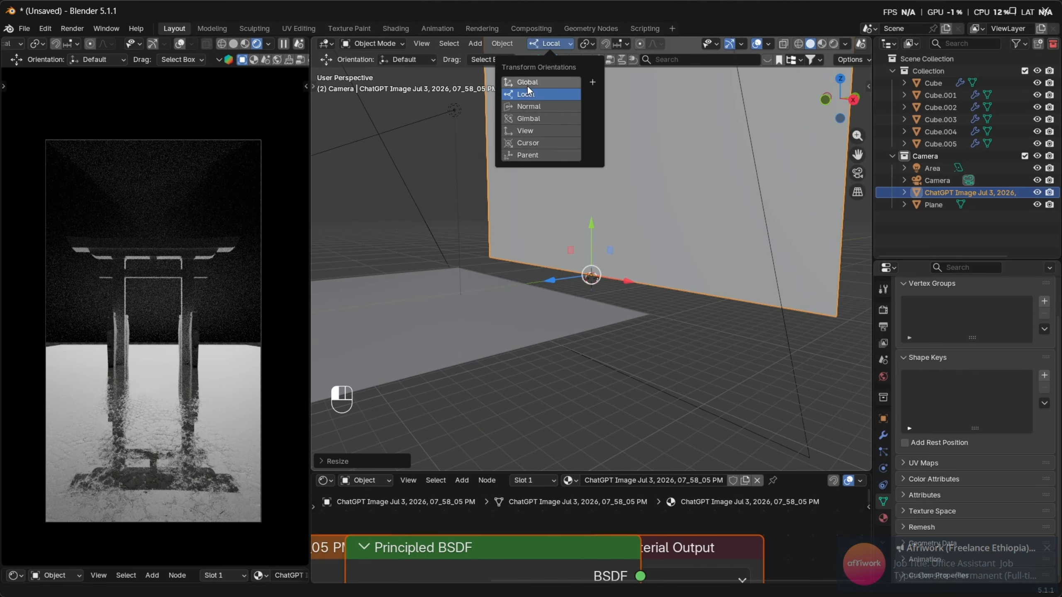
pyautogui.press('KP_0')
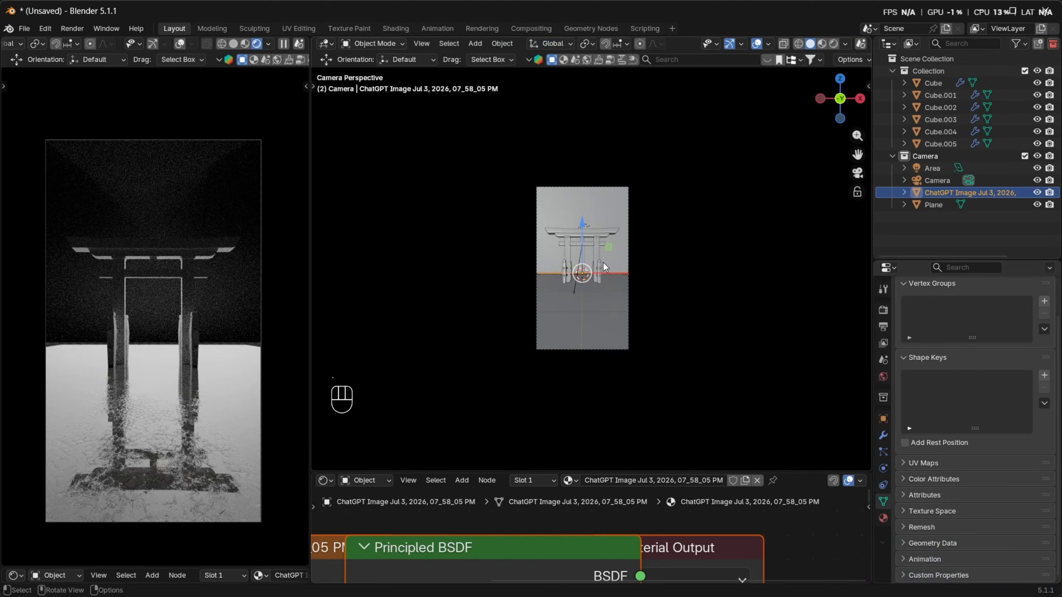
pyautogui.press('g')
pyautogui.press('z')
pyautogui.click(626, 198)
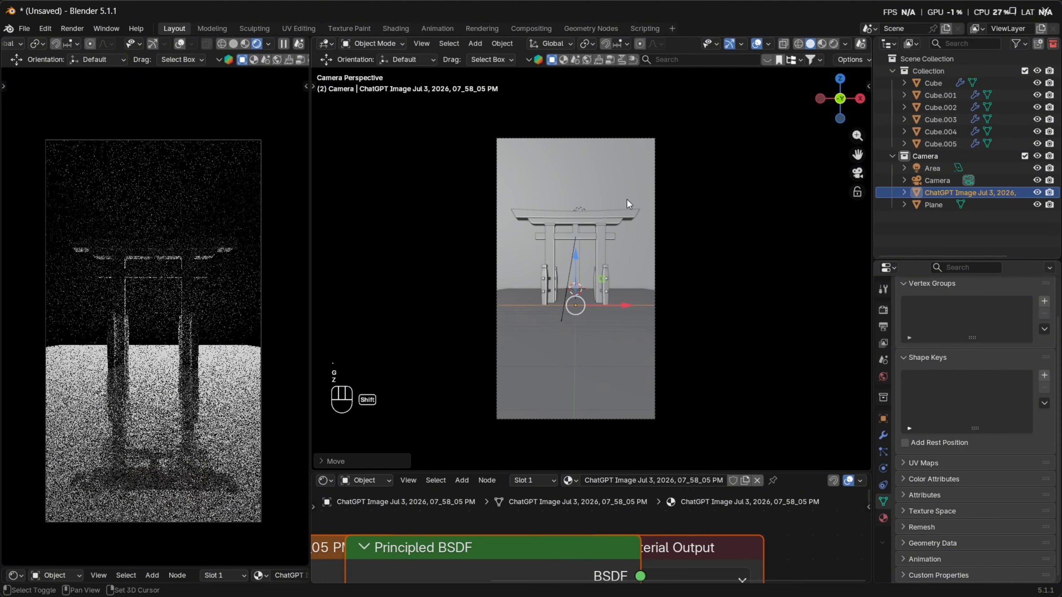
# Enlarge the shader editor and spread the image plane's Image Texture, Principled BSDF and Material Output nodes apart
pyautogui.moveTo(620, 474); pyautogui.dragTo(622, 314)
pyautogui.scroll(-12, 638, 423)
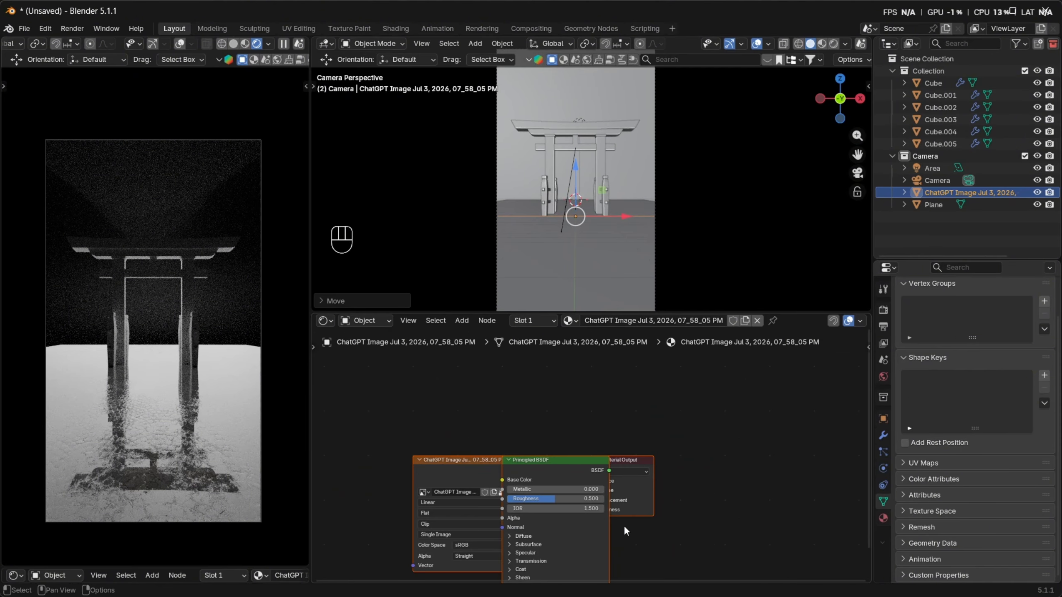
pyautogui.moveTo(593, 549); pyautogui.dragTo(763, 443, button='middle')
pyautogui.scroll(2, 763, 444)
pyautogui.click(556, 540)
pyautogui.moveTo(595, 479); pyautogui.dragTo(541, 549, button='middle')
pyautogui.moveTo(568, 410); pyautogui.dragTo(379, 411)
pyautogui.moveTo(689, 410); pyautogui.dragTo(620, 409)
pyautogui.scroll(-1, 540, 420)
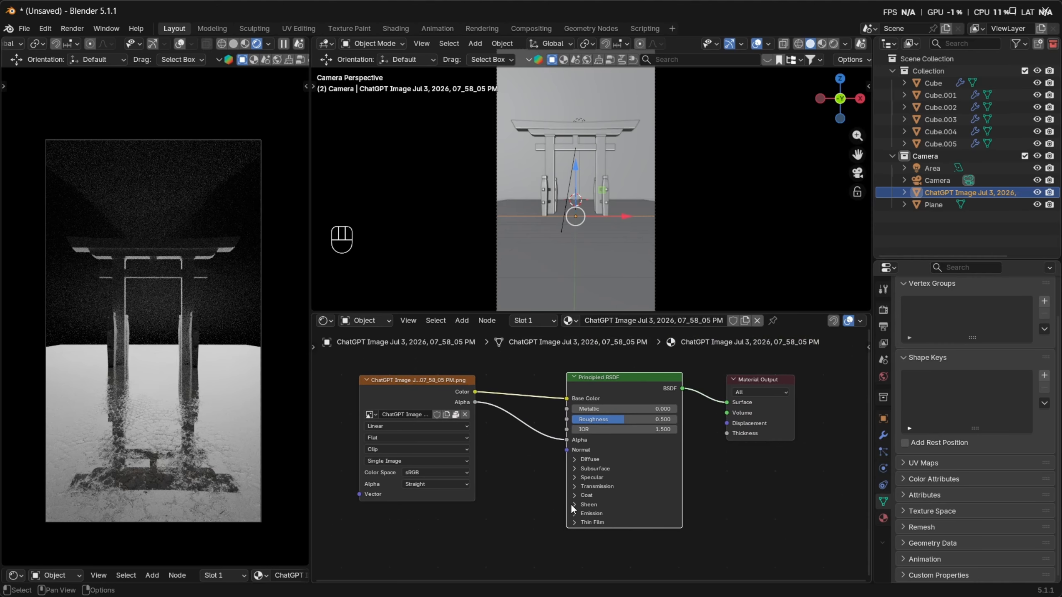
# Connect the image texture's Color to the Principled BSDF's Emission Color and set the Emission Strength to 1
pyautogui.click(580, 514)
pyautogui.moveTo(476, 392); pyautogui.dragTo(568, 524)
pyautogui.click(650, 535)
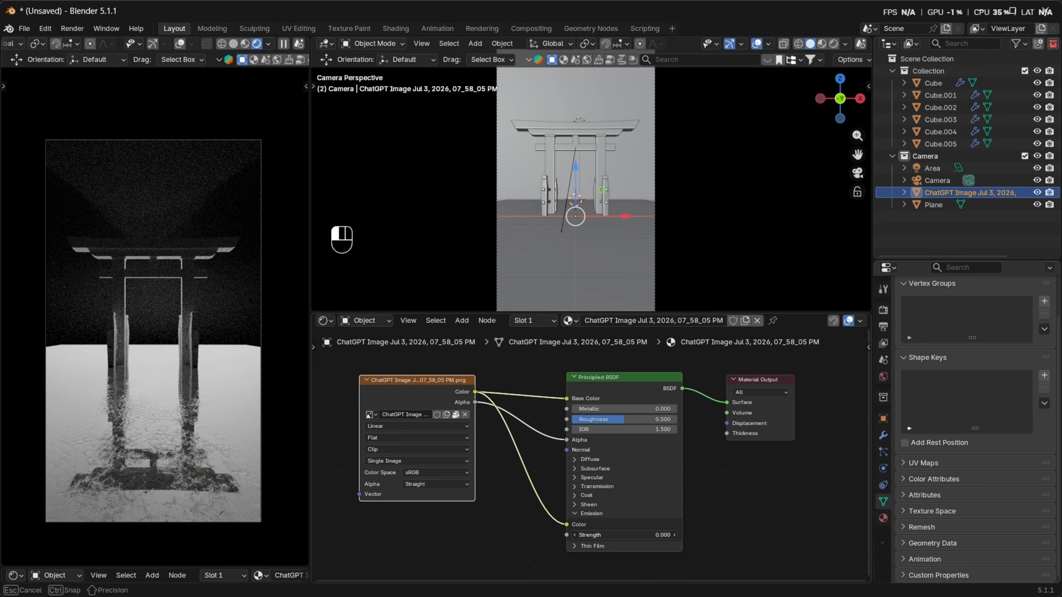
pyautogui.write('1')
pyautogui.press('Return')
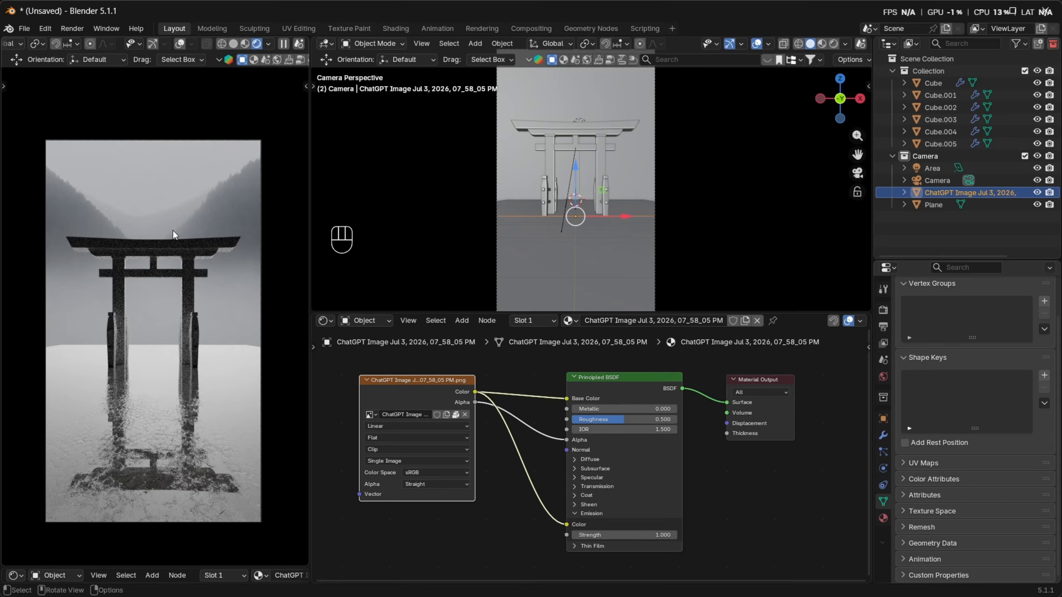
# Lower the backdrop image plane about 15 m along global Z so the mountains sit lower behind the gate
pyautogui.moveTo(538, 158); pyautogui.dragTo(616, 191, button='middle')
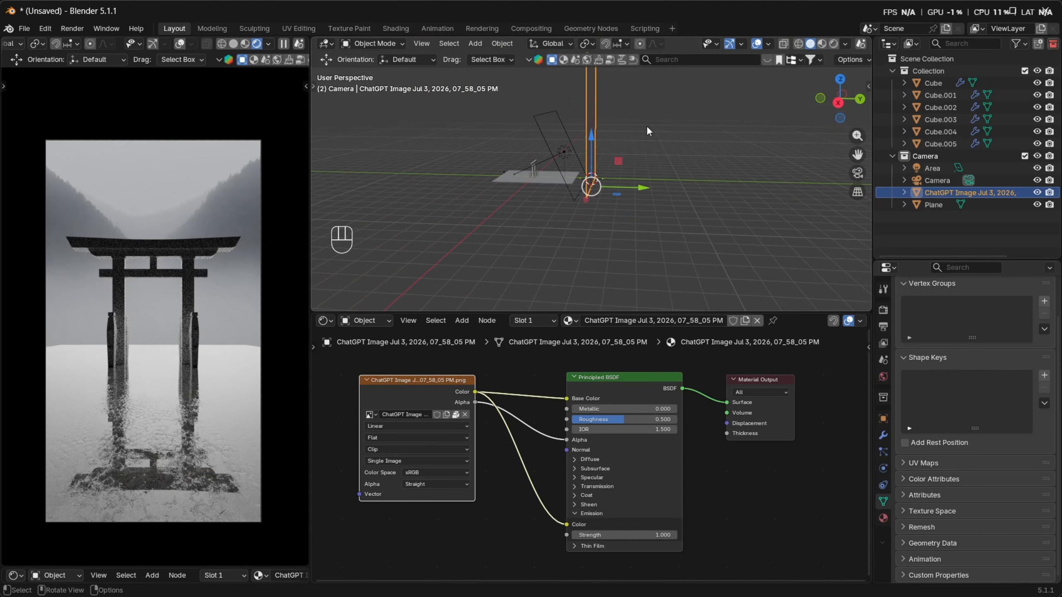
pyautogui.press('g')
pyautogui.press('z')
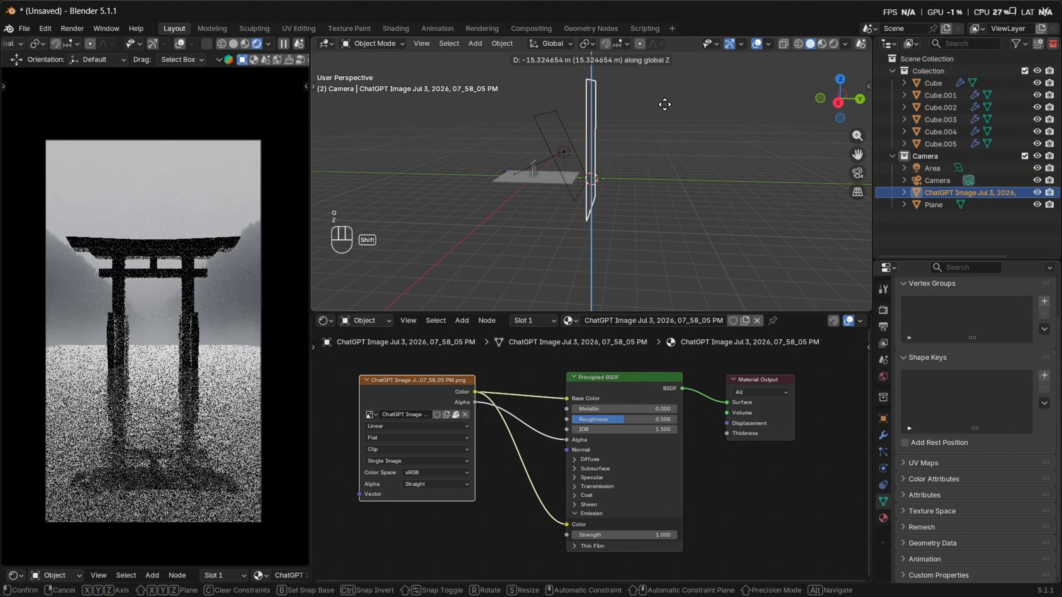
pyautogui.click(665, 108)
# Select the camera, enlarge the 3D viewport and adjust the camera's height along global Z
pyautogui.moveTo(664, 110); pyautogui.dragTo(708, 211, button='middle')
pyautogui.scroll(7, 677, 193)
pyautogui.keyDown('shift'); pyautogui.moveTo(591, 241); pyautogui.dragTo(520, 184, button='middle'); pyautogui.keyUp('shift')
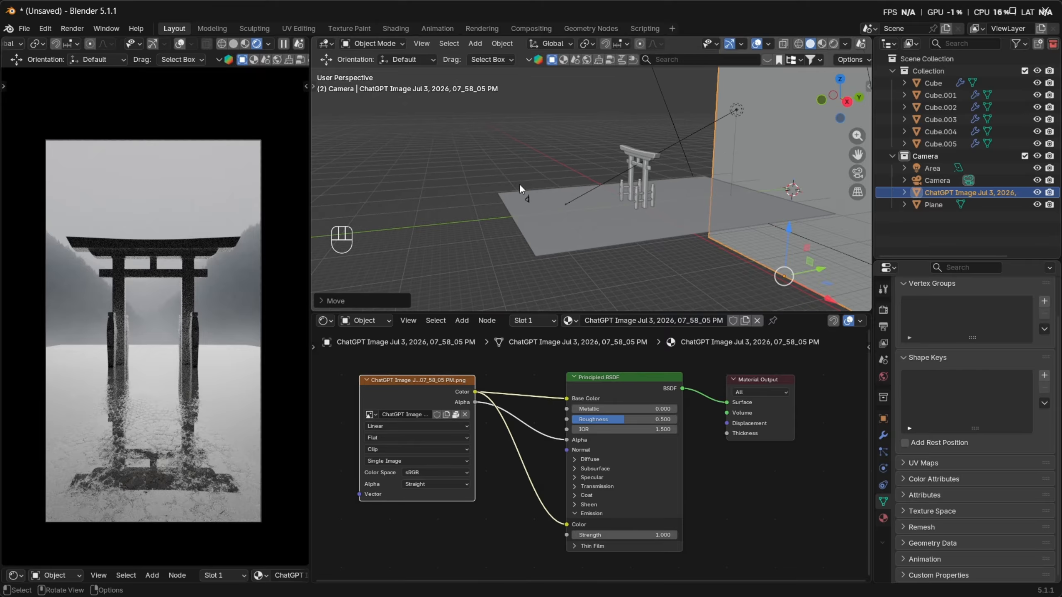
pyautogui.click(527, 193)
pyautogui.click(529, 199)
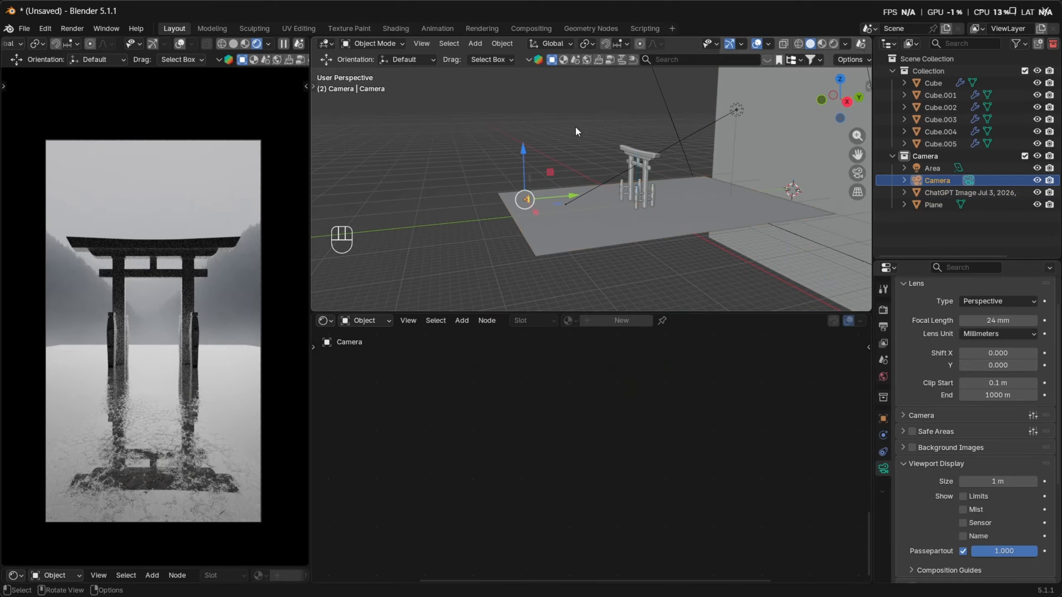
pyautogui.press('KP_0')
pyautogui.scroll(5, 565, 201)
pyautogui.moveTo(684, 312); pyautogui.dragTo(692, 491)
pyautogui.moveTo(693, 367); pyautogui.dragTo(656, 242, button='middle')
pyautogui.press('g')
pyautogui.press('z')
pyautogui.click(588, 265)
pyautogui.press('g')
pyautogui.press('z')
# Tilt the camera upward about the global X axis so the gate sits lower in the frame
pyautogui.press('r')
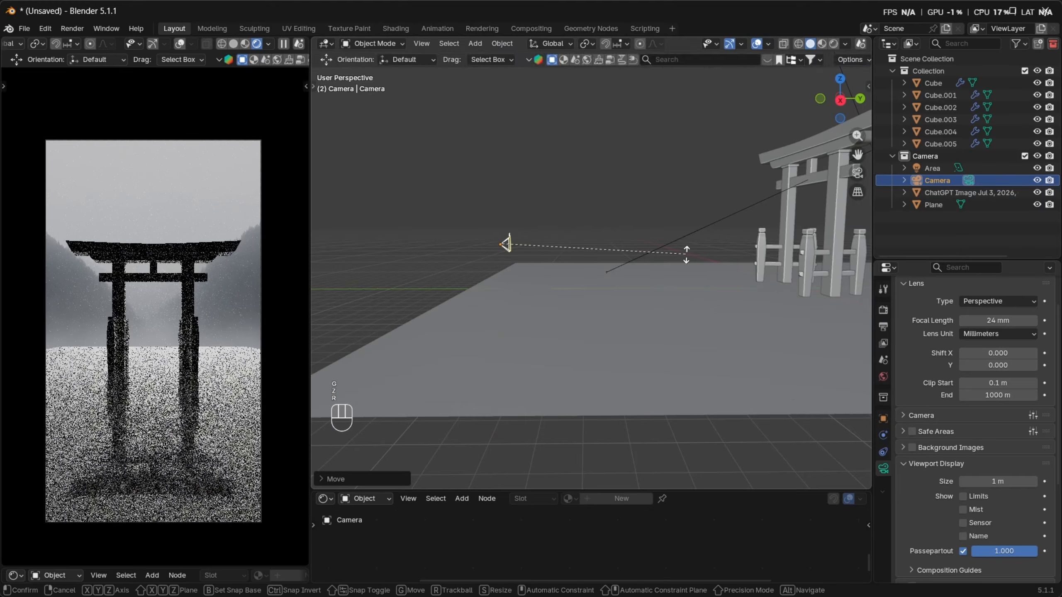
pyautogui.press('z')
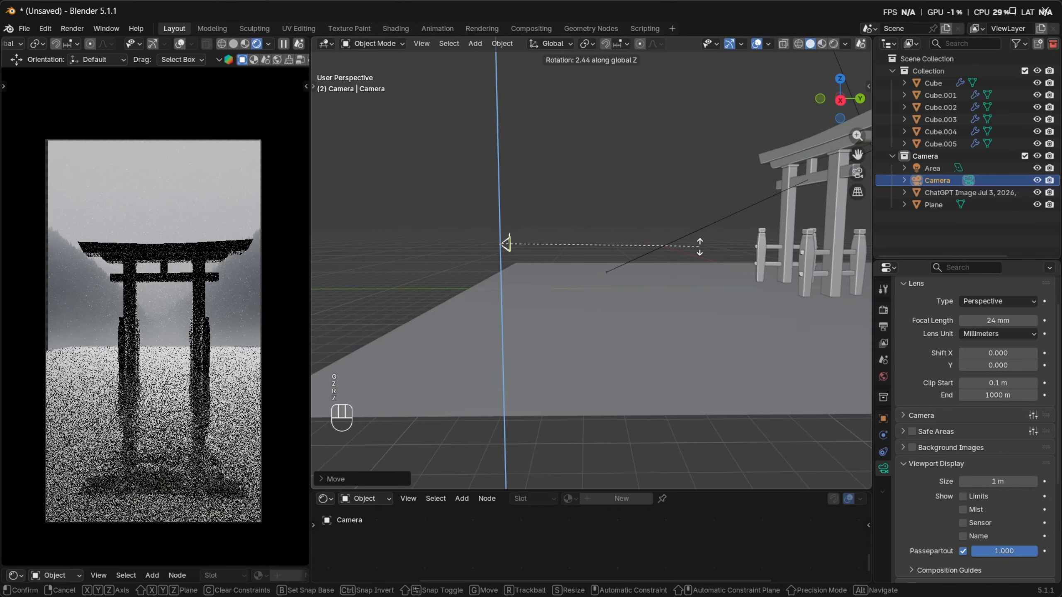
pyautogui.press('y')
pyautogui.press('x')
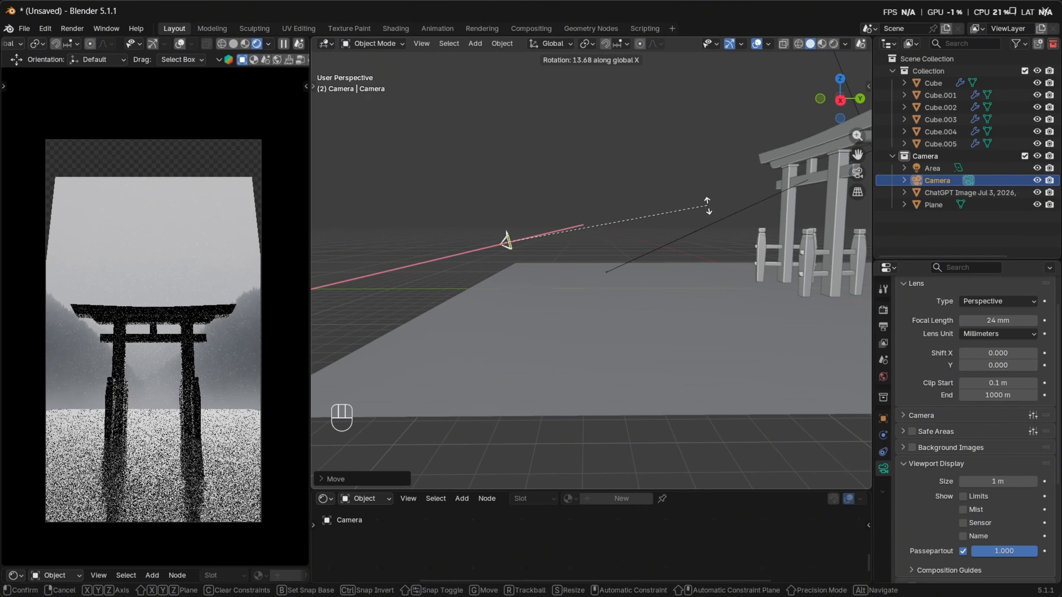
pyautogui.click(702, 233)
# Move the camera back from the gate along global Y
pyautogui.scroll(-3, 595, 244)
pyautogui.press('g')
pyautogui.press('y')
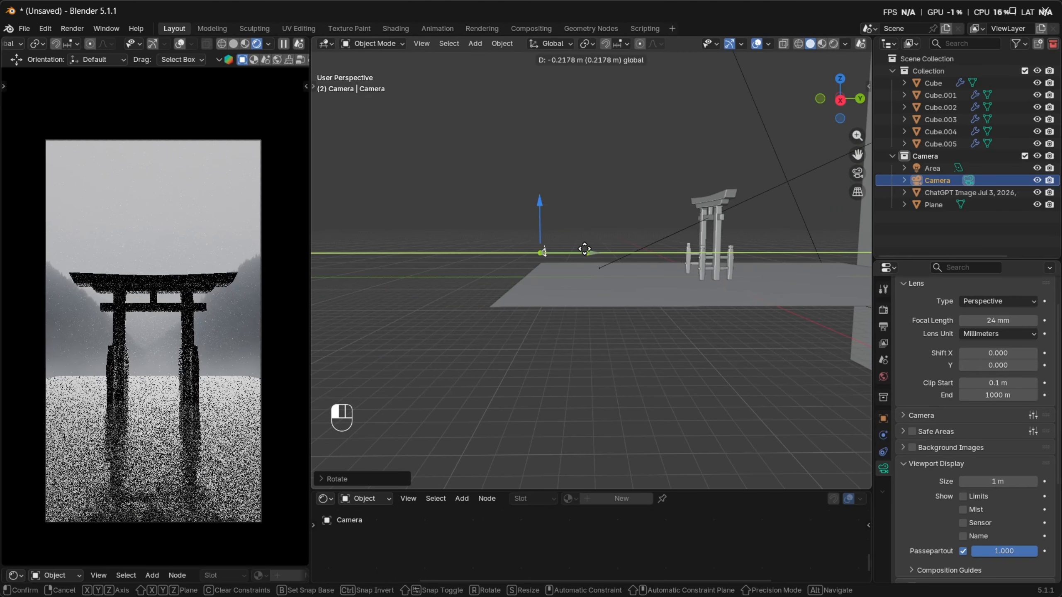
pyautogui.click(563, 245)
# Select the mountain backdrop image plane and scale it up slightly so it fills the camera frame's width
pyautogui.scroll(-4, 720, 232)
pyautogui.moveTo(721, 234); pyautogui.dragTo(772, 253, button='middle')
pyautogui.click(822, 191)
pyautogui.scroll(-4, 797, 280)
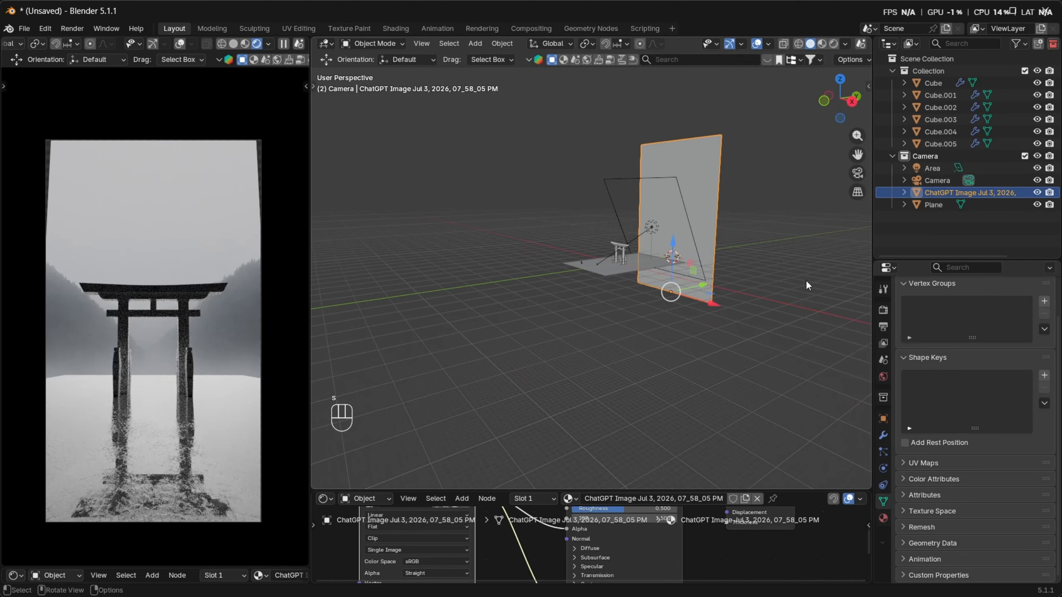
pyautogui.press('KP_0')
pyautogui.press('s')
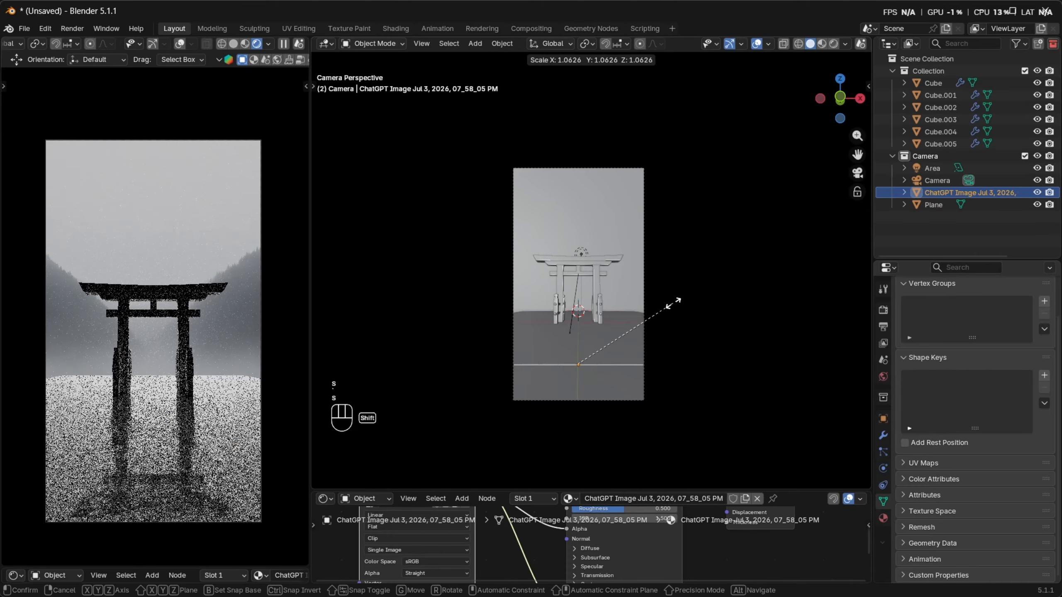
pyautogui.keyDown('shift'); pyautogui.click(679, 302); pyautogui.keyUp('shift')
pyautogui.scroll(-3, 677, 302)
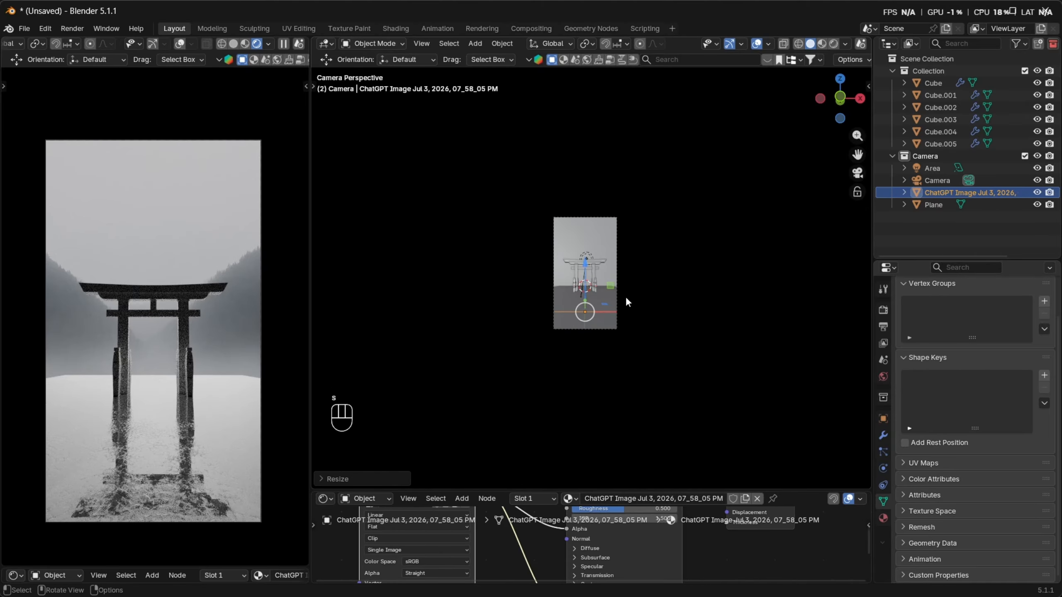
# Move the backdrop image plane slightly closer to the gate along its Y axis
pyautogui.moveTo(626, 298); pyautogui.dragTo(2, 418, button='middle')
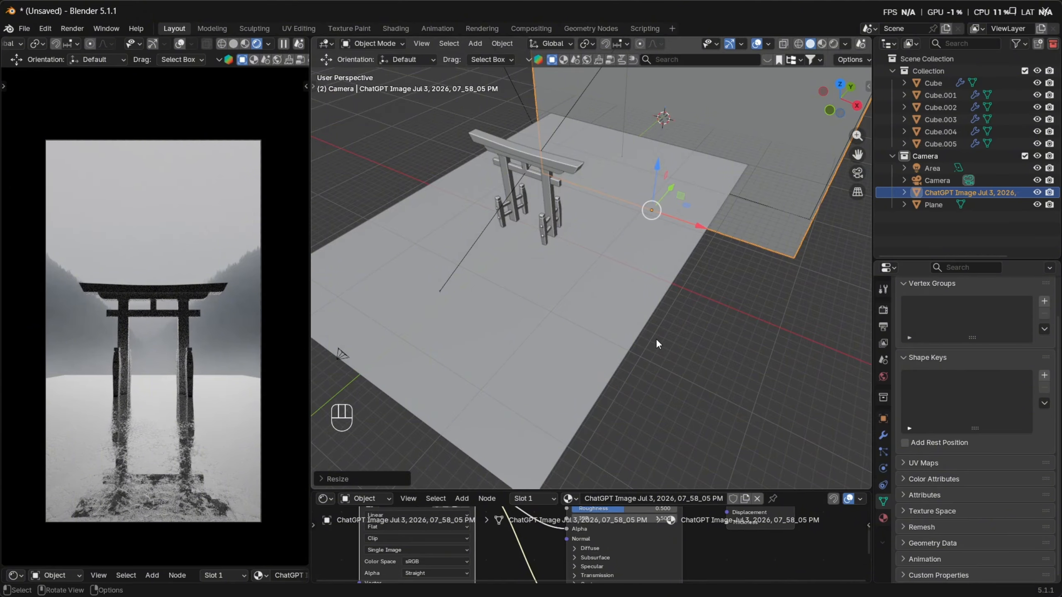
pyautogui.scroll(-4, 616, 326)
pyautogui.moveTo(620, 293); pyautogui.dragTo(702, 233, button='middle')
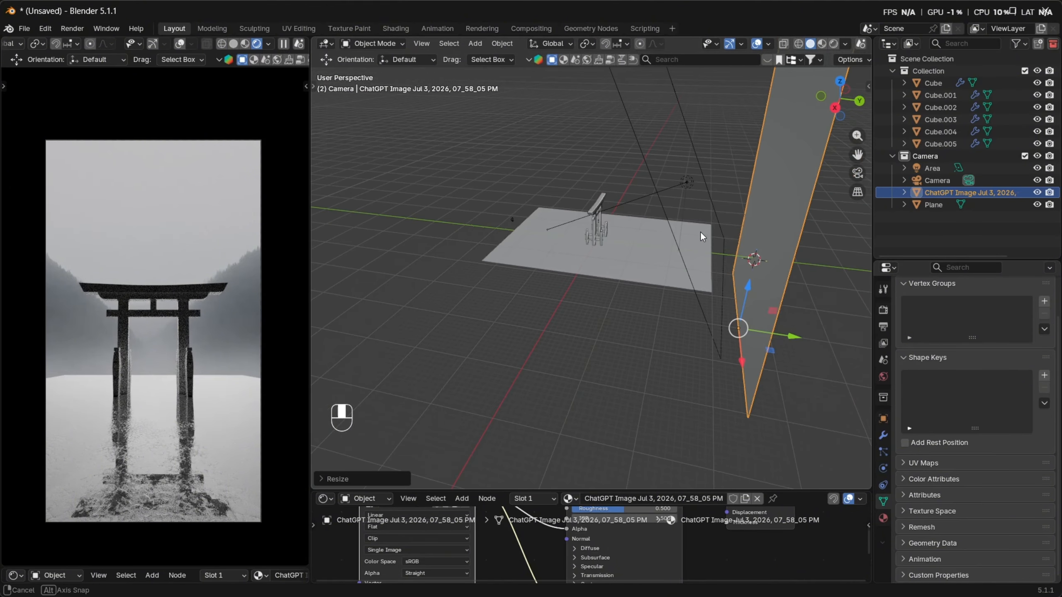
pyautogui.moveTo(782, 334); pyautogui.dragTo(685, 423)
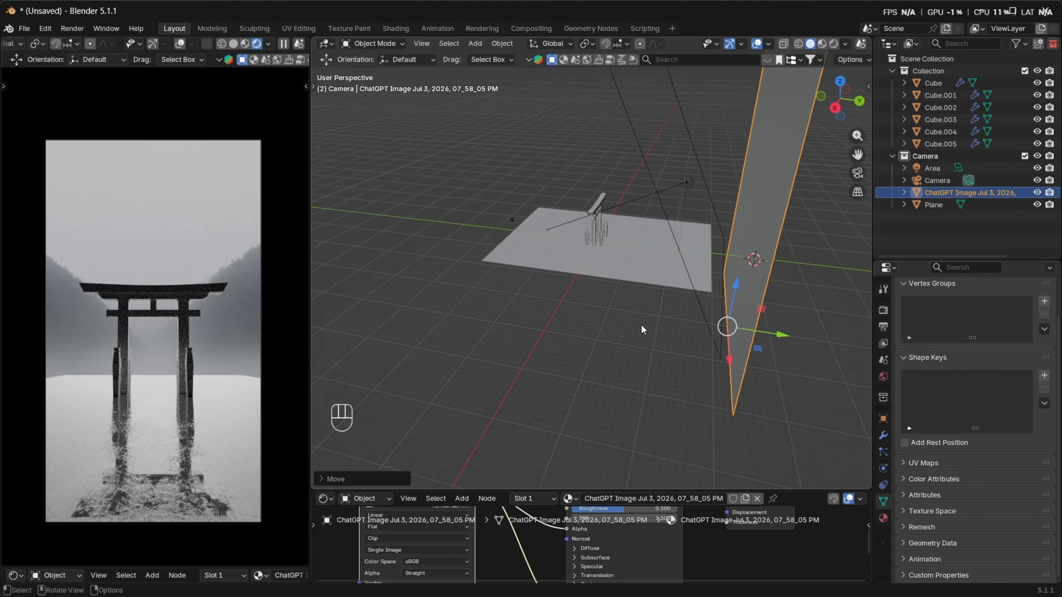
# Examine the gate pillars and side posts up close in both the rendered view and the solid model
pyautogui.scroll(8, 186, 404)
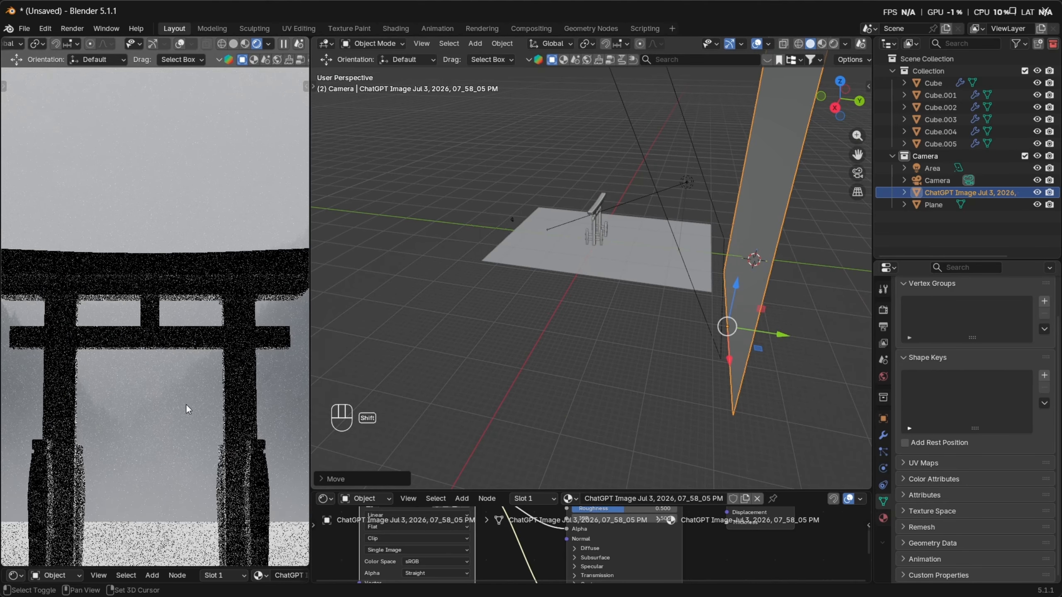
pyautogui.moveTo(508, 255); pyautogui.dragTo(573, 245, button='middle')
pyautogui.scroll(4, 566, 183)
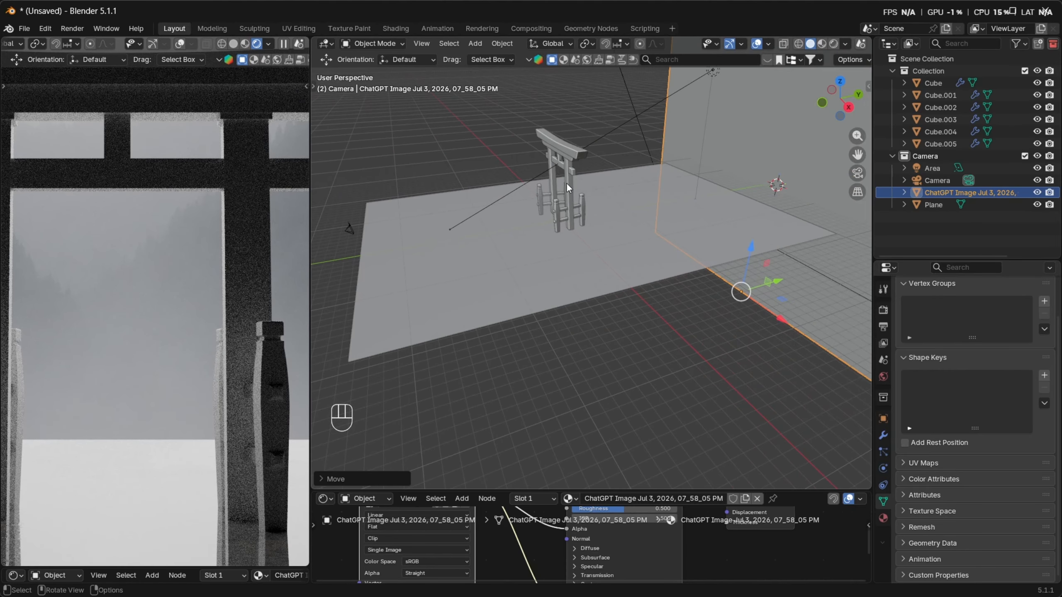
pyautogui.click(567, 161)
pyautogui.press('KP_Decimal')
pyautogui.moveTo(621, 270); pyautogui.dragTo(681, 272, button='middle')
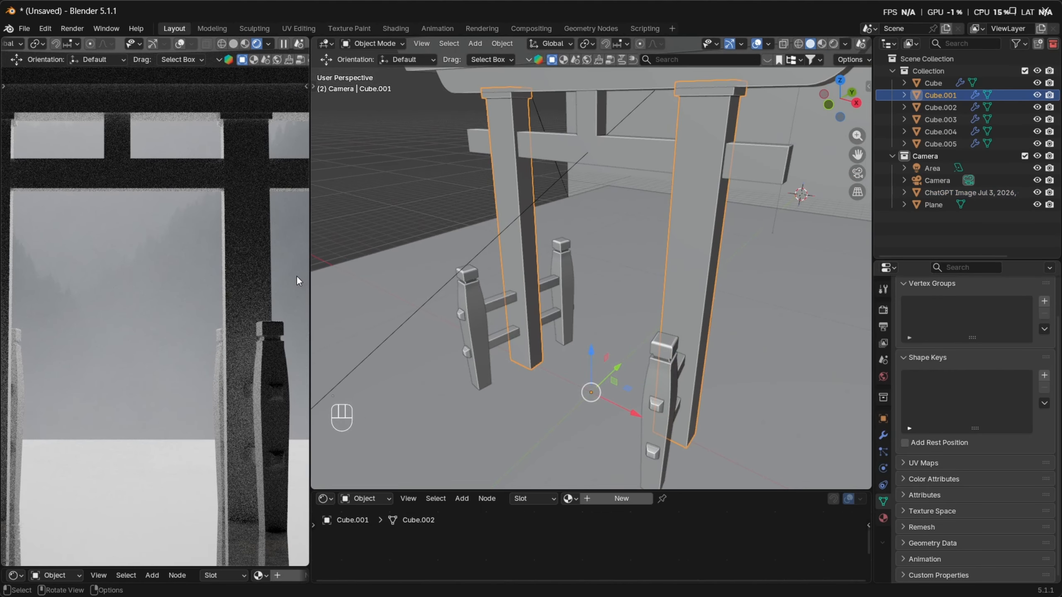
pyautogui.scroll(-5, 281, 278)
pyautogui.keyDown('shift'); pyautogui.moveTo(266, 293); pyautogui.dragTo(270, 316, button='middle'); pyautogui.keyUp('shift')
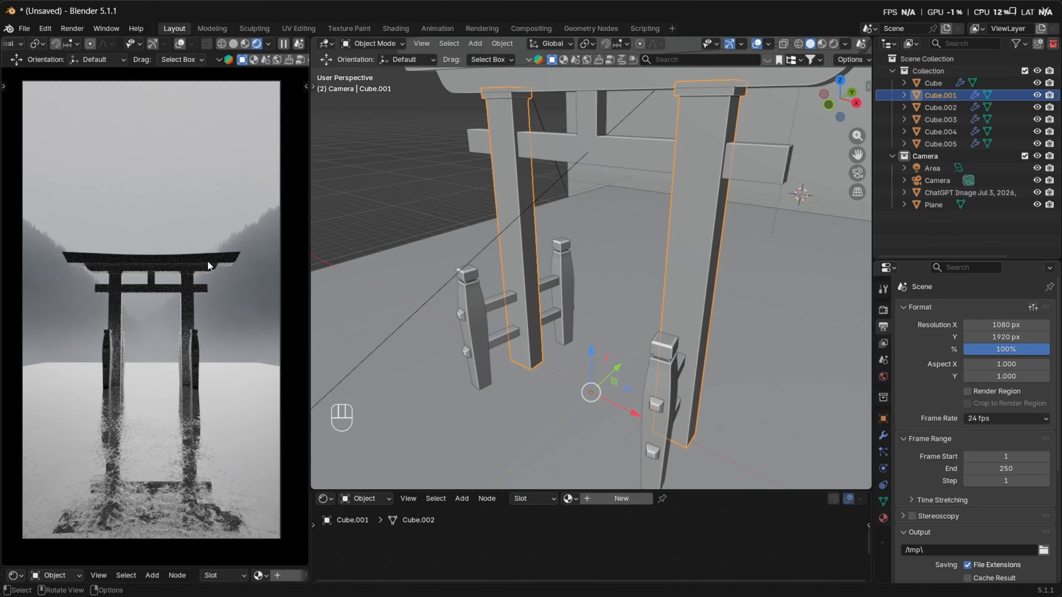
# Set the horizontal render resolution to 922 px for a narrower portrait frame
pyautogui.keyDown('shift'); pyautogui.moveTo(216, 262); pyautogui.dragTo(229, 263, button='middle'); pyautogui.keyUp('shift')
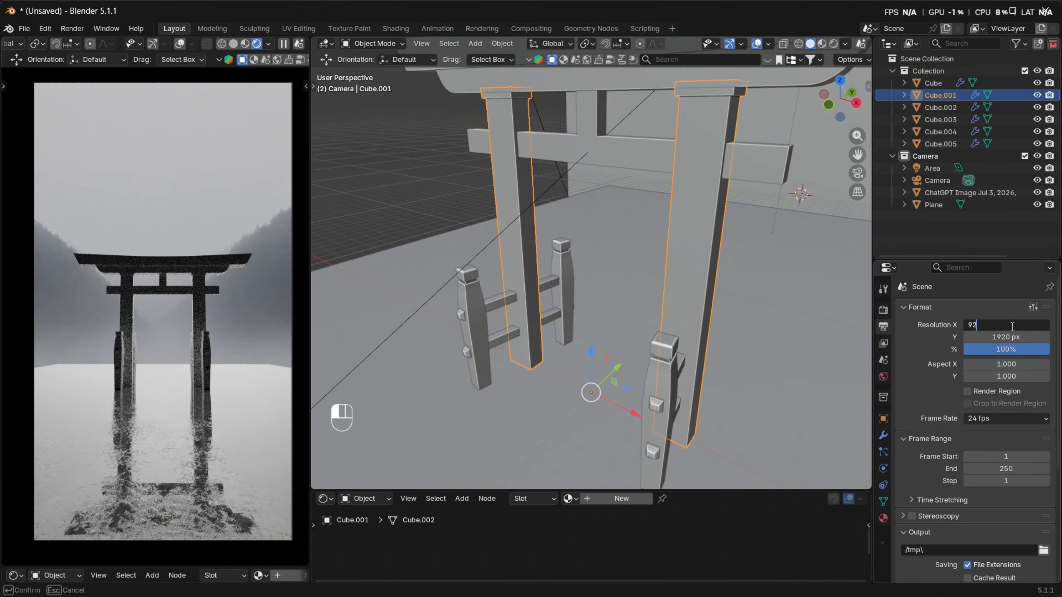
pyautogui.write('0')
pyautogui.press('Return')
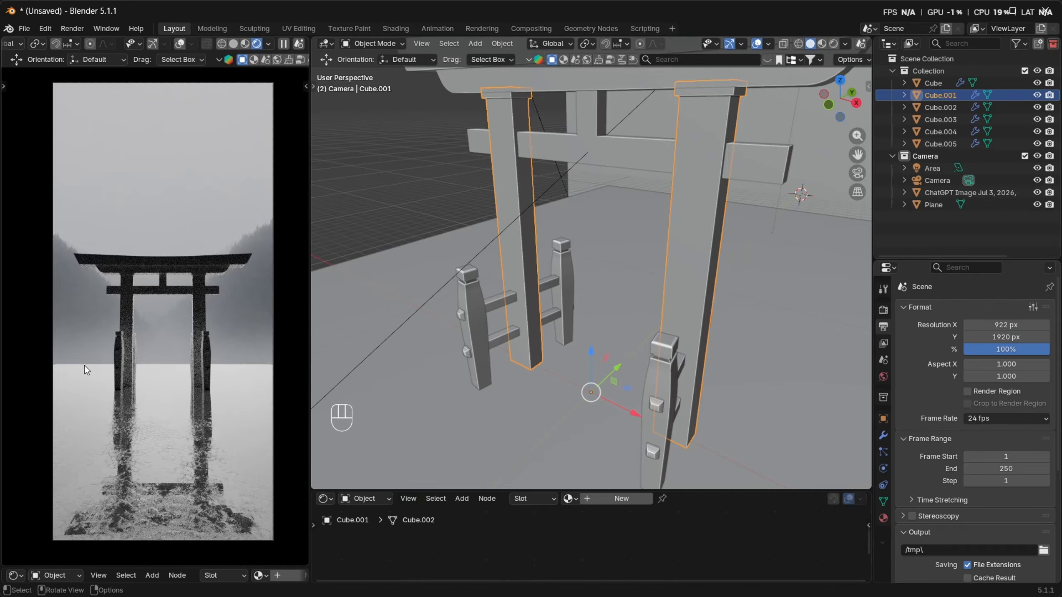
# Select the camera in front of the gate and nudge its position to adjust the framing
pyautogui.scroll(-6, 595, 313)
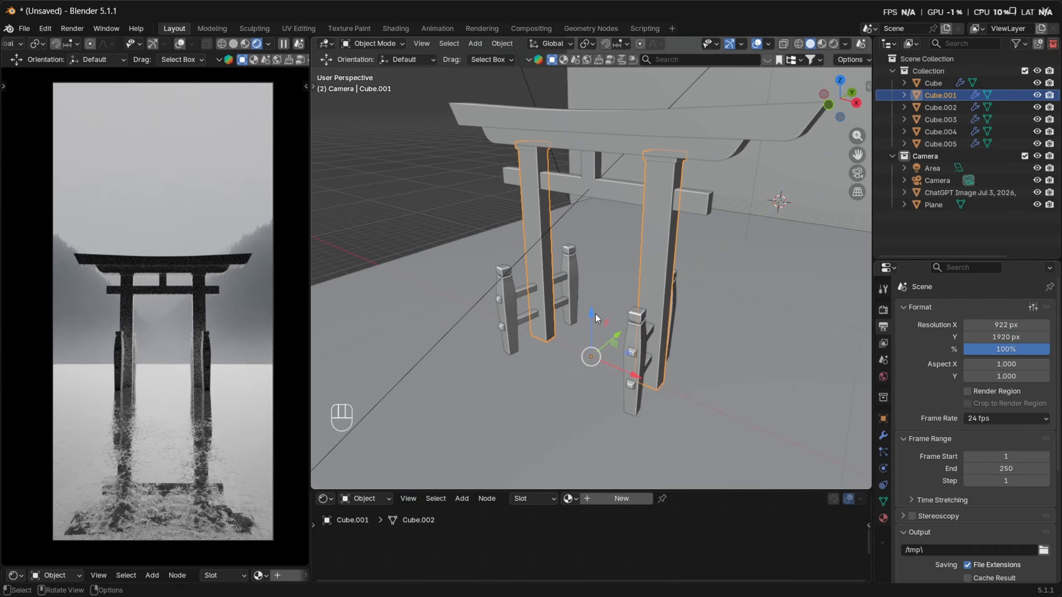
pyautogui.moveTo(604, 309); pyautogui.dragTo(433, 286, button='middle')
pyautogui.click(389, 297)
pyautogui.moveTo(469, 278); pyautogui.dragTo(456, 277)
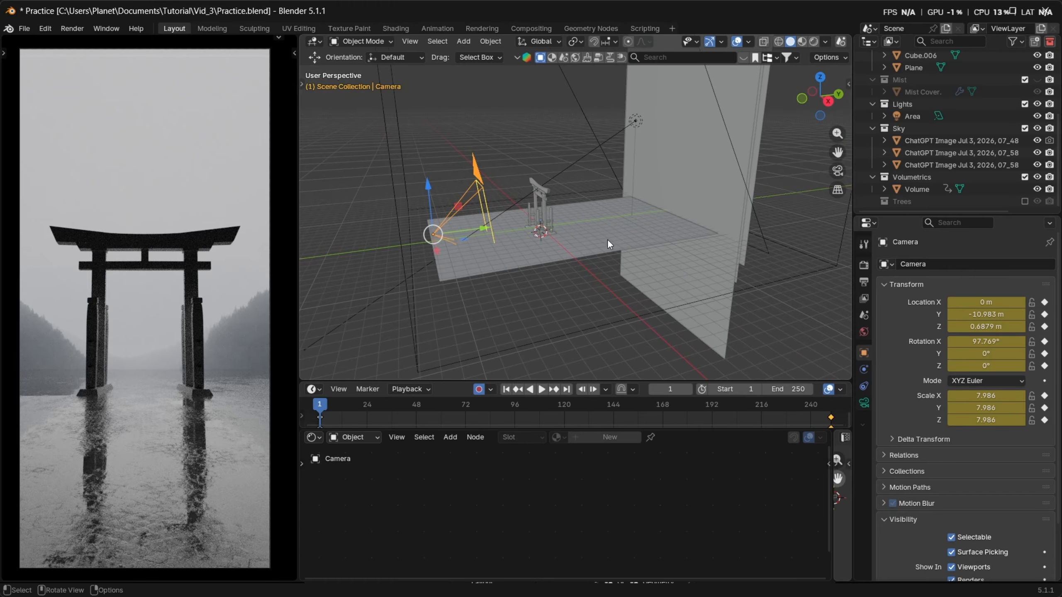
# Examine the Practice scene's layout and focus on the gate's main pillars
pyautogui.moveTo(587, 247); pyautogui.dragTo(619, 273, button='middle')
pyautogui.scroll(-4, 471, 275)
pyautogui.moveTo(483, 281); pyautogui.dragTo(521, 253, button='middle')
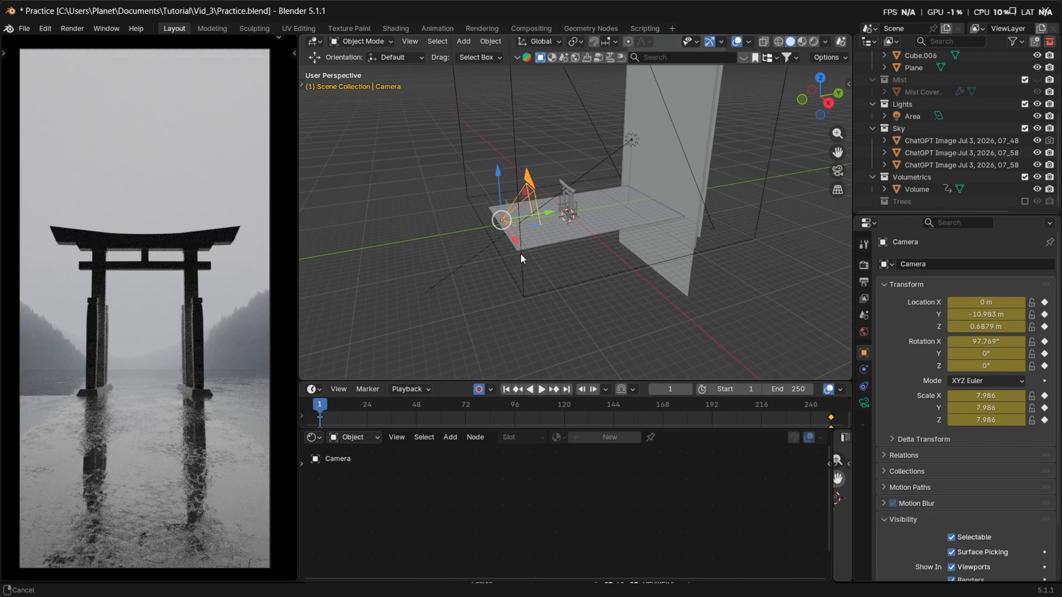
pyautogui.scroll(6, 531, 252)
pyautogui.scroll(3, 628, 186)
pyautogui.click(616, 131)
pyautogui.press('`')
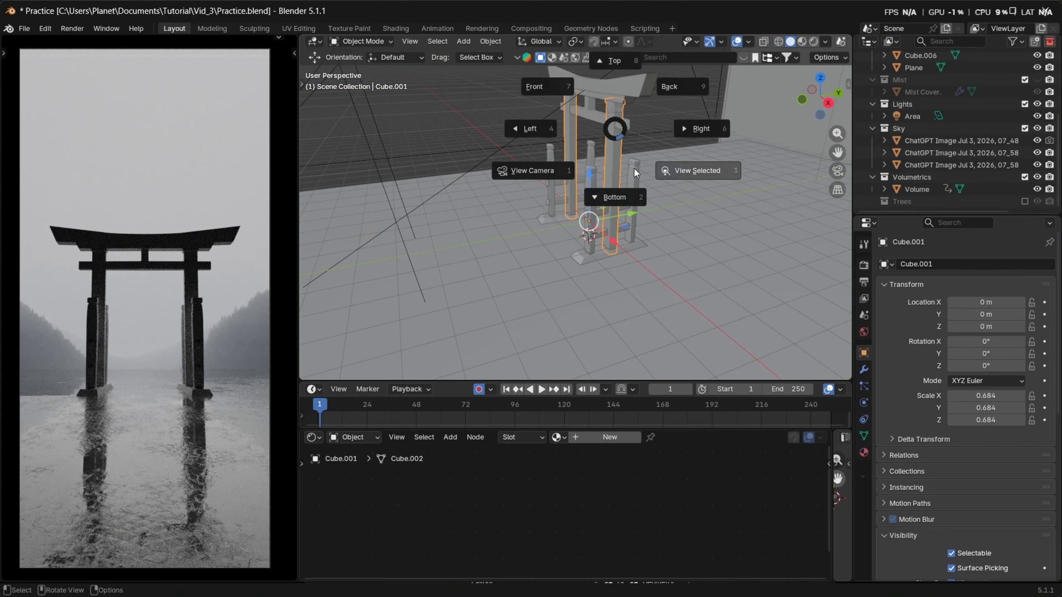
pyautogui.click(644, 205)
pyautogui.moveTo(650, 215); pyautogui.dragTo(251, 344, button='middle')
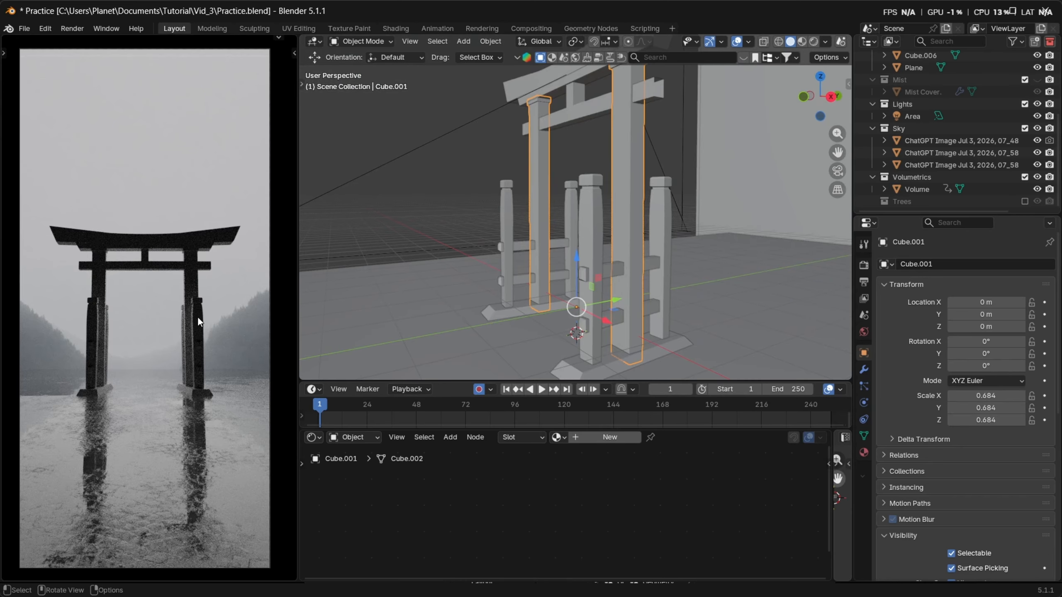
# Examine the sloped bases under the gate's pillars, including their mesh in Edit Mode
pyautogui.scroll(-5, 732, 138)
pyautogui.moveTo(732, 138); pyautogui.dragTo(594, 182, button='middle')
pyautogui.scroll(-2, 654, 187)
pyautogui.scroll(4, 621, 198)
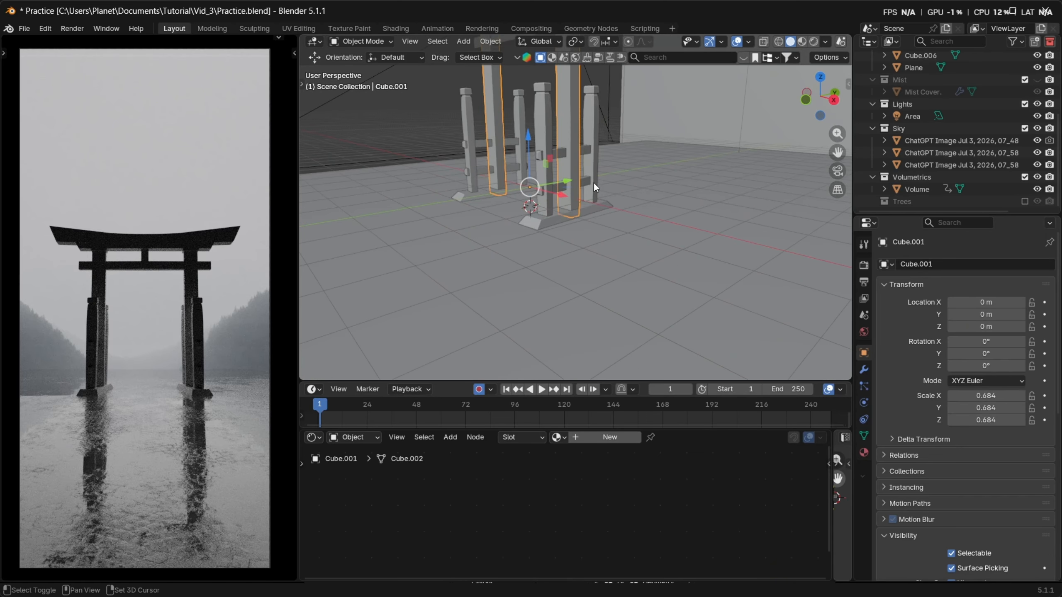
pyautogui.scroll(3, 593, 182)
pyautogui.click(514, 243)
pyautogui.moveTo(514, 243); pyautogui.dragTo(602, 235, button='middle')
pyautogui.press('Tab')
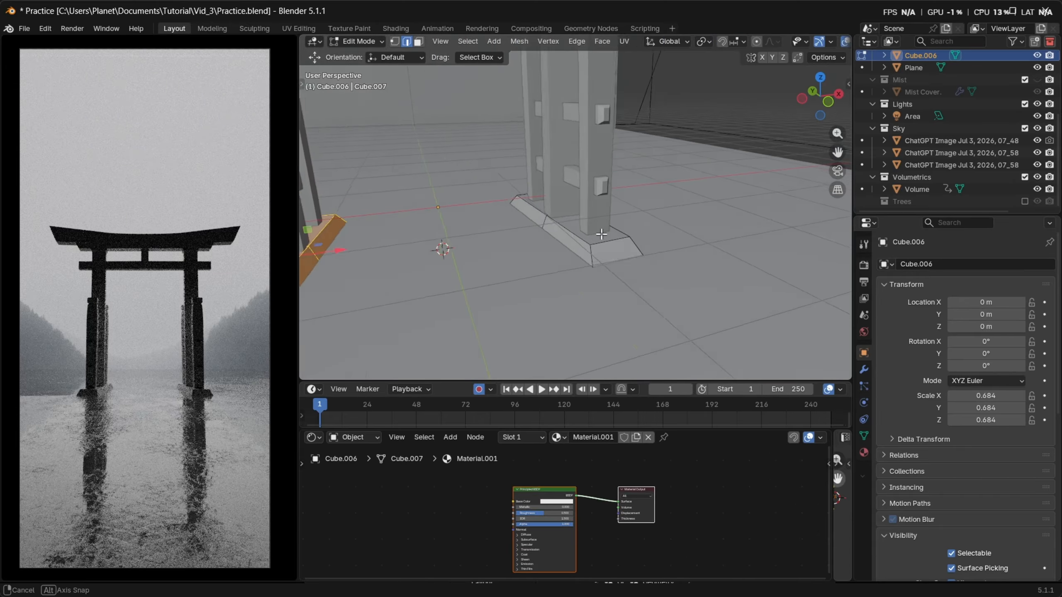
pyautogui.moveTo(471, 248)
pyautogui.keyDown('shift'); pyautogui.mouseDown(button='middle')
pyautogui.moveTo(648, 213)
pyautogui.moveTo(571, 268)
pyautogui.moveTo(638, 242)
pyautogui.moveTo(470, 239)
pyautogui.moveTo(457, 248)
pyautogui.mouseUp(button='middle'); pyautogui.keyUp('shift')
pyautogui.scroll(3, 471, 239)
pyautogui.press('Tab')
# Add a cube between the gate's pillars and scale it to 1.860 along global Y
pyautogui.hotkey('shift', 'a')
pyautogui.moveTo(540, 211)
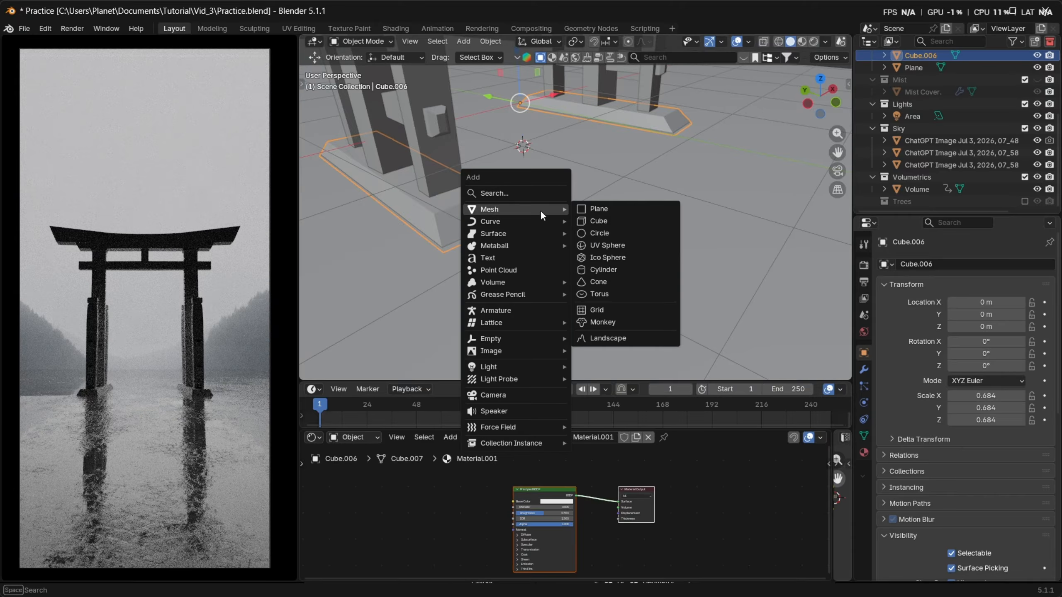
pyautogui.click(624, 219)
pyautogui.scroll(-3, 611, 225)
pyautogui.scroll(2, 613, 230)
pyautogui.moveTo(616, 243); pyautogui.dragTo(660, 216, button='middle')
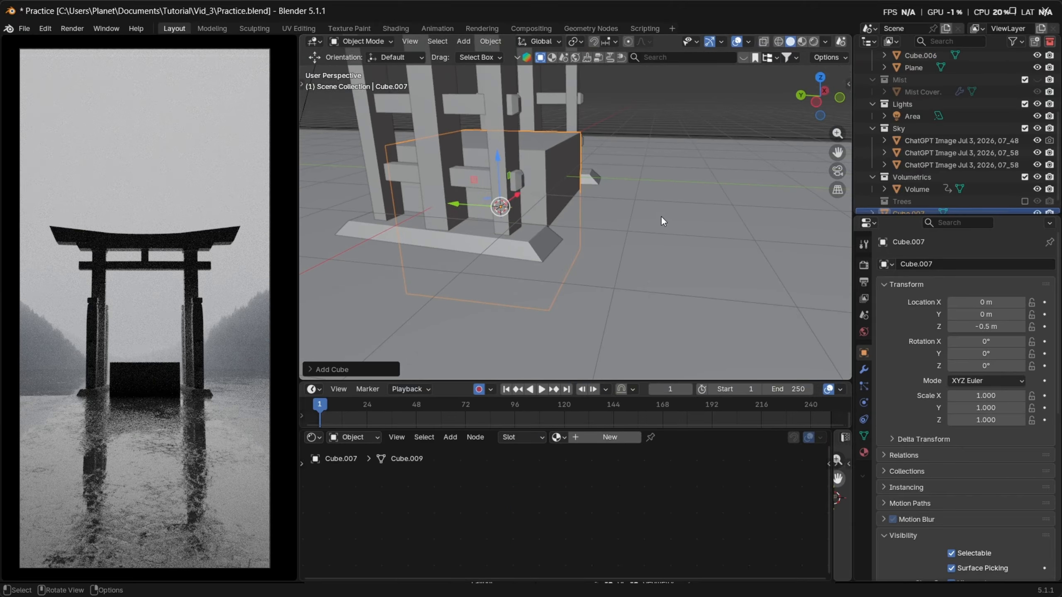
pyautogui.press('s')
pyautogui.press('x')
pyautogui.press('y')
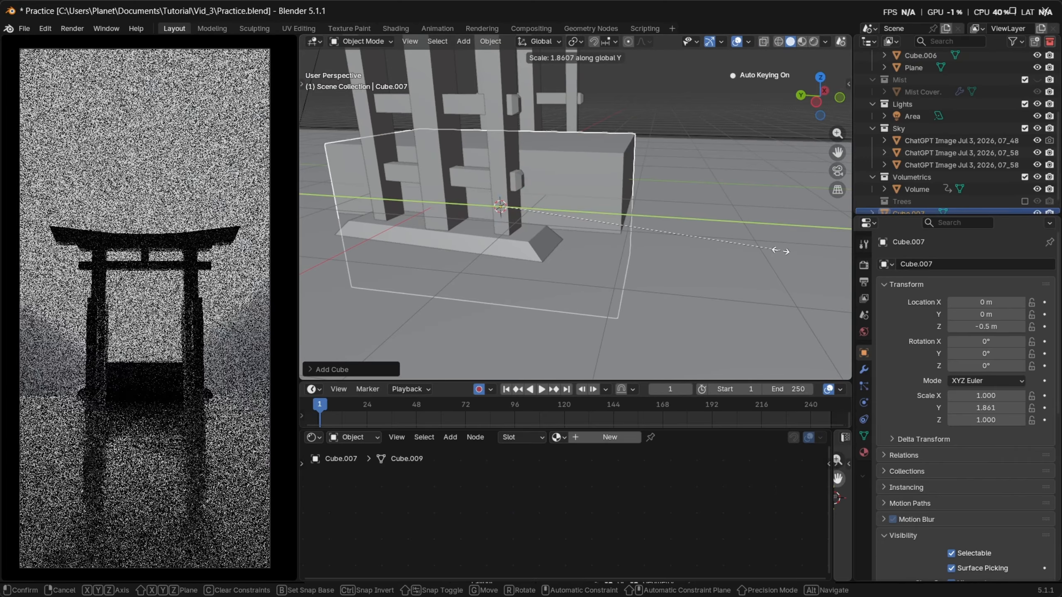
pyautogui.click(758, 254)
# Flatten the new cube to a Z scale of 0.227 and raise it to about -0.064 m along global Z
pyautogui.press('s')
pyautogui.press('z')
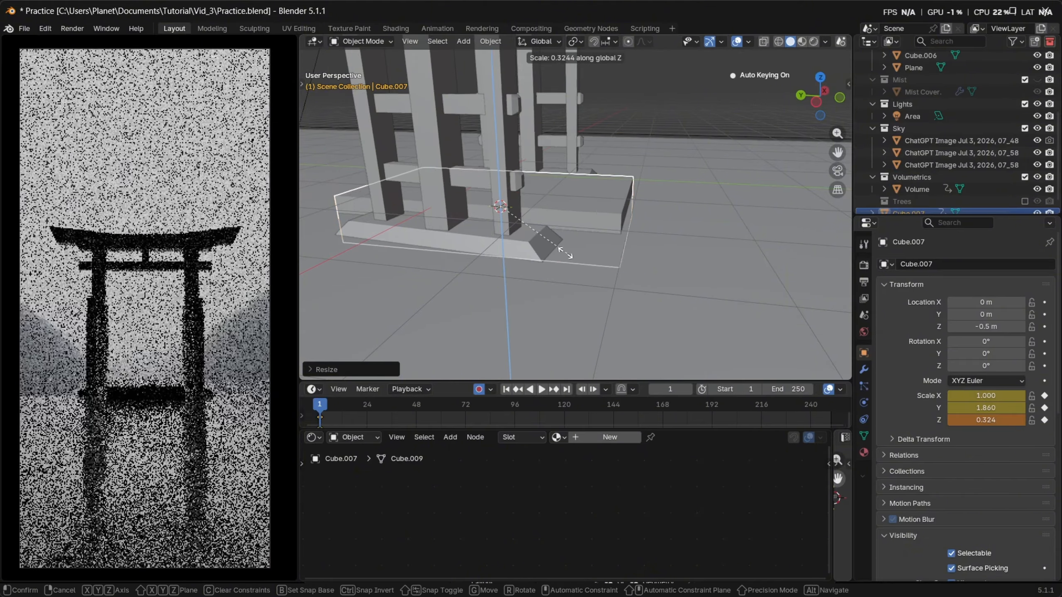
pyautogui.click(551, 237)
pyautogui.press('g')
pyautogui.press('z')
pyautogui.click(688, 249)
# Narrow the block between the pillars to an X scale of 0.377
pyautogui.moveTo(688, 249); pyautogui.dragTo(623, 245, button='middle')
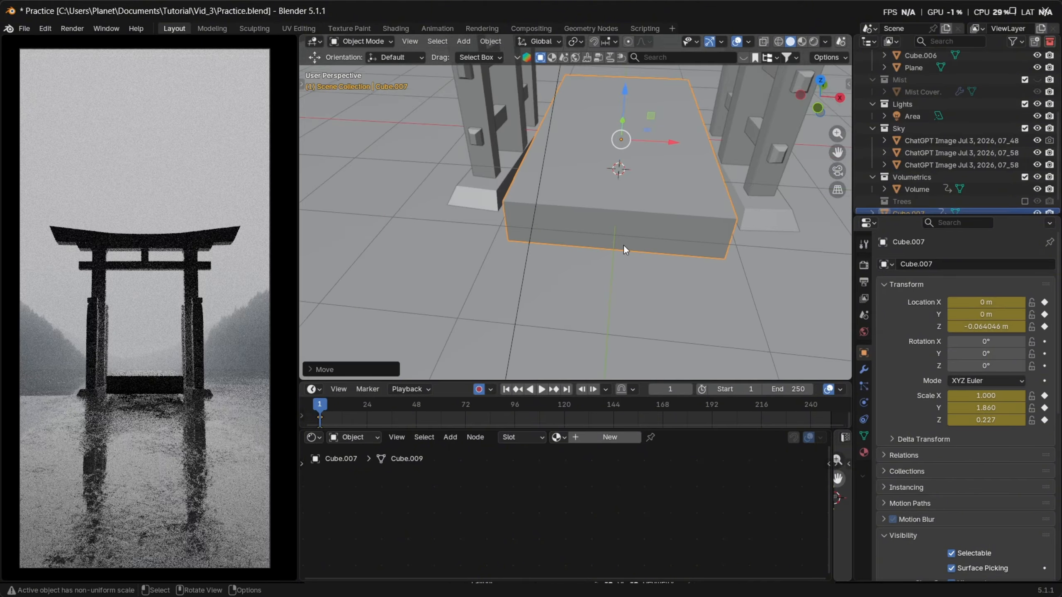
pyautogui.press('s')
pyautogui.press('x')
pyautogui.click(646, 176)
# Taper the block's top face to about 0.76 along global Y and lower it along Z into a sloped base
pyautogui.moveTo(646, 176); pyautogui.dragTo(643, 227, button='middle')
pyautogui.press('Tab')
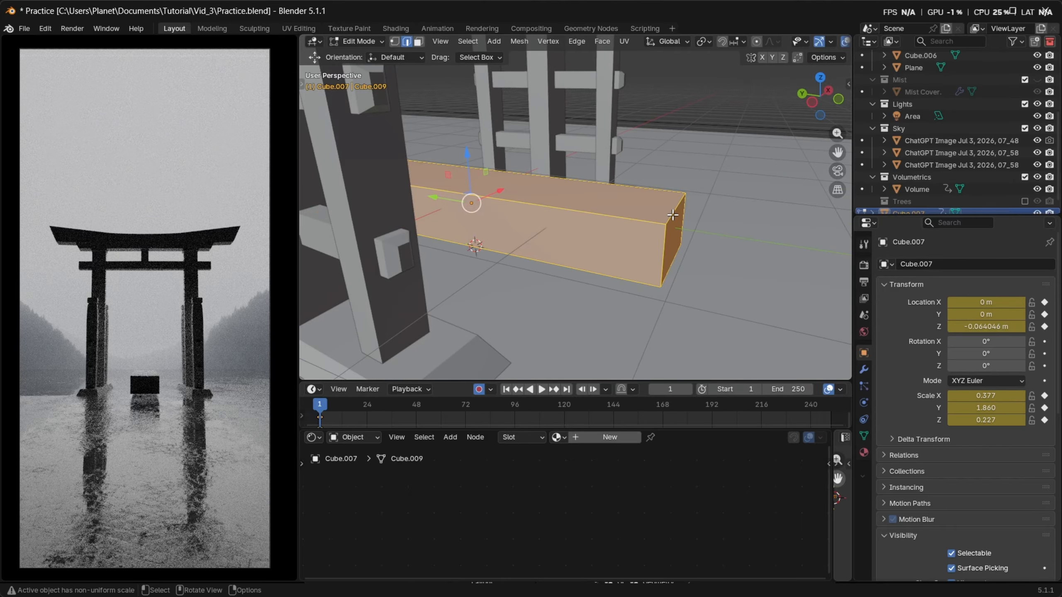
pyautogui.press('3')
pyautogui.click(622, 201)
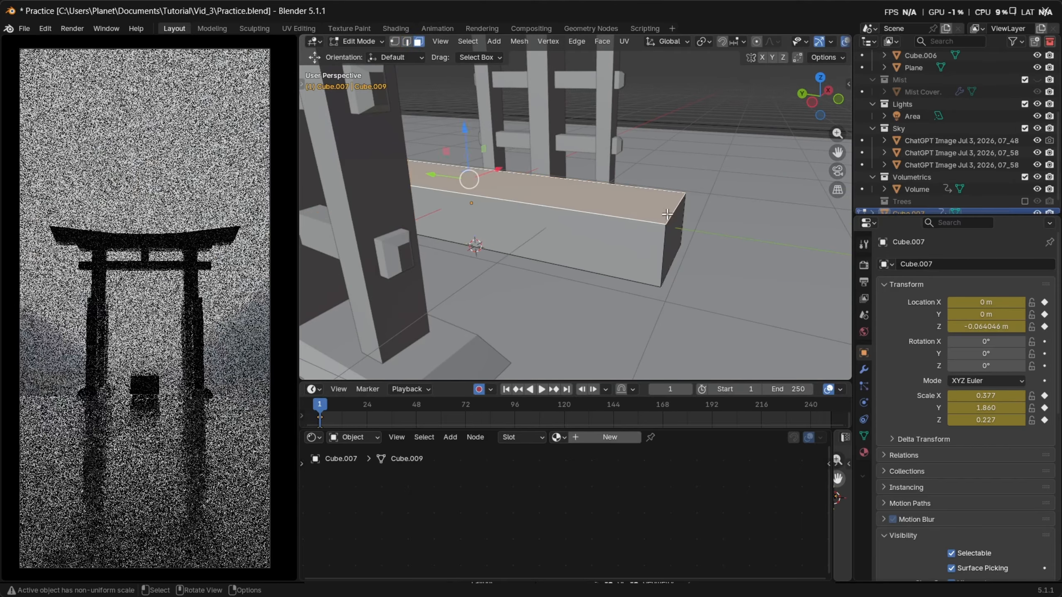
pyautogui.moveTo(622, 202); pyautogui.dragTo(652, 217, button='middle')
pyautogui.press('s')
pyautogui.press('y')
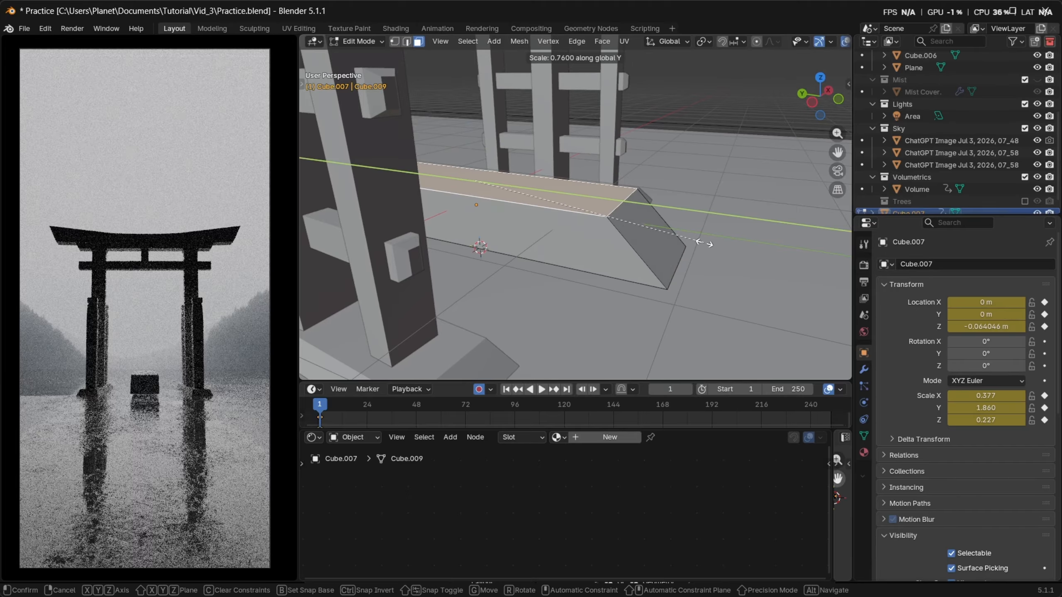
pyautogui.click(704, 241)
pyautogui.press('g')
pyautogui.press('z')
pyautogui.click(698, 255)
# Leave Edit Mode and delete the sloped demonstration block between the pillars
pyautogui.scroll(-5, 702, 269)
pyautogui.moveTo(597, 230); pyautogui.dragTo(561, 234, button='middle')
pyautogui.scroll(3, 485, 263)
pyautogui.press('Tab')
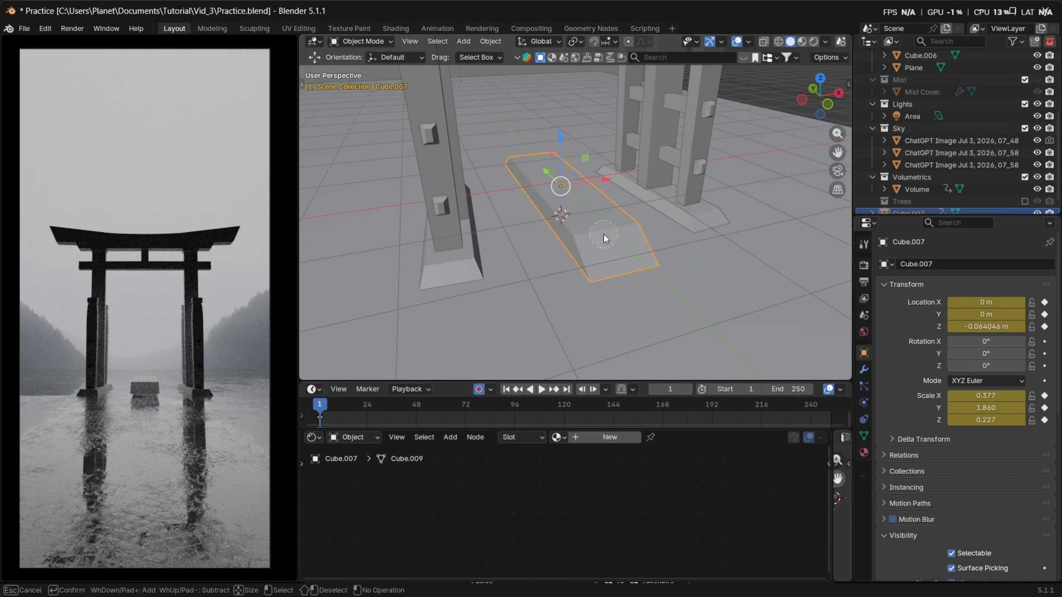
pyautogui.press('x')
pyautogui.press('Return')
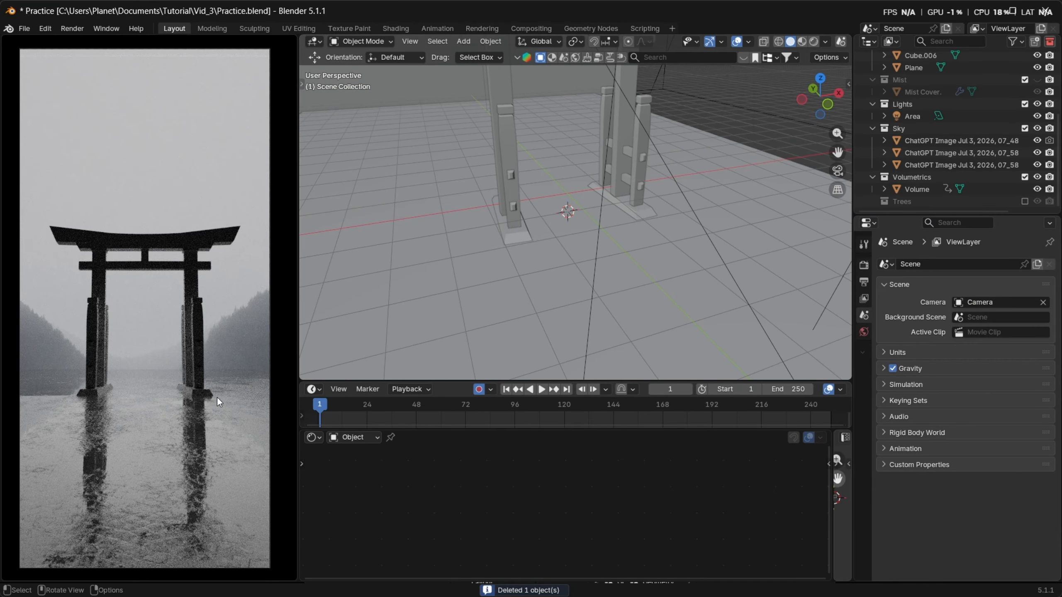
# Examine the overall arrangement of the gate, ground, camera, backdrop planes and surrounding volume box
pyautogui.scroll(-5, 575, 239)
pyautogui.moveTo(658, 183); pyautogui.dragTo(562, 174, button='middle')
pyautogui.scroll(-4, 611, 179)
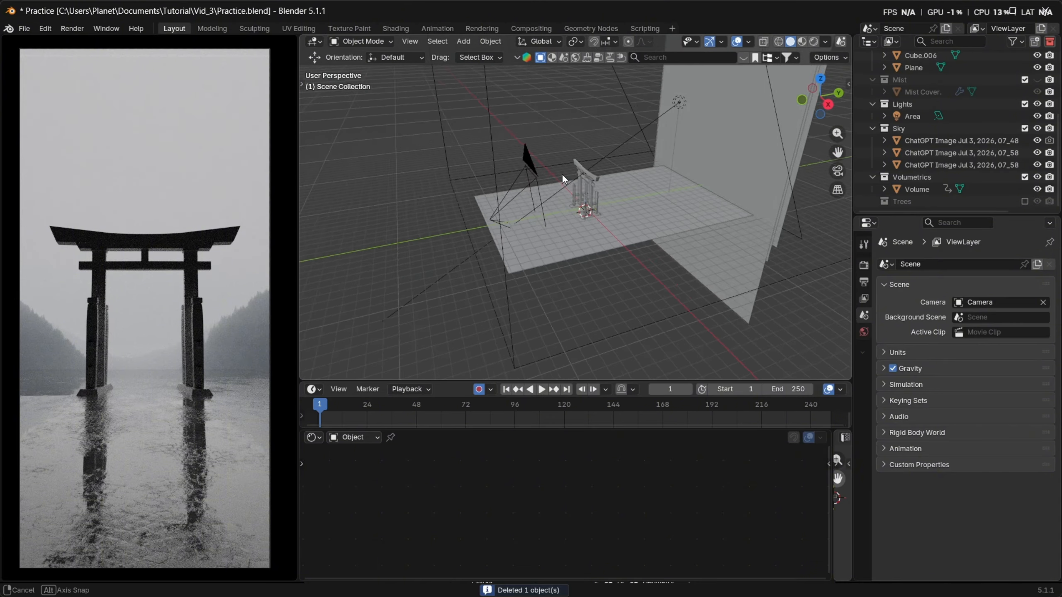
pyautogui.scroll(-4, 619, 160)
pyautogui.keyDown('shift'); pyautogui.moveTo(626, 158); pyautogui.dragTo(555, 225, button='middle'); pyautogui.keyUp('shift')
pyautogui.scroll(3, 586, 191)
pyautogui.scroll(2, 567, 189)
pyautogui.scroll(-5, 556, 239)
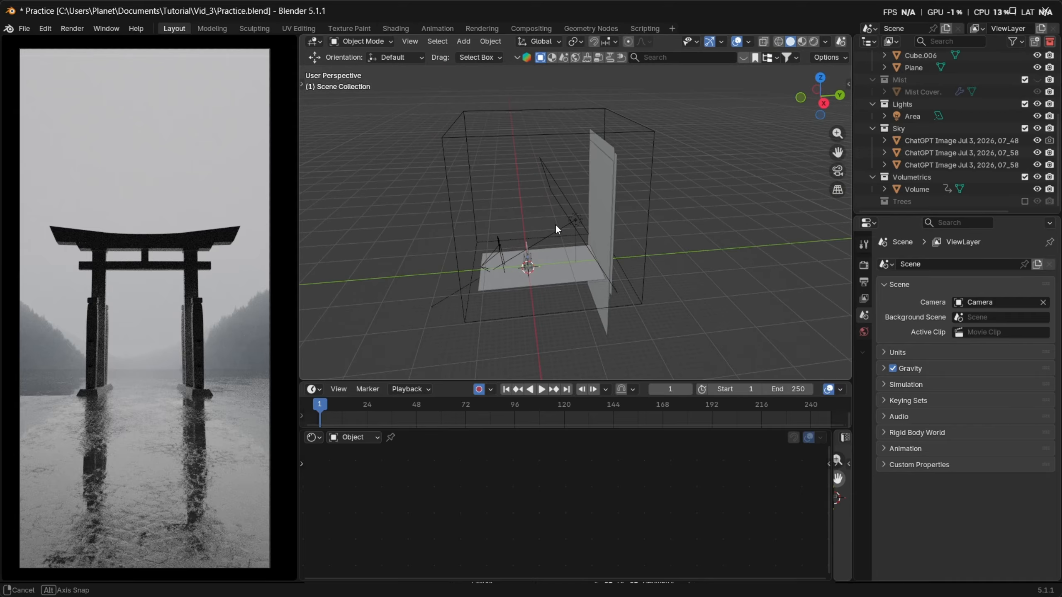
# Select the volume cube enclosing the scene, try moving it, and examine how it surrounds the backdrop and camera
pyautogui.click(649, 130)
pyautogui.press('g')
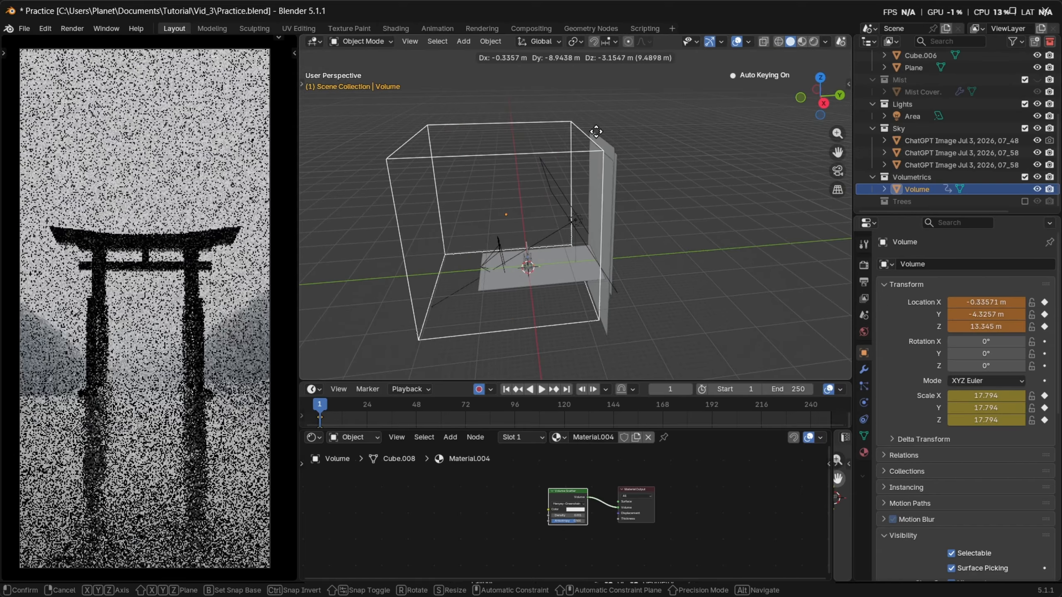
pyautogui.press('Escape')
pyautogui.moveTo(785, 191); pyautogui.dragTo(778, 187, button='middle')
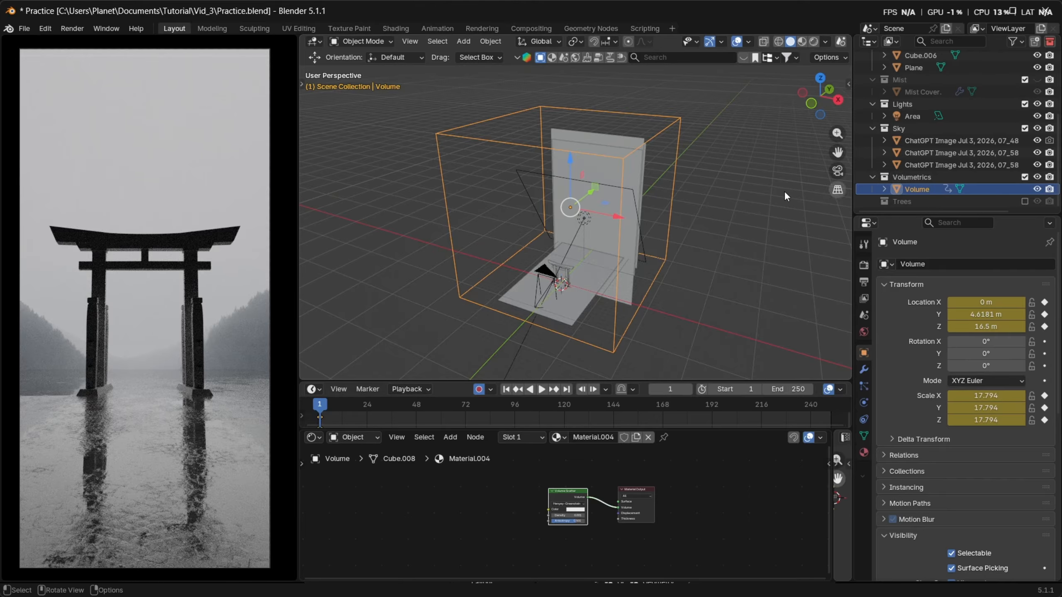
pyautogui.moveTo(643, 165); pyautogui.dragTo(636, 194, button='middle')
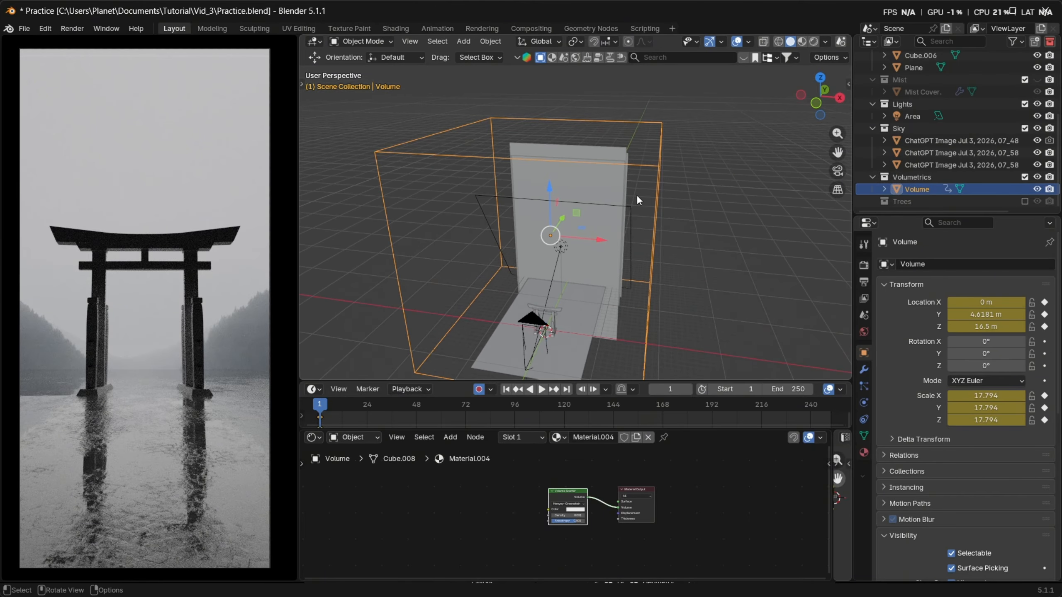
# Delete the existing volume cube and add a new cube mesh to the scene
pyautogui.press('x')
pyautogui.click(637, 196)
pyautogui.hotkey('shift', 'a')
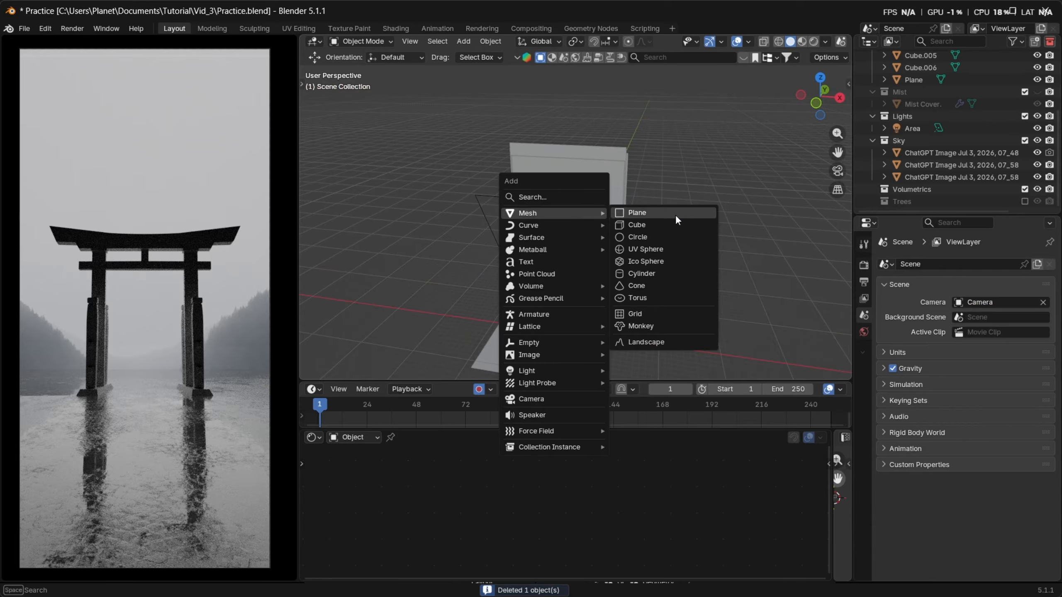
pyautogui.click(663, 221)
# Raise the new cube along Z to about 9.46 m and enlarge it to a uniform scale of about 23.6
pyautogui.moveTo(662, 221); pyautogui.dragTo(649, 200, button='middle')
pyautogui.press('KP_1')
pyautogui.scroll(-4, 551, 201)
pyautogui.press('`')
pyautogui.click(605, 197)
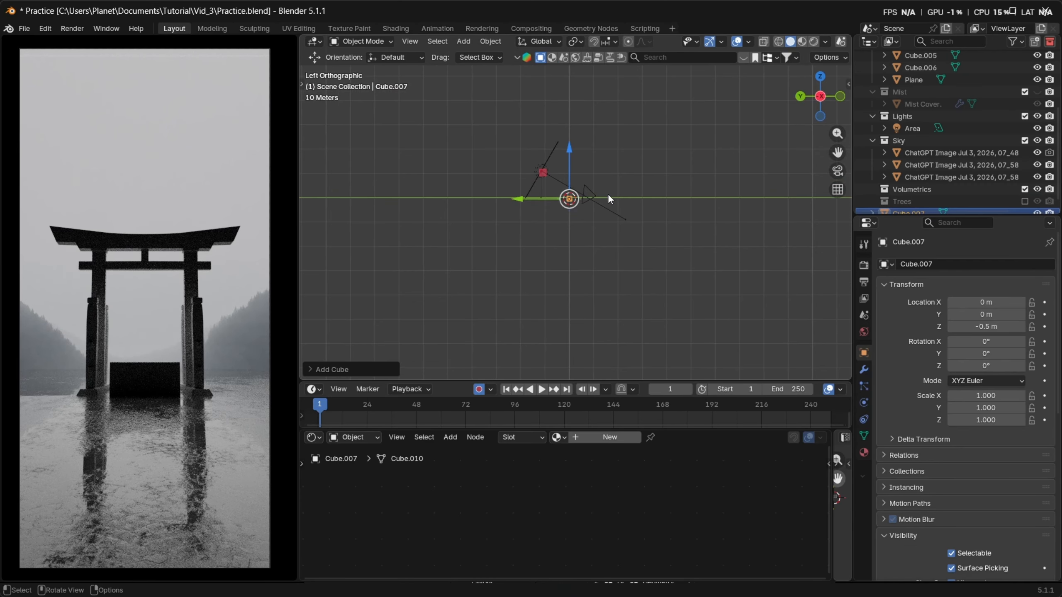
pyautogui.press('s')
pyautogui.click(544, 318)
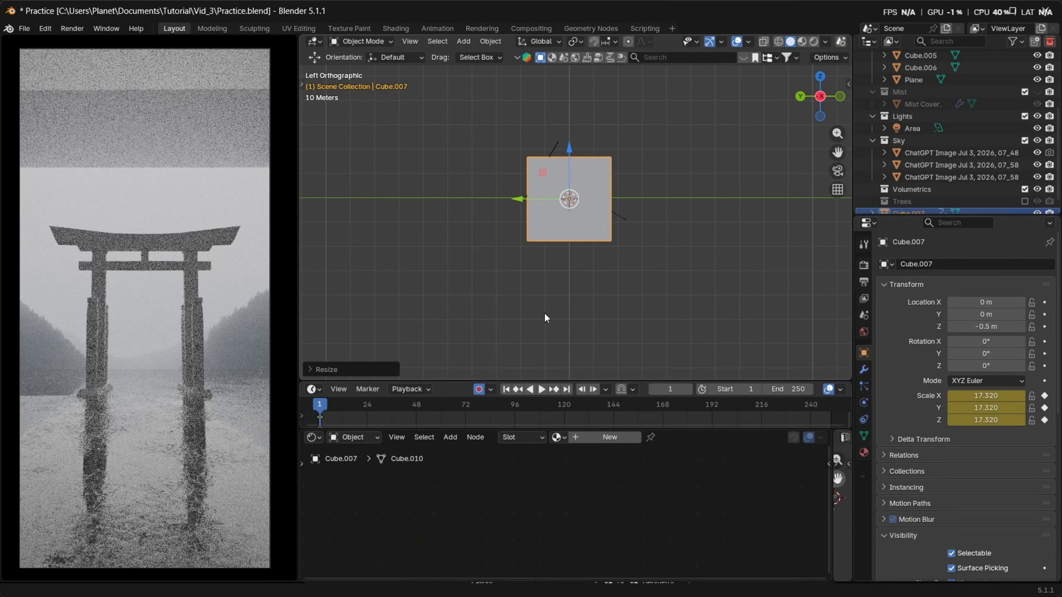
pyautogui.press('g')
pyautogui.press('z')
pyautogui.click(650, 237)
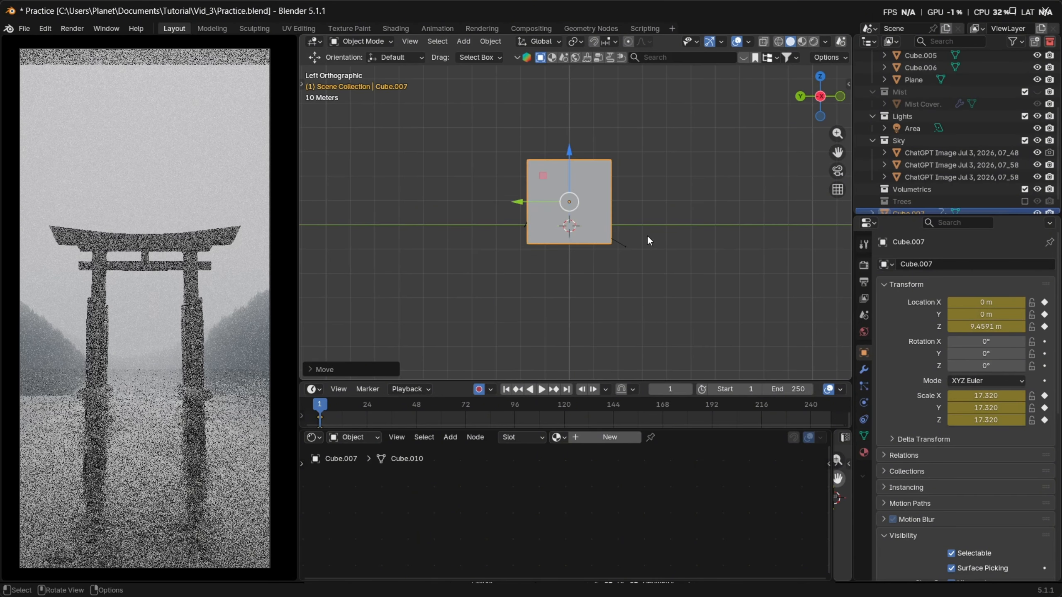
pyautogui.moveTo(649, 237); pyautogui.dragTo(643, 295, button='middle')
pyautogui.press('s')
pyautogui.click(685, 331)
# Raise the cube along Z to about 22.5 m so its base sits just below ground level beneath the gate
pyautogui.press('KP_1')
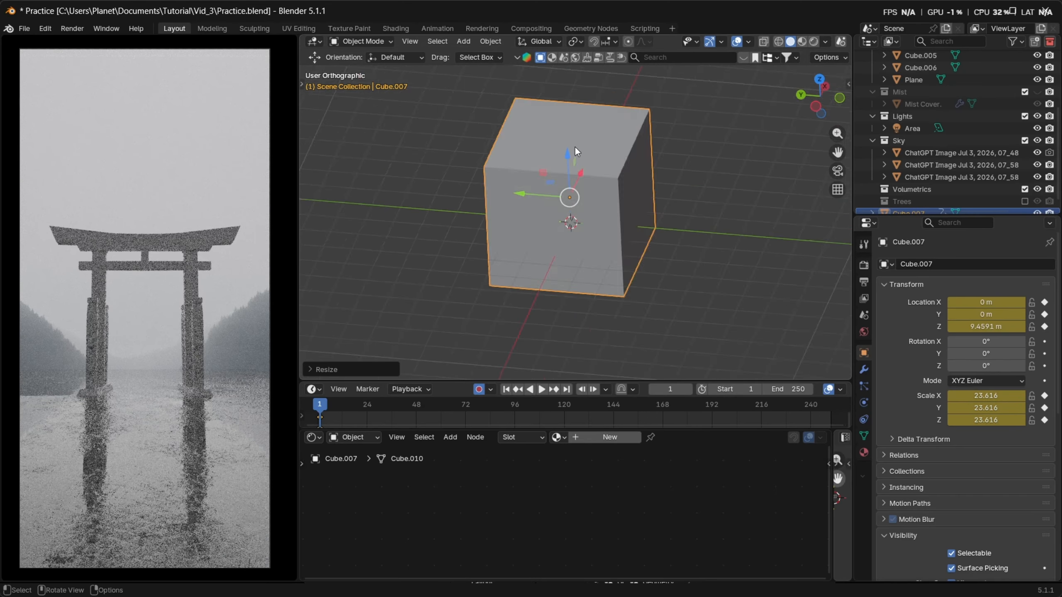
pyautogui.press('z')
pyautogui.click(604, 220)
pyautogui.scroll(4, 641, 232)
pyautogui.hotkey('alt', 'z')
pyautogui.keyDown('shift'); pyautogui.moveTo(643, 255); pyautogui.dragTo(609, 213, button='middle'); pyautogui.keyUp('shift')
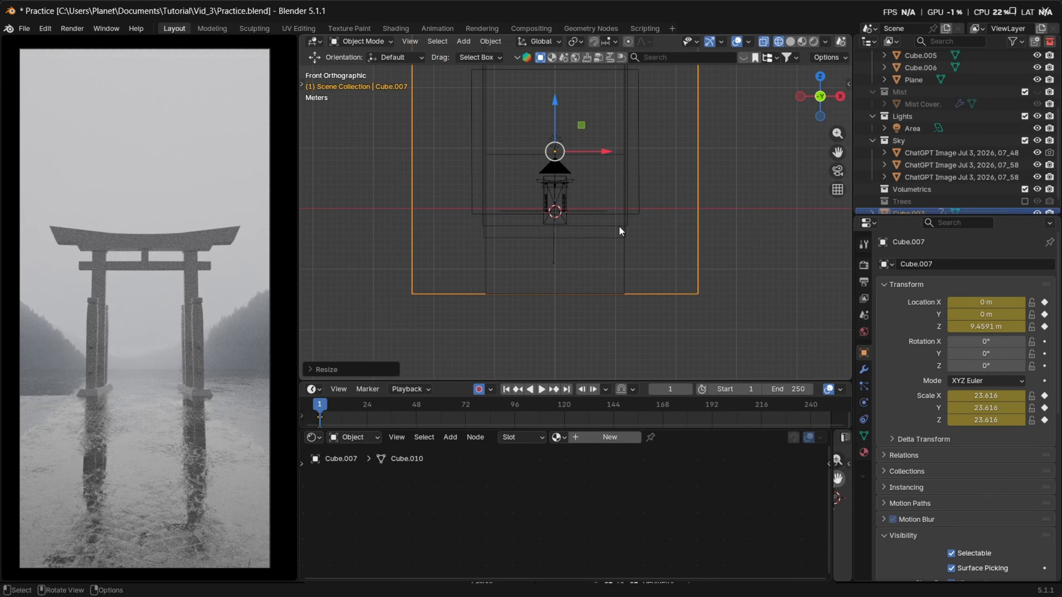
pyautogui.press('g')
pyautogui.press('z')
pyautogui.click(624, 147)
pyautogui.hotkey('shift', 'z')
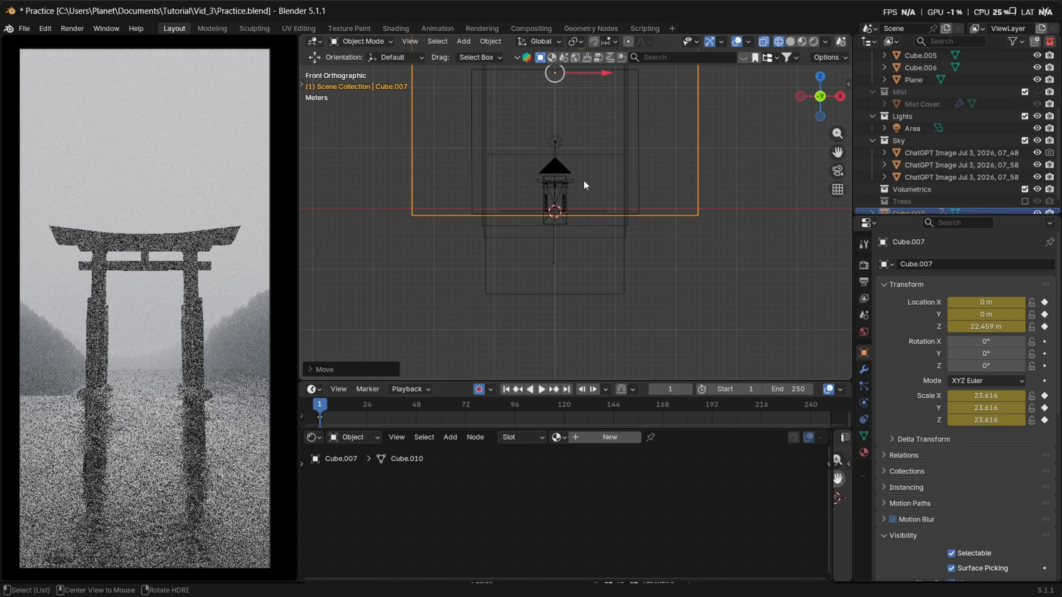
pyautogui.hotkey('shift', 'z')
pyautogui.moveTo(572, 191)
pyautogui.mouseDown(button='middle')
pyautogui.moveTo(581, 193)
pyautogui.moveTo(555, 193)
pyautogui.mouseUp(button='middle')
pyautogui.hotkey('shift', 'z')
pyautogui.press('KP_Decimal')
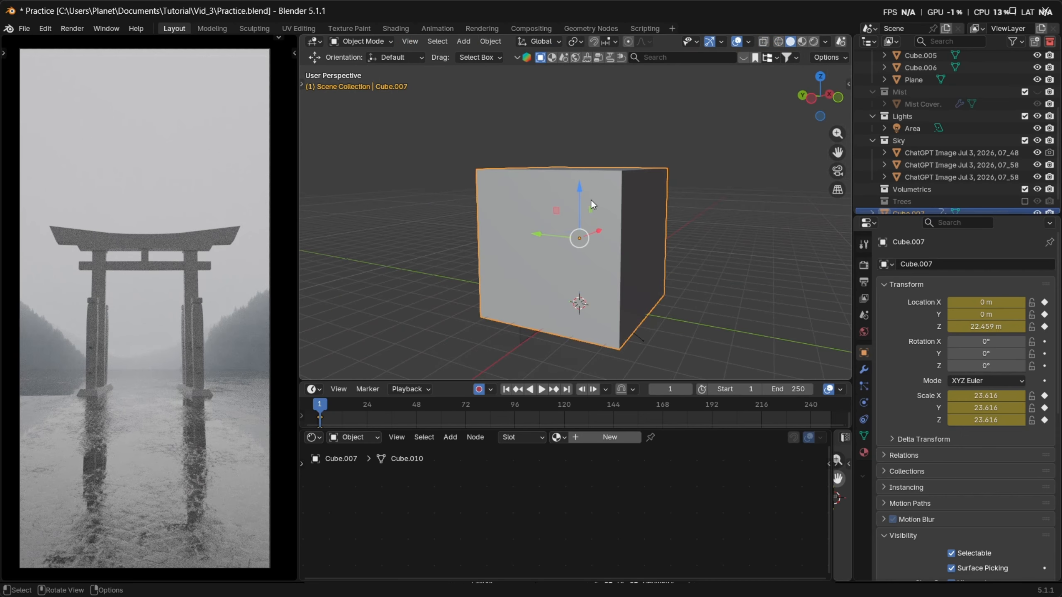
pyautogui.keyDown('shift'); pyautogui.moveTo(598, 278); pyautogui.dragTo(608, 225, button='middle'); pyautogui.keyUp('shift')
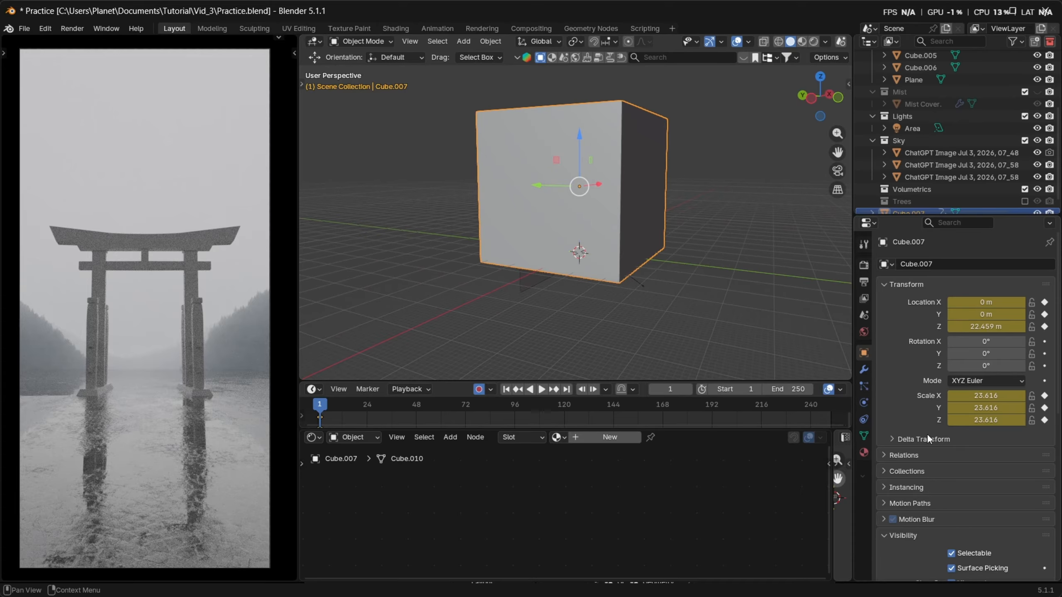
# Set the cube's viewport display to Bounds so the scene inside it can be seen
pyautogui.scroll(-9, 925, 487)
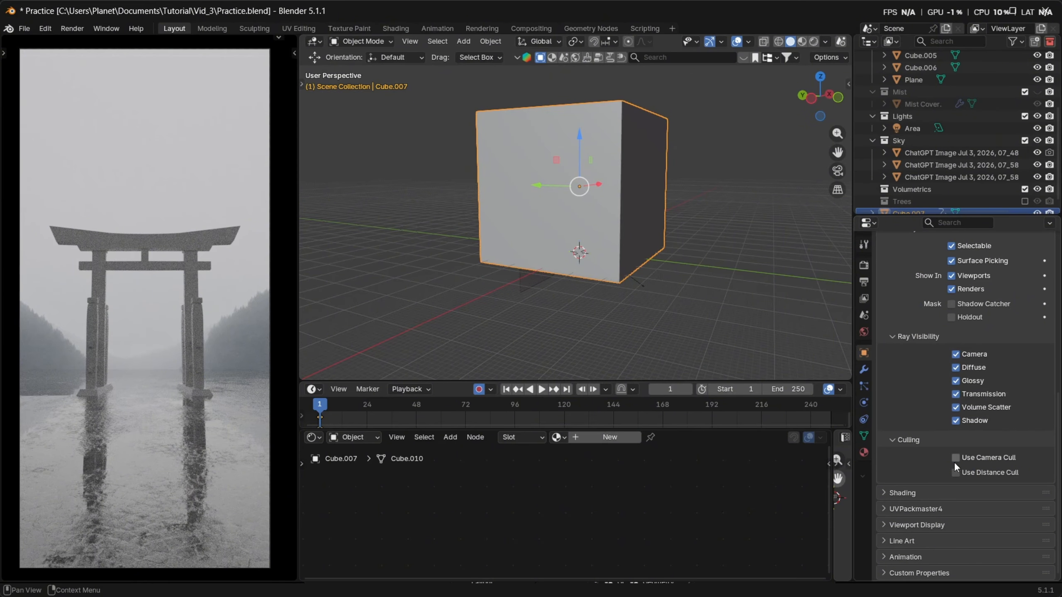
pyautogui.click(927, 524)
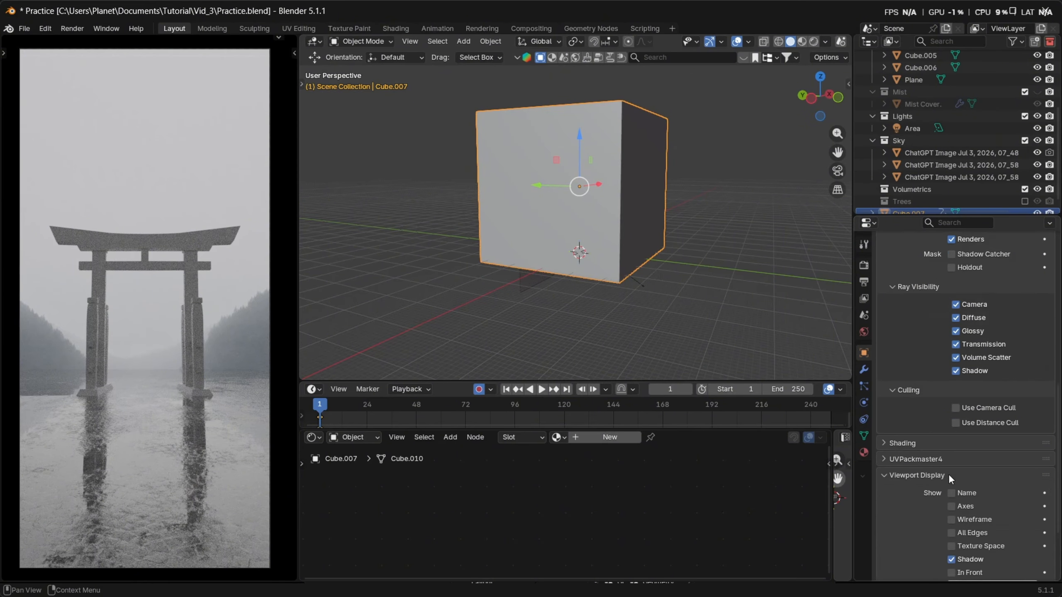
pyautogui.scroll(-5, 948, 474)
pyautogui.click(994, 506)
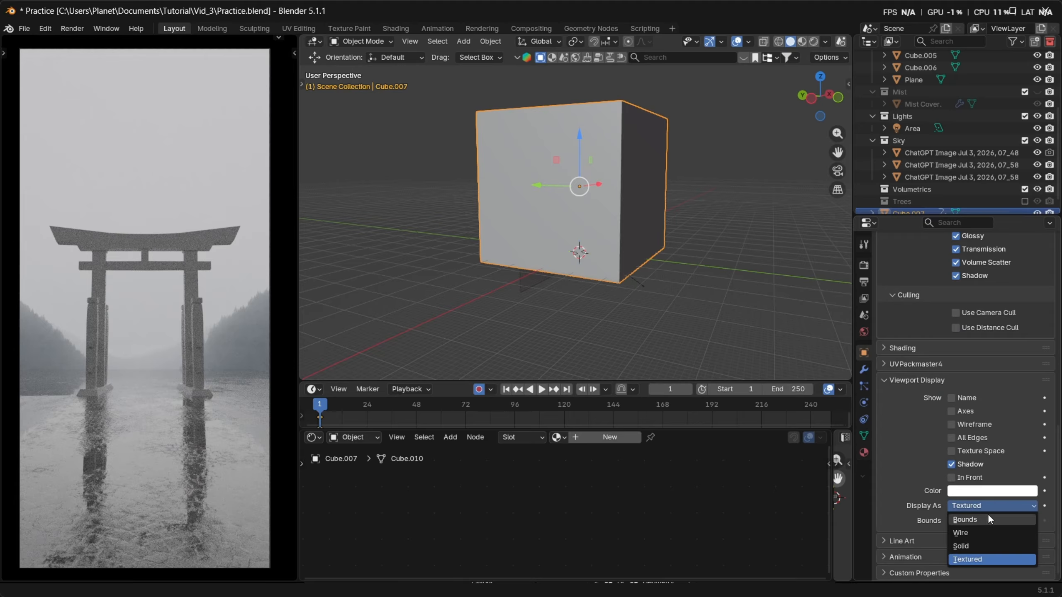
pyautogui.click(988, 514)
pyautogui.moveTo(579, 186)
pyautogui.mouseDown(button='middle')
pyautogui.moveTo(624, 226)
pyautogui.moveTo(569, 199)
pyautogui.mouseUp(button='middle')
pyautogui.scroll(5, 569, 199)
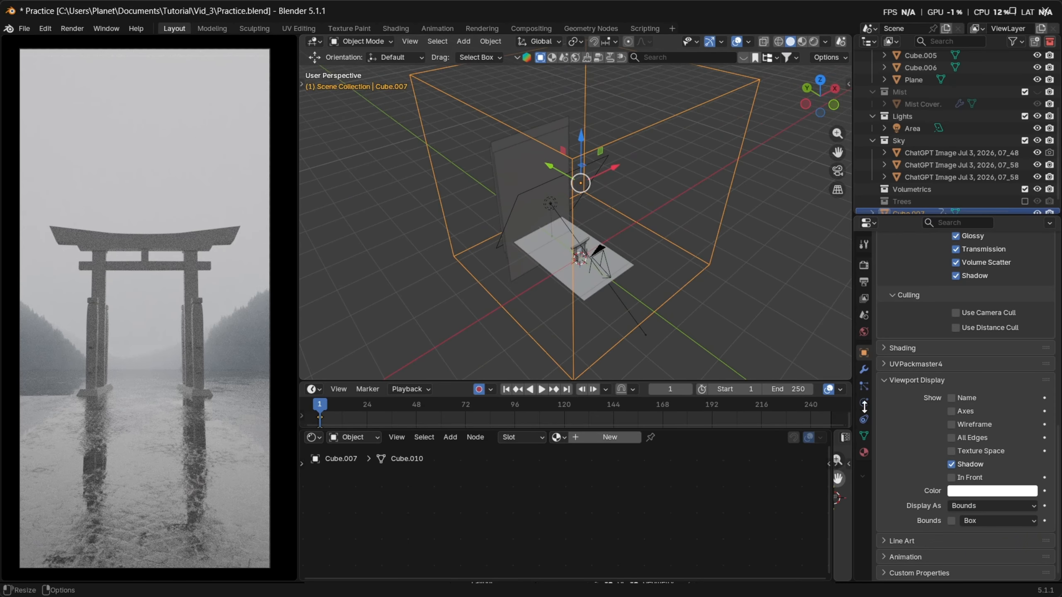
# Return the cube's viewport display to Textured and set it to Bounds again
pyautogui.click(979, 559)
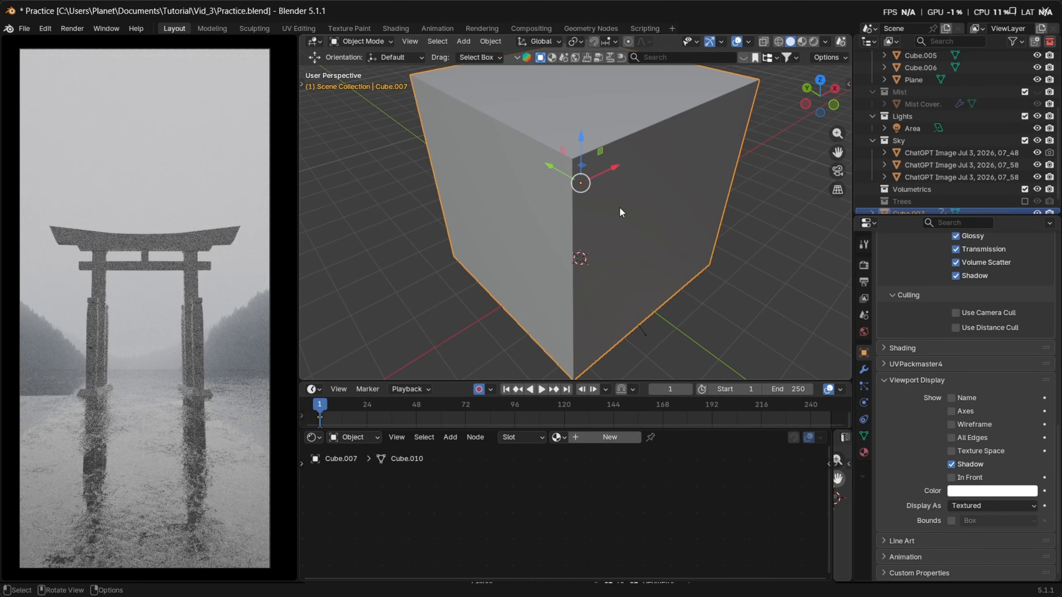
pyautogui.moveTo(619, 207); pyautogui.dragTo(651, 208, button='middle')
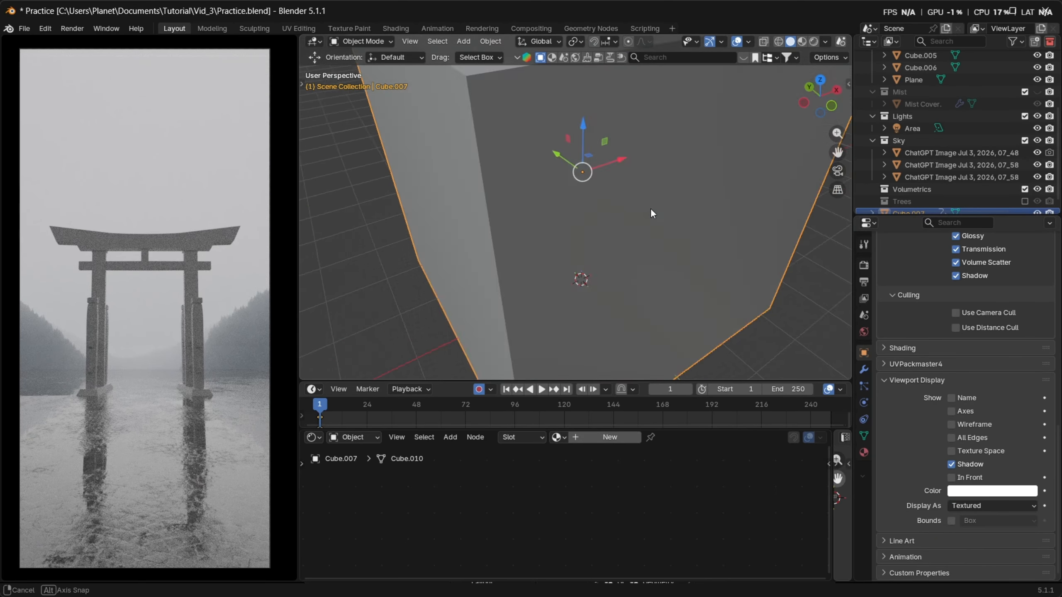
pyautogui.scroll(-4, 669, 206)
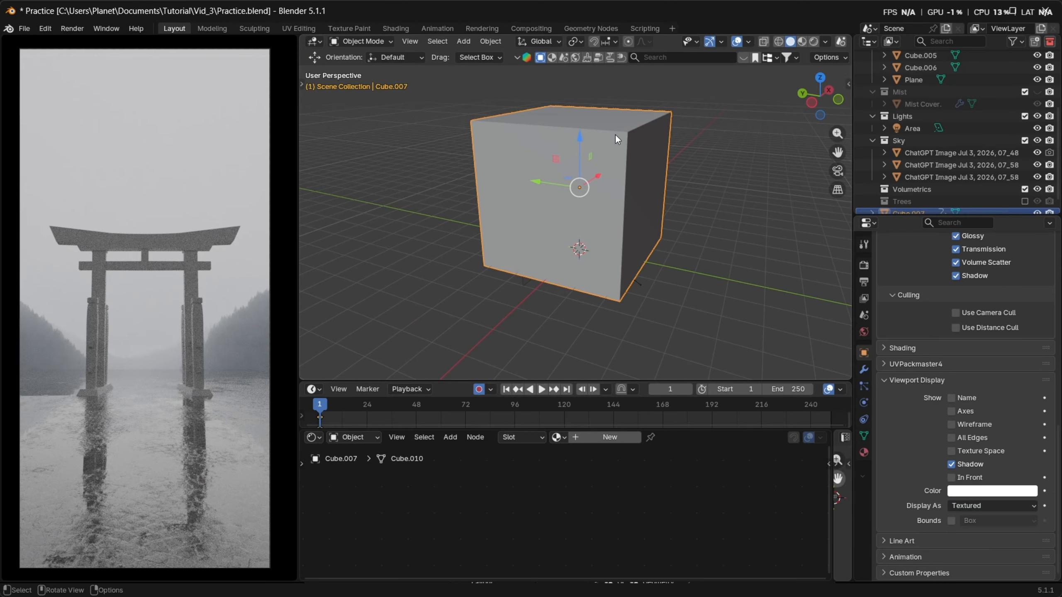
pyautogui.press('q')
pyautogui.click(682, 187)
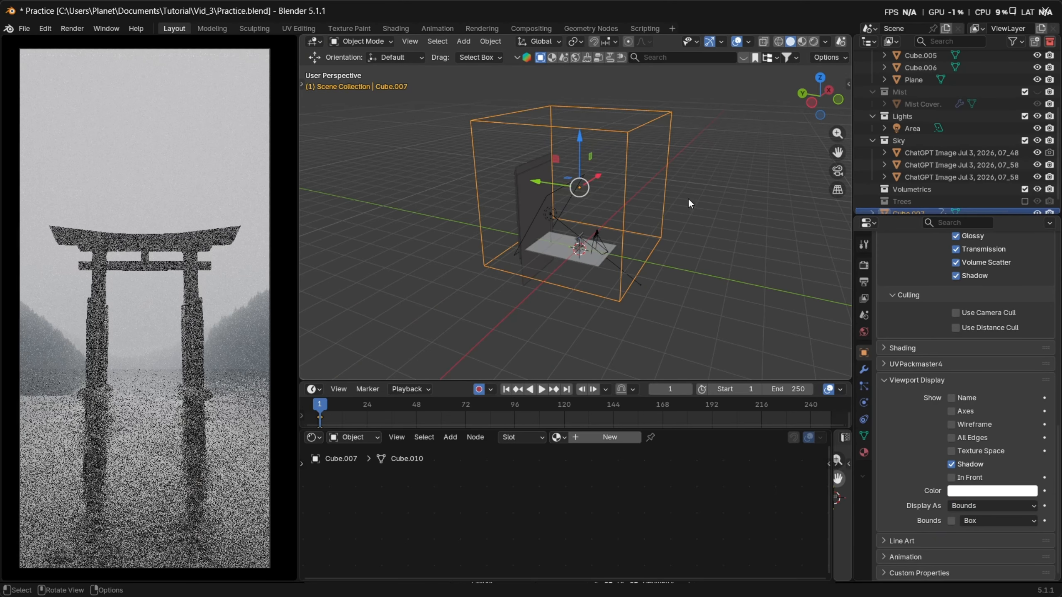
# Create a new material for the cube and delete its Principled BSDF node
pyautogui.moveTo(688, 197); pyautogui.dragTo(612, 237, button='middle')
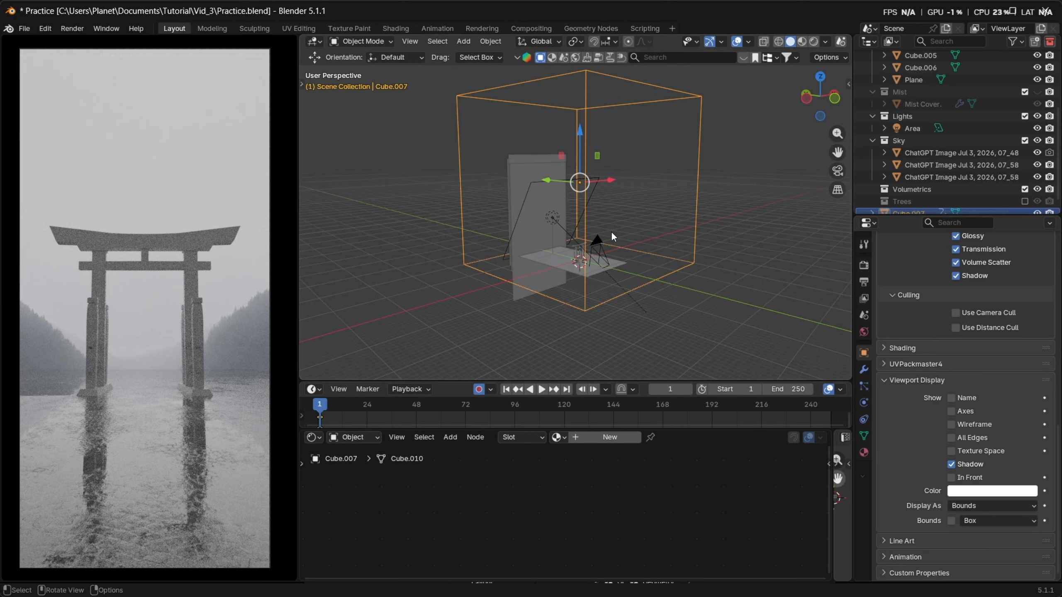
pyautogui.click(617, 439)
pyautogui.scroll(5, 599, 508)
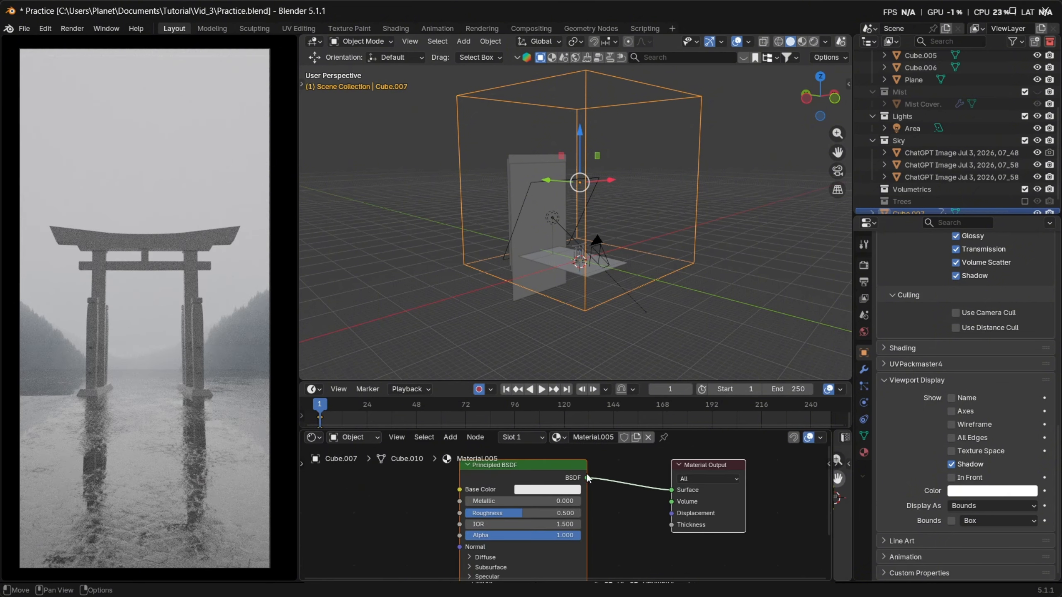
pyautogui.scroll(-2, 587, 477)
pyautogui.press('x')
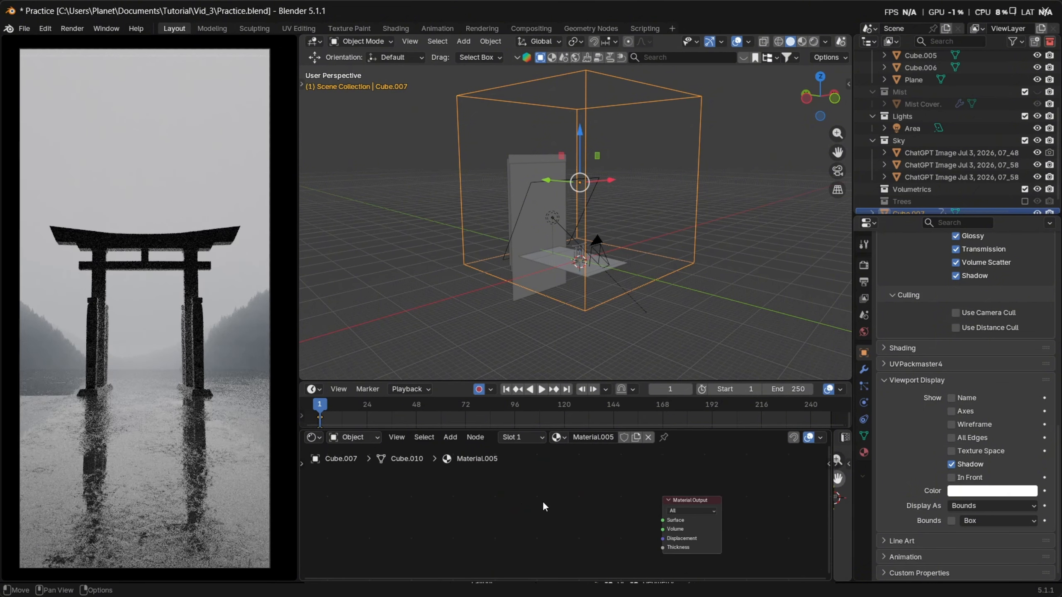
# Add a Volume Scatter node and connect its output to the Material Output's Volume input
pyautogui.hotkey('shift', 'a')
pyautogui.write('vo')
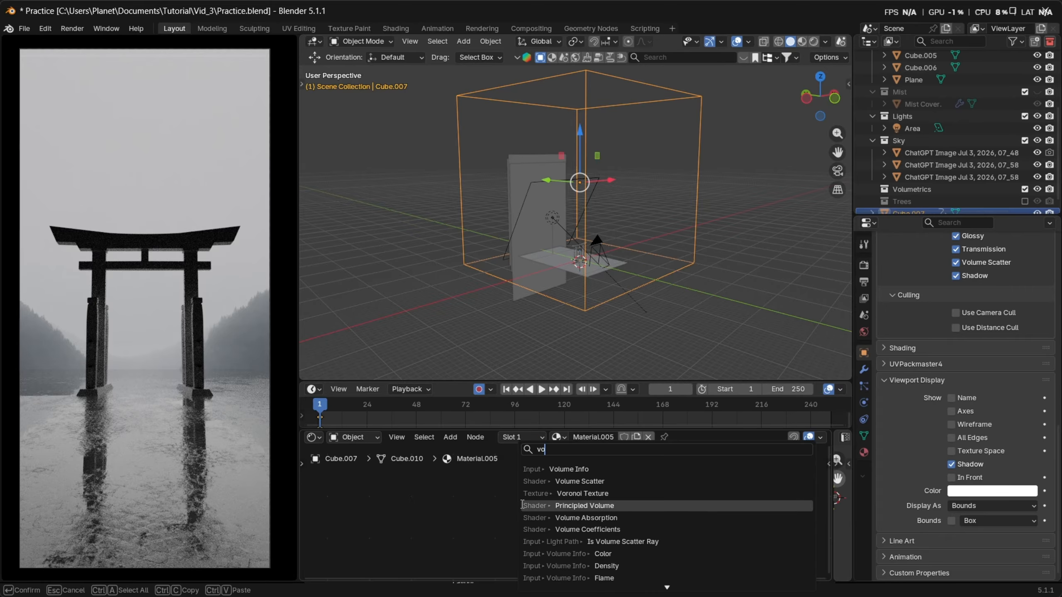
pyautogui.write('lume sca')
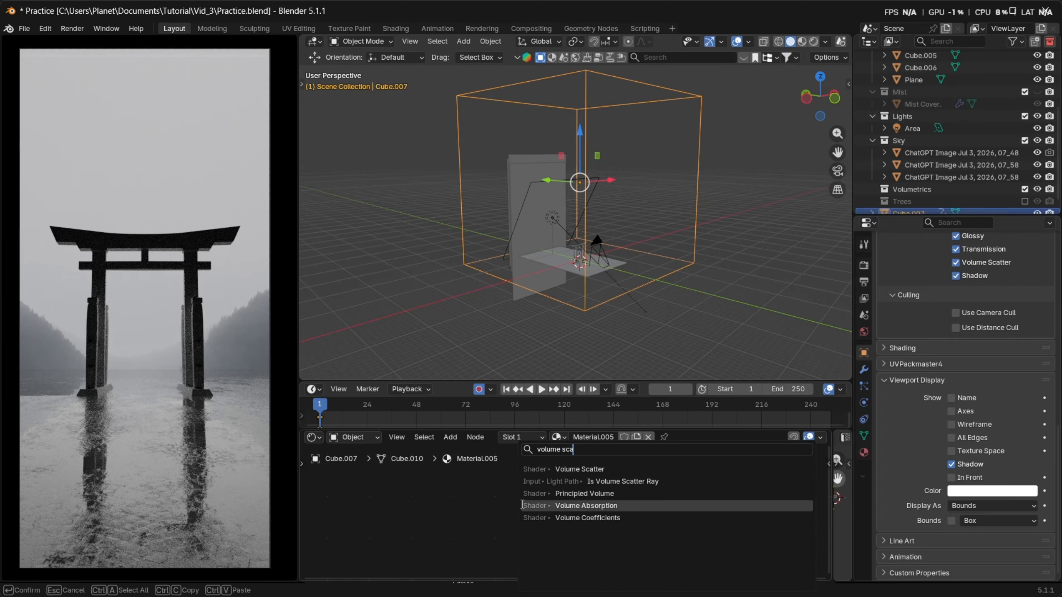
pyautogui.write('tter')
pyautogui.press('Return')
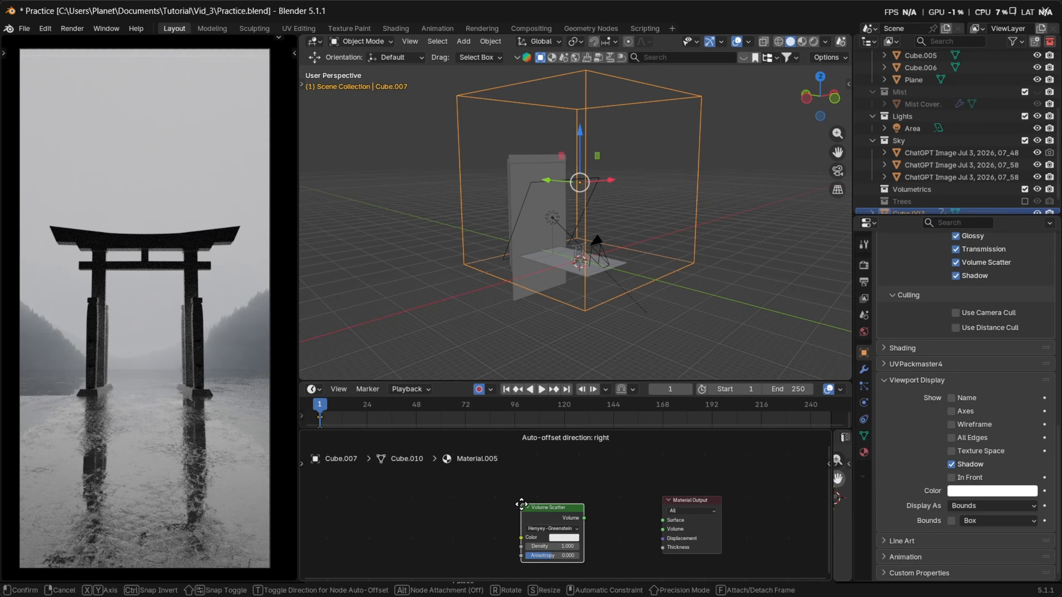
pyautogui.click(521, 504)
pyautogui.scroll(3, 545, 520)
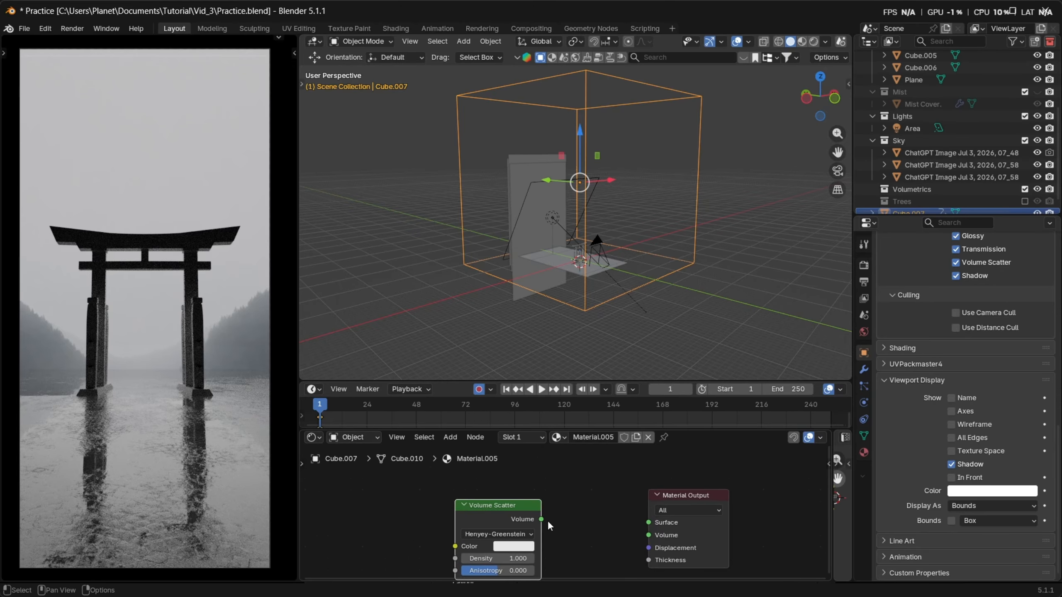
pyautogui.moveTo(650, 536); pyautogui.dragTo(649, 535)
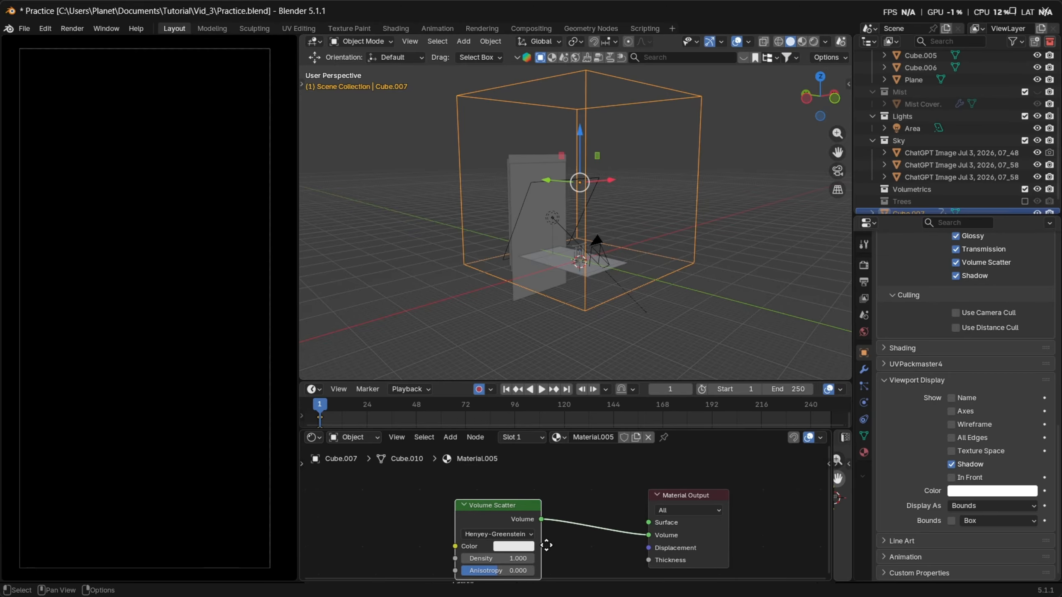
# Set the Volume Scatter node's Anisotropy to 0.5 and its Density to 0.003
pyautogui.moveTo(546, 546); pyautogui.dragTo(561, 516, button='middle')
pyautogui.scroll(1, 561, 515)
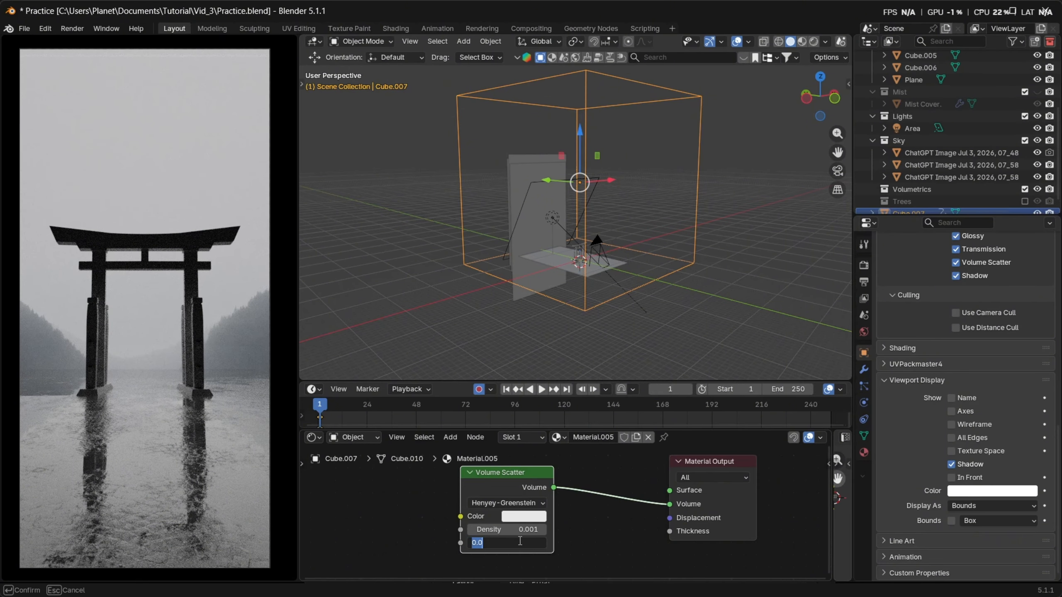
pyautogui.press('Return')
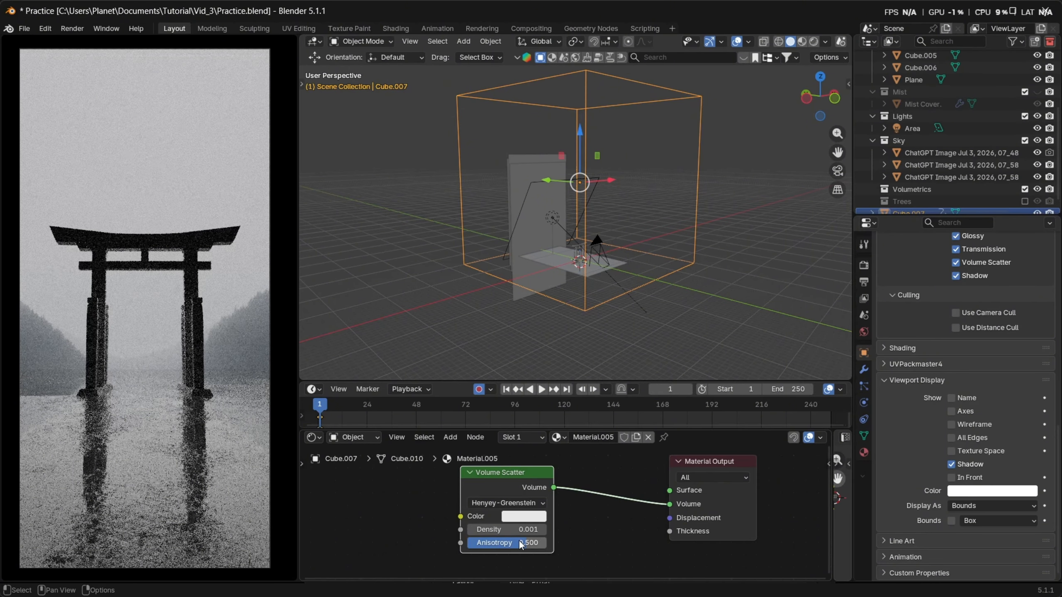
pyautogui.scroll(1, 543, 518)
pyautogui.write('0.003')
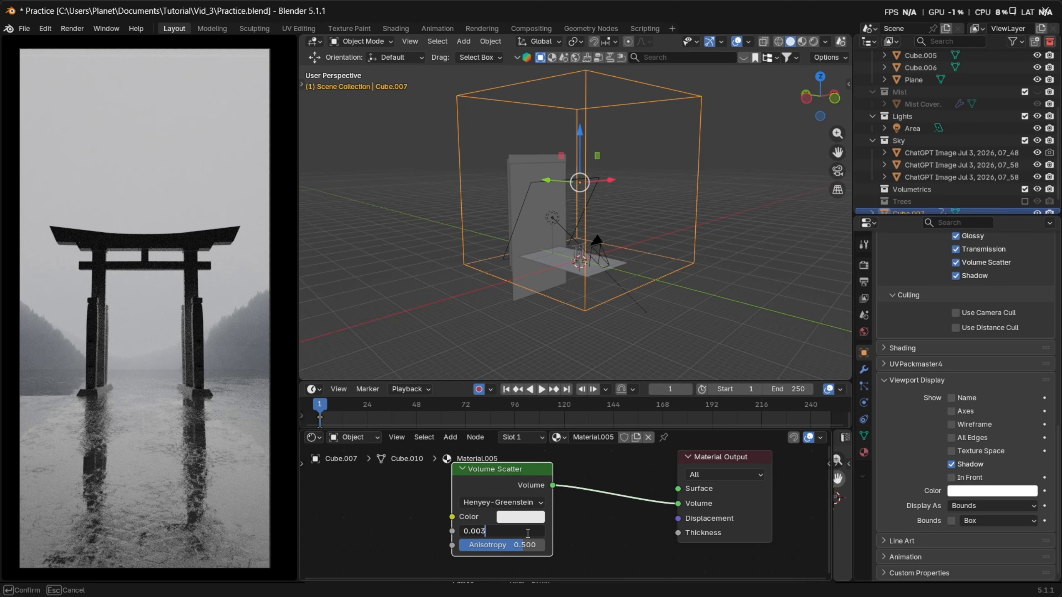
pyautogui.press('Return')
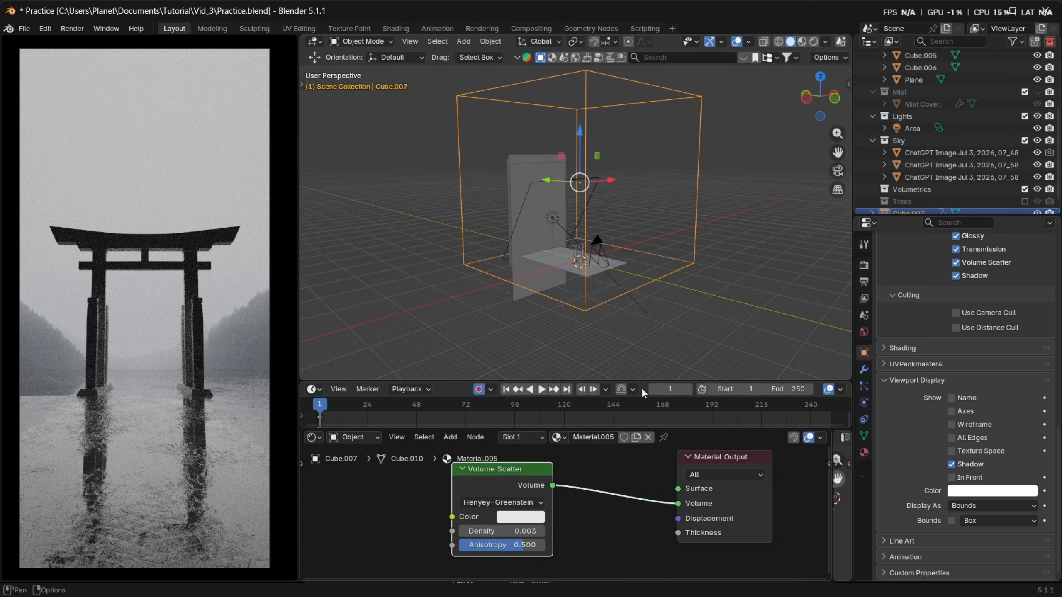
# Move the fog cube into the Volumetrics collection
pyautogui.scroll(-3, 711, 293)
pyautogui.scroll(-1, 919, 185)
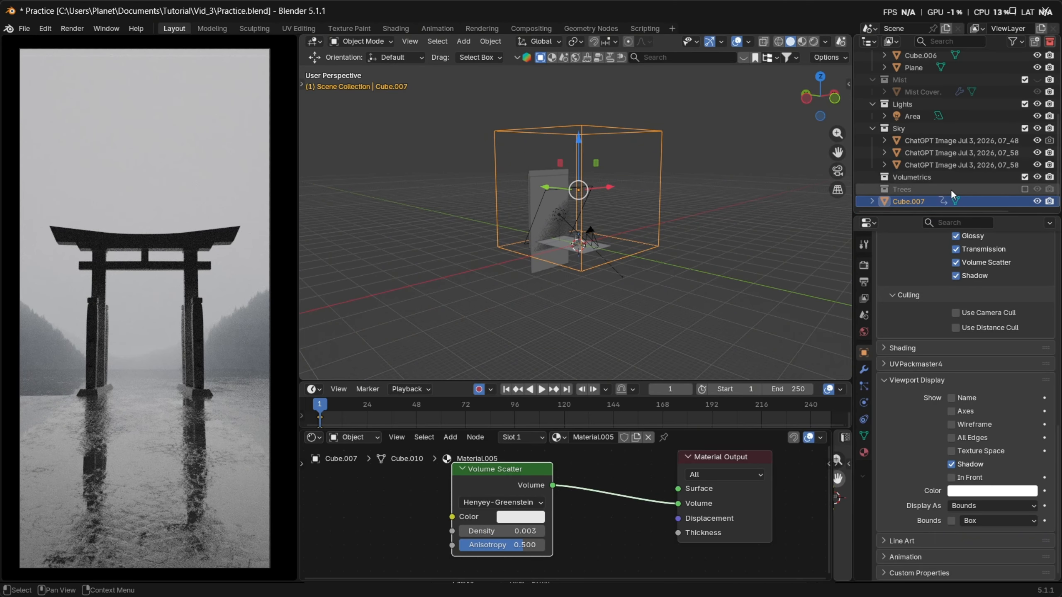
pyautogui.scroll(5, 951, 189)
pyautogui.press('m')
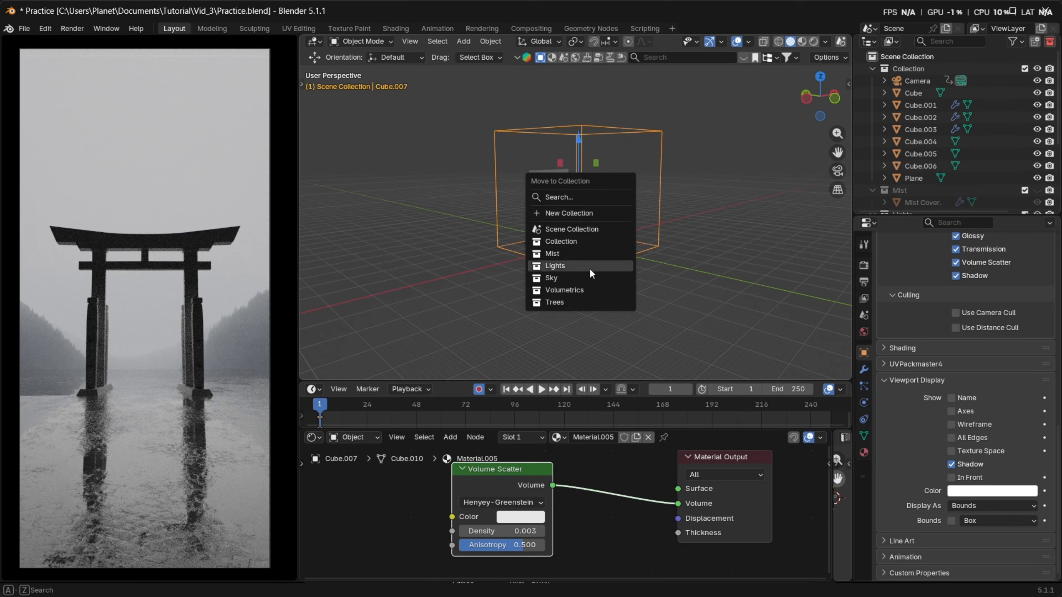
pyautogui.click(572, 292)
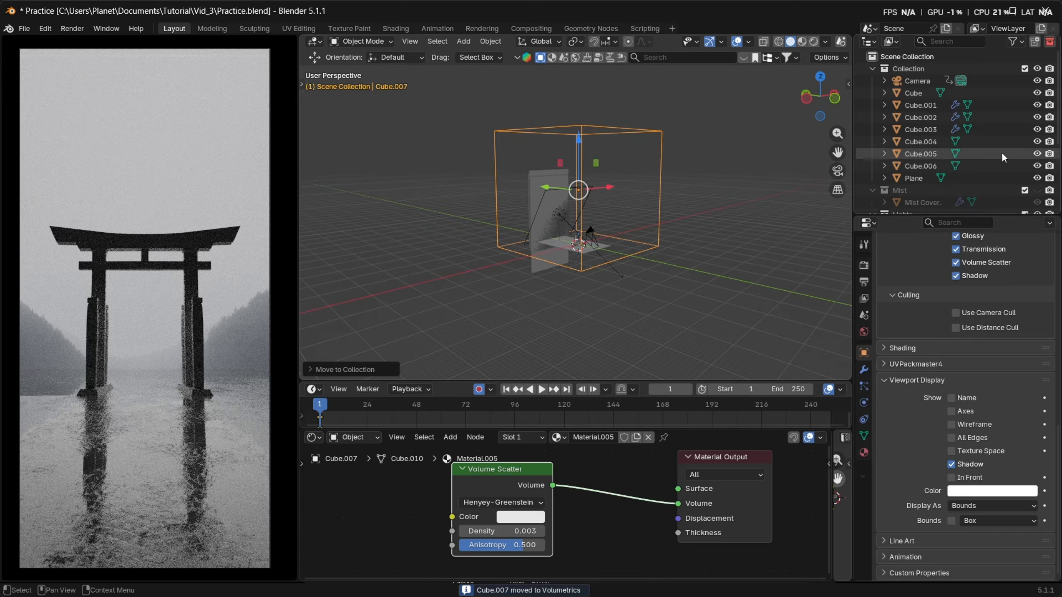
# Toggle the Volumetrics collection off and on to compare the render with and without fog, leaving it visible
pyautogui.scroll(-5, 979, 161)
pyautogui.click(1025, 177)
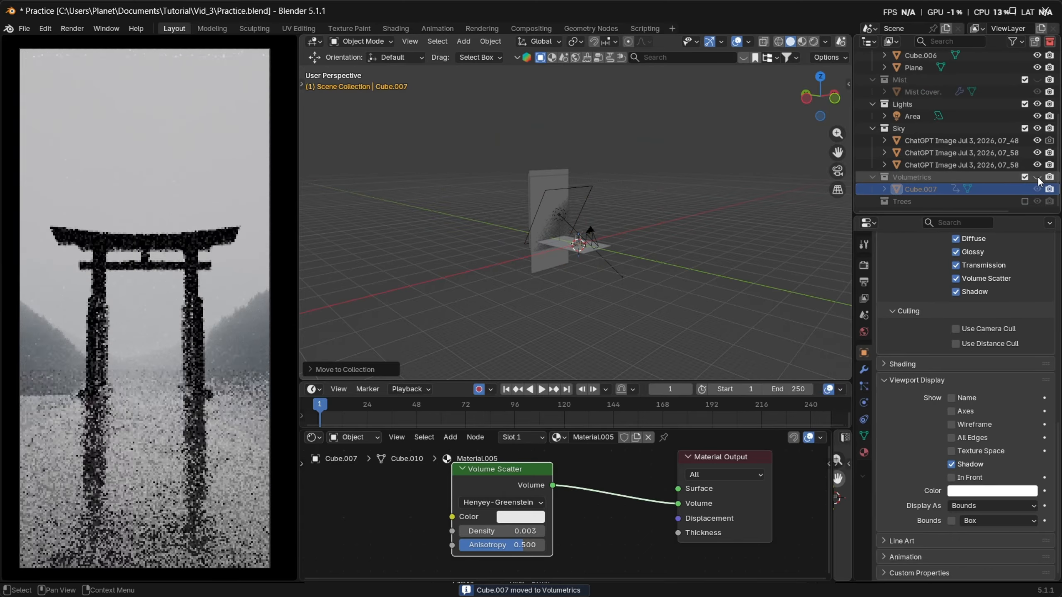
pyautogui.click(1025, 177)
pyautogui.click(1038, 177)
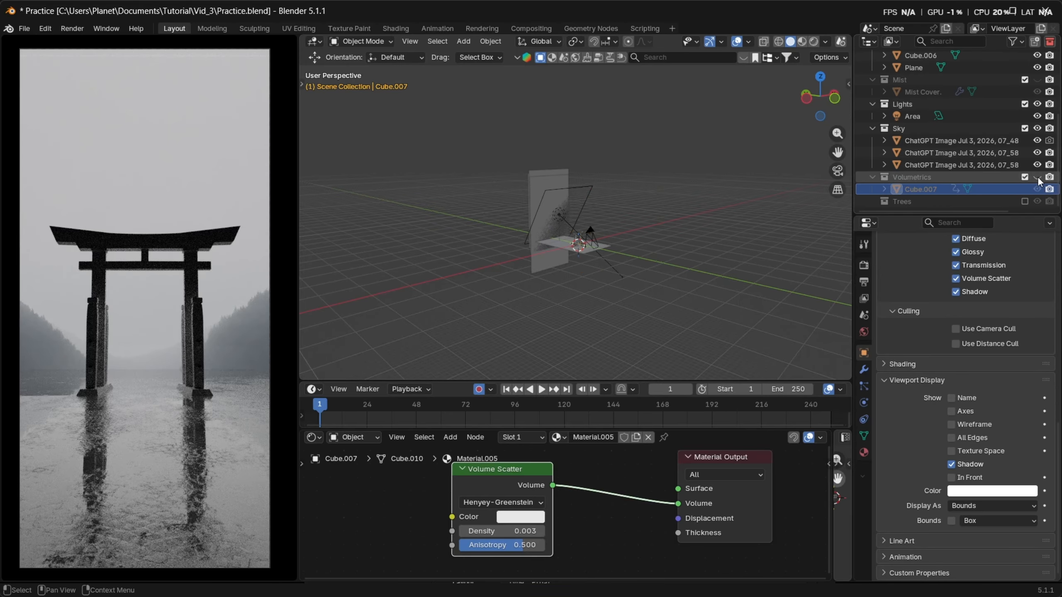
pyautogui.click(1038, 178)
pyautogui.click(1038, 178)
pyautogui.click(1038, 178)
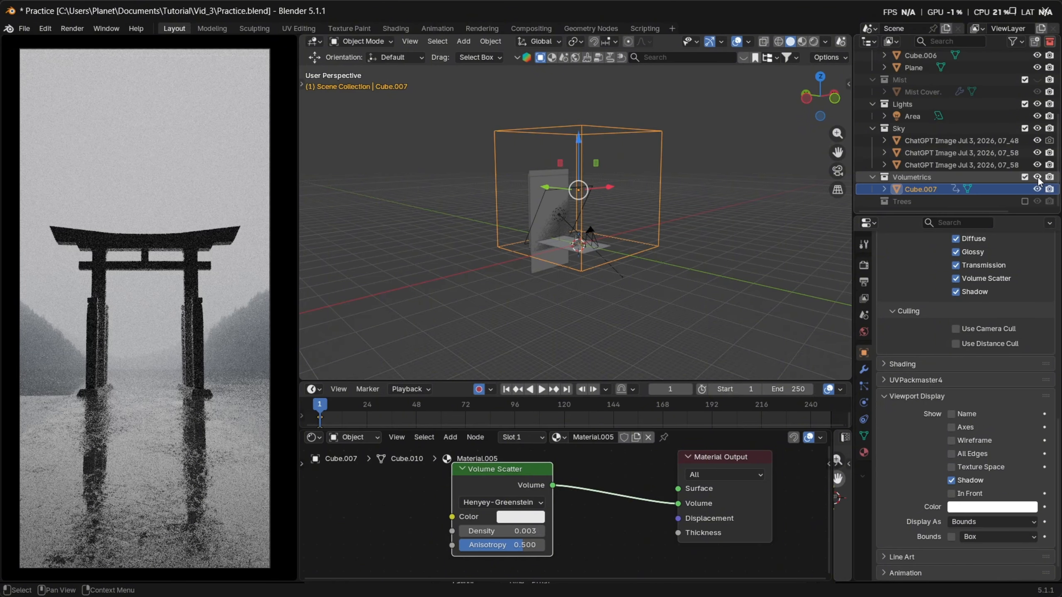
# Examine where the ground plane meets the sky backdrop, up close in the viewport and through the camera in the render
pyautogui.moveTo(562, 202); pyautogui.dragTo(600, 212, button='middle')
pyautogui.scroll(2, 600, 212)
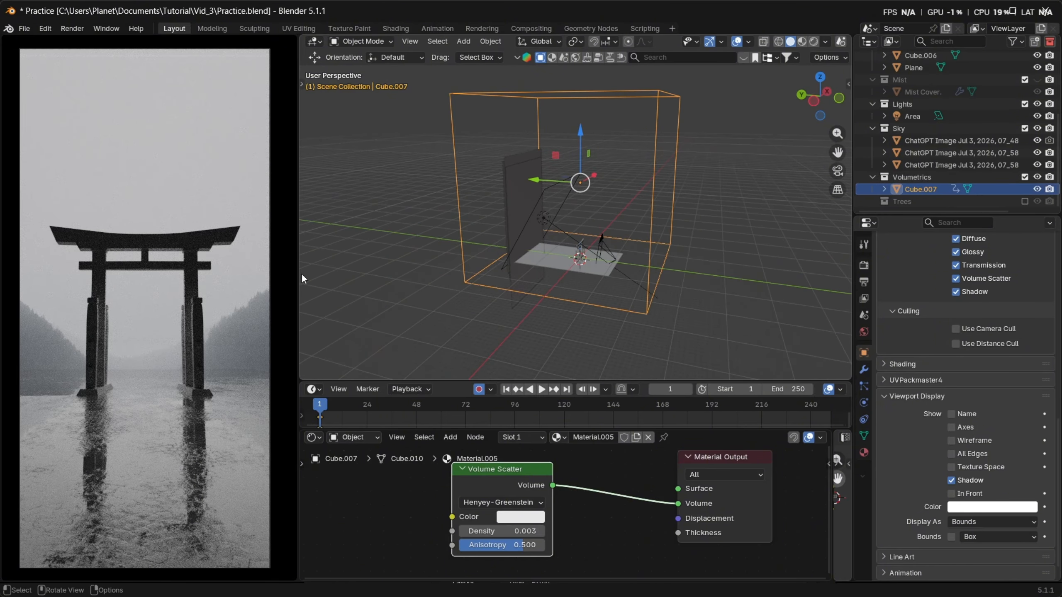
pyautogui.press('shift')
pyautogui.moveTo(708, 225); pyautogui.dragTo(629, 224, button='middle')
pyautogui.click(561, 229)
pyautogui.scroll(4, 546, 224)
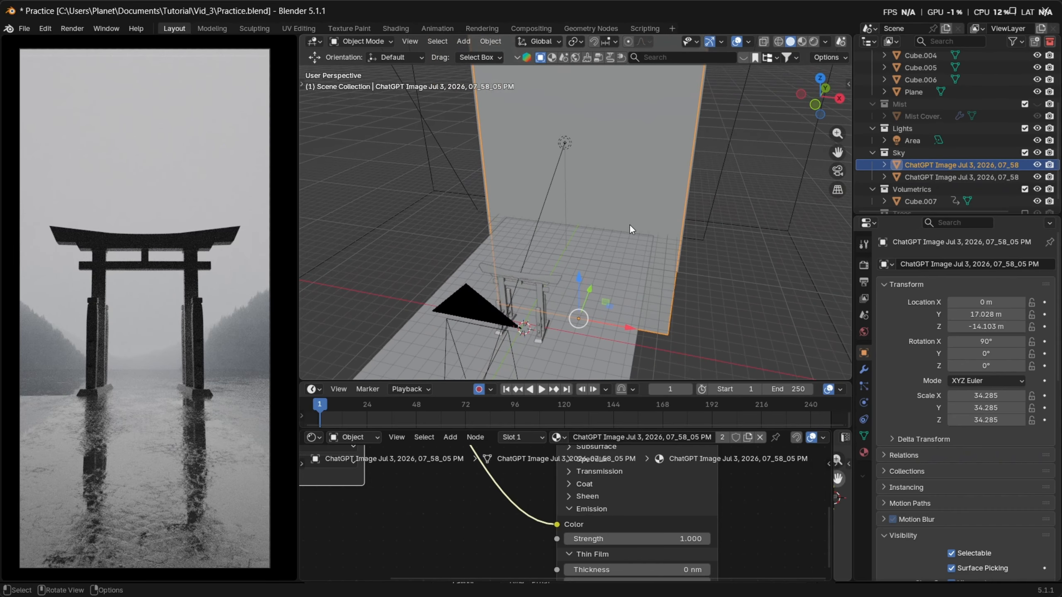
pyautogui.scroll(1, 629, 224)
pyautogui.scroll(5, 163, 383)
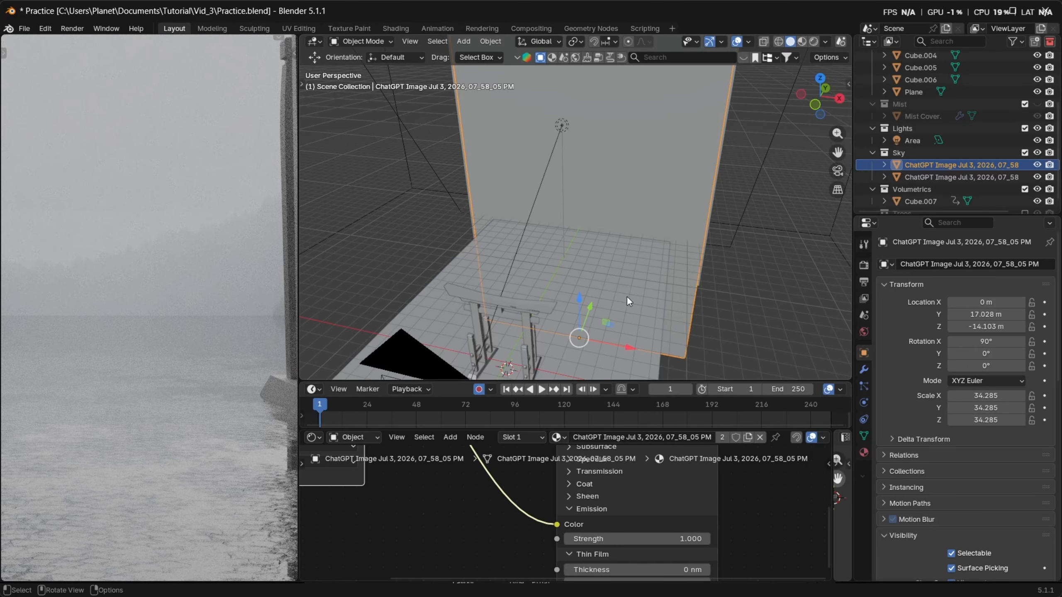
pyautogui.moveTo(628, 297); pyautogui.dragTo(586, 267, button='middle')
pyautogui.click(587, 260)
pyautogui.scroll(4, 586, 258)
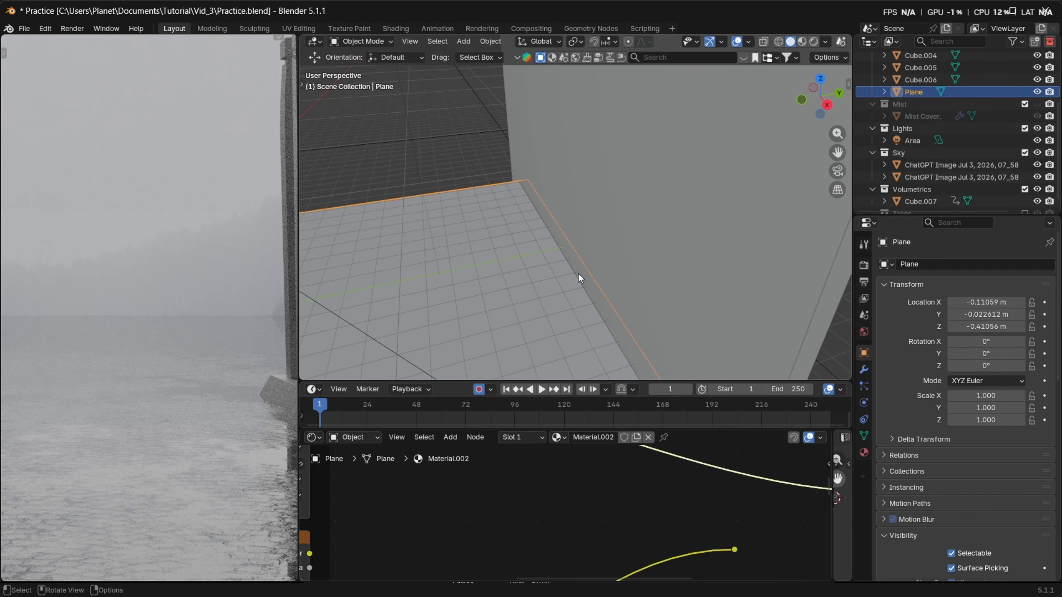
pyautogui.click(625, 213)
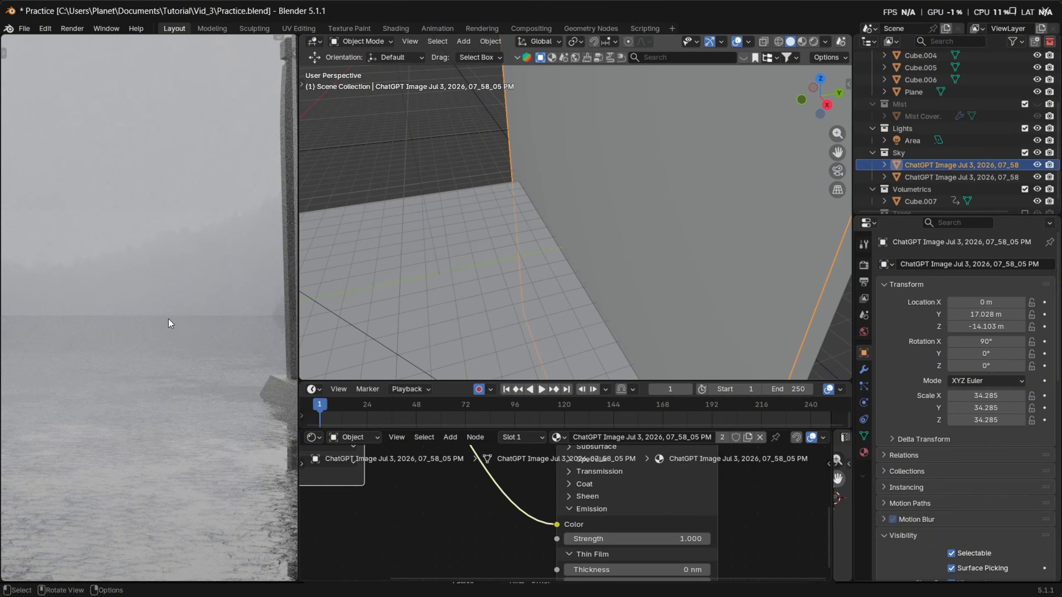
pyautogui.press('KP_0')
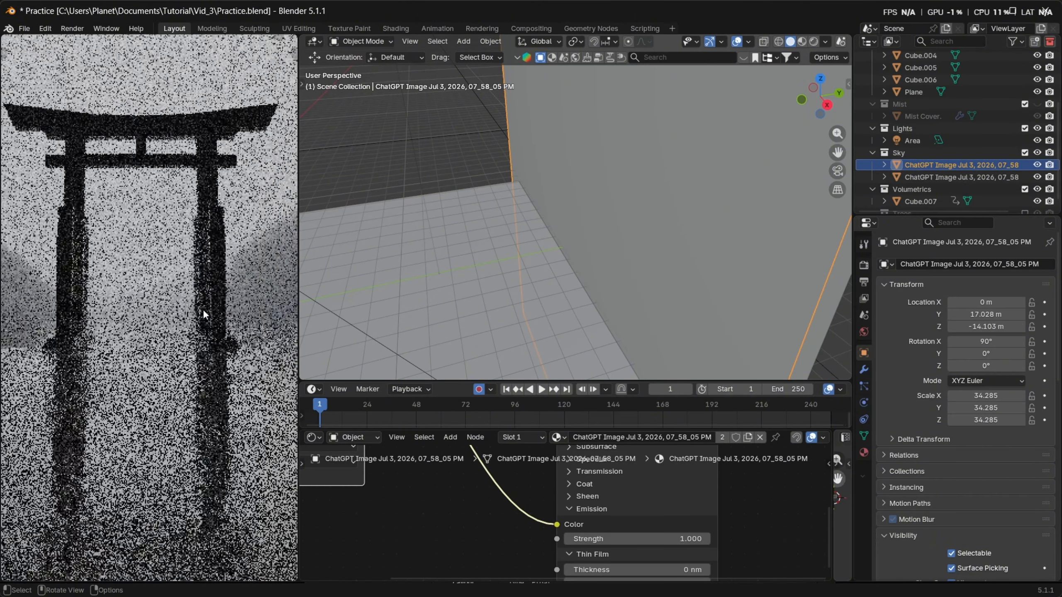
pyautogui.keyDown('shift'); pyautogui.moveTo(168, 300); pyautogui.dragTo(191, 332, button='middle'); pyautogui.keyUp('shift')
pyautogui.scroll(1, 171, 336)
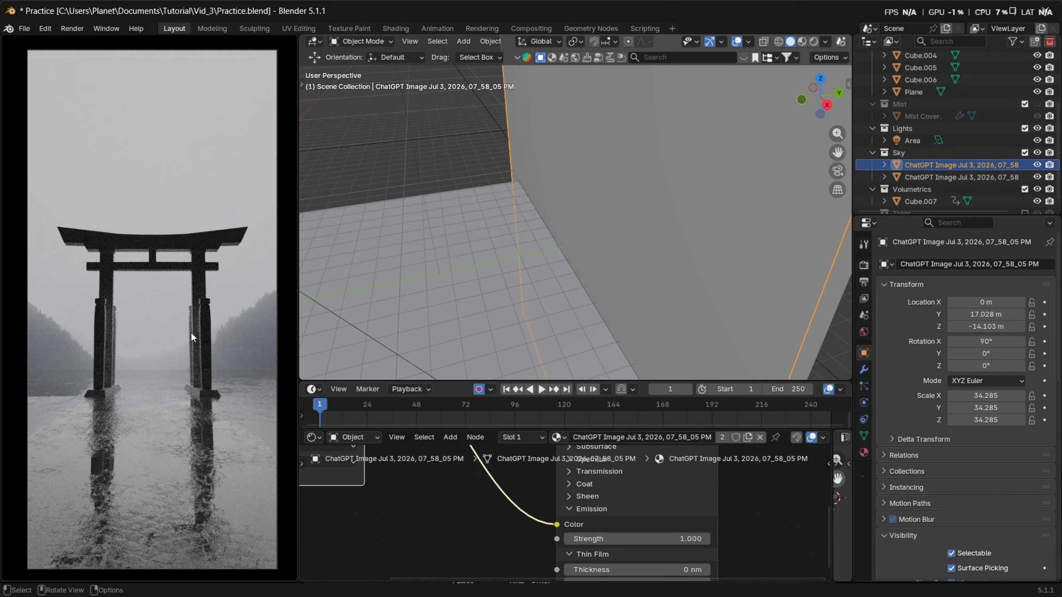
# Enlarge the shader node area below the timeline and change it to an Asset Browser
pyautogui.scroll(-10, 524, 265)
pyautogui.keyDown('shift'); pyautogui.moveTo(540, 281); pyautogui.dragTo(523, 234, button='middle'); pyautogui.keyUp('shift')
pyautogui.moveTo(523, 235); pyautogui.dragTo(575, 236, button='middle')
pyautogui.moveTo(552, 383); pyautogui.dragTo(560, 332)
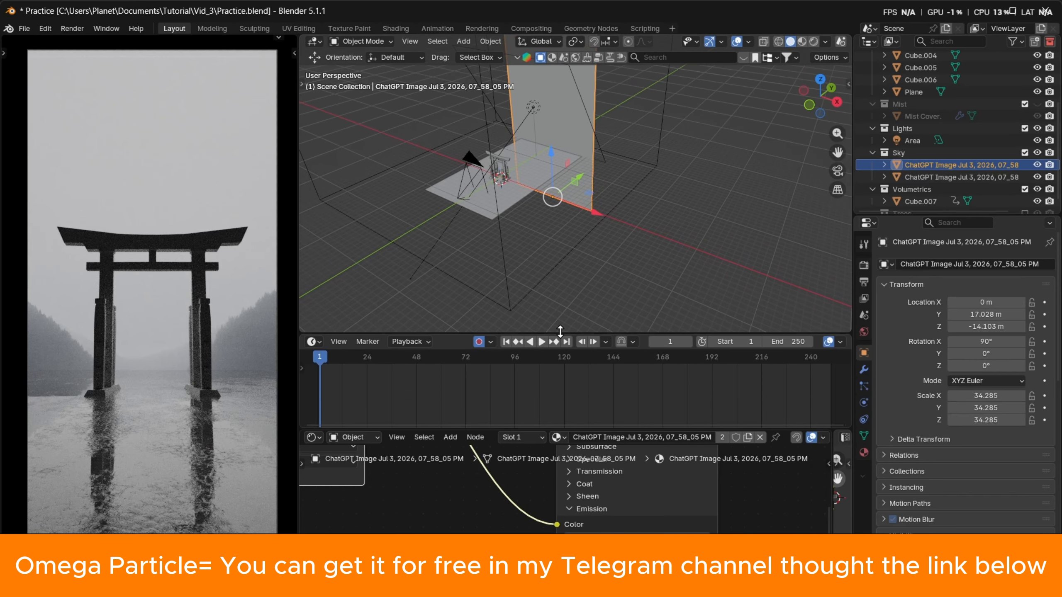
pyautogui.moveTo(539, 422); pyautogui.dragTo(456, 364)
pyautogui.click(312, 372)
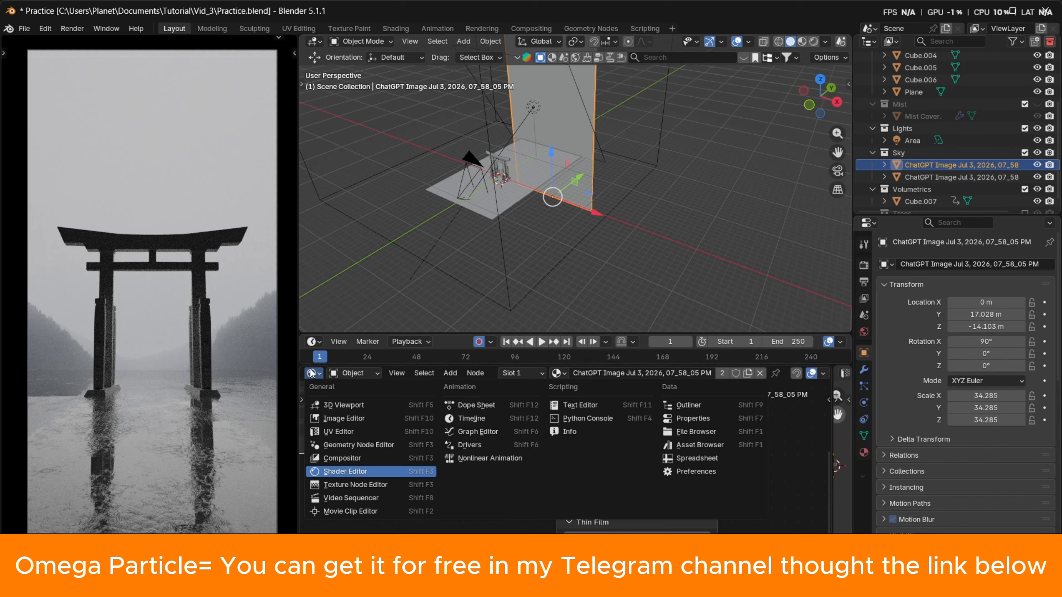
pyautogui.click(728, 444)
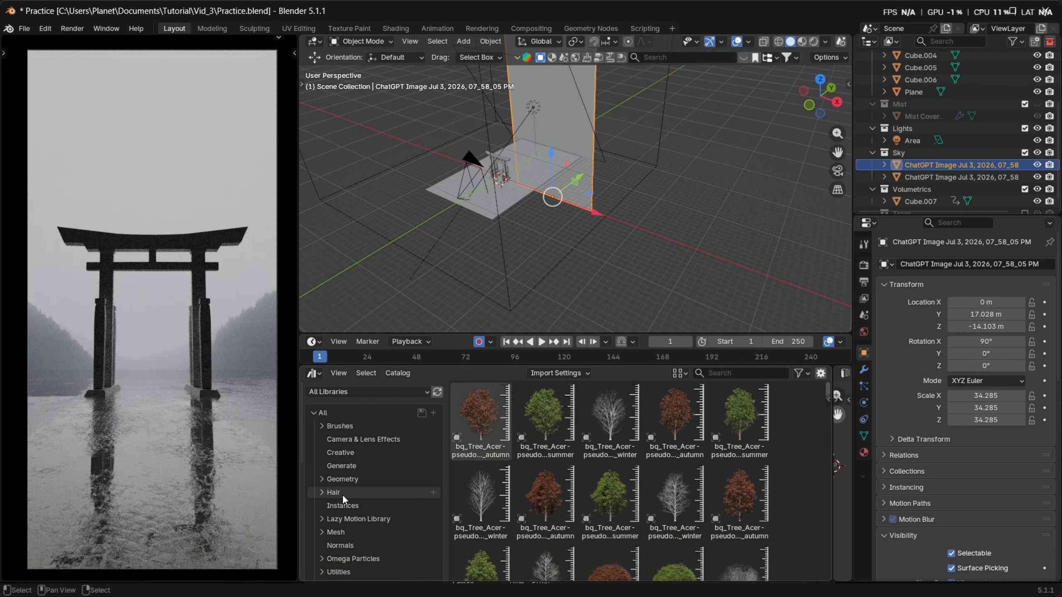
# Add the Mist Cover asset from the Omega Particles catalog to the scene near the sky backdrop
pyautogui.click(353, 559)
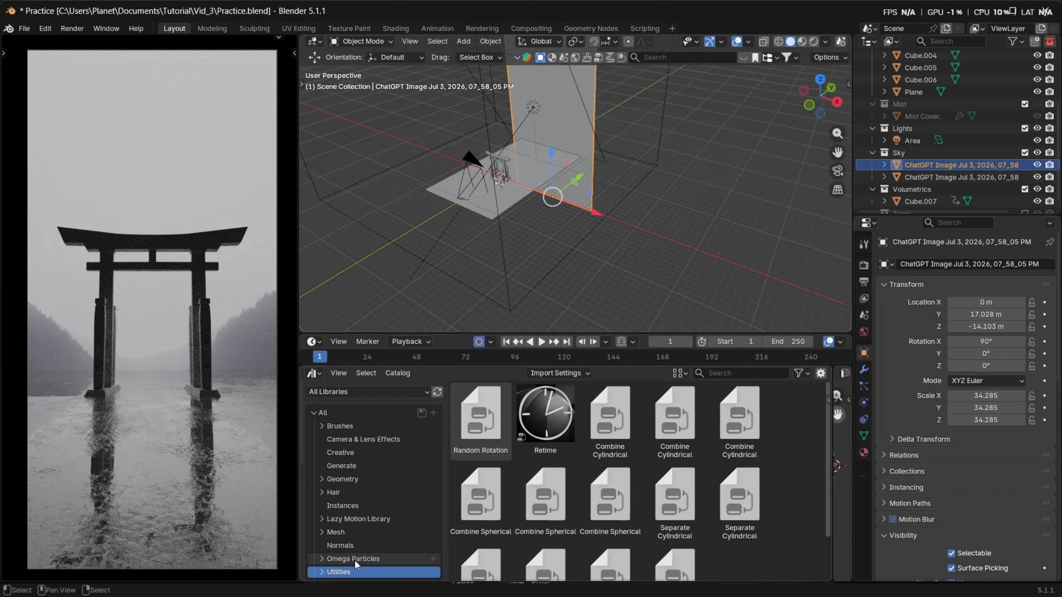
pyautogui.scroll(-5, 688, 485)
pyautogui.scroll(-8, 688, 485)
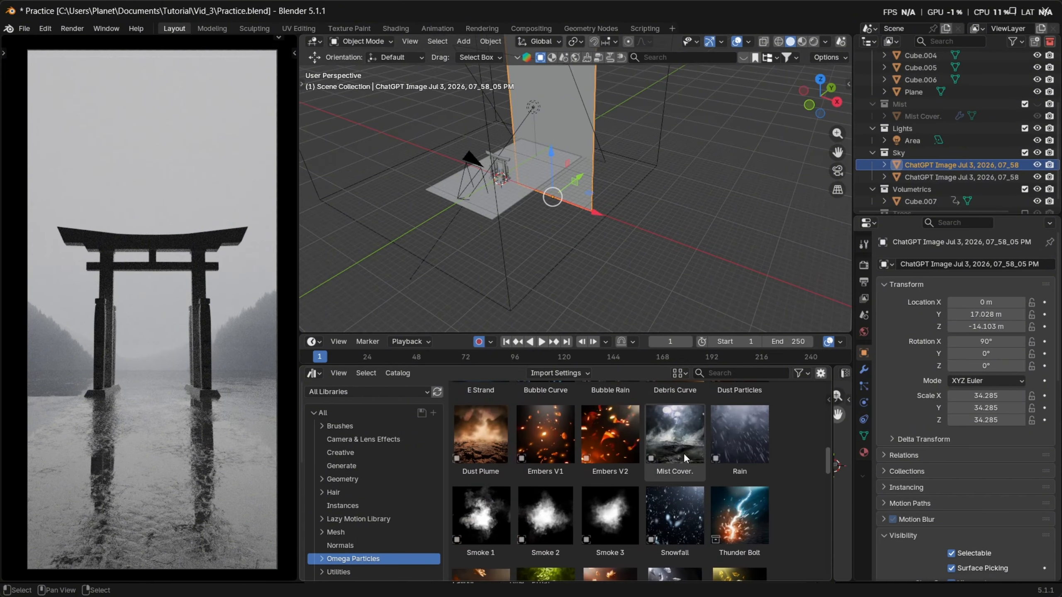
pyautogui.moveTo(598, 142); pyautogui.dragTo(577, 182, button='middle')
pyautogui.moveTo(687, 456); pyautogui.dragTo(595, 204)
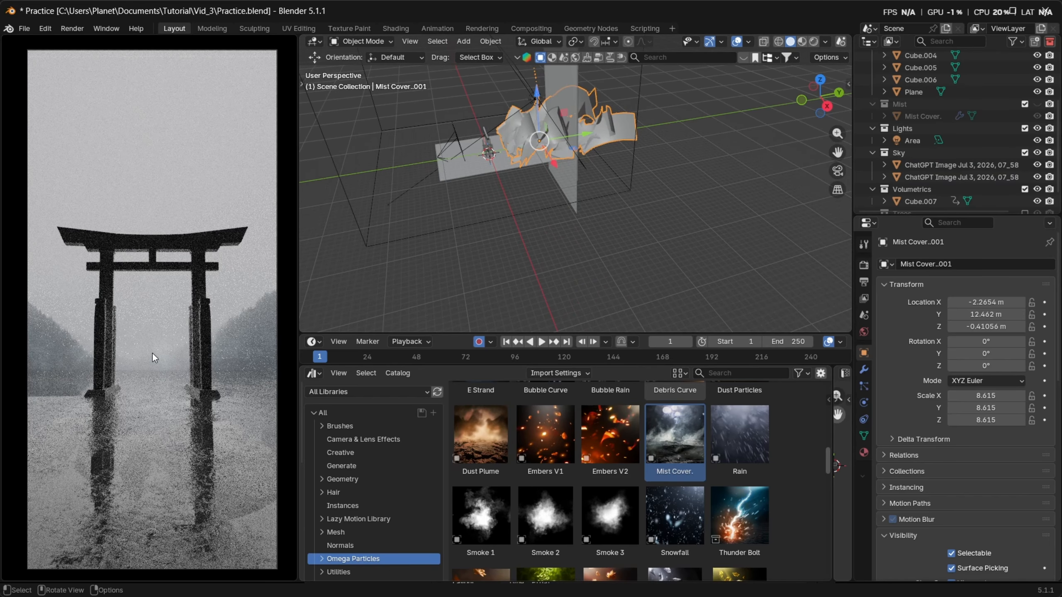
# Move the new Mist Cover along Y toward the torii gate, to a Y location of about 5.41 m
pyautogui.moveTo(570, 164); pyautogui.dragTo(548, 252, button='middle')
pyautogui.press('KP_7')
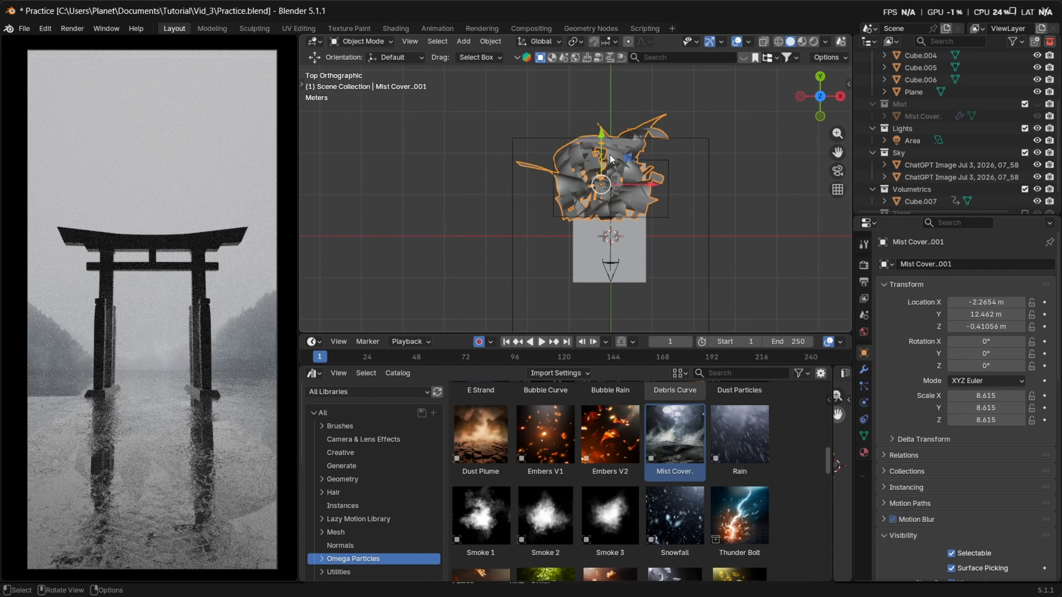
pyautogui.moveTo(604, 135); pyautogui.dragTo(604, 168)
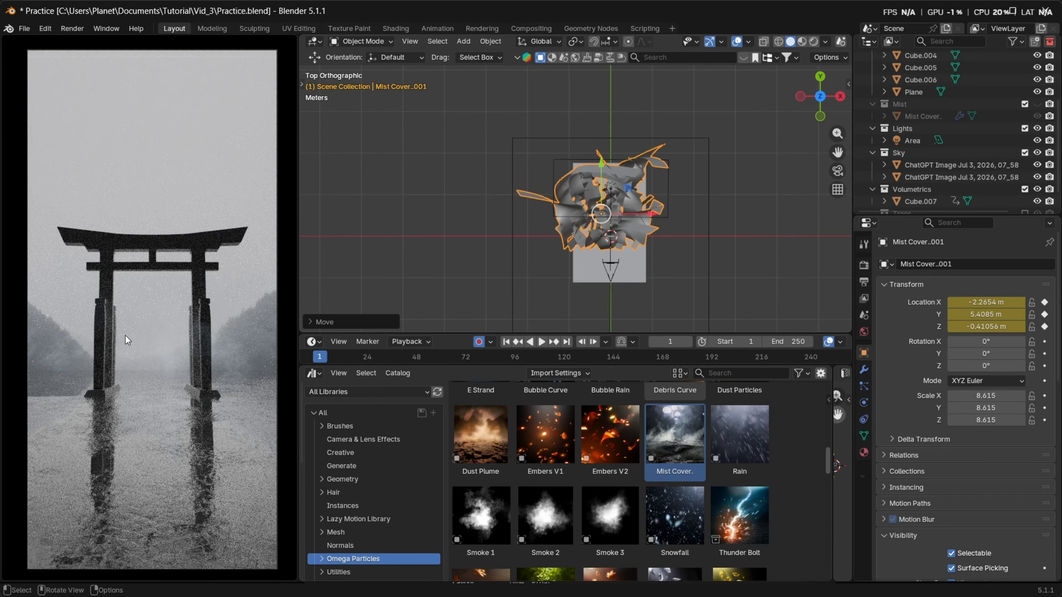
pyautogui.moveTo(728, 194); pyautogui.dragTo(606, 213, button='middle')
pyautogui.scroll(3, 620, 206)
pyautogui.scroll(-5, 604, 215)
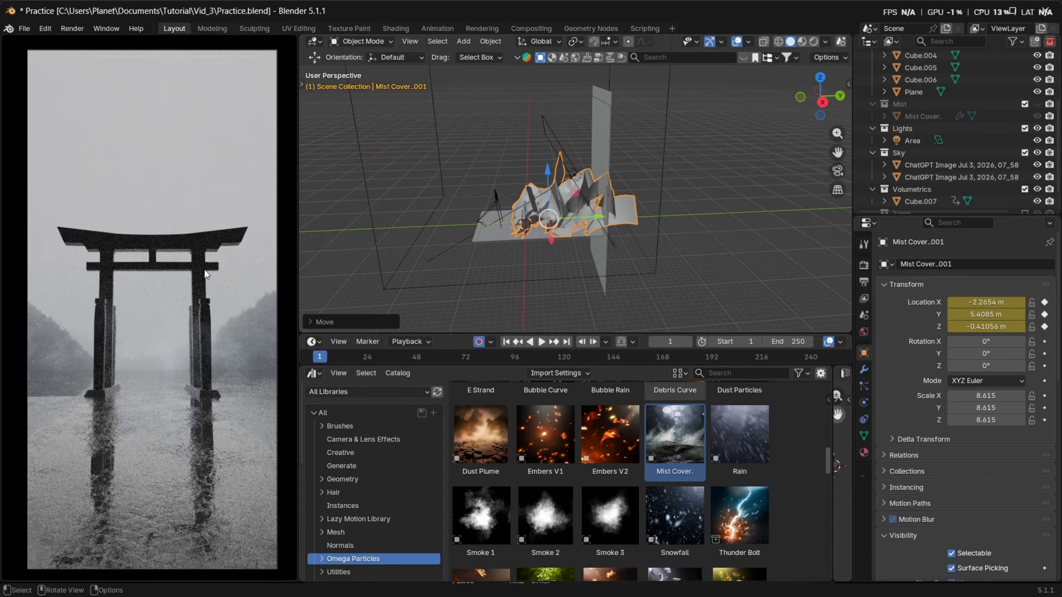
# Isolate the new Mist Cover in the rendered view and examine it from a free angle and through the camera
pyautogui.press('KP_Divide')
pyautogui.moveTo(224, 271); pyautogui.dragTo(251, 259, button='middle')
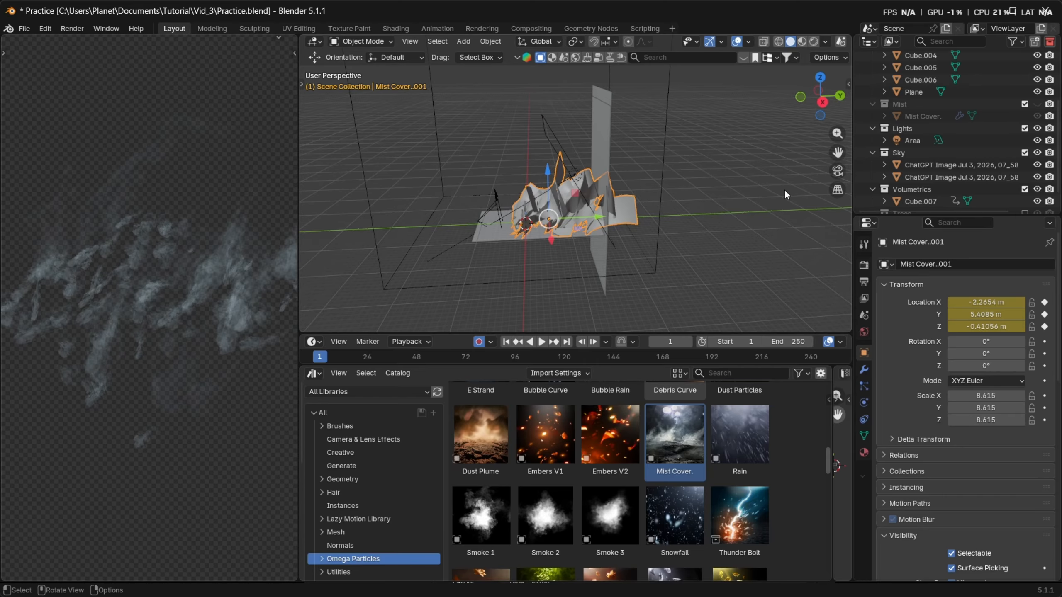
pyautogui.press('h')
pyautogui.hotkey('alt', 'h')
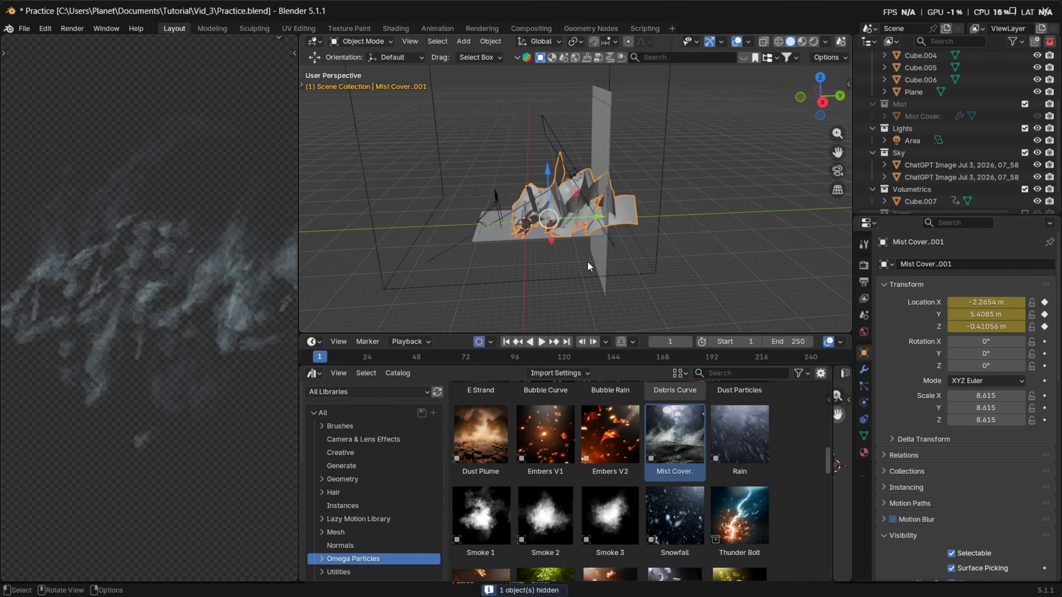
pyautogui.press('g')
pyautogui.rightClick(644, 182)
pyautogui.moveTo(644, 182); pyautogui.dragTo(694, 208, button='middle')
pyautogui.press('KP_0')
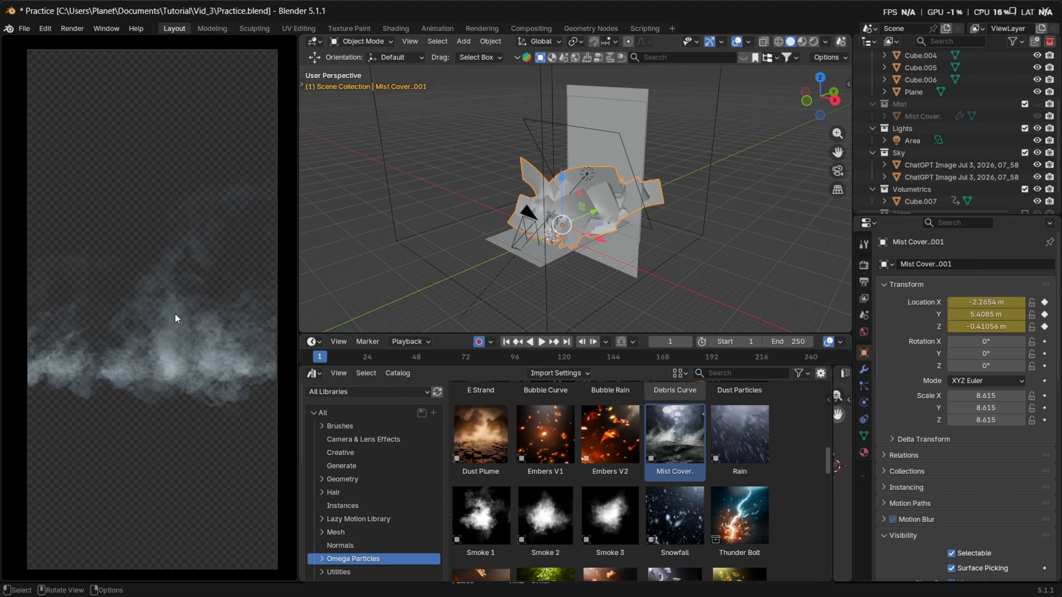
pyautogui.scroll(-3, 184, 251)
pyautogui.scroll(3, 132, 294)
pyautogui.moveTo(694, 274); pyautogui.dragTo(633, 239, button='middle')
# Delete the newly added Mist Cover and unhide the Mist collection
pyautogui.press('Delete')
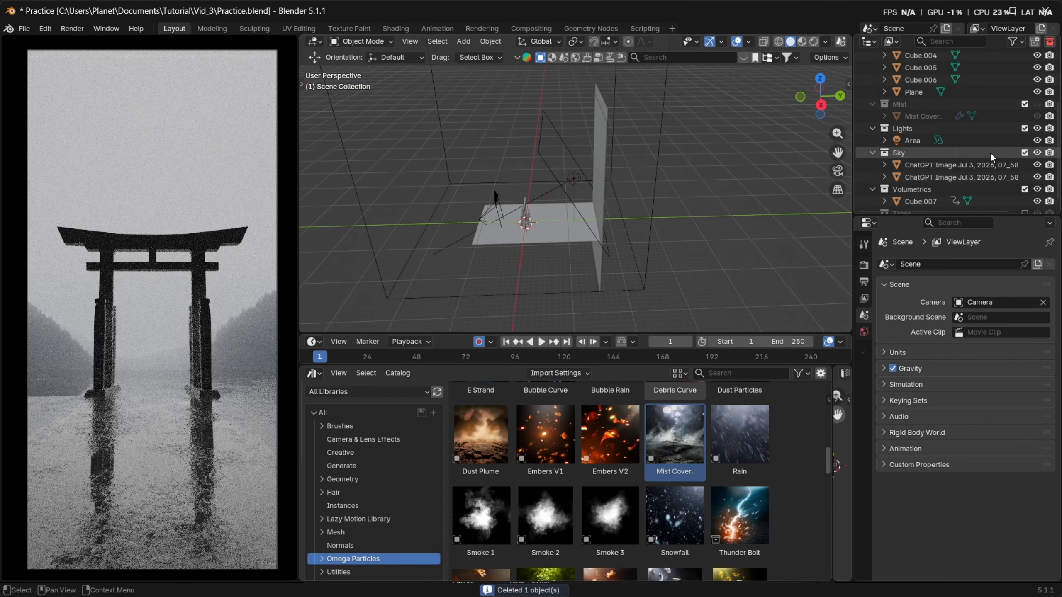
pyautogui.click(1037, 104)
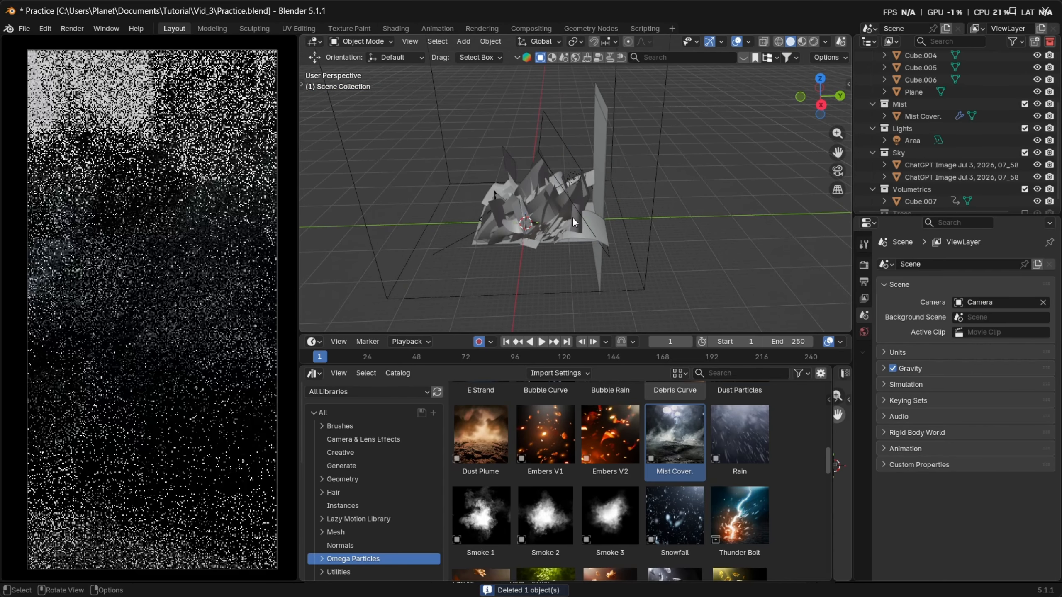
pyautogui.moveTo(516, 281); pyautogui.dragTo(610, 262, button='middle')
pyautogui.scroll(3, 603, 241)
# Review the Geometry Nodes modifier settings of the Mist Cover in the Mist collection
pyautogui.click(570, 271)
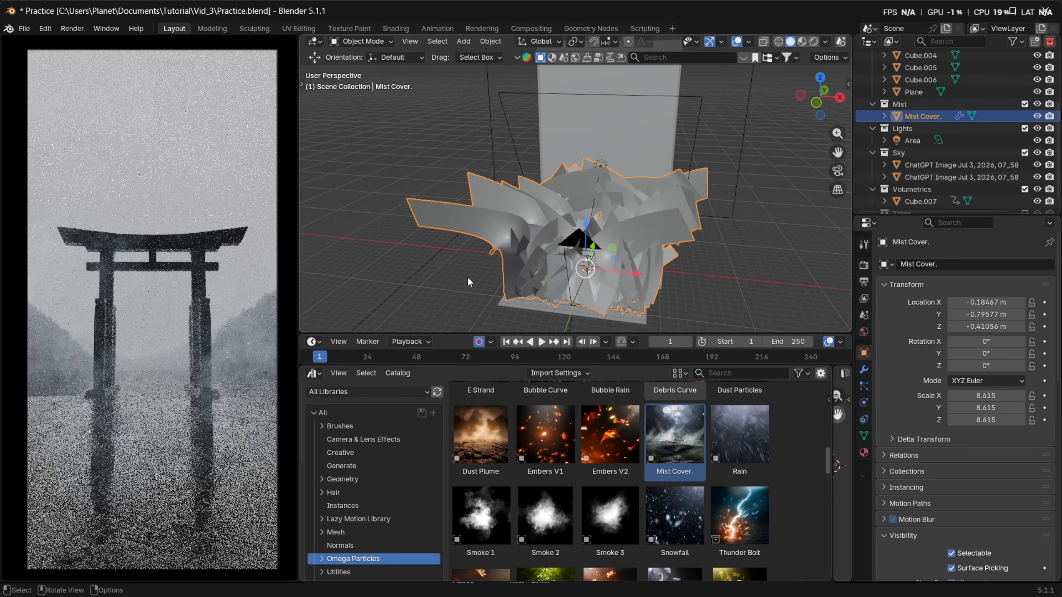
pyautogui.click(864, 370)
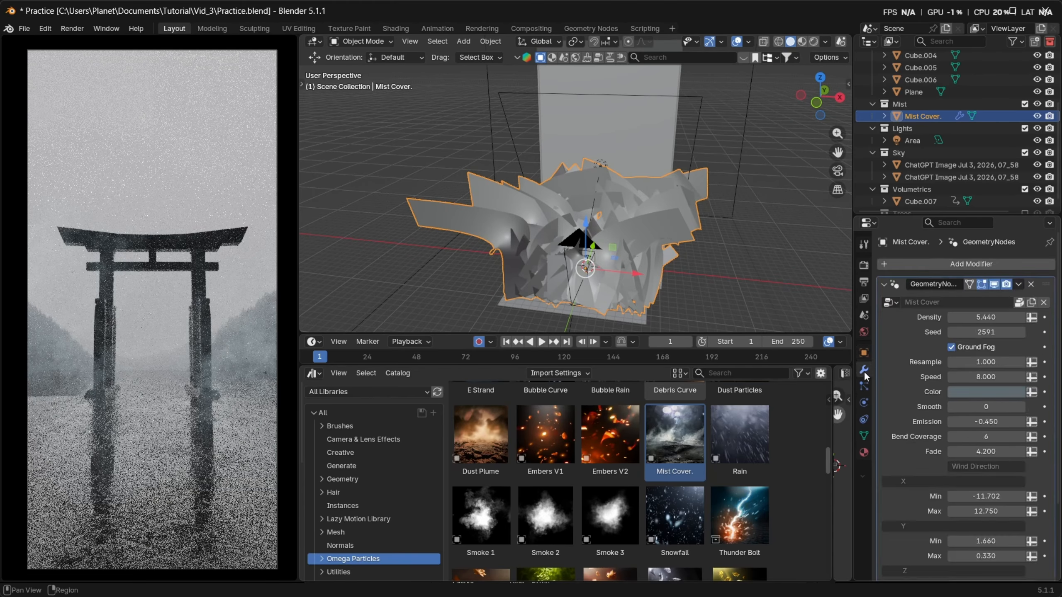
pyautogui.scroll(-3, 974, 354)
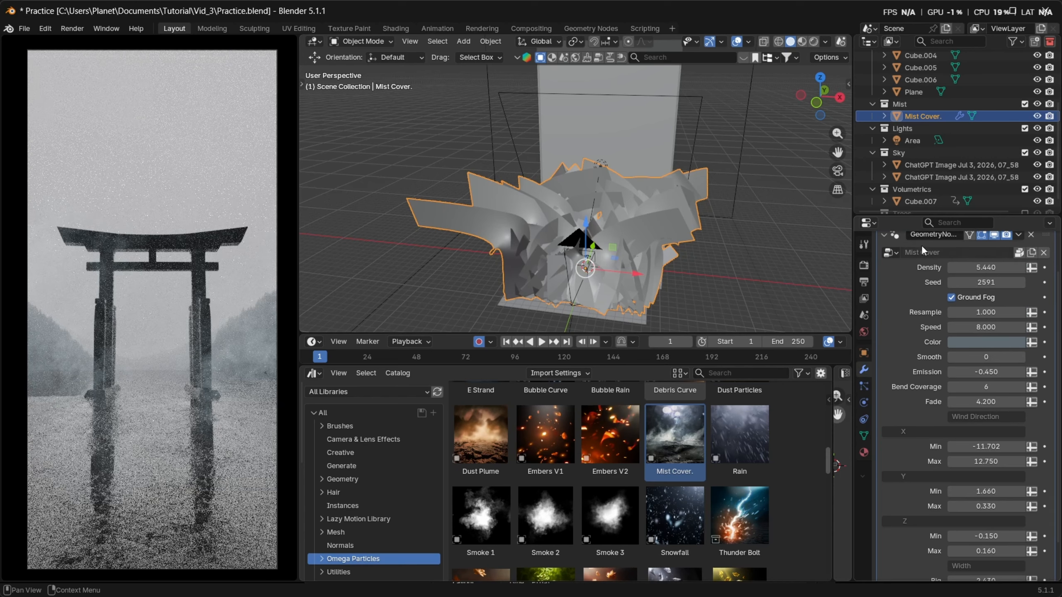
# Hide the Mist collection's Mist Cover in the viewport and disable it in renders
pyautogui.click(1037, 115)
pyautogui.moveTo(690, 190); pyautogui.dragTo(602, 191, button='middle')
pyautogui.click(1050, 116)
# Add another Mist Cover asset behind the torii gate and double its Density to 5.44
pyautogui.moveTo(692, 438); pyautogui.dragTo(589, 230)
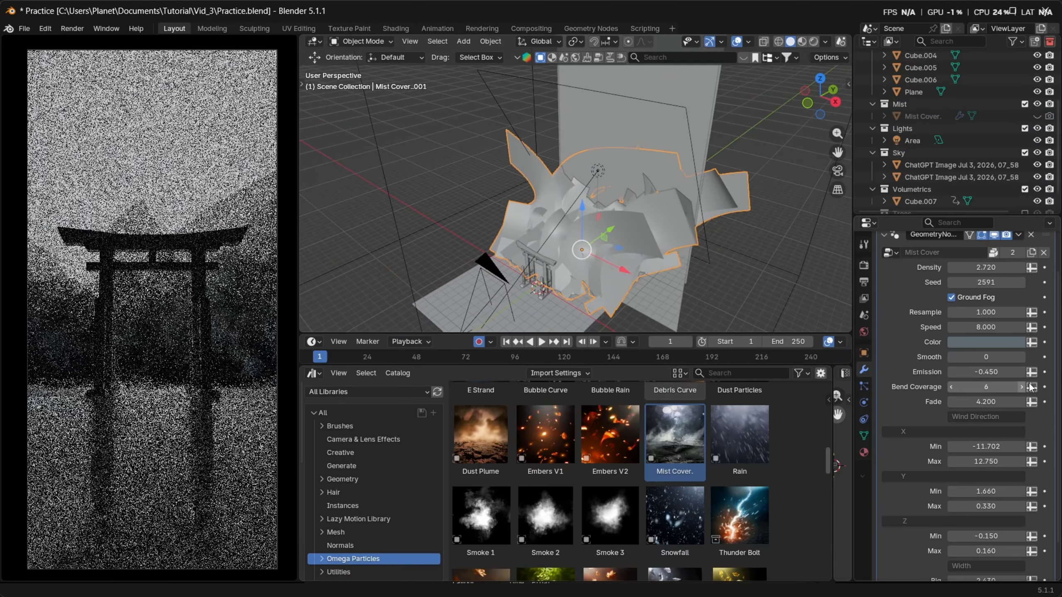
pyautogui.click(996, 318)
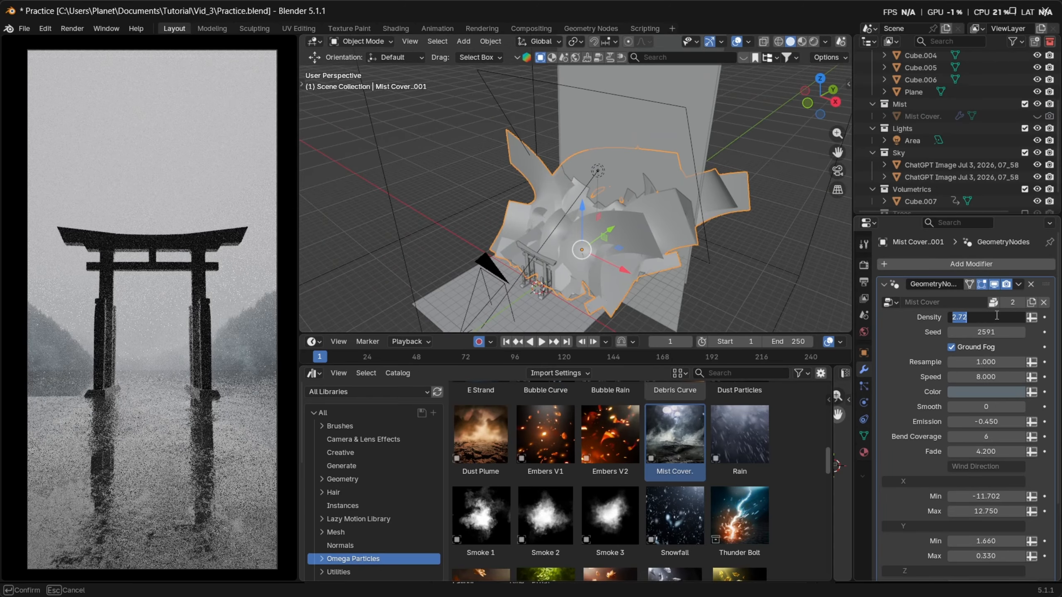
pyautogui.press('End')
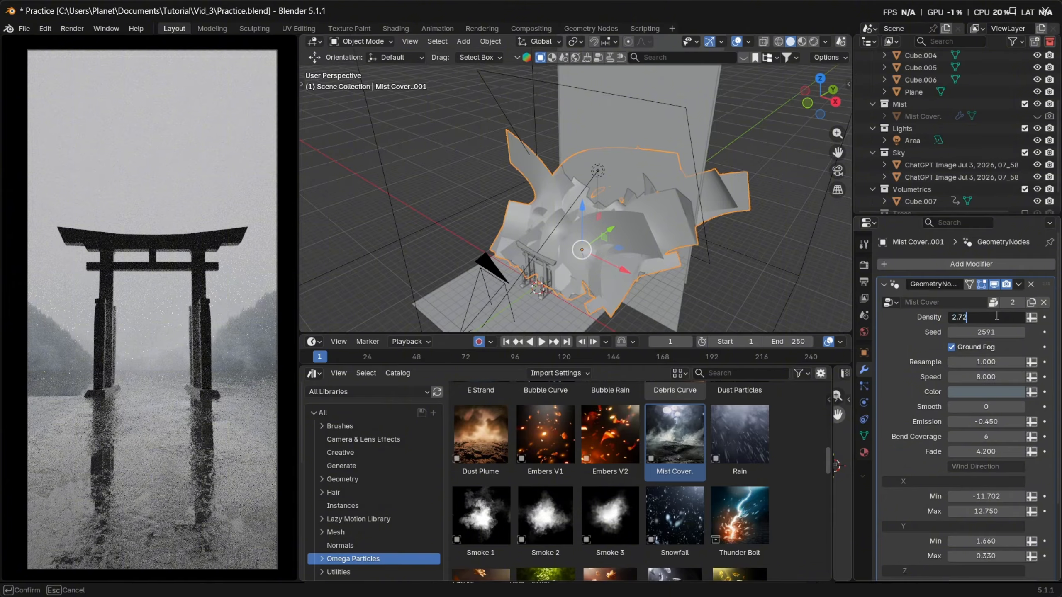
pyautogui.write('*2')
pyautogui.press('Return')
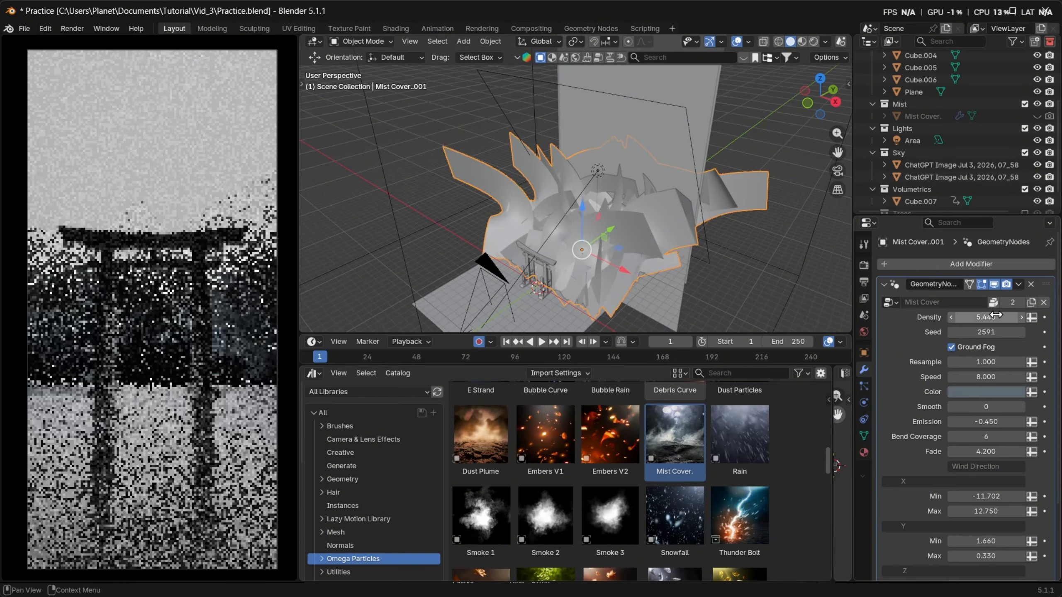
# Move the new Mist Cover about 2.57 m in the negative Y direction and check the full camera render
pyautogui.moveTo(634, 233); pyautogui.dragTo(556, 243, button='middle')
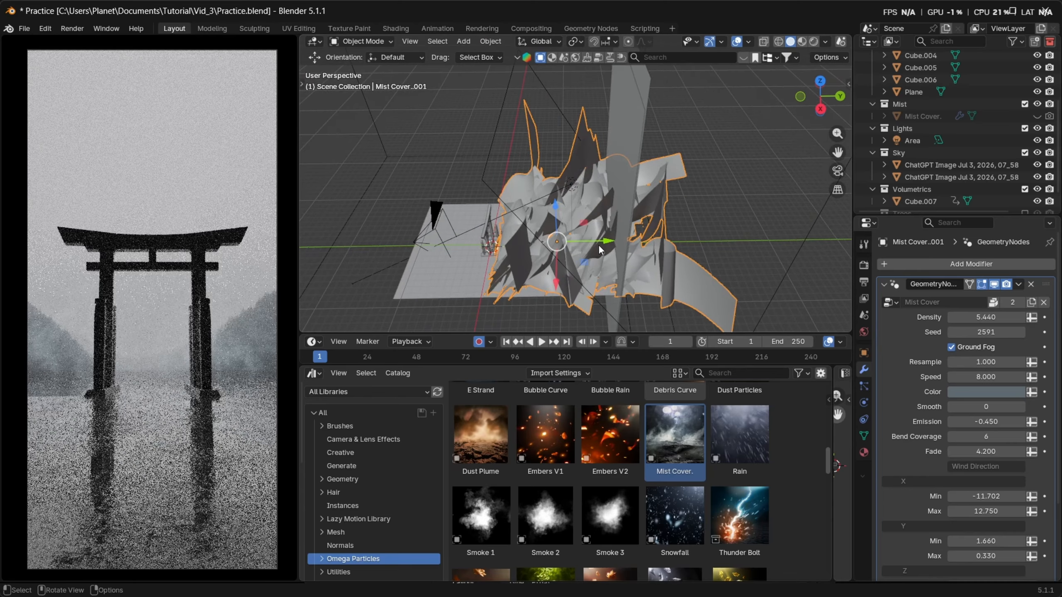
pyautogui.press('g')
pyautogui.press('y')
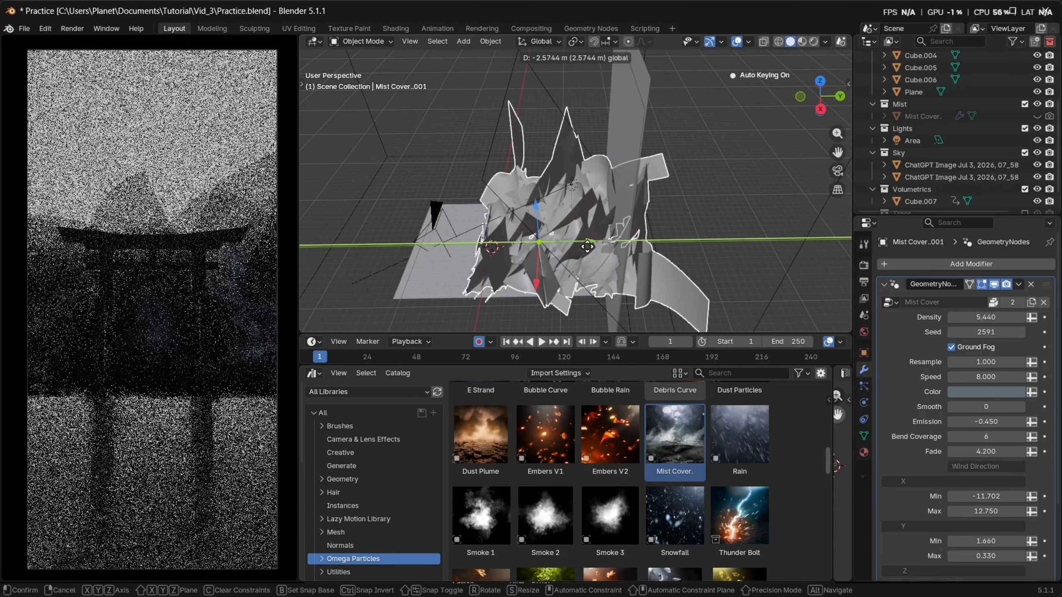
pyautogui.click(588, 247)
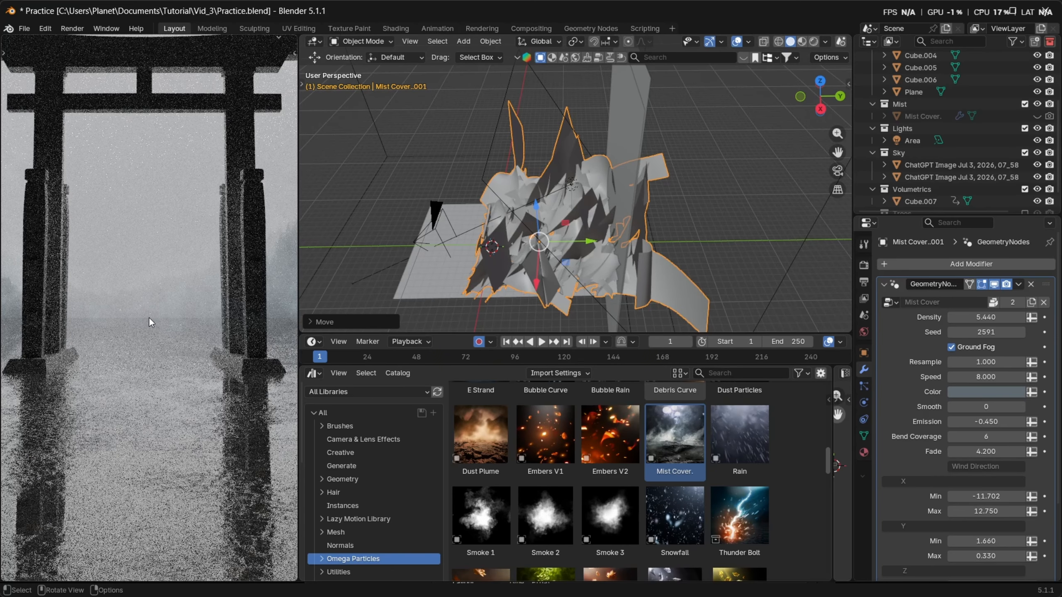
pyautogui.scroll(-5, 149, 318)
pyautogui.scroll(-1, 150, 318)
pyautogui.keyDown('shift'); pyautogui.moveTo(150, 318); pyautogui.dragTo(159, 325, button='middle'); pyautogui.keyUp('shift')
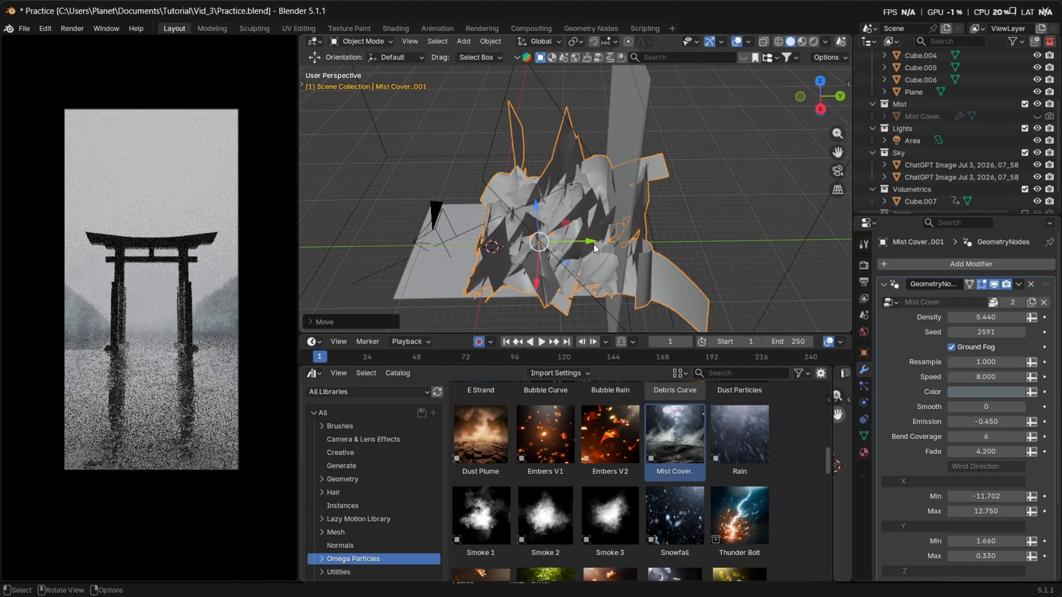
# Hide the second Mist Cover added from the asset library and delete it
pyautogui.moveTo(593, 243); pyautogui.dragTo(614, 240, button='middle')
pyautogui.scroll(-2, 1023, 167)
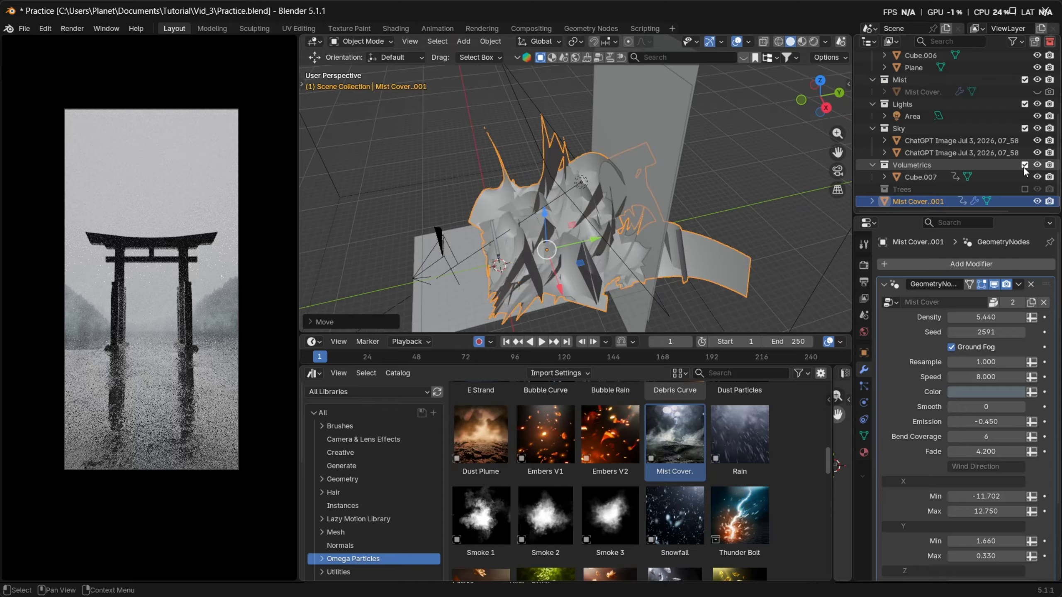
pyautogui.click(1038, 201)
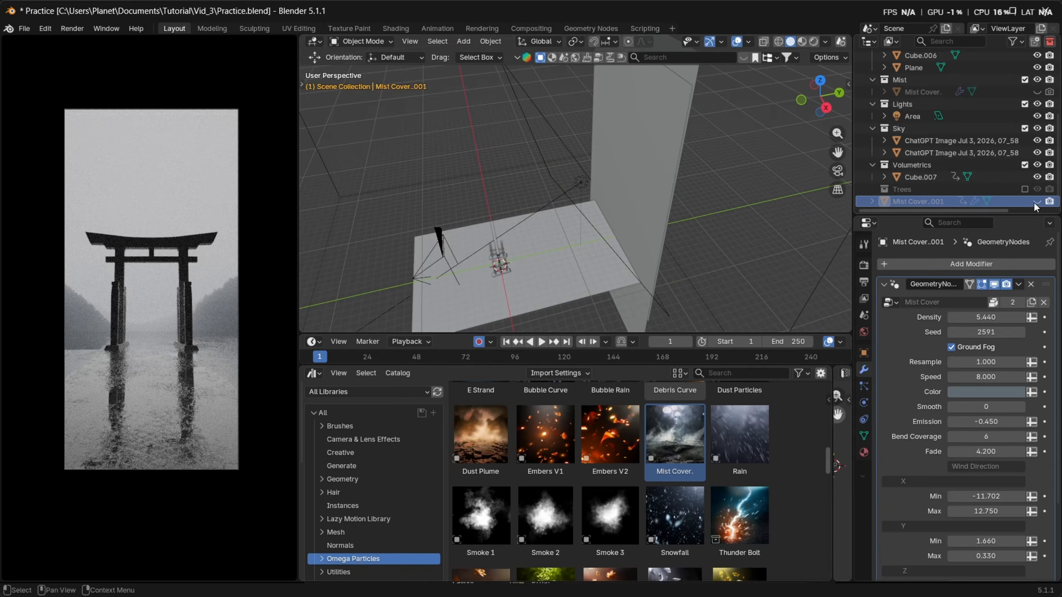
pyautogui.press('Delete')
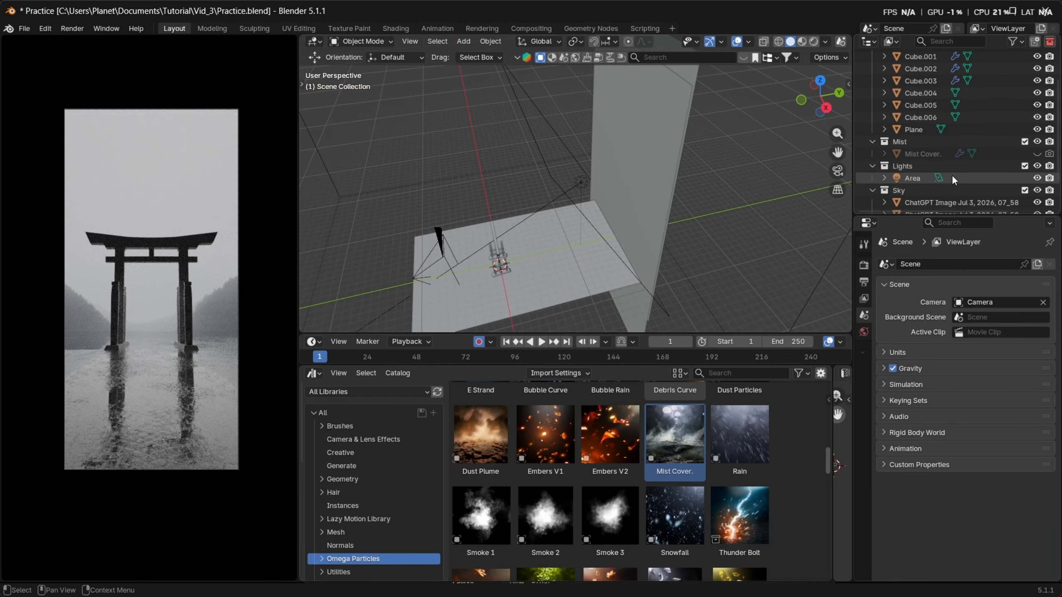
# Search the BlenderKit model library for "trees"
pyautogui.scroll(5, 952, 175)
pyautogui.scroll(2, 196, 236)
pyautogui.keyDown('shift'); pyautogui.moveTo(196, 236); pyautogui.dragTo(200, 266, button='middle'); pyautogui.keyUp('shift')
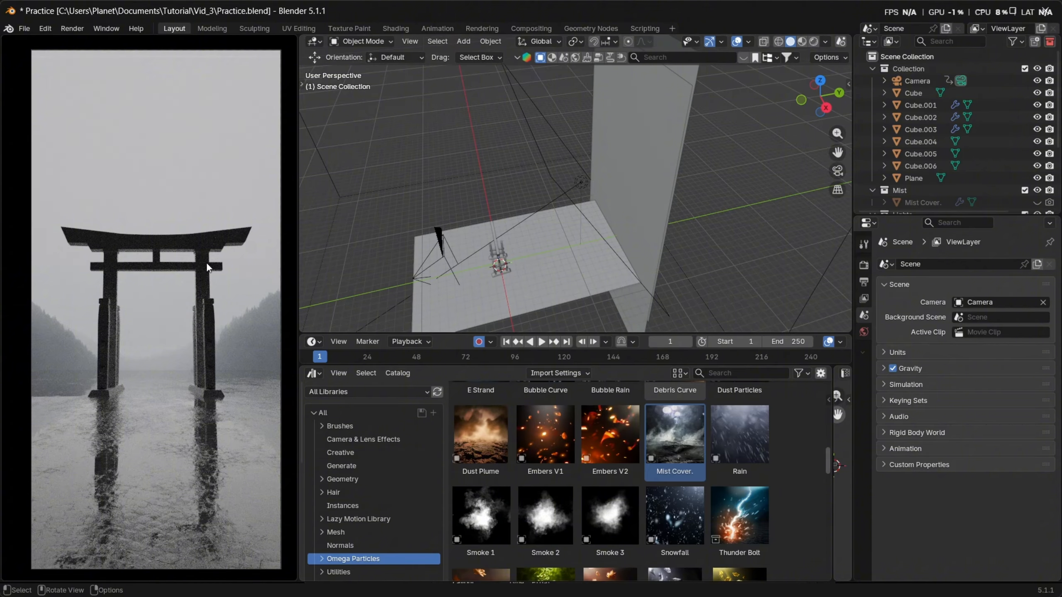
pyautogui.click(551, 58)
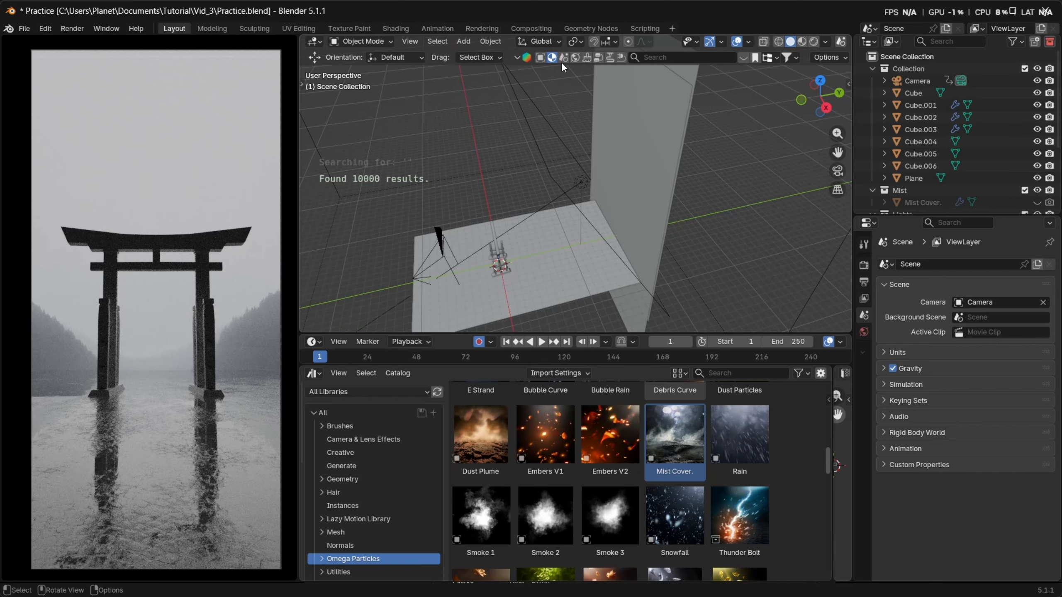
pyautogui.click(645, 57)
pyautogui.write('tree')
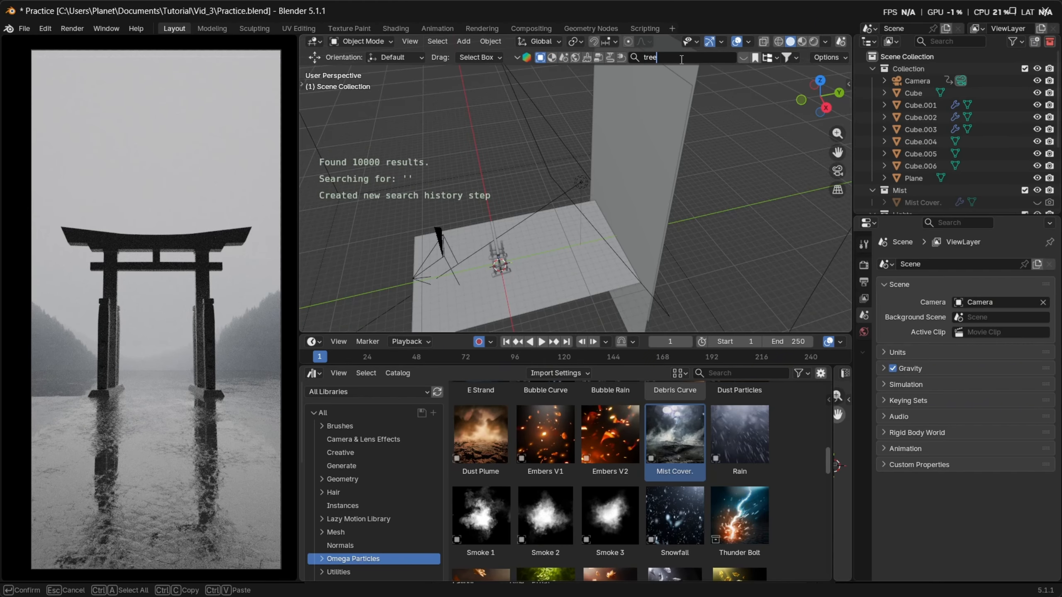
pyautogui.write('s')
pyautogui.press('Return')
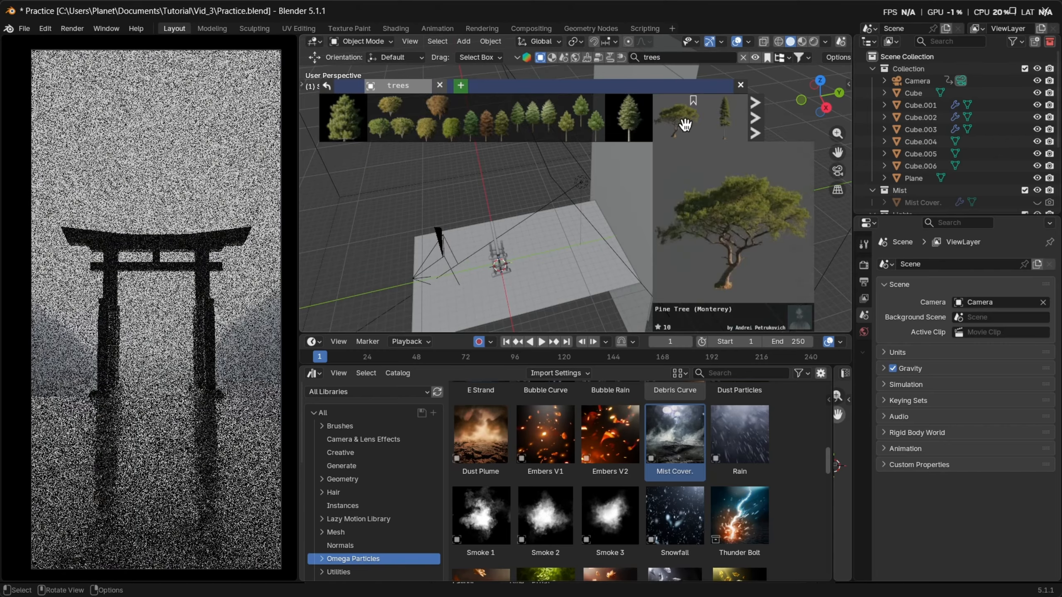
# Look through the BlenderKit tree results and the search filters, and hide the results bar
pyautogui.scroll(-5, 704, 122)
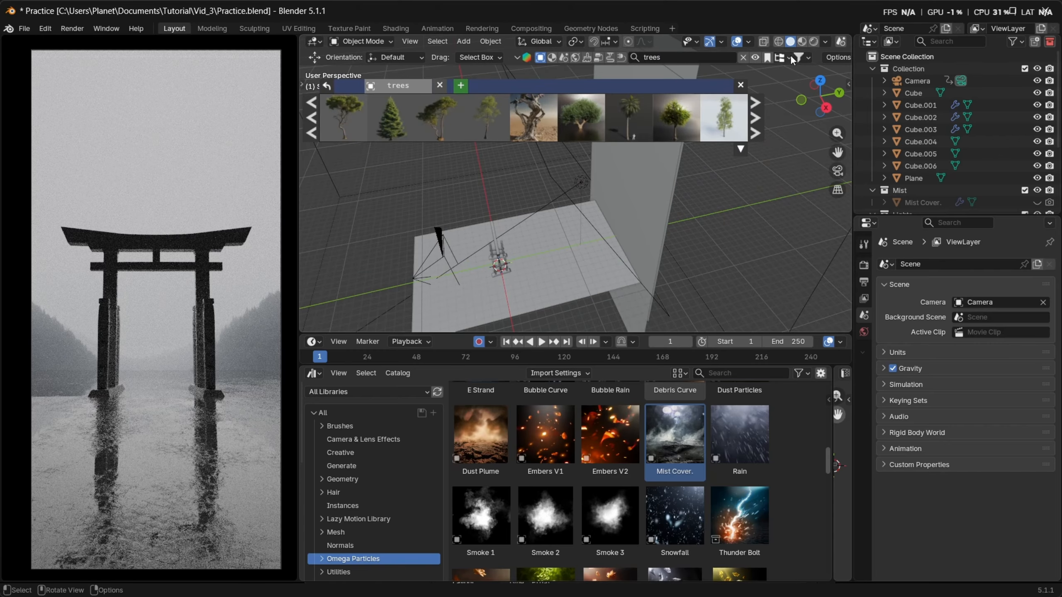
pyautogui.click(798, 57)
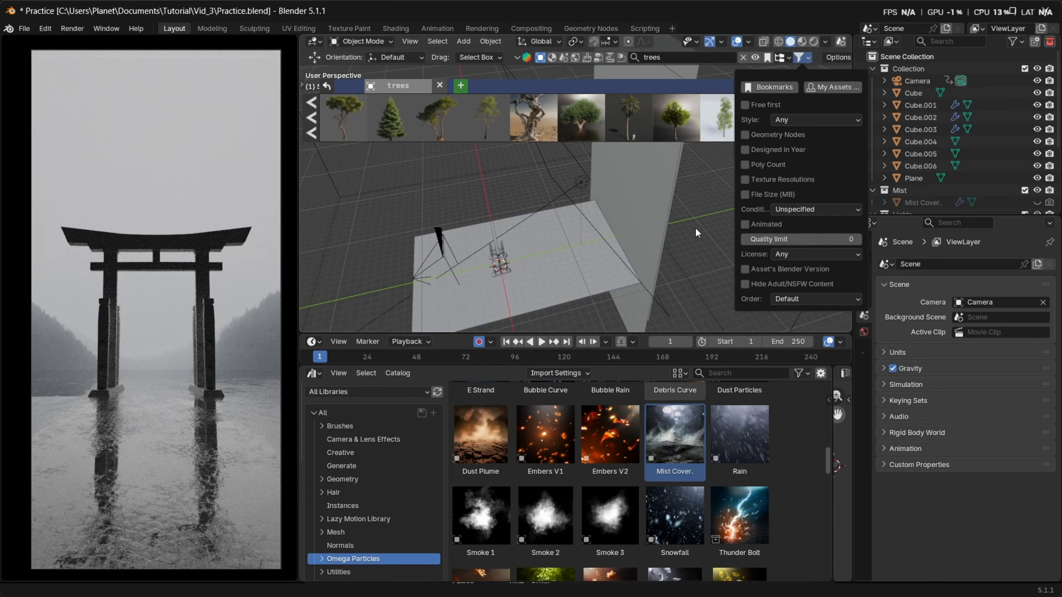
pyautogui.scroll(5, 608, 126)
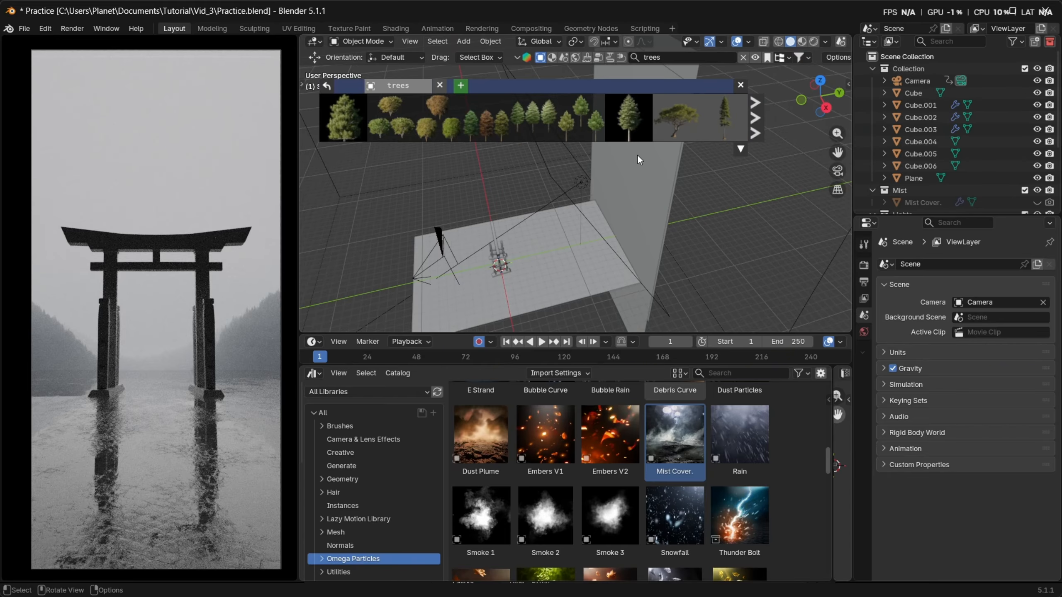
pyautogui.moveTo(653, 180); pyautogui.dragTo(678, 197, button='middle')
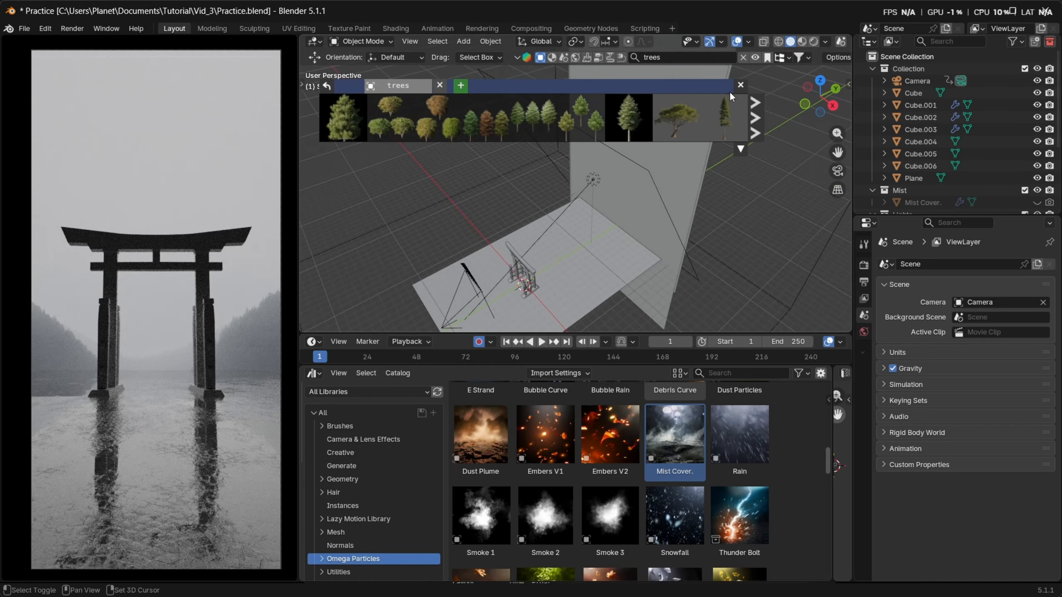
pyautogui.keyDown('shift'); pyautogui.moveTo(734, 167); pyautogui.dragTo(682, 195, button='middle'); pyautogui.keyUp('shift')
pyautogui.click(754, 58)
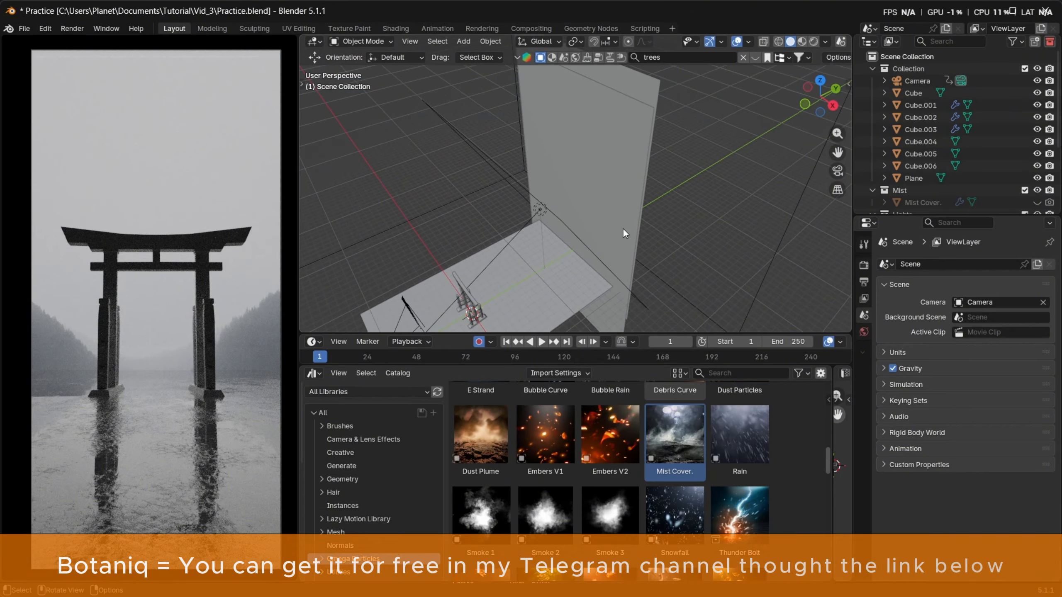
# Show the coniferous catalog in the Asset Browser and maximize the browser to view its trees
pyautogui.click(314, 375)
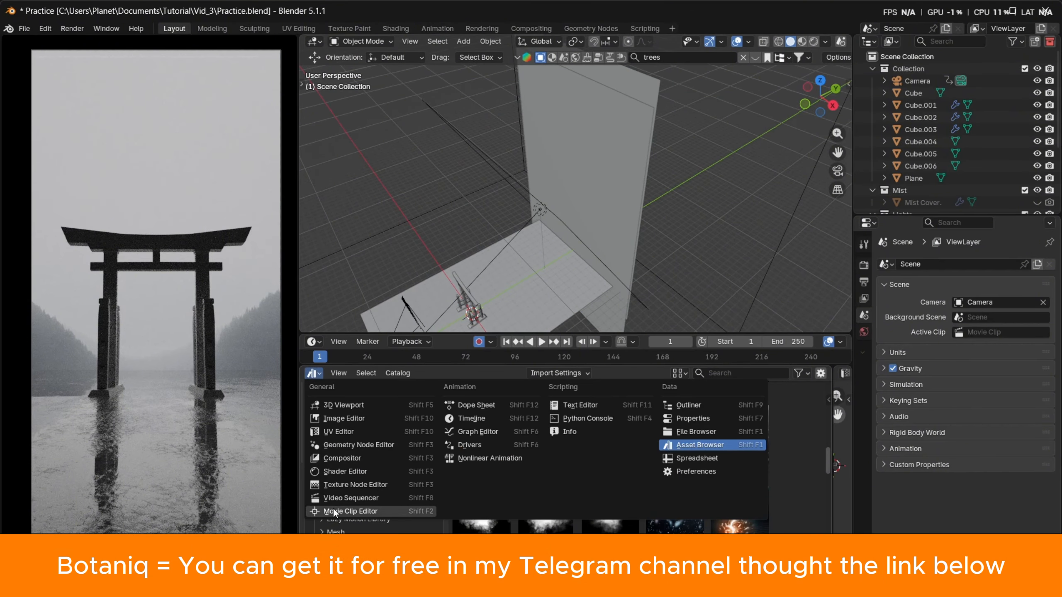
pyautogui.click(691, 446)
pyautogui.scroll(-5, 326, 482)
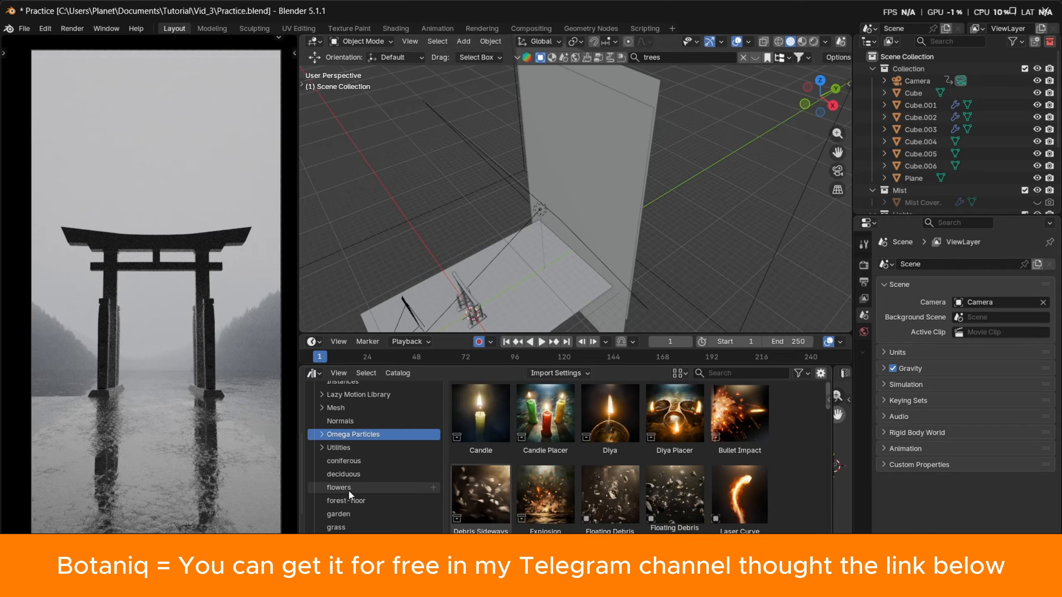
pyautogui.click(356, 447)
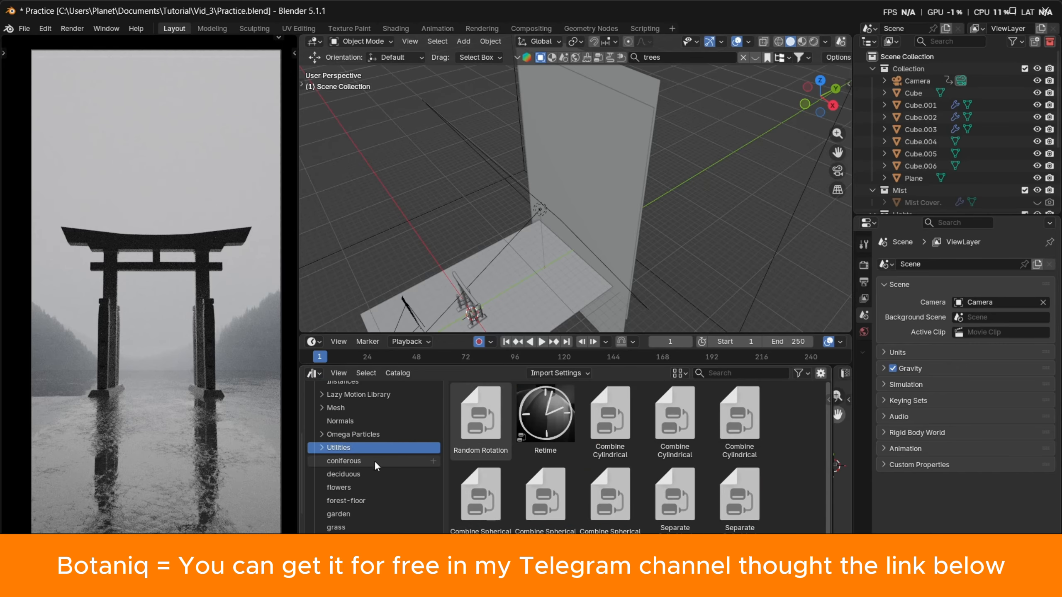
pyautogui.click(374, 461)
pyautogui.scroll(-3, 627, 463)
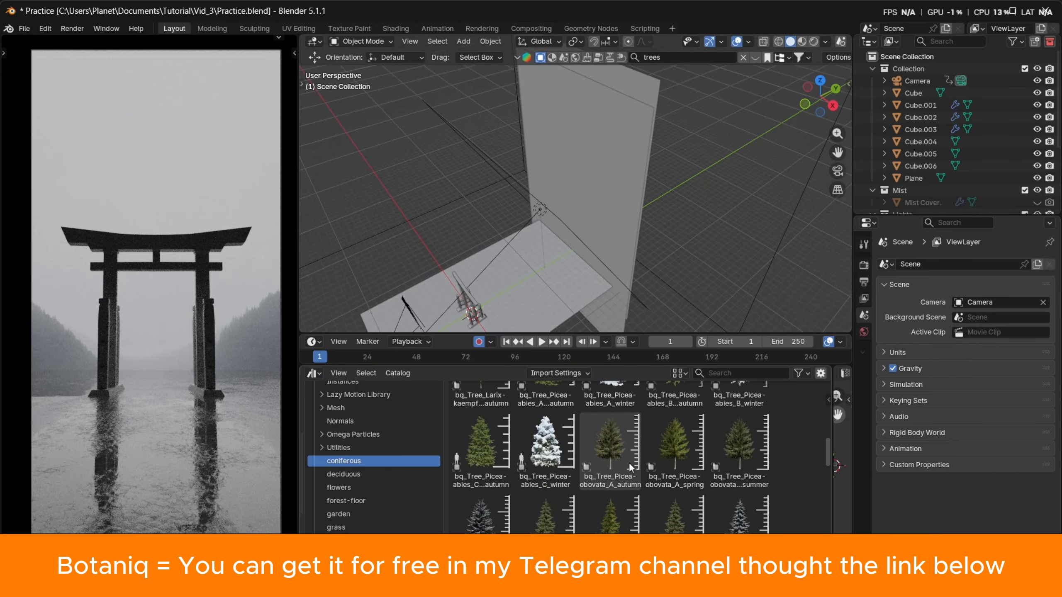
pyautogui.hotkey('ctrl', 'space')
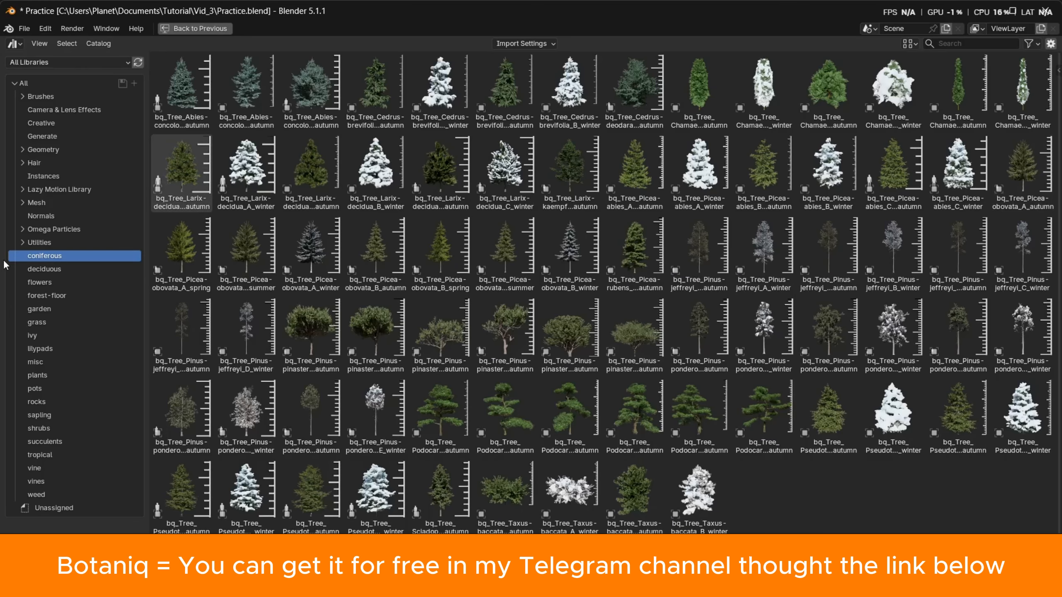
# Browse the deciduous, flowers, forest-floor, garden, grass and ivy catalogs in the asset library
pyautogui.click(48, 270)
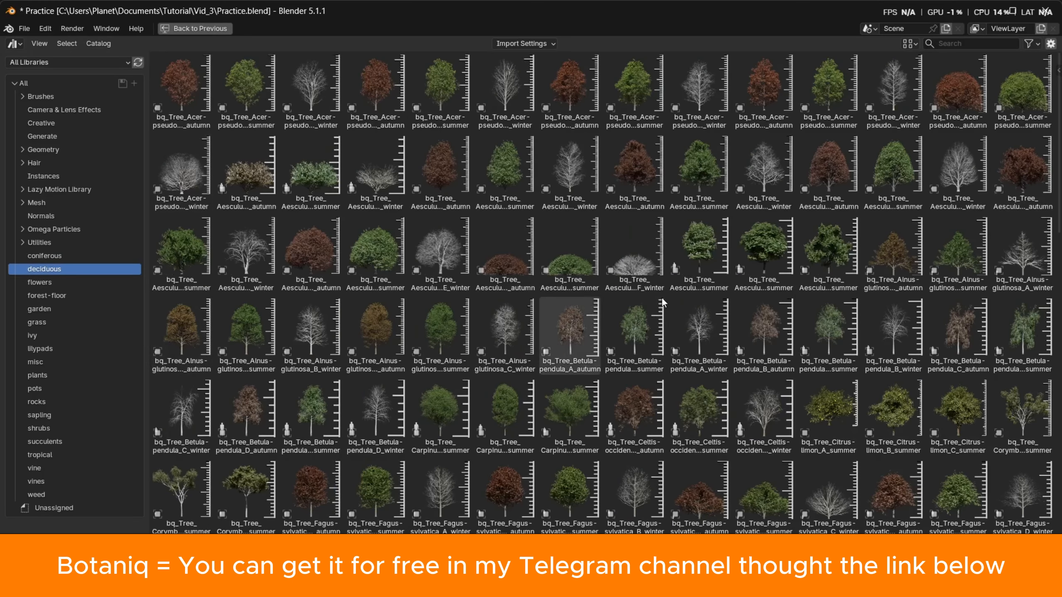
pyautogui.scroll(-15, 644, 293)
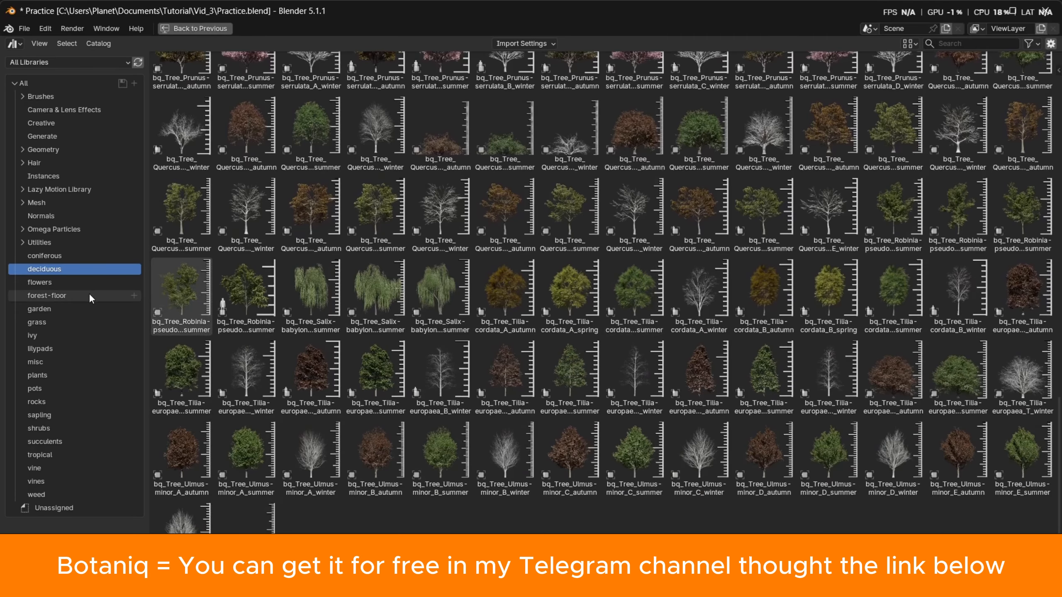
pyautogui.click(42, 283)
pyautogui.click(47, 295)
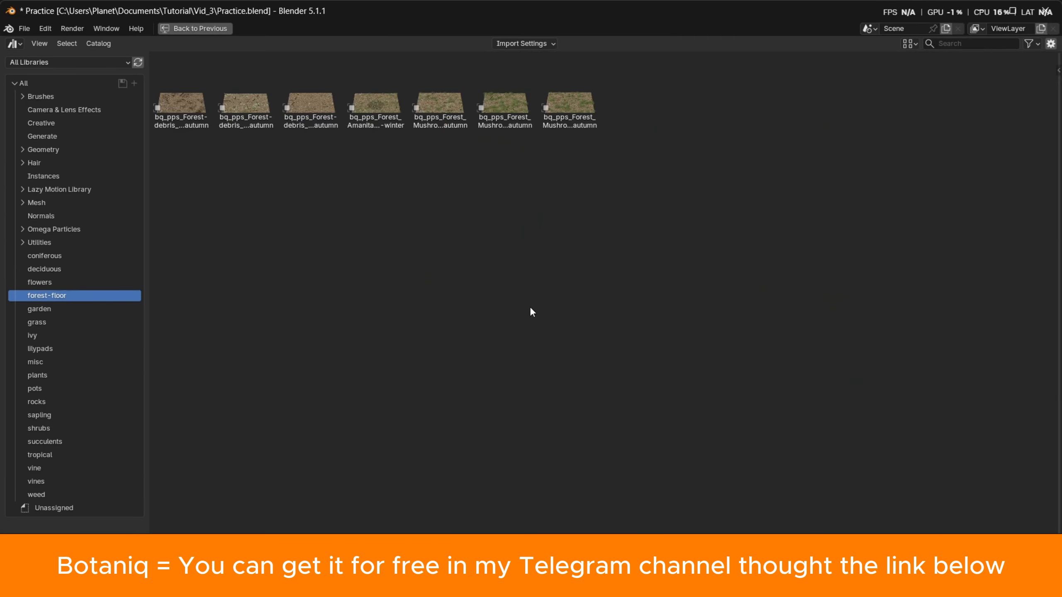
pyautogui.click(49, 309)
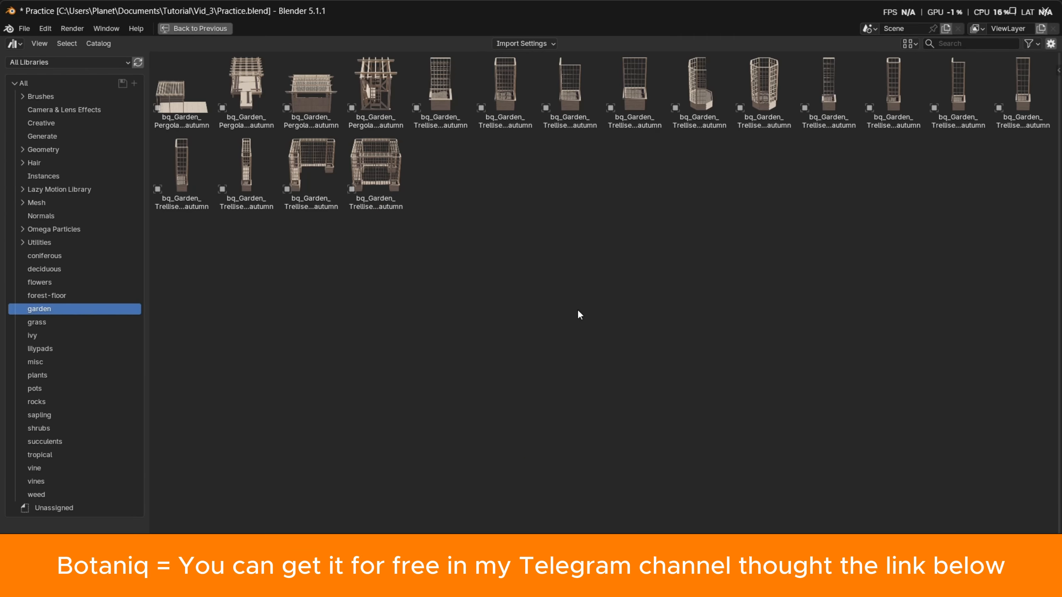
pyautogui.click(61, 321)
pyautogui.click(89, 336)
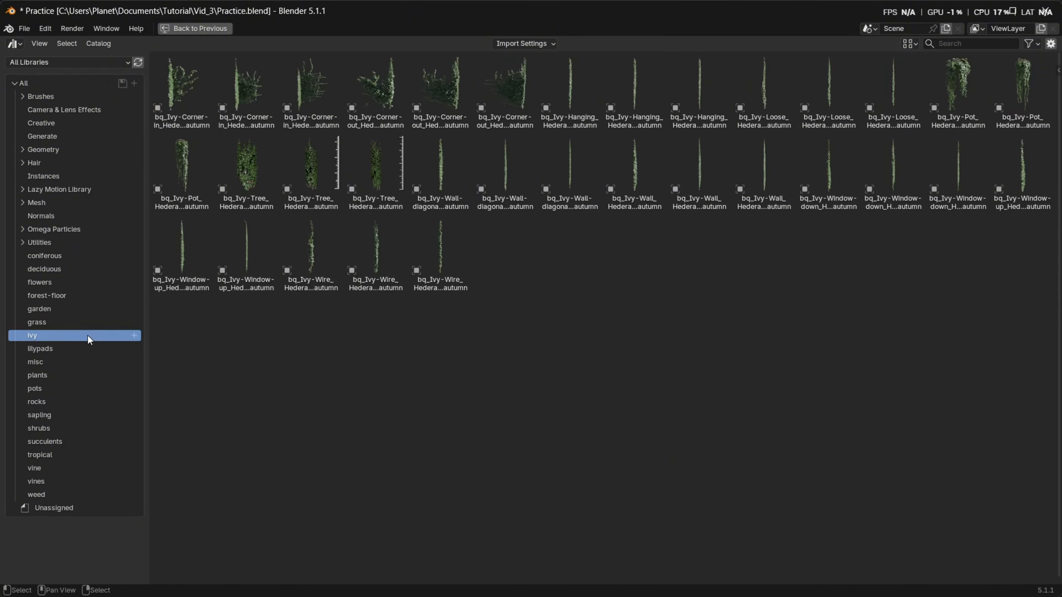
# Browse the lilypads, misc, plants, rocks, sapling, shrubs and weed catalogs in the asset library
pyautogui.click(67, 353)
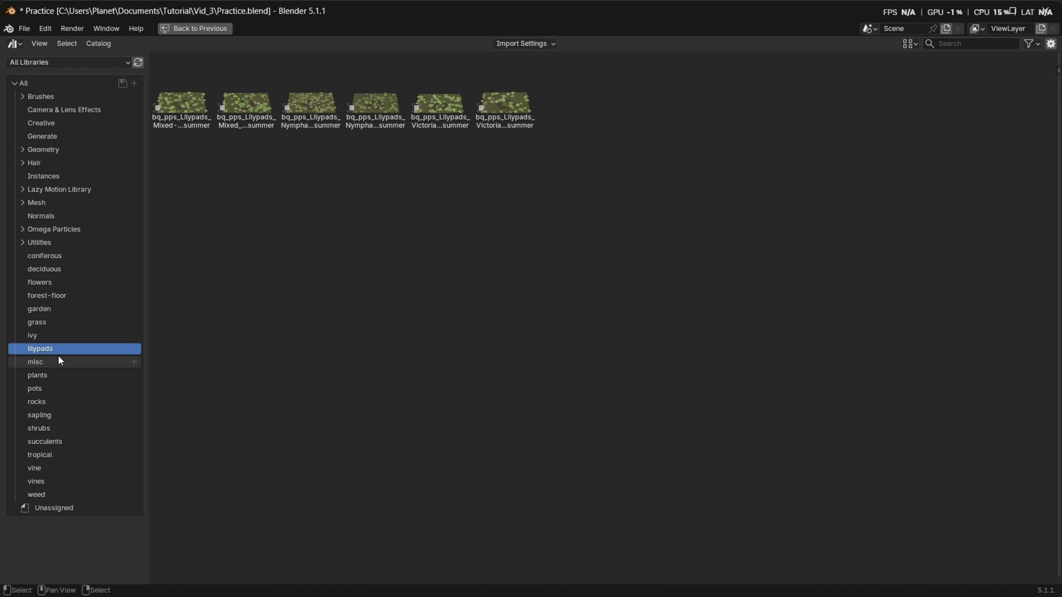
pyautogui.click(56, 361)
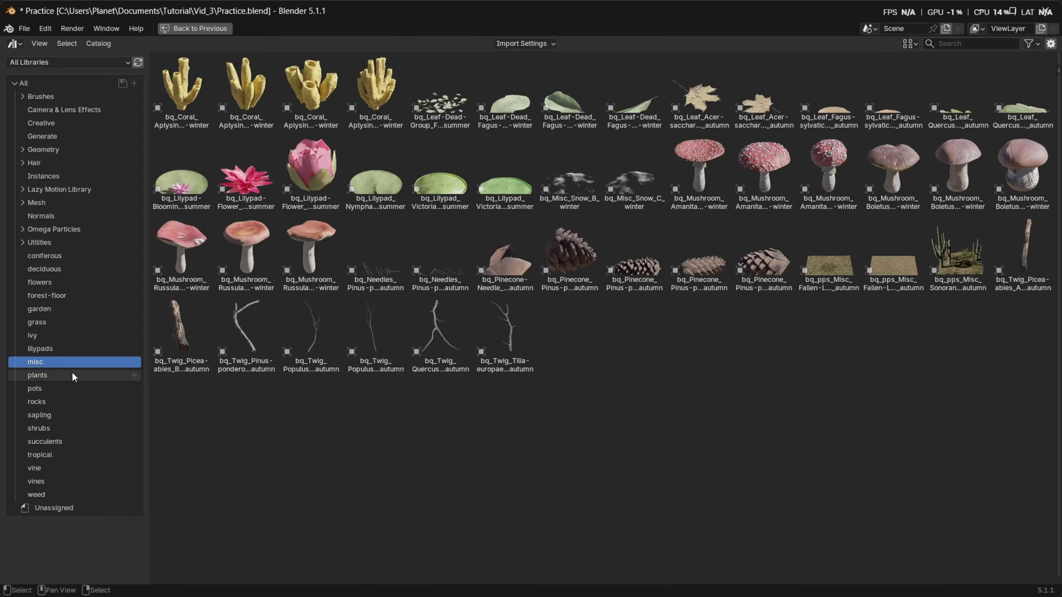
pyautogui.click(47, 376)
pyautogui.click(50, 388)
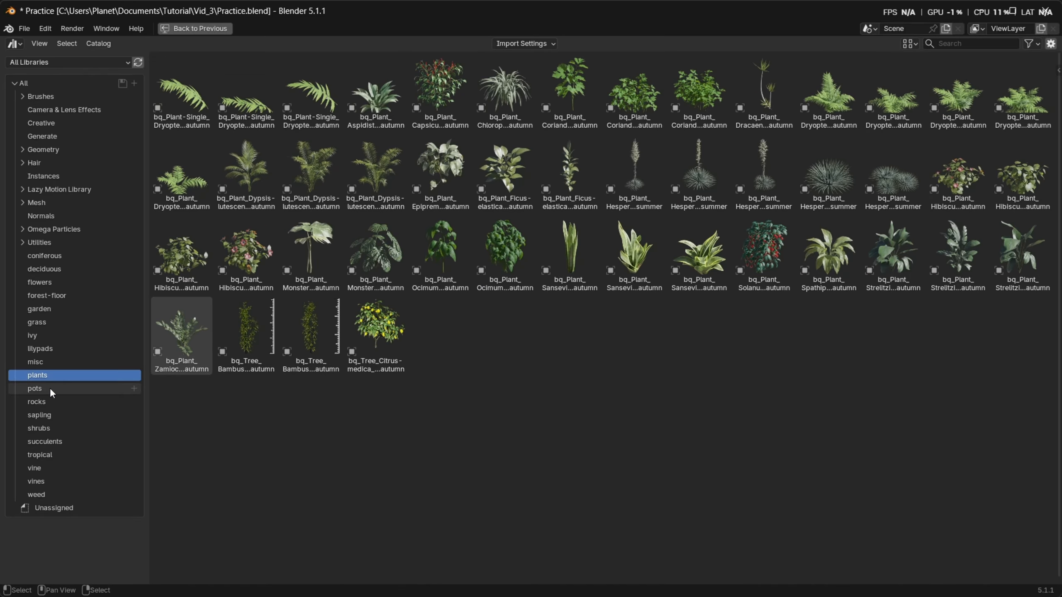
pyautogui.click(66, 400)
pyautogui.click(64, 415)
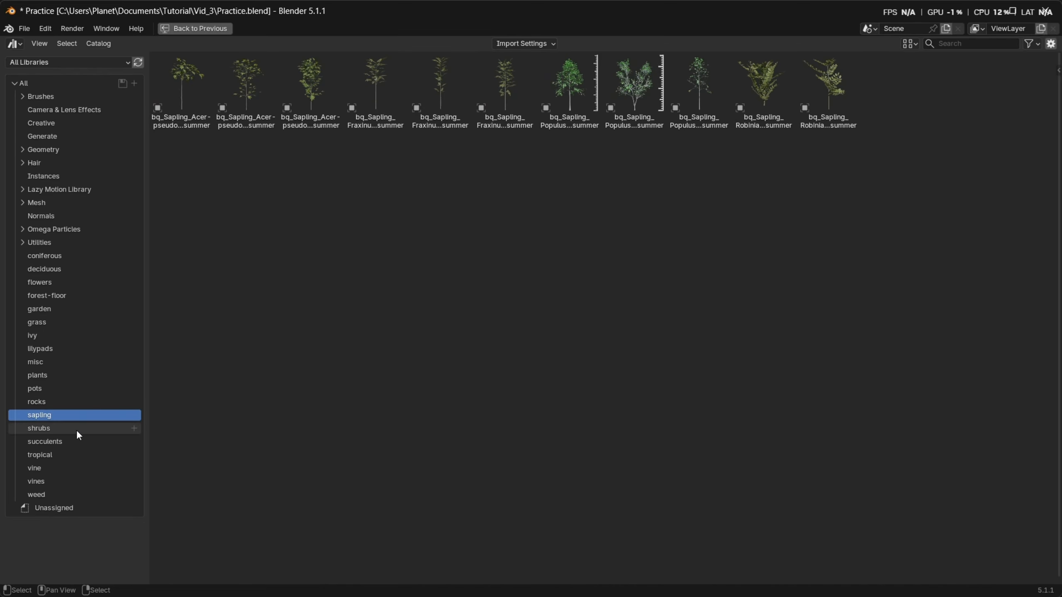
pyautogui.click(76, 429)
pyautogui.scroll(-2, 234, 410)
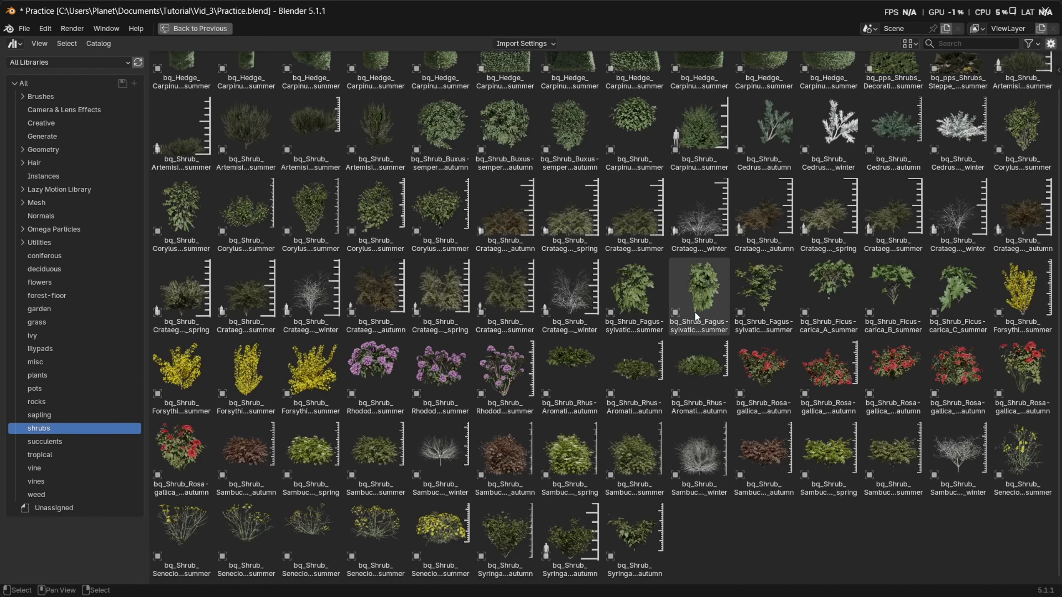
pyautogui.click(36, 494)
# Return to the deciduous catalog, restore the split workspace and look through the tree assets
pyautogui.click(61, 270)
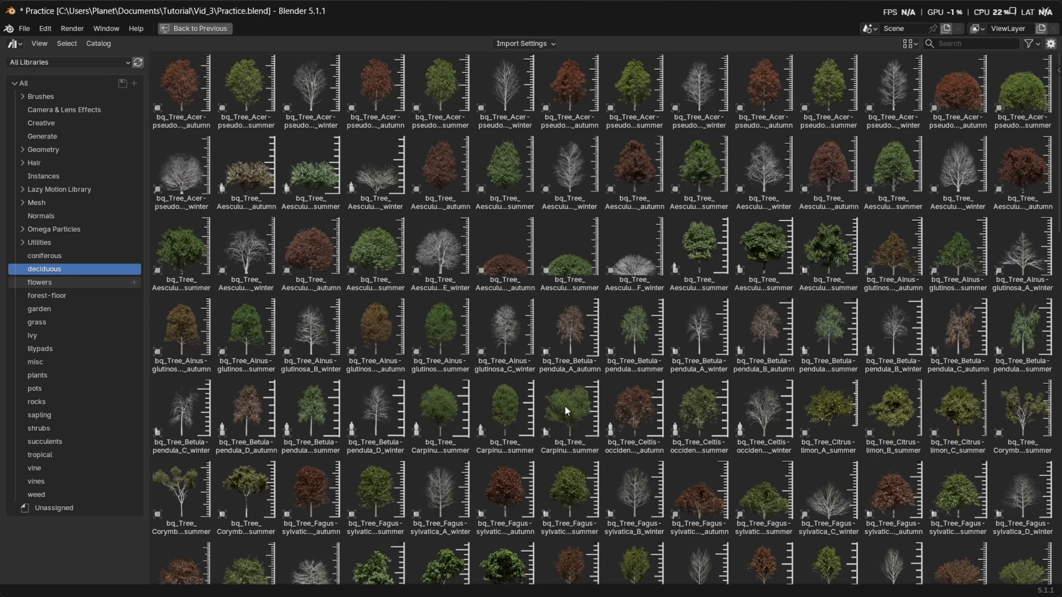
pyautogui.hotkey('ctrl', 'space')
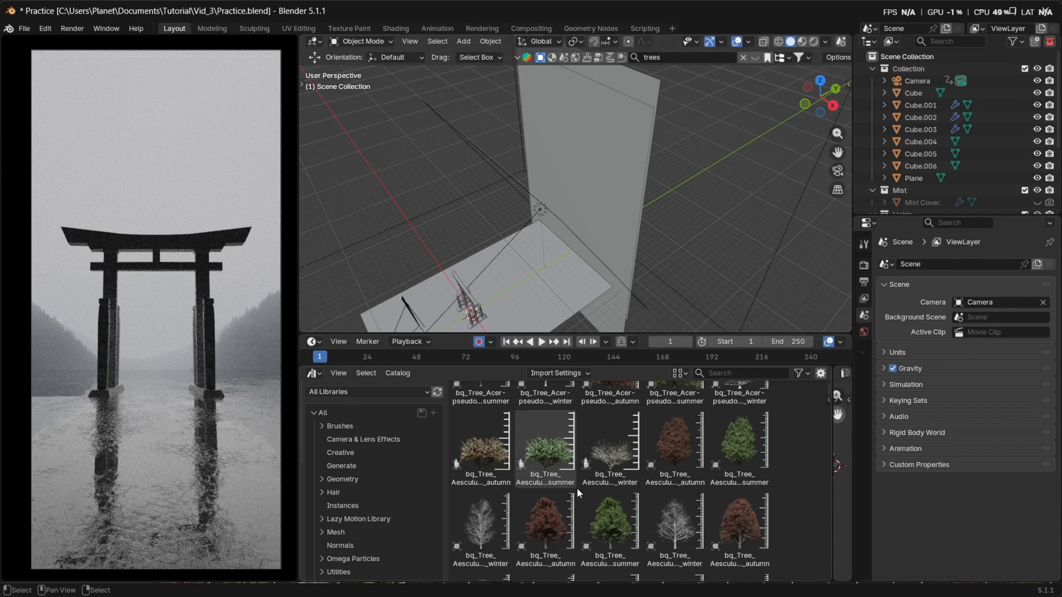
pyautogui.scroll(-5, 581, 488)
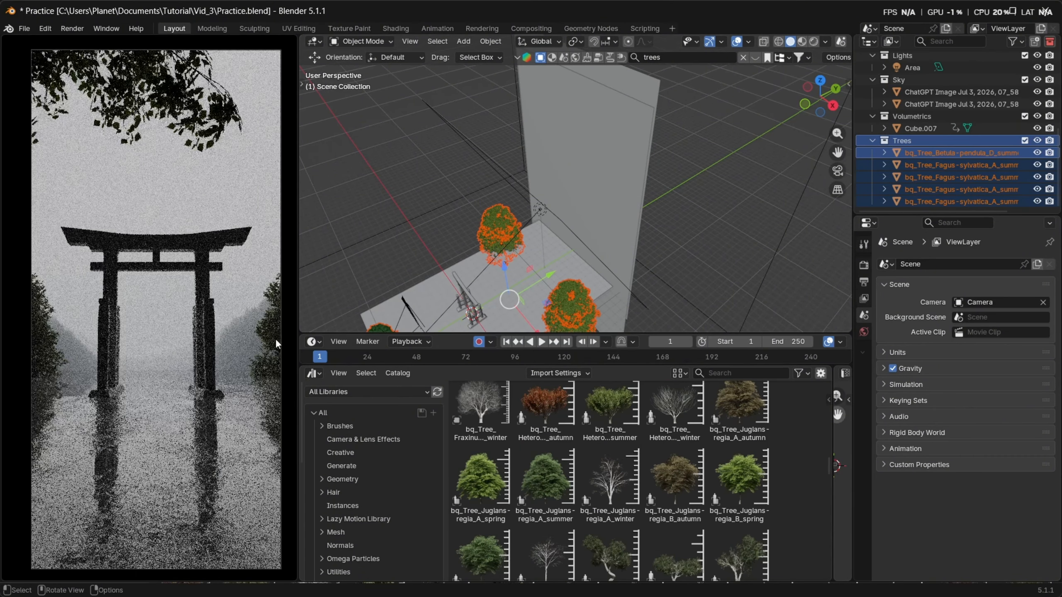
pyautogui.scroll(-3, 585, 450)
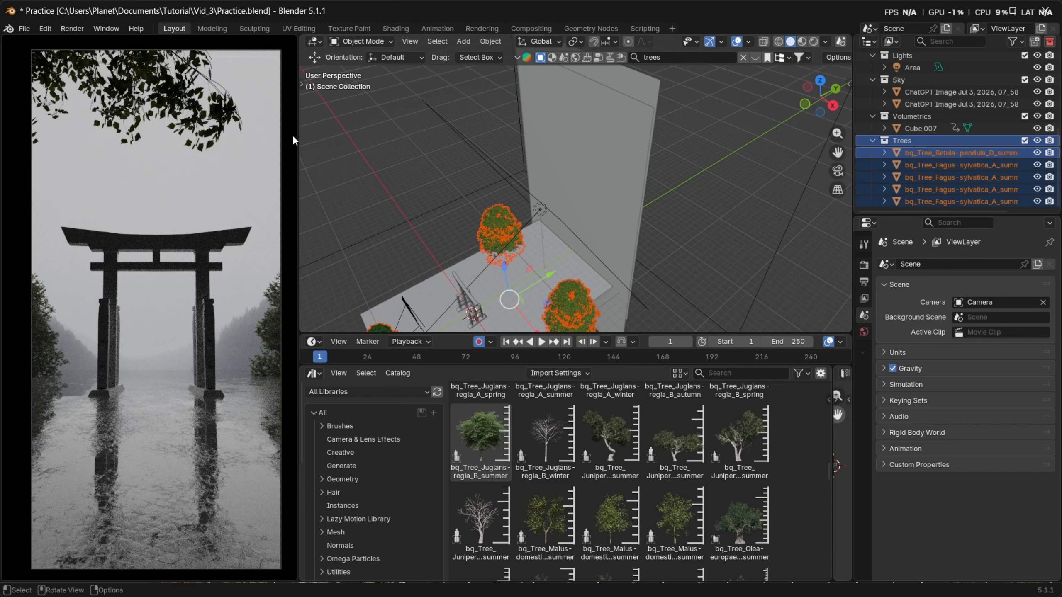
# Enlarge the 3D viewport and select the Betula pendula tree standing near the camera
pyautogui.moveTo(775, 365); pyautogui.dragTo(776, 422)
pyautogui.moveTo(789, 334); pyautogui.dragTo(799, 405)
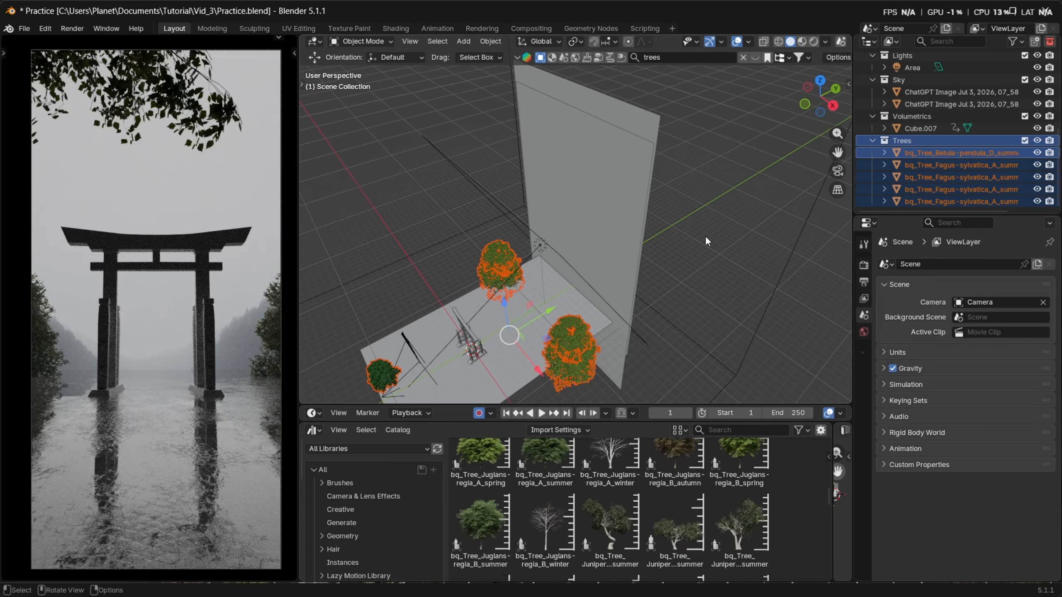
pyautogui.scroll(-2, 682, 293)
pyautogui.keyDown('shift'); pyautogui.moveTo(680, 292); pyautogui.dragTo(684, 212, button='middle'); pyautogui.keyUp('shift')
pyautogui.scroll(3, 684, 212)
pyautogui.click(435, 269)
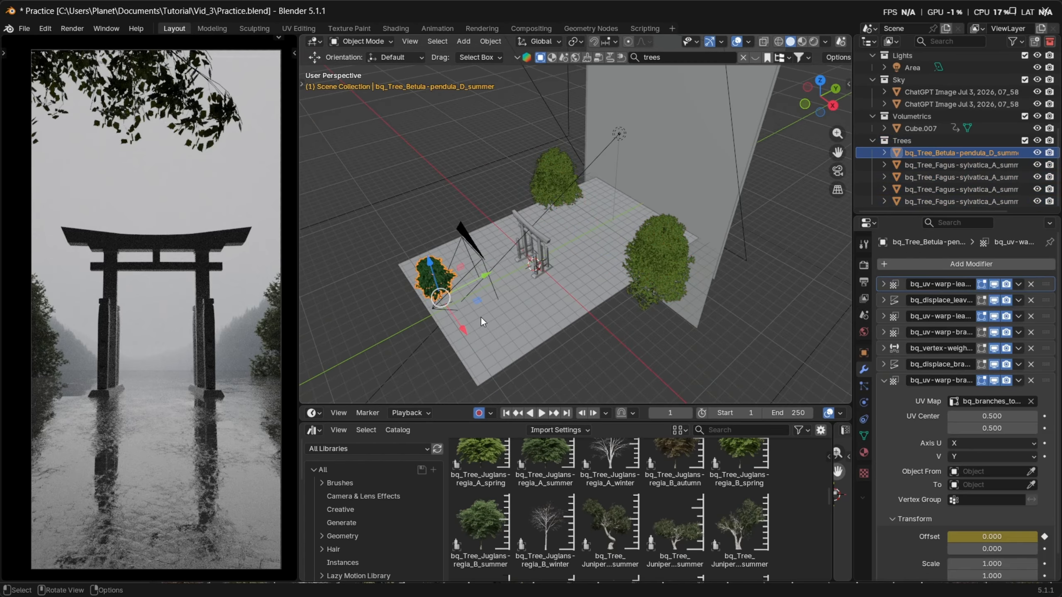
# Examine the Betula pendula tree's placement near the camera, and its overhanging leaves in the camera view and the rendered preview
pyautogui.moveTo(460, 200); pyautogui.dragTo(570, 157, button='middle')
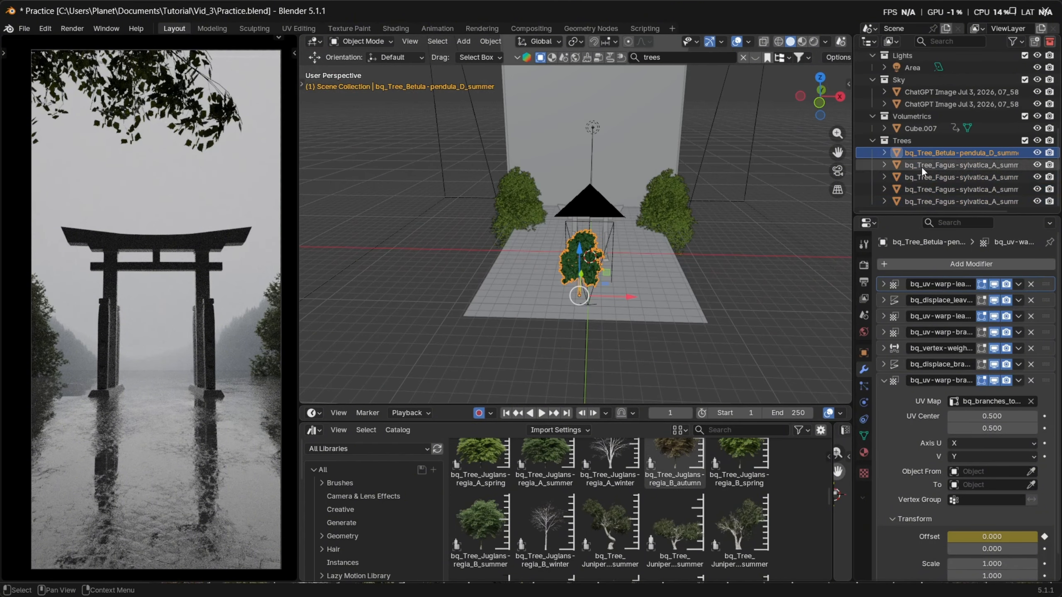
pyautogui.keyDown('shift'); pyautogui.moveTo(579, 295); pyautogui.dragTo(577, 239, button='middle'); pyautogui.keyUp('shift')
pyautogui.scroll(4, 573, 241)
pyautogui.moveTo(451, 218); pyautogui.dragTo(562, 216, button='middle')
pyautogui.press('KP_0')
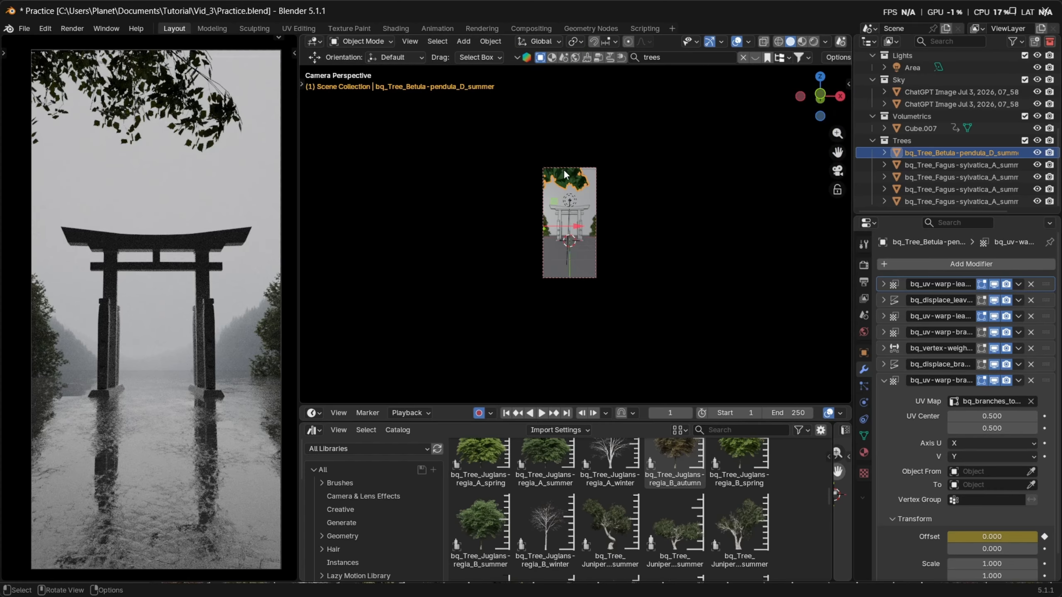
pyautogui.scroll(6, 550, 280)
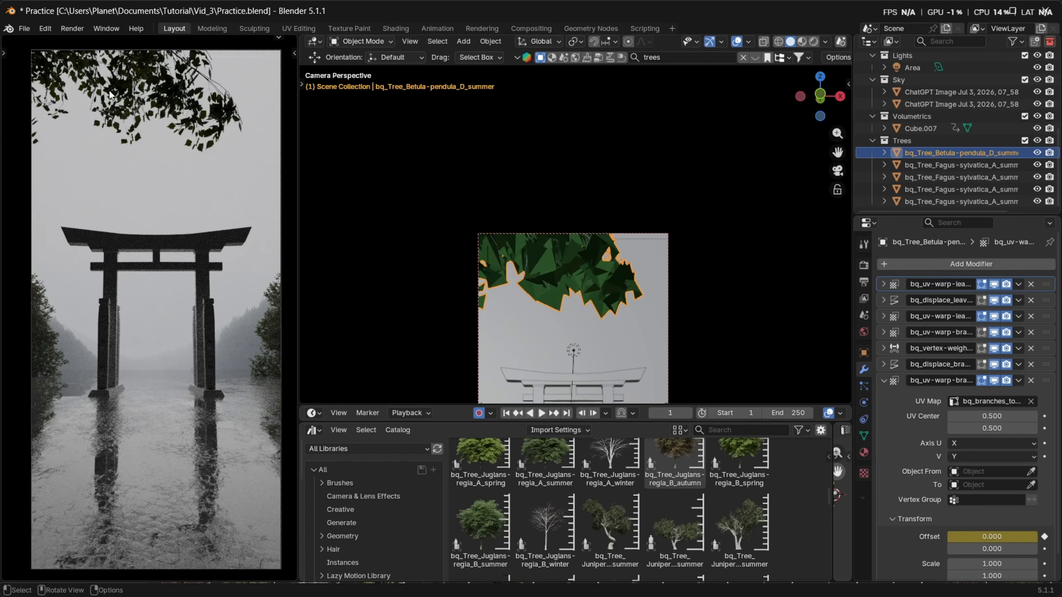
pyautogui.keyDown('shift'); pyautogui.moveTo(152, 98); pyautogui.dragTo(141, 193, button='middle'); pyautogui.keyUp('shift')
pyautogui.scroll(2, 142, 193)
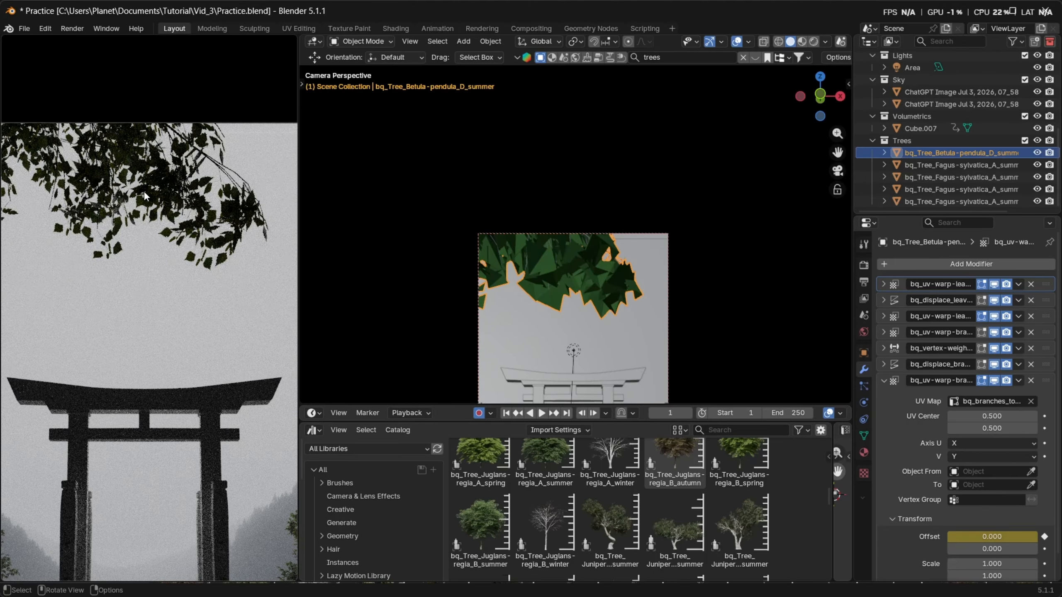
pyautogui.keyDown('shift'); pyautogui.moveTo(144, 196); pyautogui.dragTo(197, 210, button='middle'); pyautogui.keyUp('shift')
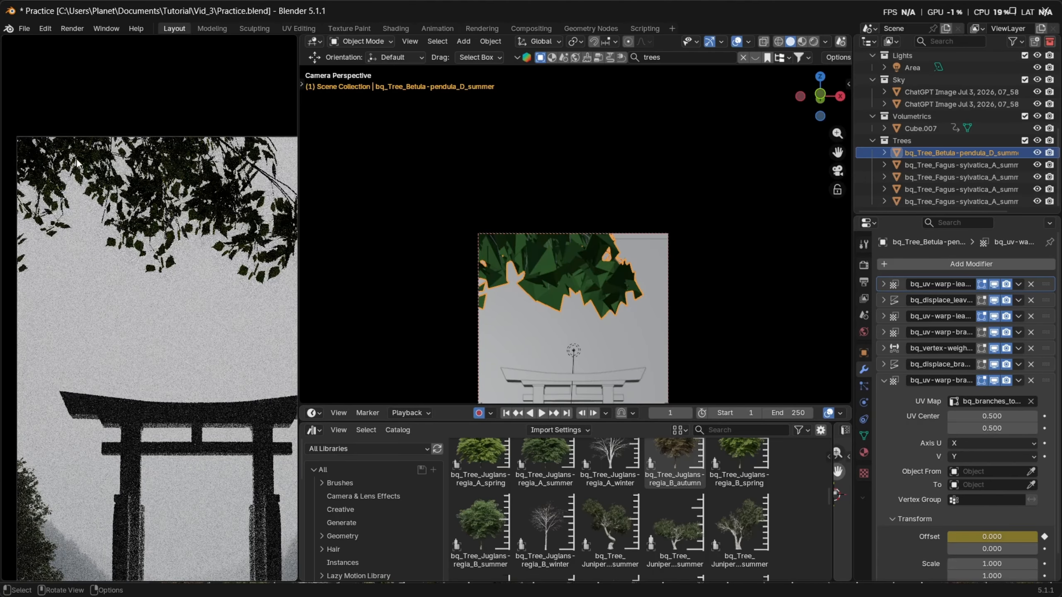
# Select and frame the Fagus sylvatica trees beside the backdrop for a close inspection
pyautogui.scroll(-5, 161, 188)
pyautogui.keyDown('shift'); pyautogui.moveTo(166, 245); pyautogui.dragTo(154, 177, button='middle'); pyautogui.keyUp('shift')
pyautogui.scroll(2, 153, 177)
pyautogui.moveTo(640, 252); pyautogui.dragTo(677, 278, button='middle')
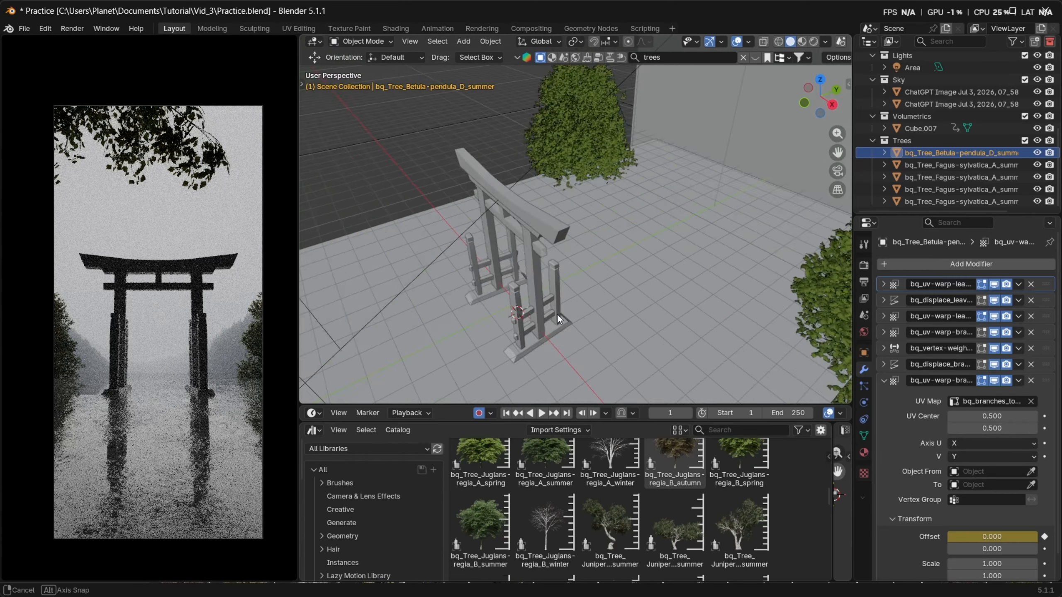
pyautogui.scroll(-5, 606, 252)
pyautogui.moveTo(600, 250)
pyautogui.mouseDown(button='middle')
pyautogui.moveTo(611, 254)
pyautogui.moveTo(606, 295)
pyautogui.moveTo(631, 299)
pyautogui.moveTo(616, 246)
pyautogui.mouseUp(button='middle')
pyautogui.scroll(3, 604, 288)
pyautogui.click(564, 185)
pyautogui.press('KP_Decimal')
pyautogui.click(522, 274)
pyautogui.press('KP_Decimal')
pyautogui.moveTo(547, 259); pyautogui.dragTo(585, 232, button='middle')
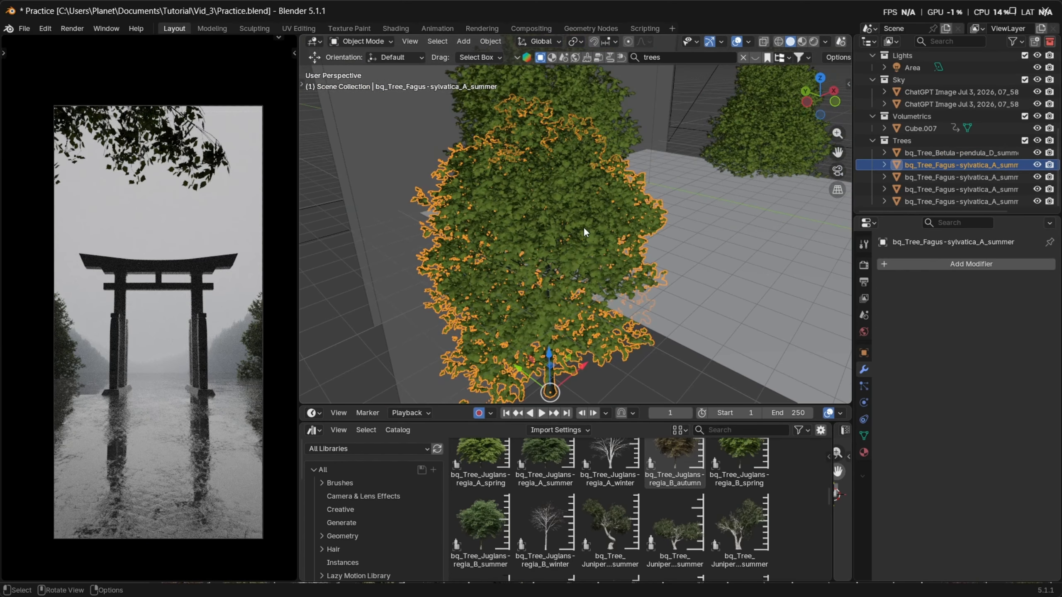
# Try duplicating the Fagus sylvatica tree in place, scaling the copy down and raising it along the Z axis
pyautogui.scroll(-1, 586, 232)
pyautogui.hotkey('shift', 'd')
pyautogui.press('Escape')
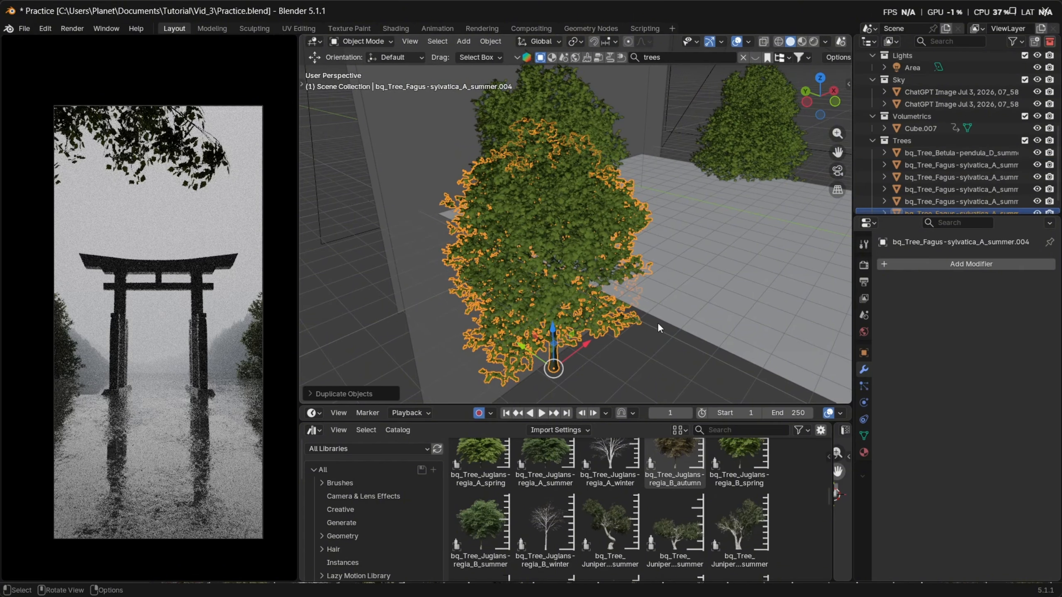
pyautogui.press('s')
pyautogui.click(620, 288)
pyautogui.press('g')
pyautogui.press('z')
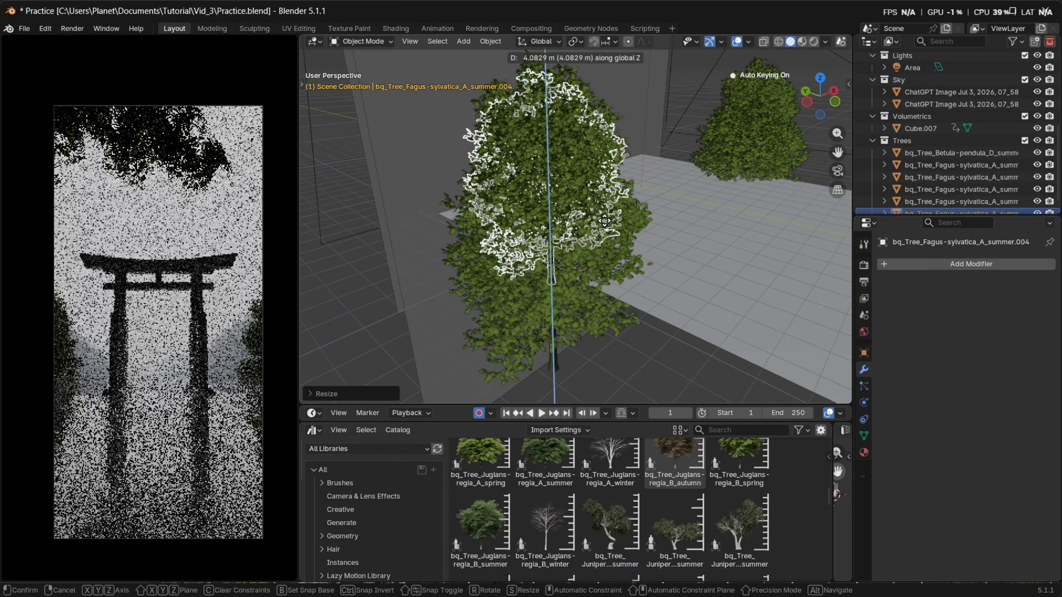
pyautogui.click(787, 234)
# Undo the copy's vertical move and delete the duplicated Fagus sylvatica tree
pyautogui.moveTo(720, 232); pyautogui.dragTo(519, 222, button='middle')
pyautogui.hotkey('ctrl', 'z')
pyautogui.press('x')
pyautogui.click(636, 226)
# Select both overlapping Fagus sylvatica trees on one side of the gate and review the tree framing in the rendered preview
pyautogui.scroll(-5, 686, 225)
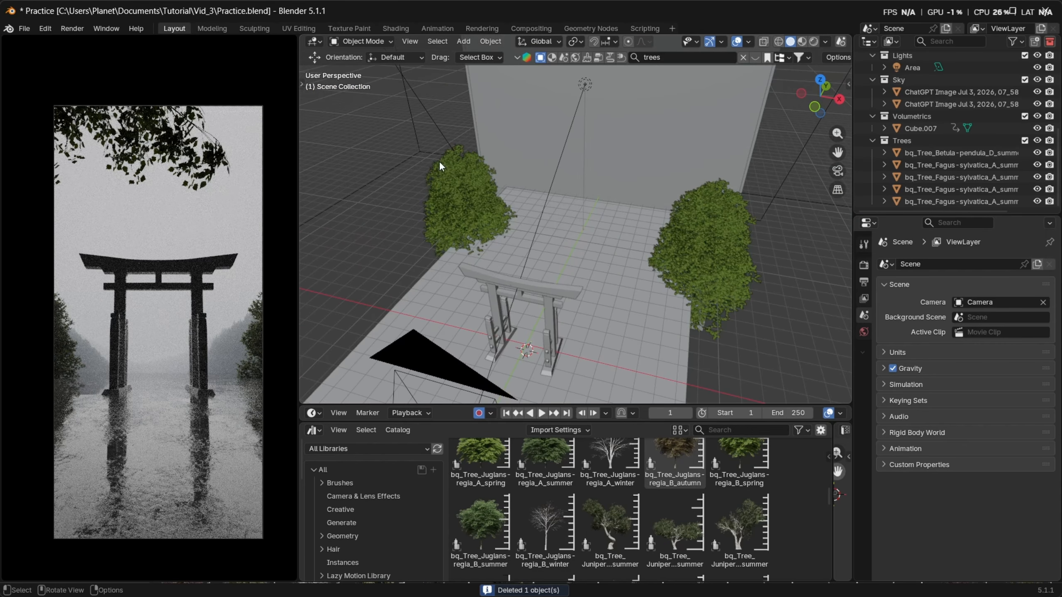
pyautogui.click(517, 221)
pyautogui.keyDown('shift'); pyautogui.click(501, 246); pyautogui.keyUp('shift')
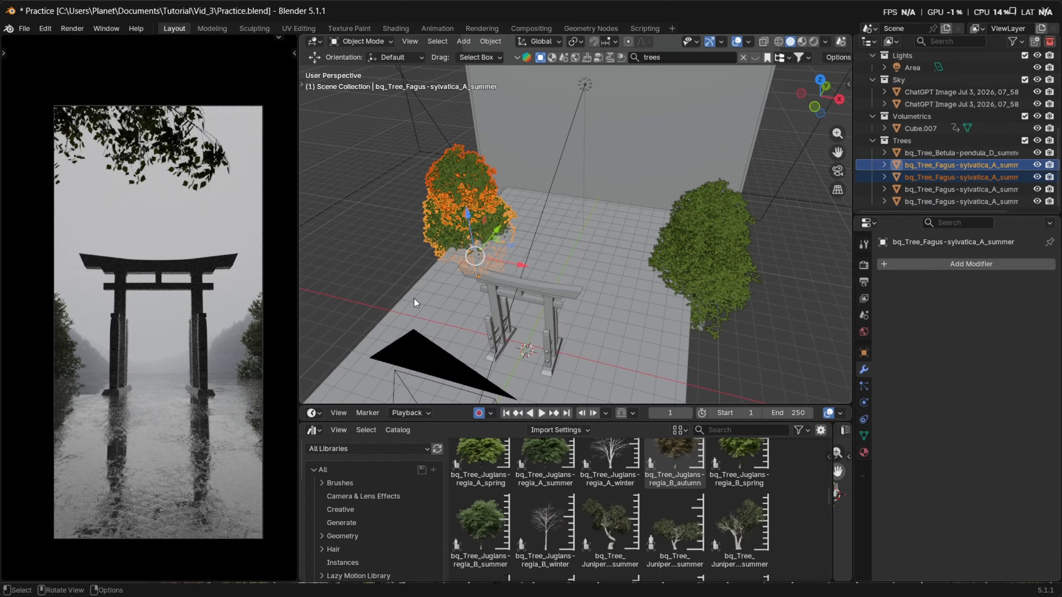
pyautogui.press('F12')
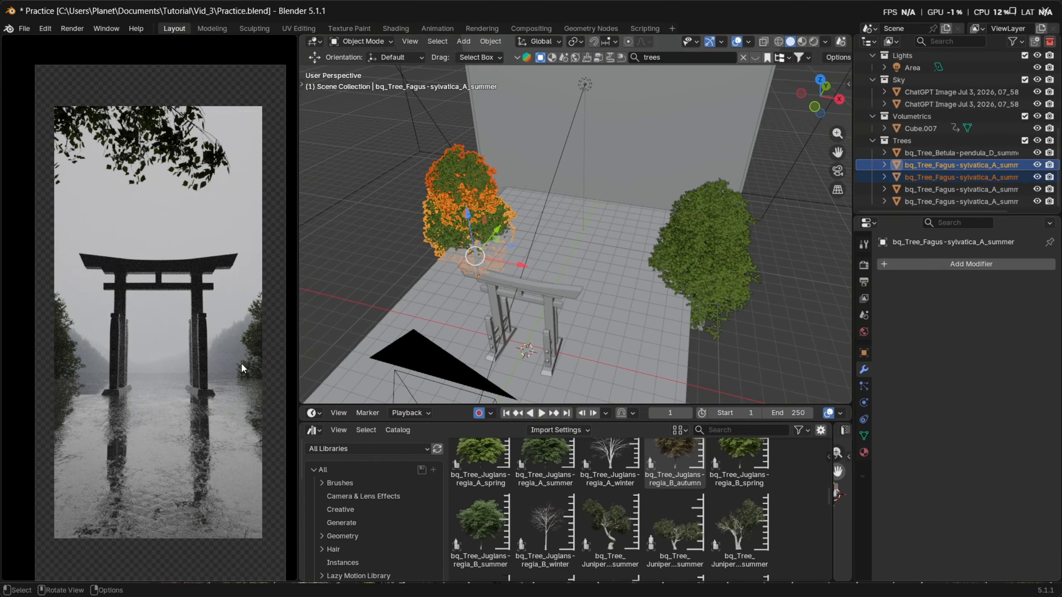
pyautogui.keyDown('shift'); pyautogui.moveTo(238, 342); pyautogui.dragTo(237, 339, button='middle'); pyautogui.keyUp('shift')
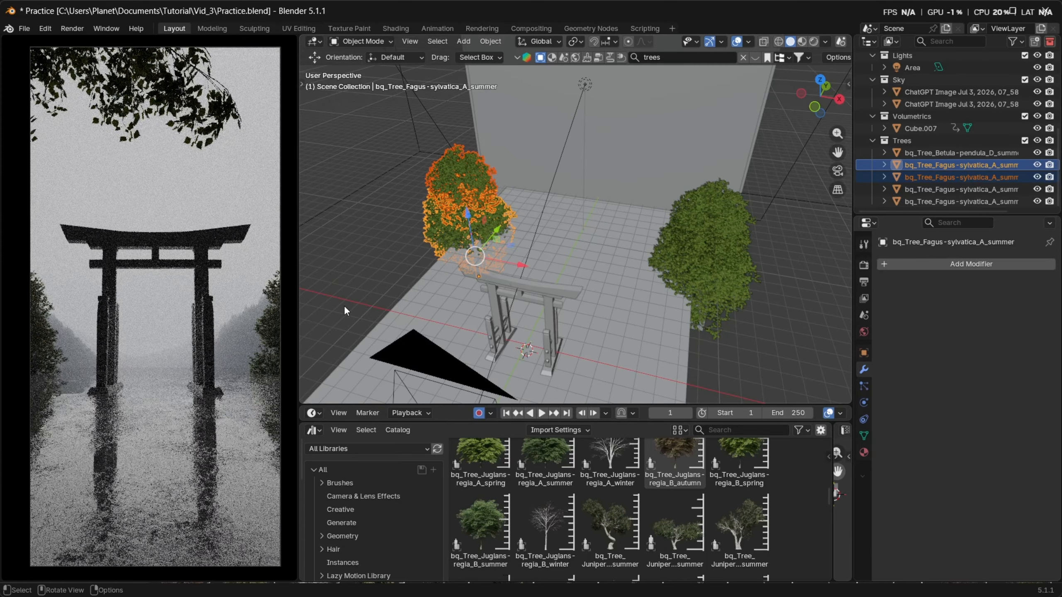
# Select the Betula pendula tree and inspect its Botaniq wind animation options, including the Wind-Simple type, without adding another animation
pyautogui.scroll(-5, 657, 237)
pyautogui.moveTo(657, 236); pyautogui.dragTo(543, 223, button='middle')
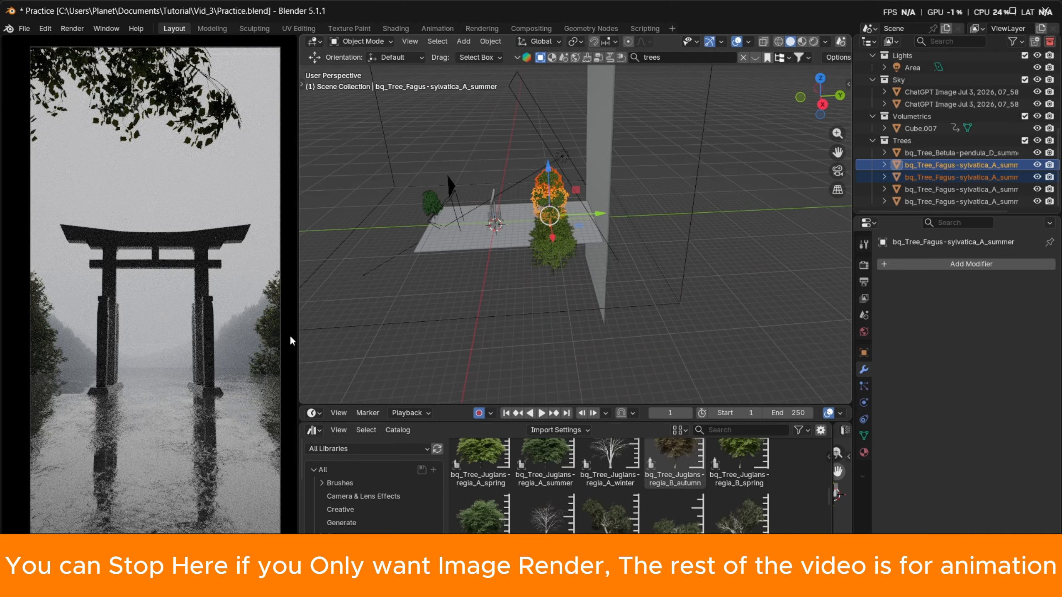
pyautogui.scroll(2, 498, 247)
pyautogui.moveTo(499, 246)
pyautogui.keyDown('shift'); pyautogui.mouseDown(button='middle')
pyautogui.moveTo(607, 230)
pyautogui.moveTo(654, 238)
pyautogui.moveTo(506, 238)
pyautogui.mouseUp(button='middle'); pyautogui.keyUp('shift')
pyautogui.click(506, 238)
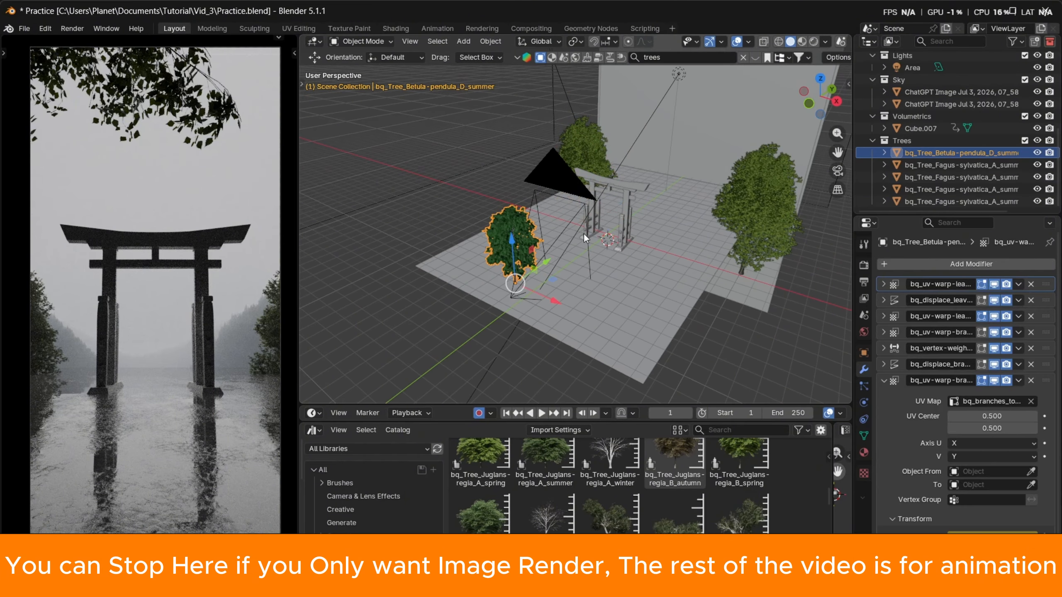
pyautogui.press('n')
pyautogui.scroll(-2, 780, 237)
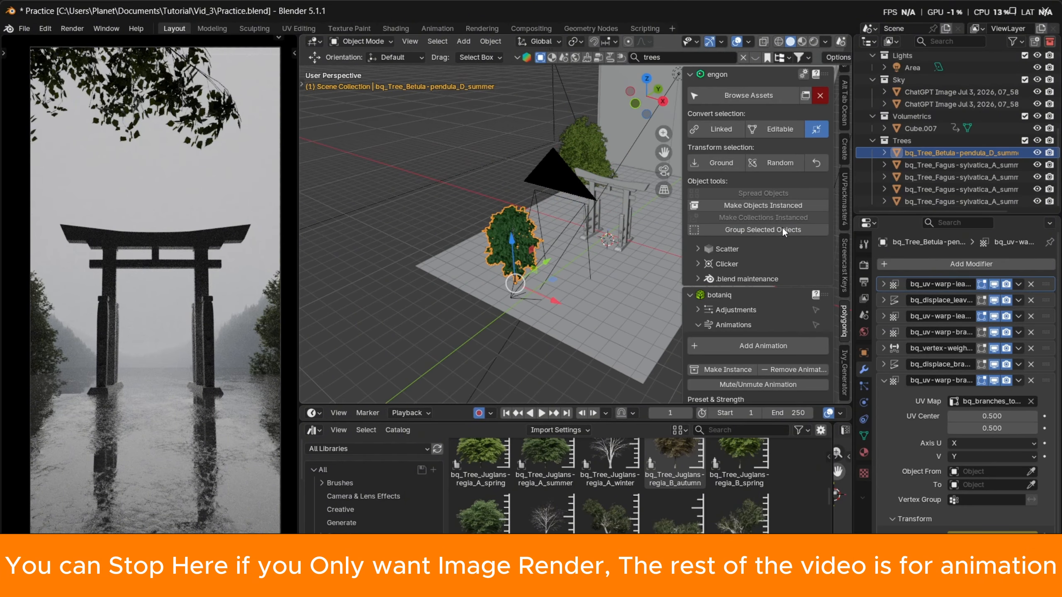
pyautogui.scroll(-2, 759, 234)
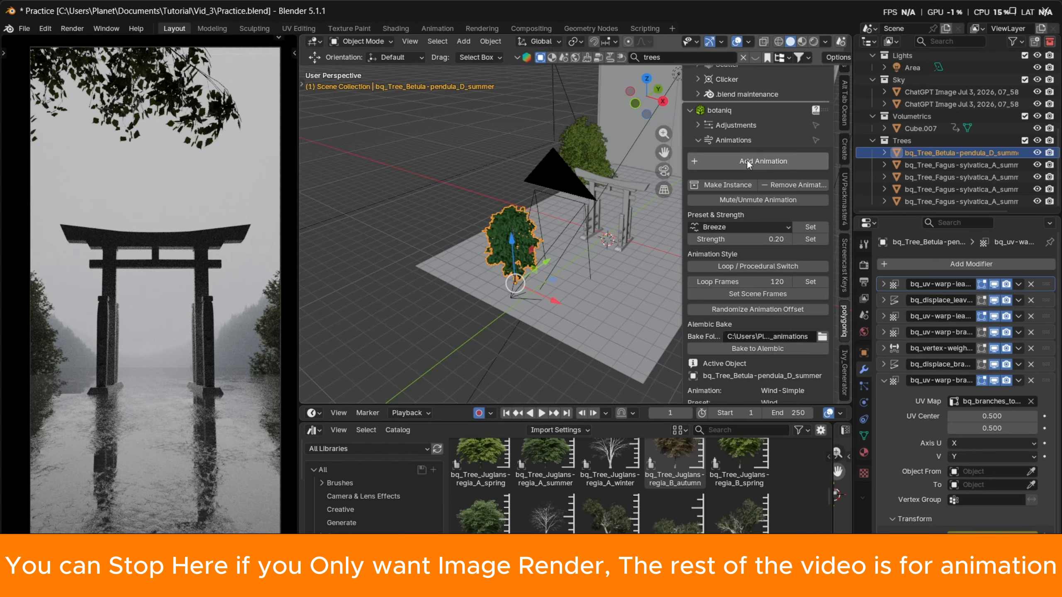
pyautogui.click(762, 162)
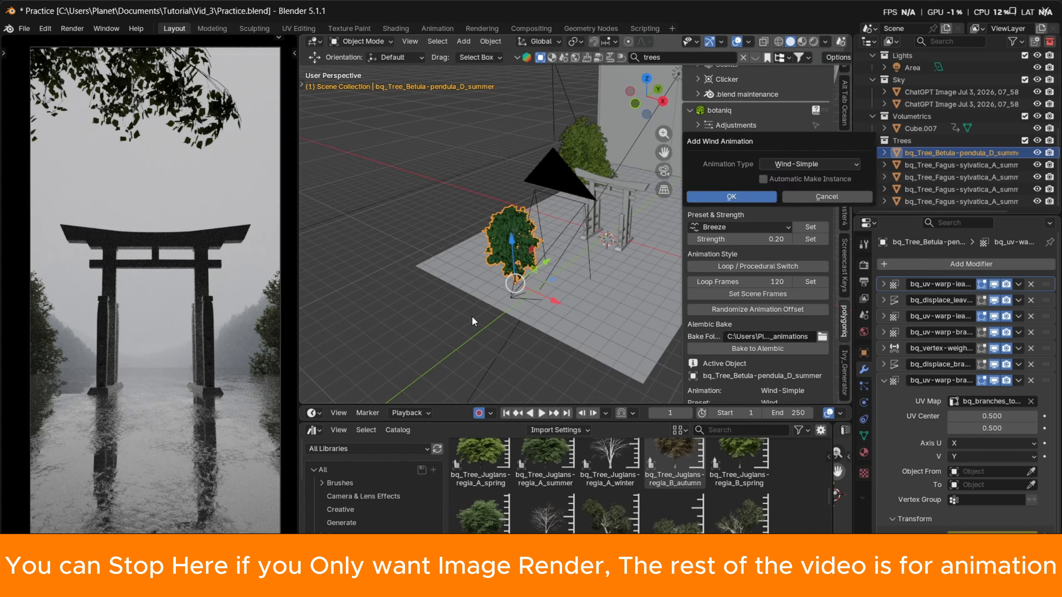
pyautogui.click(515, 407)
# Switch the camera view to solid shading, frame the Betula pendula tree and play its wind animation
pyautogui.moveTo(569, 385); pyautogui.dragTo(573, 386, button='middle')
pyautogui.scroll(2, 573, 390)
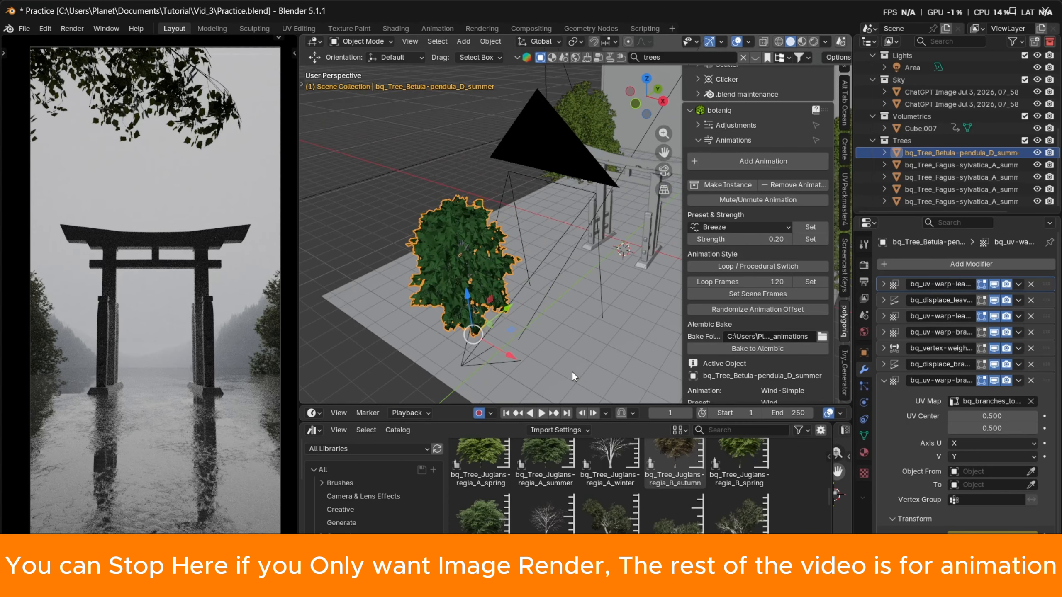
pyautogui.press('z')
pyautogui.click(236, 325)
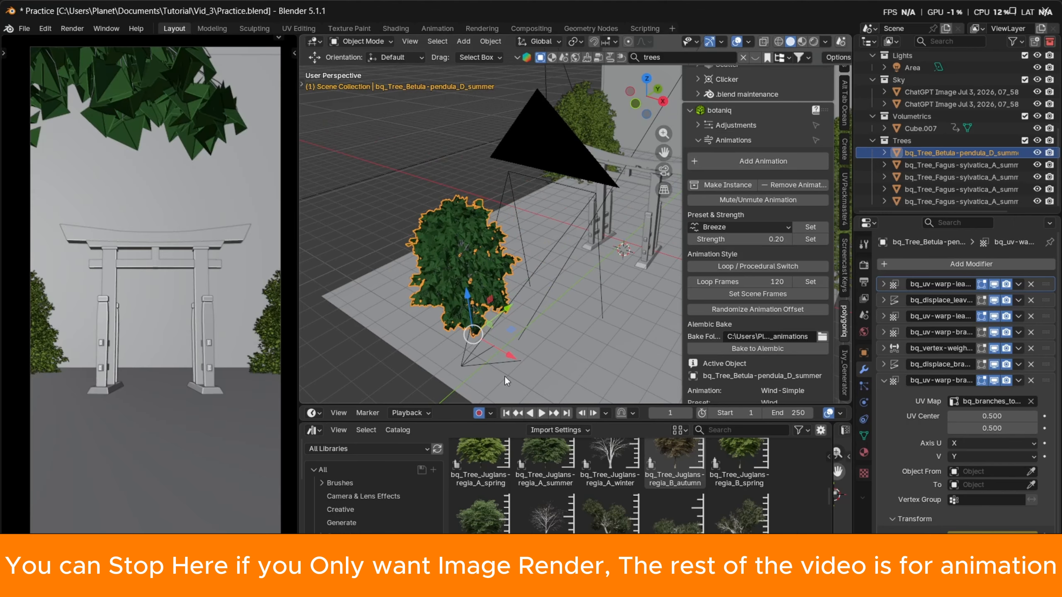
pyautogui.scroll(4, 487, 321)
pyautogui.moveTo(540, 294); pyautogui.dragTo(531, 289, button='middle')
pyautogui.press('space')
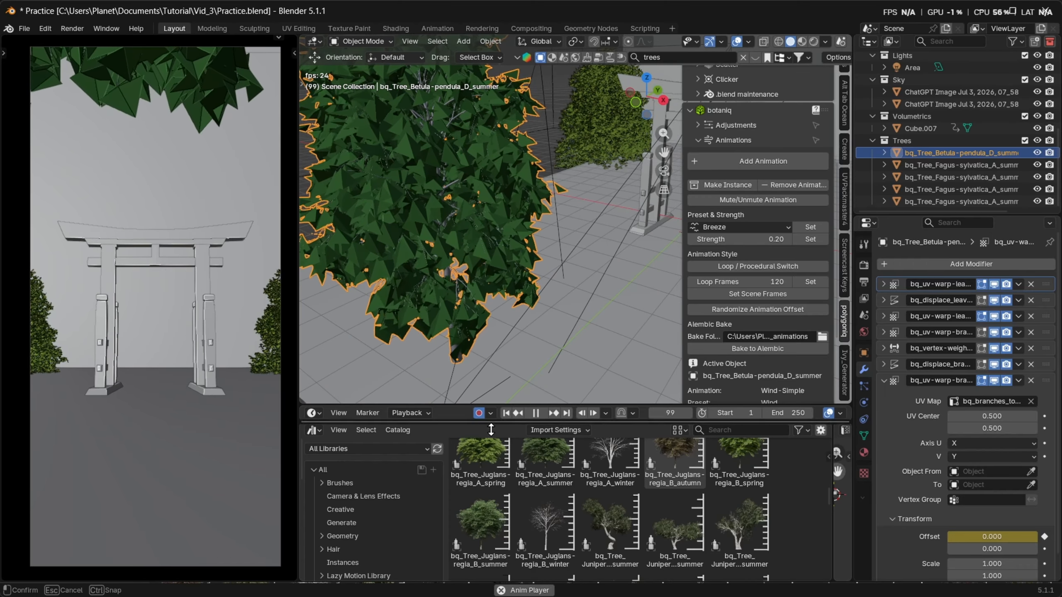
# Enlarge the timeline, stop playback, scrub through the tree's wind animation and return to frame 1
pyautogui.moveTo(490, 426); pyautogui.dragTo(491, 518)
pyautogui.press('space')
pyautogui.moveTo(545, 434); pyautogui.dragTo(358, 429)
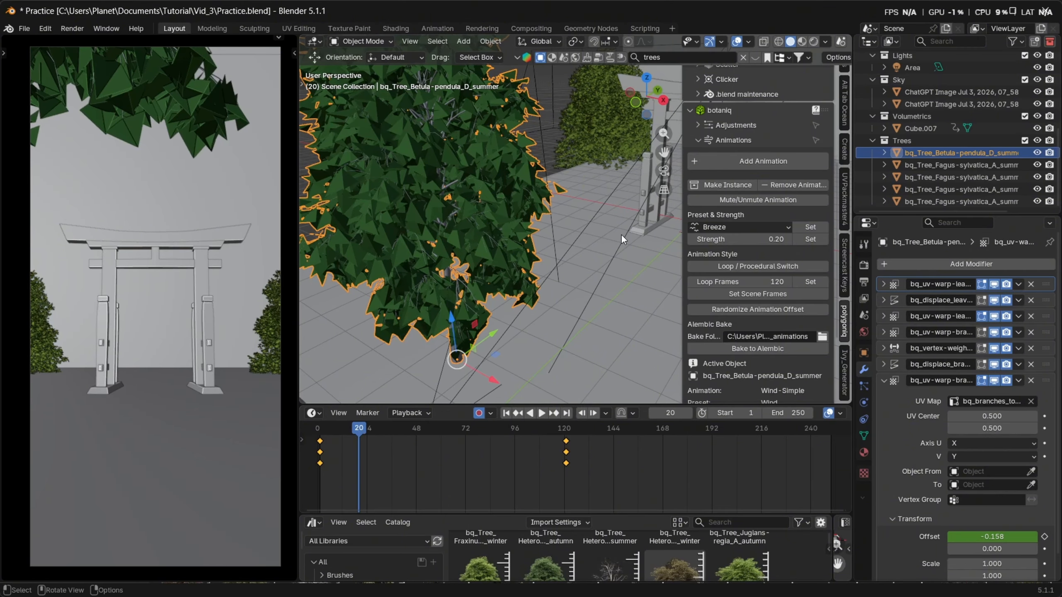
pyautogui.click(506, 412)
# Hide the viewport sidebar, select the camera and fit its full keyframe range in the timeline
pyautogui.press('n')
pyautogui.scroll(-5, 633, 295)
pyautogui.moveTo(633, 295); pyautogui.dragTo(666, 294, button='middle')
pyautogui.scroll(3, 614, 304)
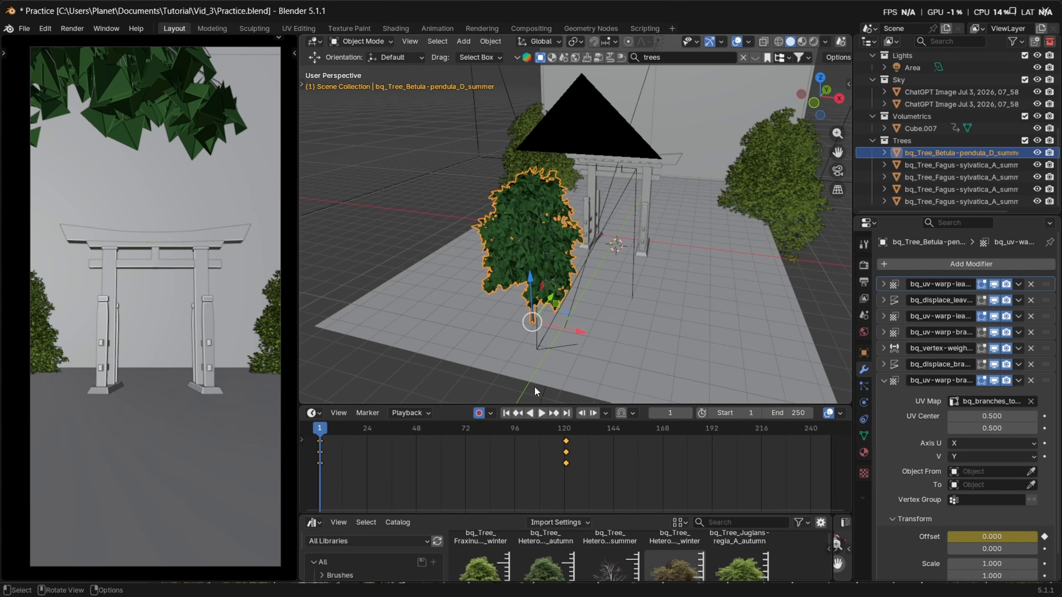
pyautogui.scroll(-4, 658, 275)
pyautogui.click(515, 136)
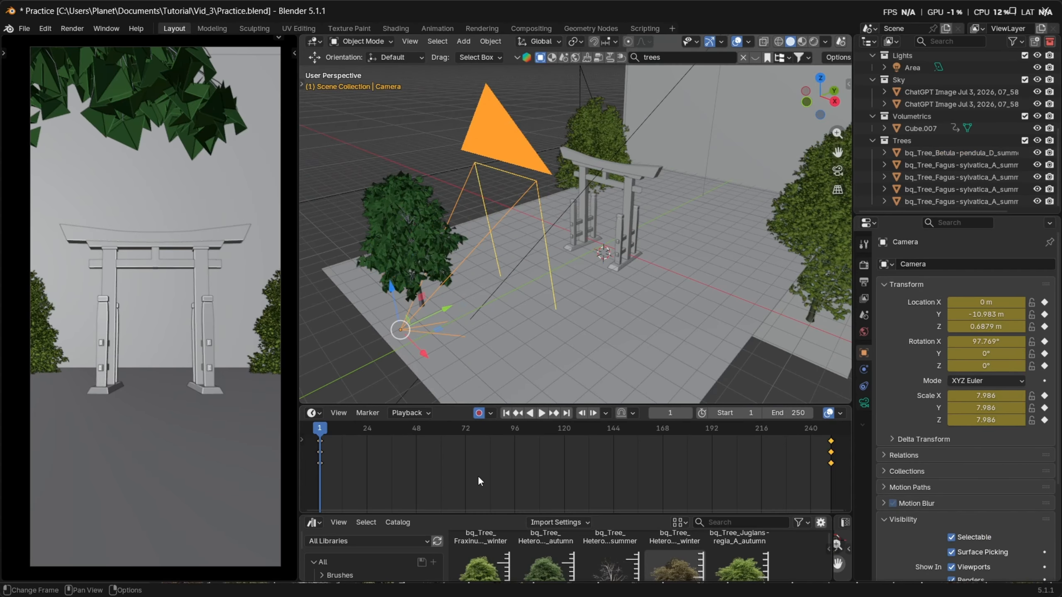
pyautogui.press('Home')
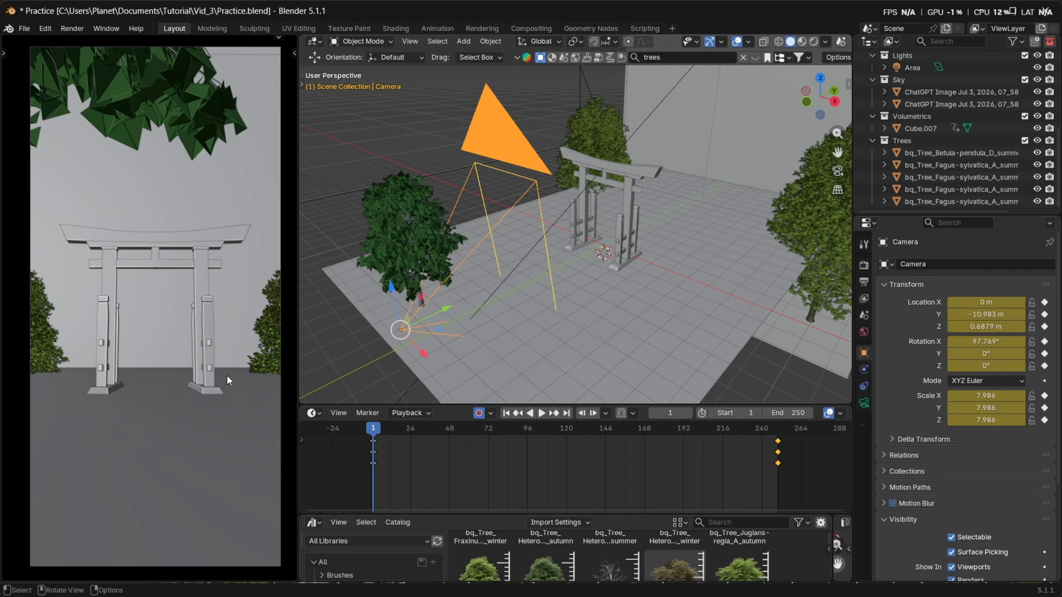
# Show the camera from the top orthographic view and restore rendered shading in the camera preview
pyautogui.press('`')
pyautogui.click(539, 205)
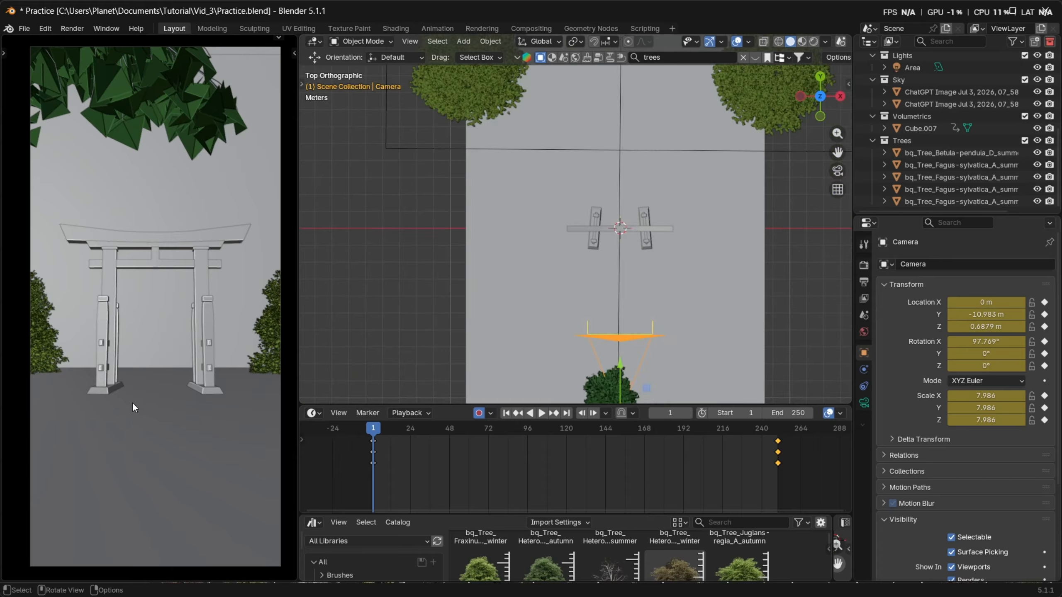
pyautogui.press('z')
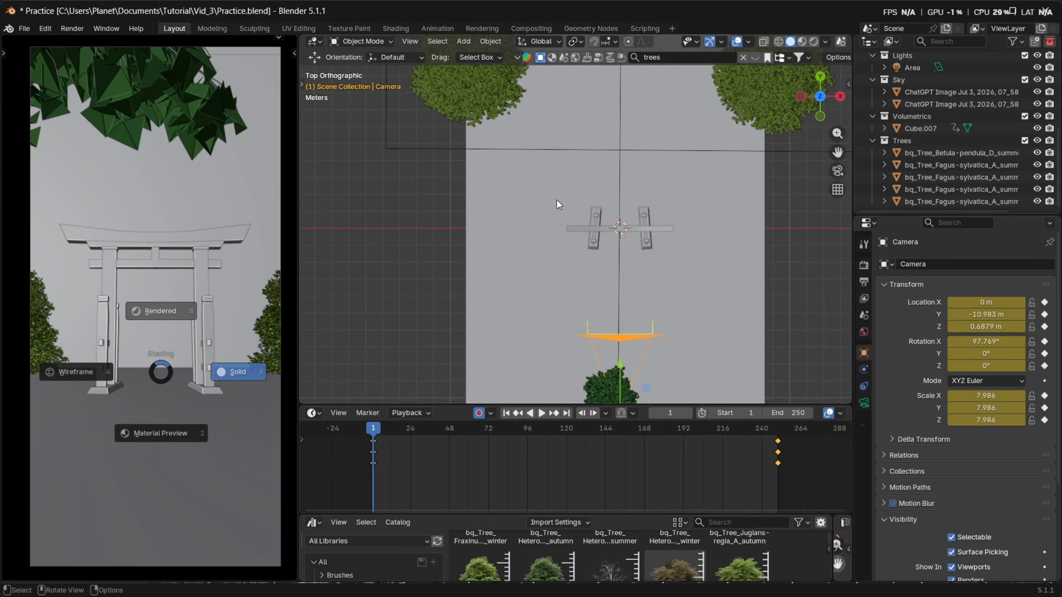
pyautogui.keyDown('shift'); pyautogui.moveTo(659, 333); pyautogui.dragTo(628, 215, button='middle'); pyautogui.keyUp('shift')
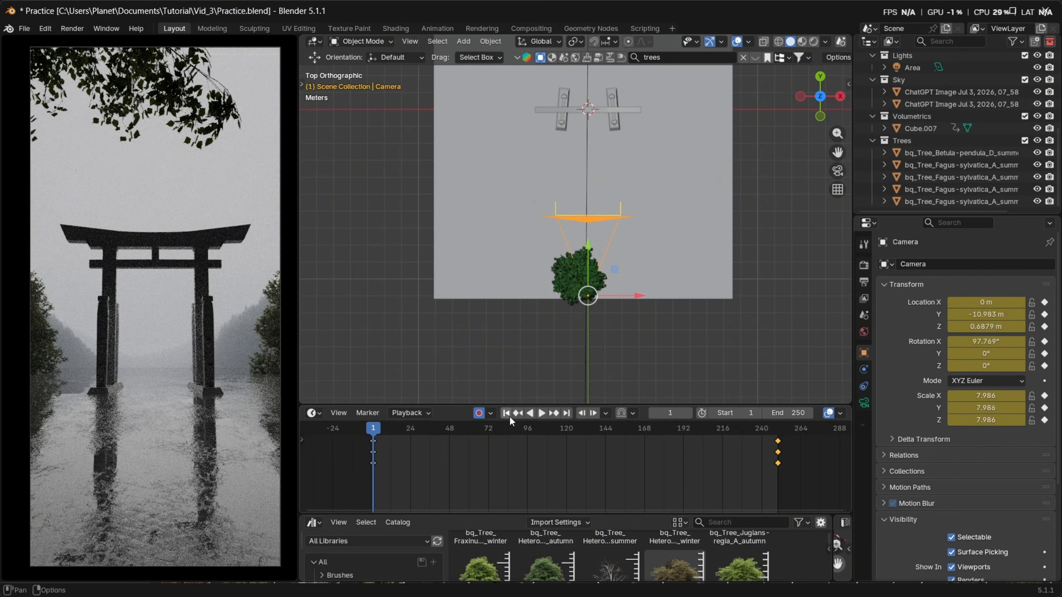
pyautogui.scroll(2, 583, 356)
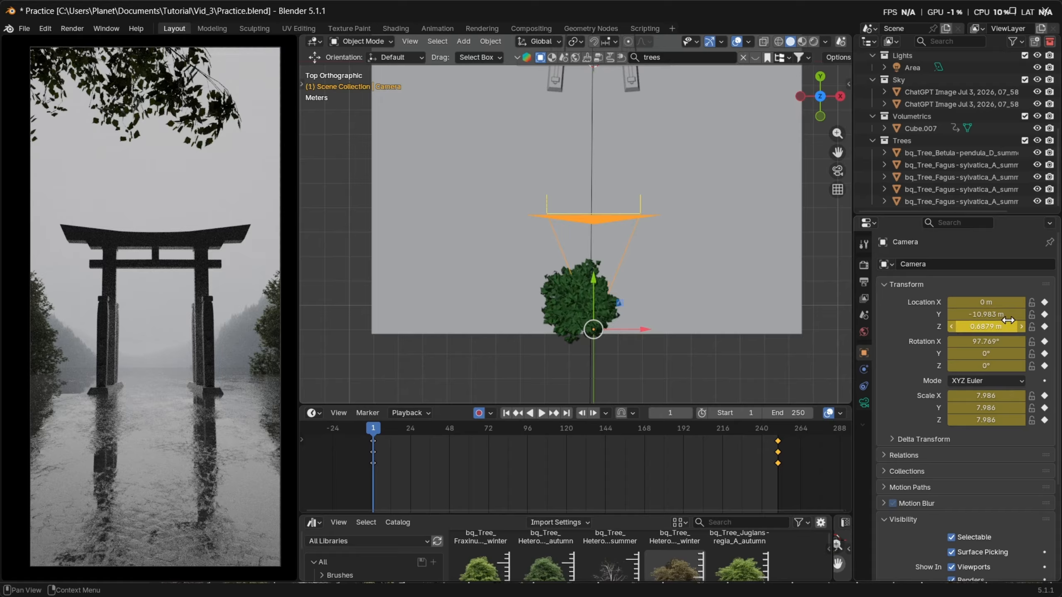
# Check the camera's position and framing at its frame 250 keyframe, and return to frame 1
pyautogui.click(559, 414)
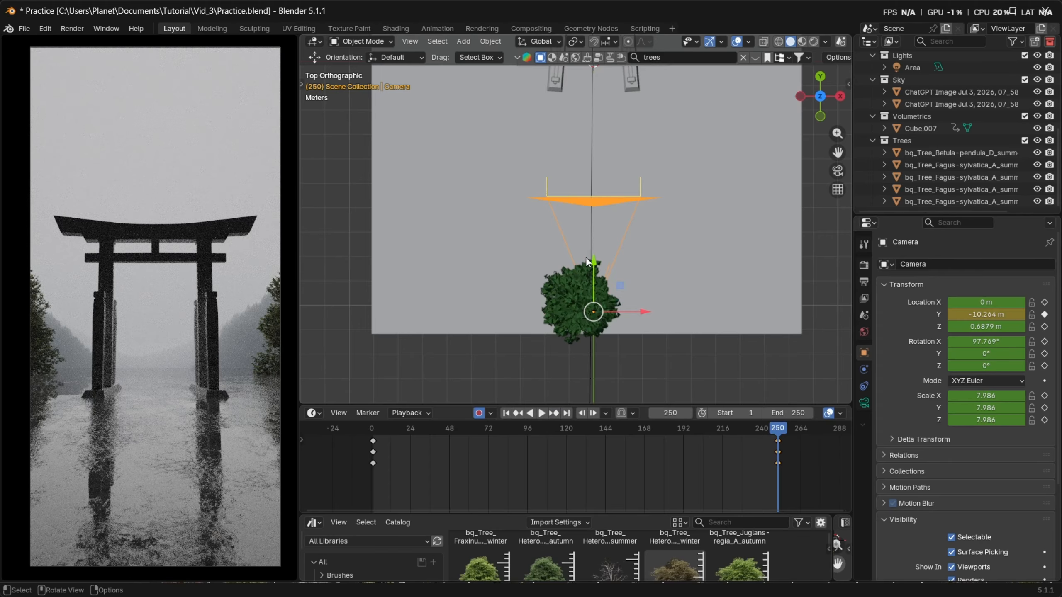
pyautogui.moveTo(588, 262); pyautogui.dragTo(593, 341)
pyautogui.press('Escape')
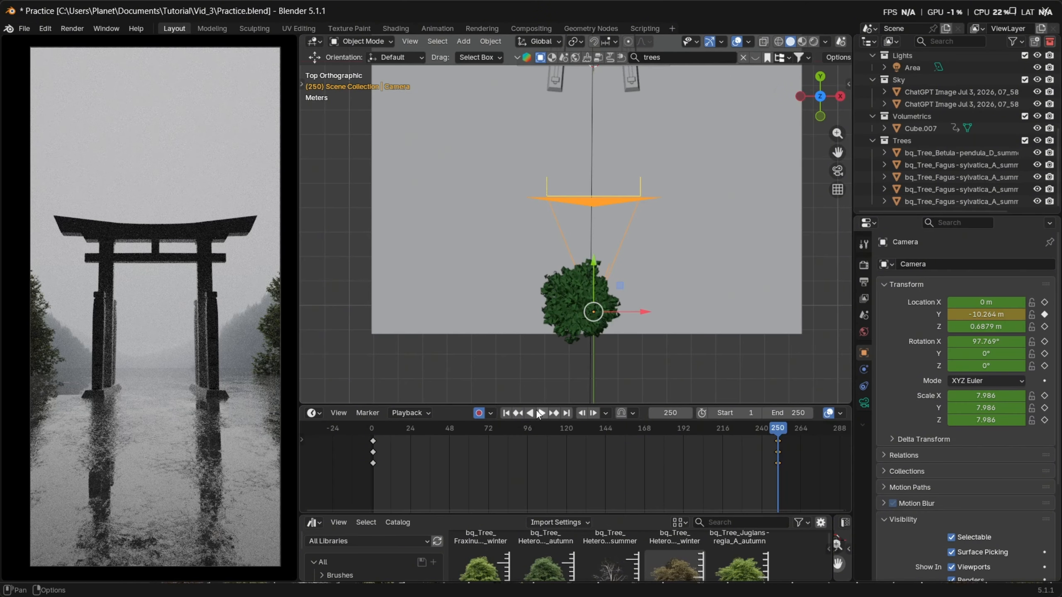
pyautogui.click(506, 413)
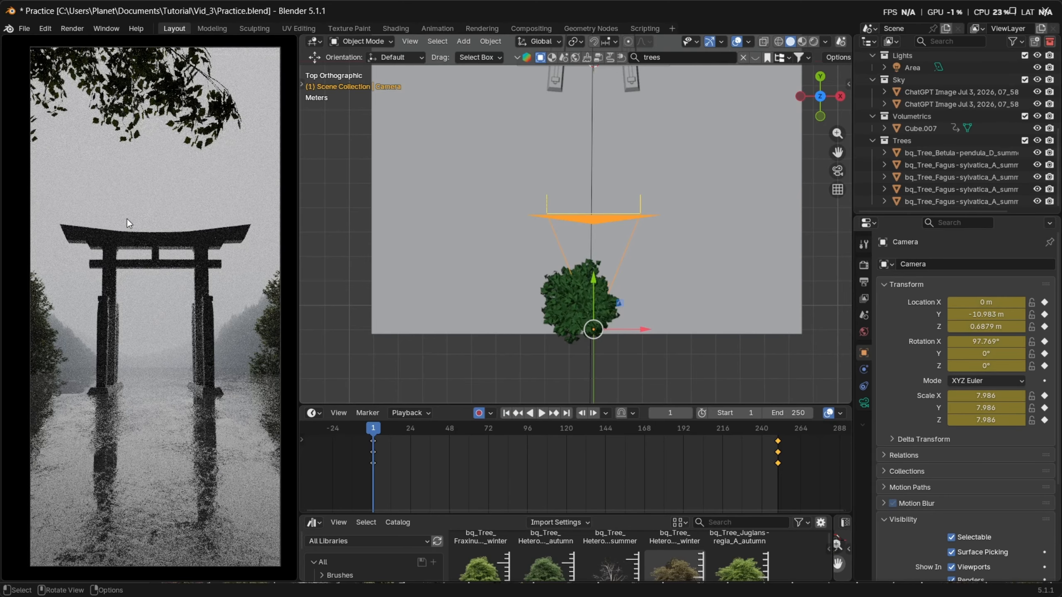
# Unhide the Mist Cover object in the viewport
pyautogui.scroll(-4, 688, 300)
pyautogui.moveTo(688, 300); pyautogui.dragTo(822, 199, button='middle')
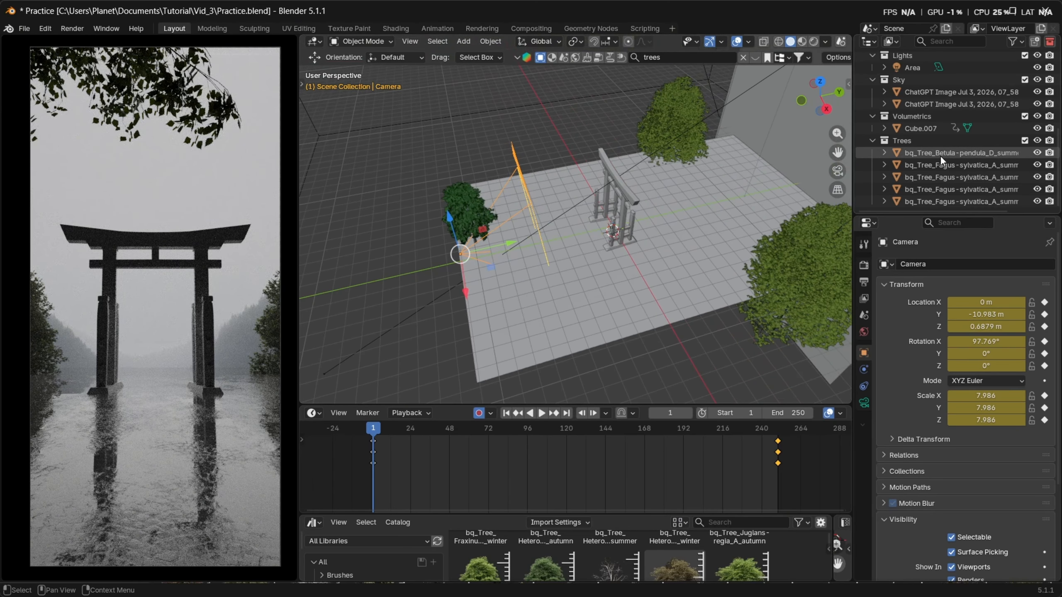
pyautogui.scroll(3, 961, 117)
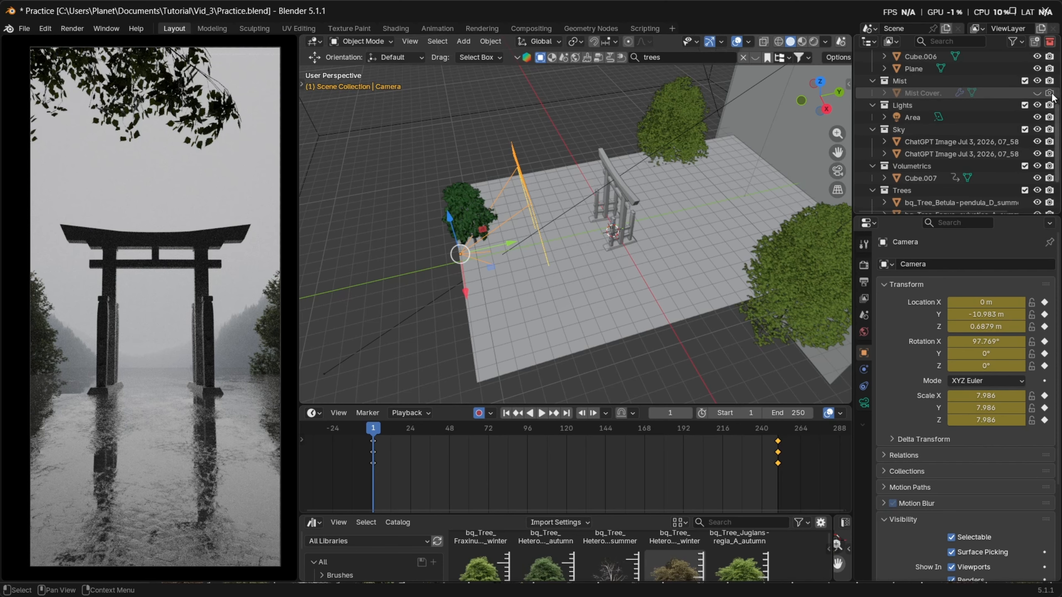
pyautogui.click(1038, 93)
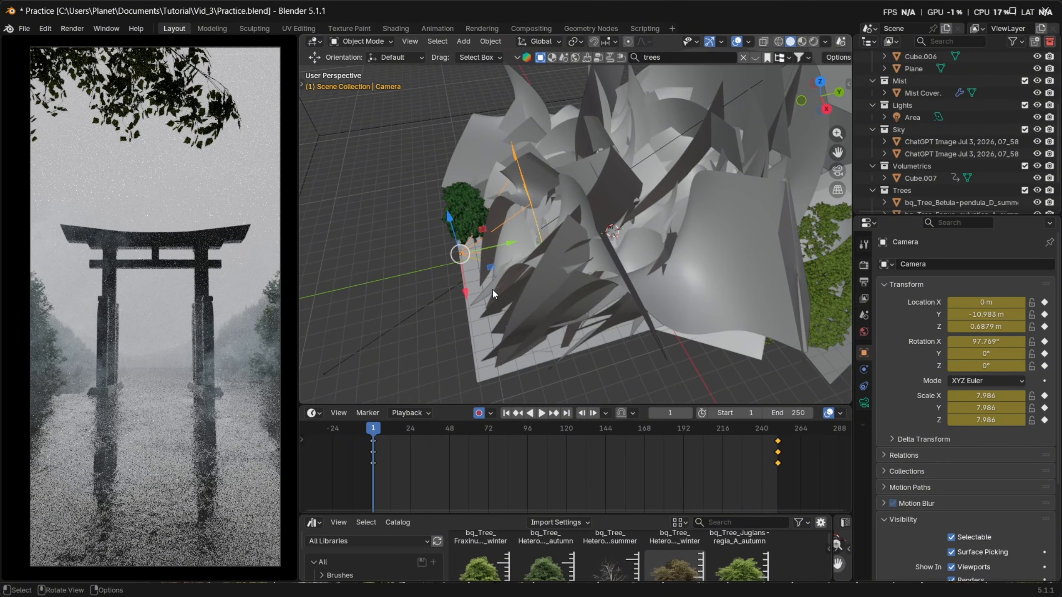
# Set the Cycles final render noise threshold to 0.01 and its maximum samples to 300
pyautogui.click(864, 265)
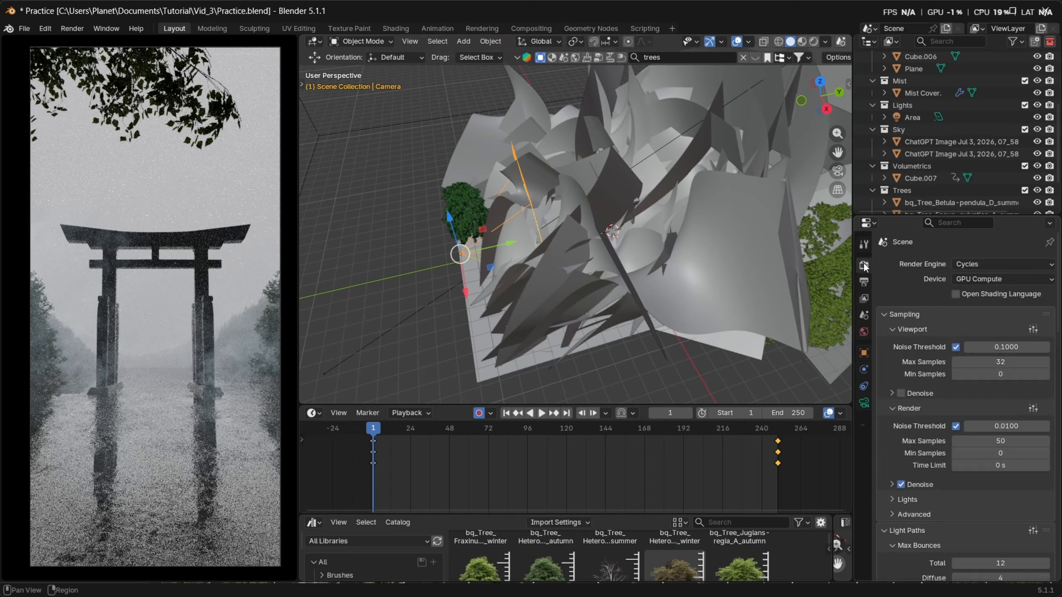
pyautogui.scroll(-3, 999, 370)
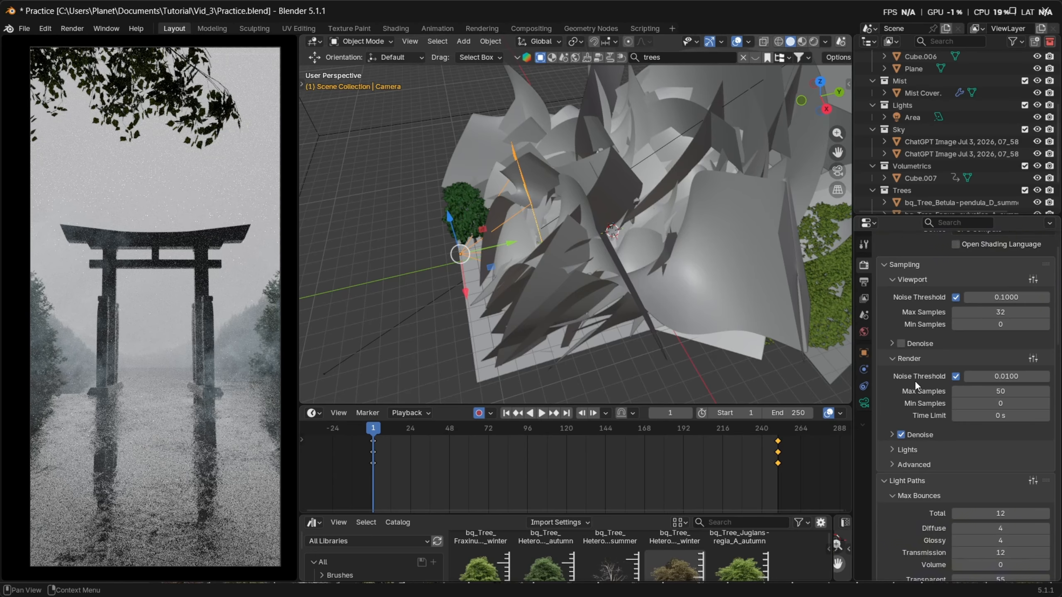
pyautogui.click(1021, 376)
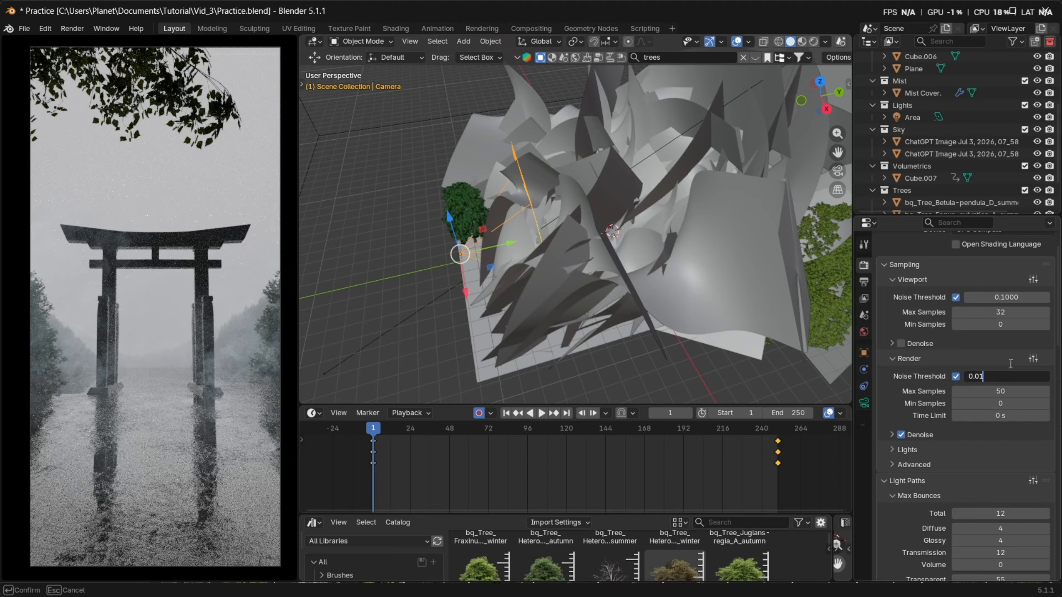
pyautogui.press('Return')
pyautogui.moveTo(1000, 391); pyautogui.dragTo(1000, 391)
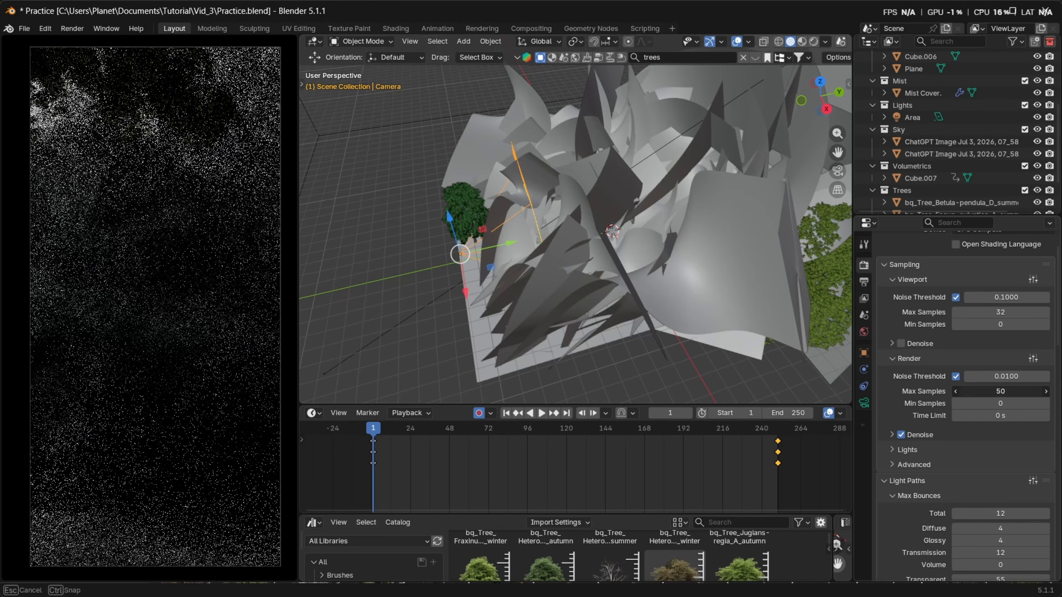
pyautogui.click(1018, 390)
pyautogui.press('Return')
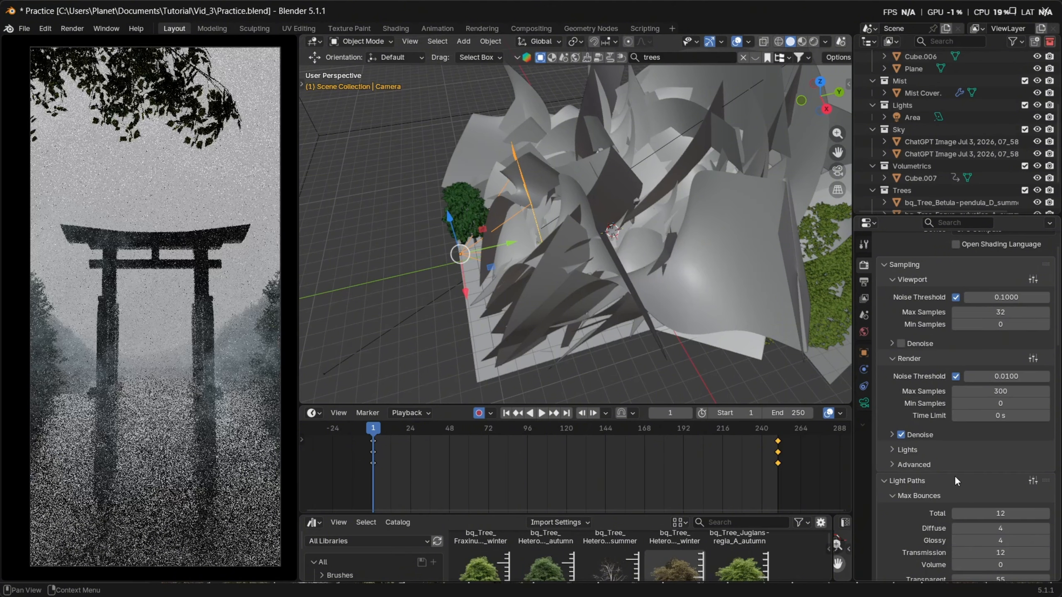
# Try the Light Tree option in the Cycles sampling settings
pyautogui.scroll(3, 954, 476)
pyautogui.scroll(-3, 957, 478)
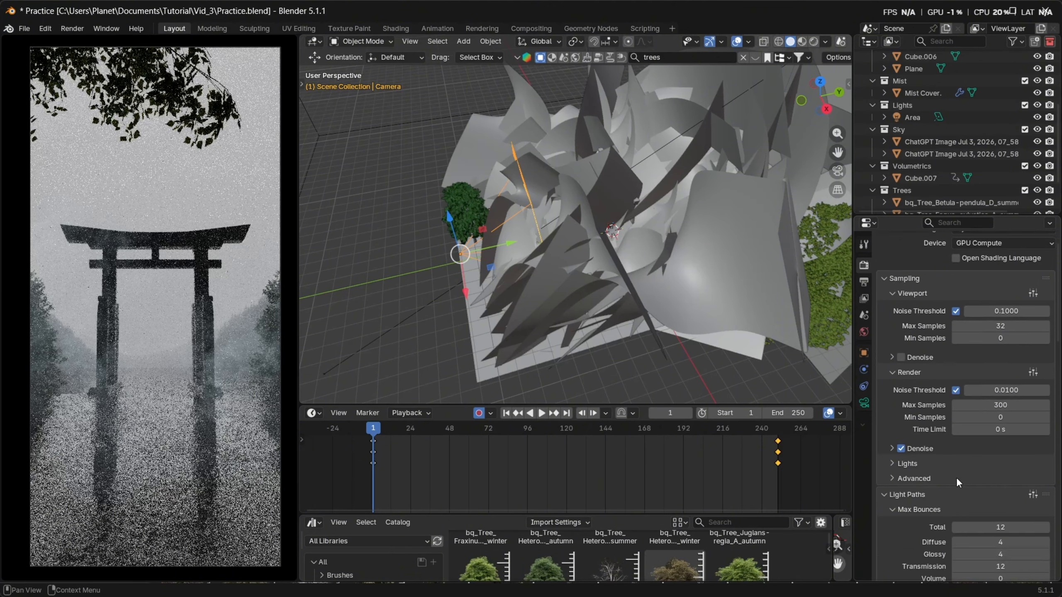
pyautogui.click(916, 441)
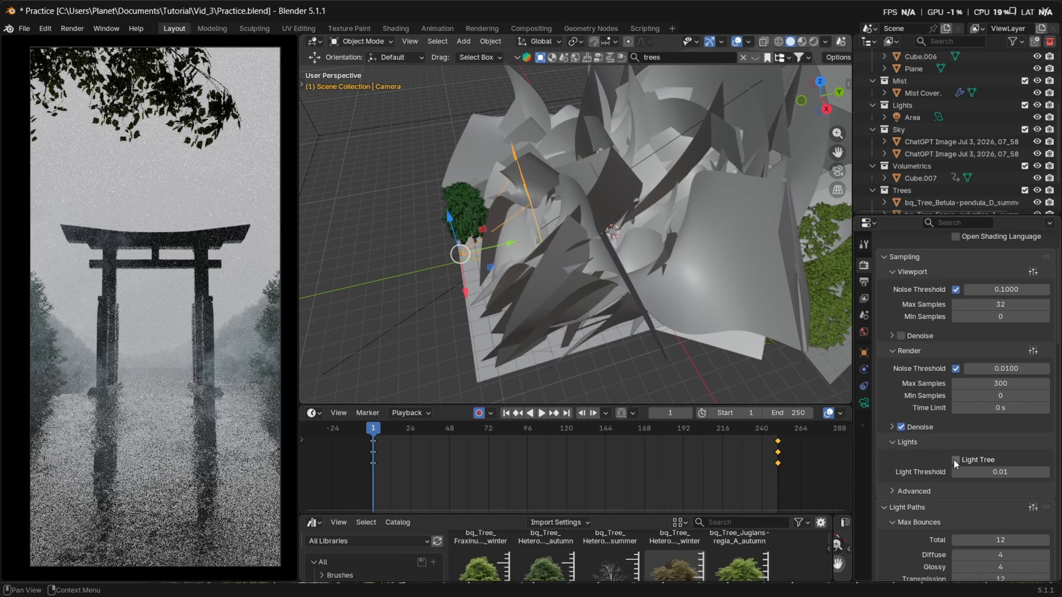
pyautogui.click(958, 460)
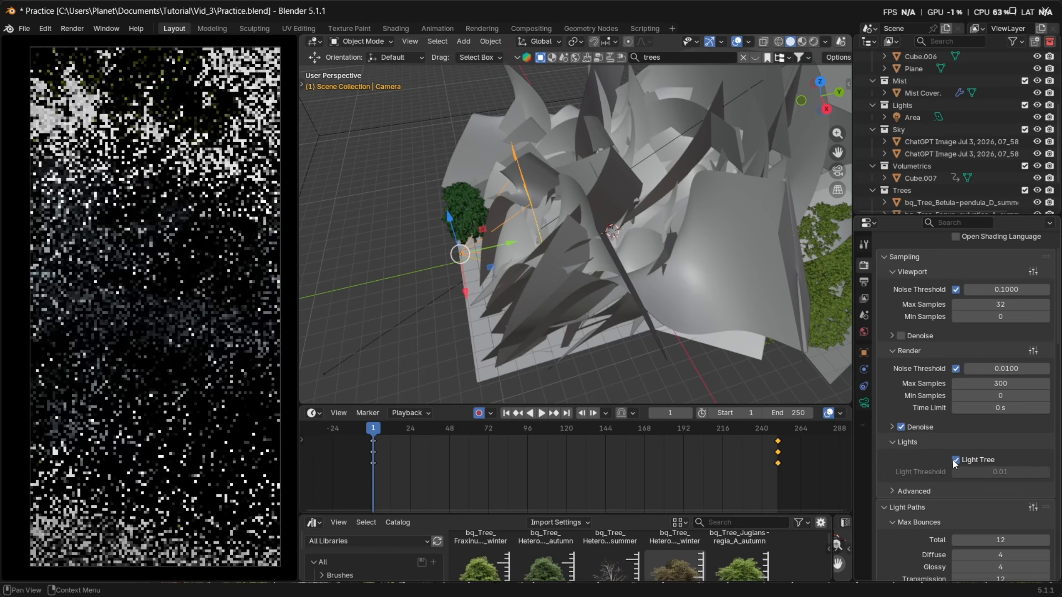
pyautogui.click(954, 460)
pyautogui.click(898, 442)
pyautogui.scroll(-6, 969, 441)
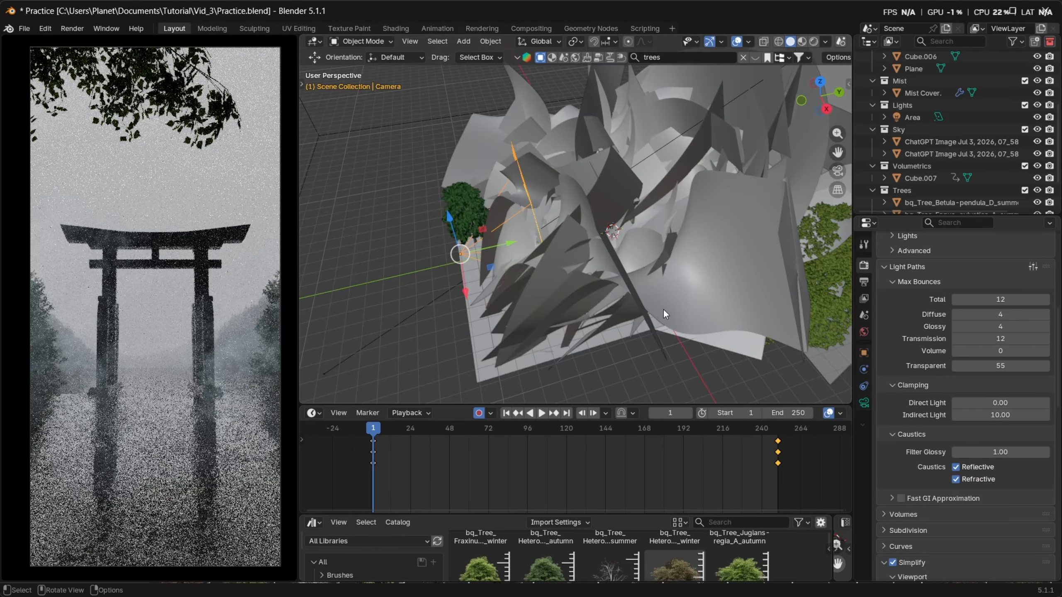
# Select the Mist Cover object in the viewport
pyautogui.scroll(-4, 663, 309)
pyautogui.moveTo(663, 309); pyautogui.dragTo(666, 262, button='middle')
pyautogui.moveTo(659, 218); pyautogui.dragTo(616, 245, button='middle')
pyautogui.scroll(2, 619, 244)
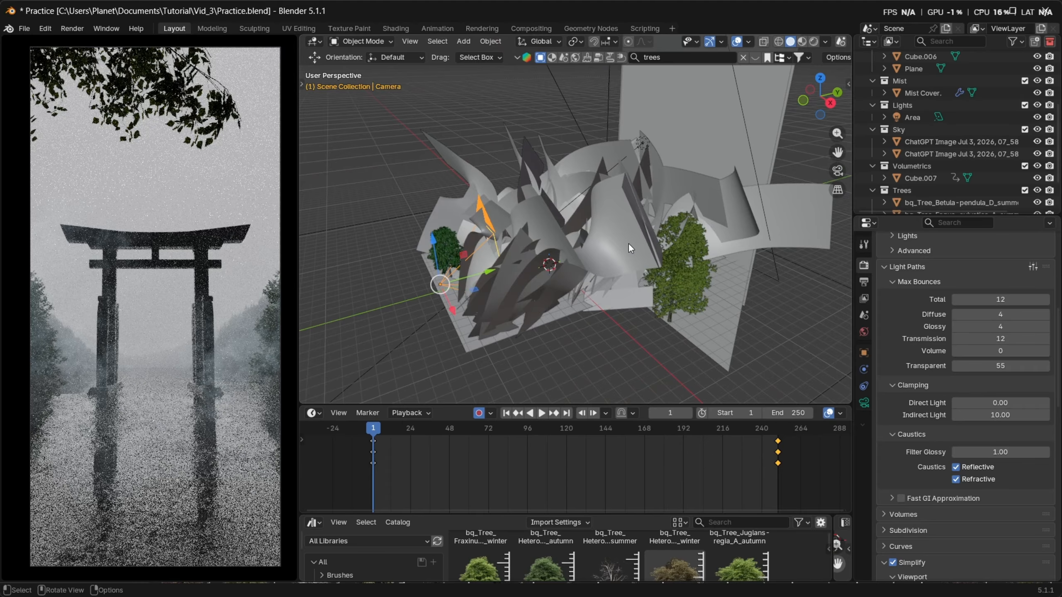
pyautogui.click(629, 243)
pyautogui.moveTo(639, 245); pyautogui.dragTo(648, 241, button='middle')
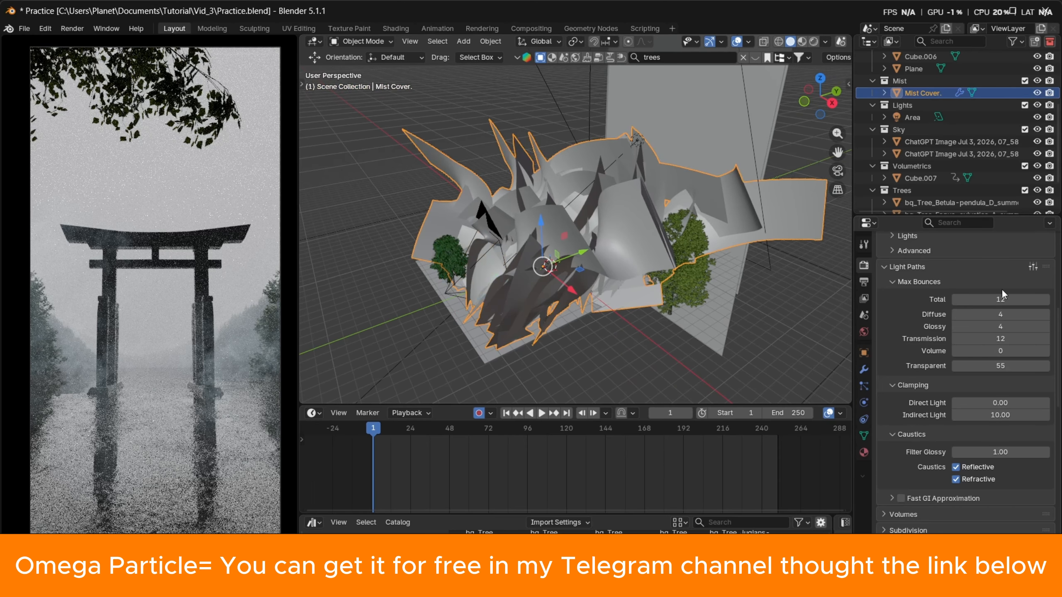
# Try a maximum of 8 transparent light bounces in the Cycles light path settings
pyautogui.click(1009, 366)
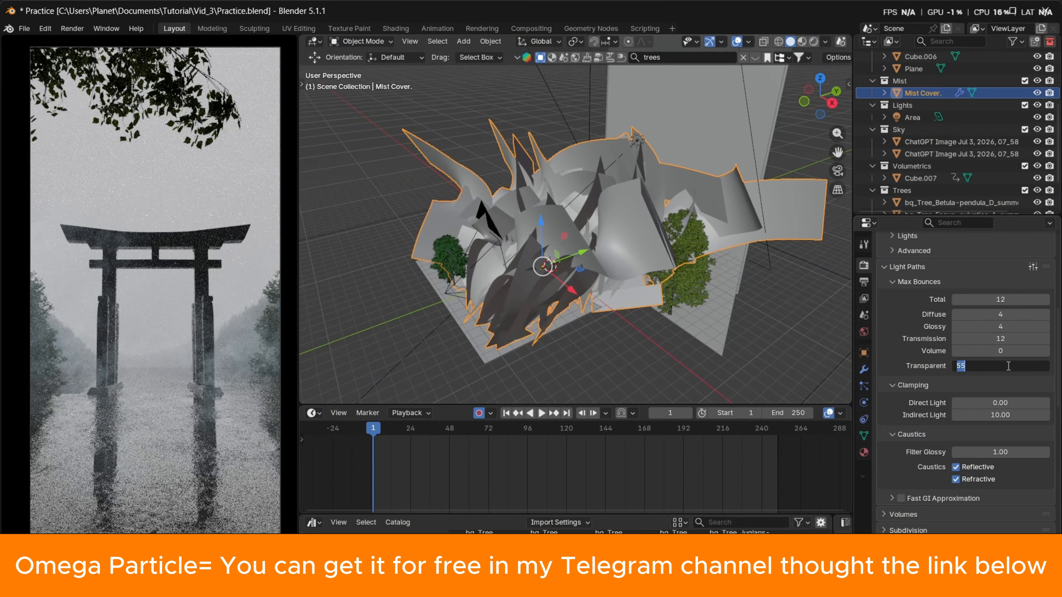
pyautogui.write('8')
pyautogui.press('Return')
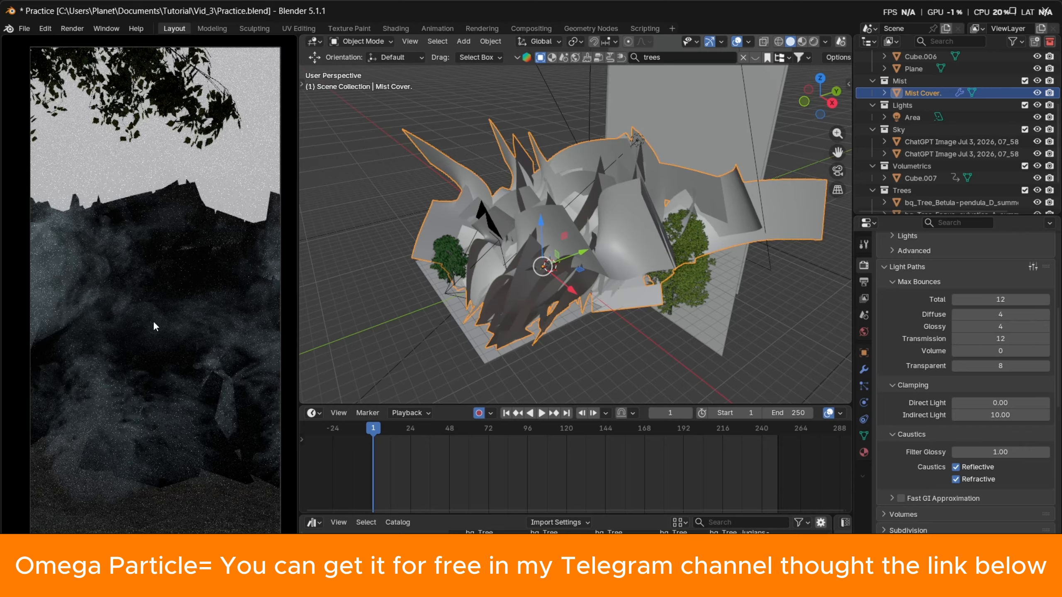
# Set the maximum transparent light bounces to 55
pyautogui.click(1002, 368)
pyautogui.write('55')
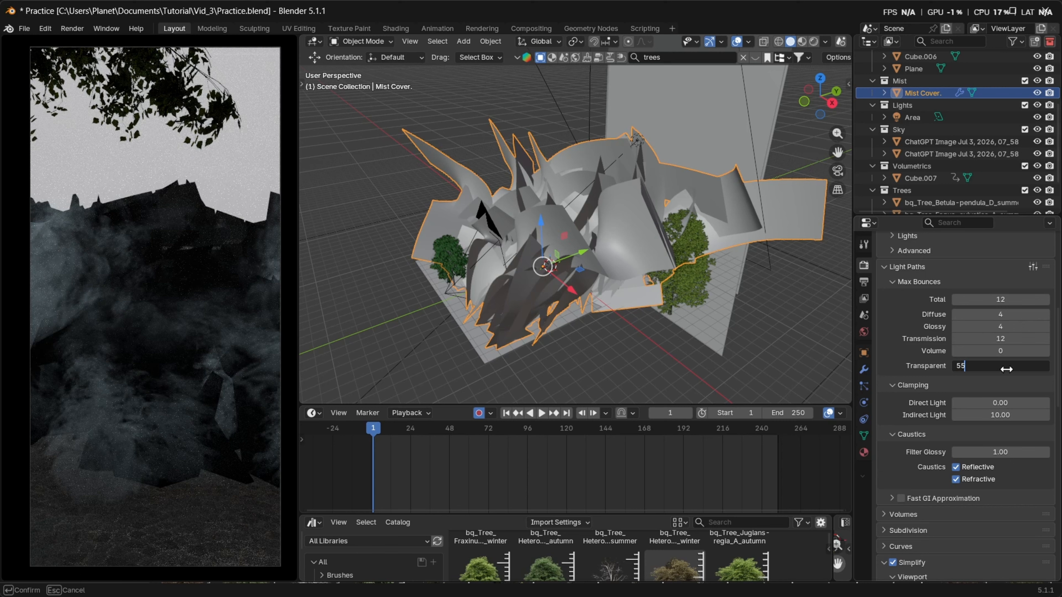
pyautogui.press('Return')
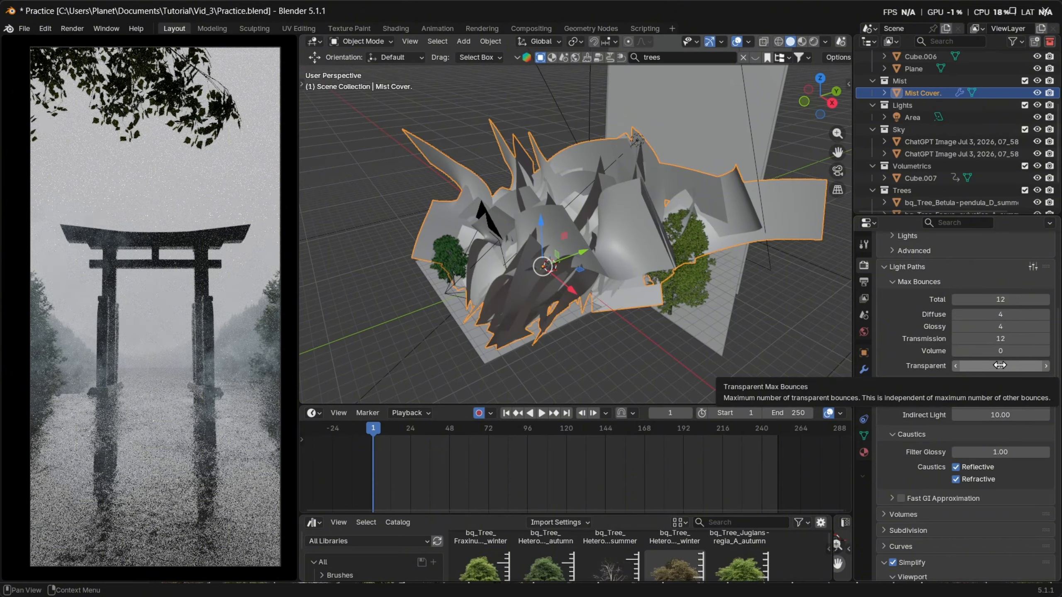
# Enable Fast GI Approximation in the scene's Cycles light path settings
pyautogui.click(865, 368)
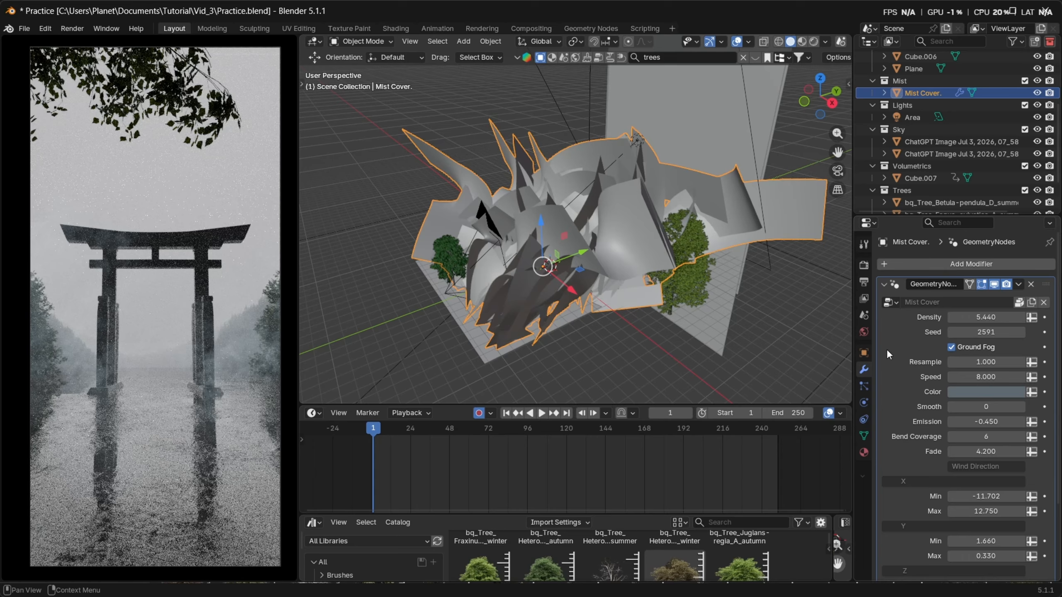
pyautogui.click(866, 266)
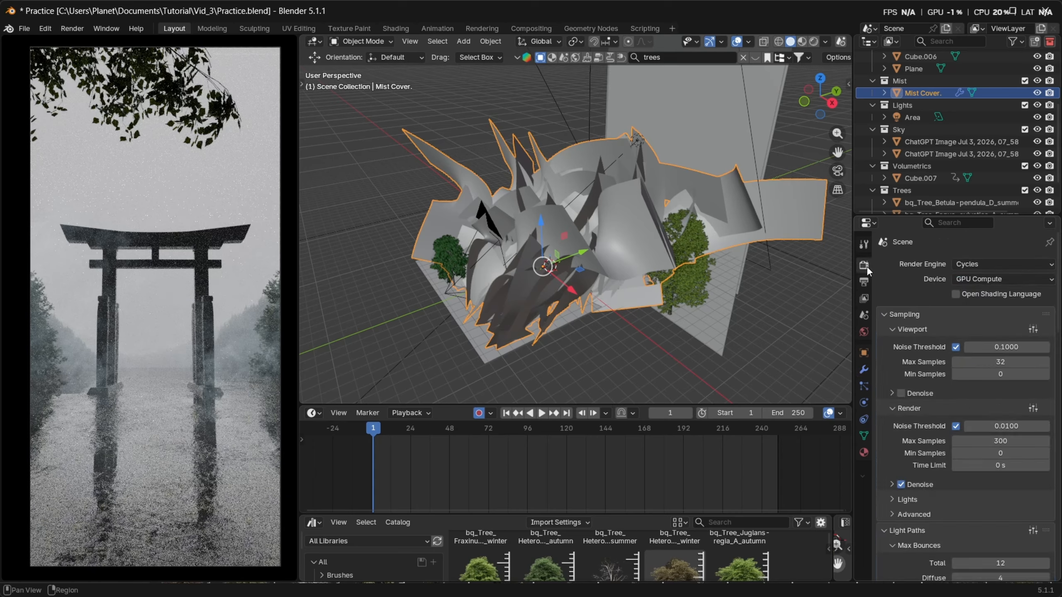
pyautogui.click(865, 280)
pyautogui.click(864, 266)
pyautogui.scroll(-6, 1009, 395)
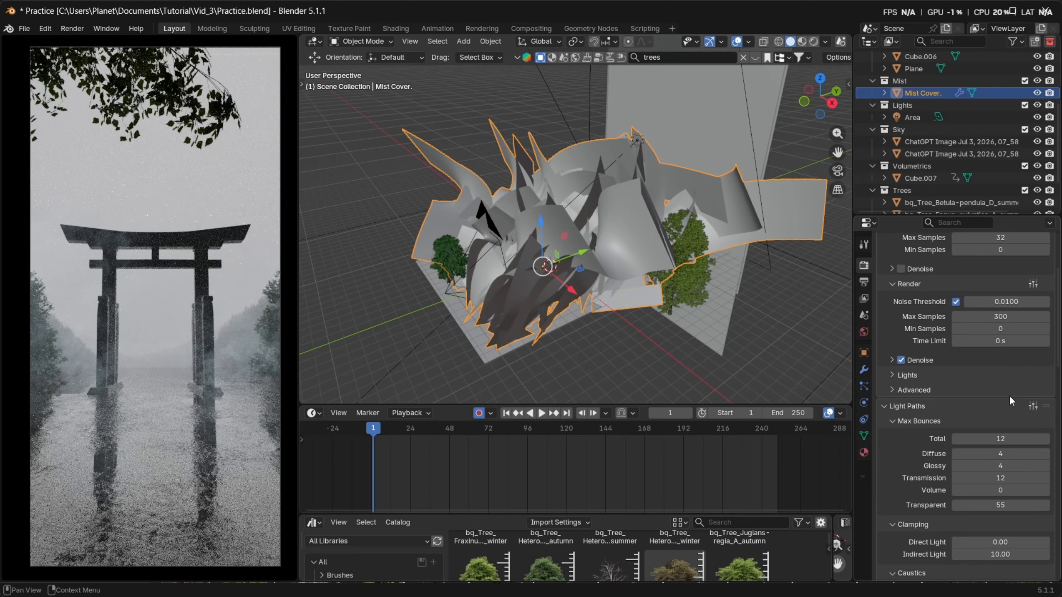
pyautogui.scroll(-10, 1009, 395)
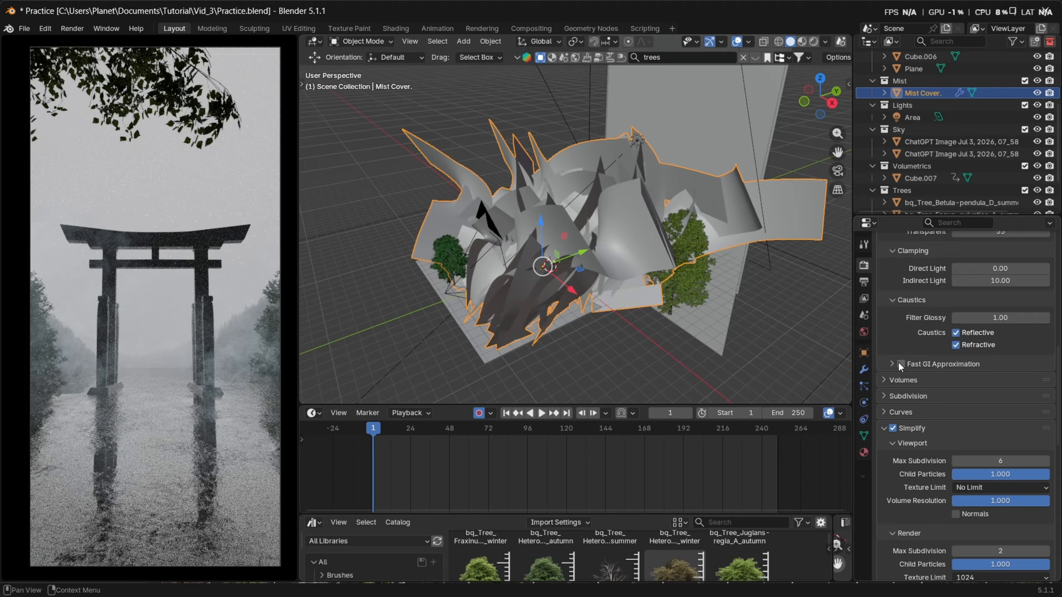
pyautogui.click(901, 364)
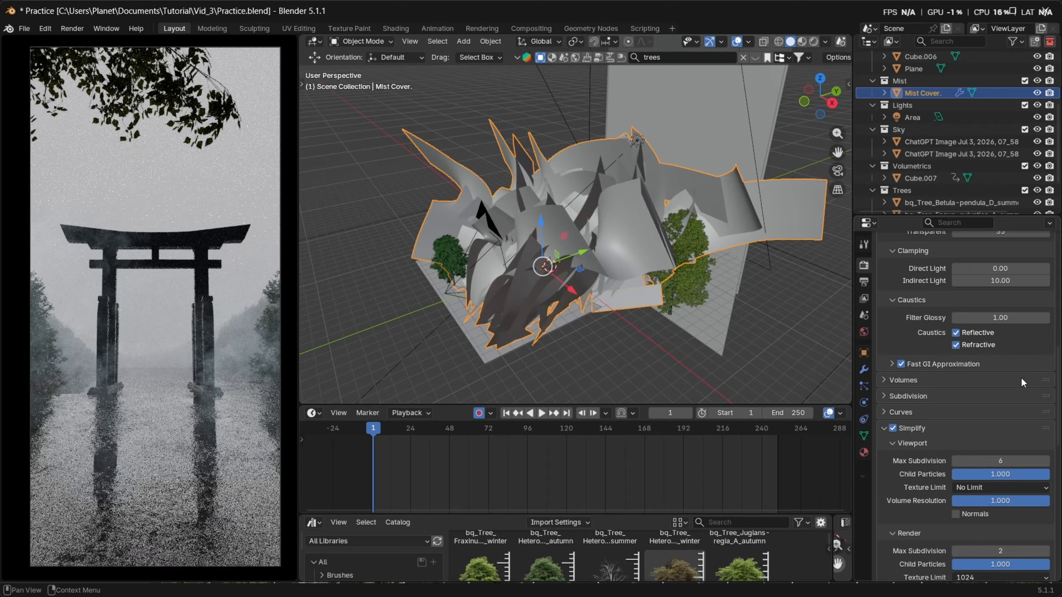
# Examine the Simplify settings for the render texture limit and for camera and distance culling
pyautogui.scroll(-4, 1020, 376)
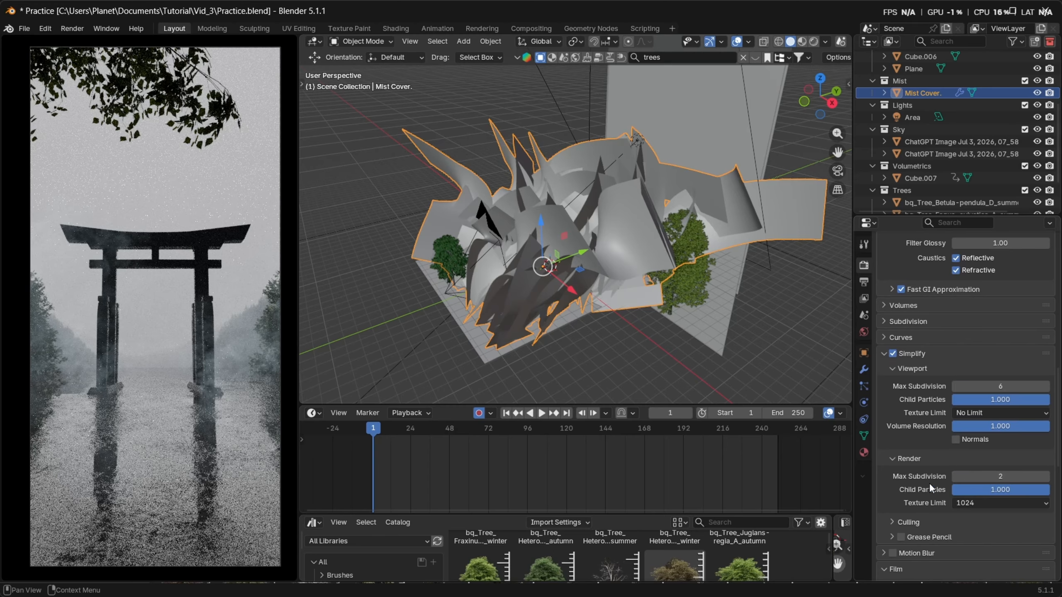
pyautogui.scroll(-3, 1015, 517)
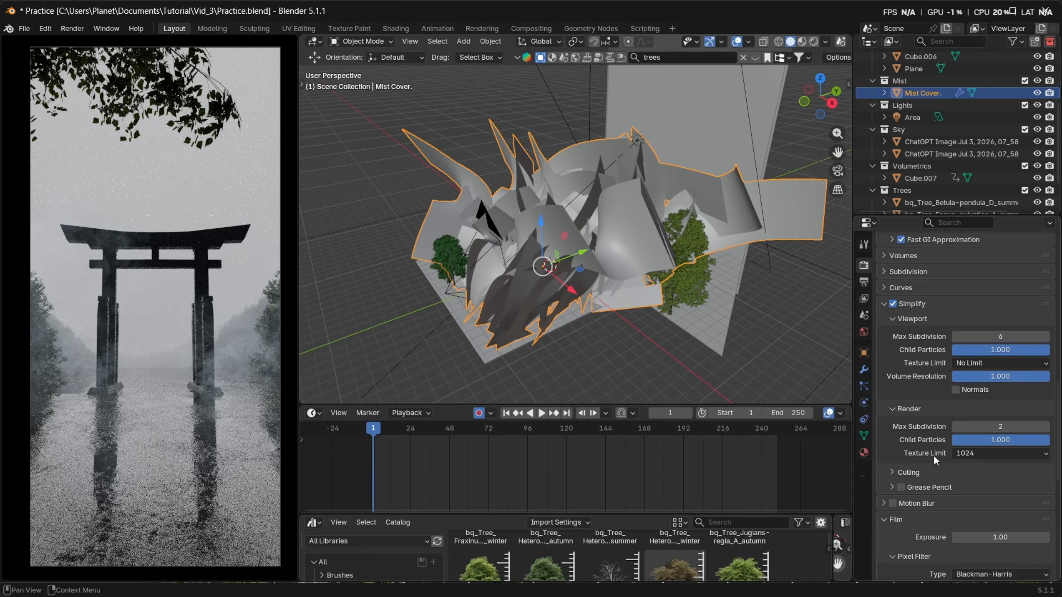
pyautogui.click(994, 453)
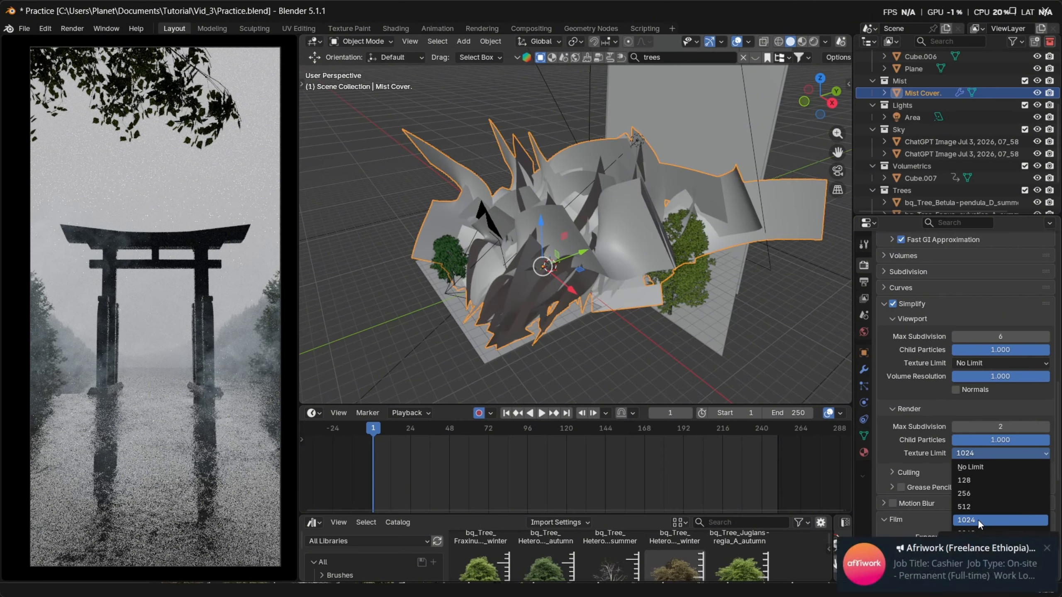
pyautogui.click(1047, 549)
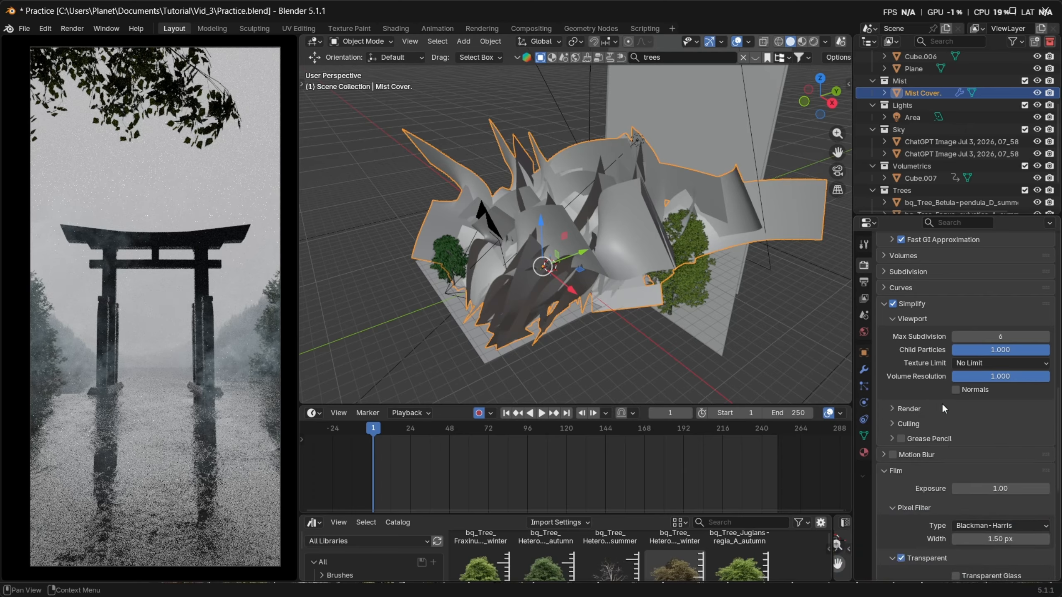
pyautogui.moveTo(916, 499); pyautogui.dragTo(911, 450, button='middle')
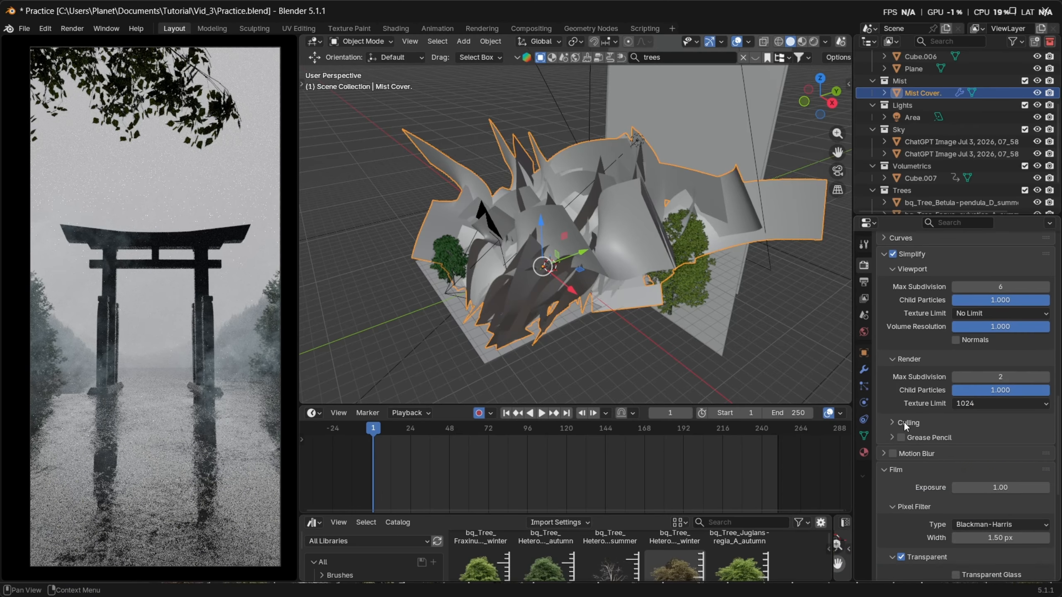
pyautogui.click(893, 422)
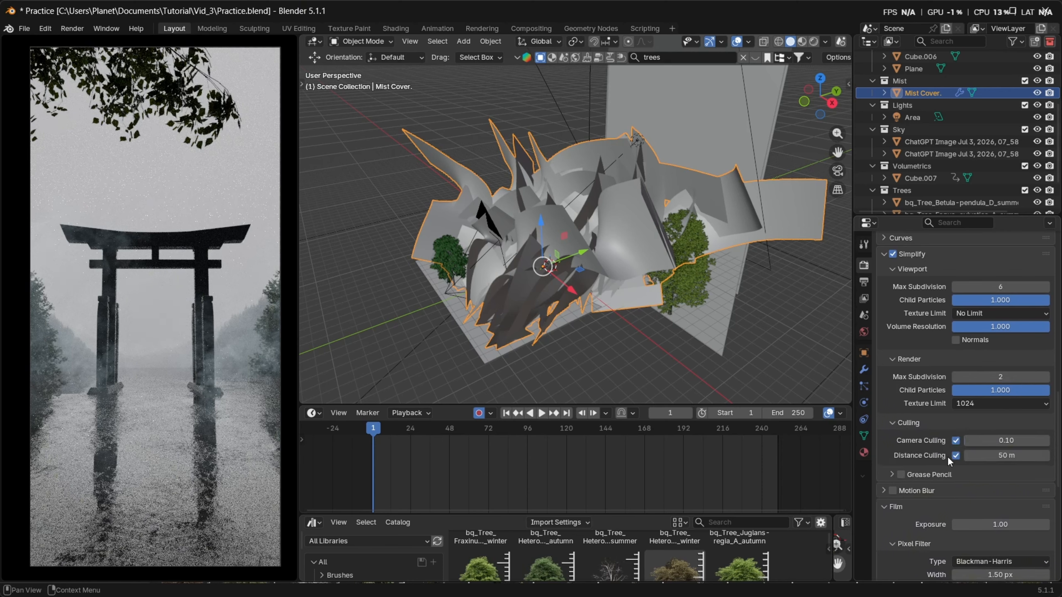
pyautogui.click(898, 421)
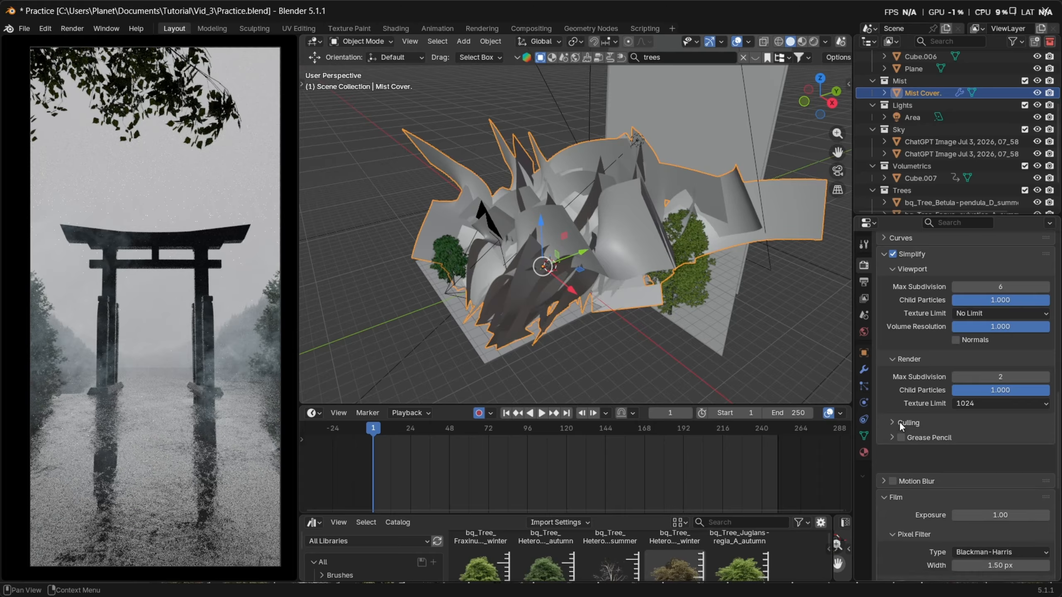
pyautogui.scroll(-8, 919, 440)
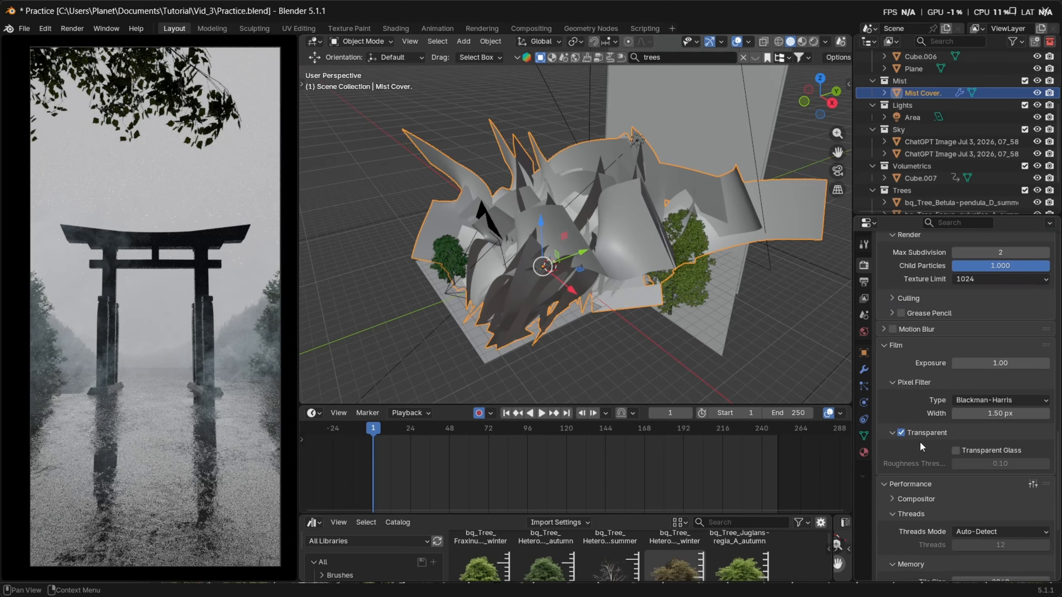
# Set the output resolution scale to 100%
pyautogui.click(865, 282)
pyautogui.scroll(5, 941, 326)
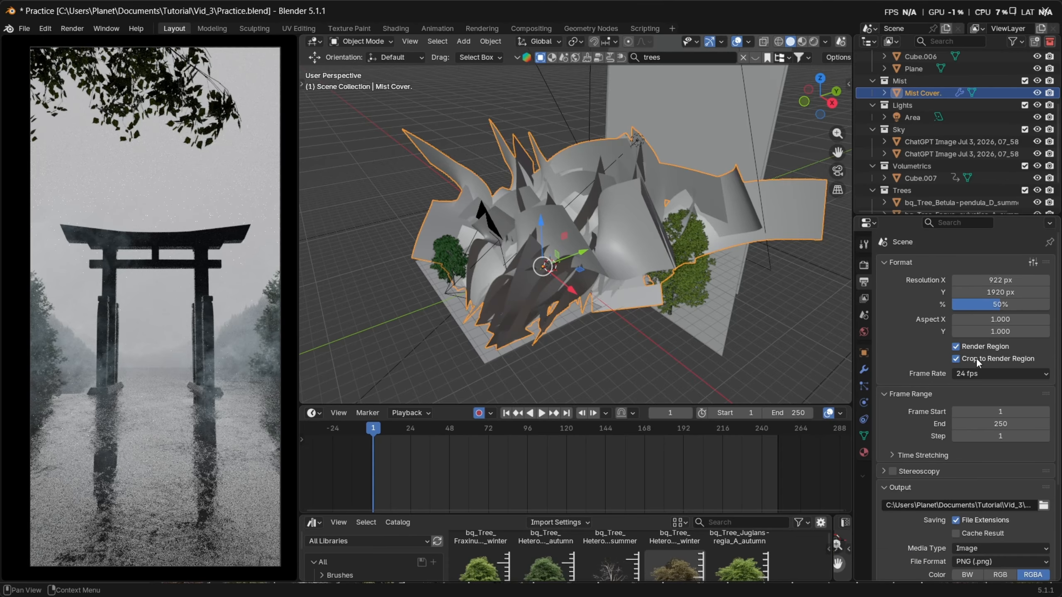
pyautogui.moveTo(985, 307); pyautogui.dragTo(1048, 307)
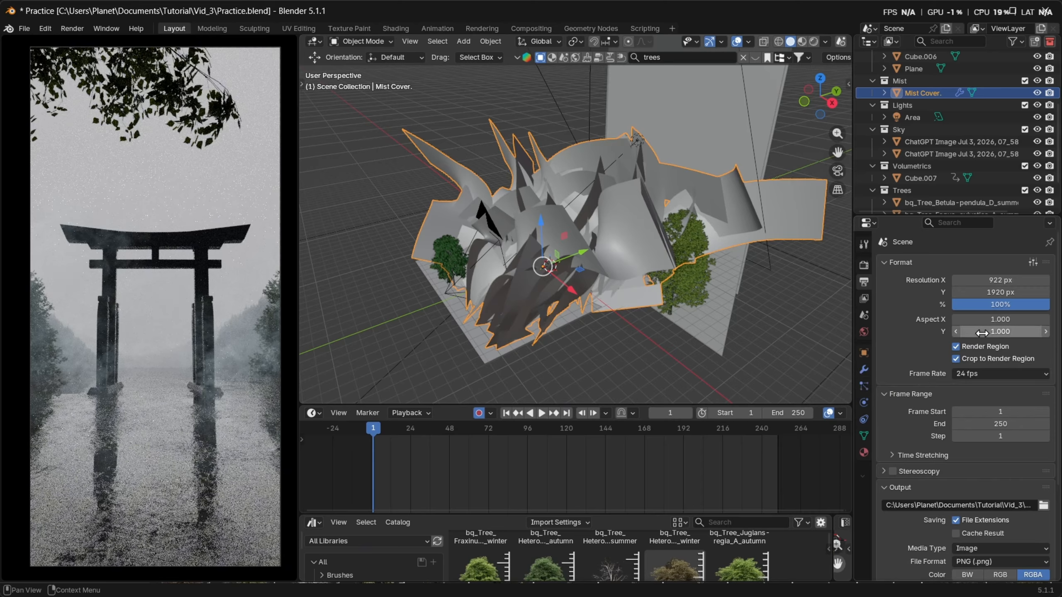
# Browse the Render output folder for the image sequence frames and close the file browser without changing the path
pyautogui.scroll(-6, 1000, 381)
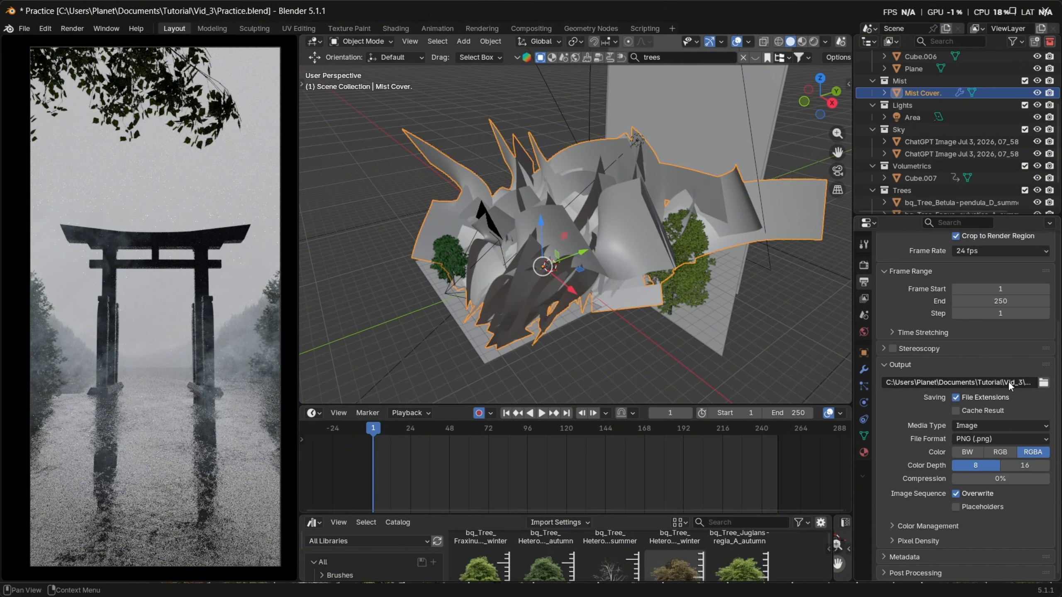
pyautogui.click(1043, 384)
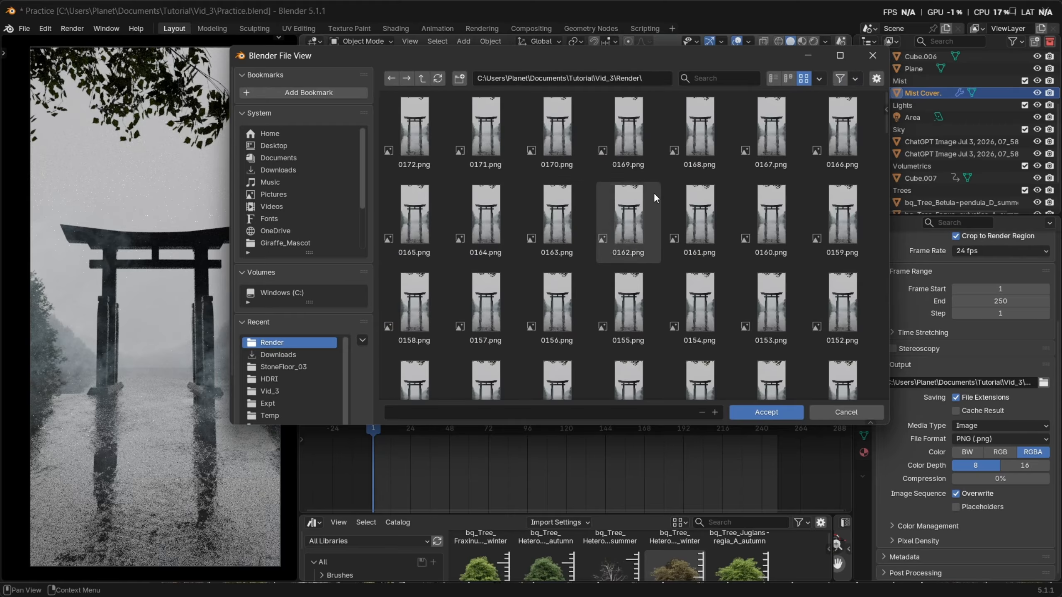
pyautogui.scroll(-10, 685, 289)
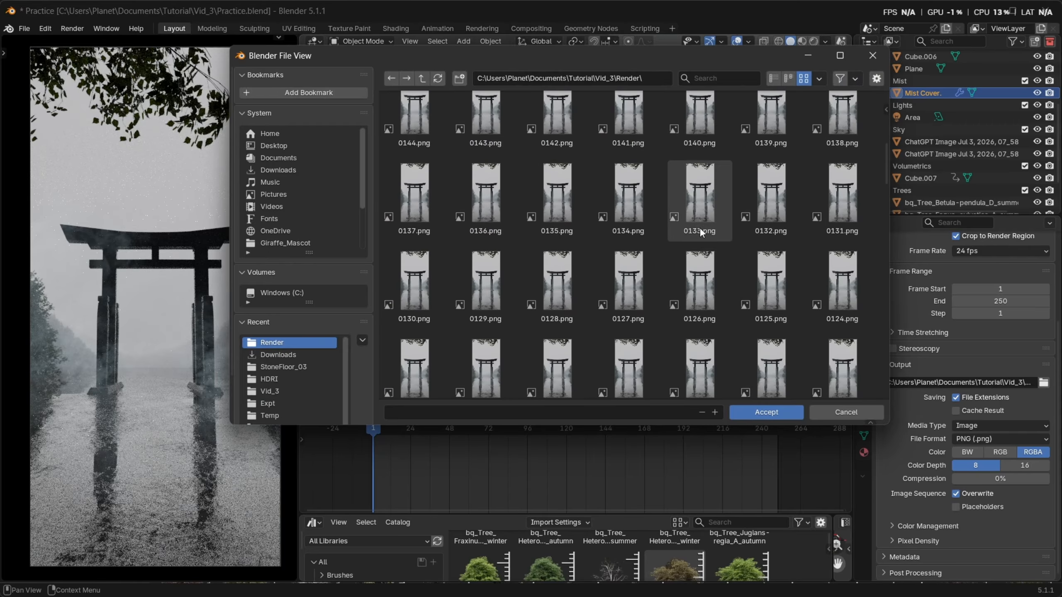
pyautogui.scroll(3, 725, 234)
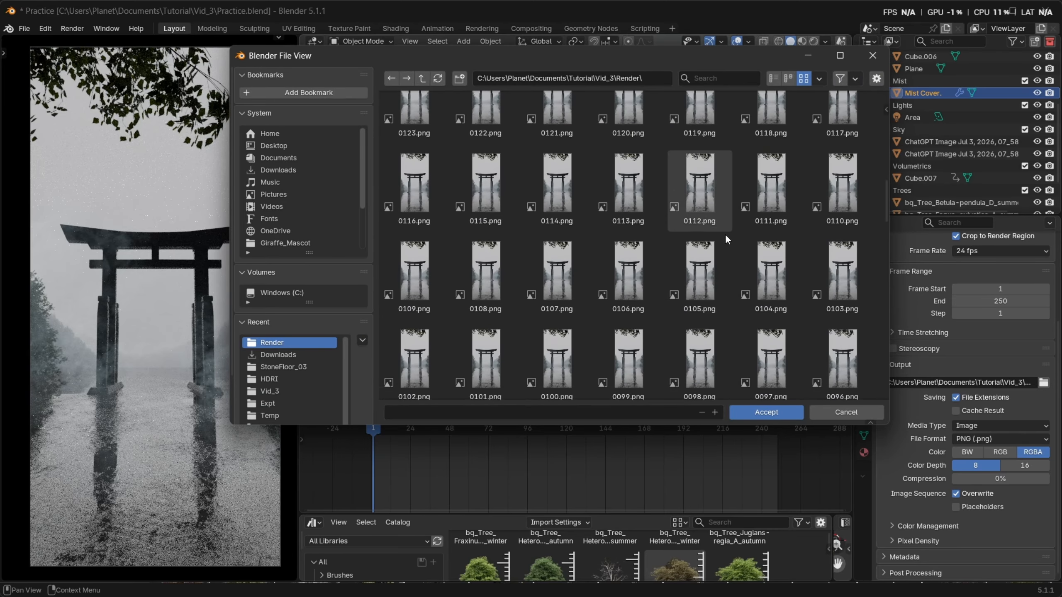
pyautogui.scroll(6, 726, 234)
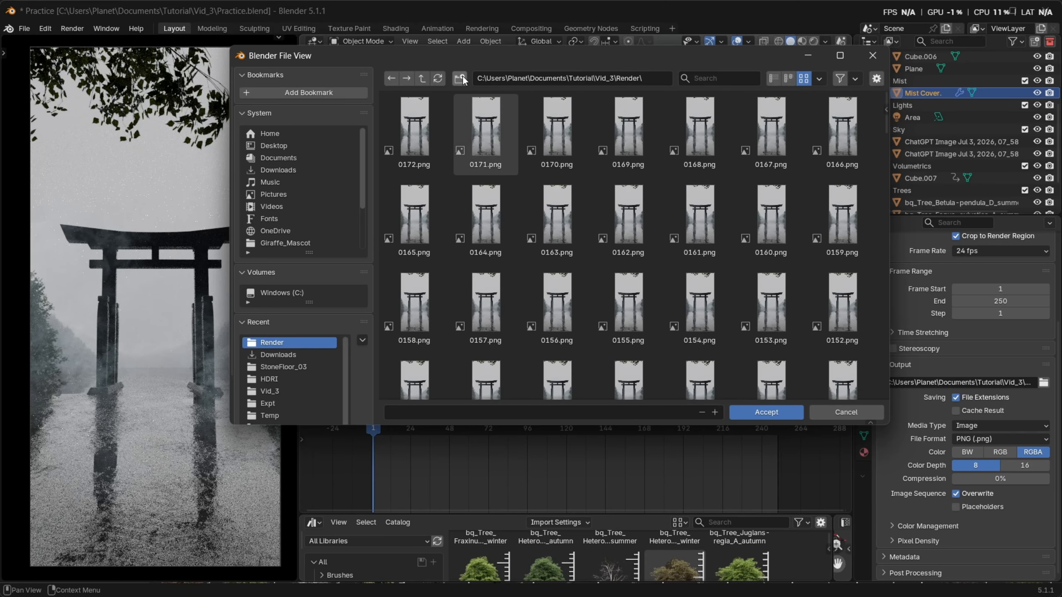
pyautogui.click(874, 55)
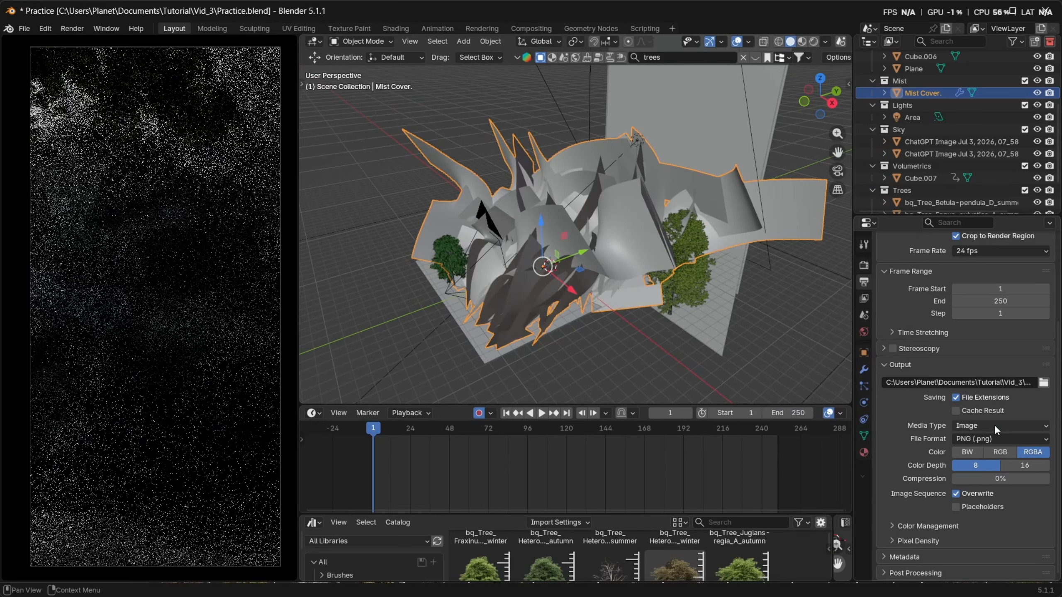
# Compare the output media type choices with the output file format options in the Blender 4.5.9 window
pyautogui.click(995, 425)
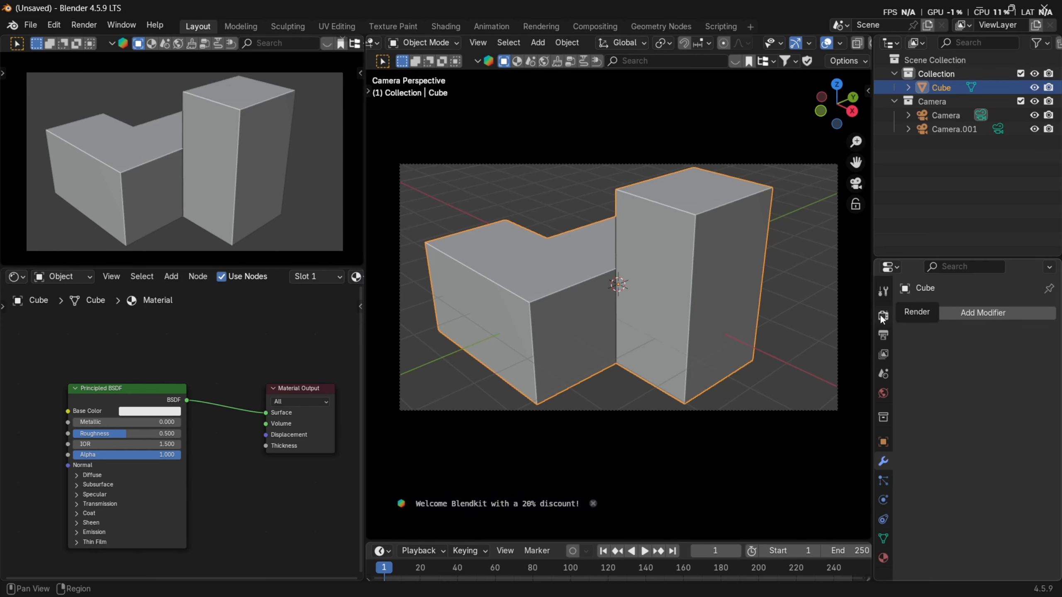
pyautogui.click(883, 336)
pyautogui.scroll(-6, 985, 436)
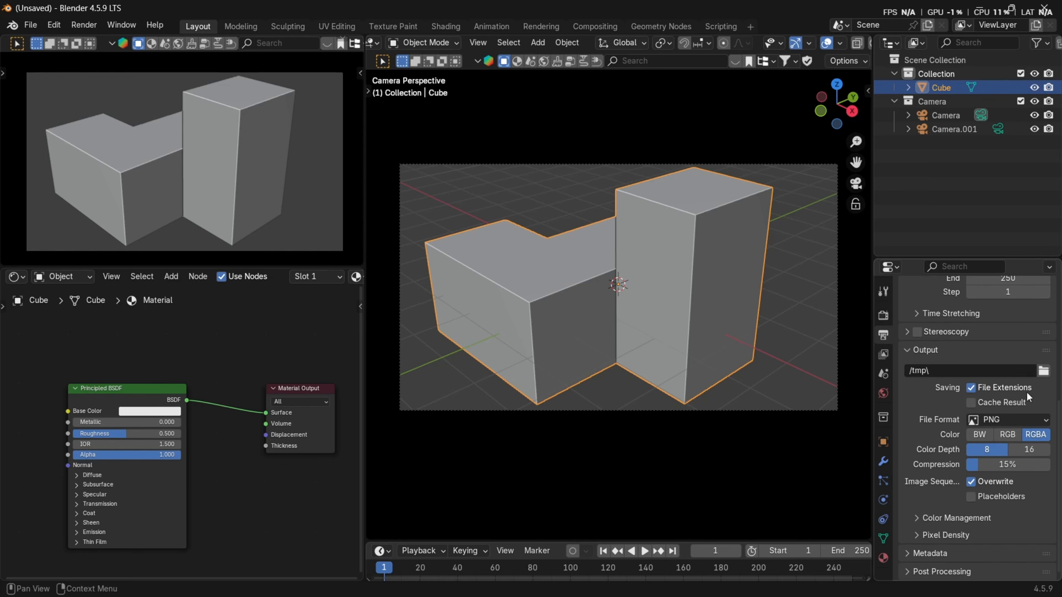
pyautogui.click(1014, 421)
pyautogui.click(992, 418)
pyautogui.click(1003, 423)
pyautogui.click(1007, 417)
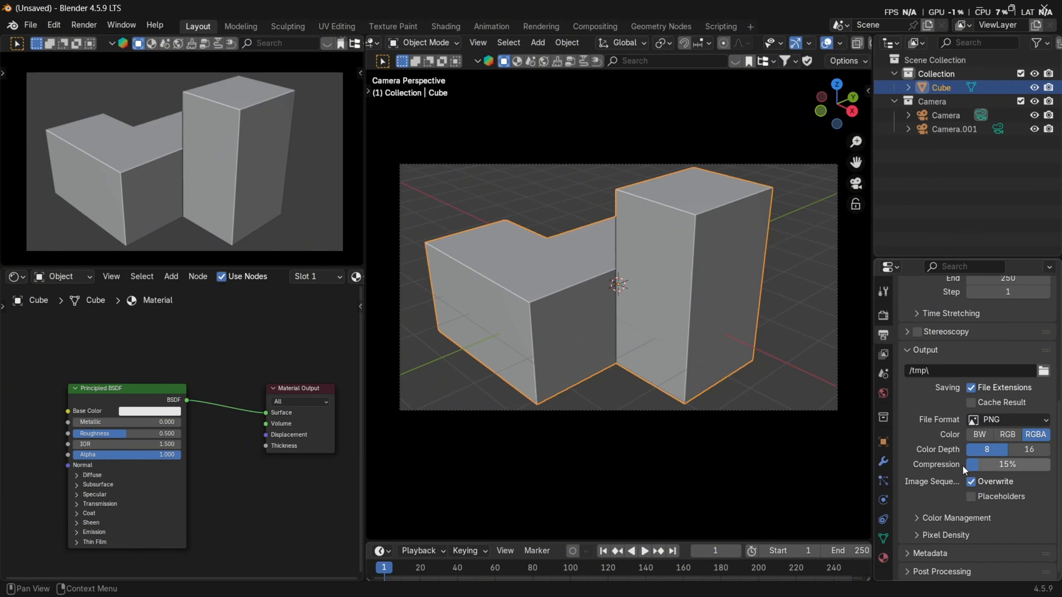
pyautogui.press('BackSpace')
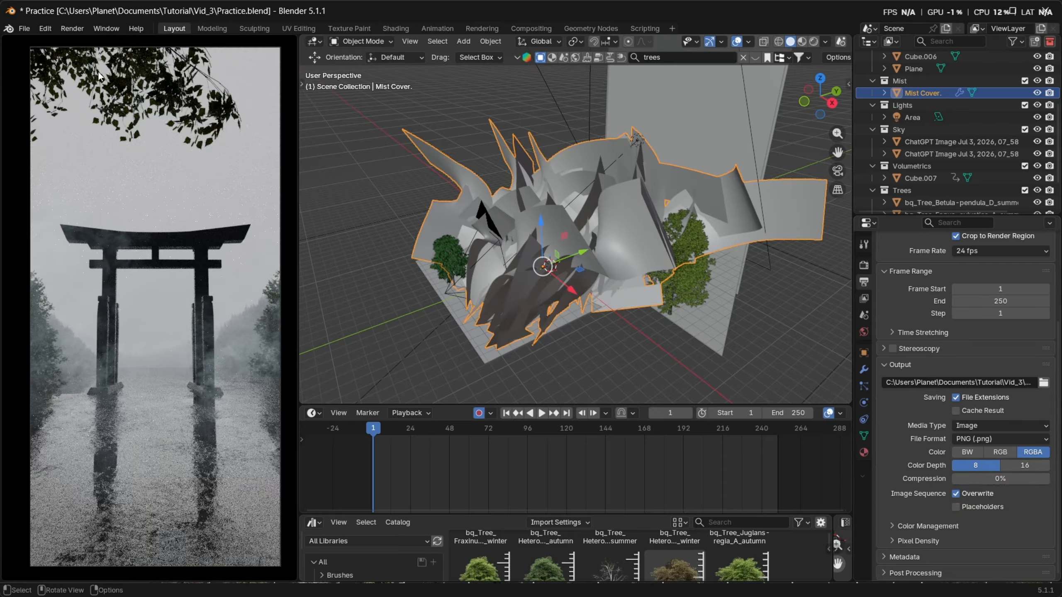
# Look through the rendered PNG frames in the Vid_3 Render folder in File Explorer
pyautogui.click(72, 29)
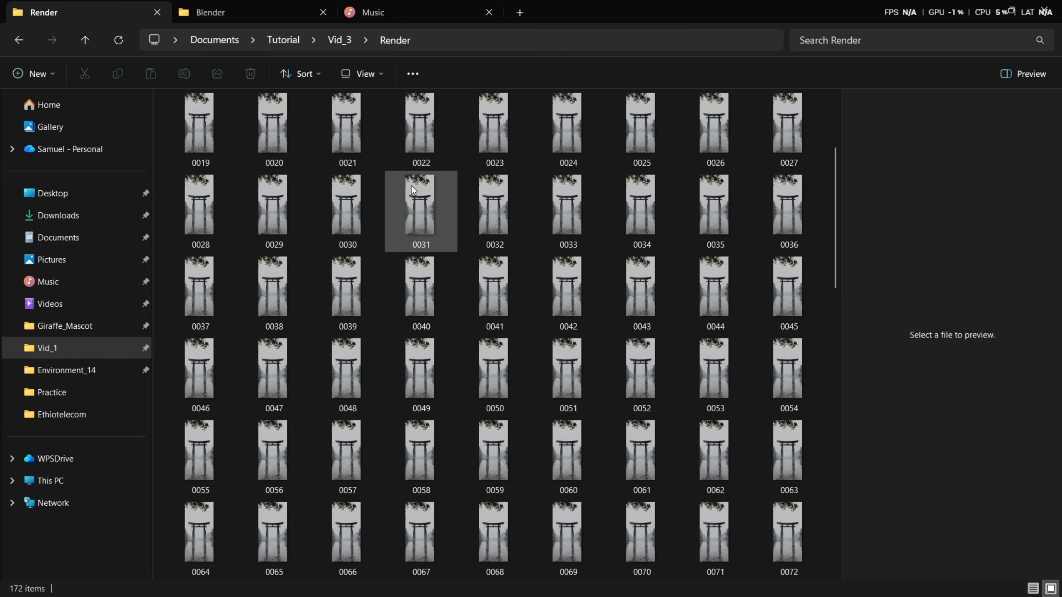
pyautogui.scroll(3, 412, 186)
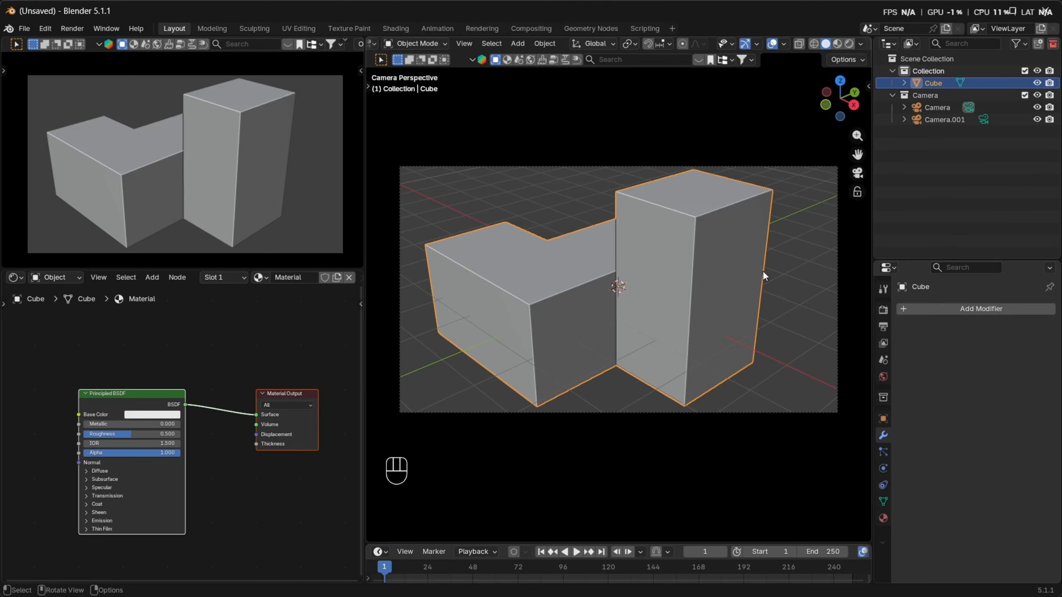
# Create a new Video Editing file in Blender and slightly enlarge the preview area above the sequencer
pyautogui.click(24, 28)
pyautogui.moveTo(48, 64)
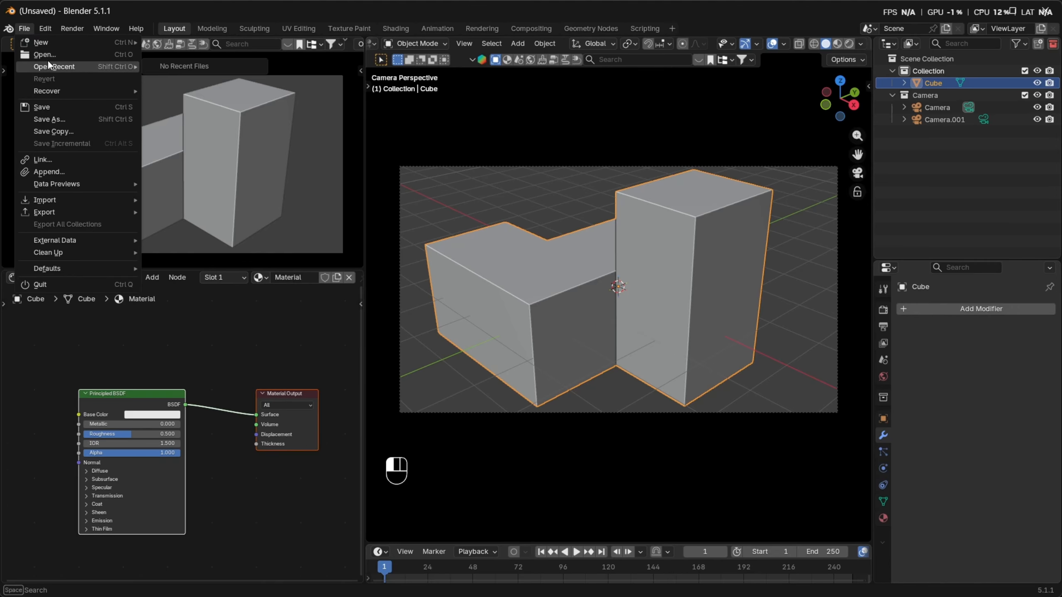
pyautogui.moveTo(82, 44)
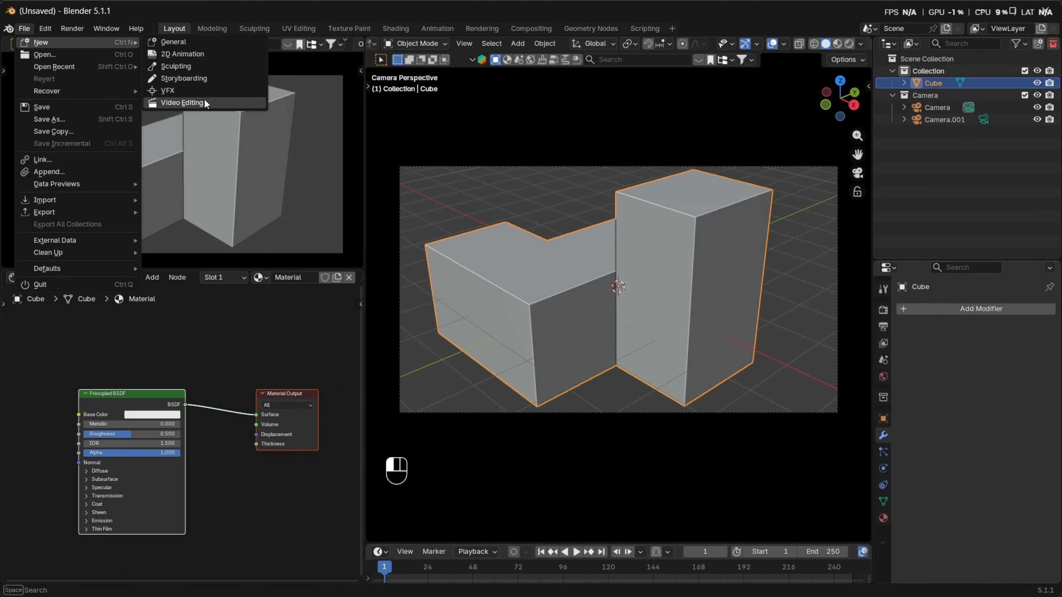
pyautogui.click(184, 106)
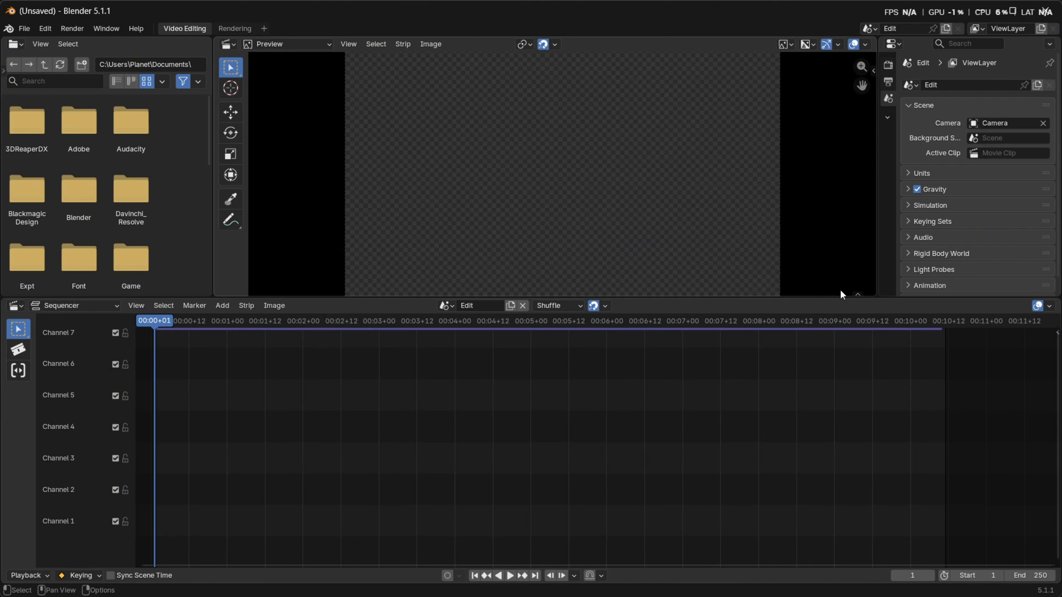
pyautogui.moveTo(635, 298); pyautogui.dragTo(636, 310)
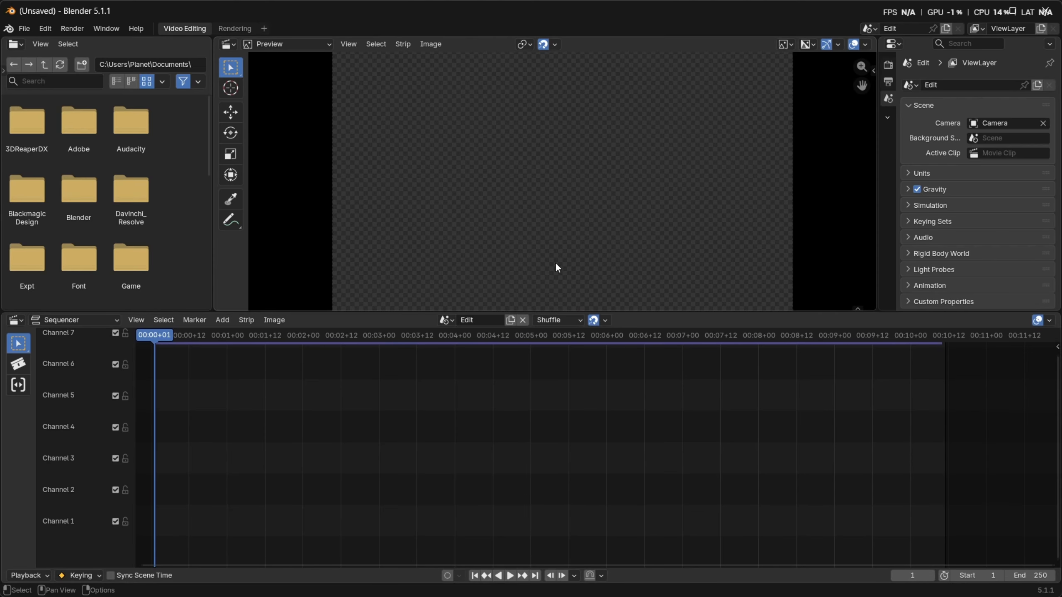
# Start adding an image sequence strip to the sequencer and open the Tutorial\Vid_3\Render folder as its source
pyautogui.scroll(2, 356, 437)
pyautogui.press('Home')
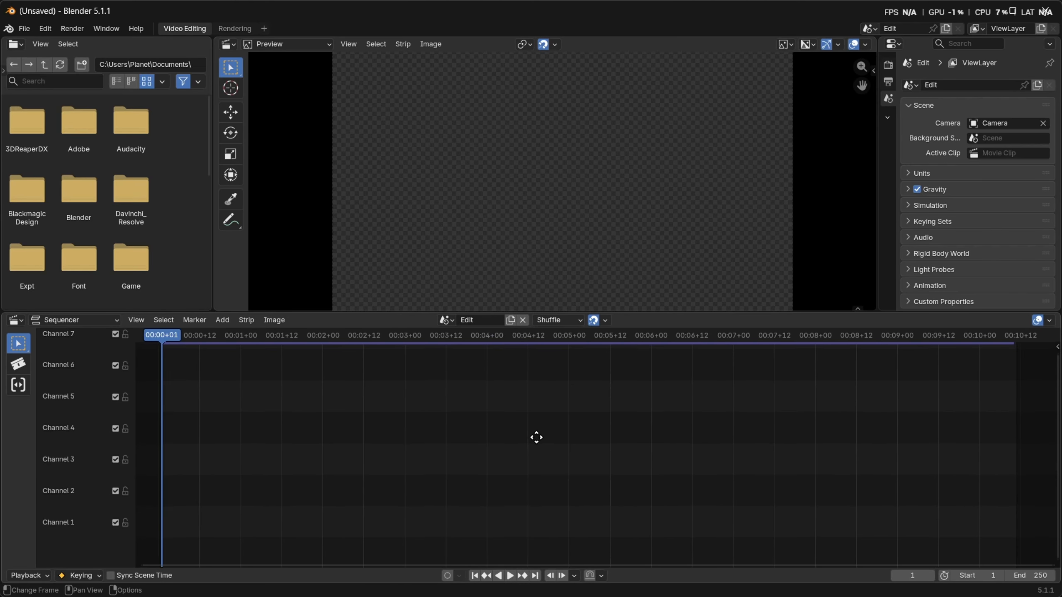
pyautogui.hotkey('shift', 'a')
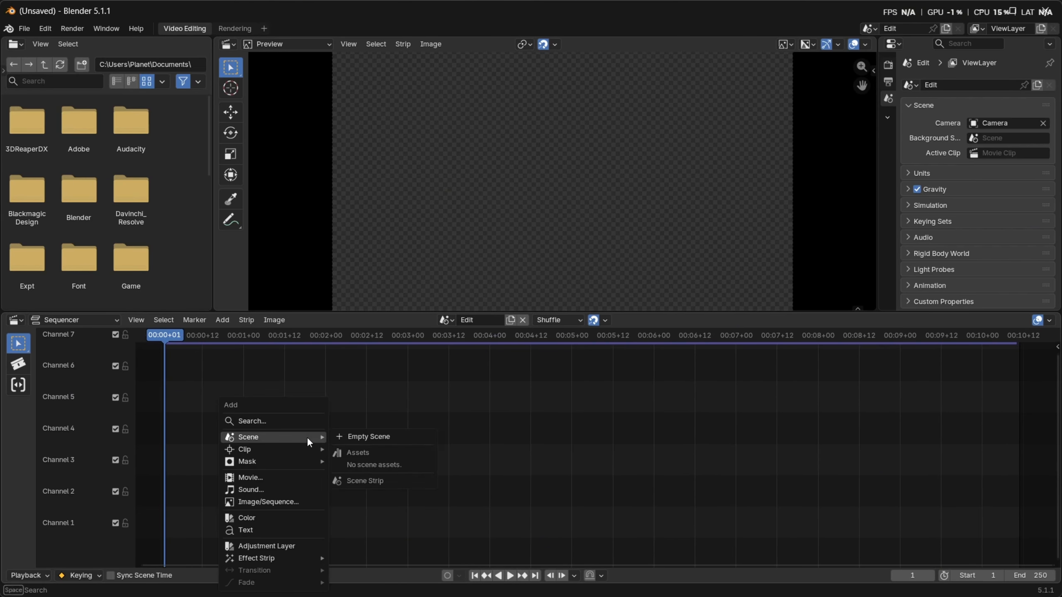
pyautogui.click(274, 502)
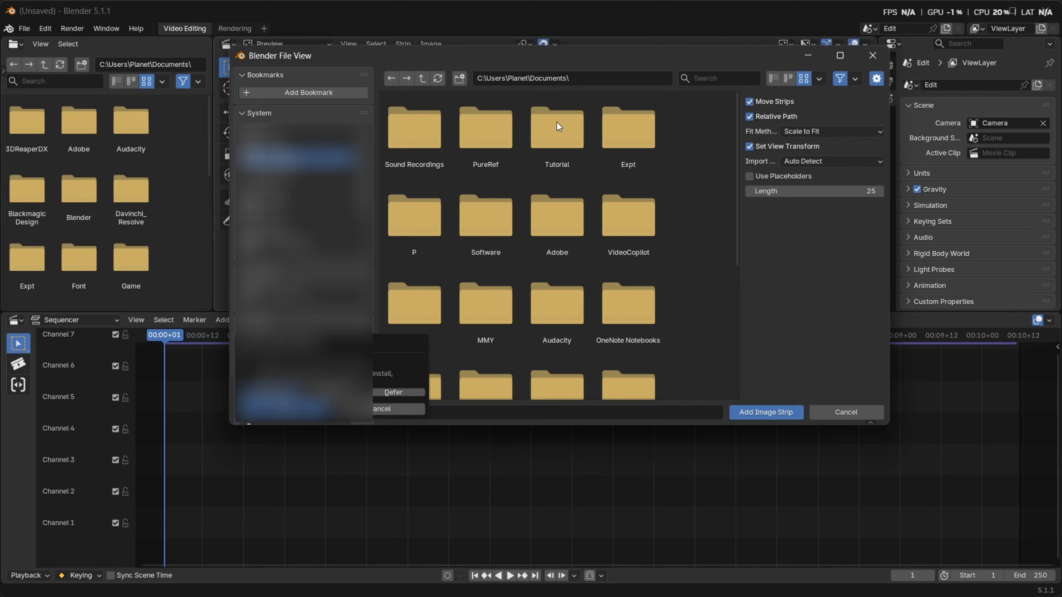
pyautogui.click(598, 78)
pyautogui.write('Tutorial\\Vid_3\\Render\\')
pyautogui.press('Return')
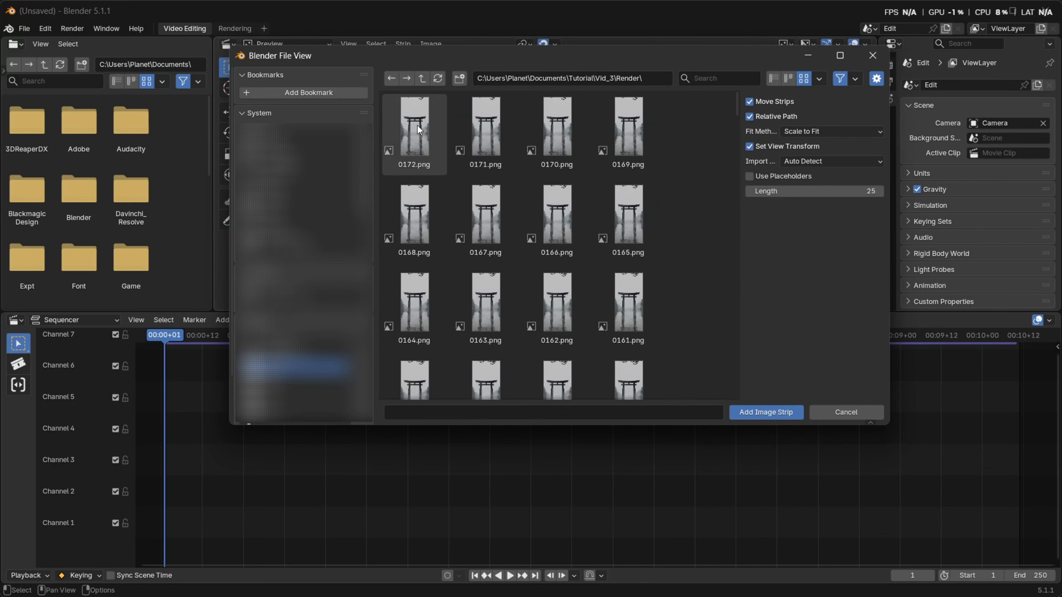